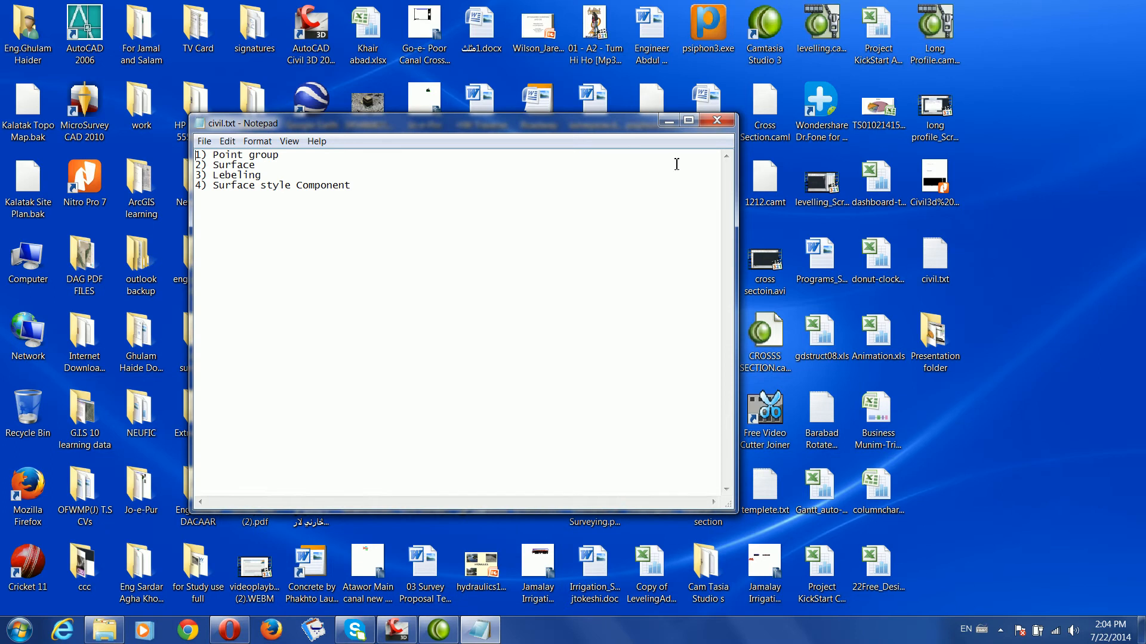
Step: Review the four topics listed in civil.txt, from point group through surface and labeling to surface style component
left_click_drag(283, 156, 226, 156)
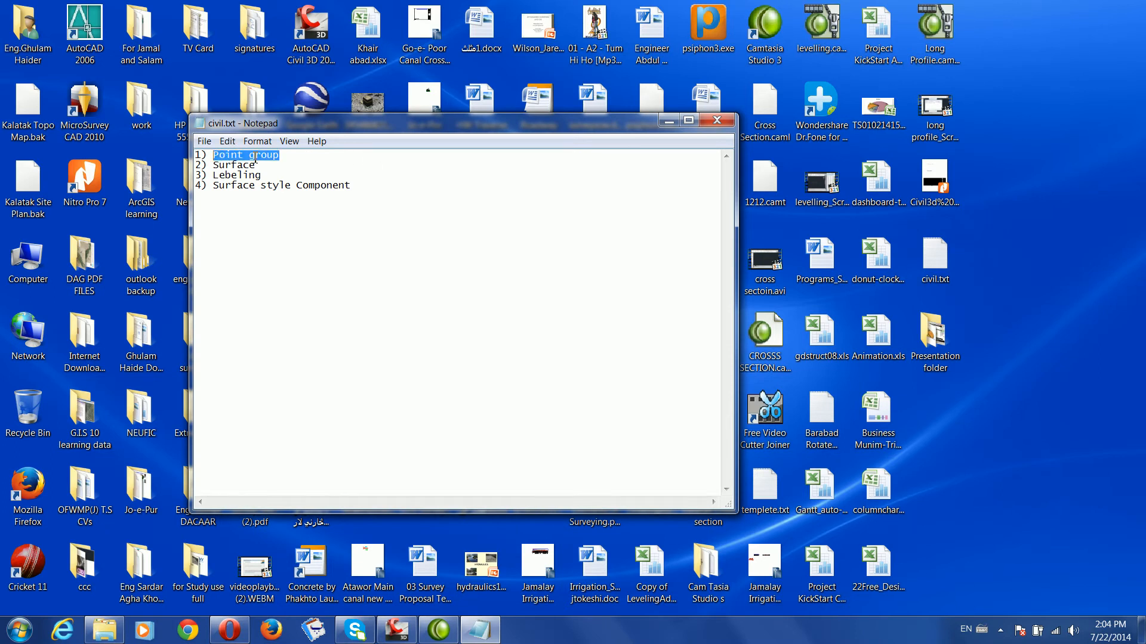
left_click(278, 159)
double_click(278, 156)
left_click_drag(250, 156, 229, 156)
left_click_drag(258, 166, 246, 166)
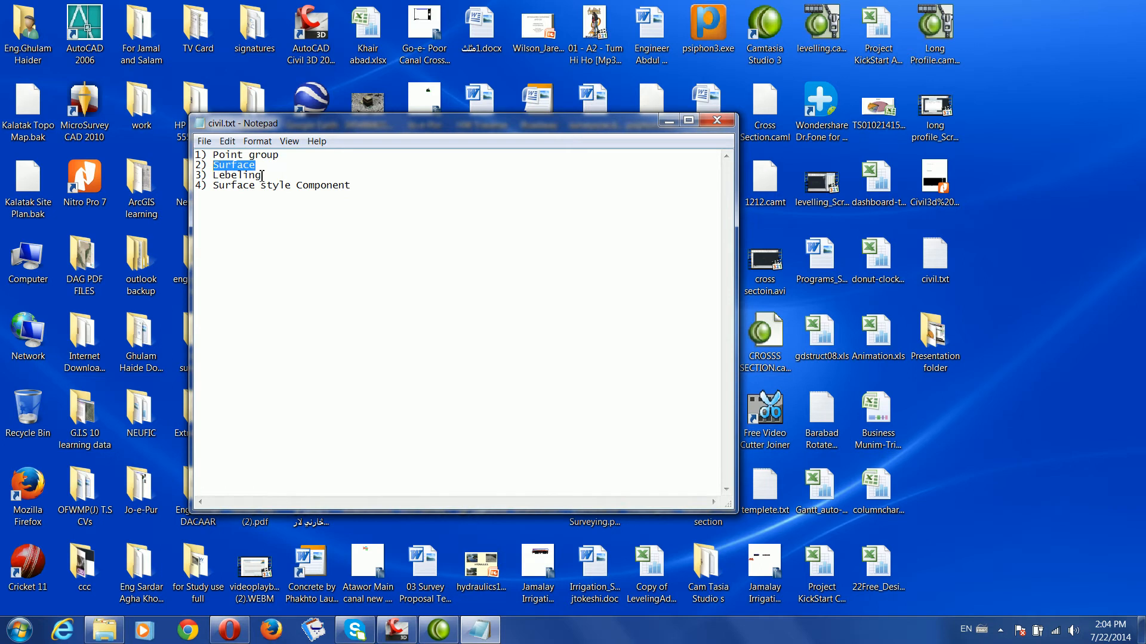
left_click_drag(262, 176, 234, 177)
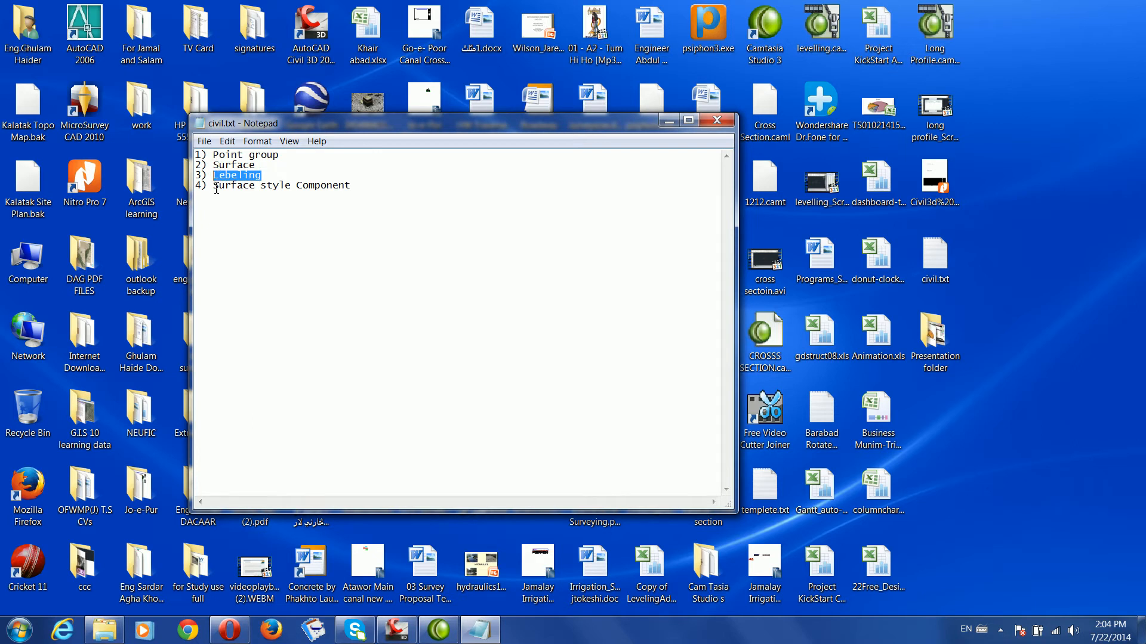
mouse_move(215, 190)
left_mouse_down()
mouse_move(352, 188)
mouse_move(221, 184)
left_mouse_up()
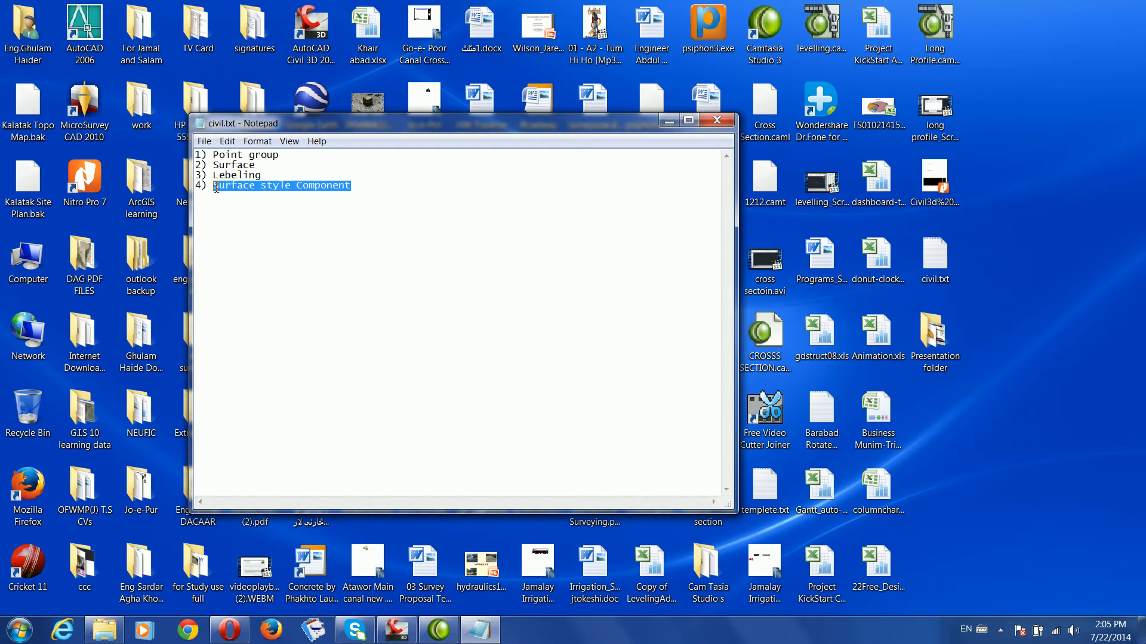
left_click(233, 189)
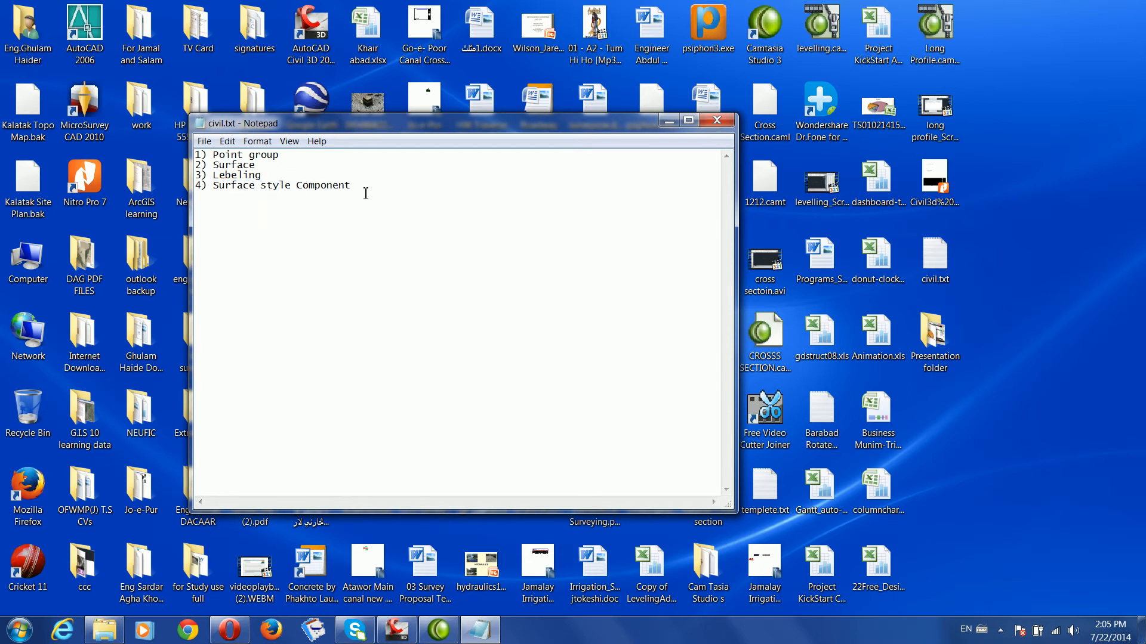
Step: Switch from the notes to AutoCAD Civil 3D and open the drawing settings of Drawing1
left_click(669, 121)
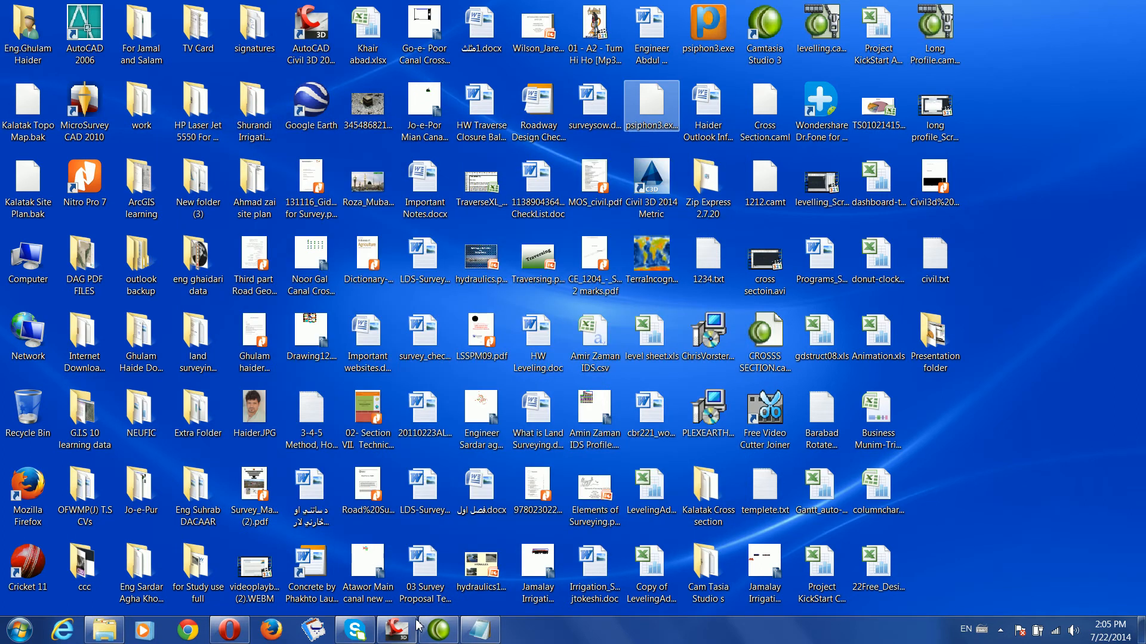
left_click(397, 631)
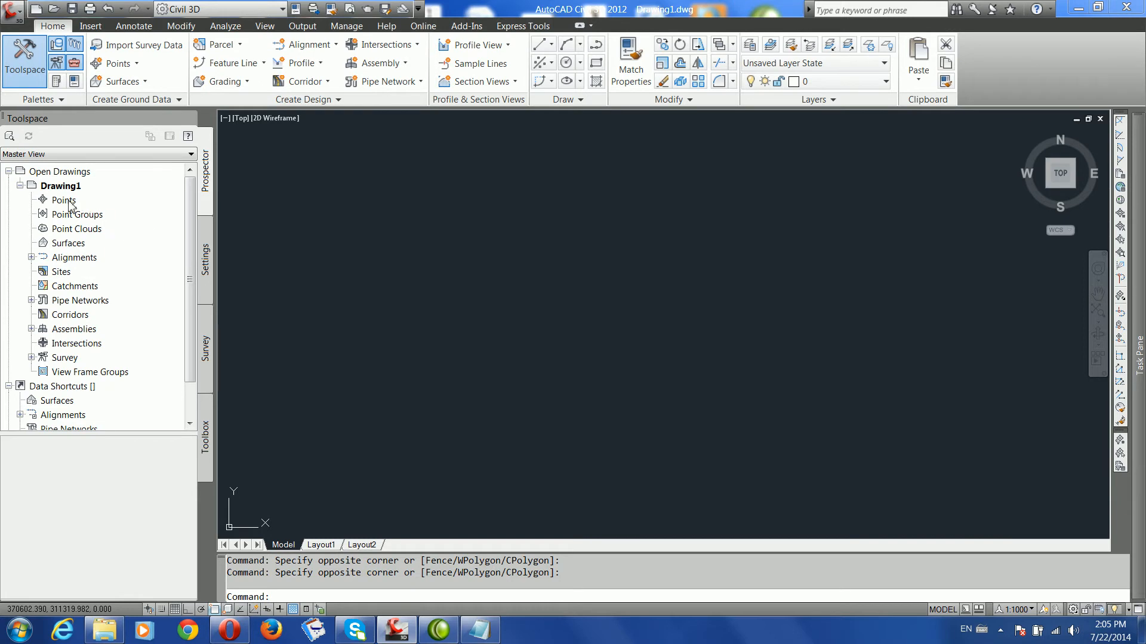
left_click(205, 260)
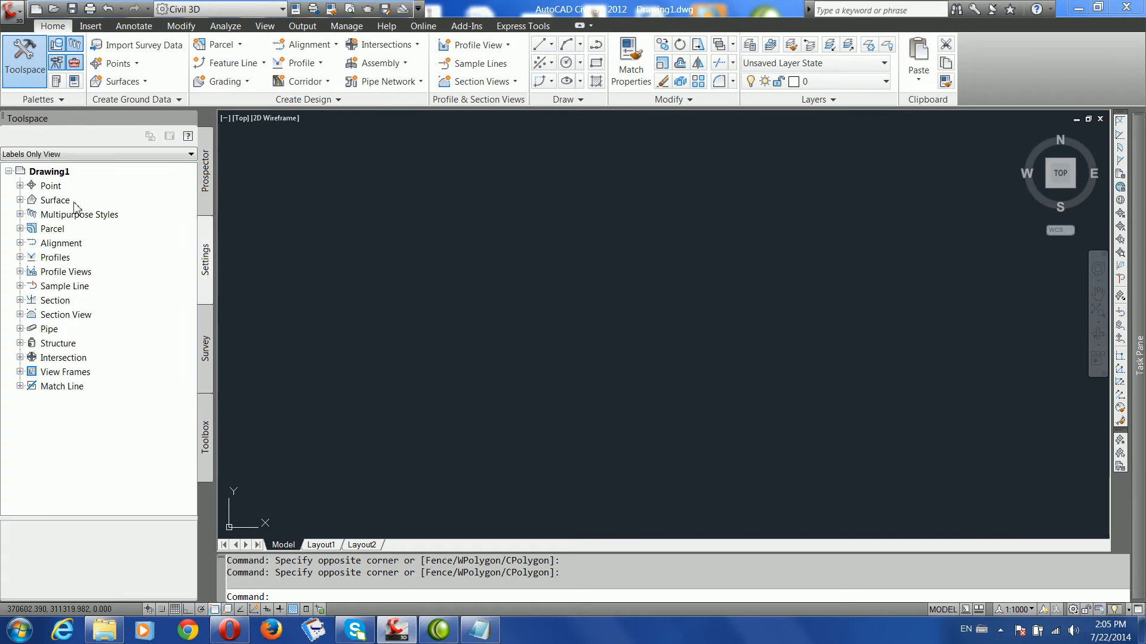
right_click(55, 174)
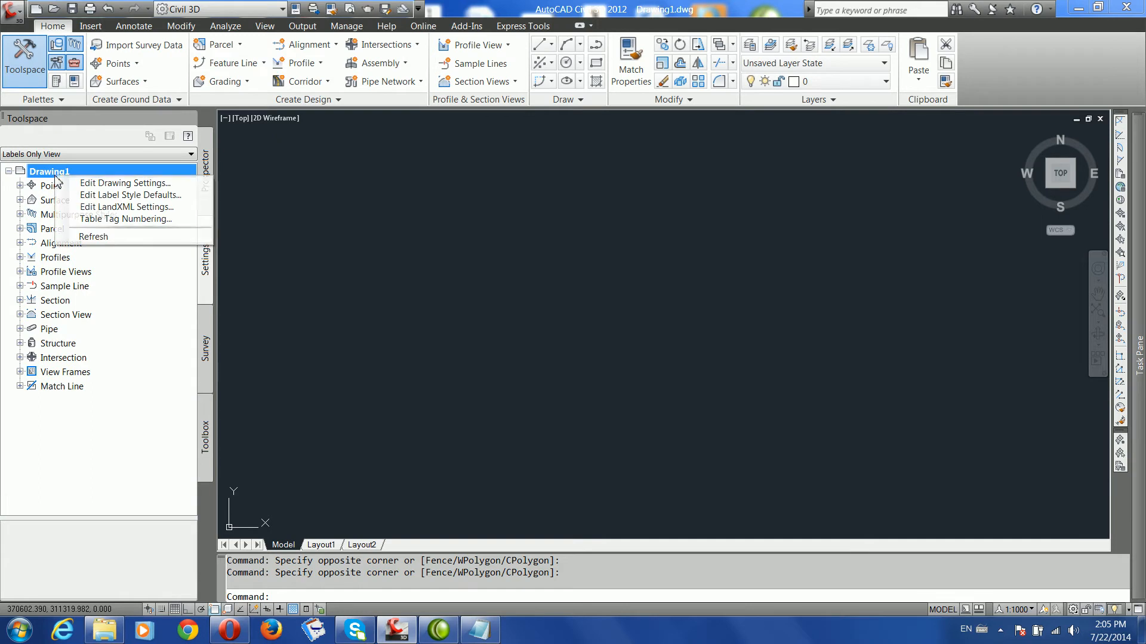
left_click(240, 191)
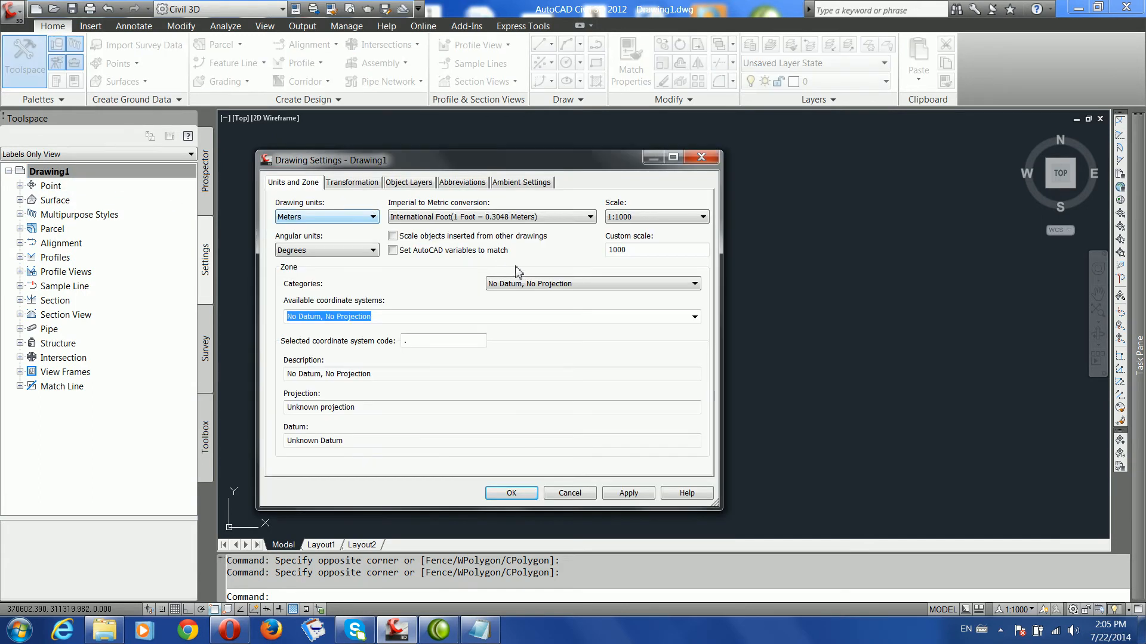
Step: Set the drawing's coordinate zone category to UTM, WGS84 Datum
left_click(546, 285)
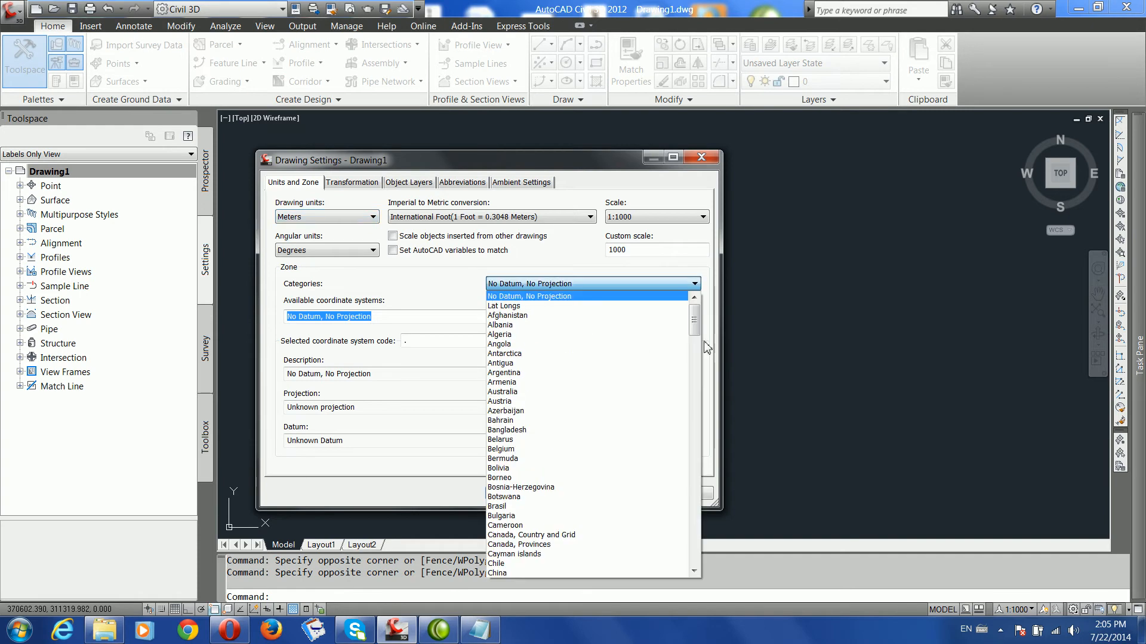
left_click_drag(695, 329, 697, 519)
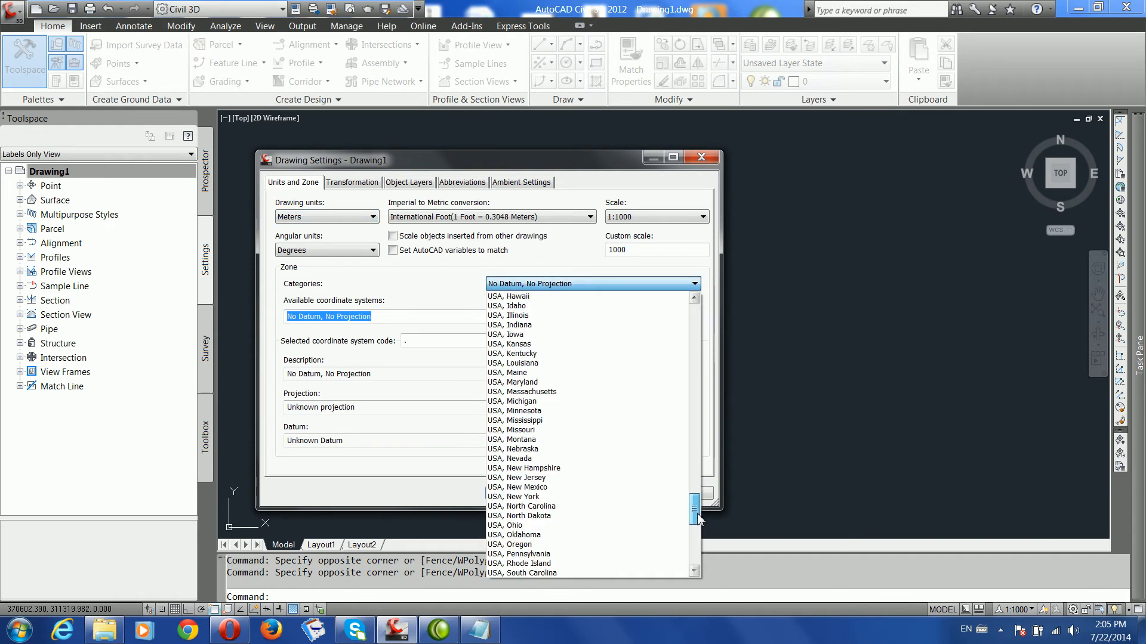
left_click(695, 284)
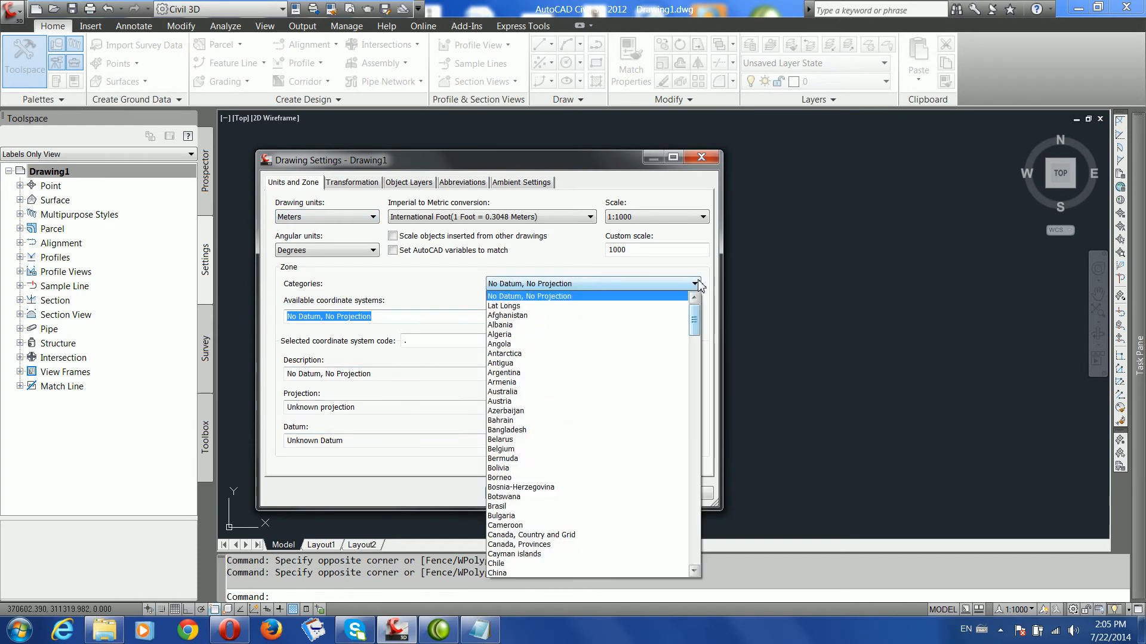
left_click_drag(695, 305, 696, 539)
scroll(528, 429, "down", 5)
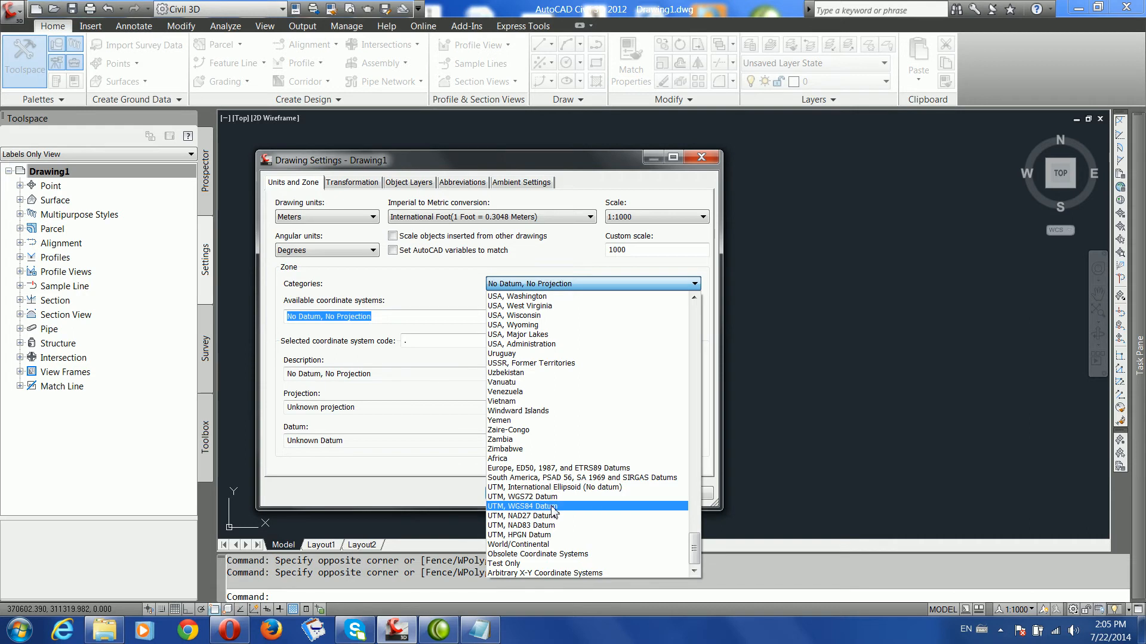
left_click(552, 506)
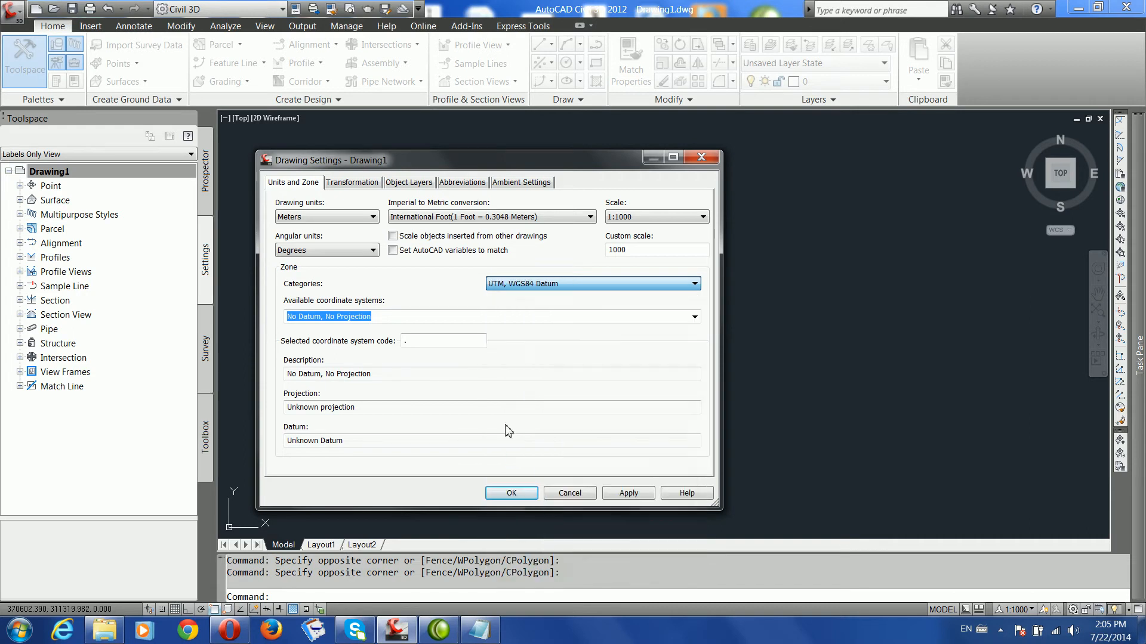
Step: Assign the UTM-WGS 1984 datum, Zone 42 North, Meter coordinate system and apply the drawing settings
left_click(694, 318)
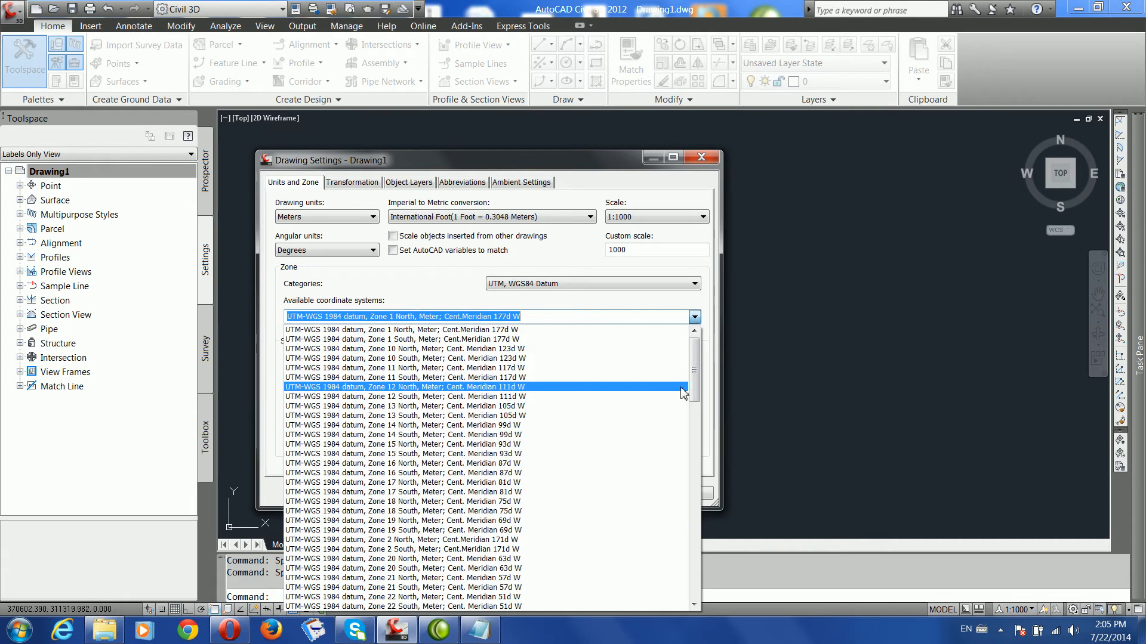
left_click_drag(695, 389, 694, 489)
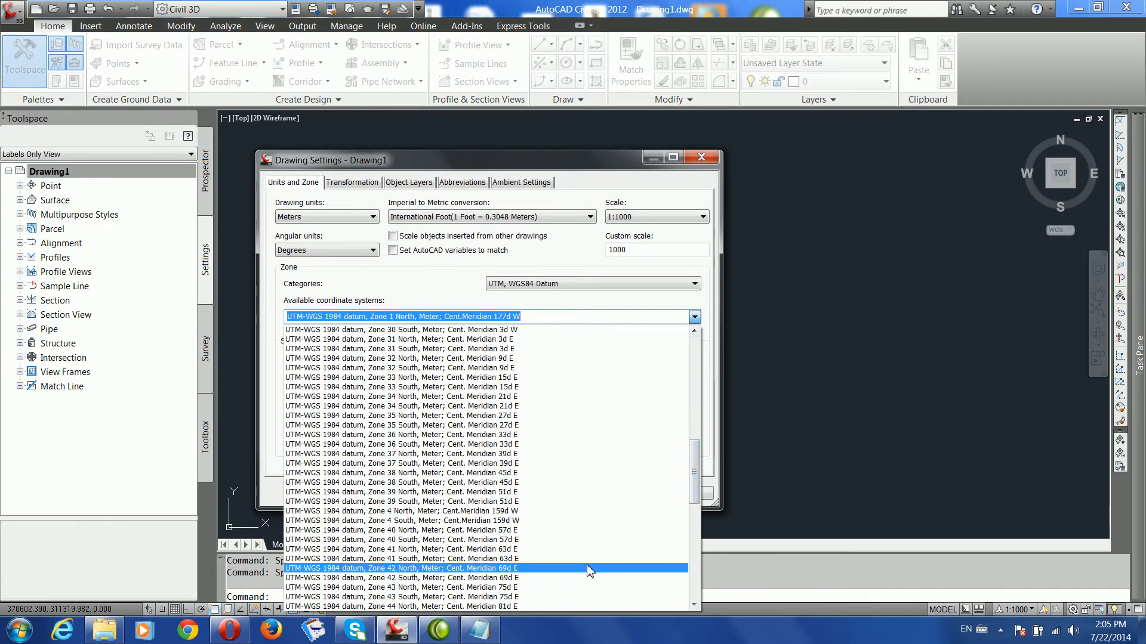
left_click(587, 568)
left_click(628, 494)
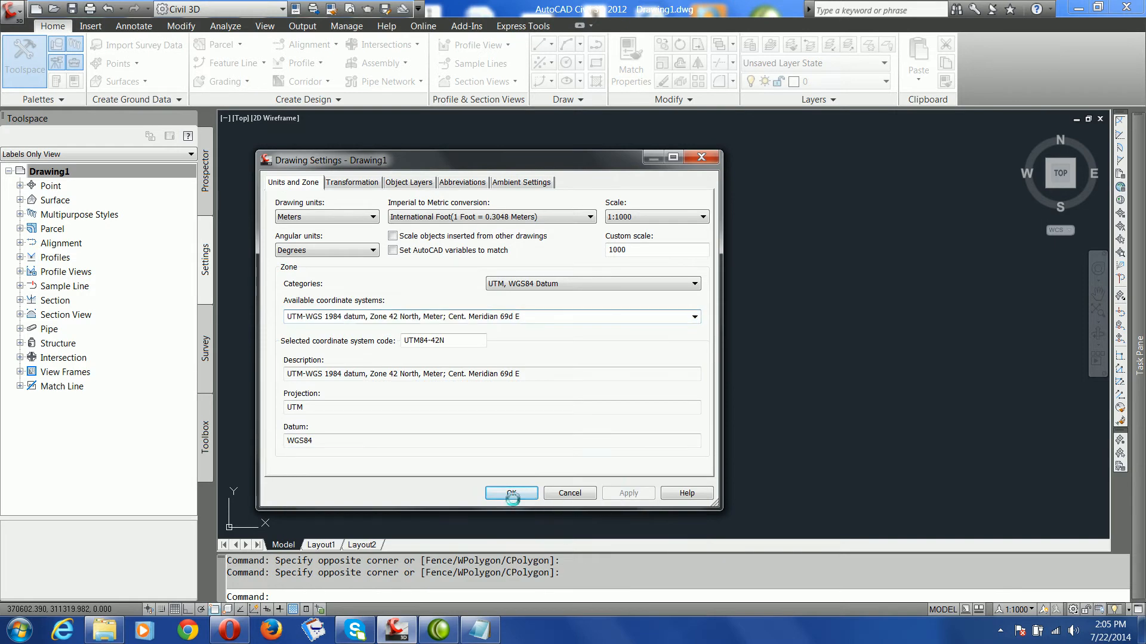
left_click(512, 493)
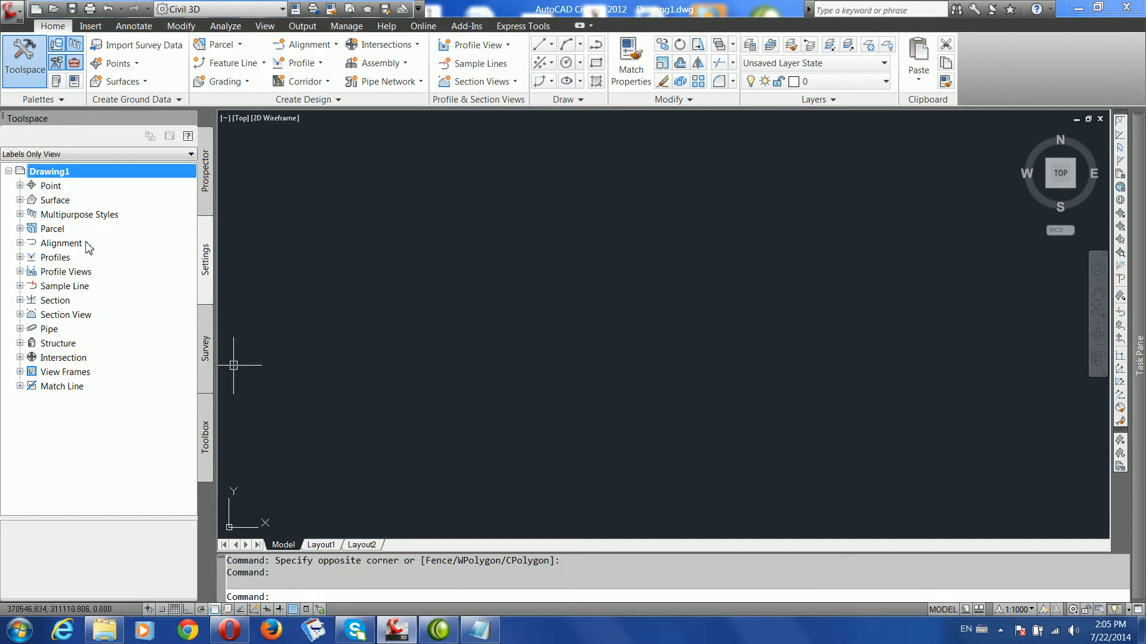
Step: Start a point import with Barabad Rotated ok.txt as the source file and PNEZD (space delimited) as its format
left_click(204, 208)
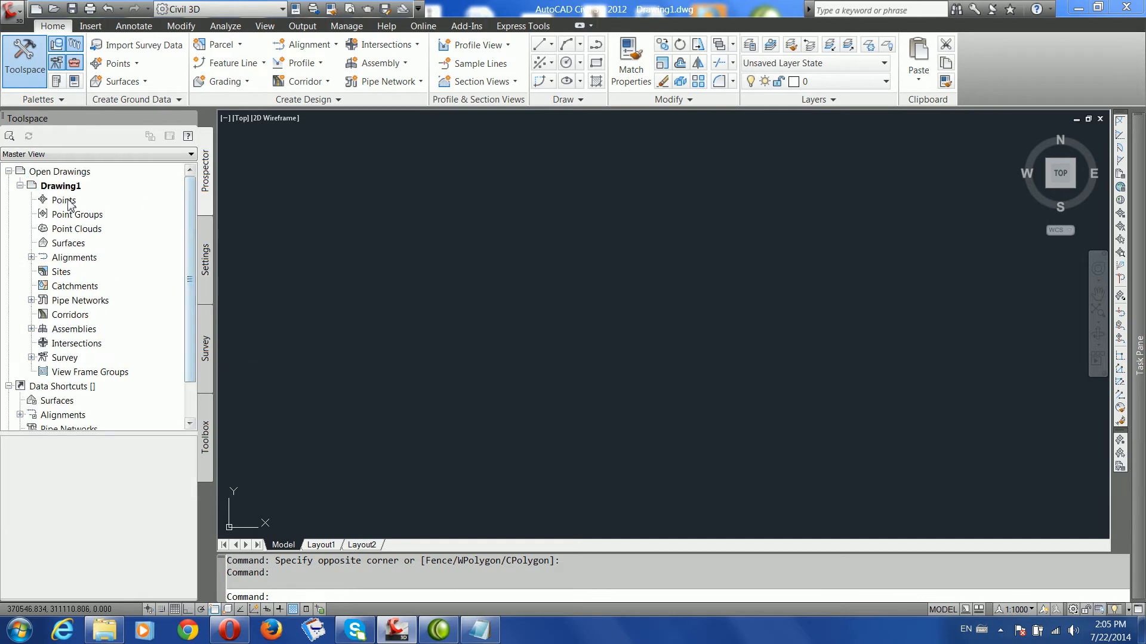
left_click(68, 203)
right_click(67, 203)
left_click(96, 210)
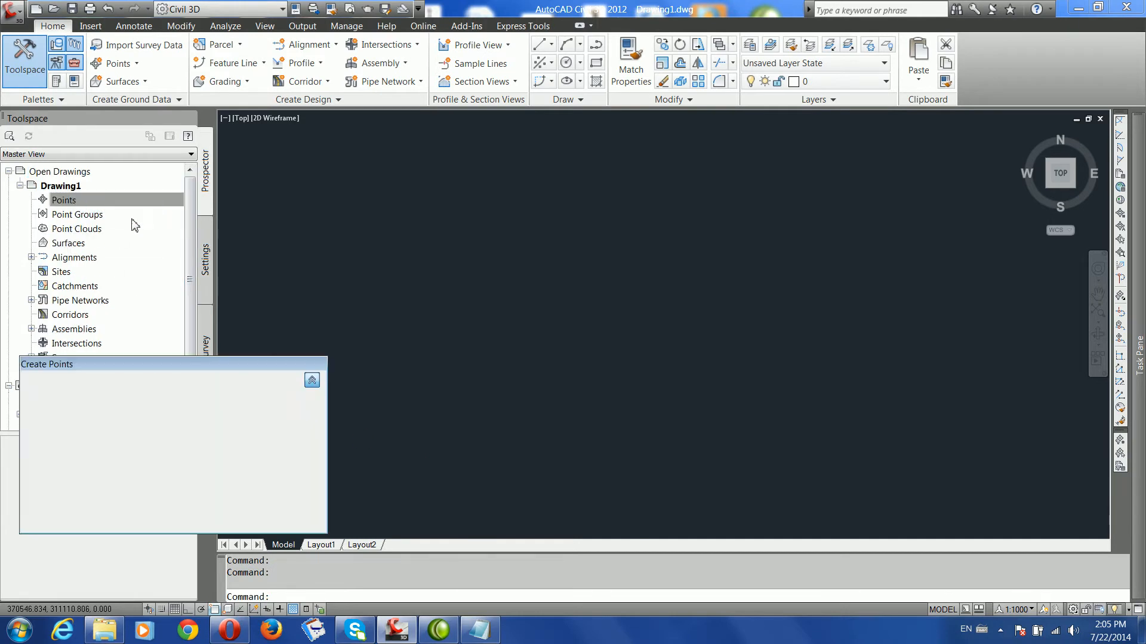
left_click(219, 380)
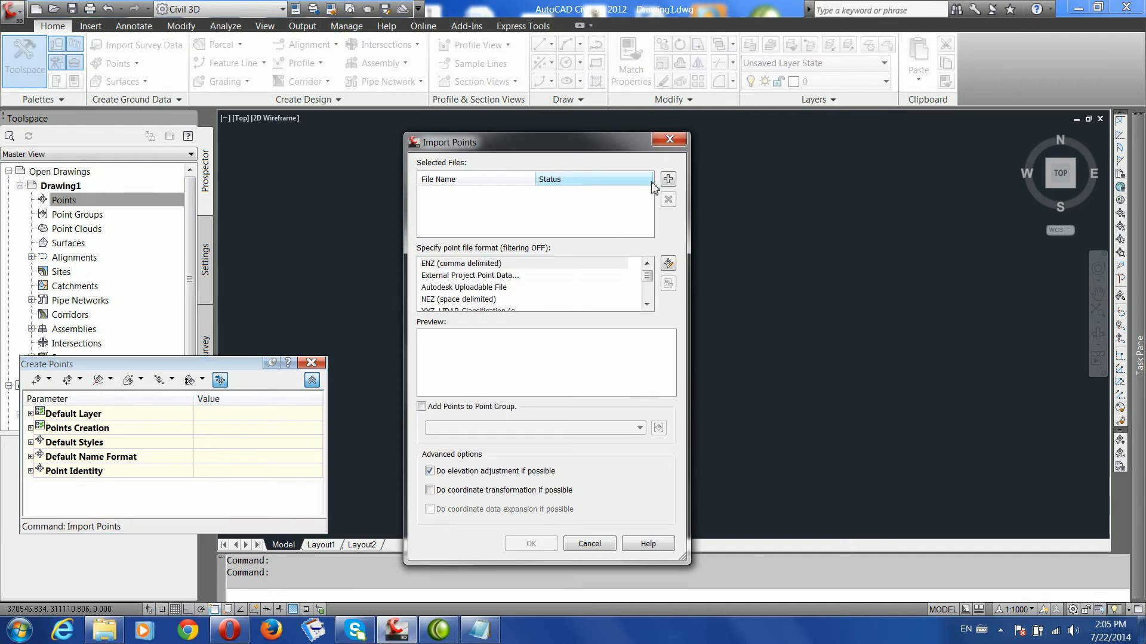
left_click(668, 179)
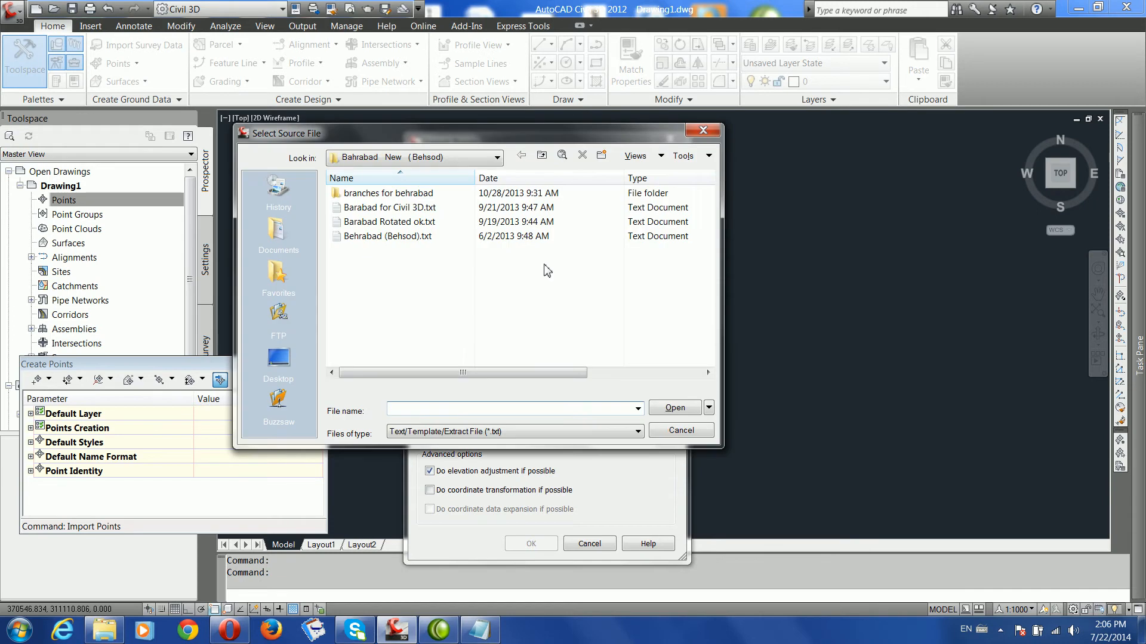
left_click(377, 223)
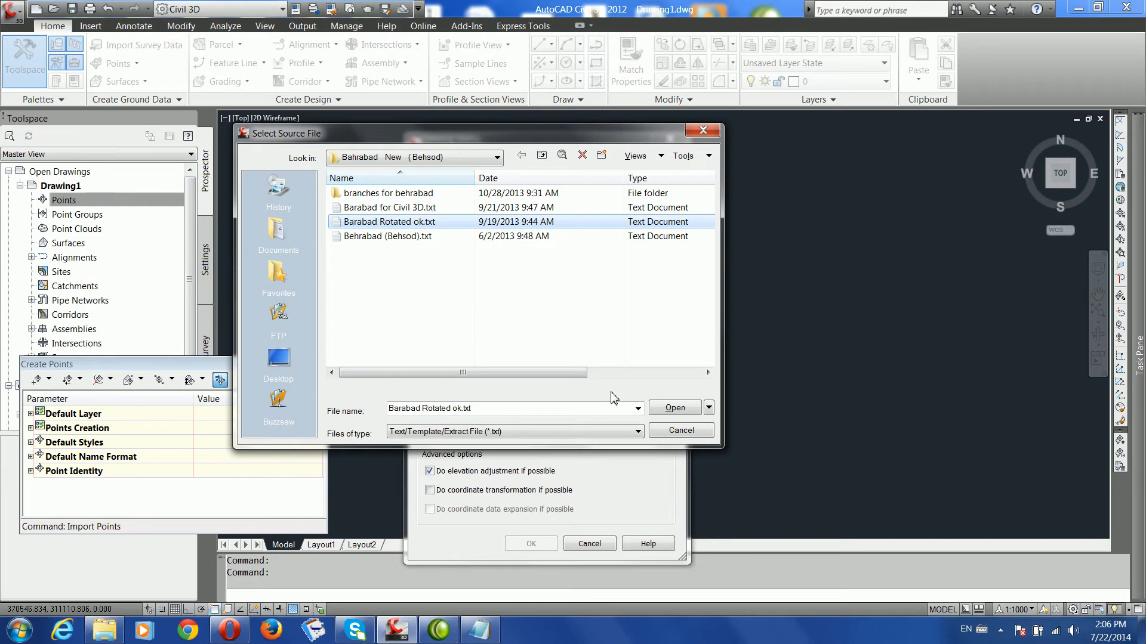
left_click(675, 407)
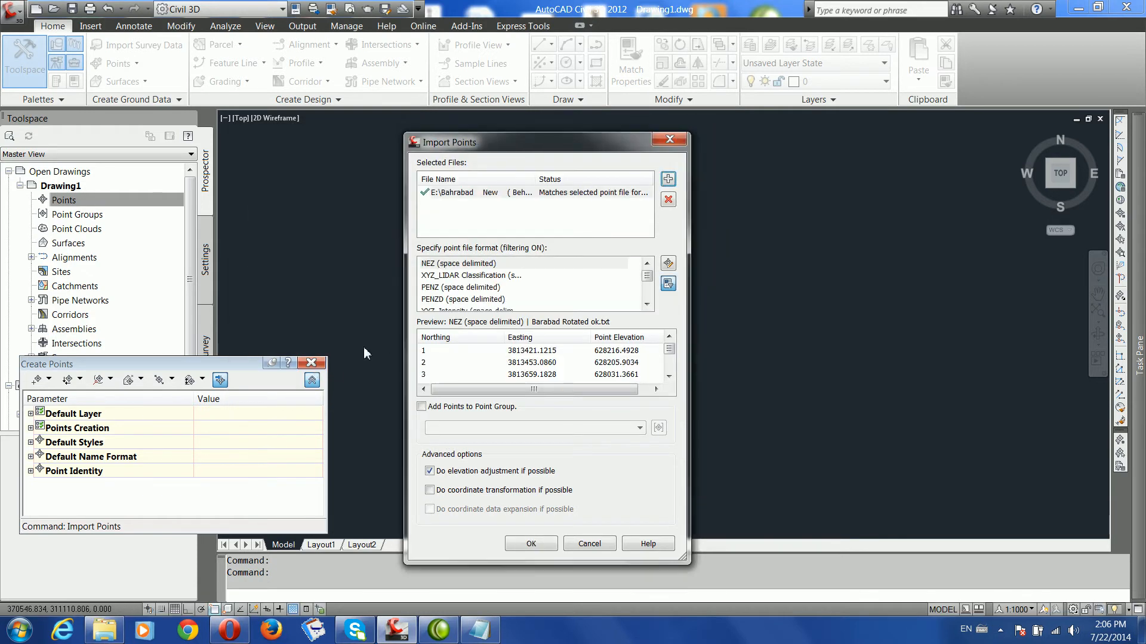
left_click_drag(647, 280, 647, 299)
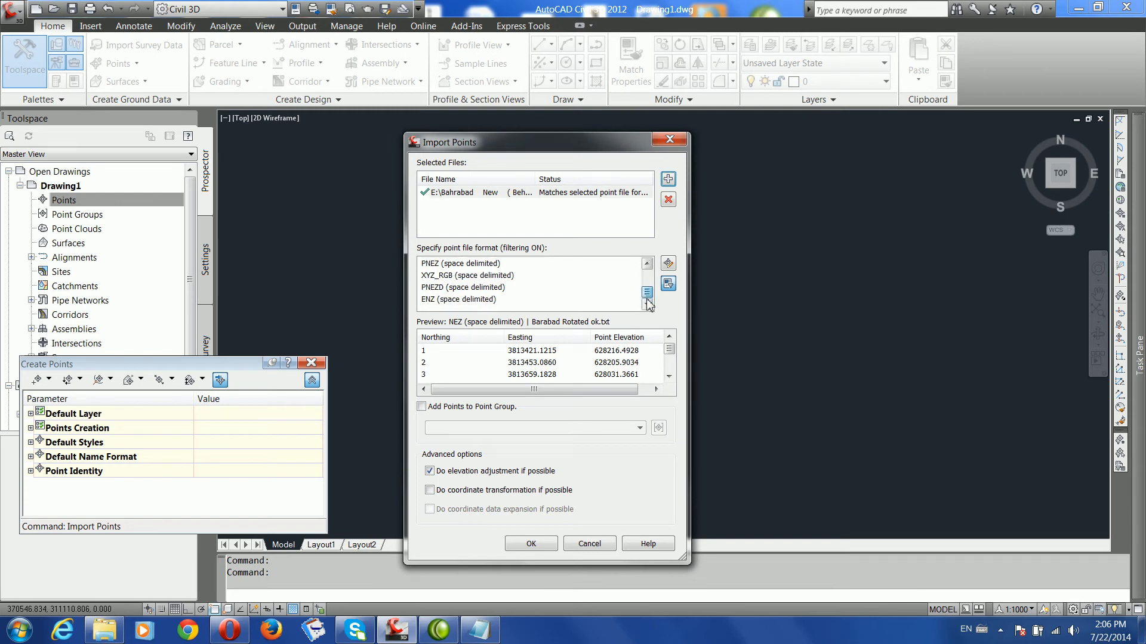
left_click(441, 289)
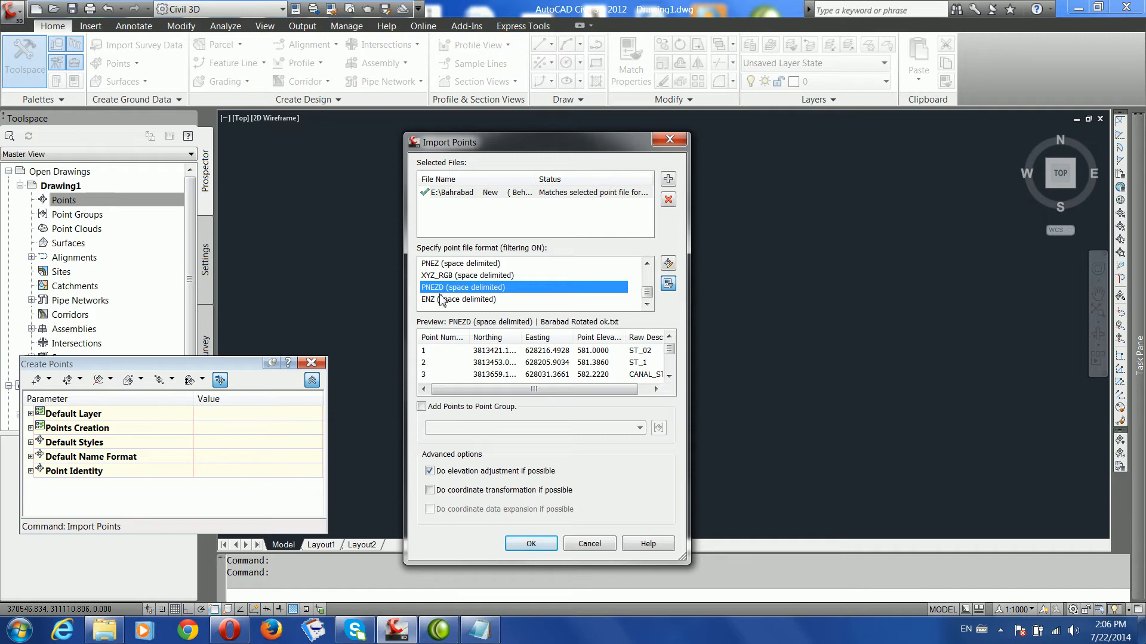
Step: Import the points into a new point group named barabad and close the point creation tools
left_click(422, 407)
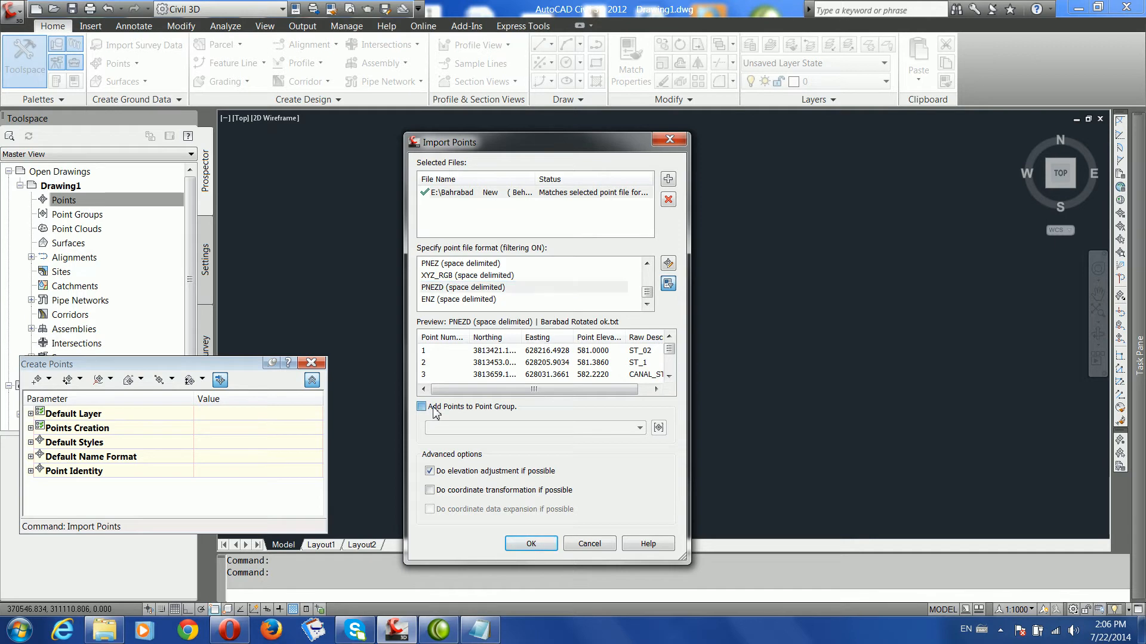
left_click(658, 429)
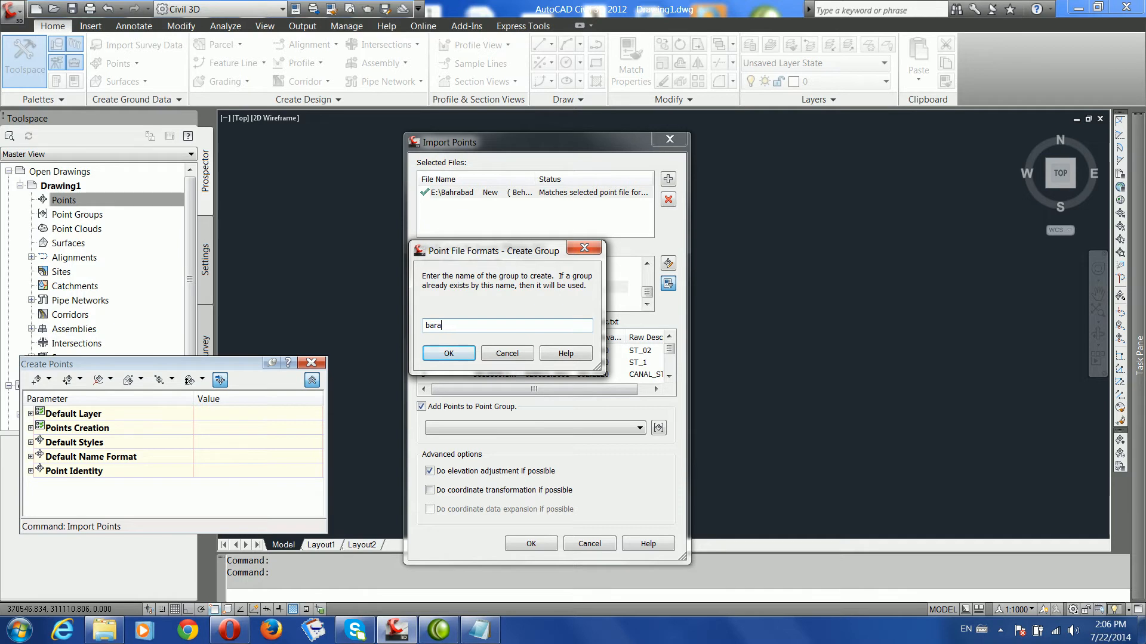
left_click(441, 351)
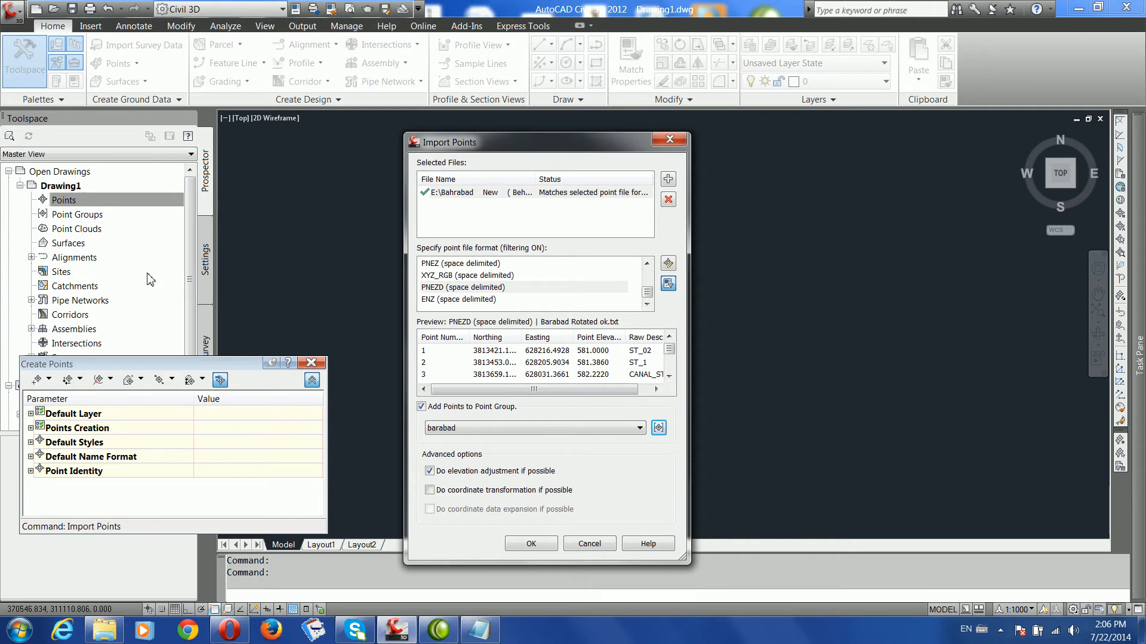
left_click(520, 544)
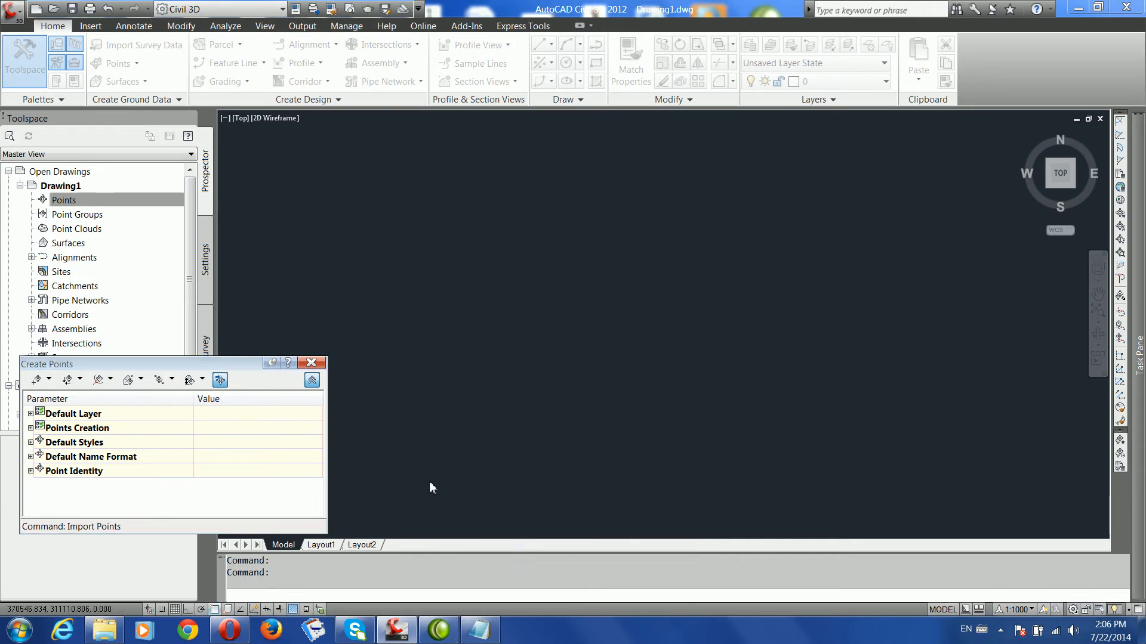
left_click(312, 363)
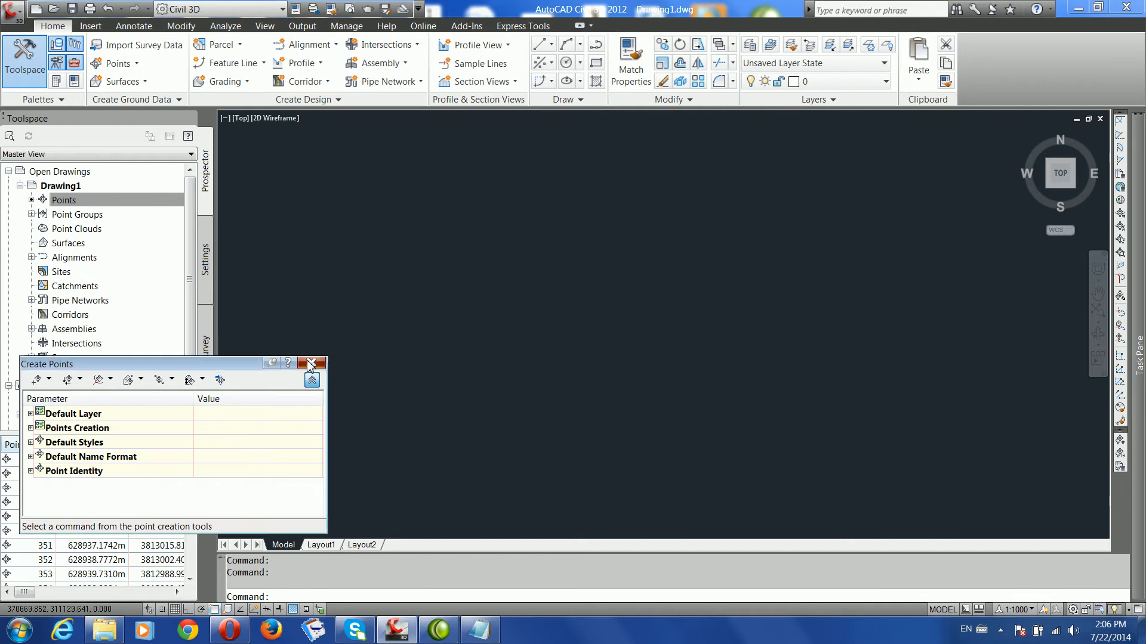
left_click(310, 362)
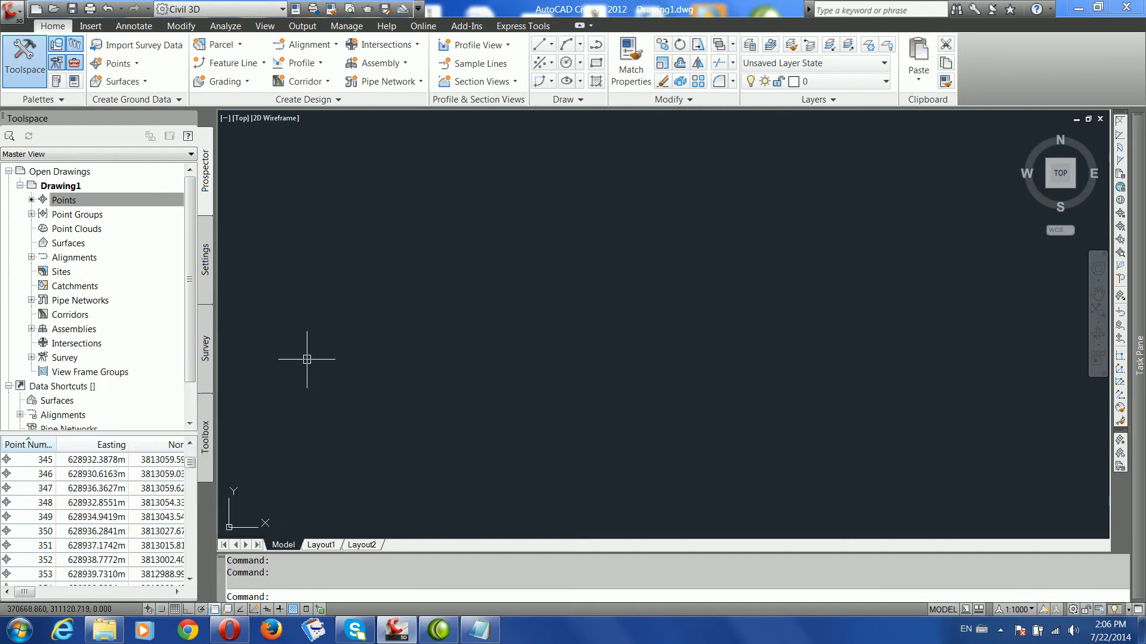
Step: Zoom the drawing to the imported points so the whole survey fits in the view
left_click(63, 216)
right_click(63, 216)
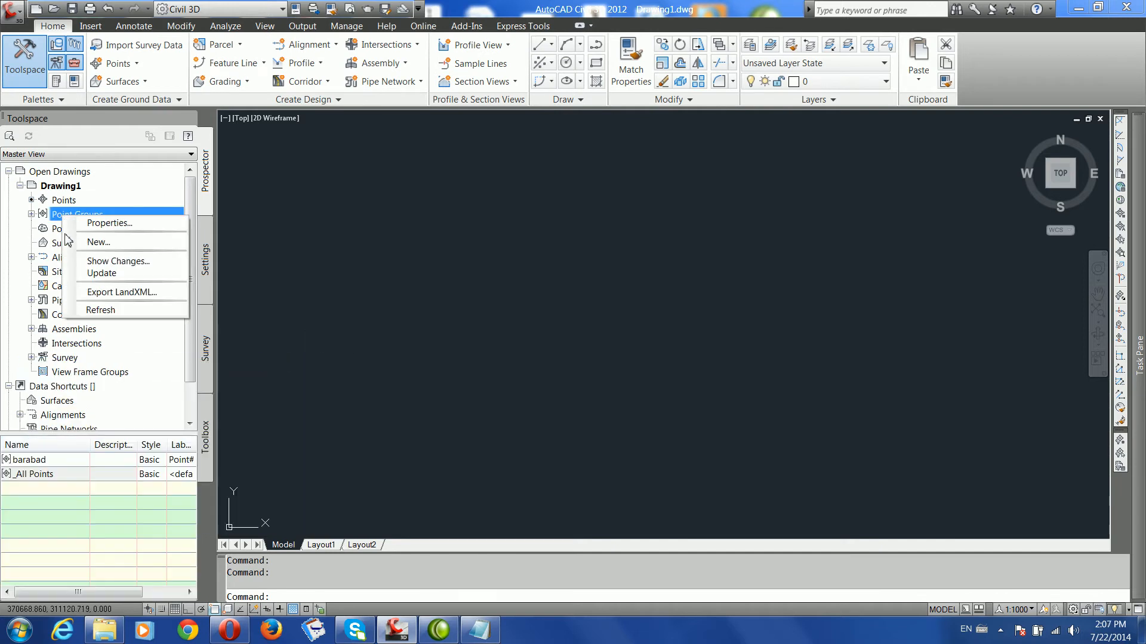
left_click(62, 203)
right_click(62, 205)
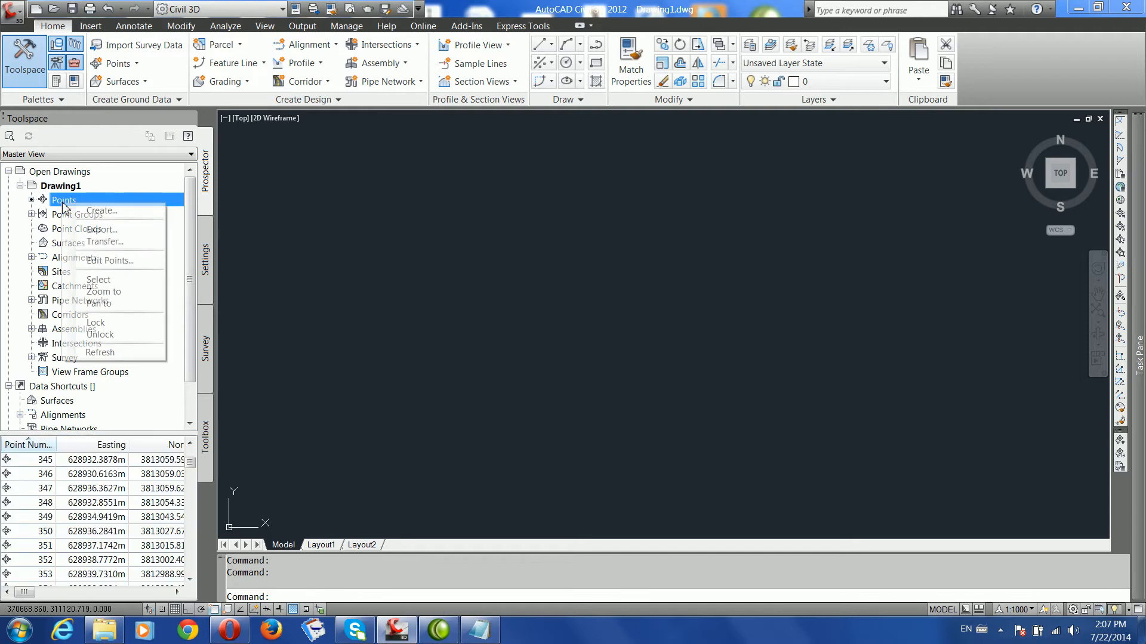
left_click(99, 291)
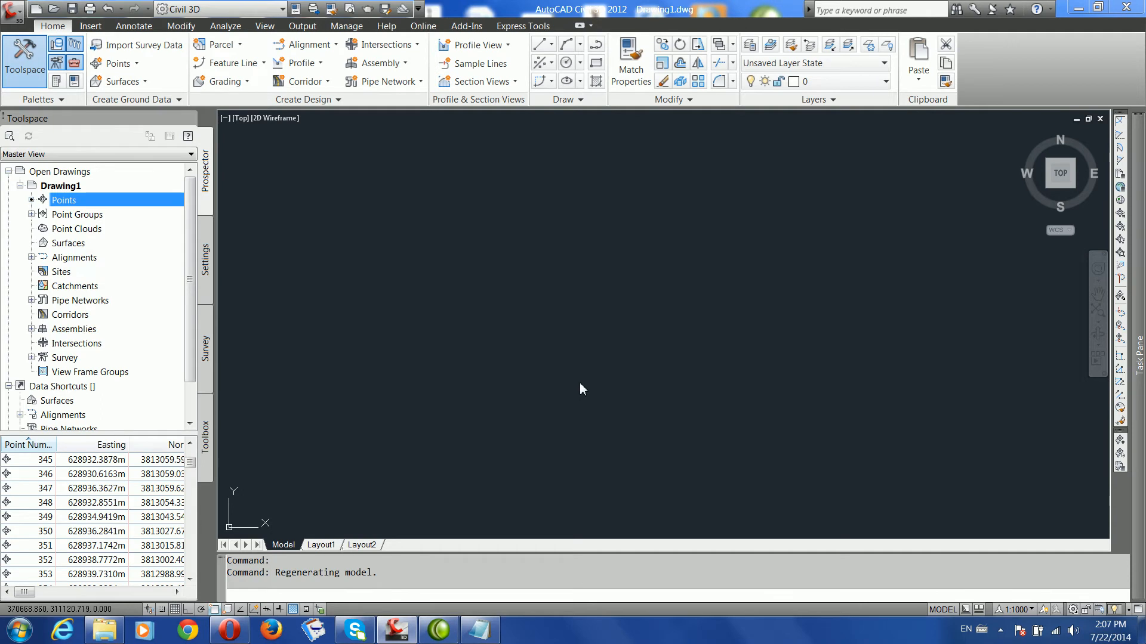
left_click(578, 440)
left_click(547, 423)
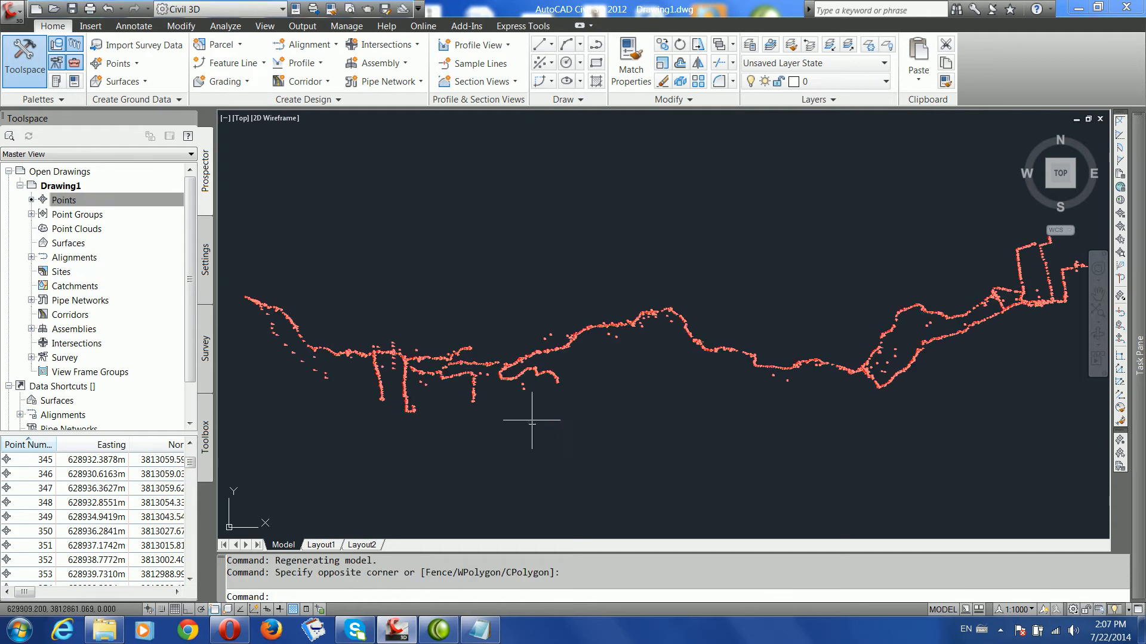
scroll(525, 411, "down", 5)
scroll(503, 387, "up", 3)
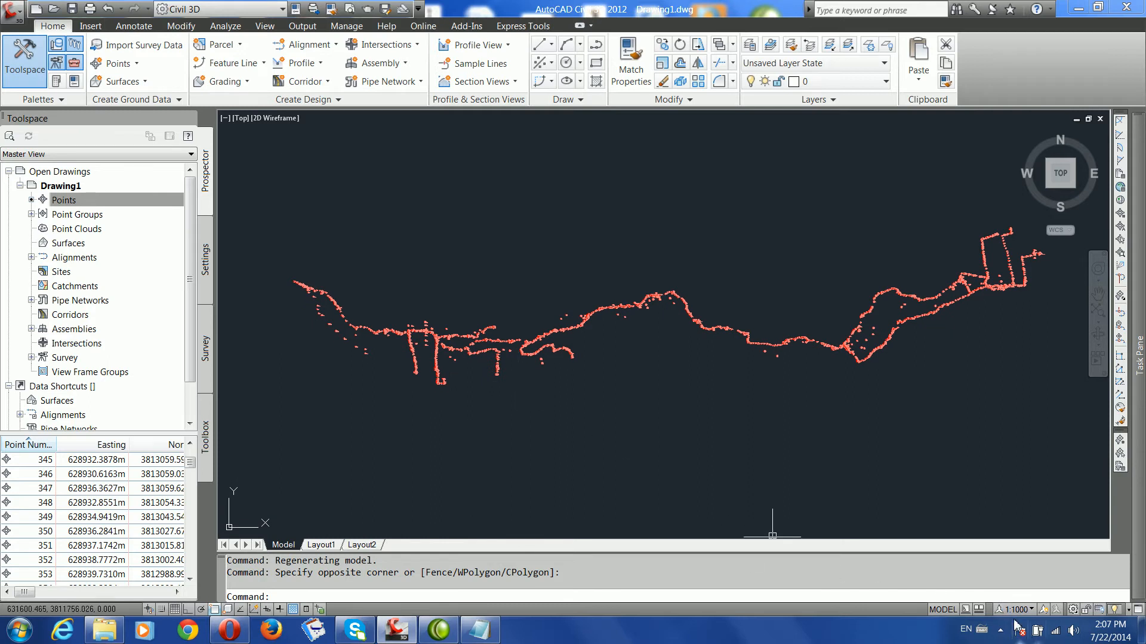
left_click(718, 441)
left_click(696, 424)
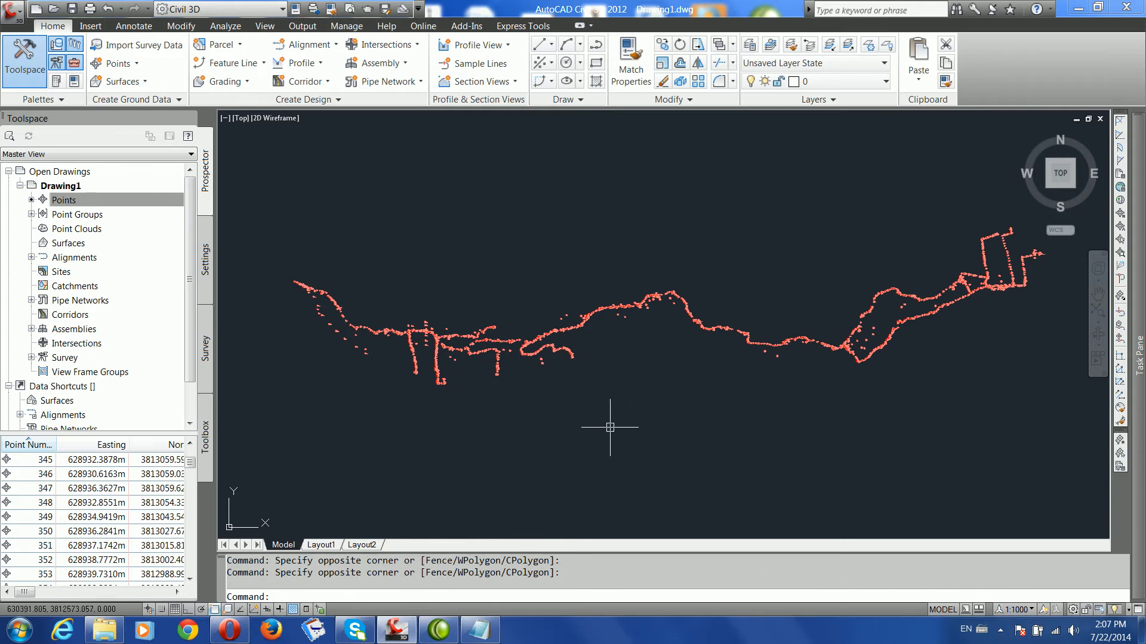
middle_click_drag(611, 428, 607, 416)
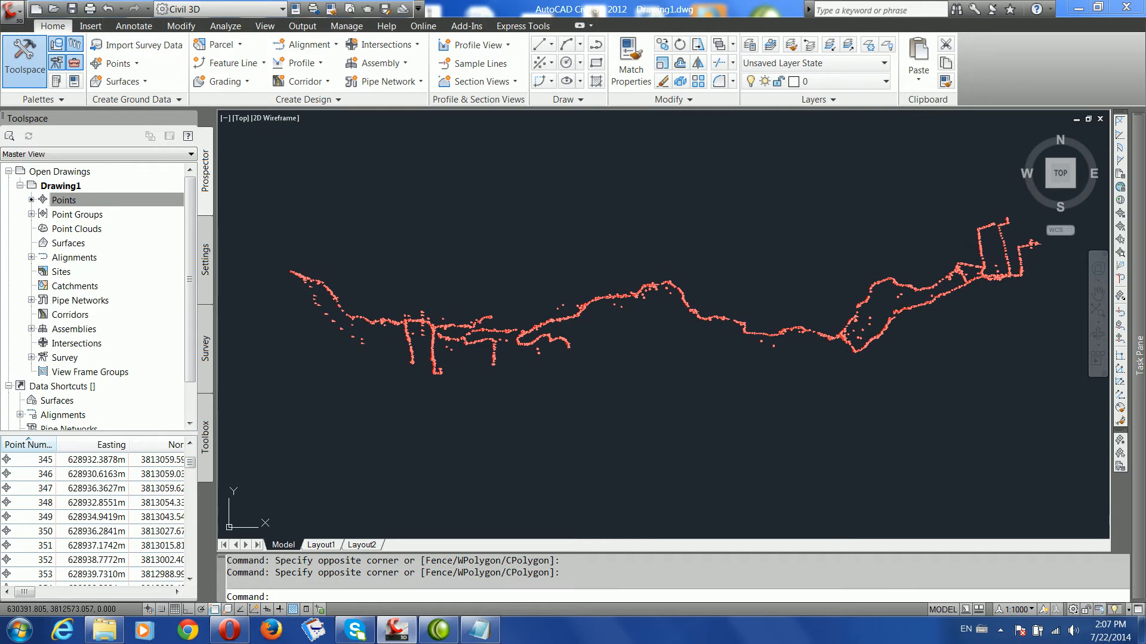
left_click(1000, 630)
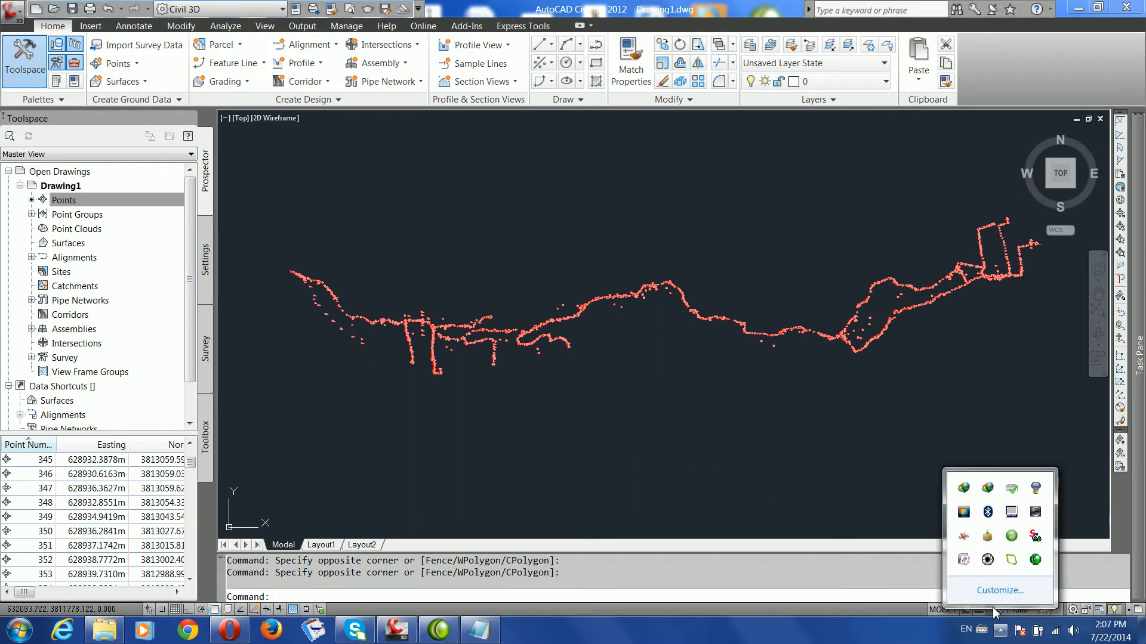
right_click(1035, 561)
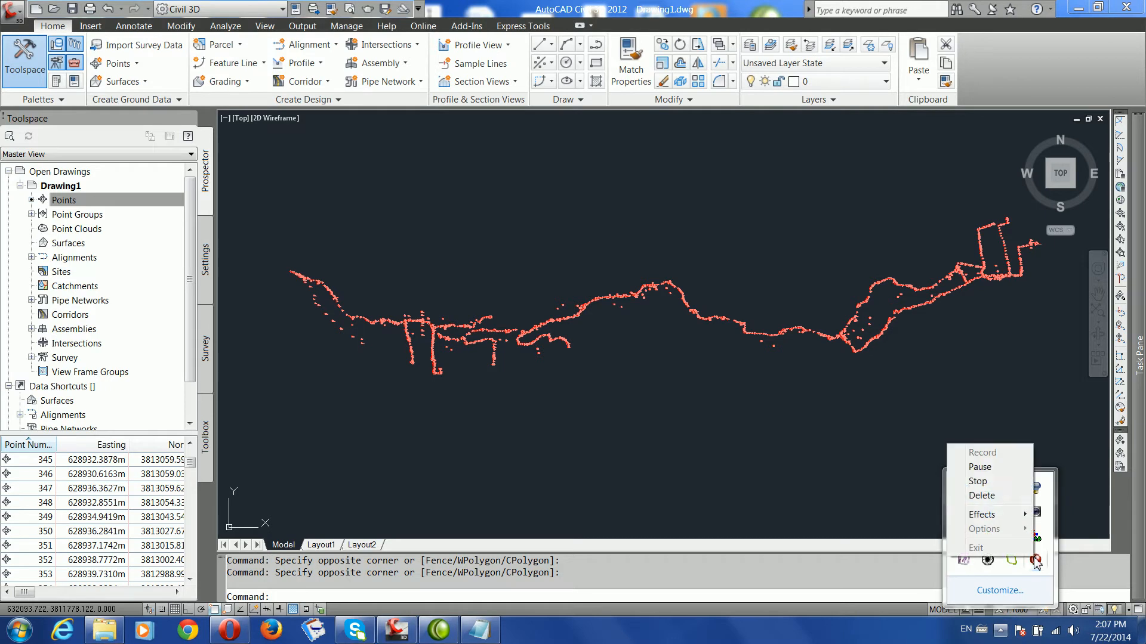
left_click(978, 468)
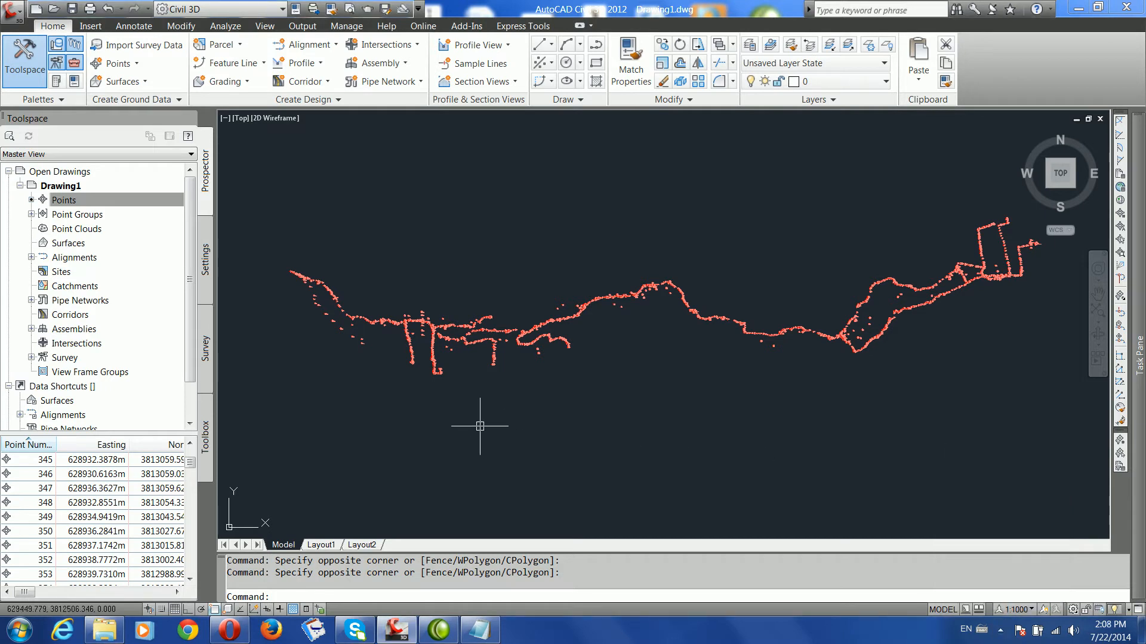
left_click(1000, 631)
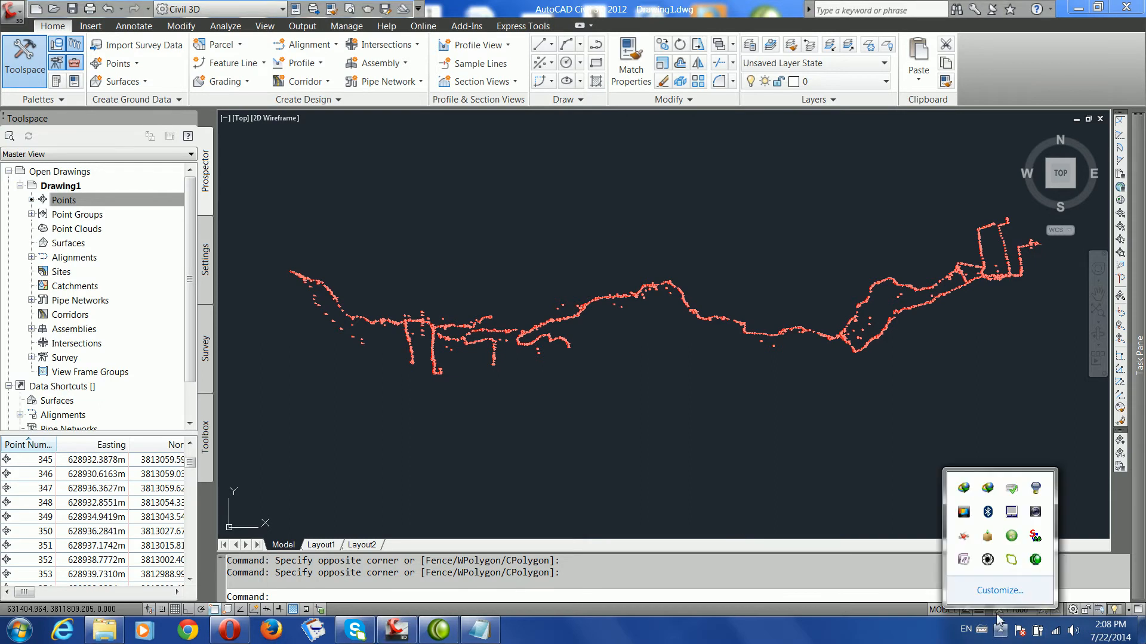
left_click(734, 537)
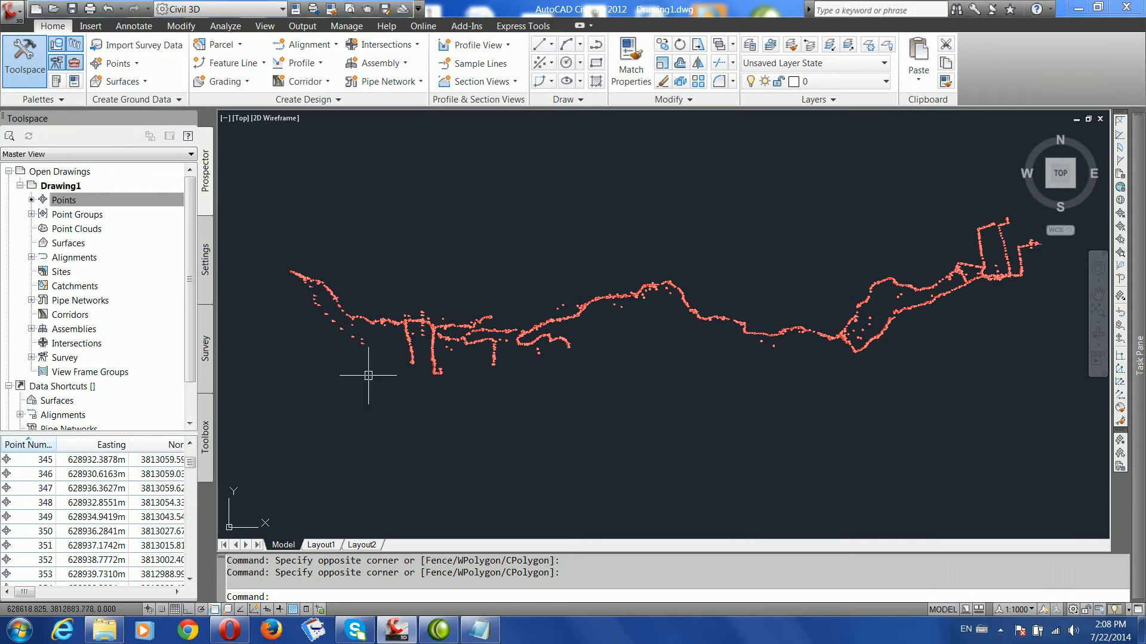
Step: Examine the point number, elevation and description in the label of the RIVER_SIDE point 126
scroll(279, 275, "up", 5)
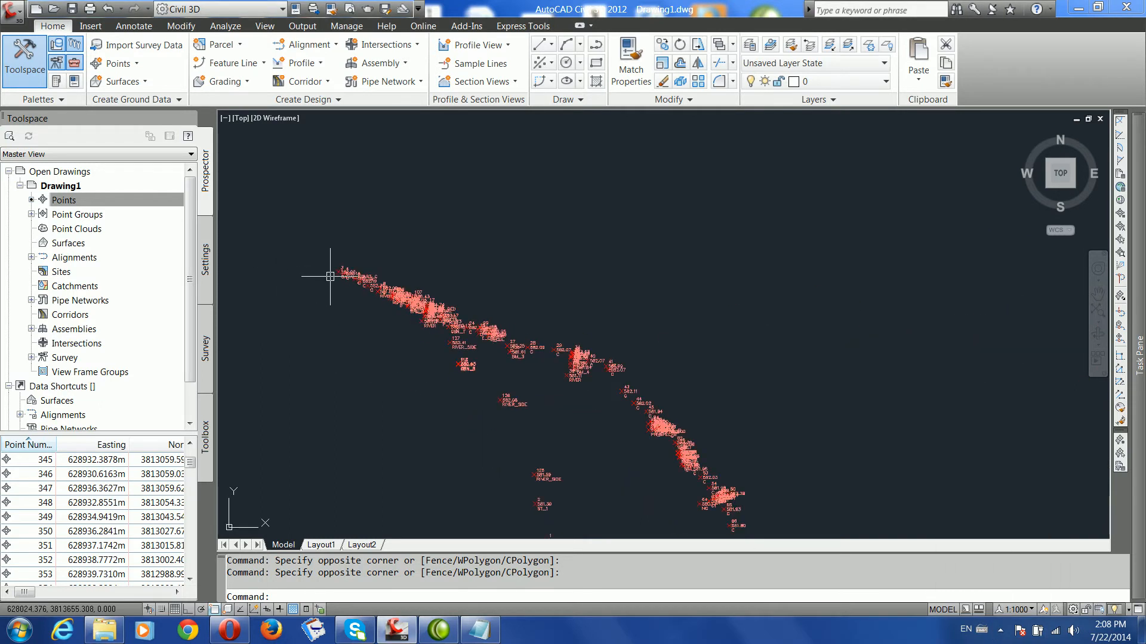
scroll(358, 289, "up", 4)
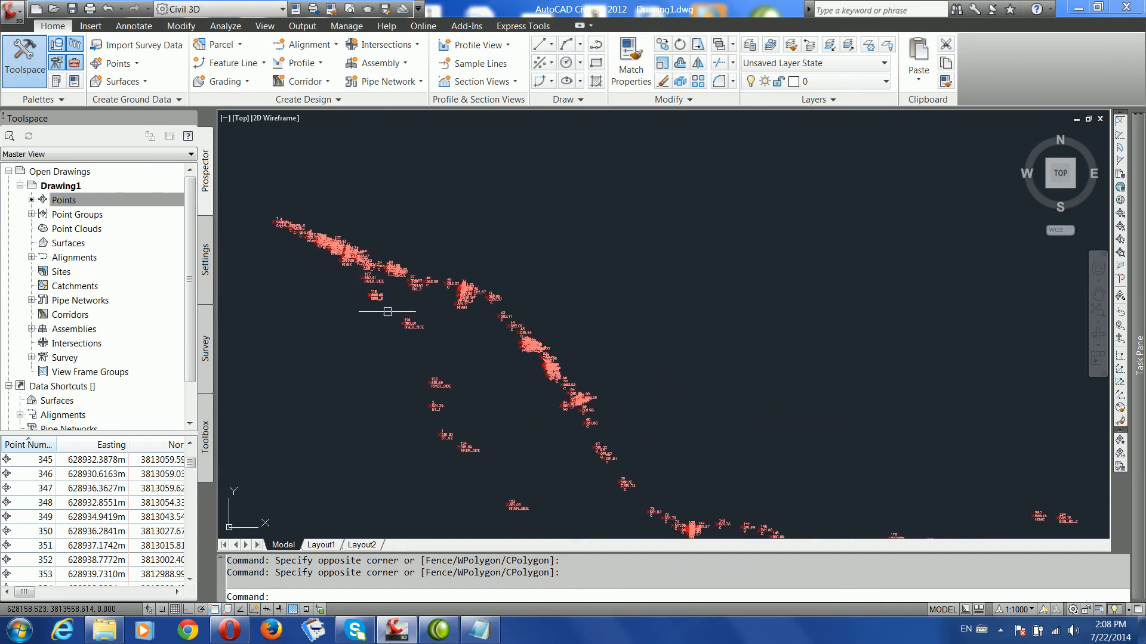
scroll(373, 303, "up", 6)
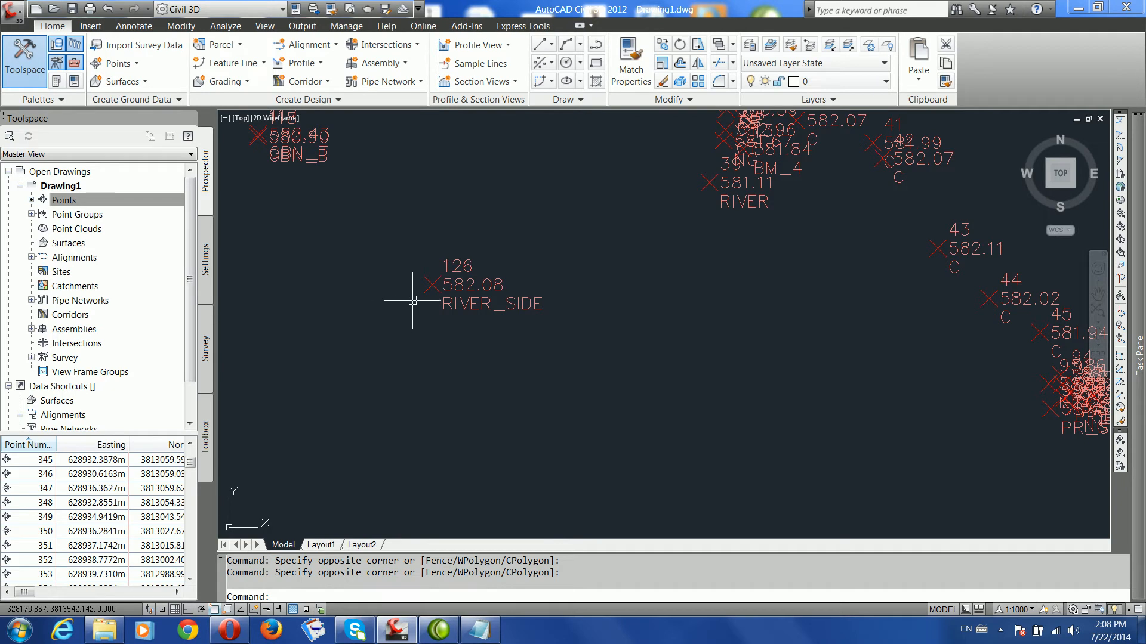
middle_click_drag(409, 299, 404, 333)
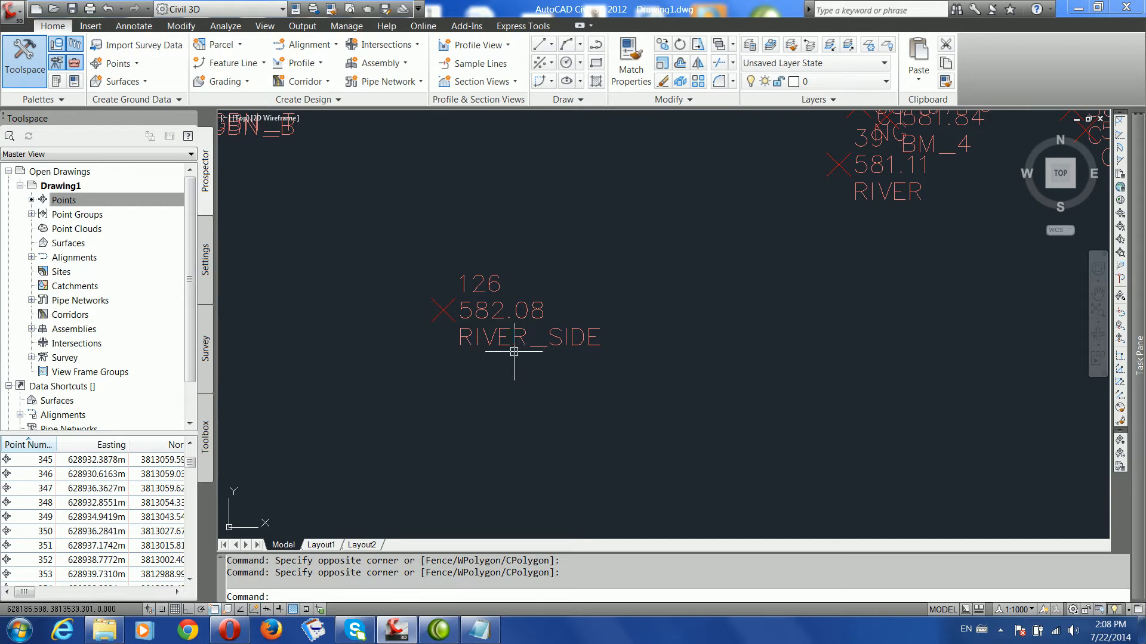
scroll(513, 352, "down", 5)
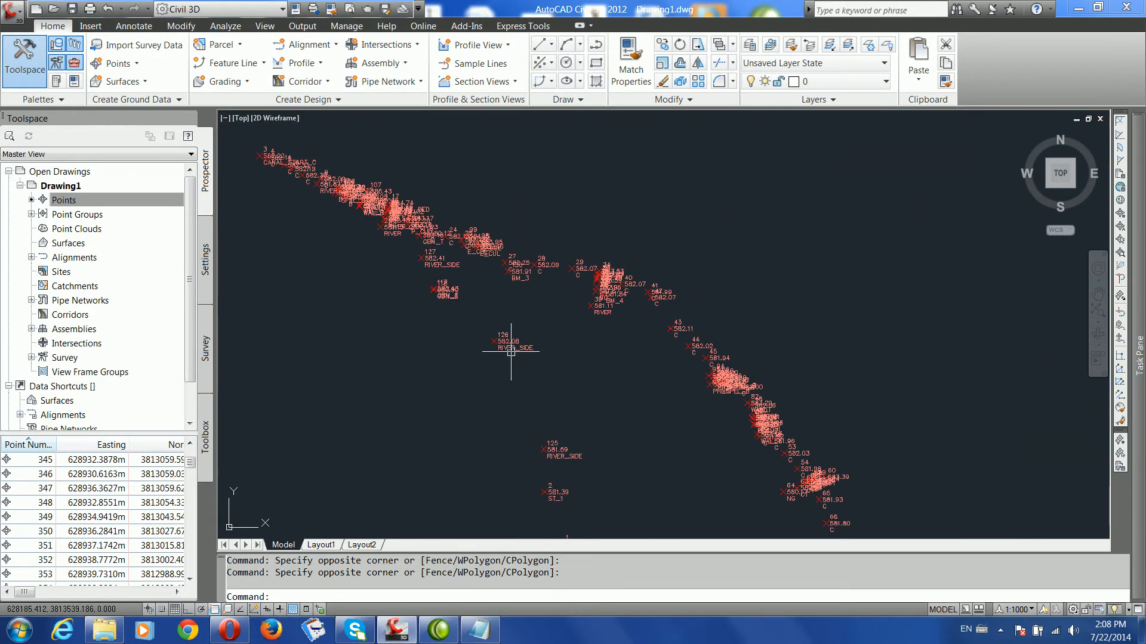
scroll(511, 352, "down", 2)
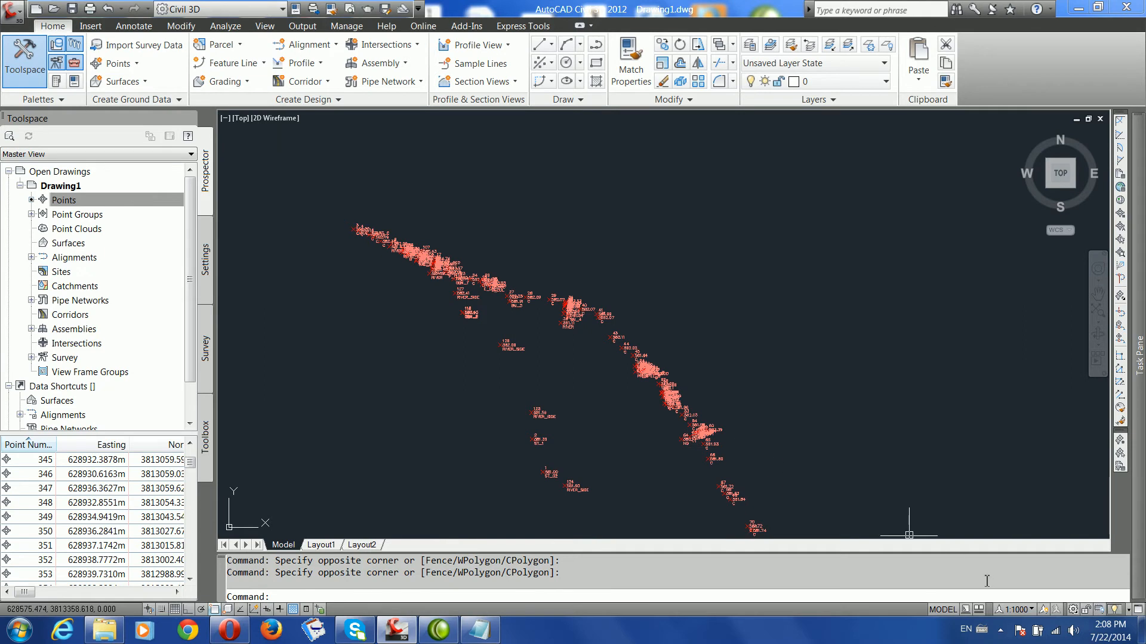
Step: Set the drawing's annotation scale to 1:50 and check the size of the point labels
left_click(1030, 609)
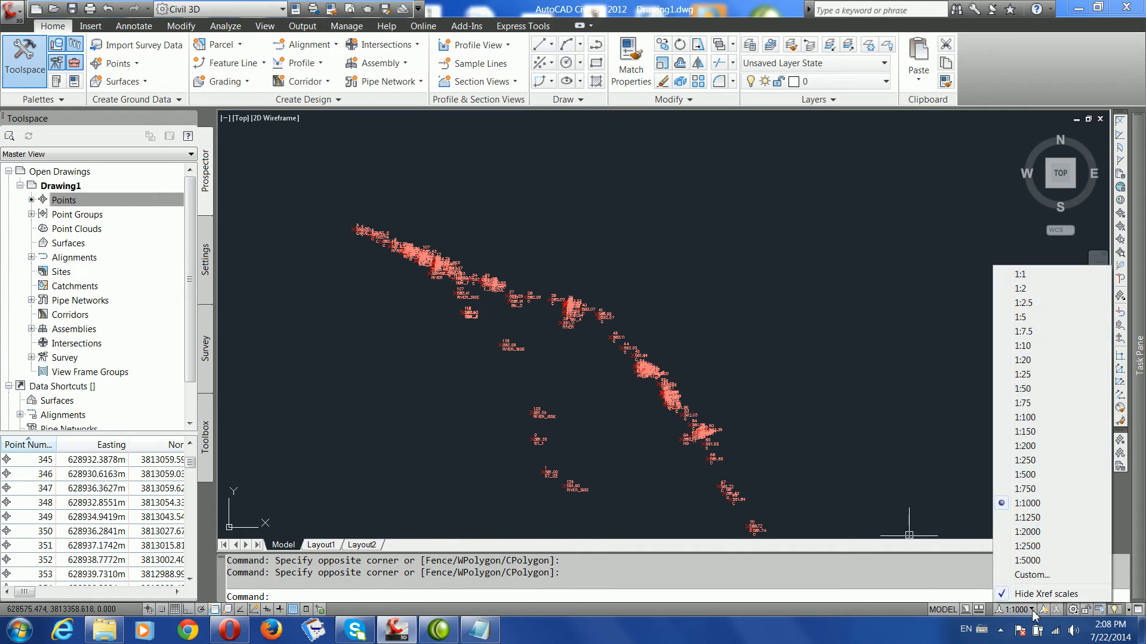
left_click(1024, 388)
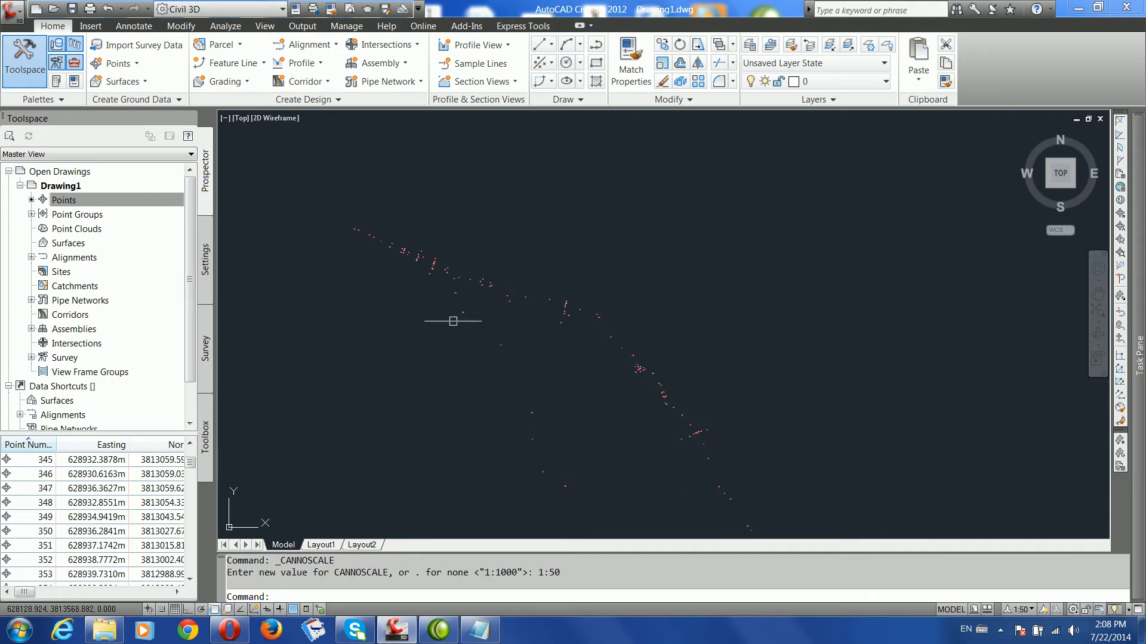
scroll(427, 294, "up", 4)
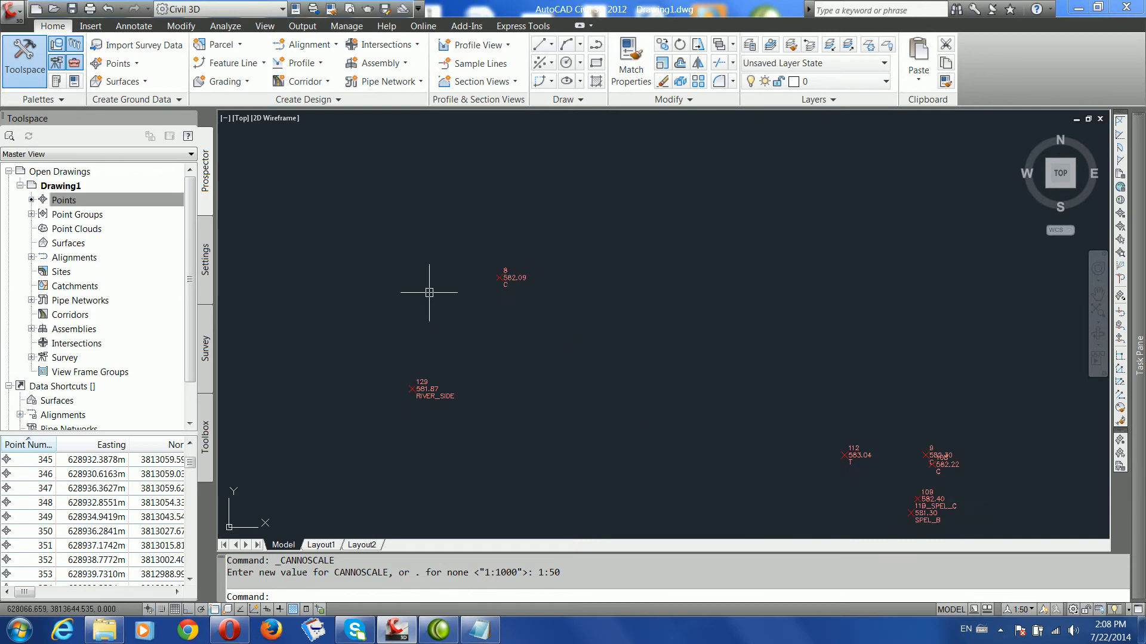
scroll(427, 294, "down", 7)
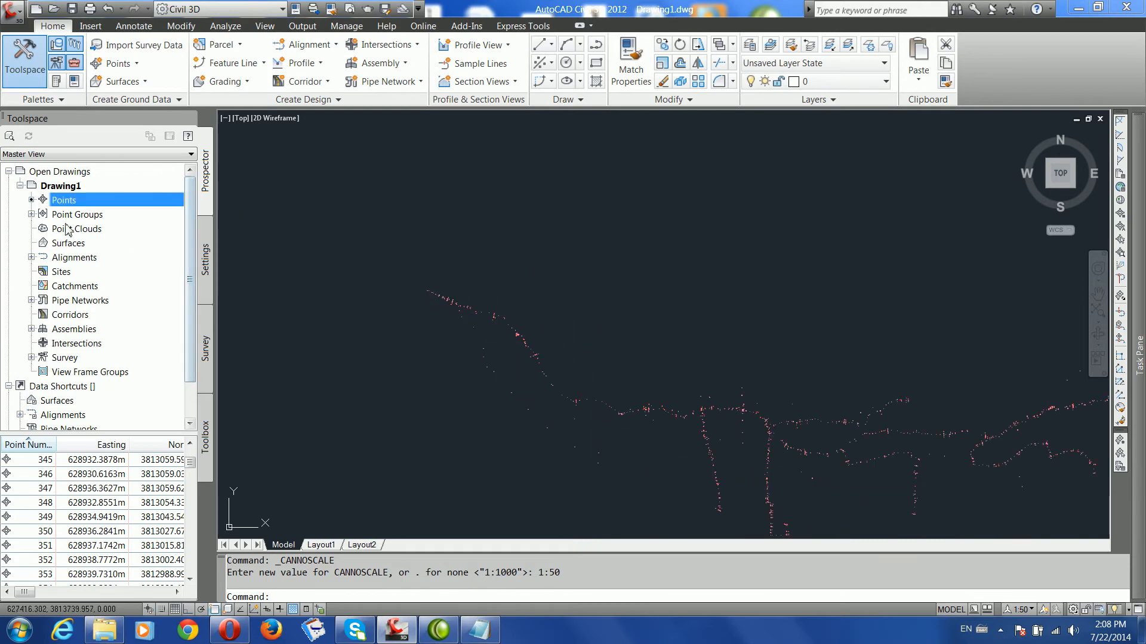
Step: Expand the drawing's point groups and view the collection's properties without changing anything
left_click(32, 215)
left_click(71, 218)
right_click(82, 218)
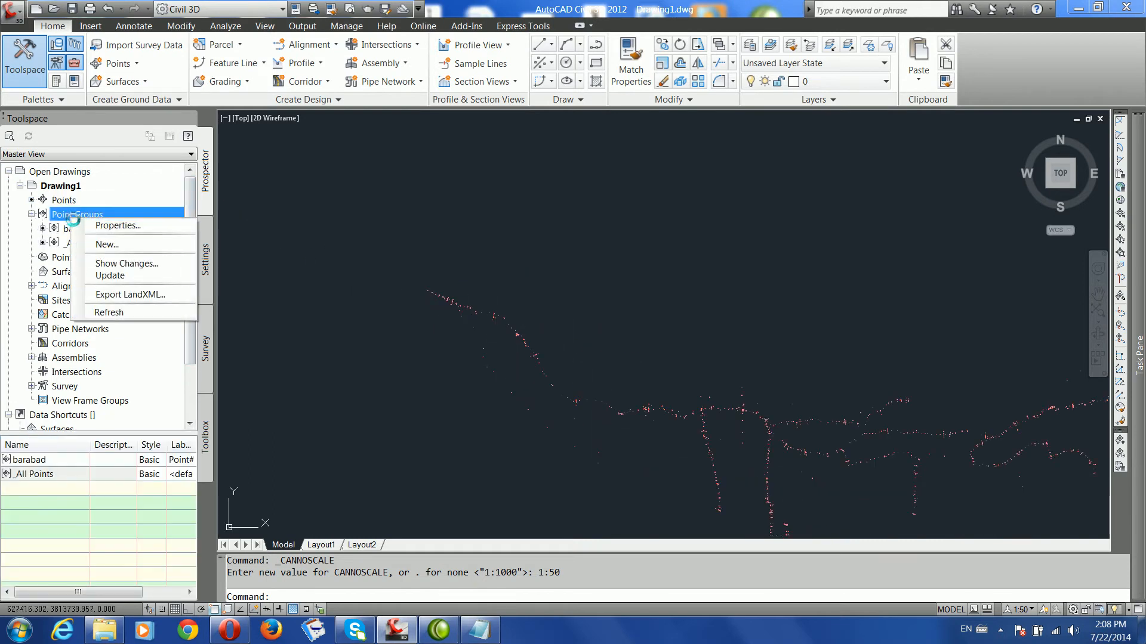
left_click(112, 226)
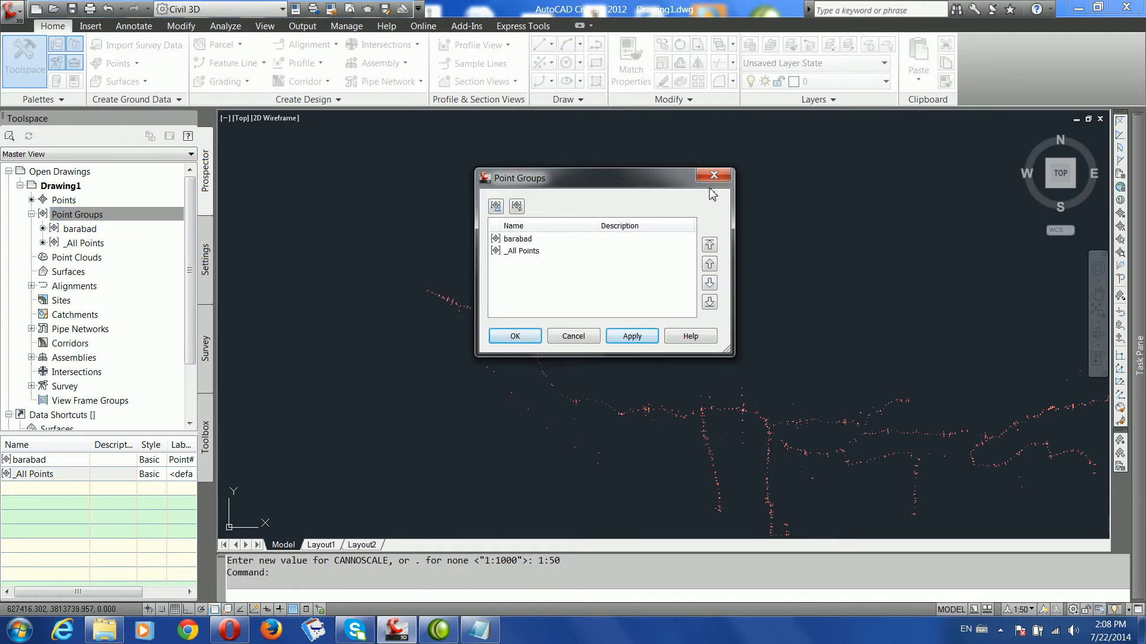
left_click(713, 175)
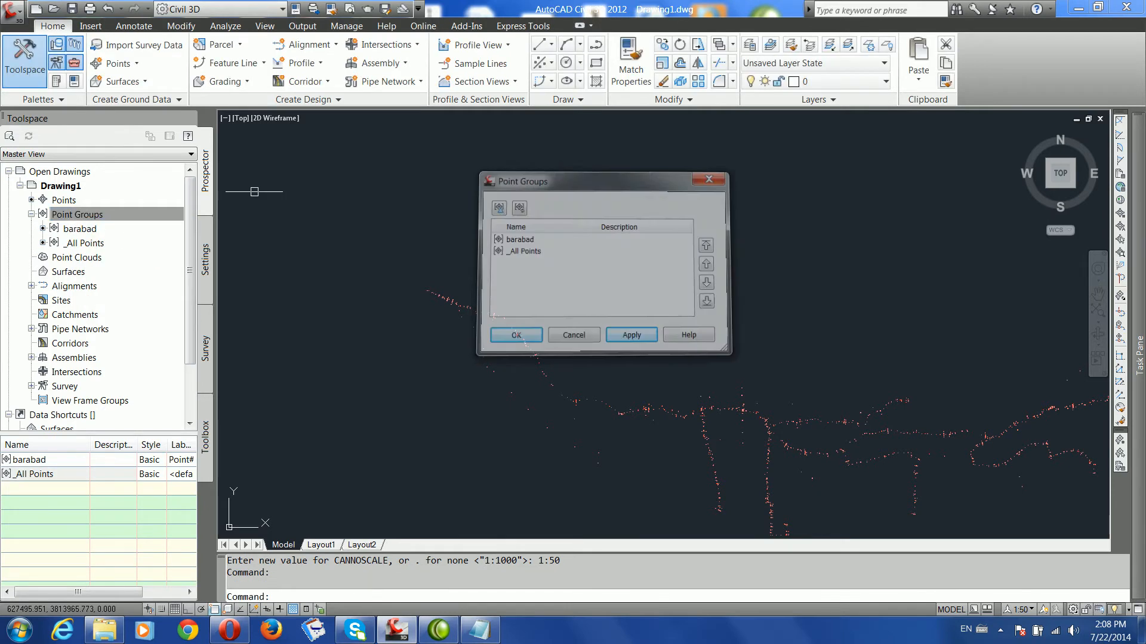
Step: Open the barabad point group's properties and start editing its Point#-Elevation-Description label style
left_click(74, 231)
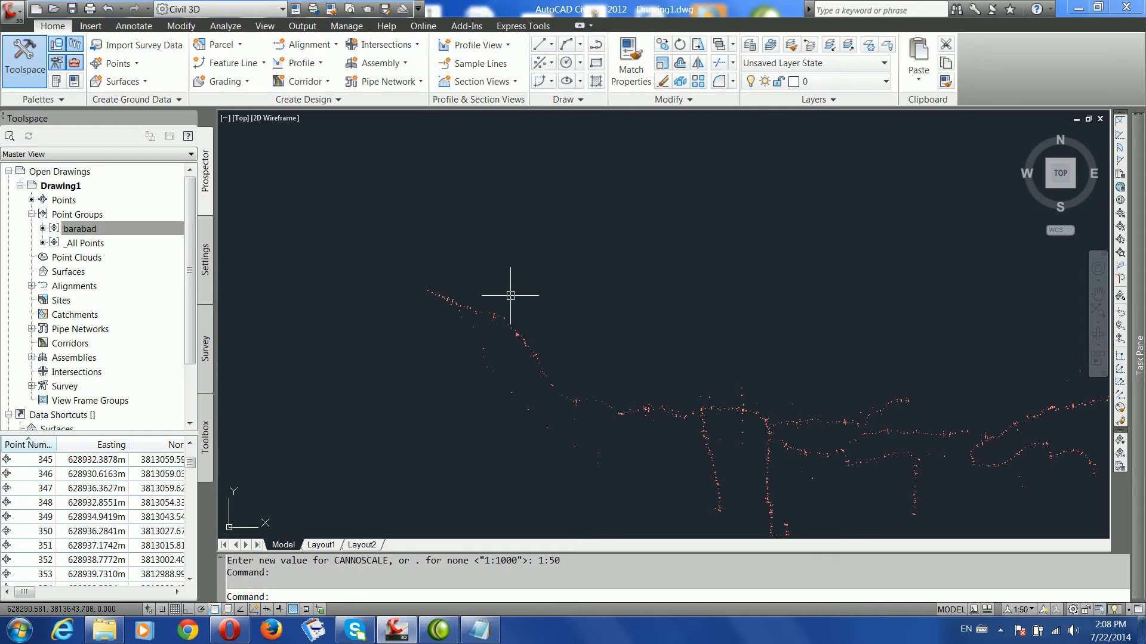
scroll(399, 277, "down", 2)
middle_click_drag(626, 384, 511, 387)
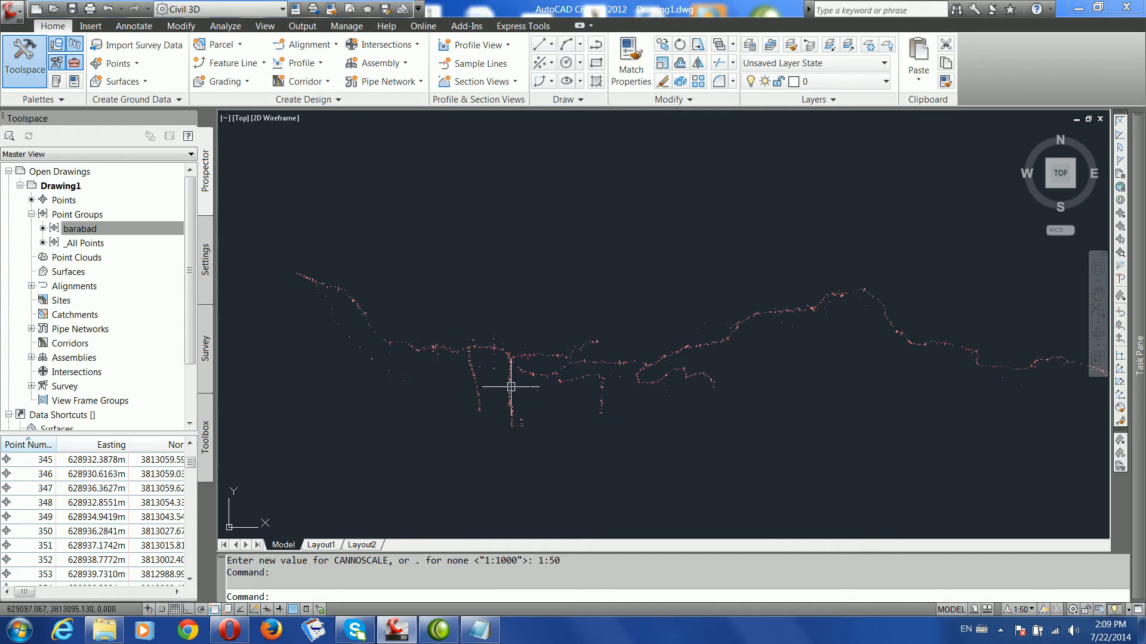
right_click(84, 234)
left_click(111, 239)
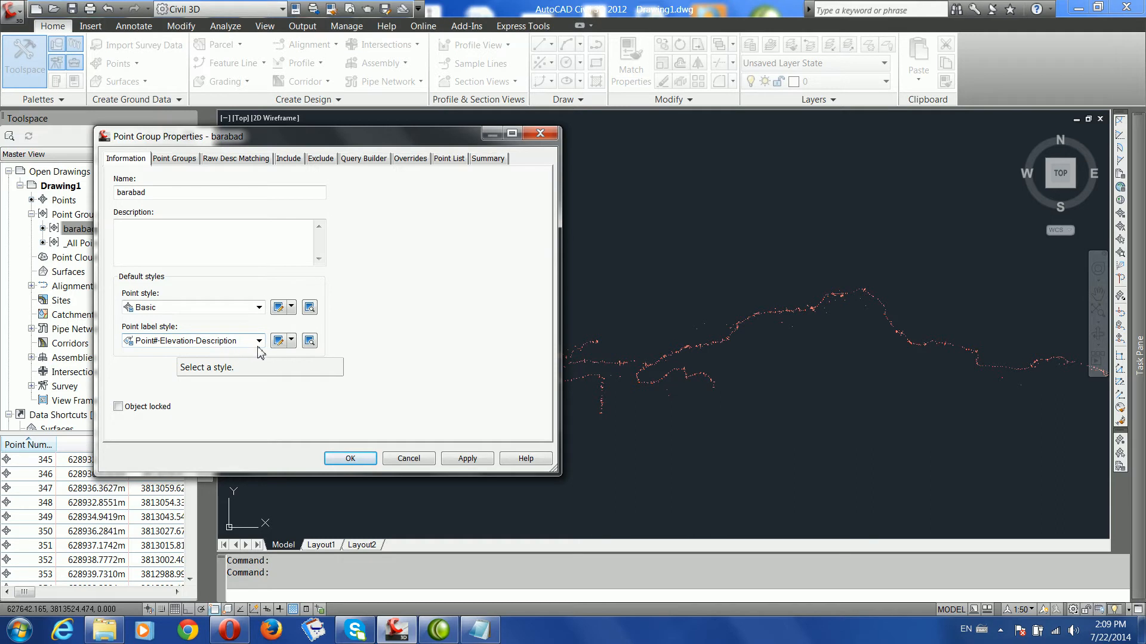
left_click(277, 341)
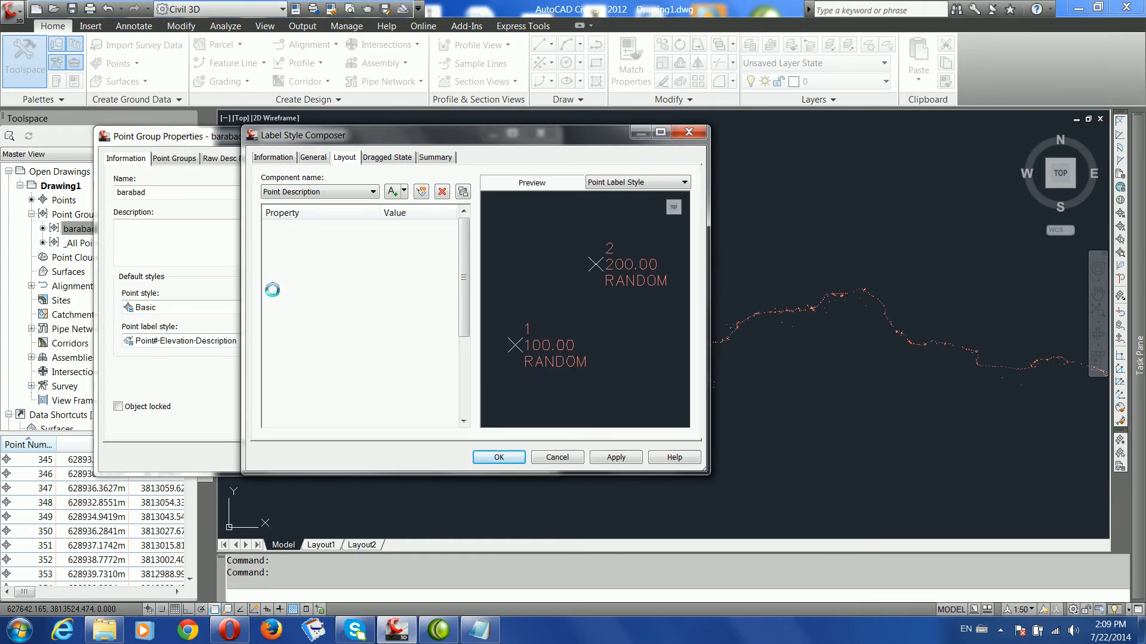
left_click_drag(416, 136, 352, 160)
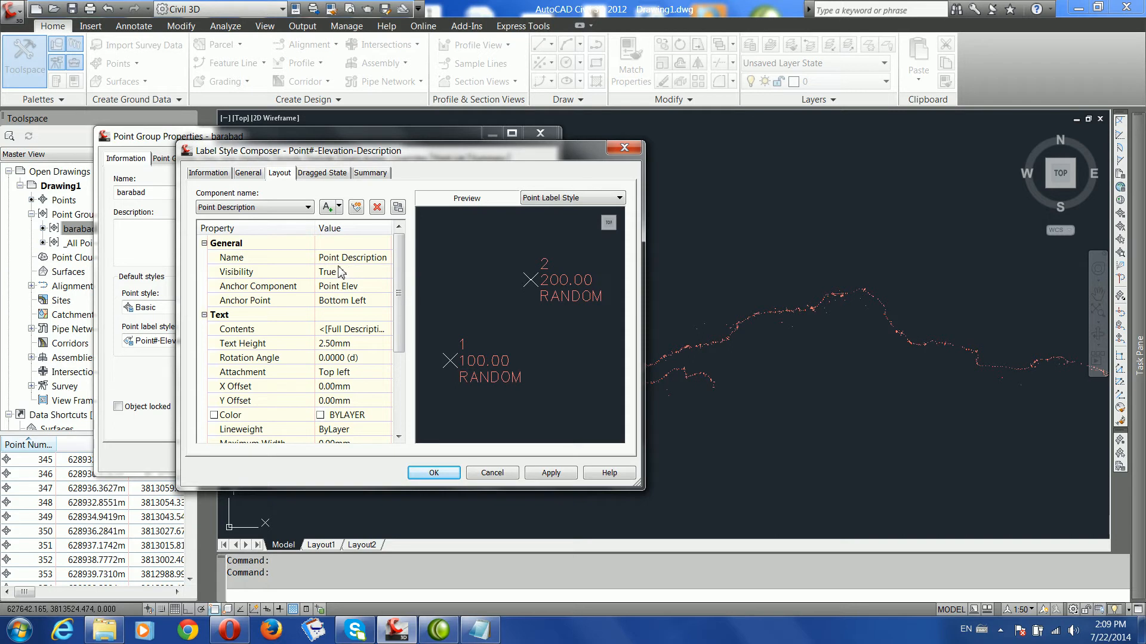
left_click(226, 209)
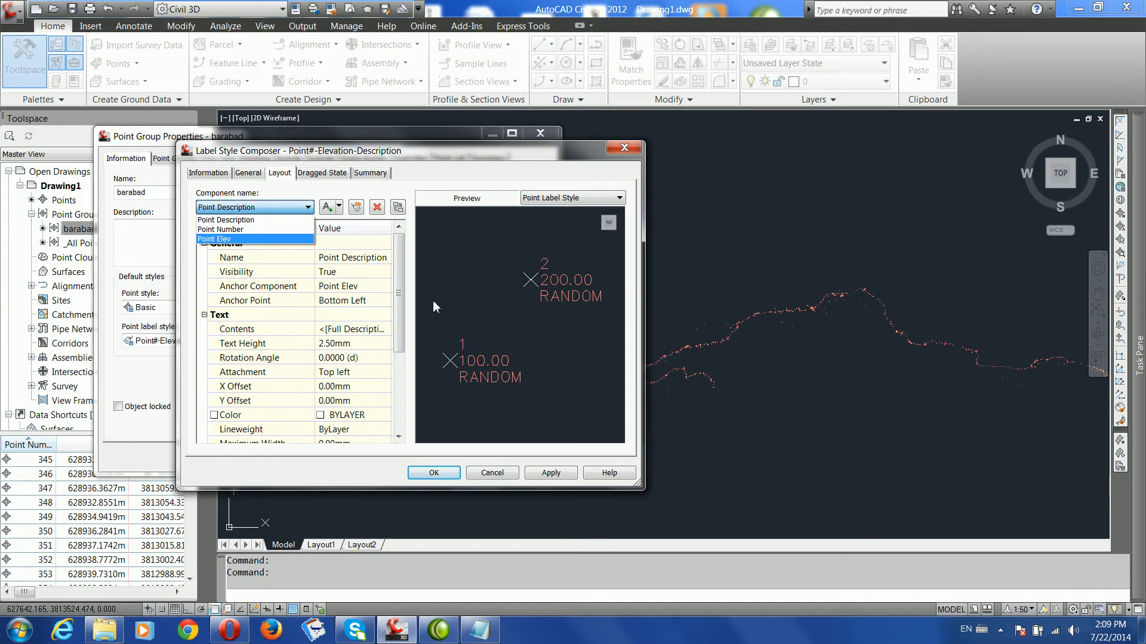
left_click(237, 208)
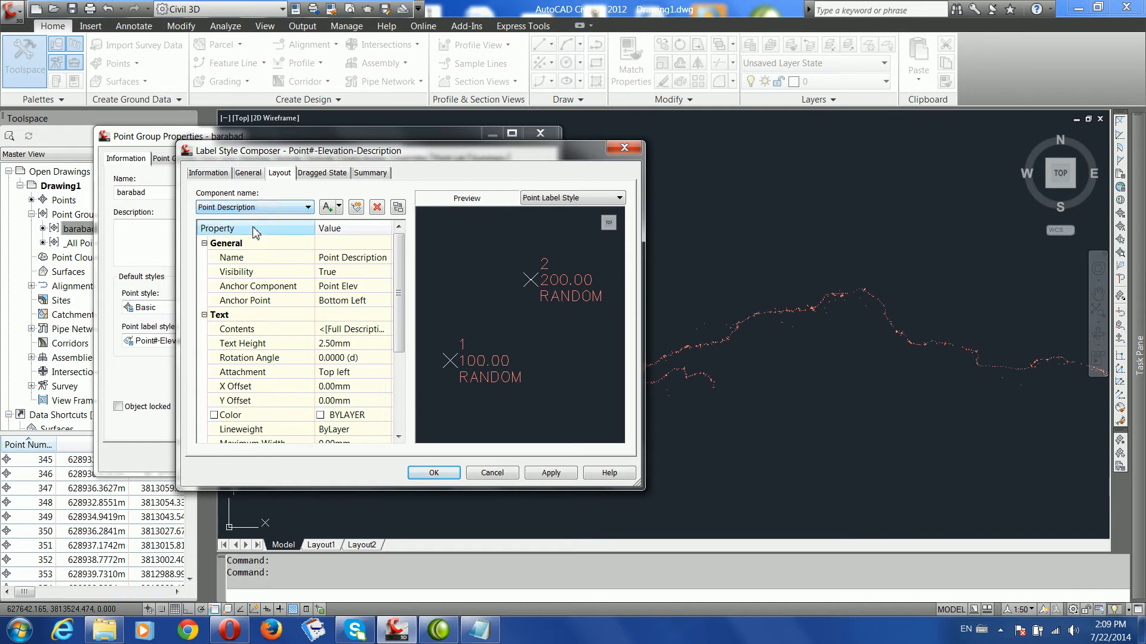
left_click(370, 329)
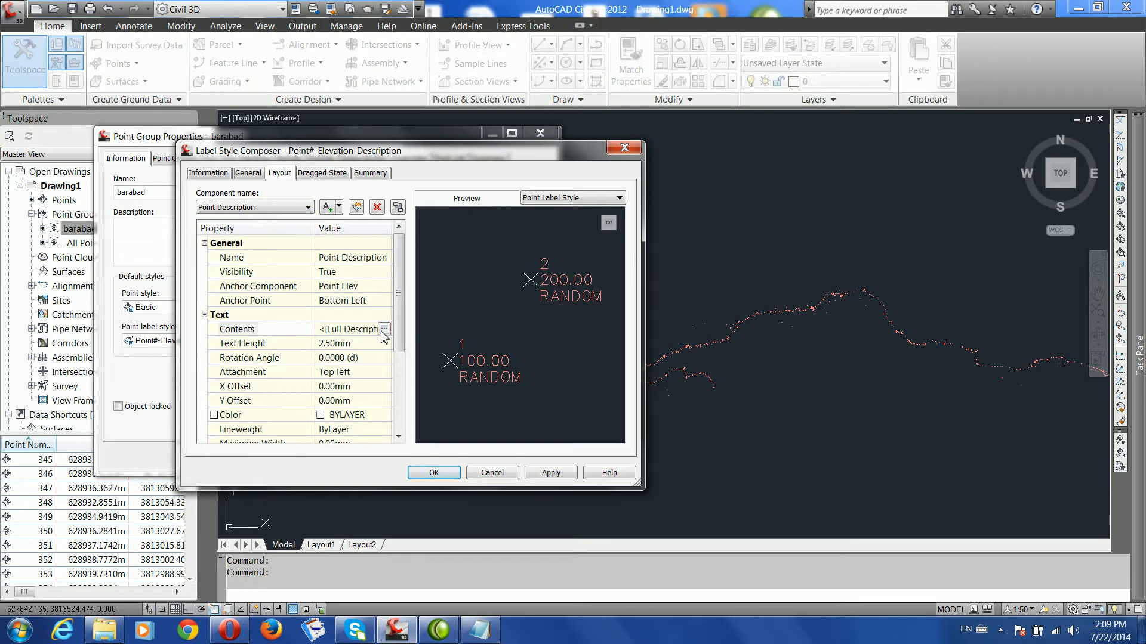
left_click(384, 329)
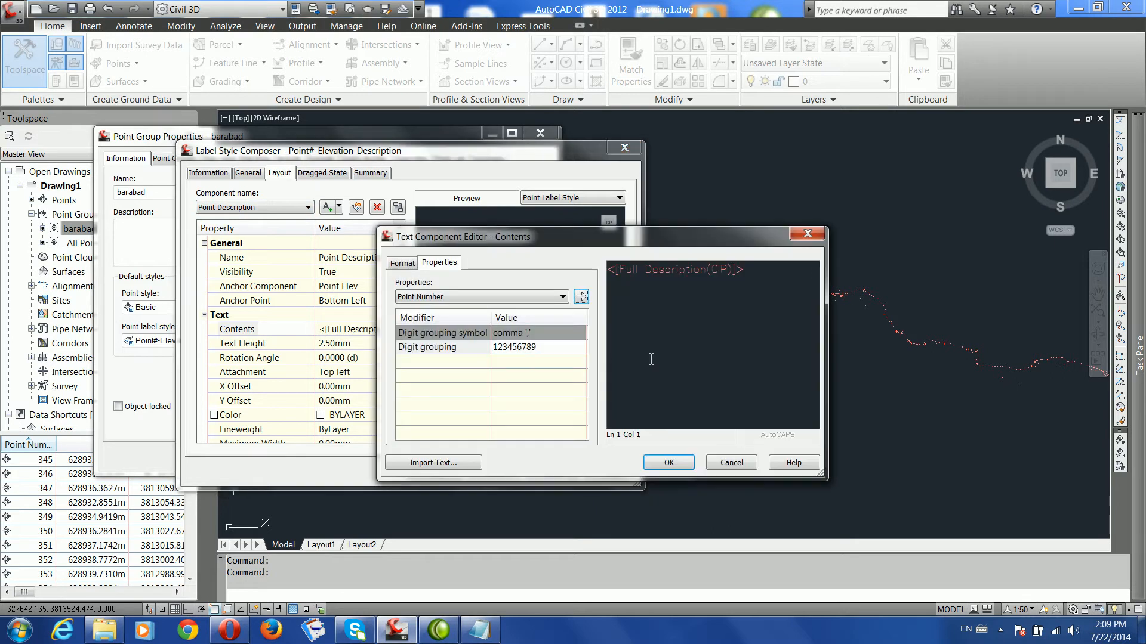
left_click(402, 263)
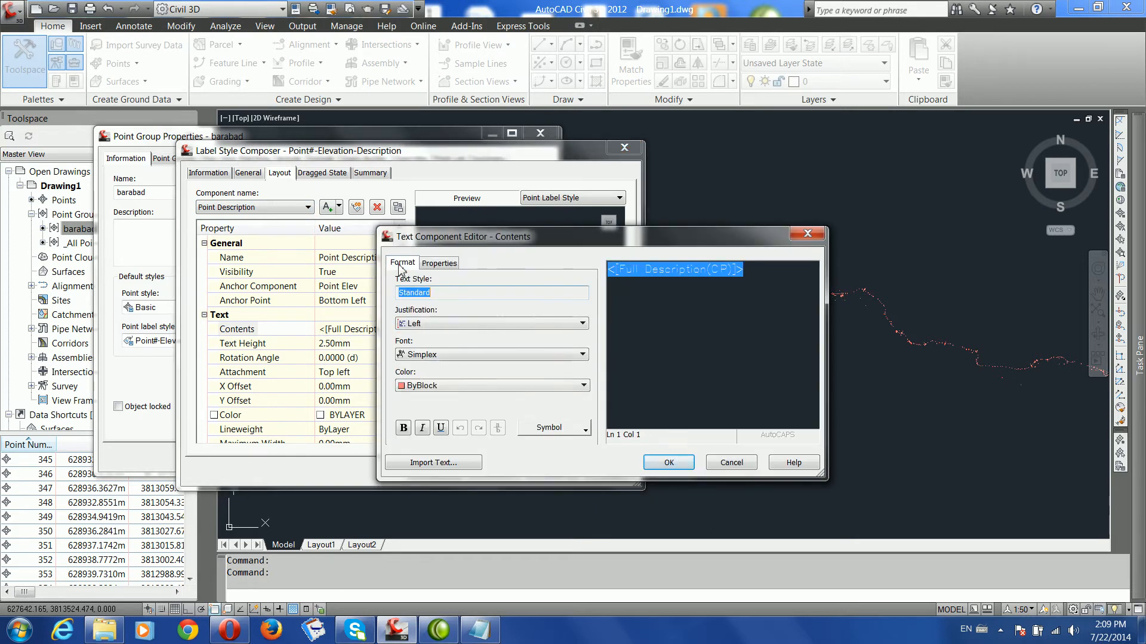
left_click(450, 356)
left_click_drag(583, 457, 583, 380)
left_click(448, 472)
left_click(446, 385)
left_click(417, 445)
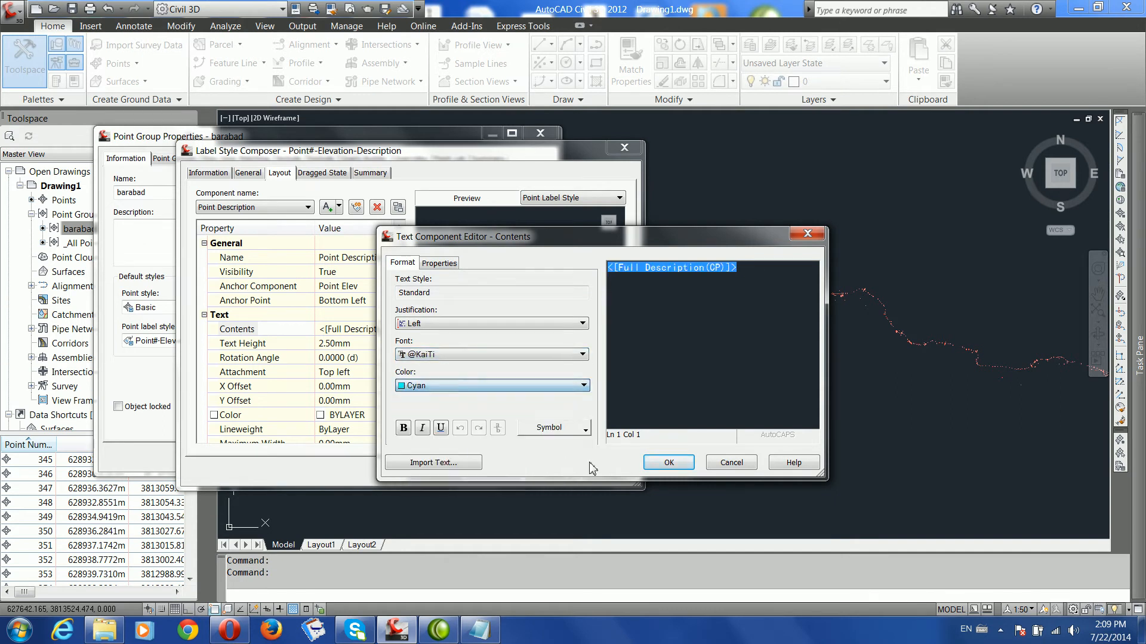
left_click(667, 463)
left_click(245, 207)
left_click(241, 230)
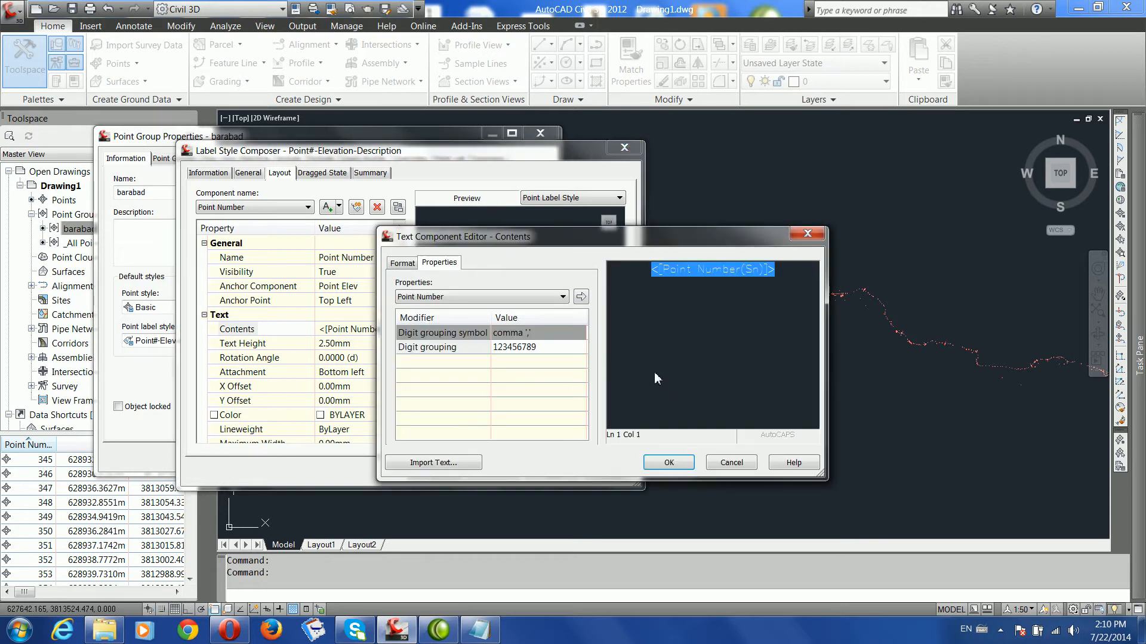
left_click(403, 264)
left_click(582, 355)
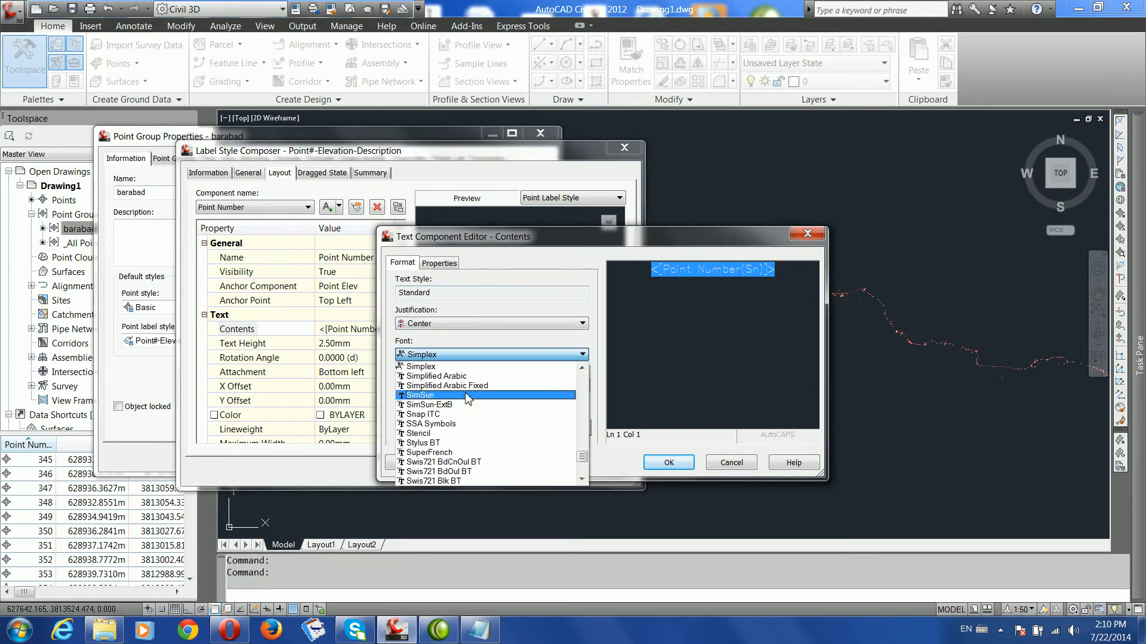
left_click_drag(582, 456, 582, 377)
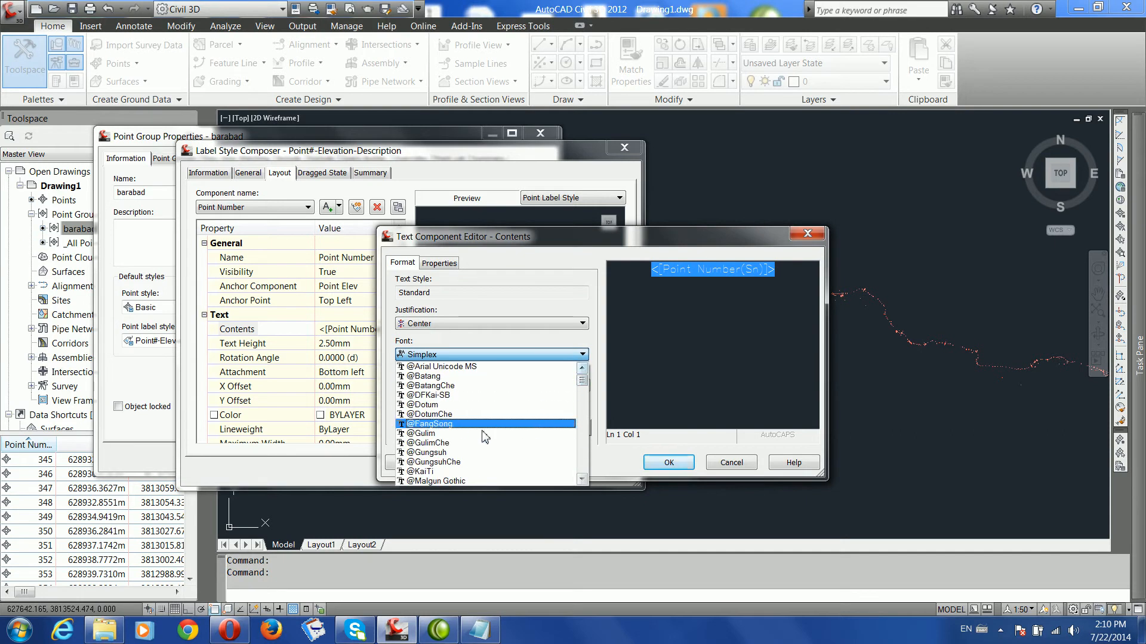
left_click(477, 472)
left_click(452, 386)
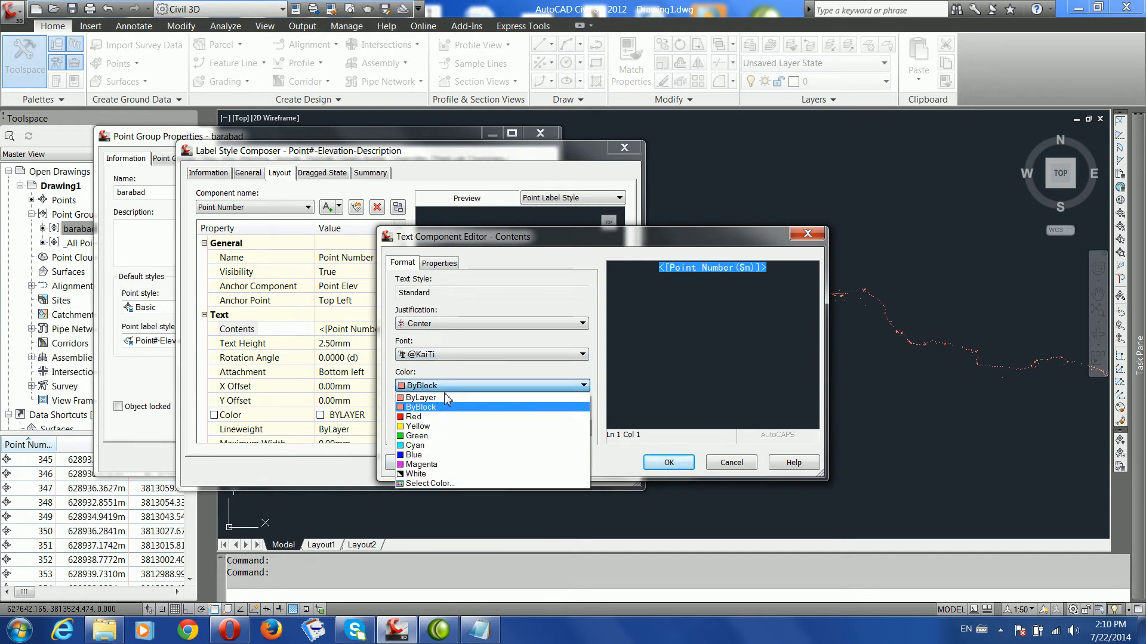
left_click(450, 437)
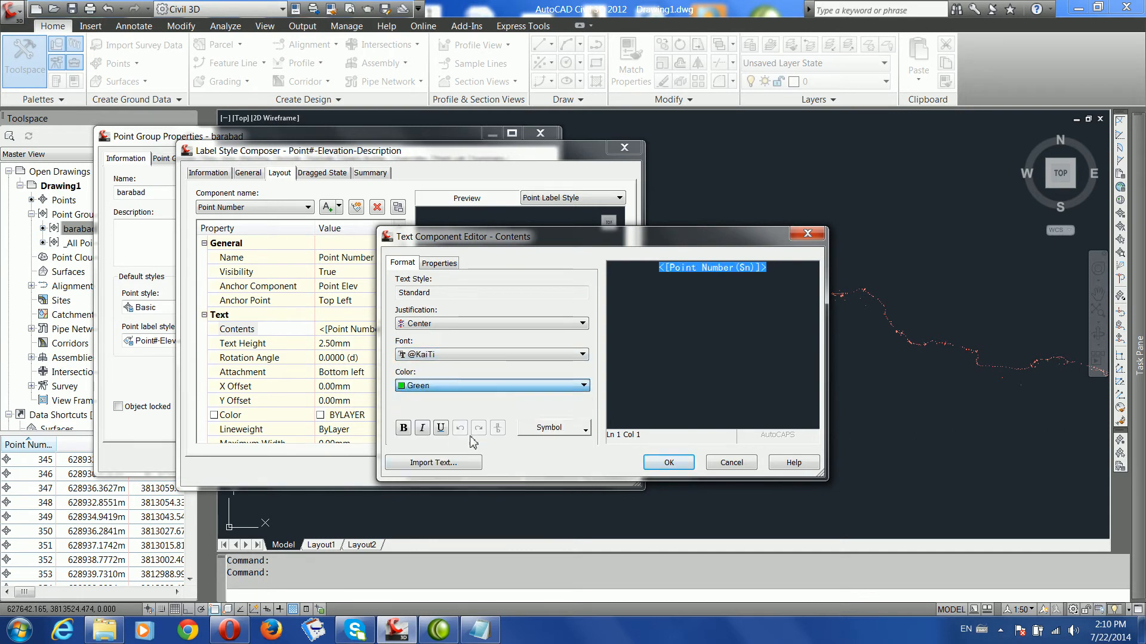
left_click(669, 462)
left_click(307, 207)
left_click(239, 230)
left_click(350, 330)
left_click(399, 330)
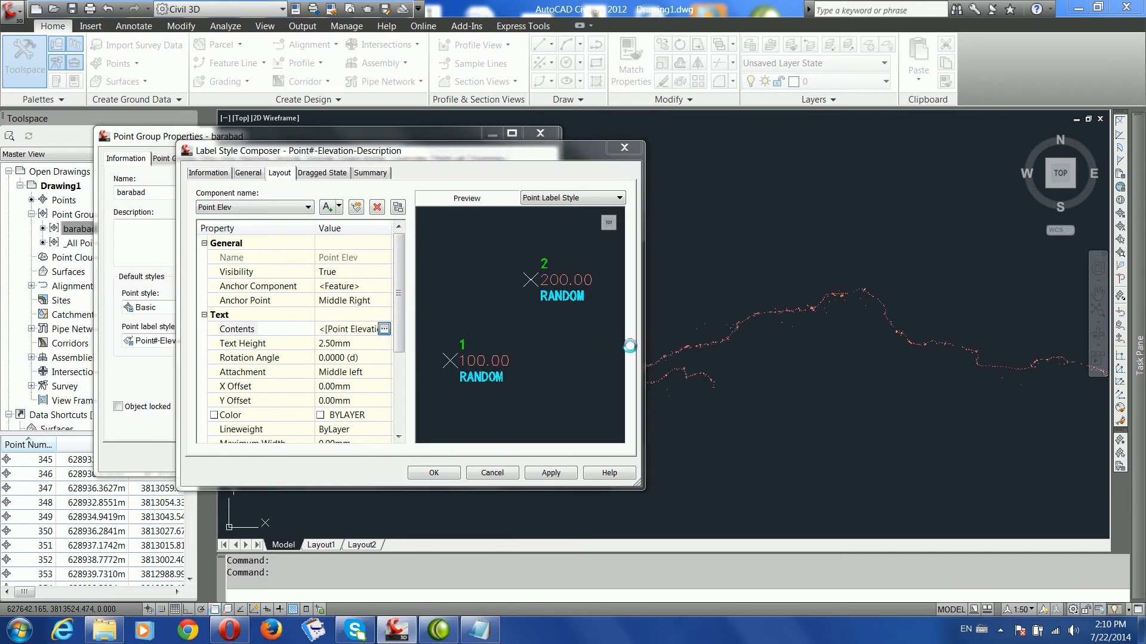
left_click(686, 274)
left_click(403, 263)
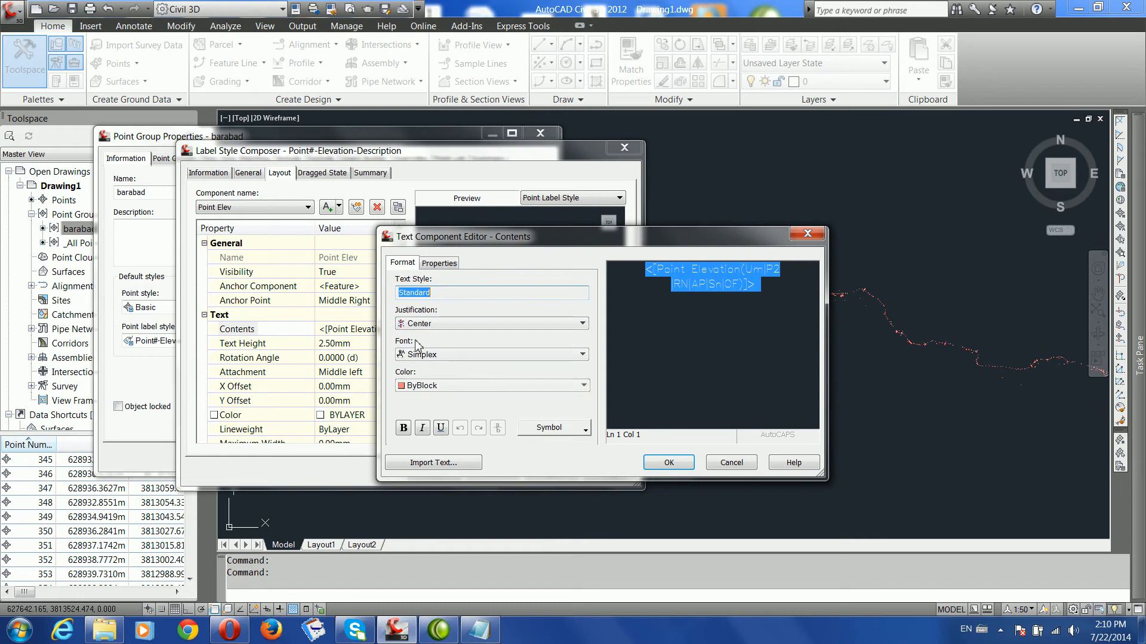
left_click(421, 354)
left_click_drag(584, 458, 585, 376)
left_click(426, 471)
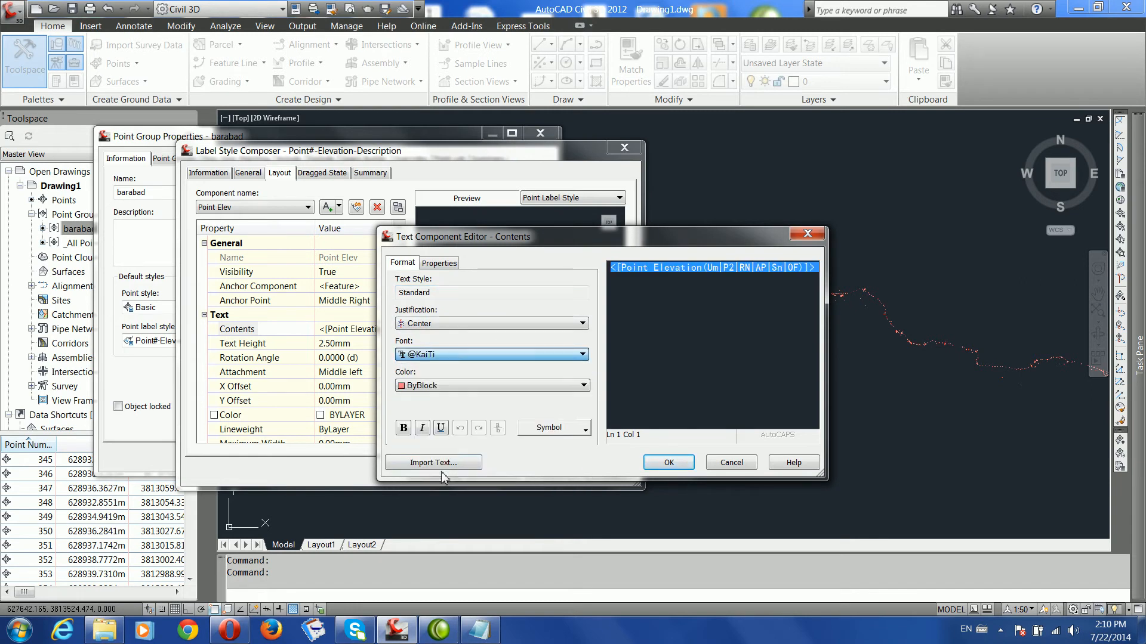
left_click(436, 385)
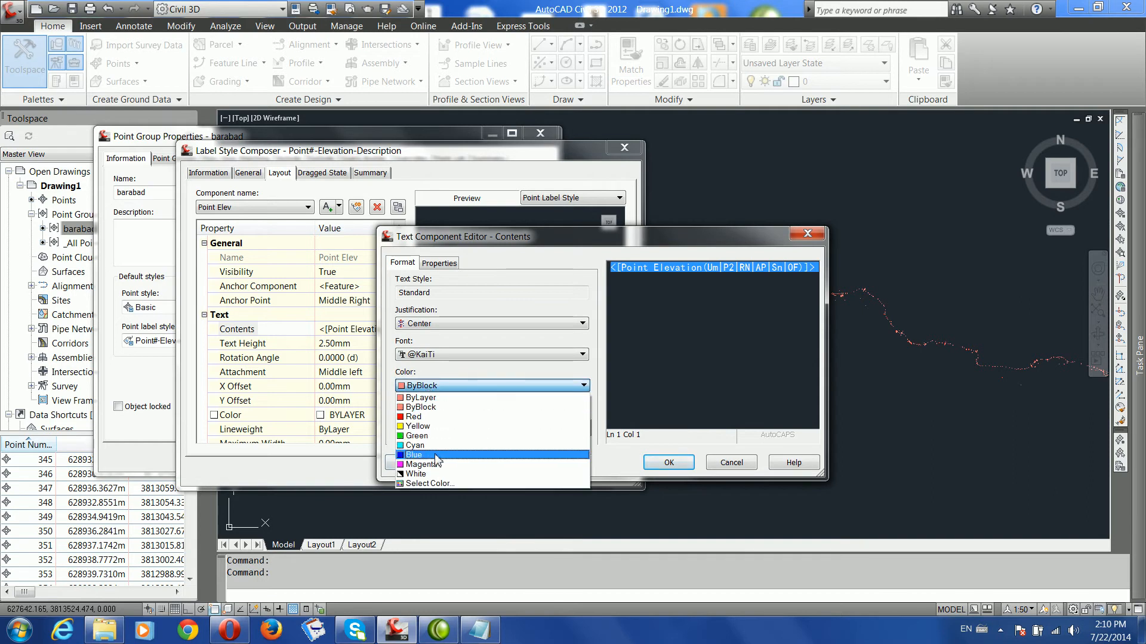
left_click(418, 416)
left_click(650, 467)
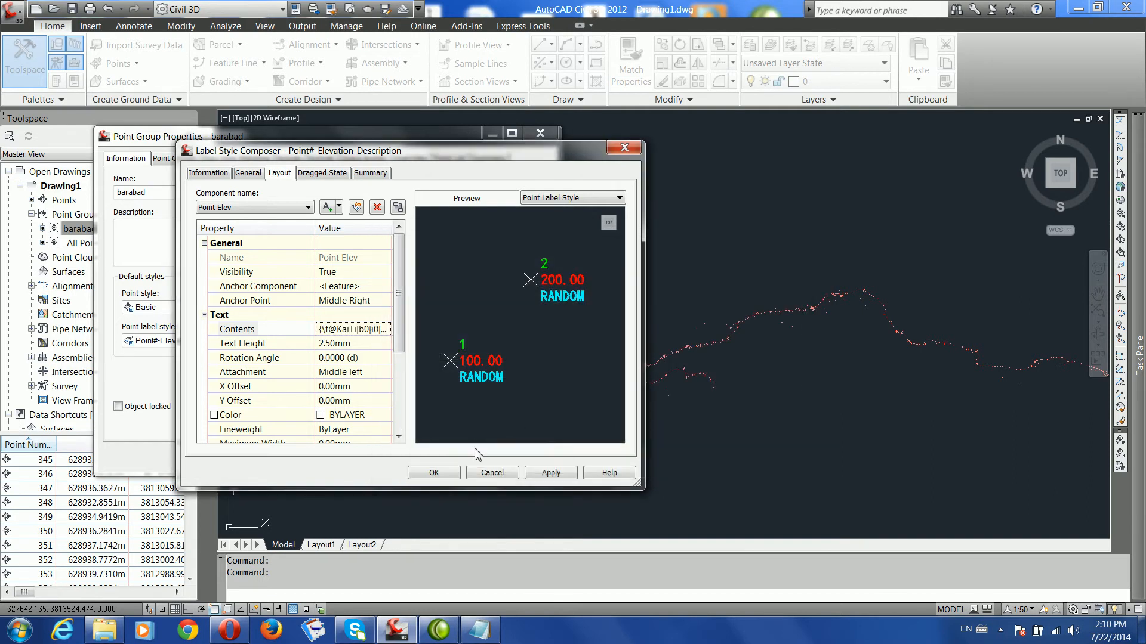
Step: Save the edited label style, apply it to the barabad point group, and inspect the point labels in the drawing
left_click(434, 474)
left_click(461, 459)
left_click(376, 460)
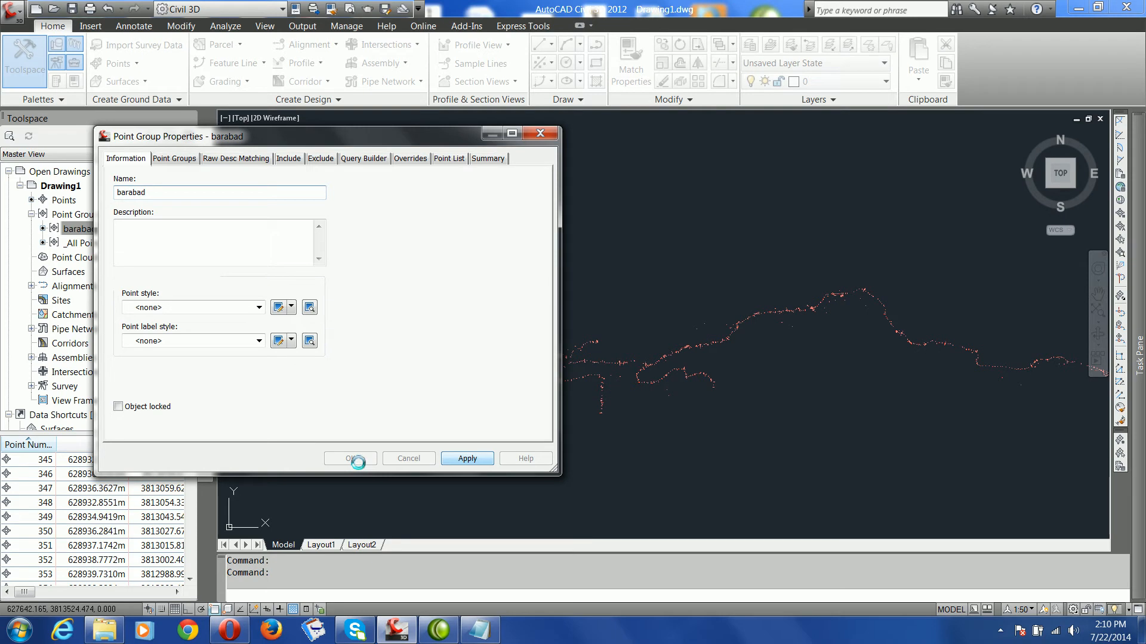
left_click(351, 459)
scroll(278, 272, "up", 6)
scroll(376, 275, "up", 8)
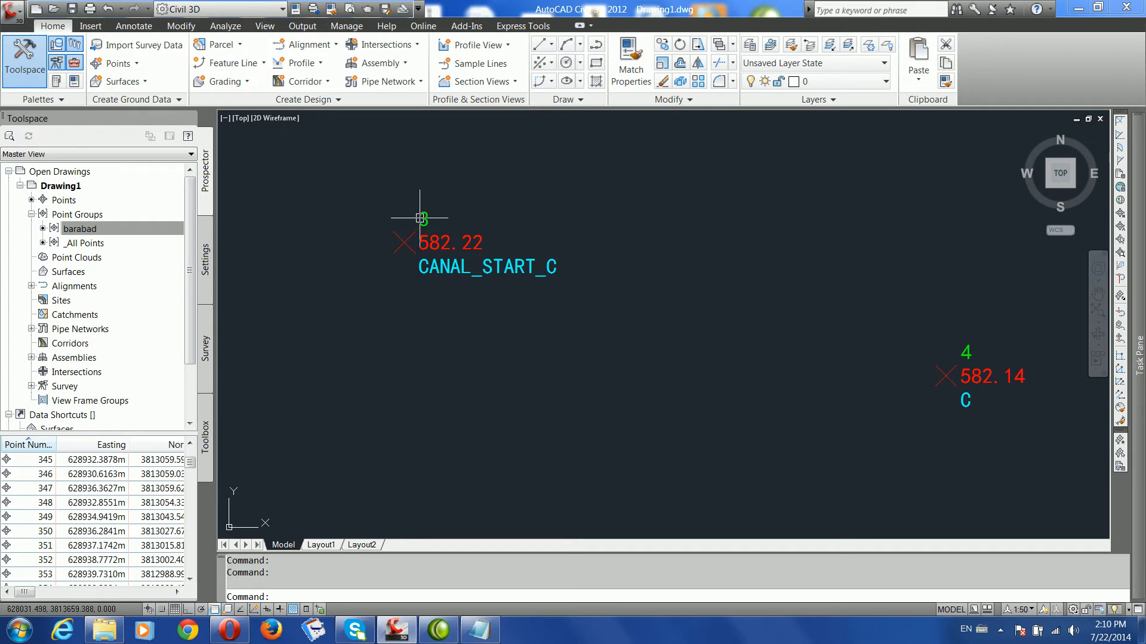
scroll(428, 275, "down", 5)
scroll(524, 289, "up", 5)
middle_click_drag(672, 340, 562, 337)
scroll(546, 302, "up", 4)
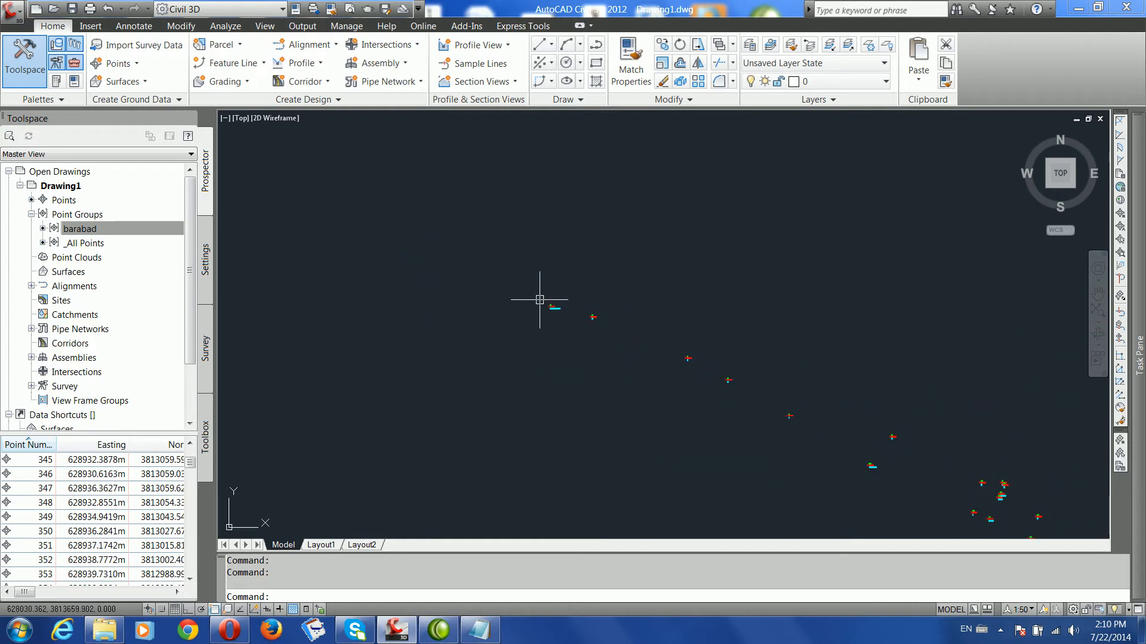
Step: Switch to Notepad, review the Point group item in the civil.txt topic list, and return to the drawing
left_click(479, 629)
left_click_drag(279, 155, 202, 155)
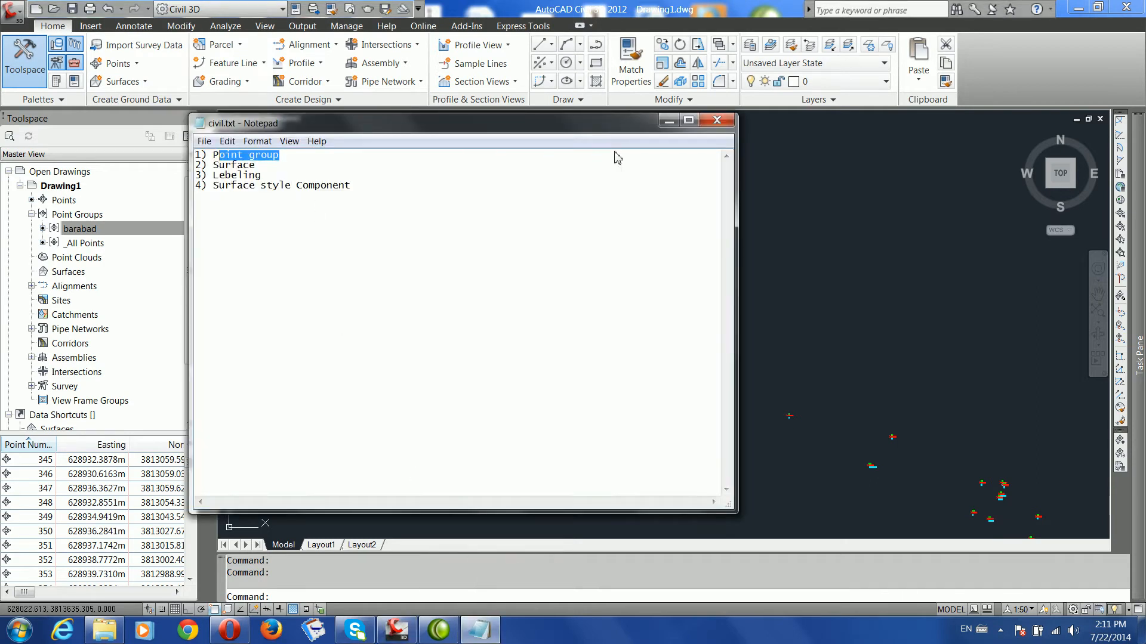
left_click(669, 121)
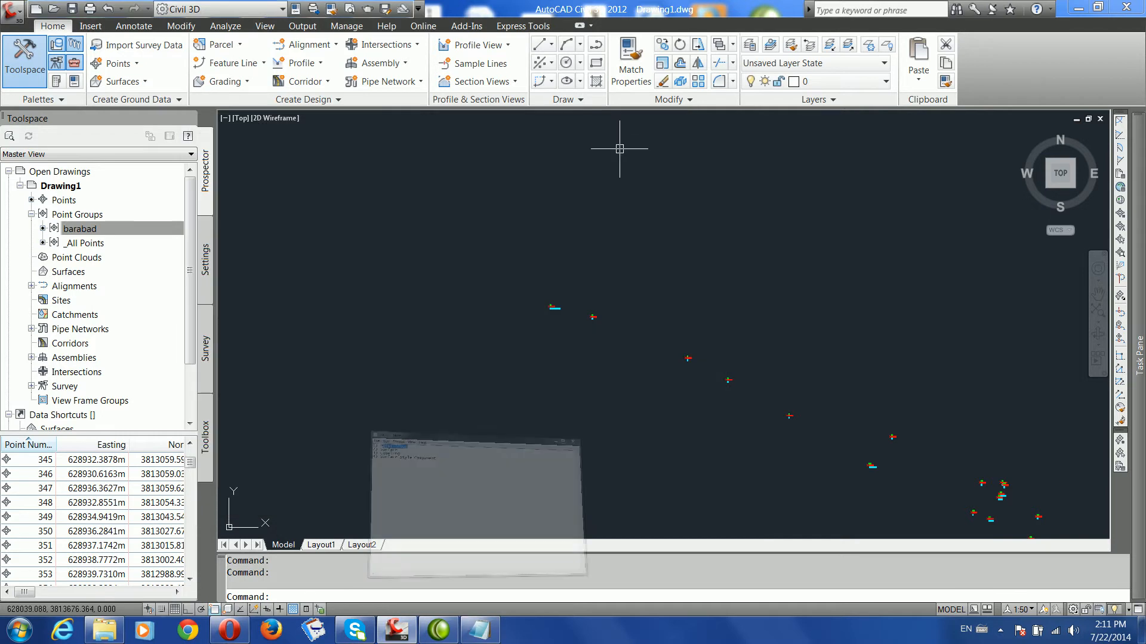
Step: Set the barabad point group's label style to Elevation Only and check the labels in the drawing
right_click(97, 232)
left_click(149, 233)
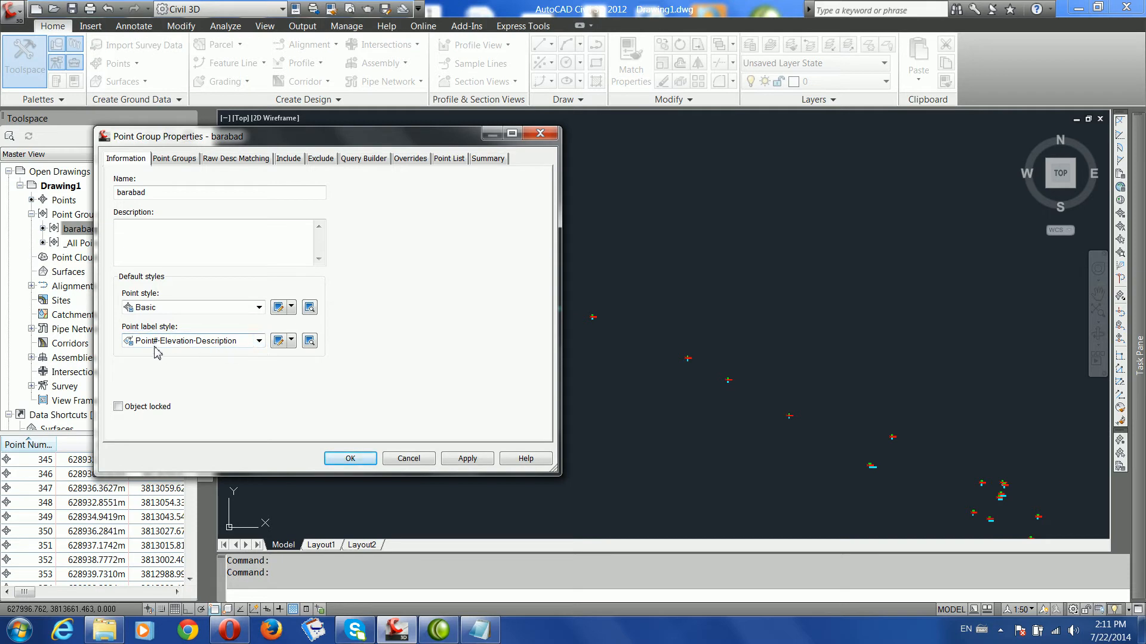
left_click(259, 342)
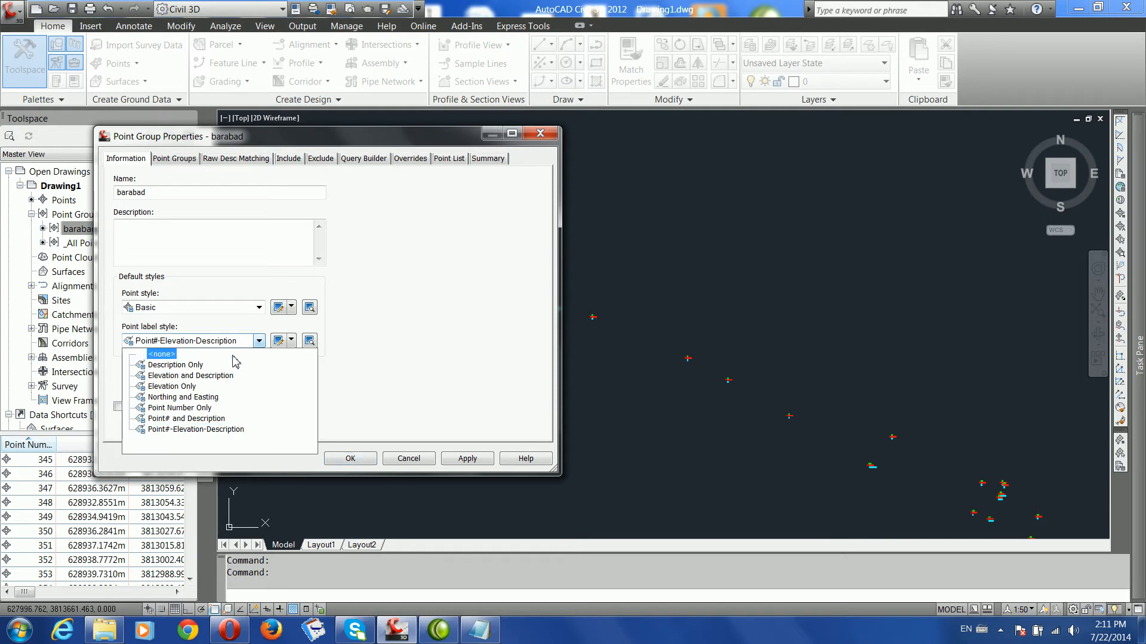
left_click(177, 386)
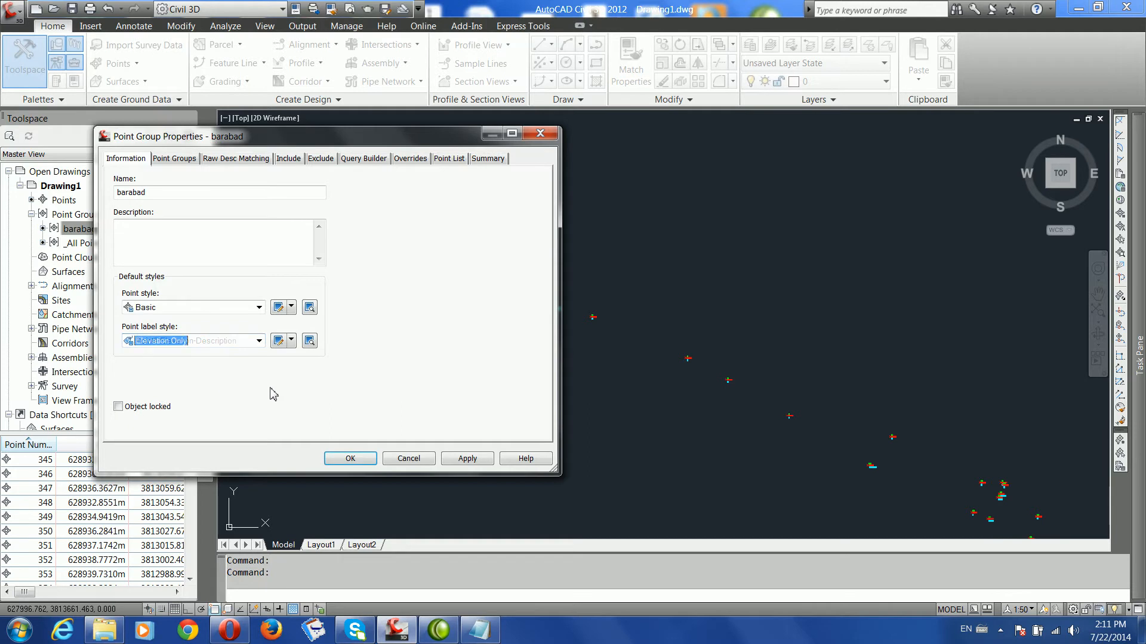
left_click(467, 459)
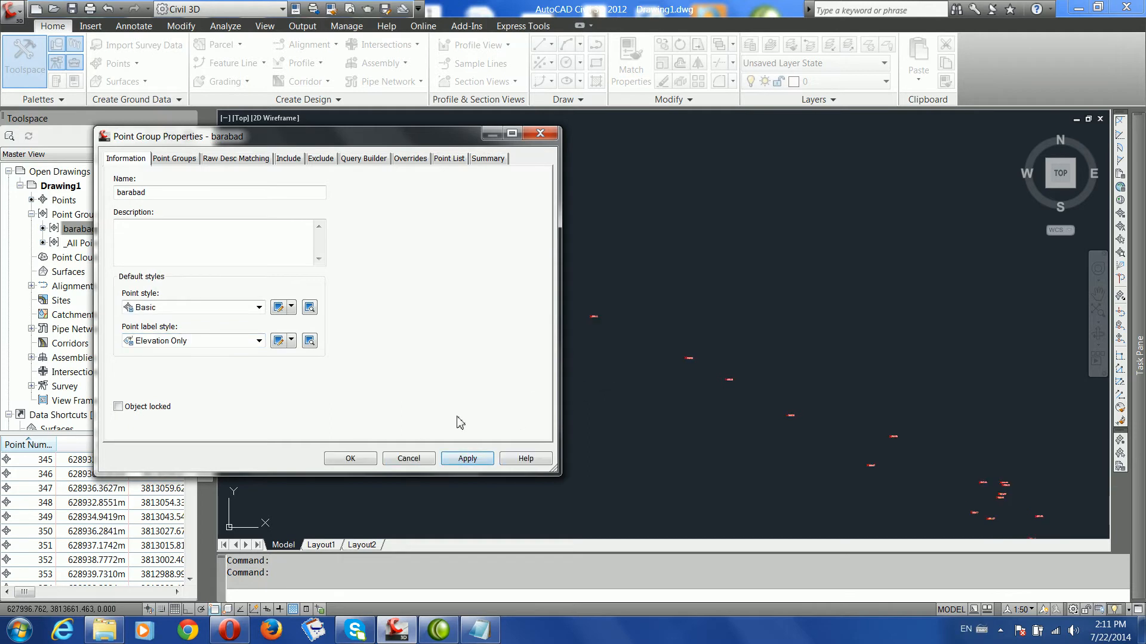
left_click(351, 459)
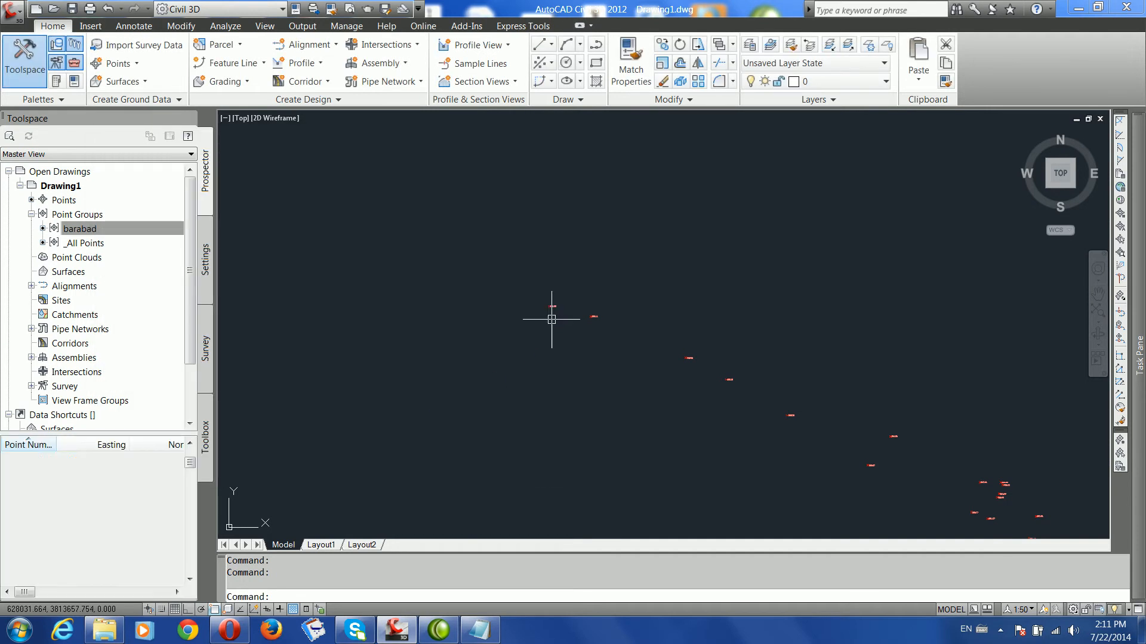
scroll(548, 309, "up", 8)
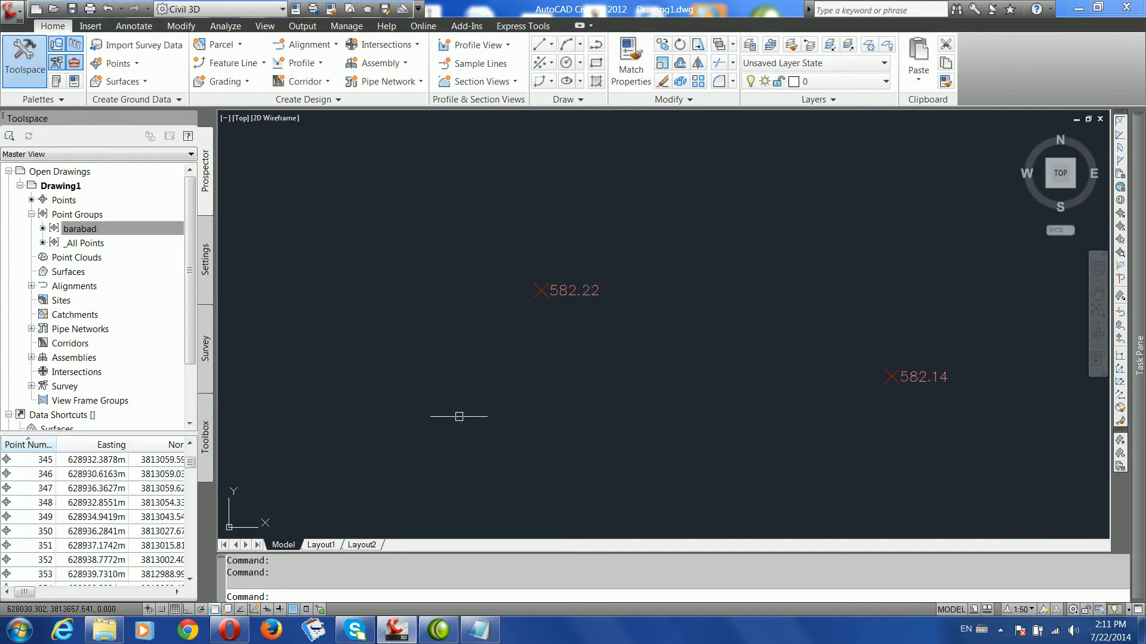
Step: Apply the Northing and Easting label style to the barabad point group, keeping its properties dialog clear of the points
right_click(75, 234)
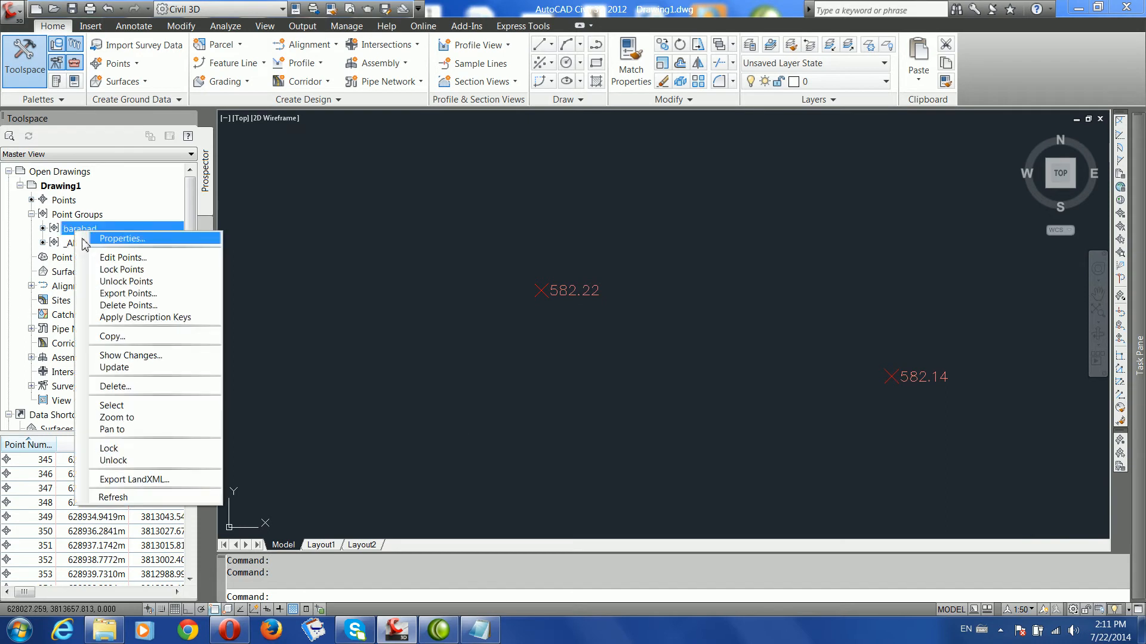
left_click(90, 243)
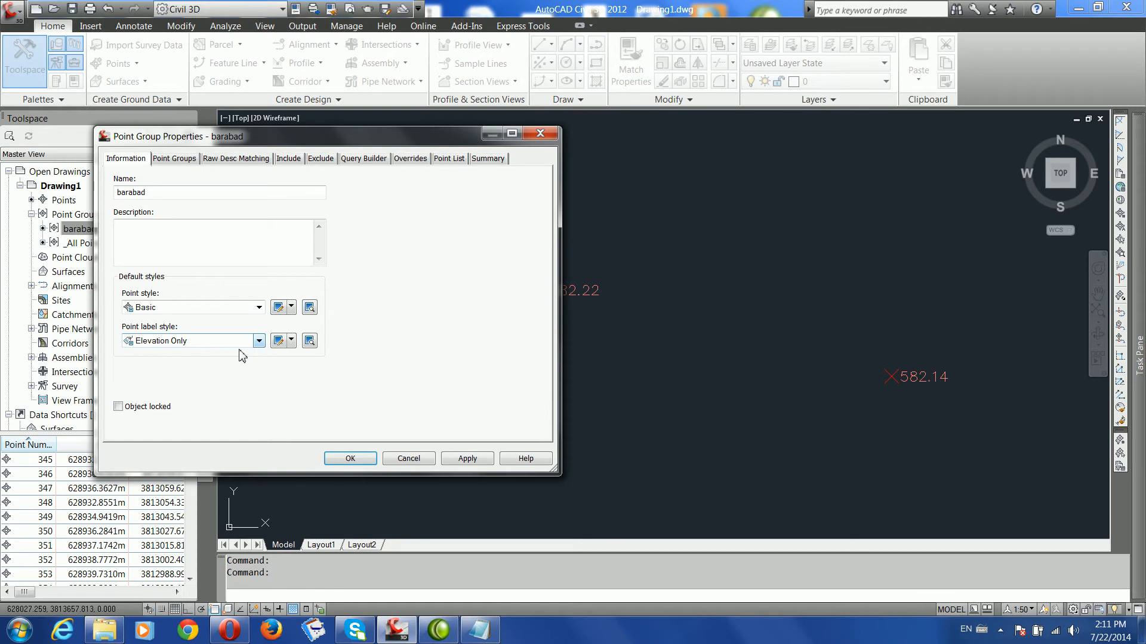
left_click(258, 342)
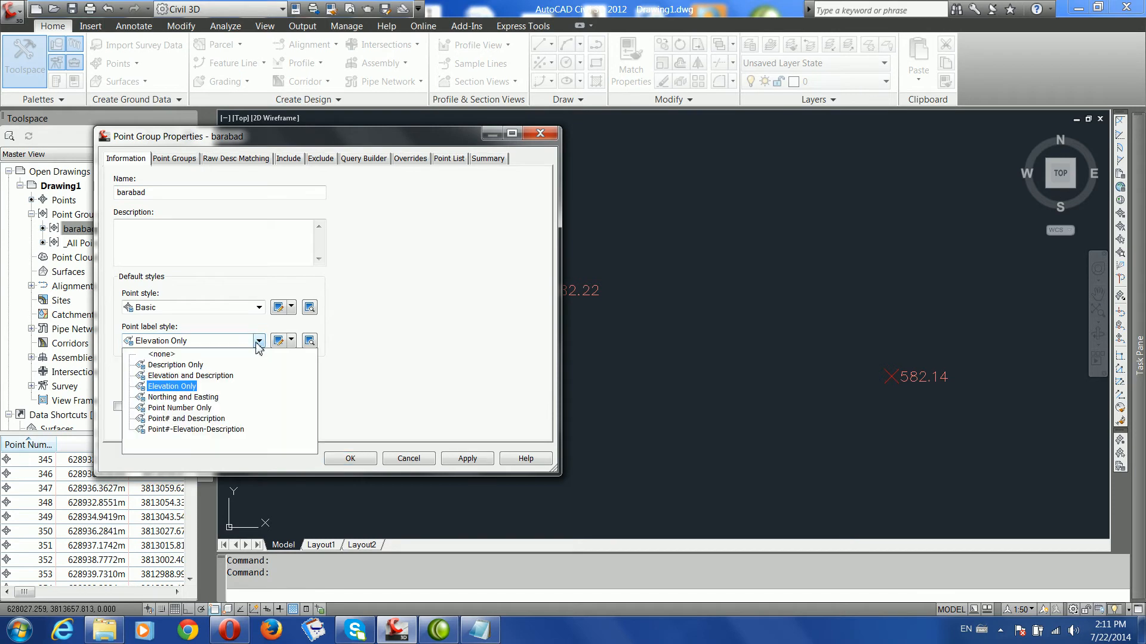
left_click(186, 399)
left_click_drag(264, 142, 196, 139)
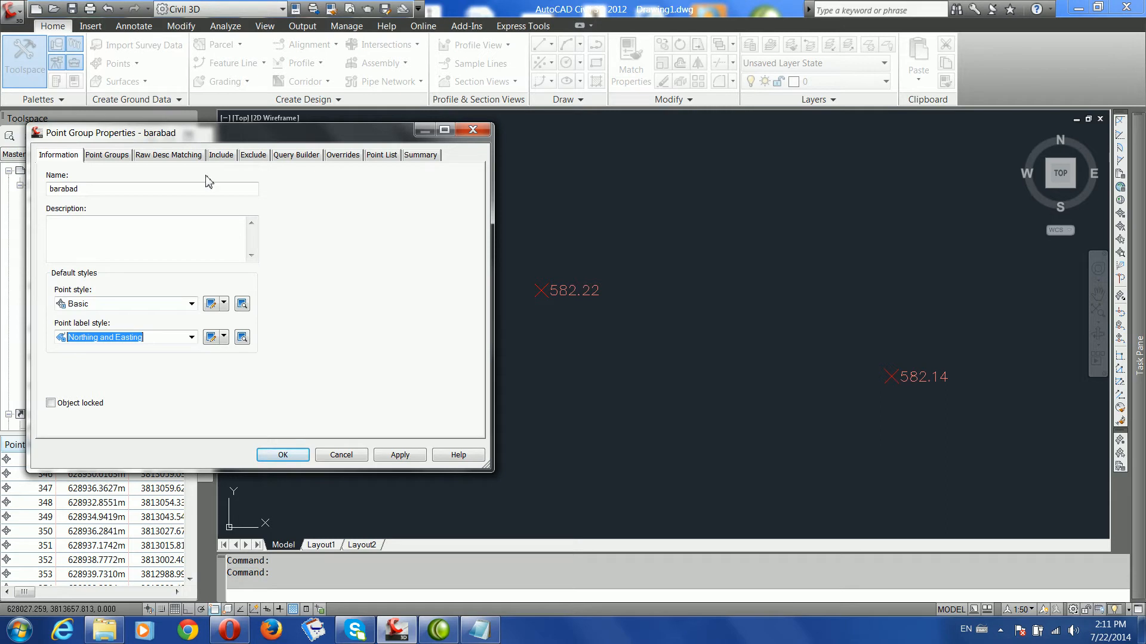
left_click(400, 455)
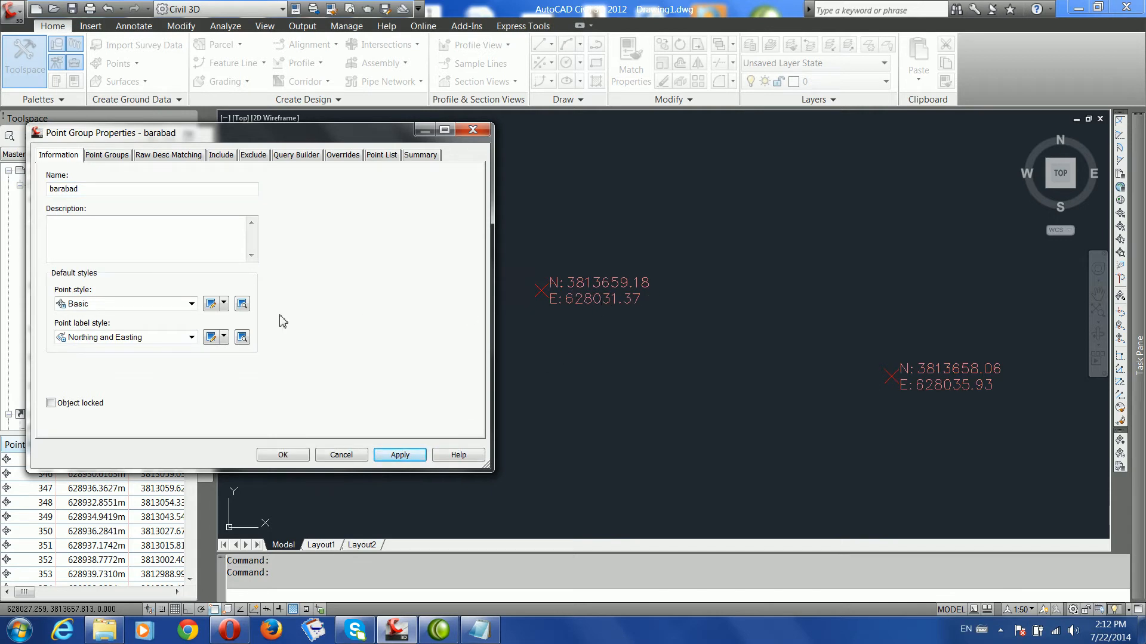
Step: Apply the Point Number Only label style to the barabad point group
left_click(191, 338)
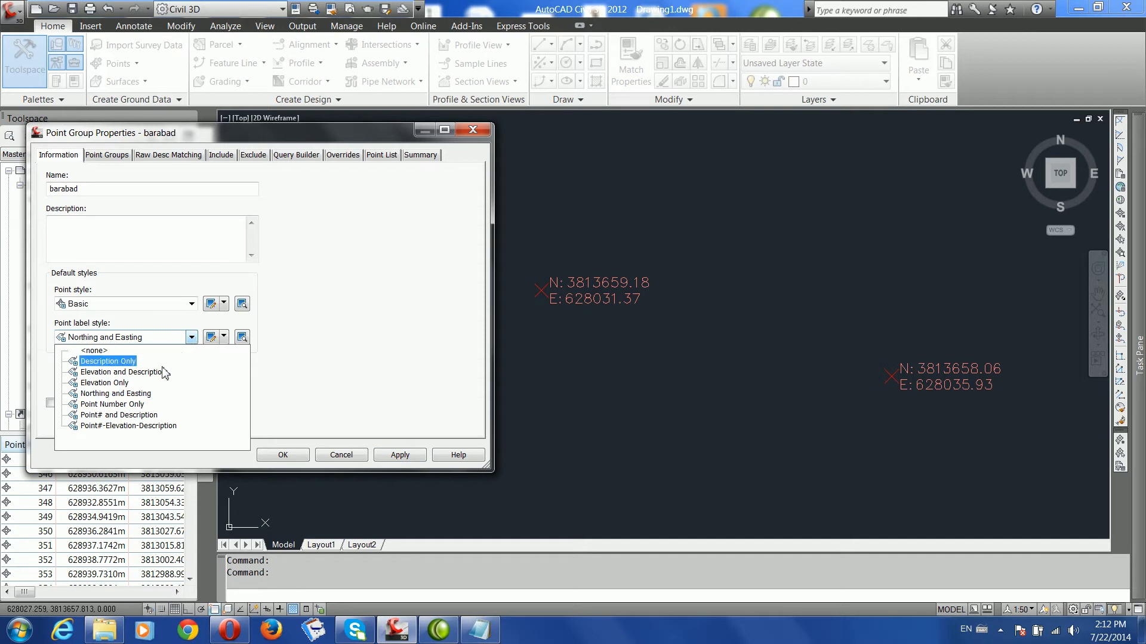
left_click(139, 407)
left_click(399, 455)
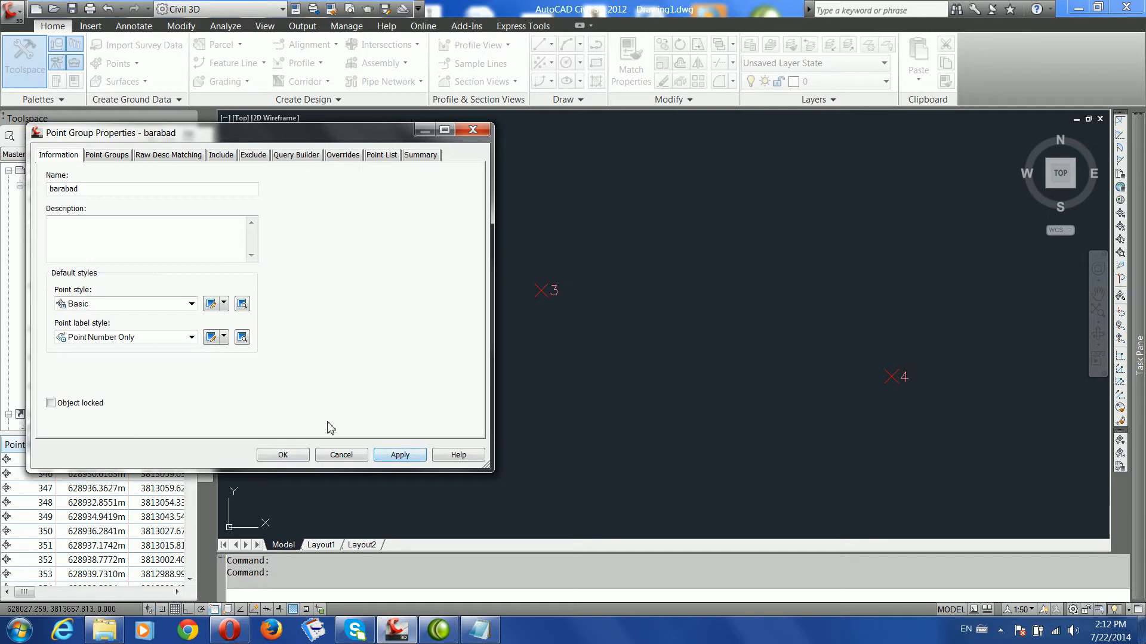
Step: Apply the Point#-Elevation-Description label style to the barabad point group
left_click(192, 337)
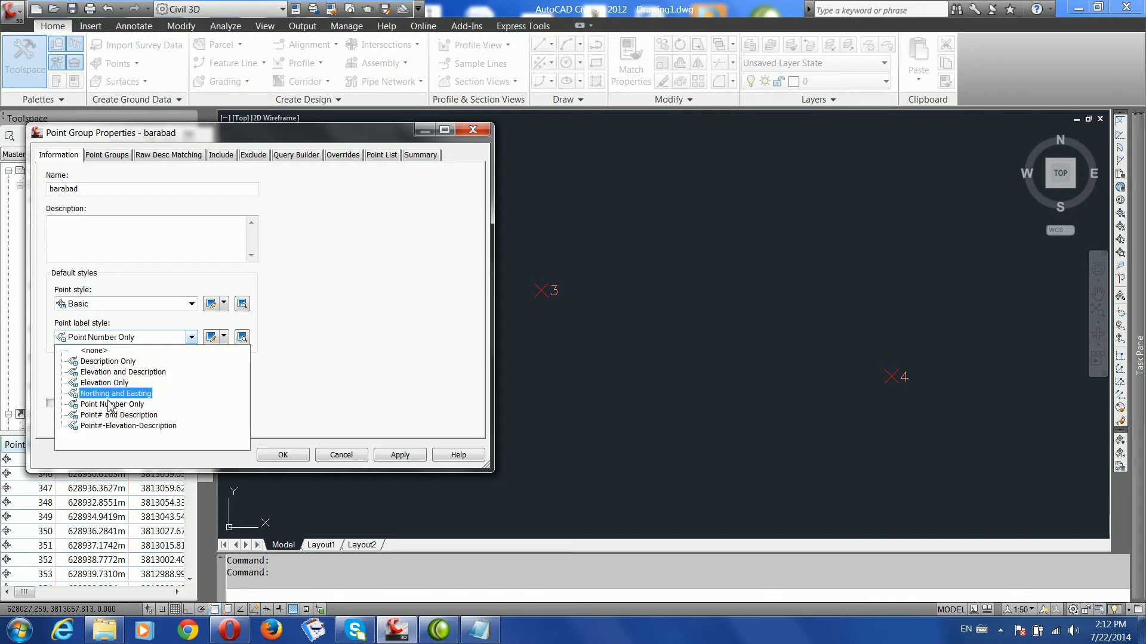
left_click(111, 426)
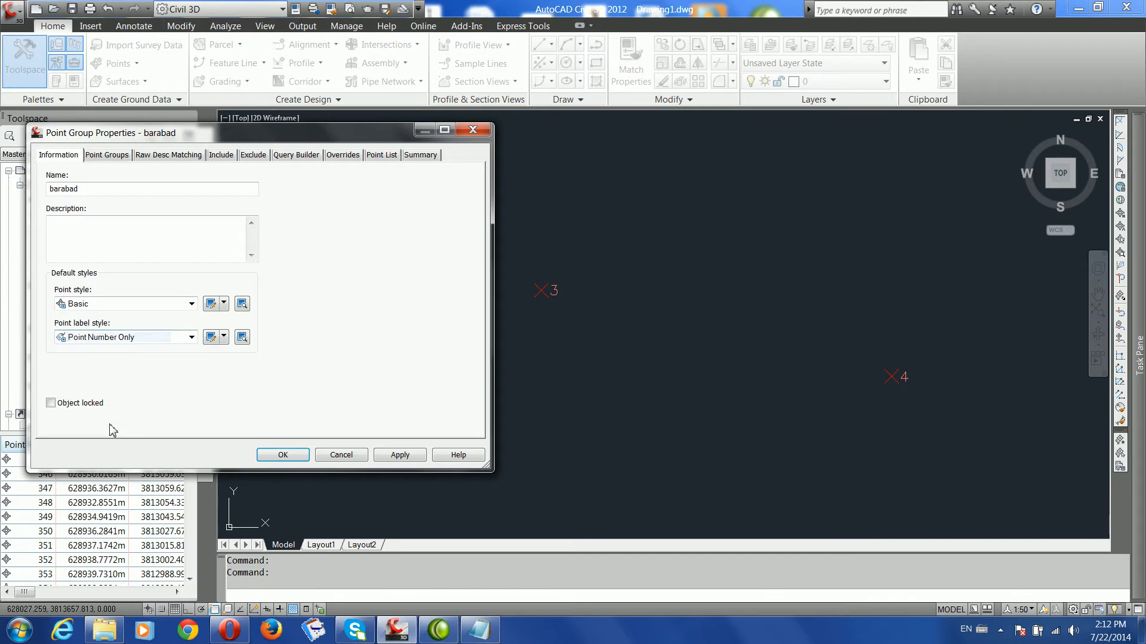
left_click(392, 455)
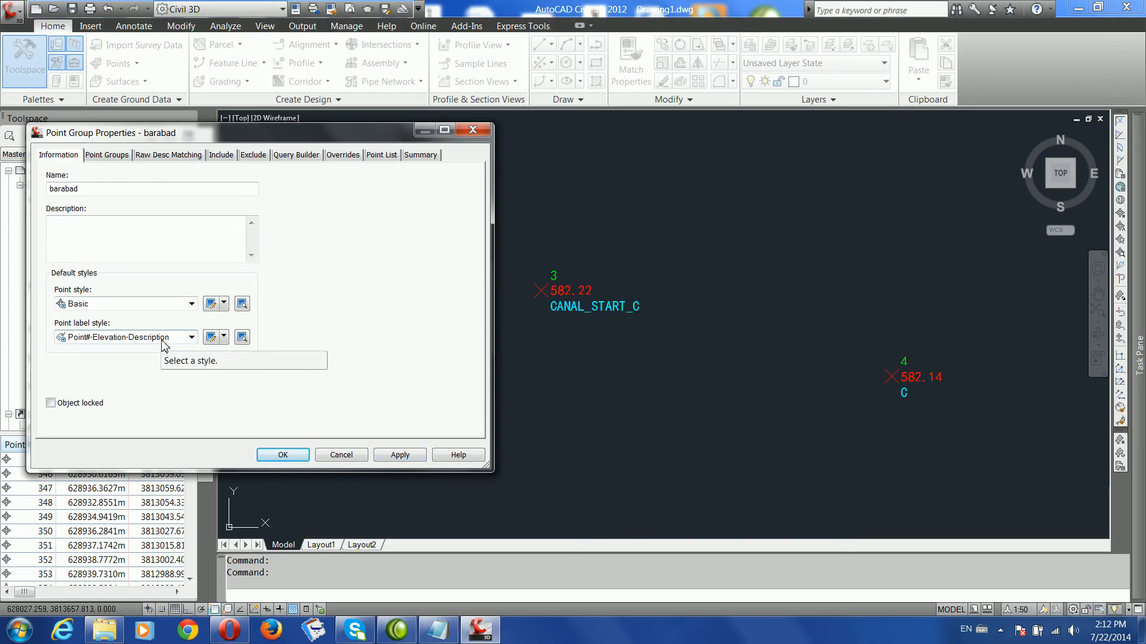
Step: Apply the Water Valve point style to the barabad point group and close its properties
left_click(192, 305)
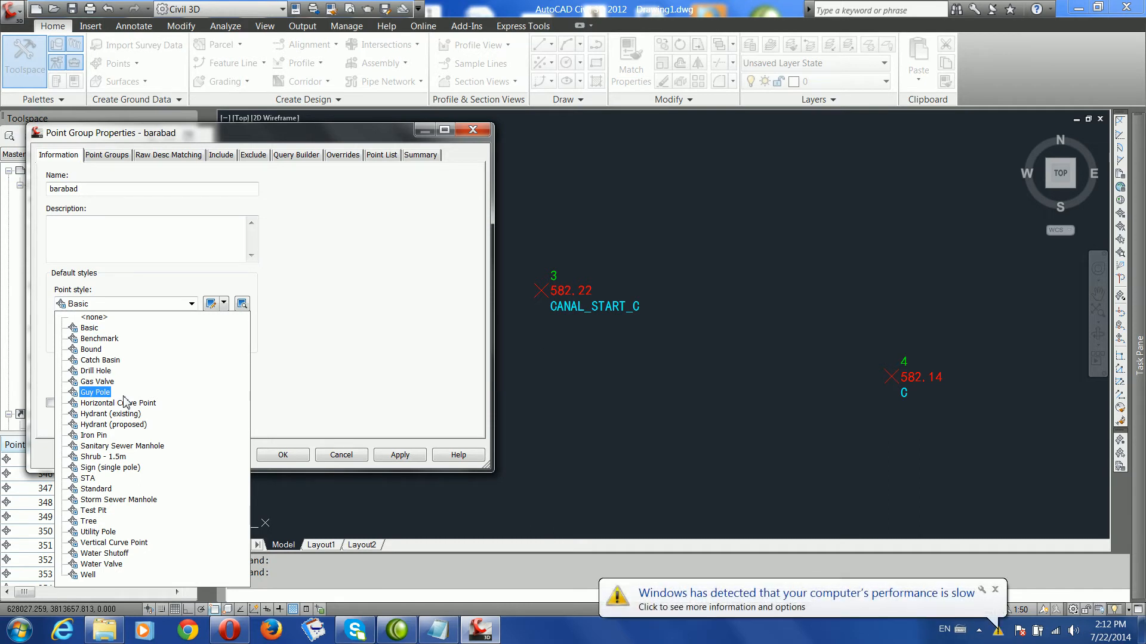
left_click(96, 567)
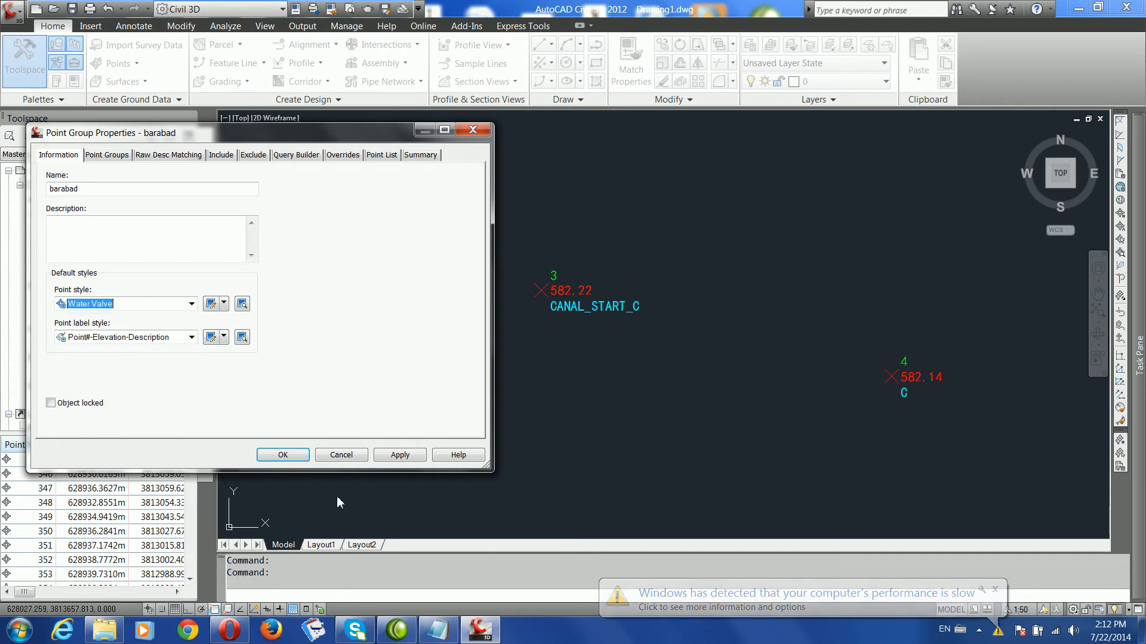
left_click(401, 455)
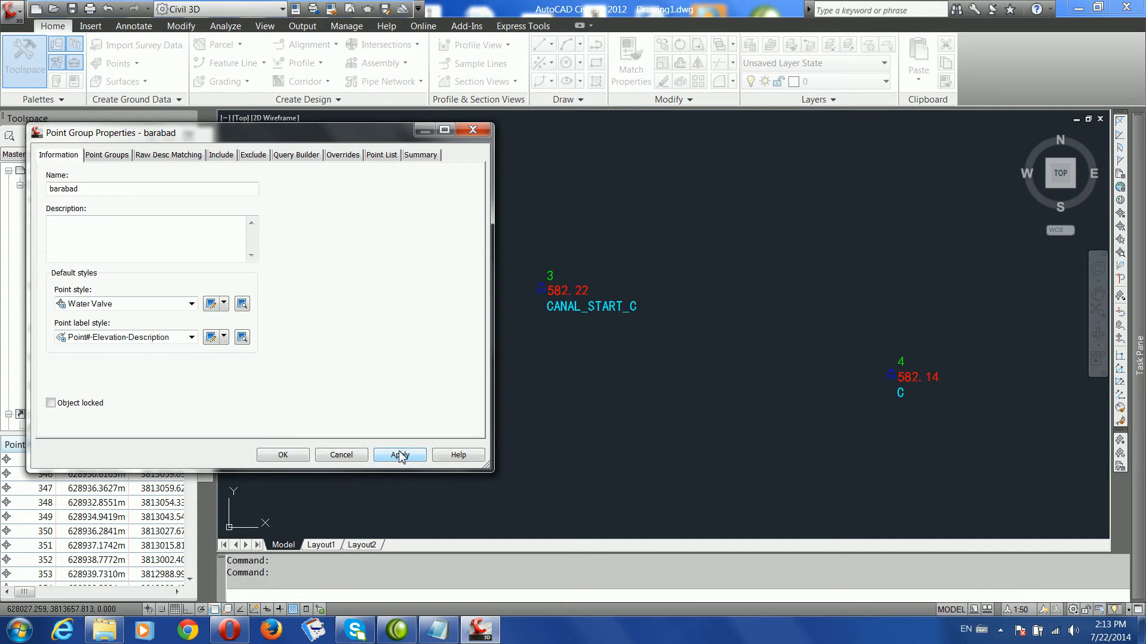
left_click(283, 456)
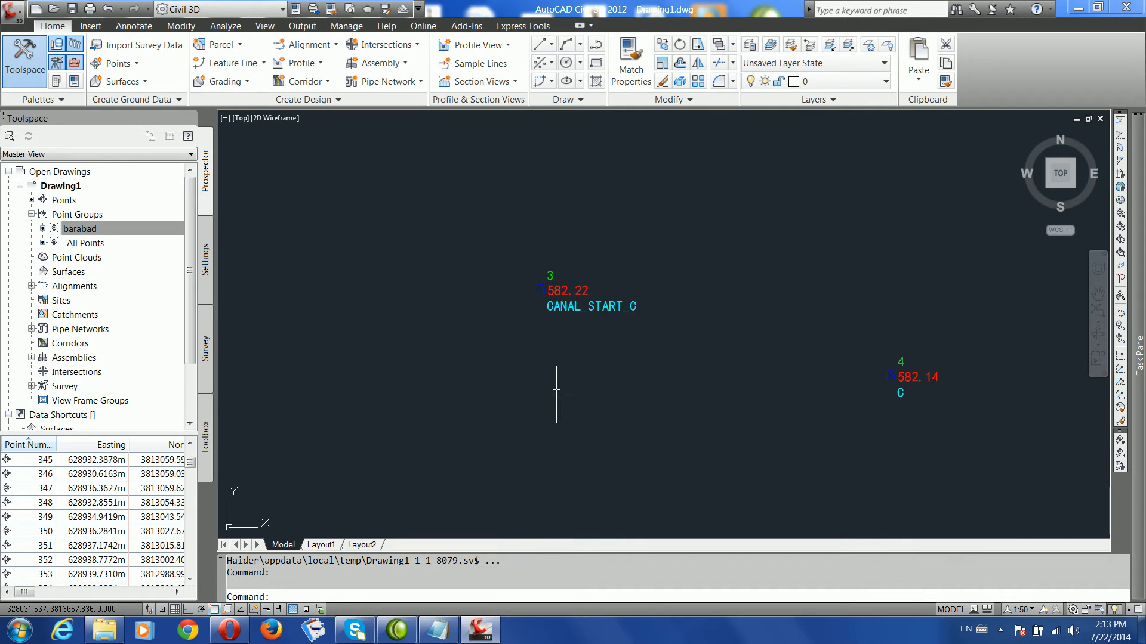
Step: Examine the marker symbols and labels of the barabad points in the drawing, both close up and across the survey
scroll(540, 289, "up", 7)
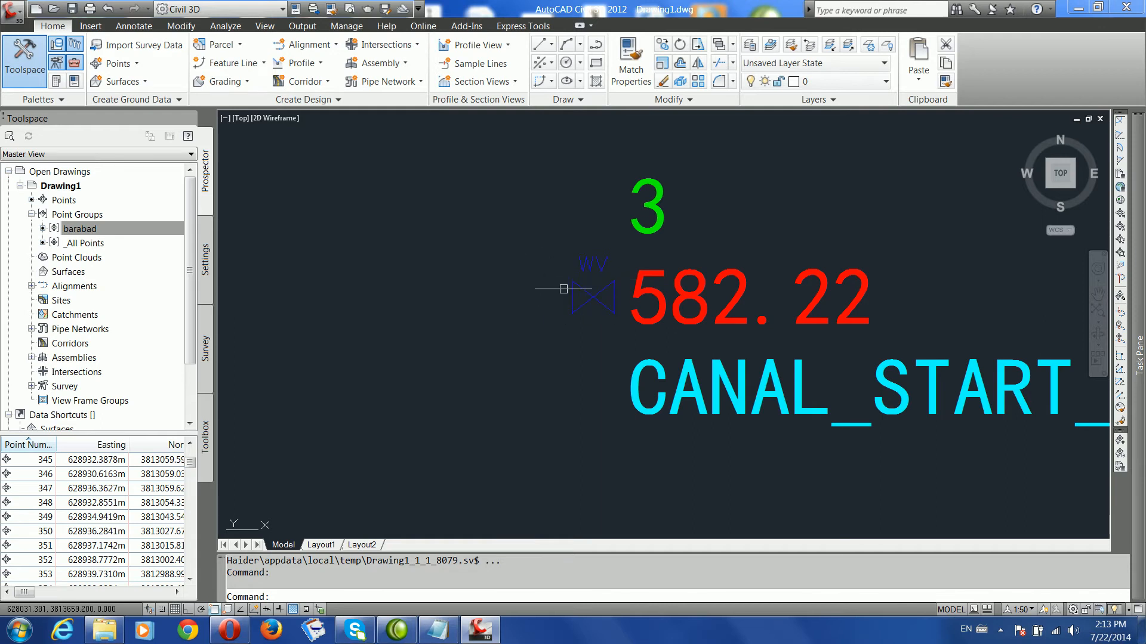
scroll(522, 301, "down", 10)
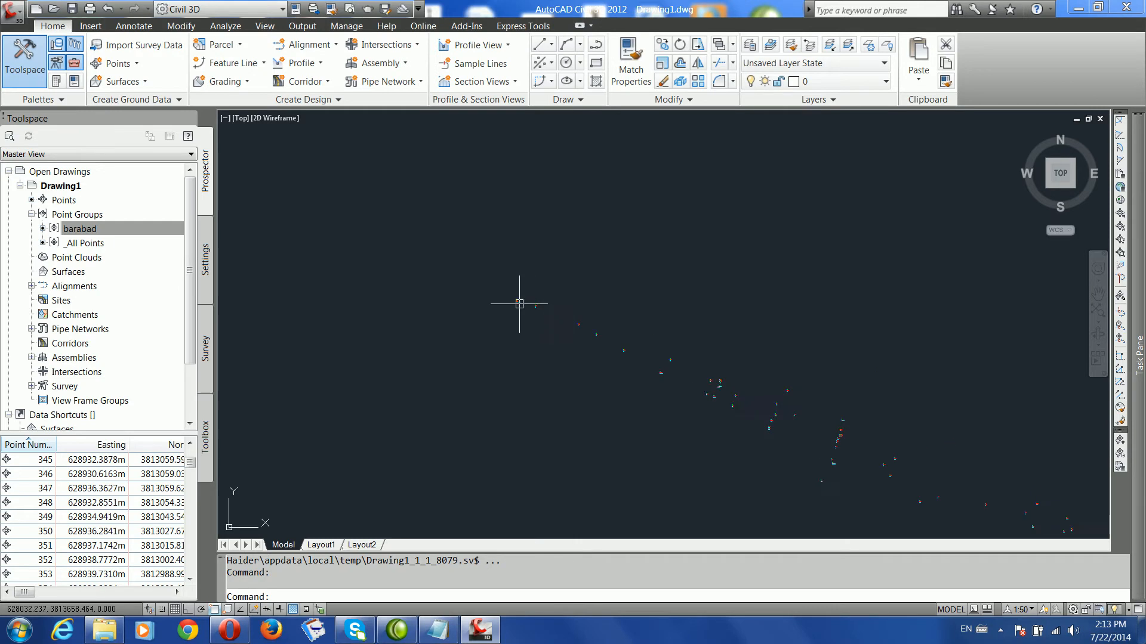
scroll(621, 309, "up", 6)
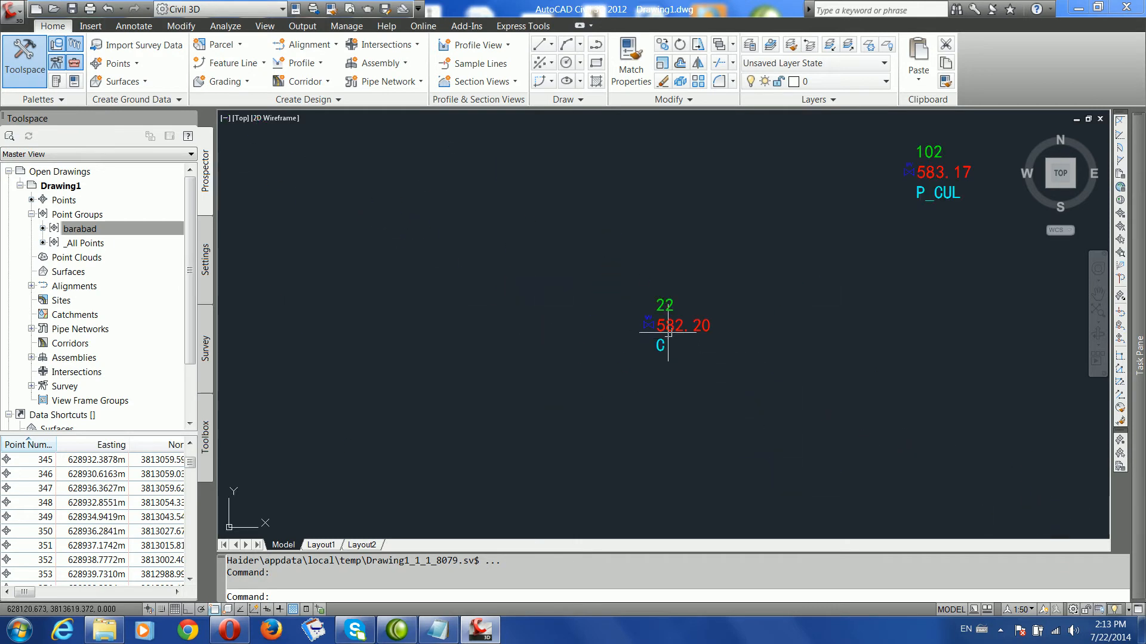
scroll(627, 322, "down", 3)
scroll(626, 328, "down", 5)
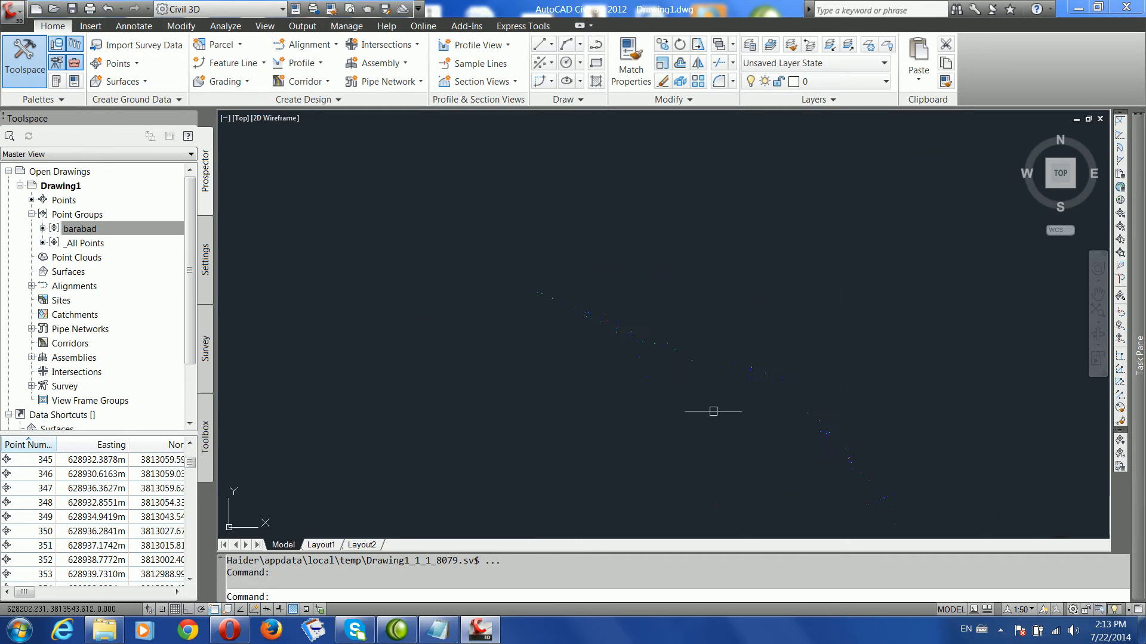
scroll(622, 325, "up", 2)
scroll(716, 367, "up", 5)
scroll(725, 358, "up", 3)
scroll(719, 364, "down", 8)
Step: Set the barabad point group's point style to Basic, apply it and close the properties
right_click(98, 233)
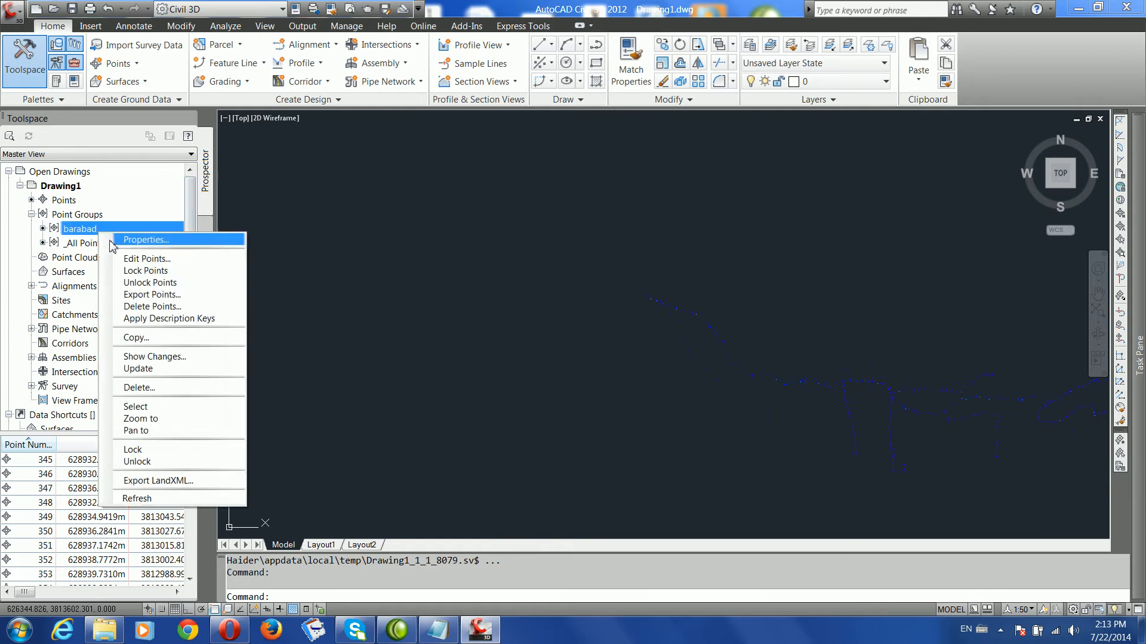
left_click(122, 248)
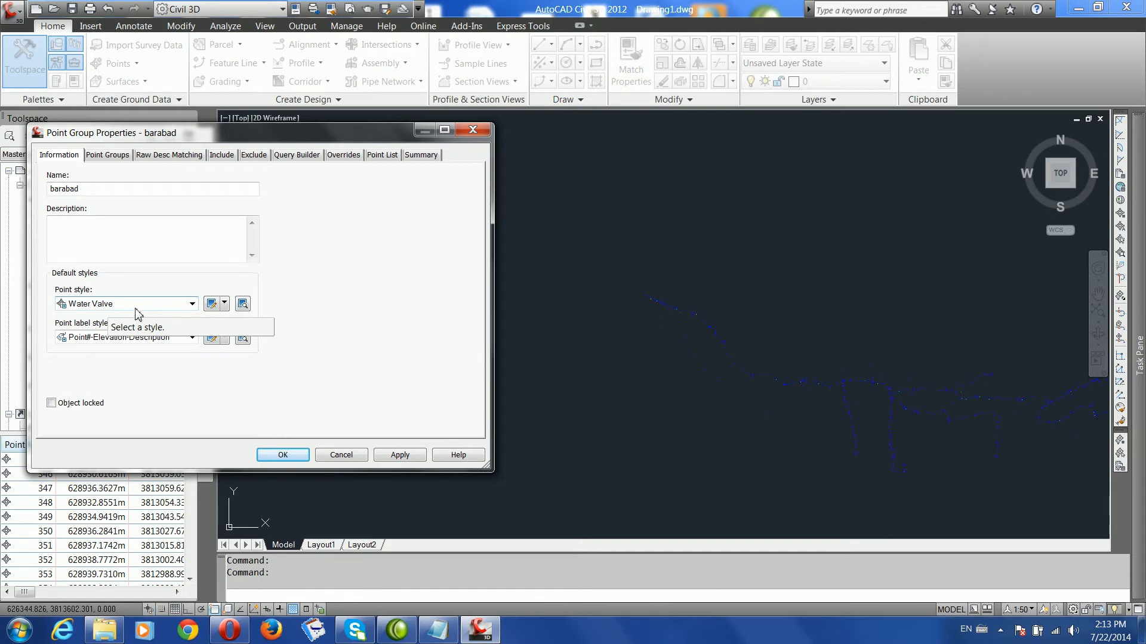
left_click(193, 306)
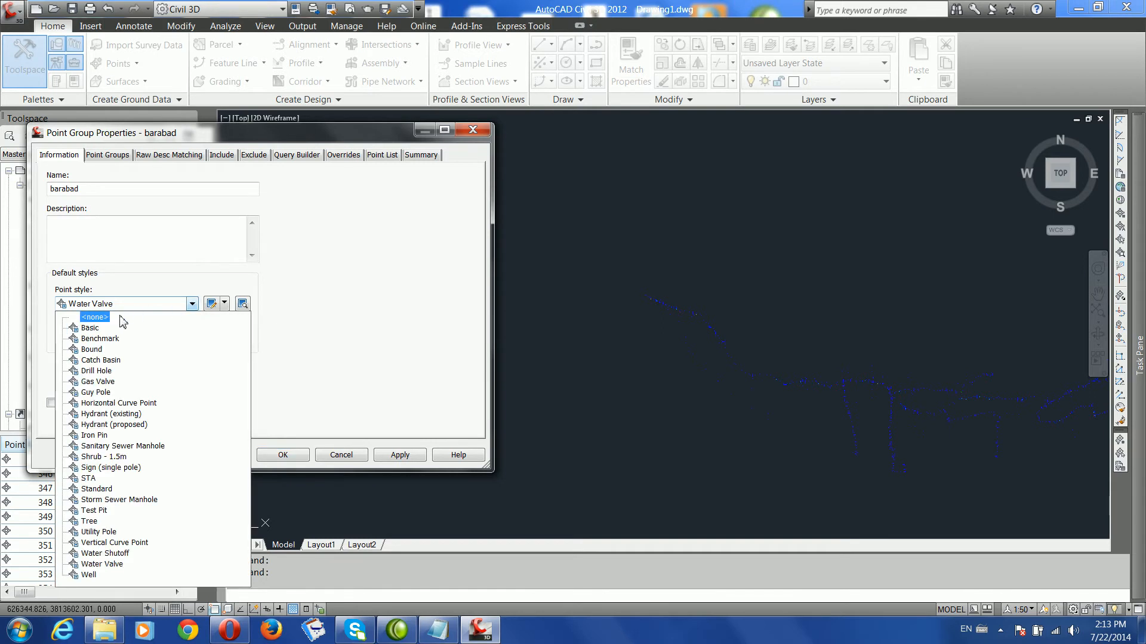
left_click(92, 329)
left_click(391, 454)
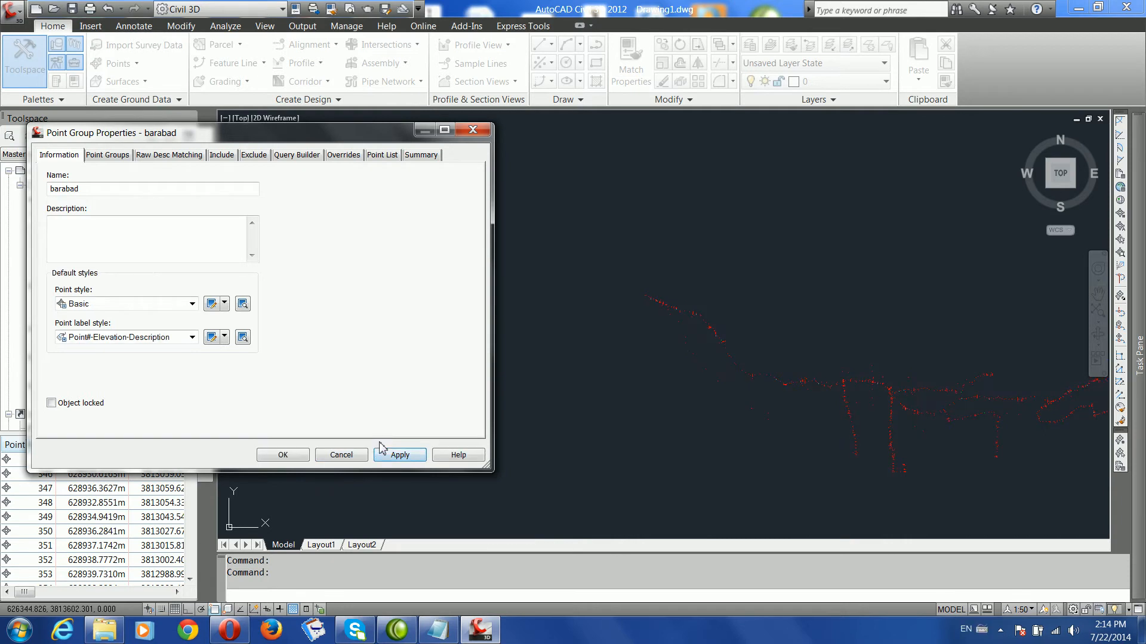
left_click(291, 457)
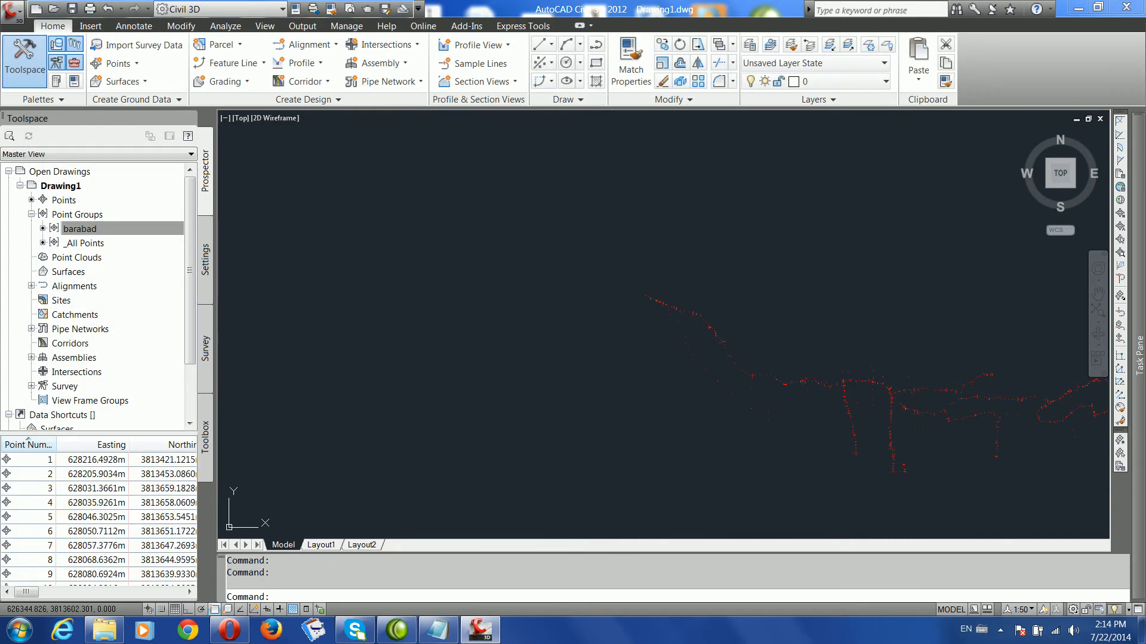
Step: Examine the labeled points along the whole survey route, including those described as B6, and the overall extent of the points
scroll(630, 289, "up", 5)
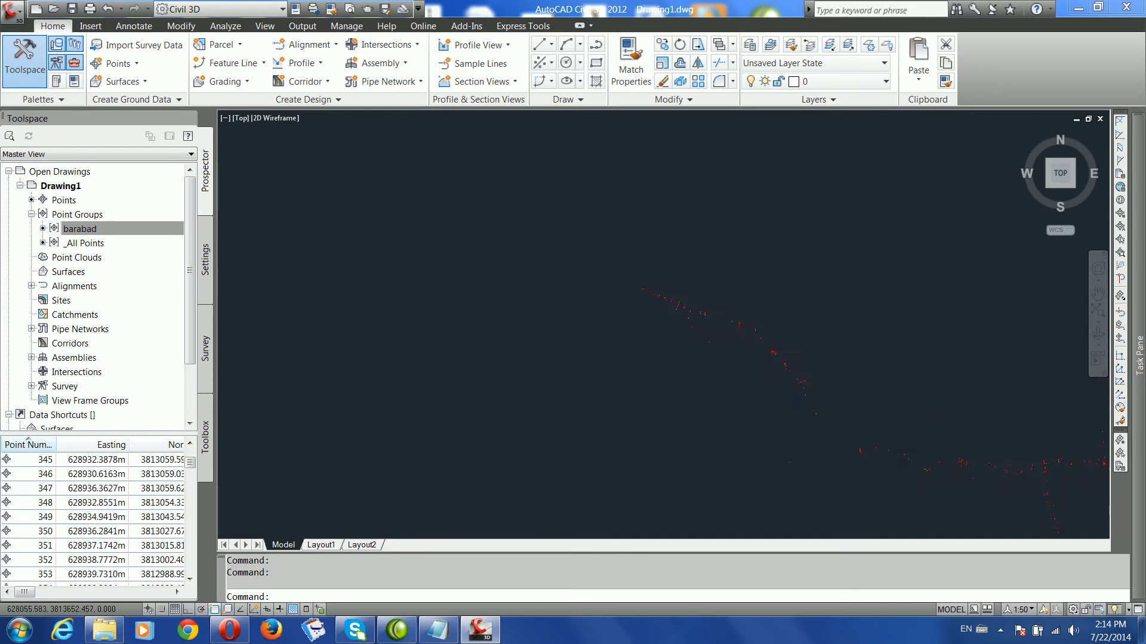
scroll(639, 285, "up", 4)
scroll(597, 279, "down", 4)
scroll(596, 338, "down", 5)
mouse_move(540, 332)
middle_mouse_down()
mouse_move(571, 314)
mouse_move(544, 288)
middle_mouse_up()
scroll(513, 304, "down", 3)
mouse_move(522, 292)
middle_mouse_down()
mouse_move(545, 312)
mouse_move(501, 297)
middle_mouse_up()
middle_click_drag(652, 362, 545, 361)
middle_click_drag(660, 378, 593, 374)
scroll(621, 378, "up", 5)
scroll(579, 343, "down", 5)
middle_click_drag(583, 347, 540, 331)
mouse_move(819, 315)
middle_mouse_down()
mouse_move(679, 331)
mouse_move(564, 322)
middle_mouse_up()
middle_click_drag(754, 327, 530, 325)
scroll(894, 327, "up", 2)
scroll(686, 359, "down", 3)
scroll(685, 376, "up", 5)
scroll(651, 424, "up", 10)
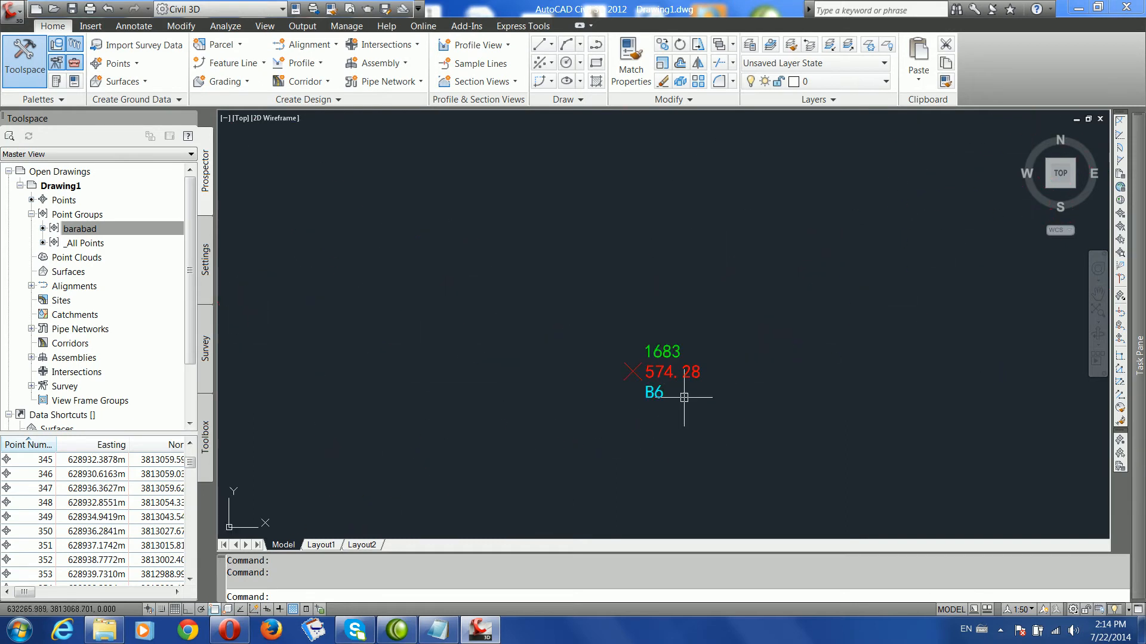
scroll(648, 358, "down", 3)
scroll(663, 352, "down", 8)
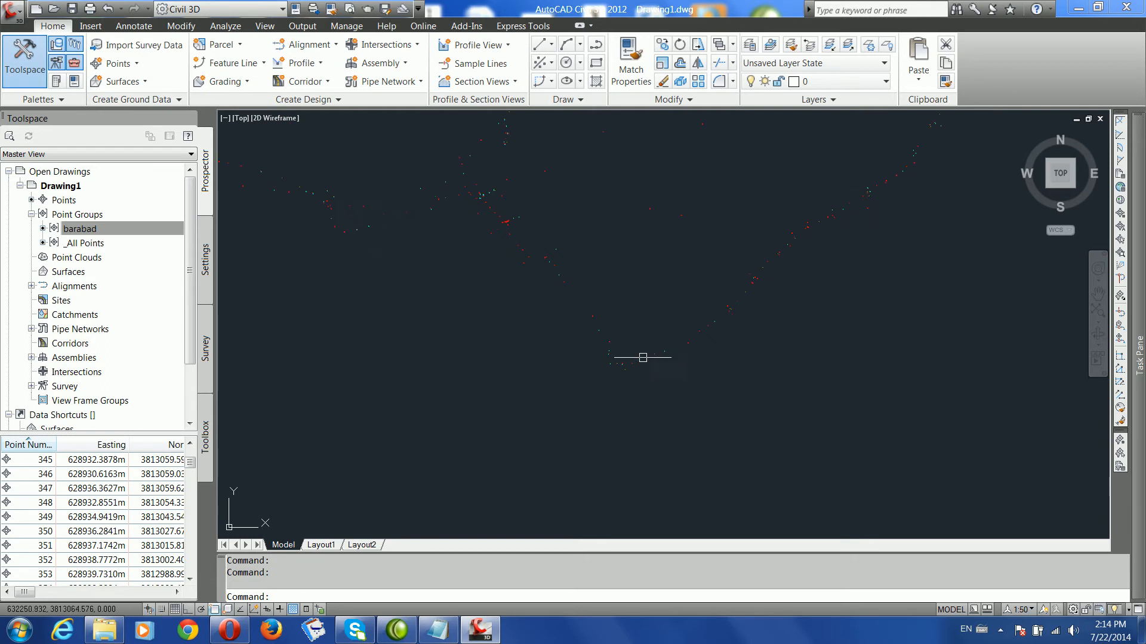
scroll(619, 340, "down", 5)
middle_click_drag(632, 317, 720, 317)
scroll(632, 317, "down", 4)
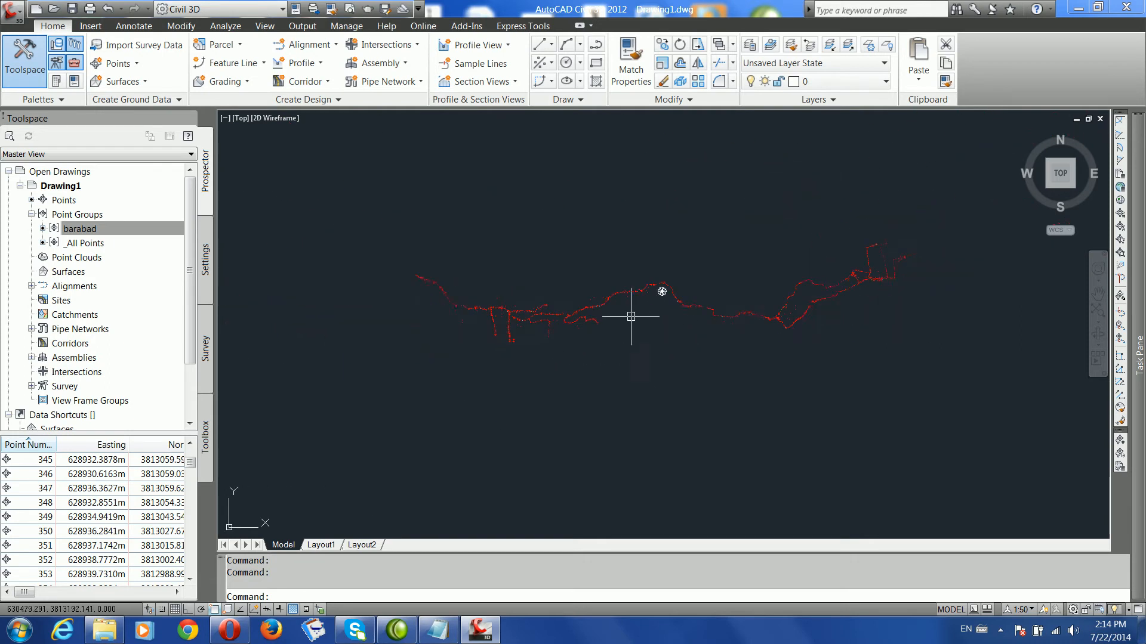
scroll(681, 318, "up", 3)
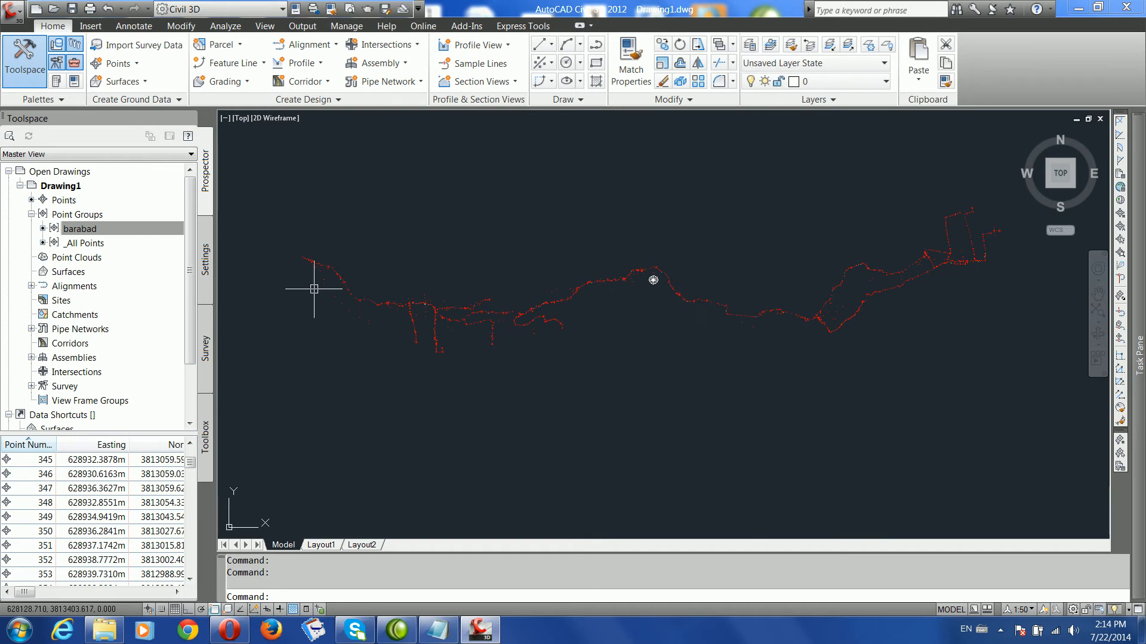
Step: Start a new point group named Branch-6, with its properties dialog moved over the drawing
left_click(91, 226)
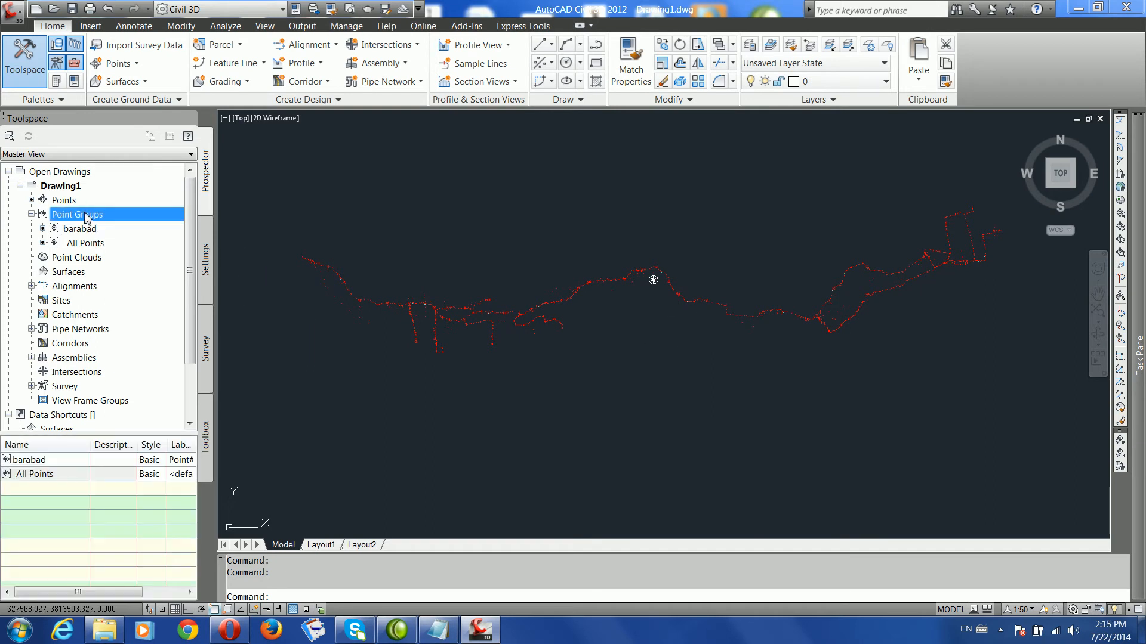
right_click(87, 218)
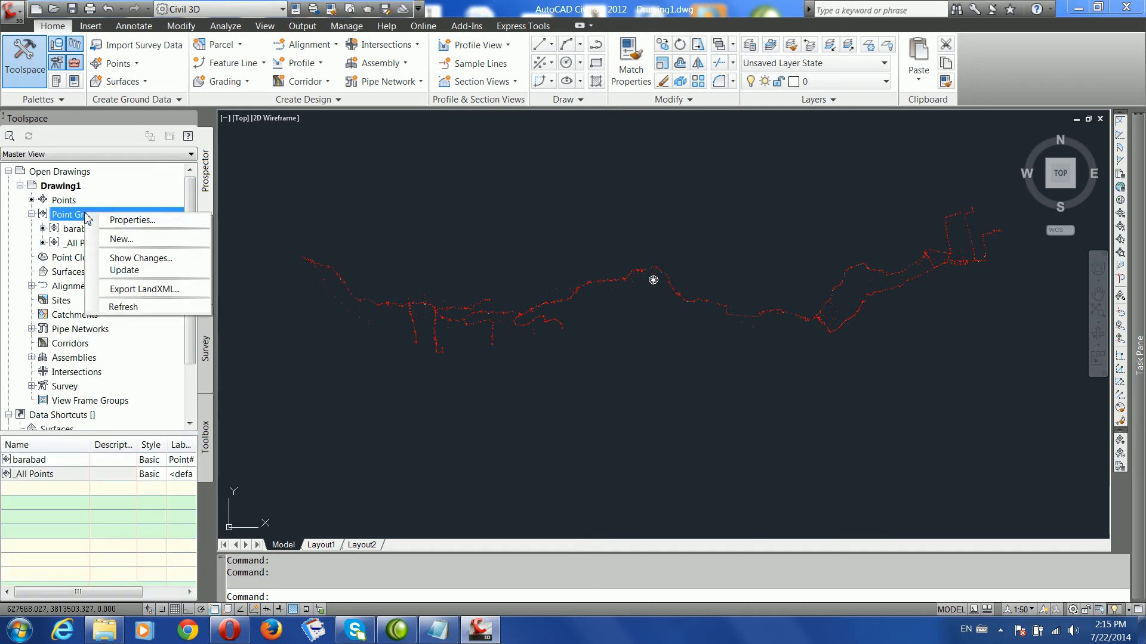
left_click(134, 241)
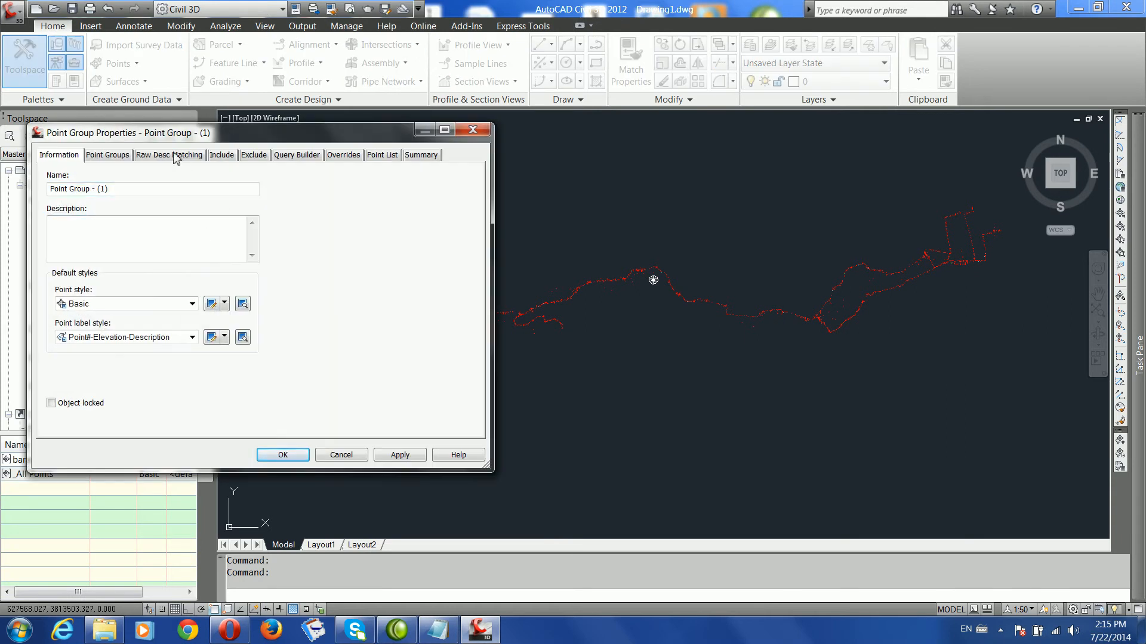
left_click_drag(166, 136, 499, 169)
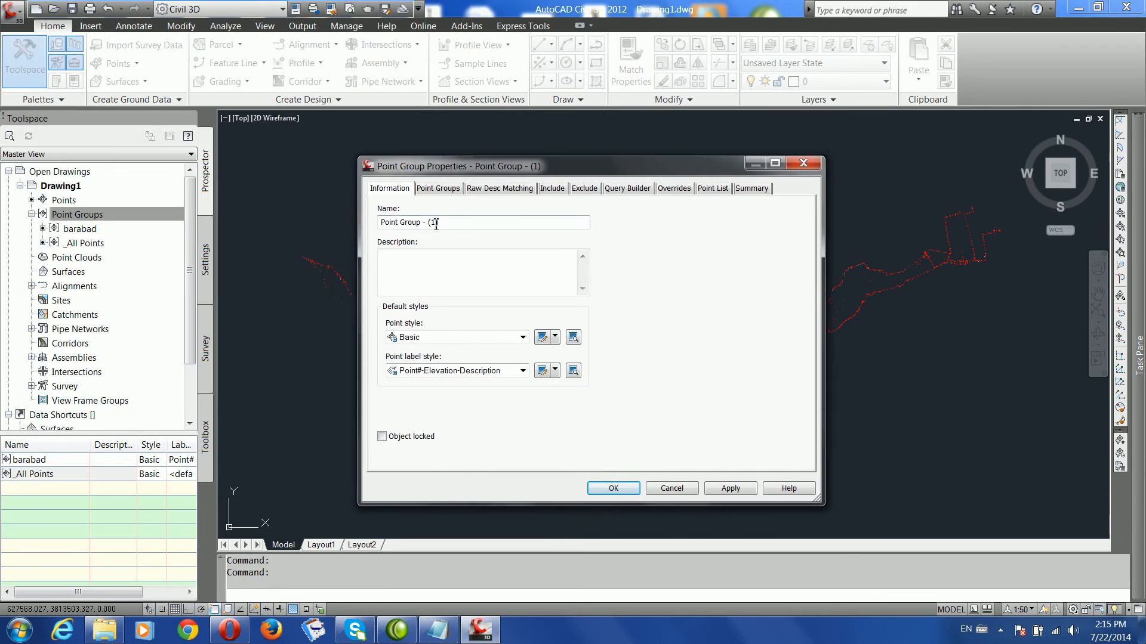
left_click_drag(452, 222, 378, 222)
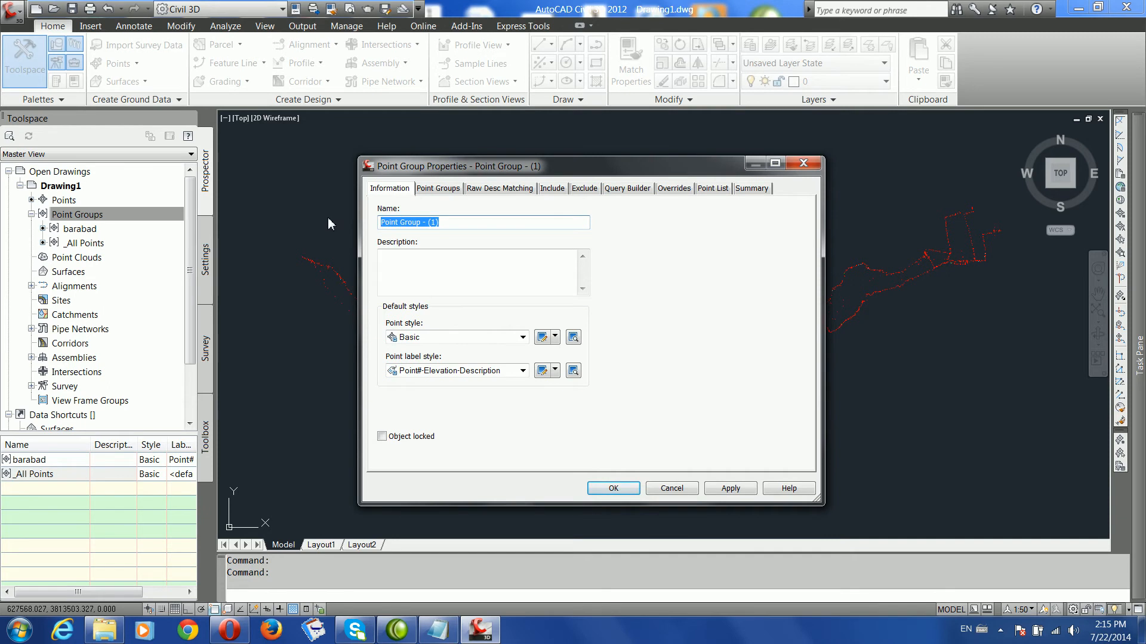
type("Branch-6")
left_click(423, 276)
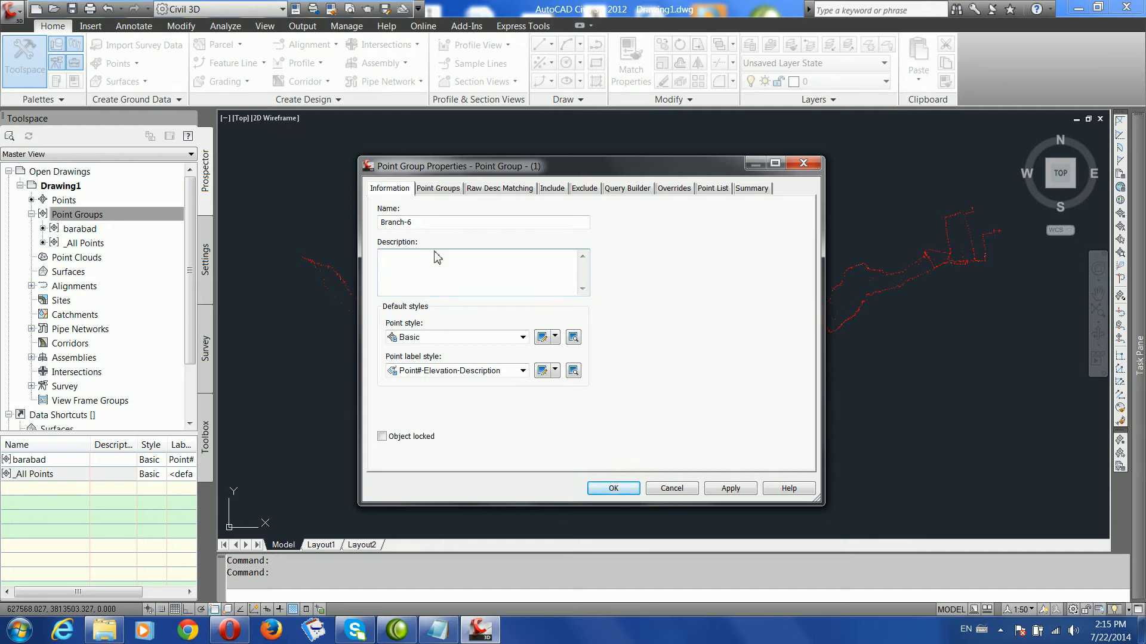
Step: Modify the Branch-6 group's query to Raw Description = b6 and apply it
left_click(451, 190)
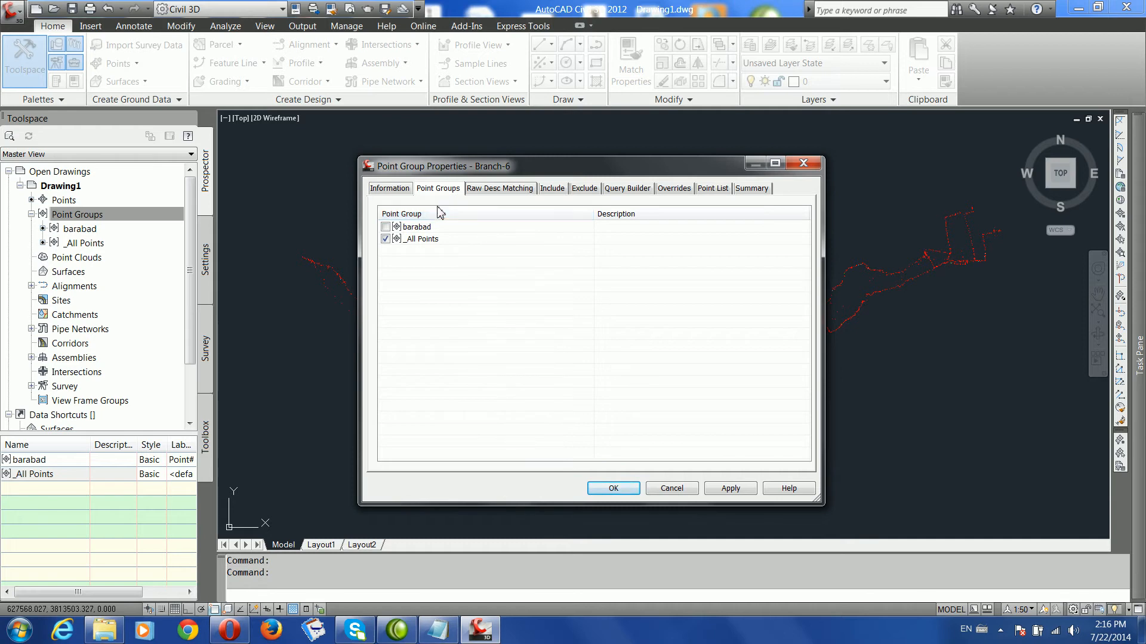
left_click(633, 192)
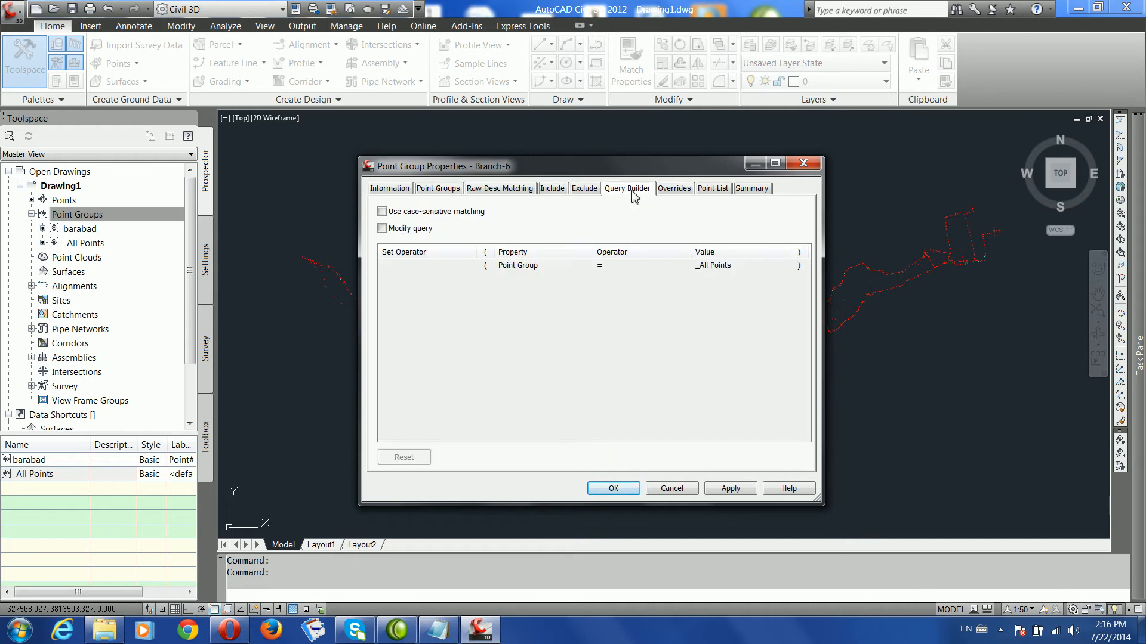
left_click(416, 230)
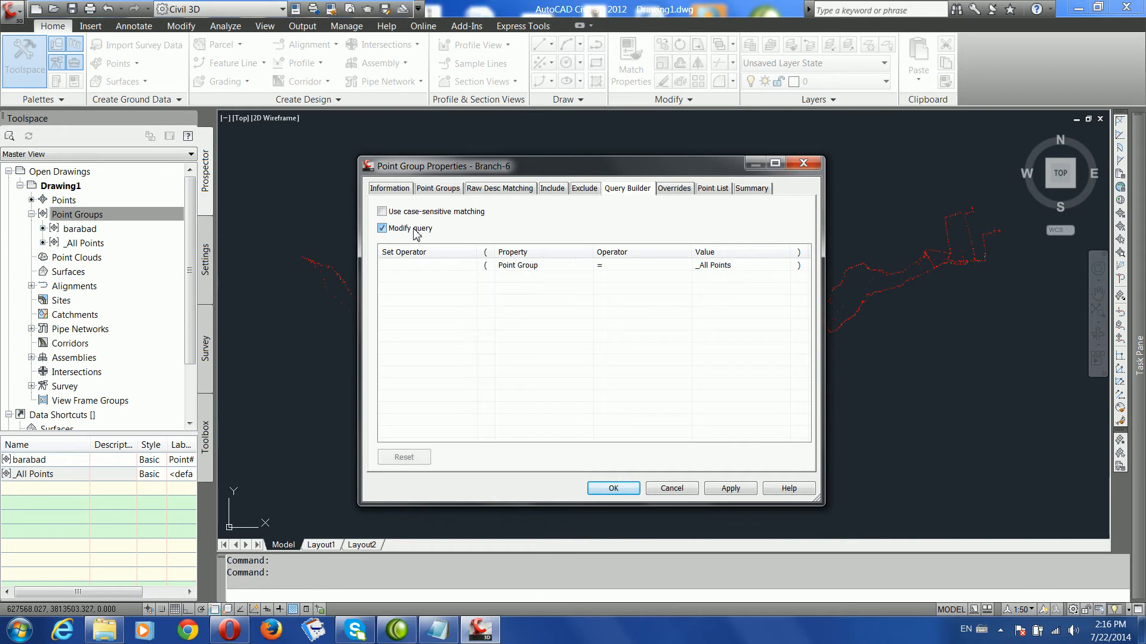
left_click(515, 269)
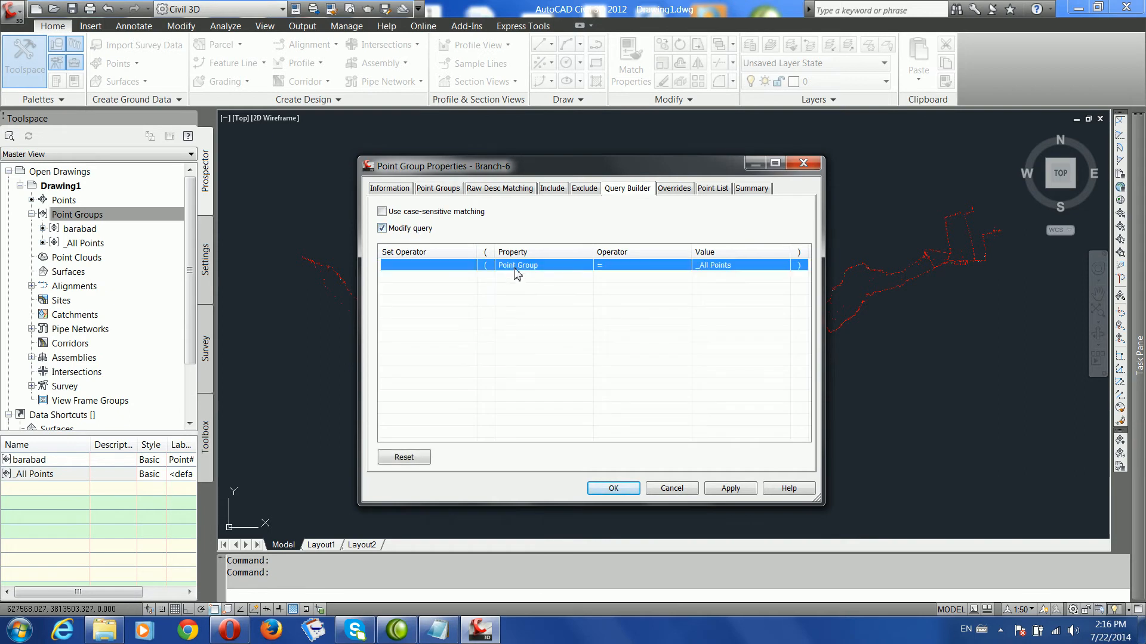
left_click(516, 267)
left_click(516, 266)
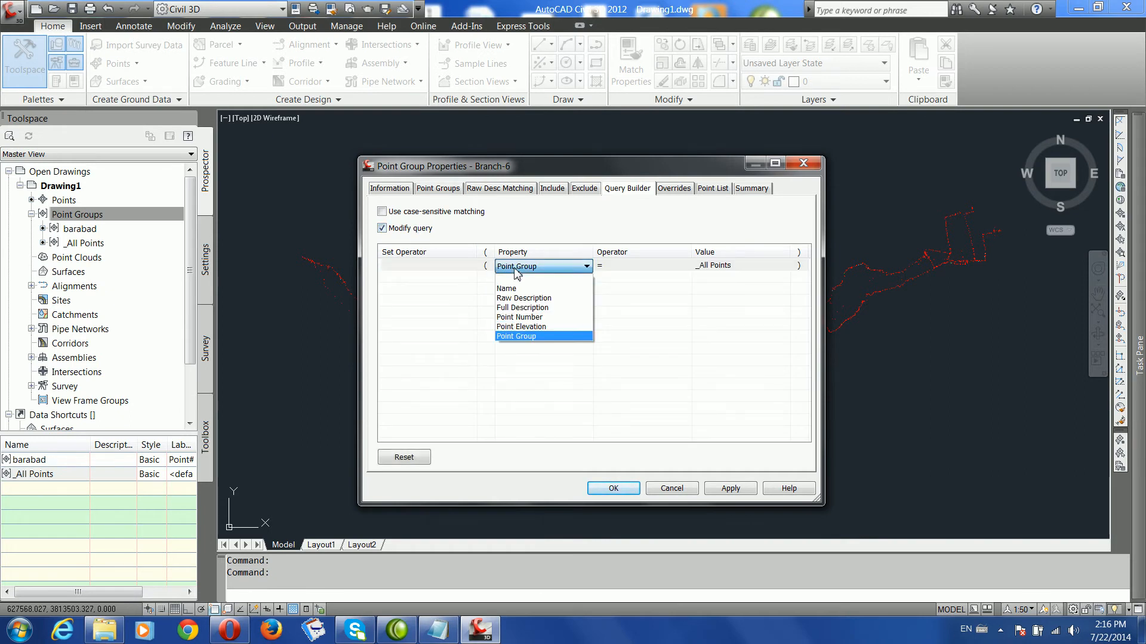
left_click(520, 298)
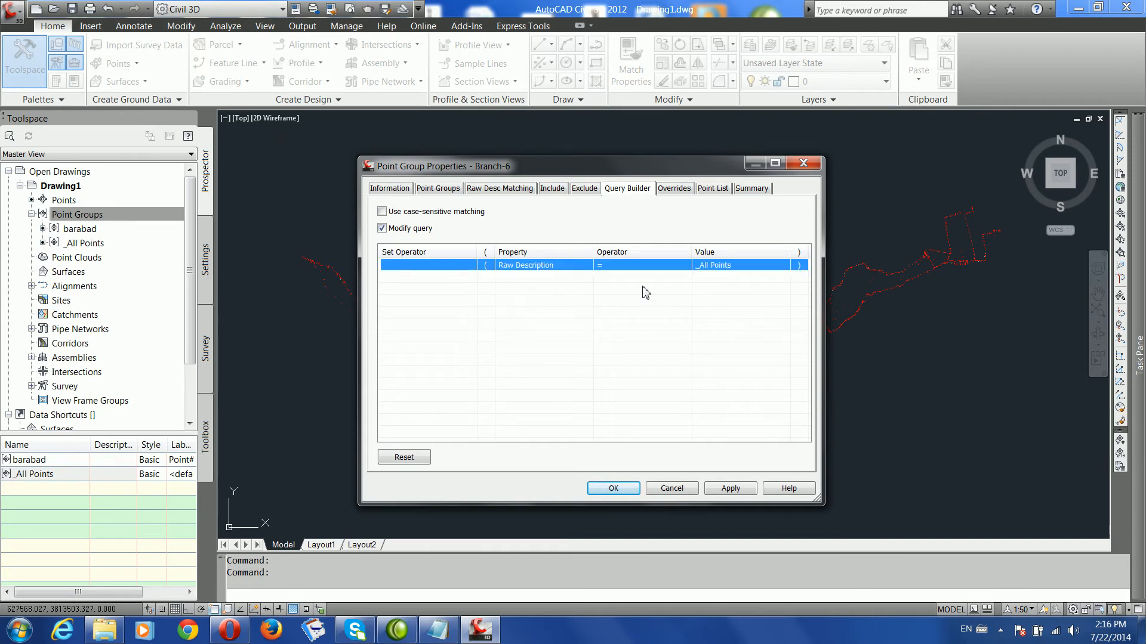
left_click(730, 268)
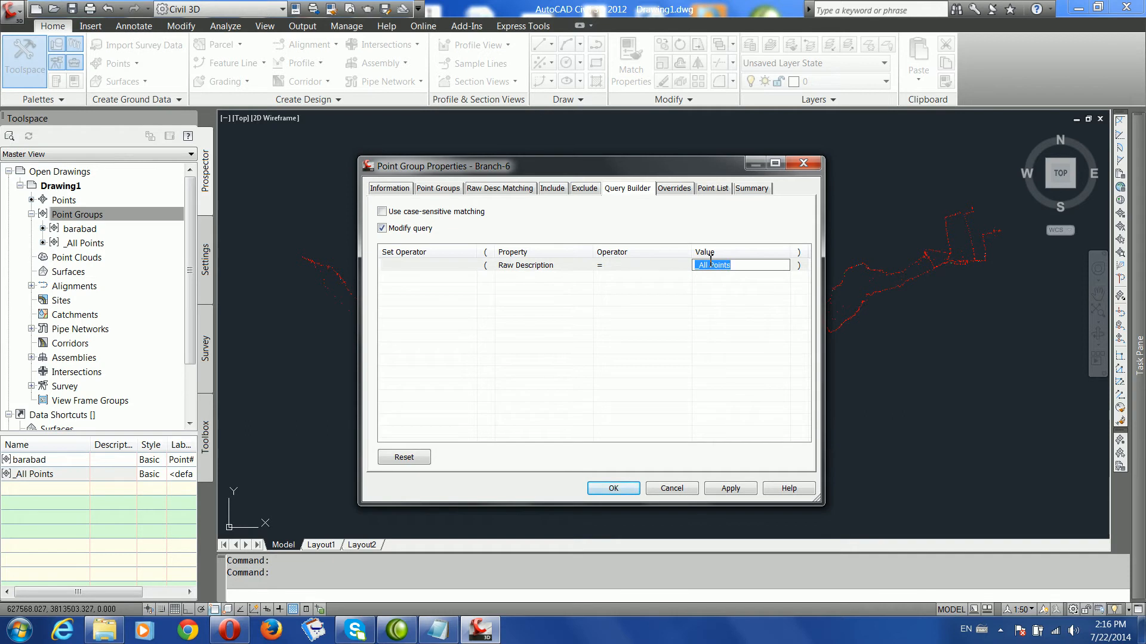
type("b6")
left_click(731, 487)
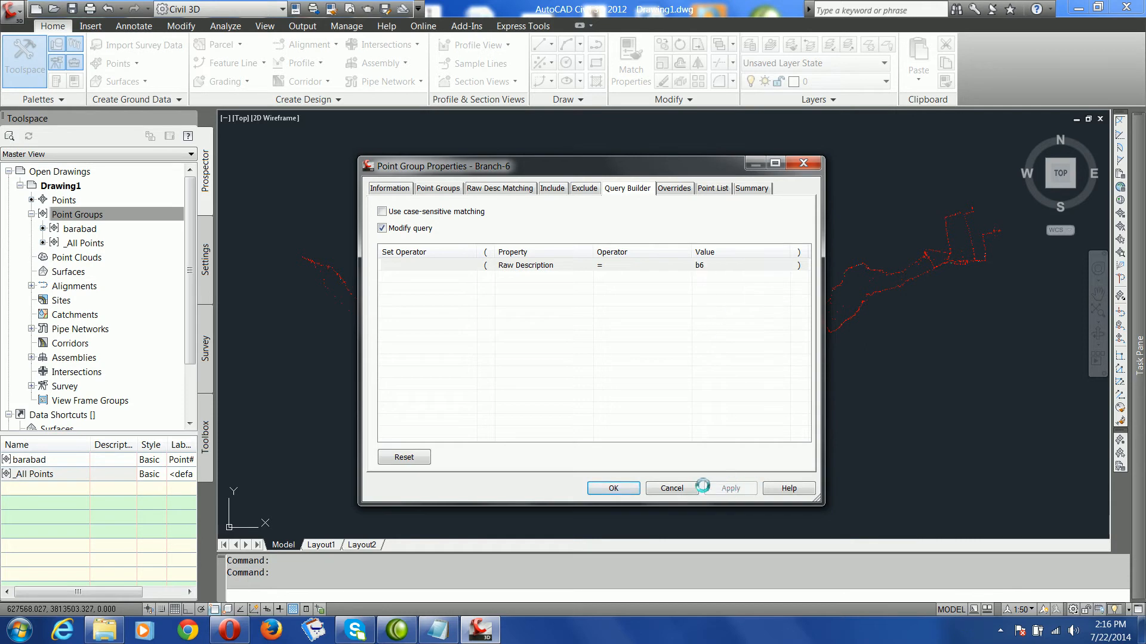
Step: Finish creating the Branch-6 point group and list its points
left_click(613, 489)
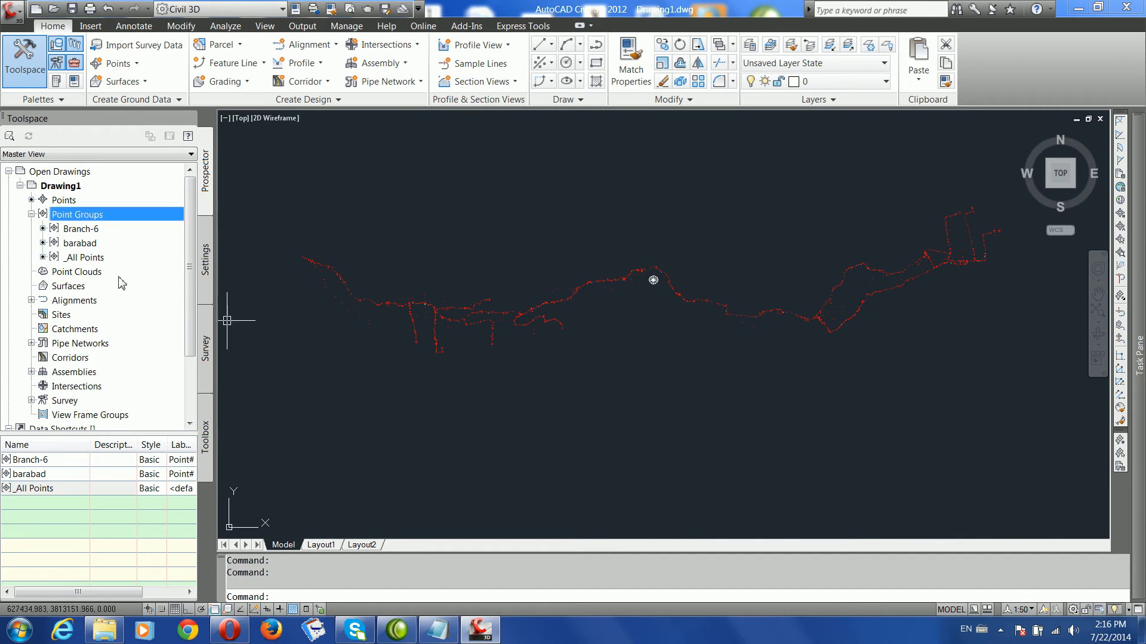
mouse_move(83, 234)
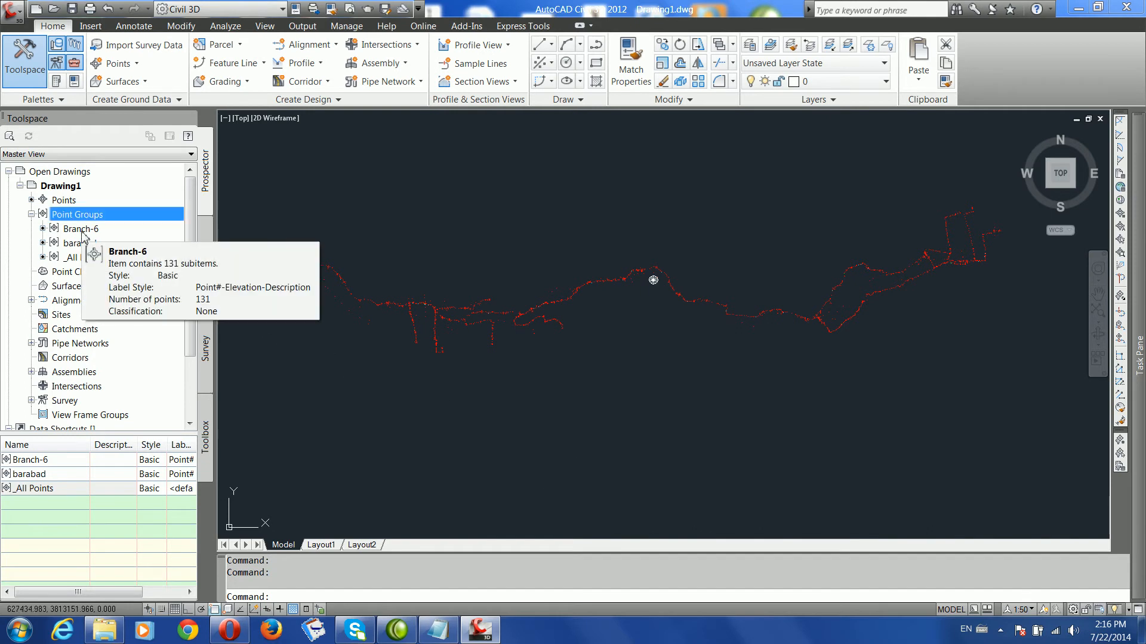
left_click(83, 231)
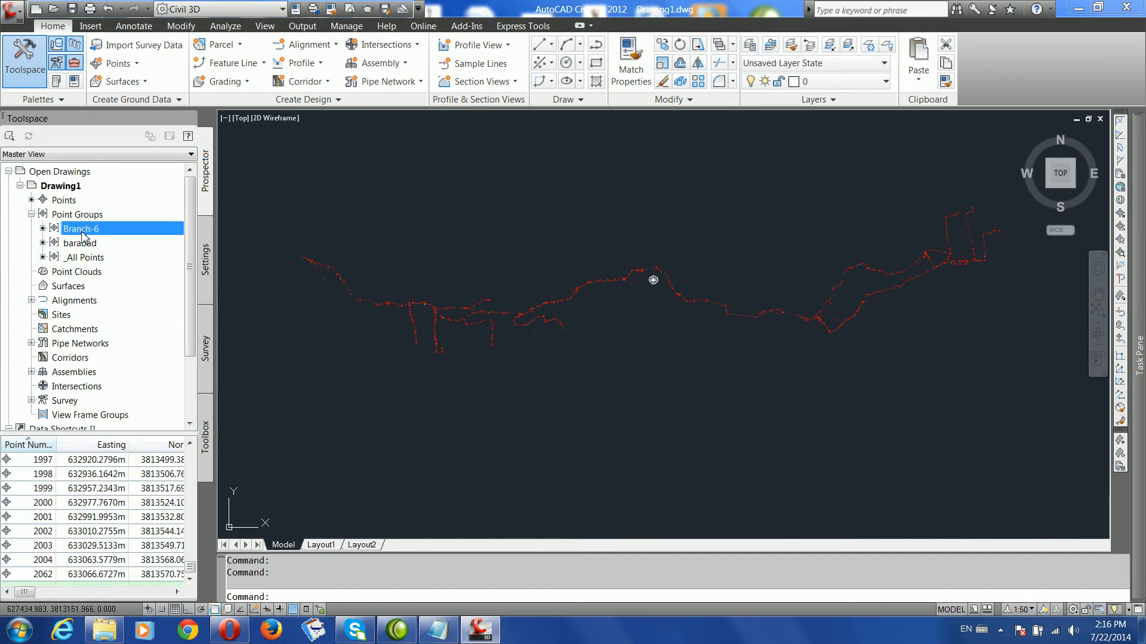
mouse_move(83, 249)
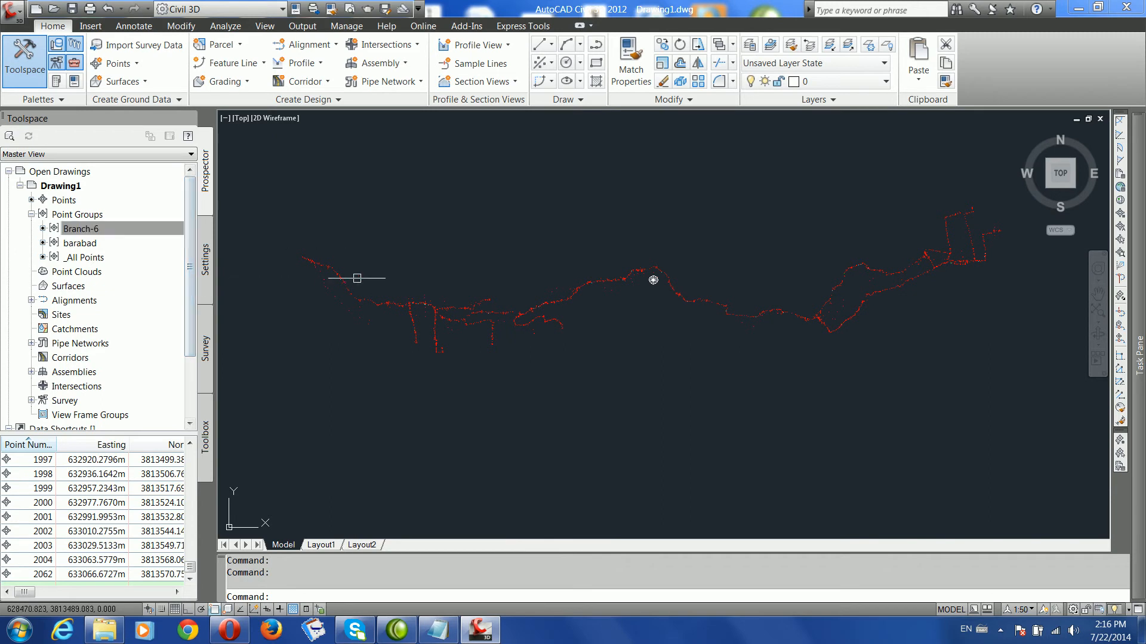
mouse_move(374, 297)
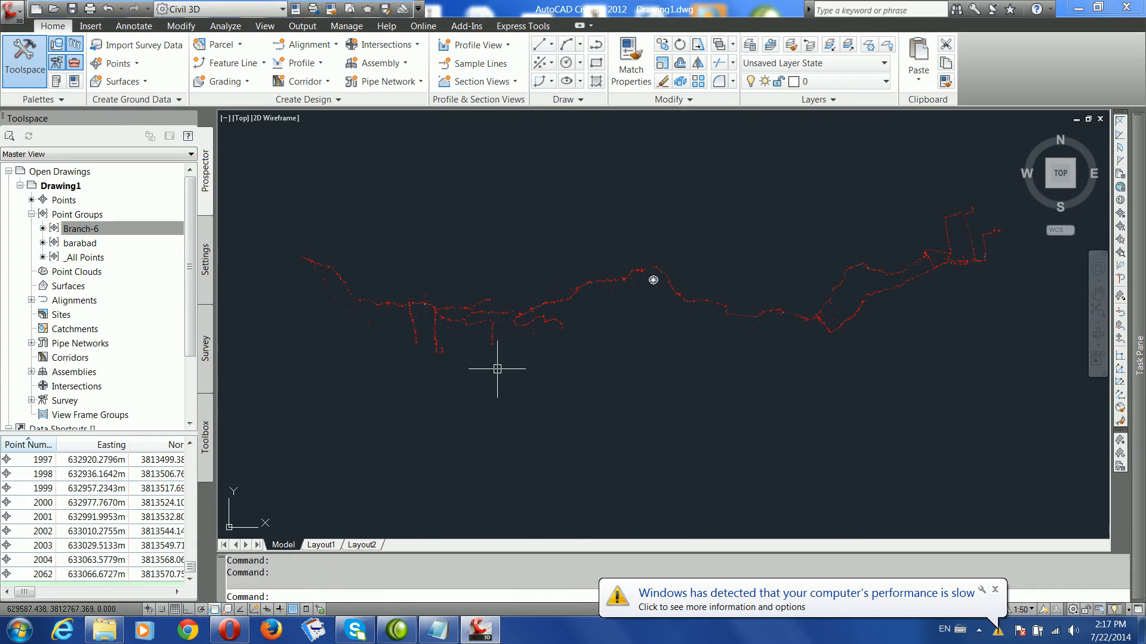
Step: Set the barabad group's point style and point label style to <none>, apply the change and close the properties
right_click(92, 246)
left_click(119, 251)
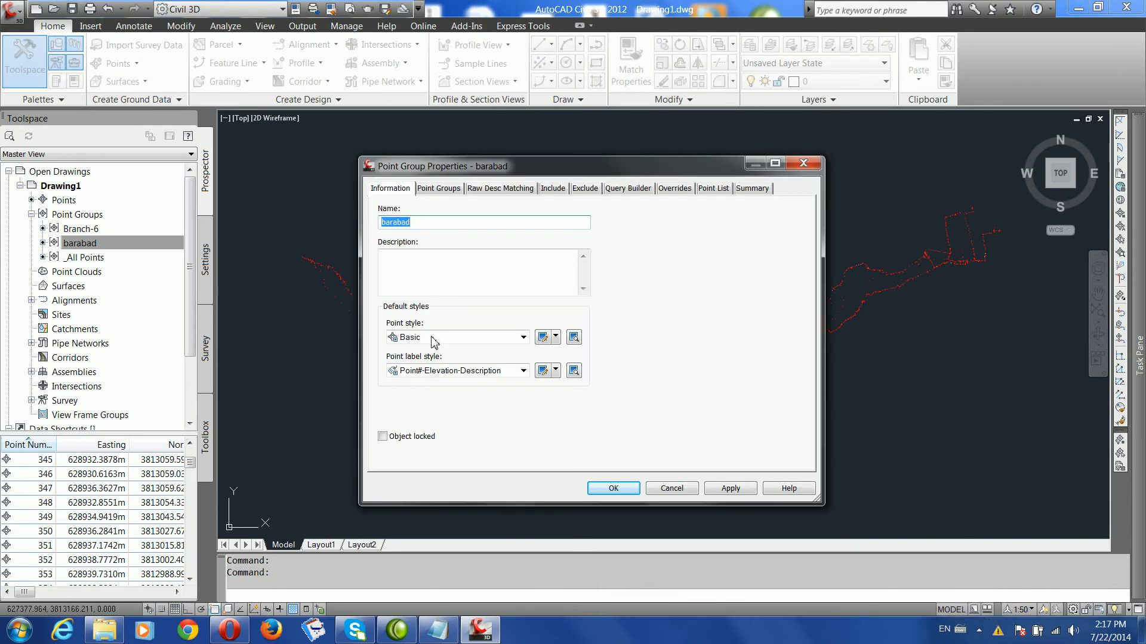
left_click(435, 339)
left_click(428, 359)
left_click(425, 338)
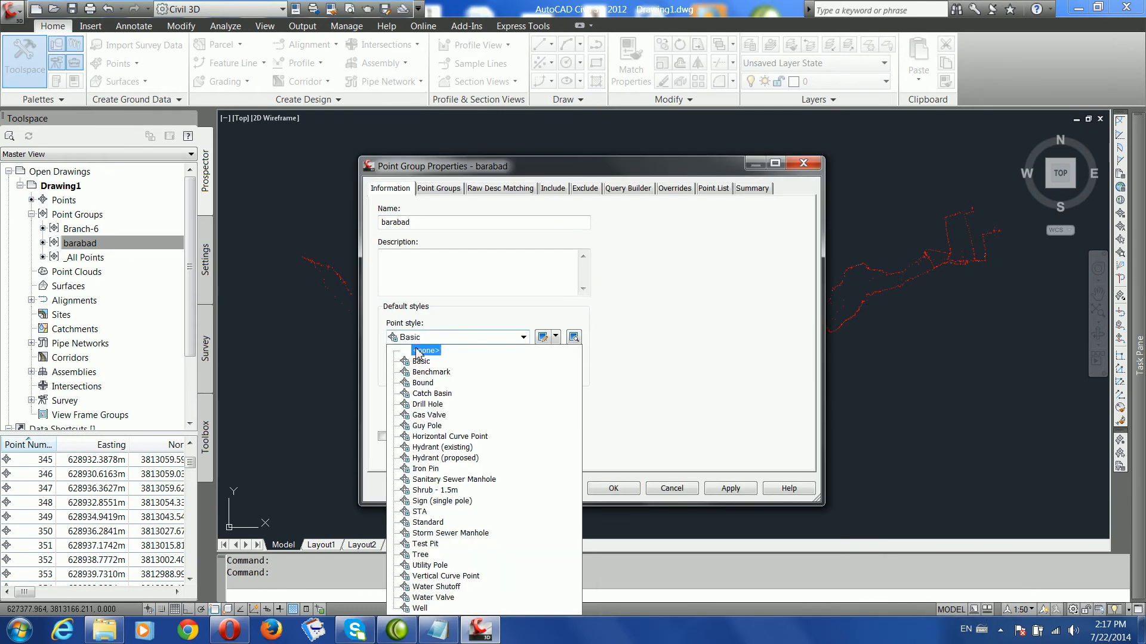
left_click(419, 352)
left_click(423, 371)
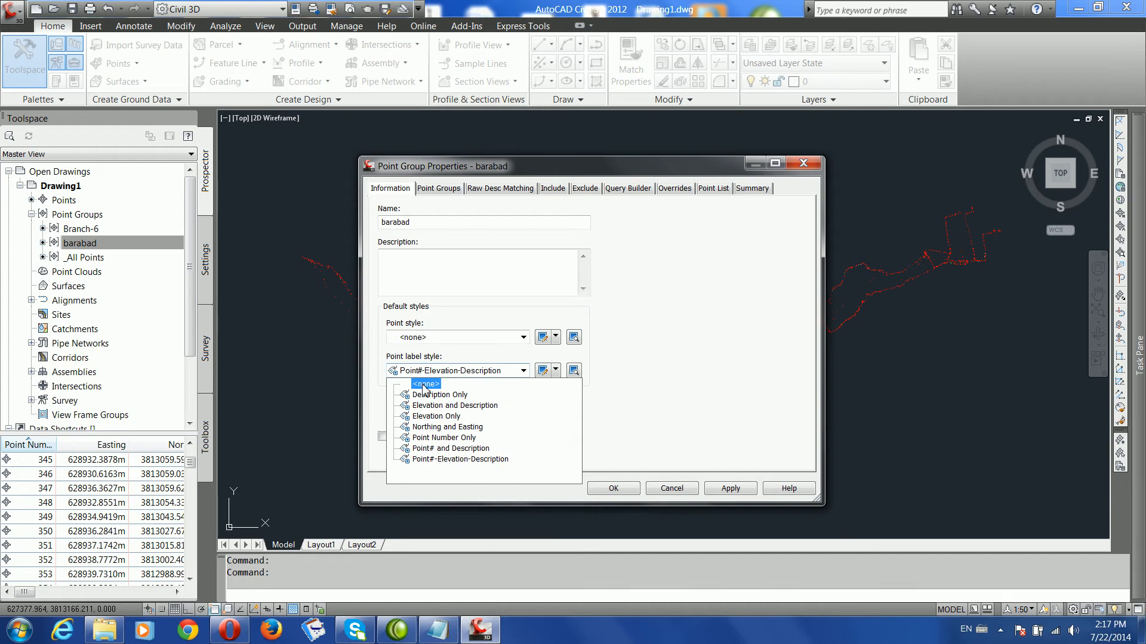
left_click(424, 385)
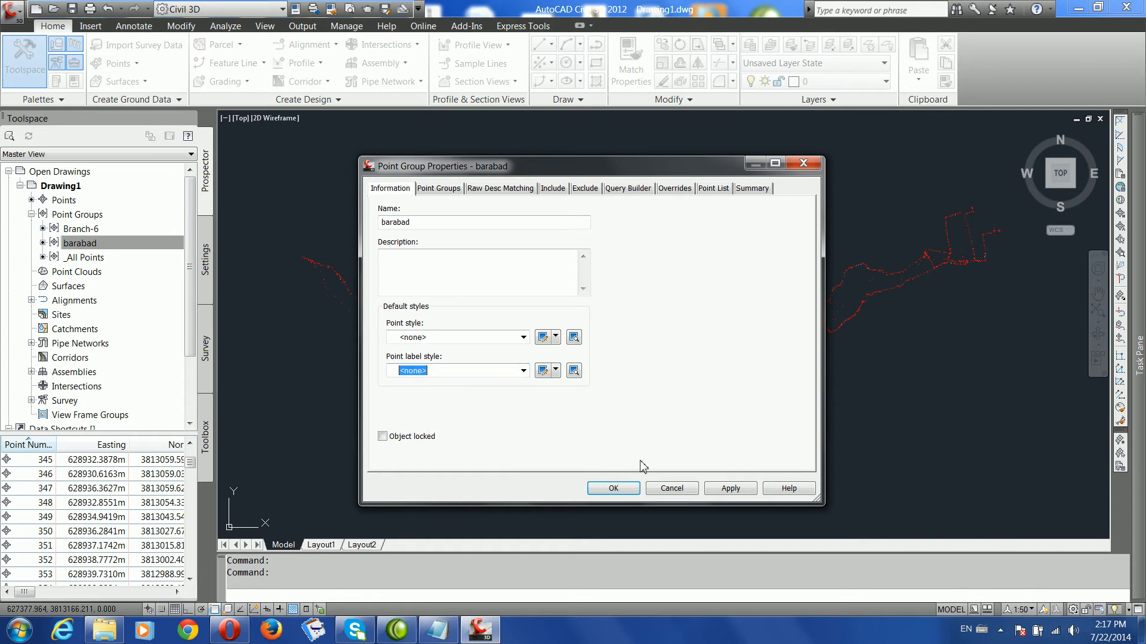
left_click(743, 488)
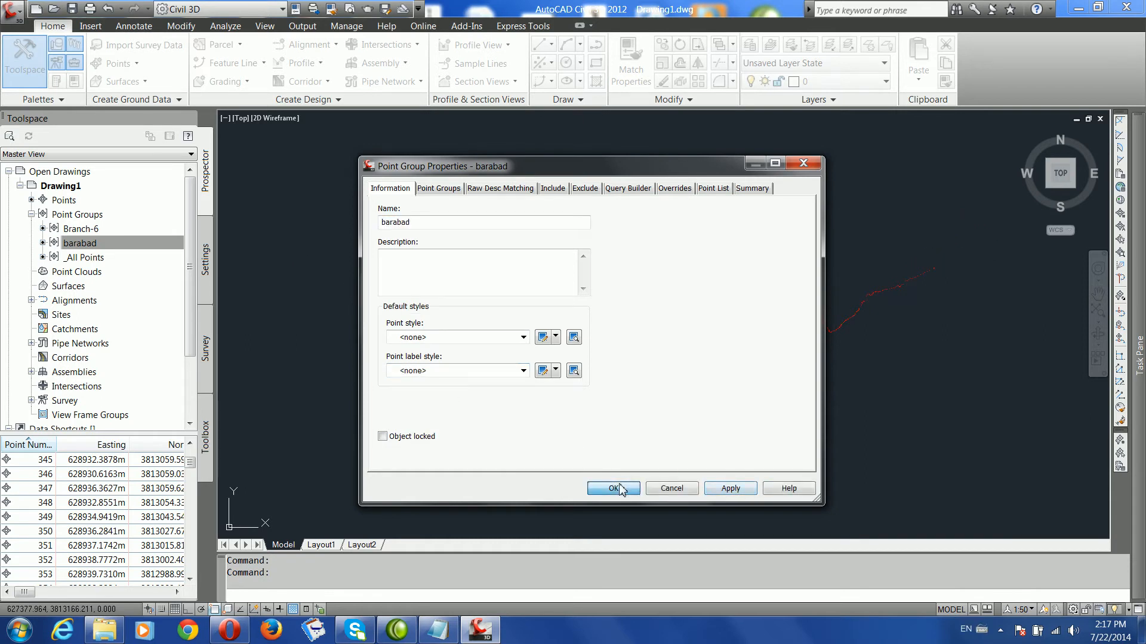
left_click(614, 488)
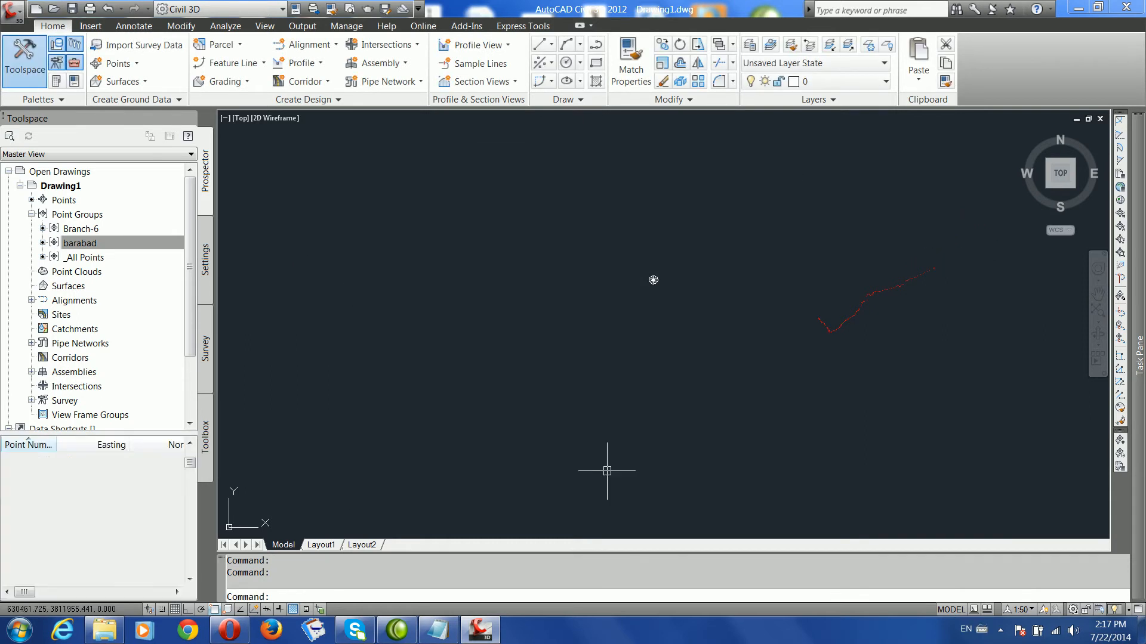
Step: Examine the remaining Branch-6 points in the drawing, checking their labels and the overall extent of the branch
scroll(748, 367, "up", 2)
scroll(743, 319, "up", 3)
scroll(650, 320, "up", 4)
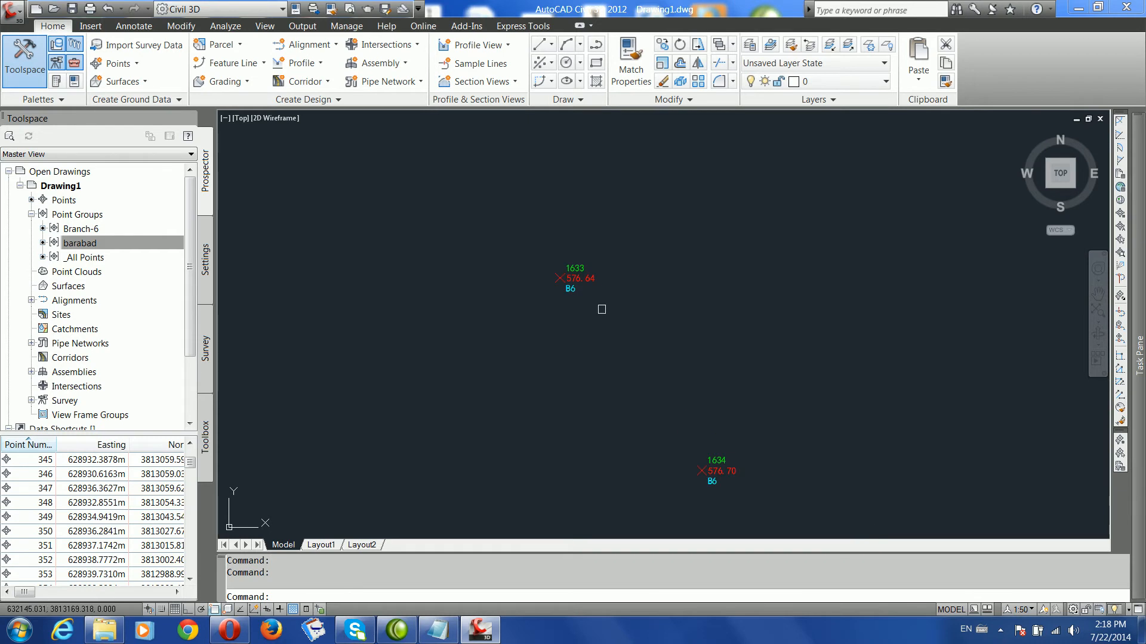
scroll(626, 310, "down", 2)
scroll(487, 298, "down", 2)
scroll(532, 311, "down", 6)
mouse_move(461, 310)
middle_mouse_down()
mouse_move(533, 310)
mouse_move(545, 332)
mouse_move(589, 333)
middle_mouse_up()
scroll(546, 330, "down", 2)
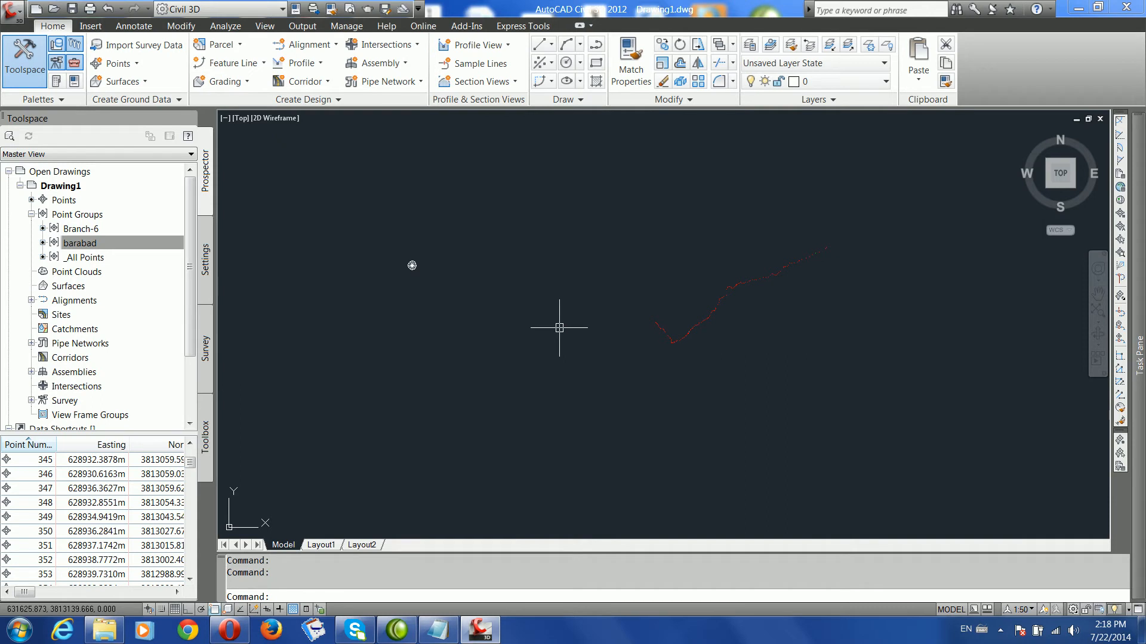
scroll(559, 328, "down", 2)
scroll(615, 333, "up", 3)
scroll(615, 332, "up", 5)
scroll(587, 303, "up", 2)
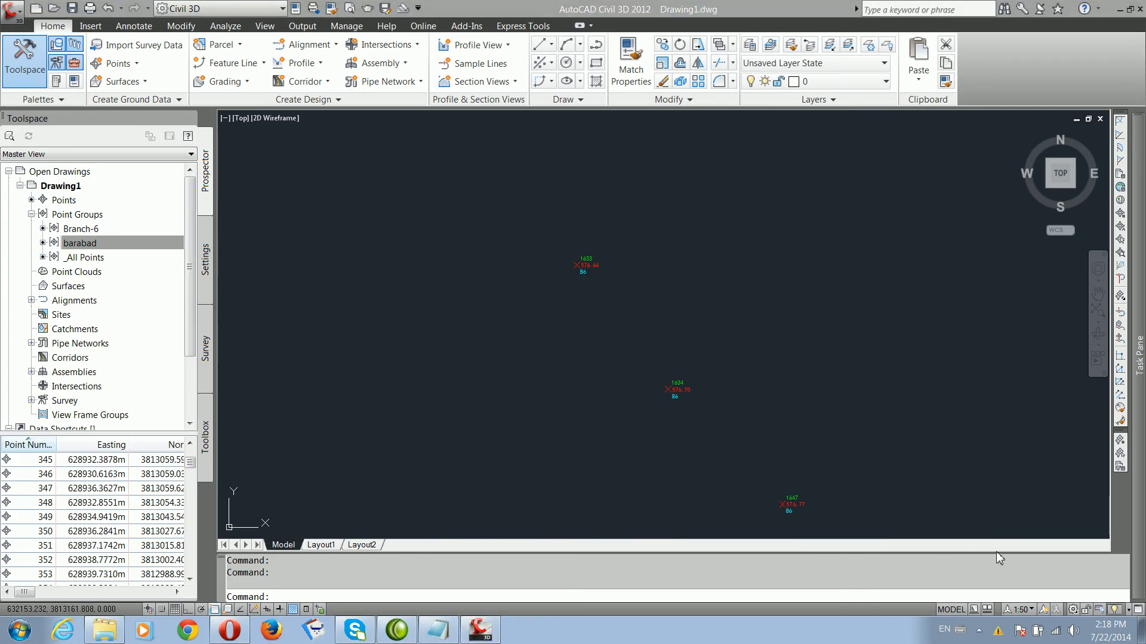
scroll(503, 355, "down", 6)
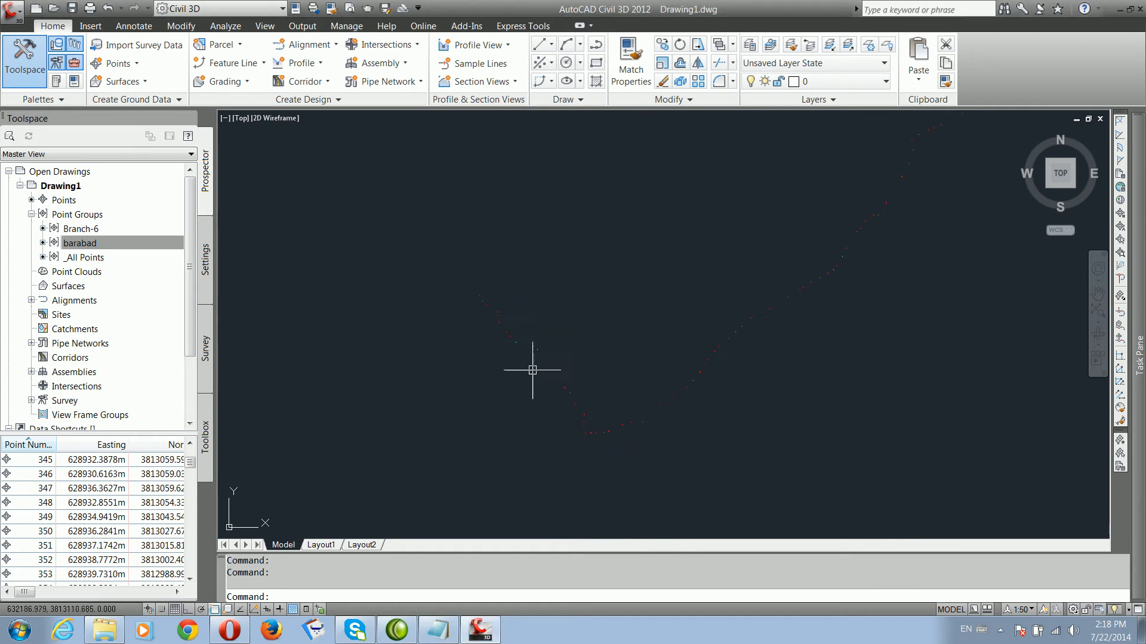
scroll(800, 278, "up", 2)
scroll(352, 361, "up", 5)
scroll(633, 399, "up", 6)
scroll(686, 441, "up", 3)
middle_click_drag(687, 440, 592, 339)
middle_click_drag(696, 437, 547, 284)
scroll(547, 284, "down", 2)
middle_click_drag(704, 455, 647, 398)
scroll(646, 398, "up", 3)
scroll(589, 413, "down", 5)
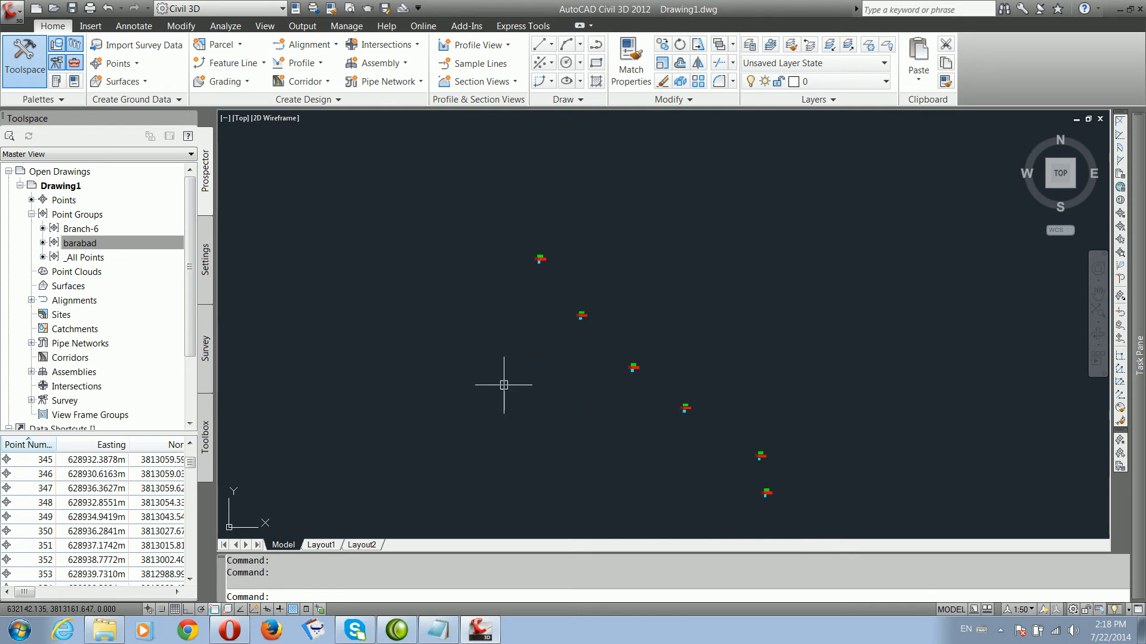
Step: Draw a polyline from point 1633 through the first six B6 points, using the transparent 'po command to select point objects
type("l")
key("Return")
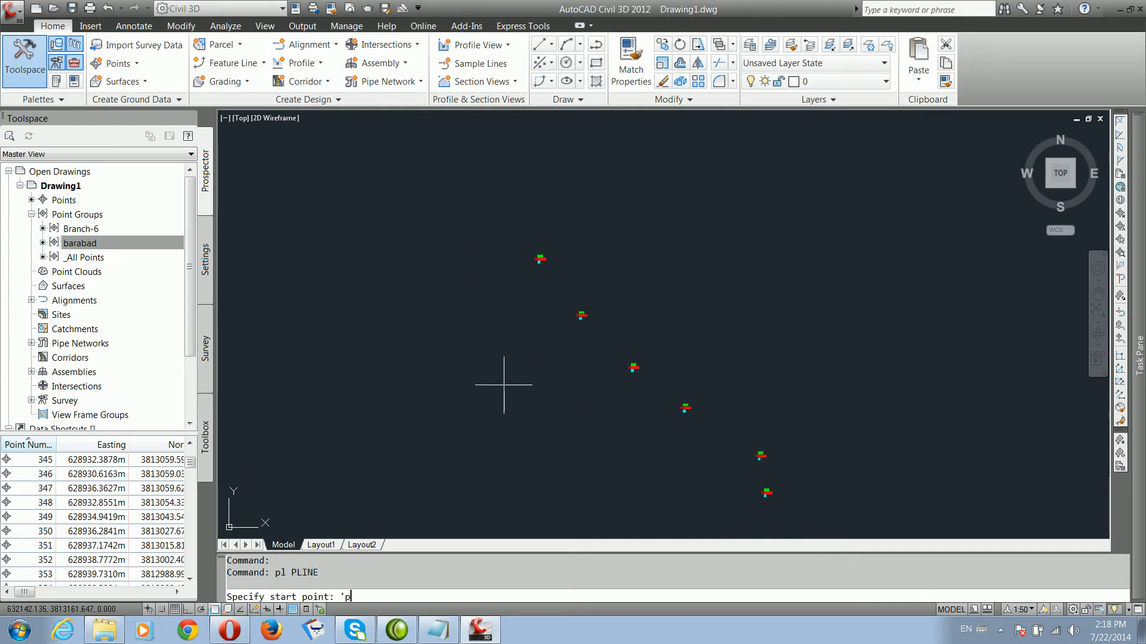
key("Return")
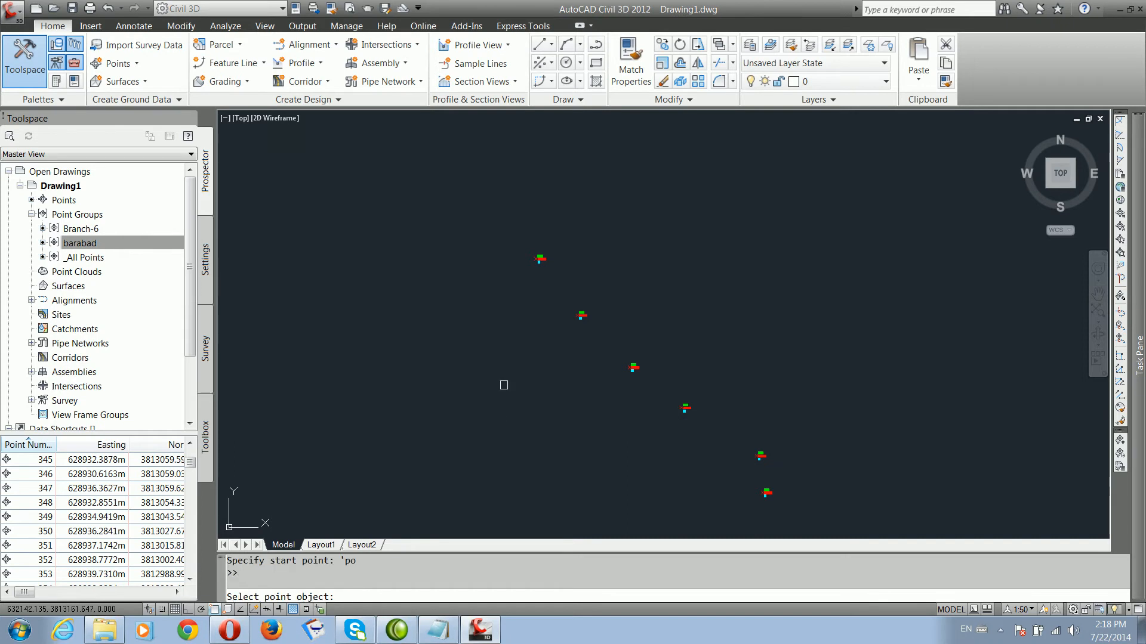
scroll(524, 267, "up", 2)
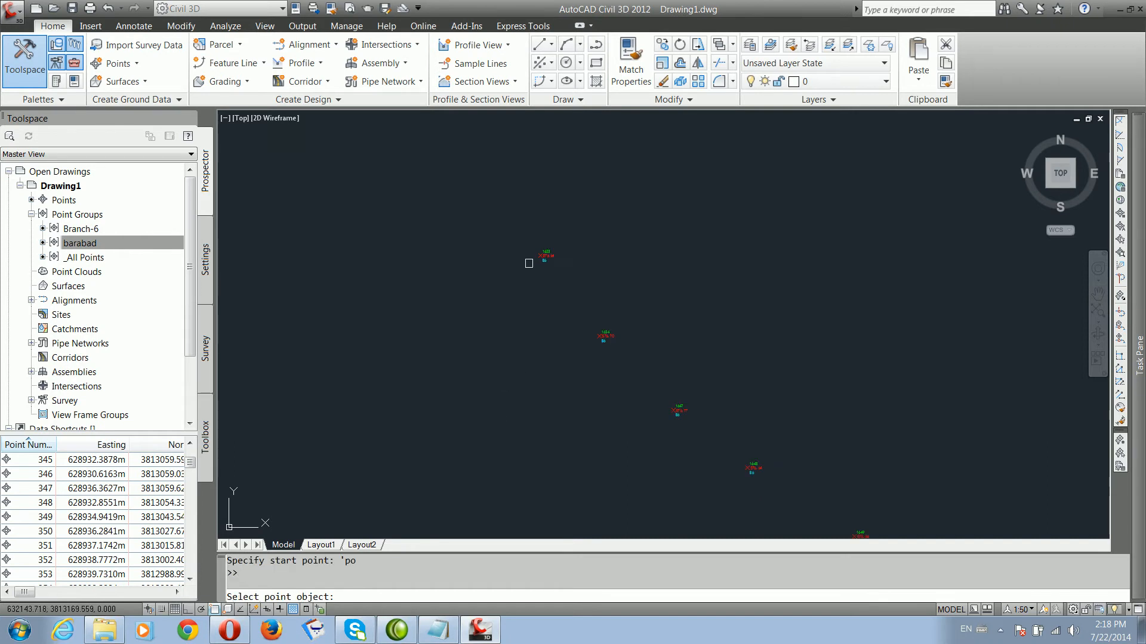
left_click(547, 252)
left_click(601, 337)
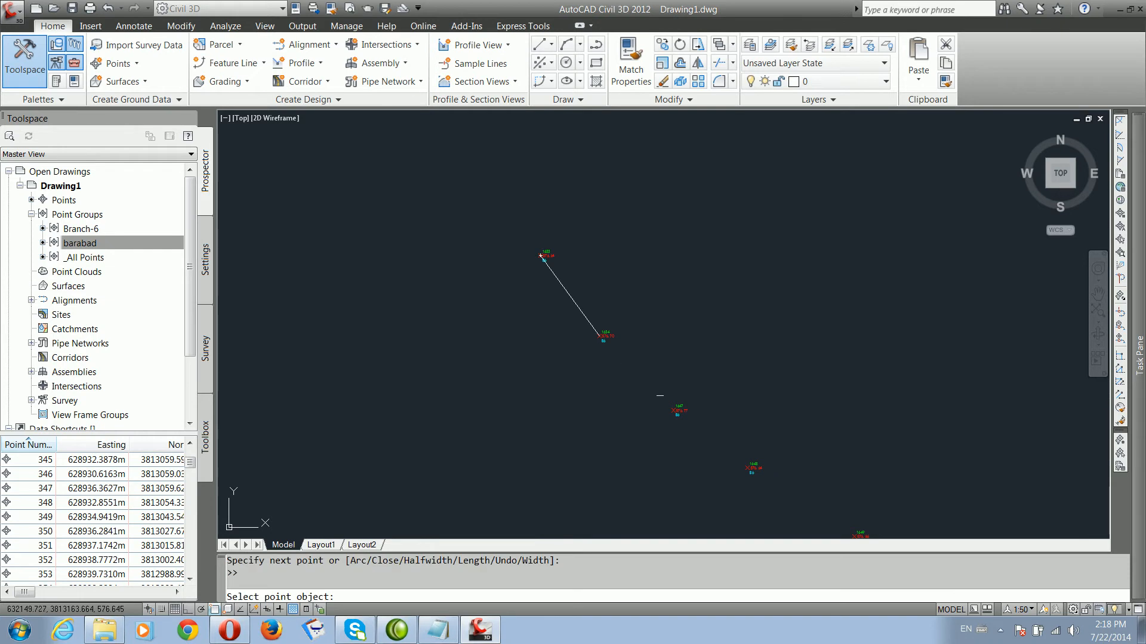
middle_click_drag(725, 423, 613, 328)
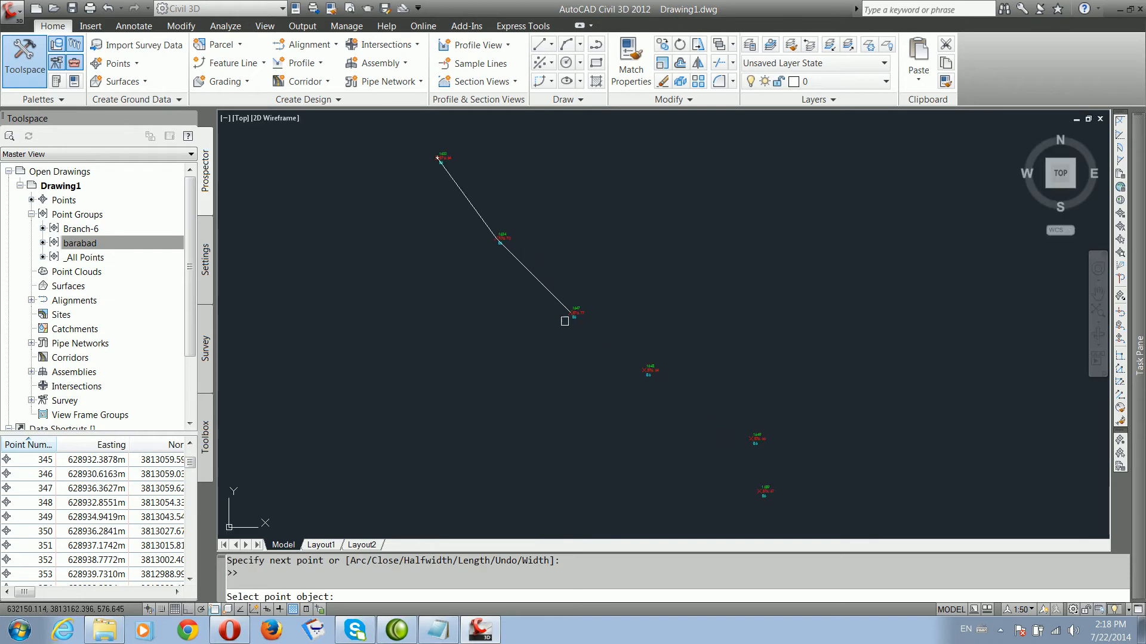
scroll(473, 237, "up", 2)
scroll(490, 239, "up", 6)
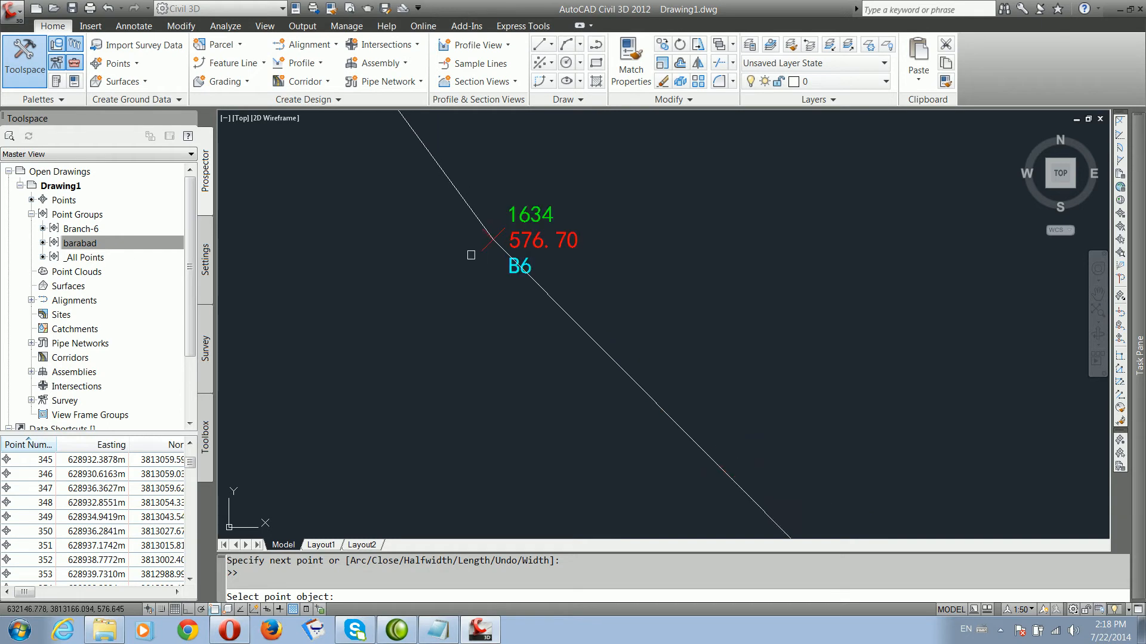
scroll(477, 254, "down", 8)
middle_click_drag(615, 373, 584, 313)
left_click(606, 330)
left_click(701, 390)
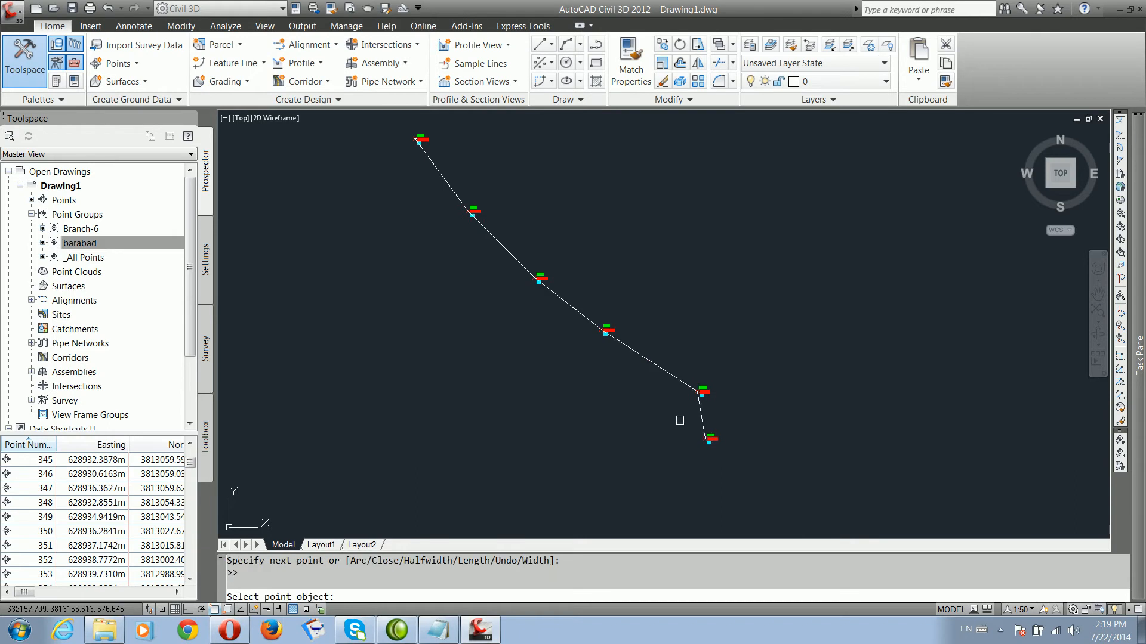
Step: Extend the polyline through the next seven B6 points along the branch and end the command
scroll(586, 335, "down", 4)
middle_click_drag(617, 374, 573, 310)
left_click(602, 358)
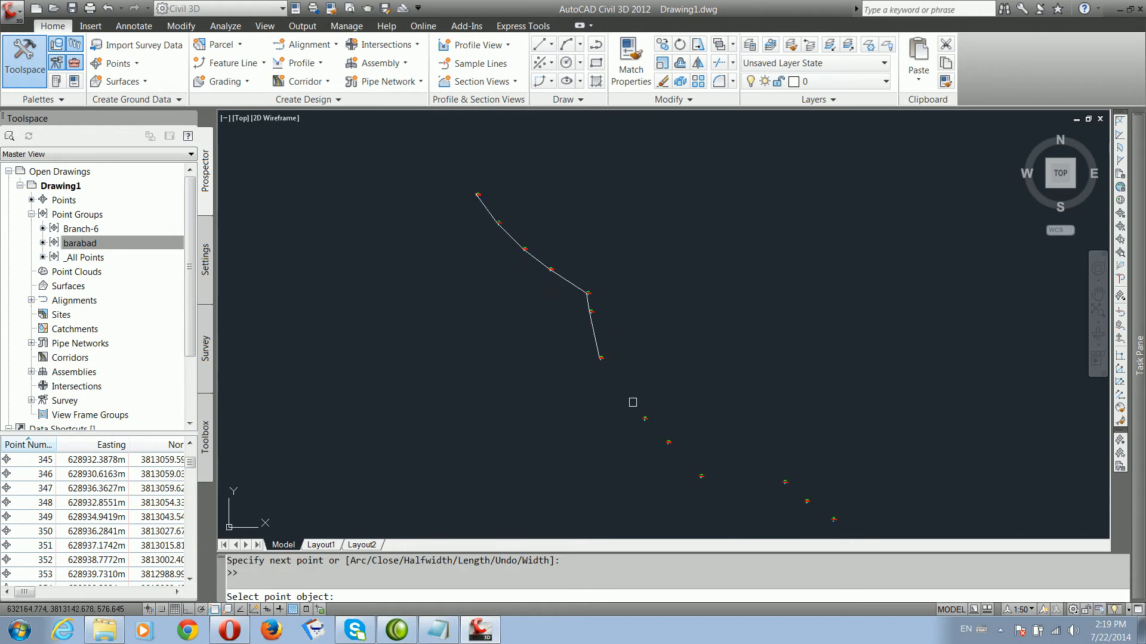
middle_click_drag(758, 477, 676, 348)
left_click(686, 358)
left_click(707, 378)
left_click(734, 395)
scroll(704, 366, "down", 2)
scroll(546, 283, "down", 5)
scroll(488, 309, "down", 6)
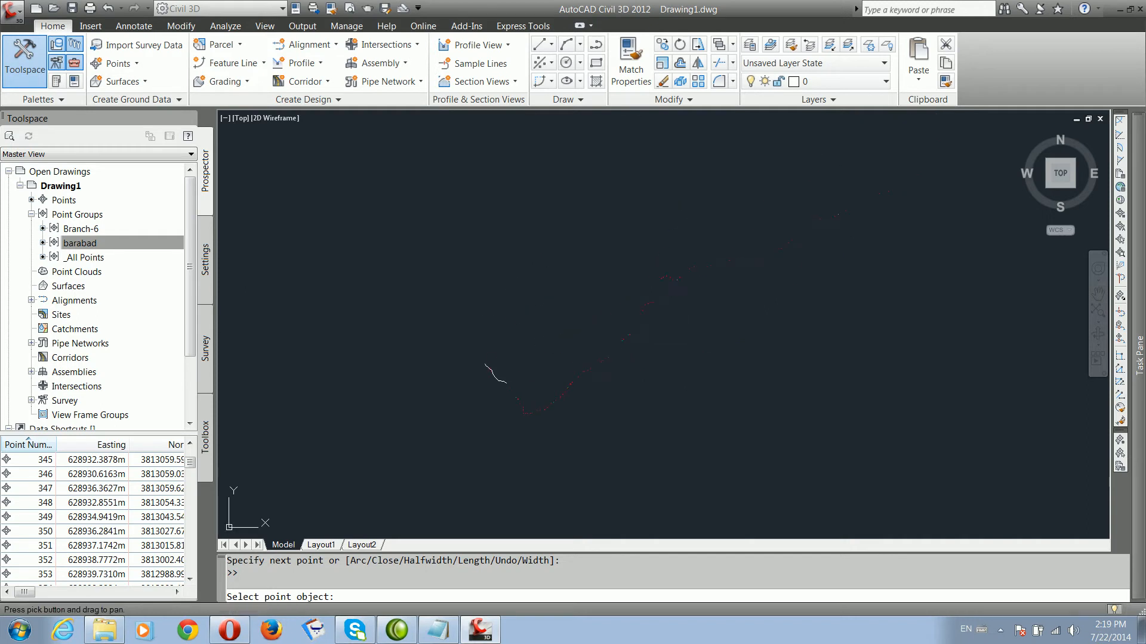
key("Escape")
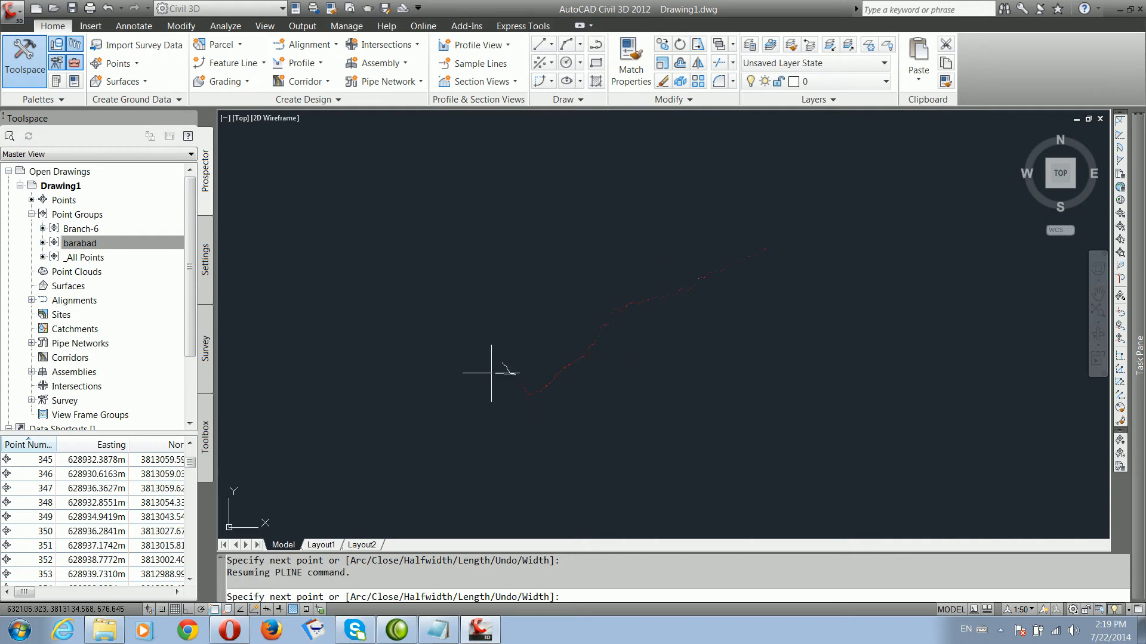
key("Escape")
Step: Examine the polyline against the B6 points and follow the rest of the branch route
scroll(504, 376, "up", 4)
scroll(495, 337, "up", 5)
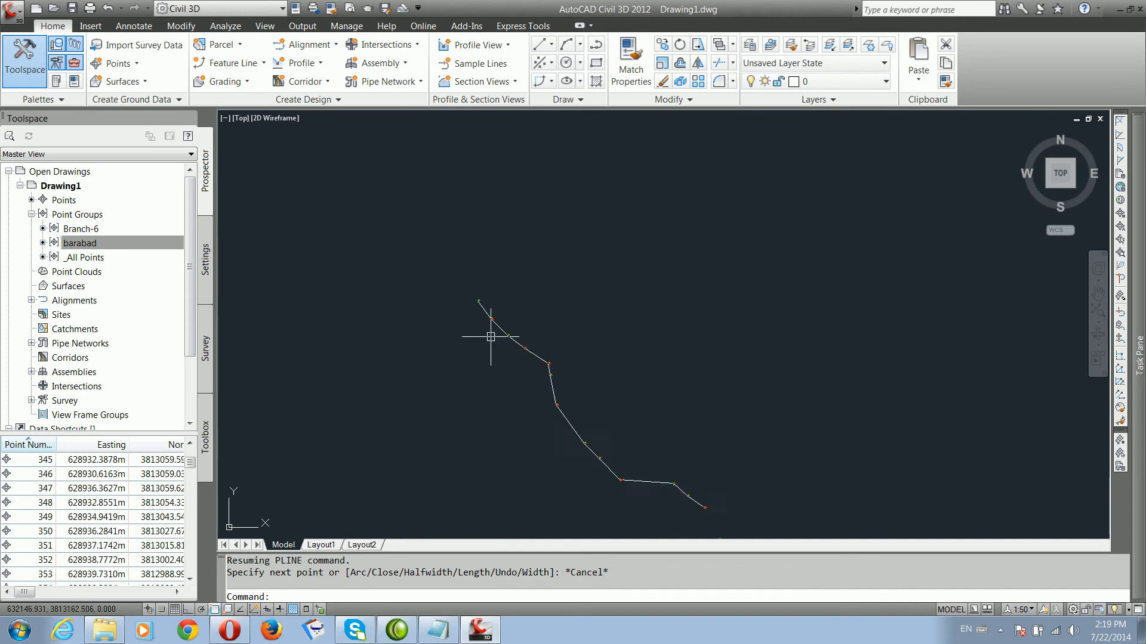
scroll(468, 303, "down", 5)
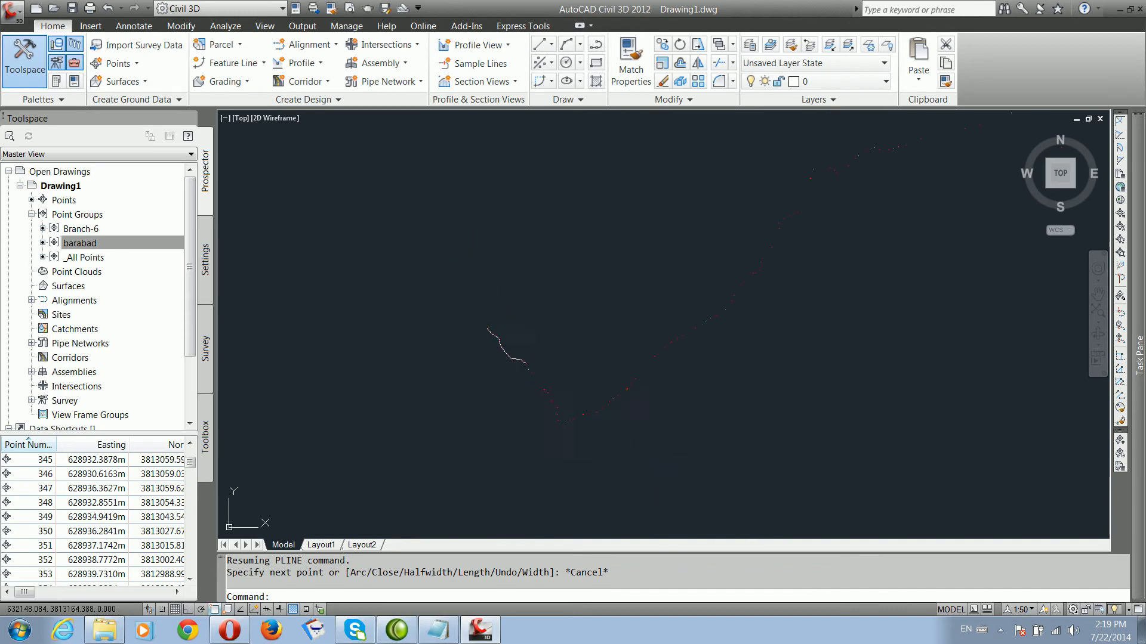
middle_click_drag(666, 389, 716, 327)
scroll(716, 327, "down", 2)
scroll(589, 332, "down", 2)
middle_click_drag(581, 356, 597, 338)
scroll(604, 323, "down", 2)
scroll(621, 317, "up", 4)
scroll(597, 322, "up", 6)
mouse_move(533, 297)
middle_mouse_down()
mouse_move(611, 371)
mouse_move(591, 346)
mouse_move(703, 416)
middle_mouse_up()
left_click_drag(703, 416, 573, 318)
scroll(574, 319, "down", 4)
scroll(627, 366, "up", 5)
scroll(594, 340, "down", 7)
scroll(594, 340, "down", 2)
scroll(540, 344, "up", 5)
scroll(536, 343, "up", 3)
scroll(595, 348, "down", 6)
middle_click_drag(708, 411, 583, 340)
scroll(644, 392, "down", 3)
middle_click_drag(685, 418, 550, 334)
scroll(559, 336, "down", 4)
middle_click_drag(635, 386, 561, 434)
scroll(728, 315, "up", 5)
scroll(733, 311, "up", 3)
scroll(506, 353, "down", 3)
mouse_move(542, 369)
middle_mouse_down()
mouse_move(550, 416)
mouse_move(596, 354)
middle_mouse_up()
Step: Set the barabad group's point style to Basic and its label style to Point#-Elevation-Description, and close the properties
right_click(68, 248)
left_click(259, 265)
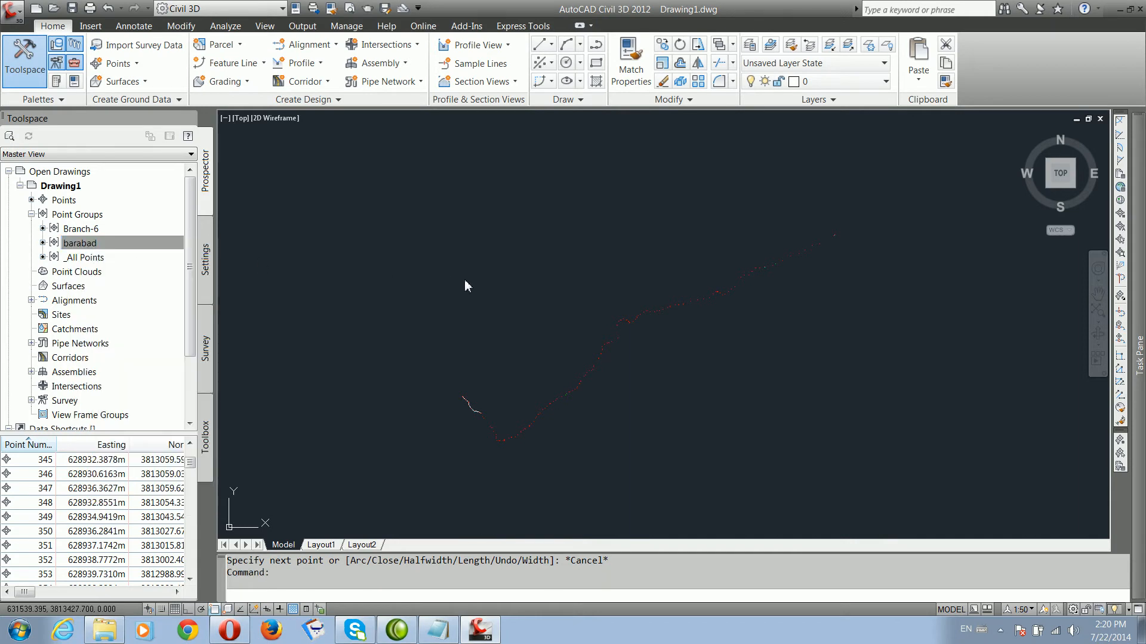
left_click(436, 337)
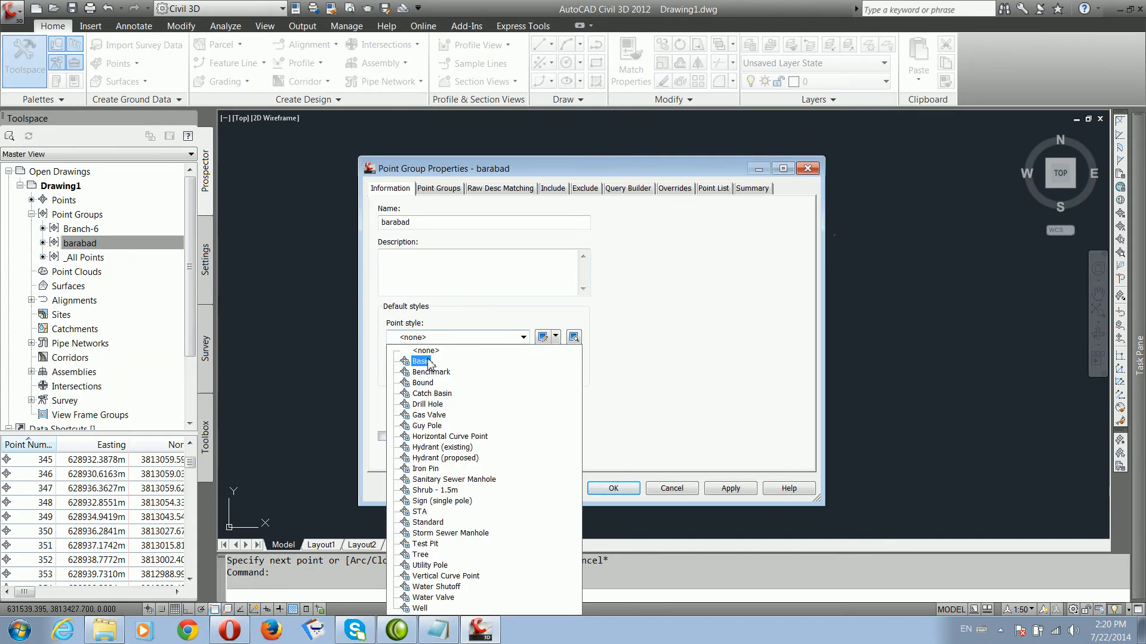
left_click(420, 362)
left_click(430, 371)
left_click(438, 462)
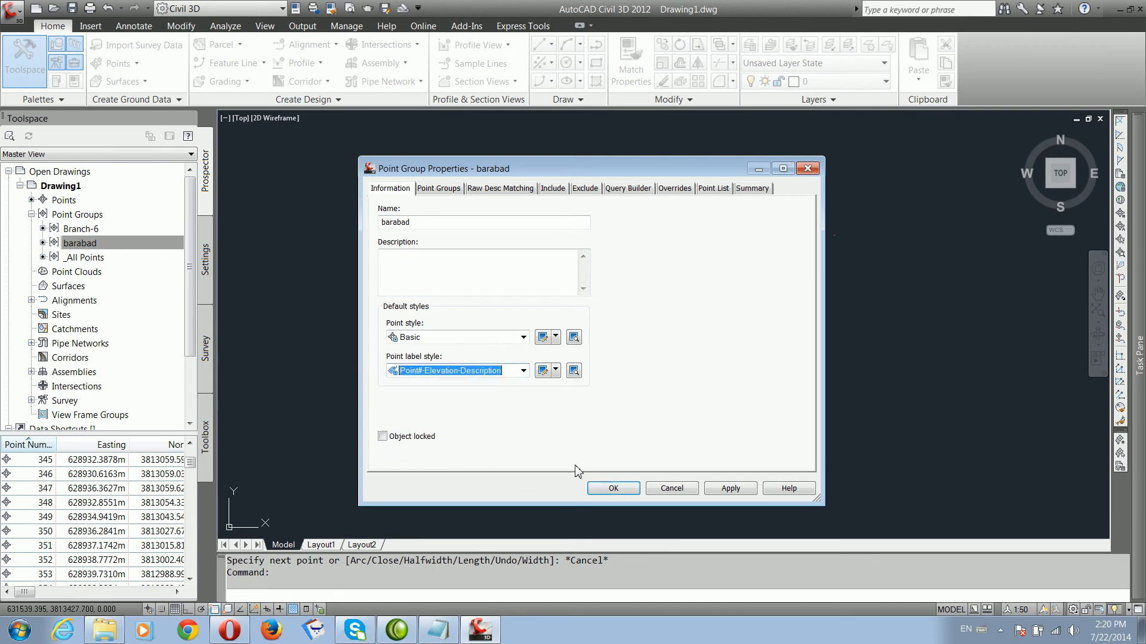
left_click(613, 488)
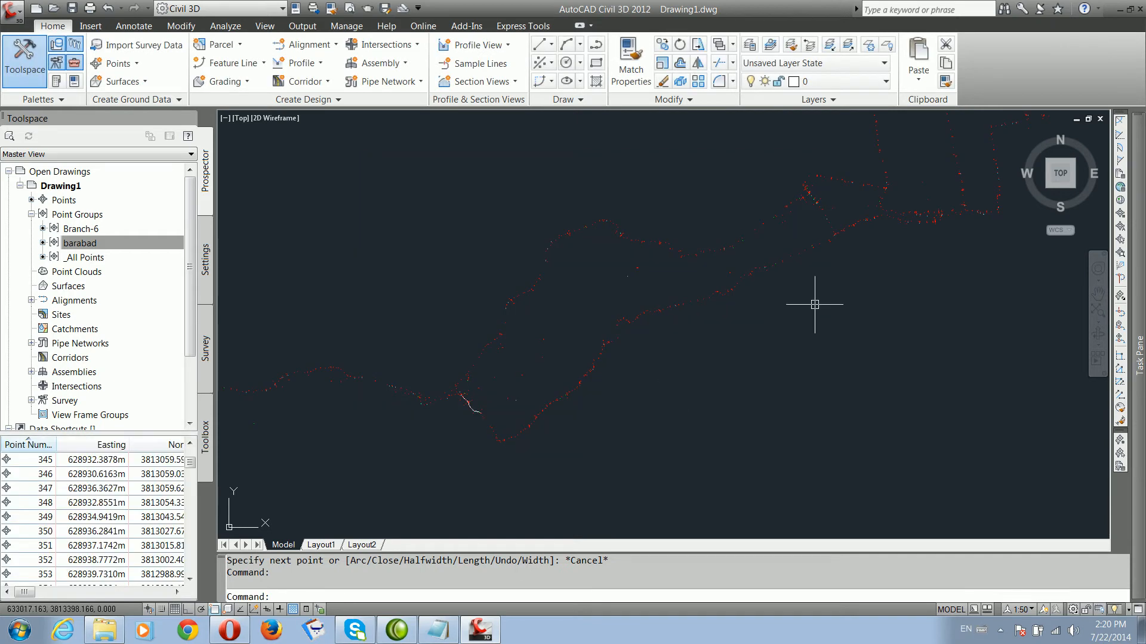
Step: Set the Branch-6 point group's point style to Well, keeping the Point#-Elevation-Description label style, and apply the properties
middle_click_drag(837, 294, 763, 380)
left_click(80, 229)
right_click(80, 230)
left_click(227, 290)
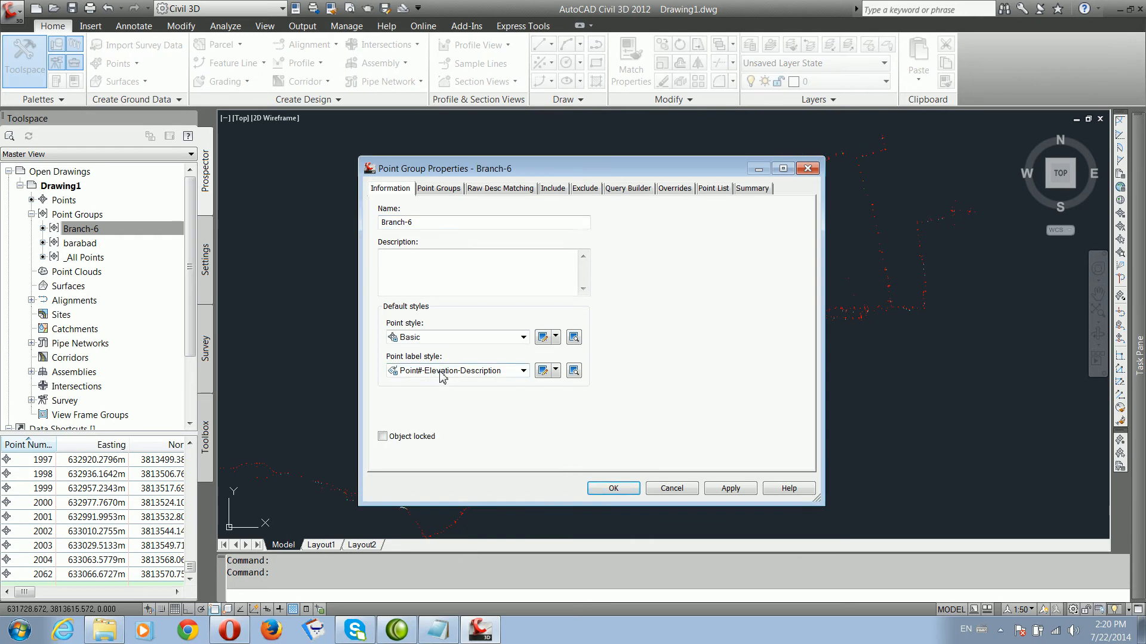
left_click(428, 338)
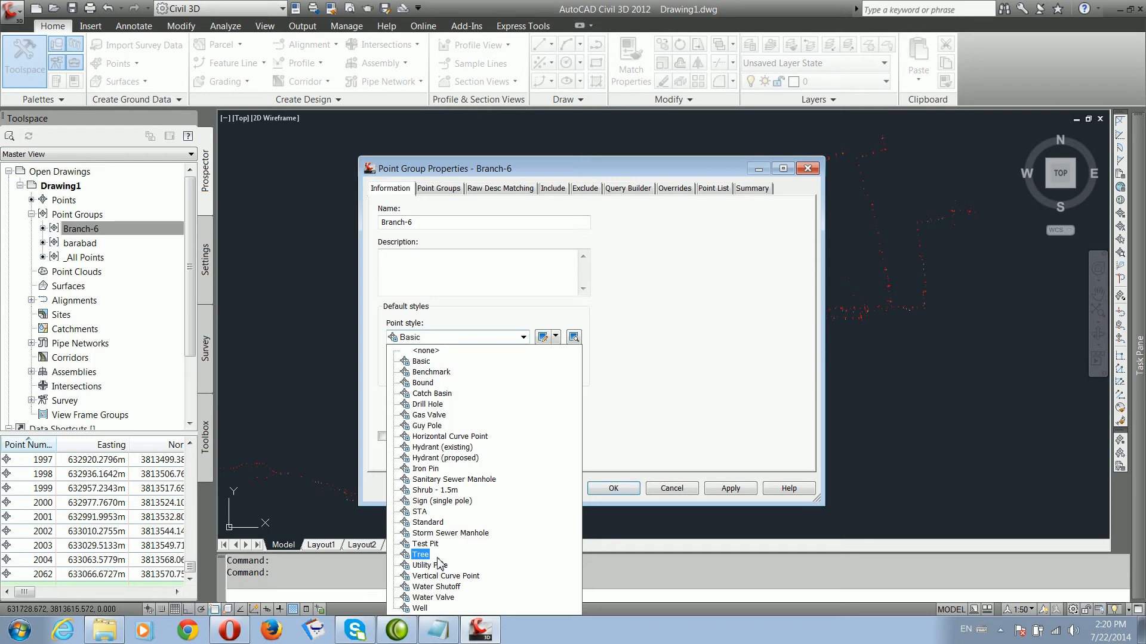
left_click(418, 608)
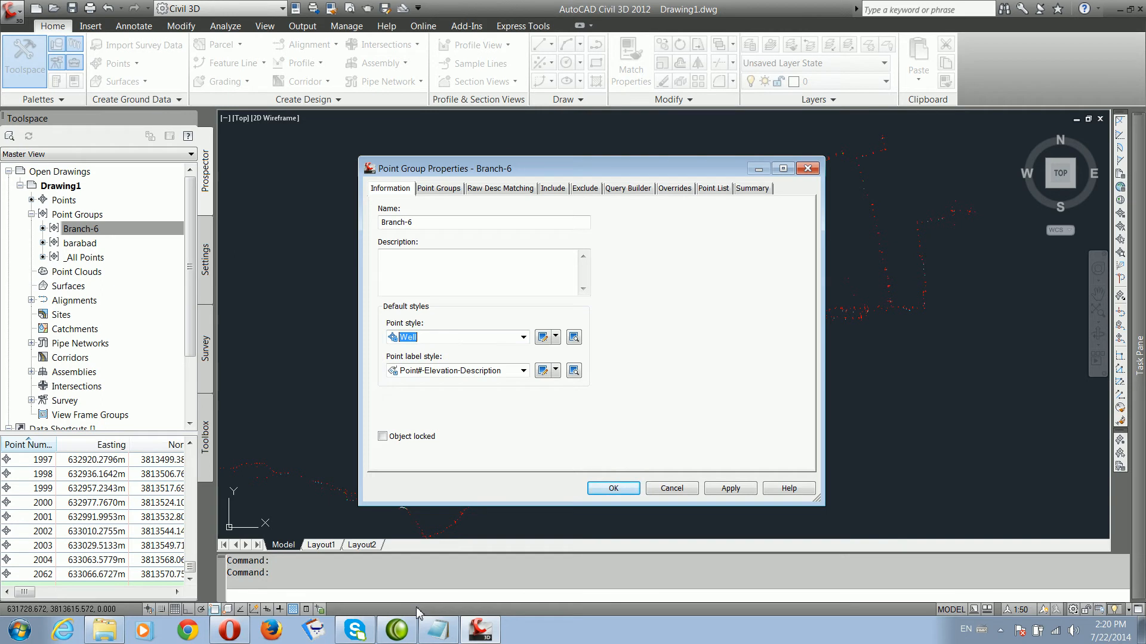
left_click(728, 497)
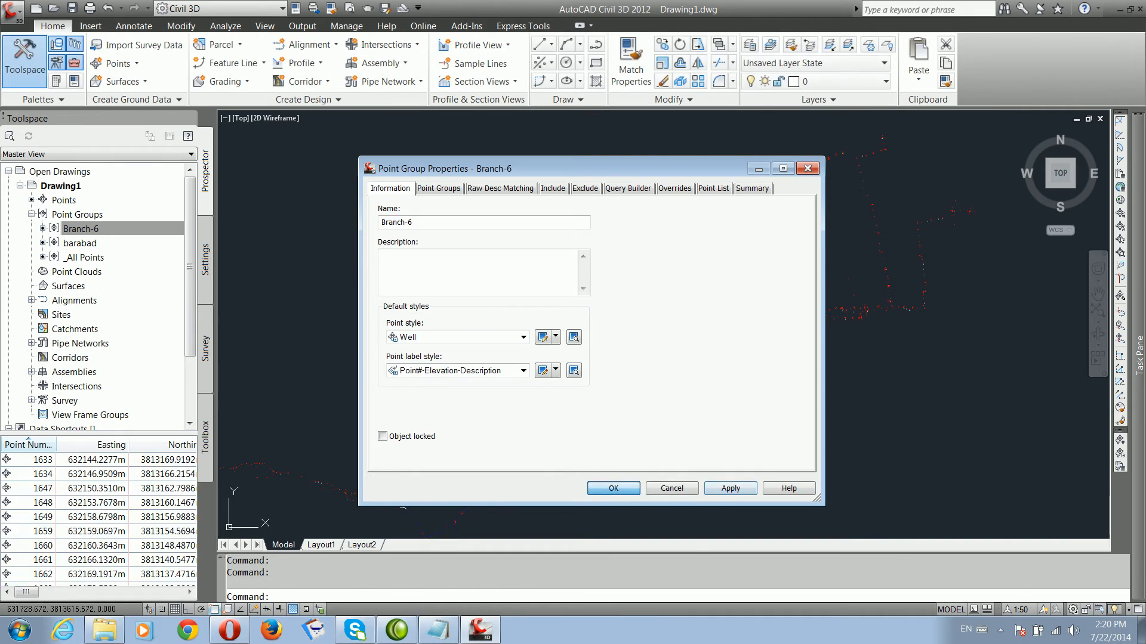
left_click(613, 489)
Step: Examine the markers and labels of the B6 points along the start of the polyline, around point 1633
middle_click_drag(583, 487, 674, 378)
scroll(481, 386, "up", 8)
middle_click_drag(510, 422, 515, 356)
middle_click_drag(604, 459, 498, 317)
scroll(571, 380, "down", 3)
scroll(549, 342, "up", 7)
scroll(560, 375, "down", 5)
middle_click_drag(443, 290, 468, 333)
scroll(475, 307, "up", 10)
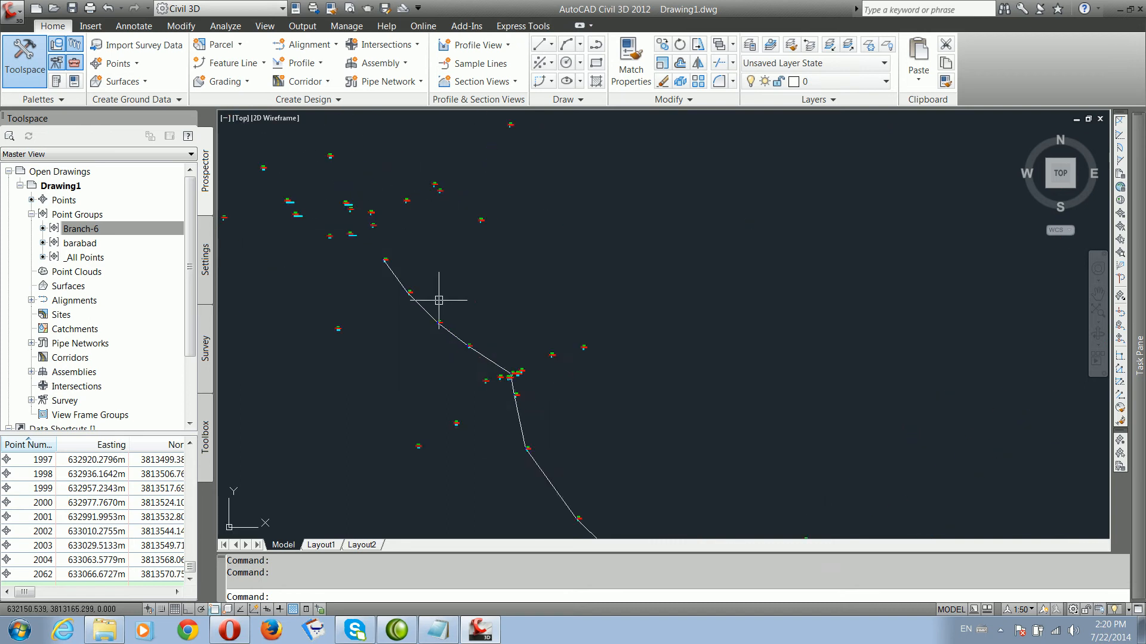
middle_click_drag(372, 179, 407, 272)
scroll(409, 257, "down", 12)
middle_click_drag(519, 400, 615, 423)
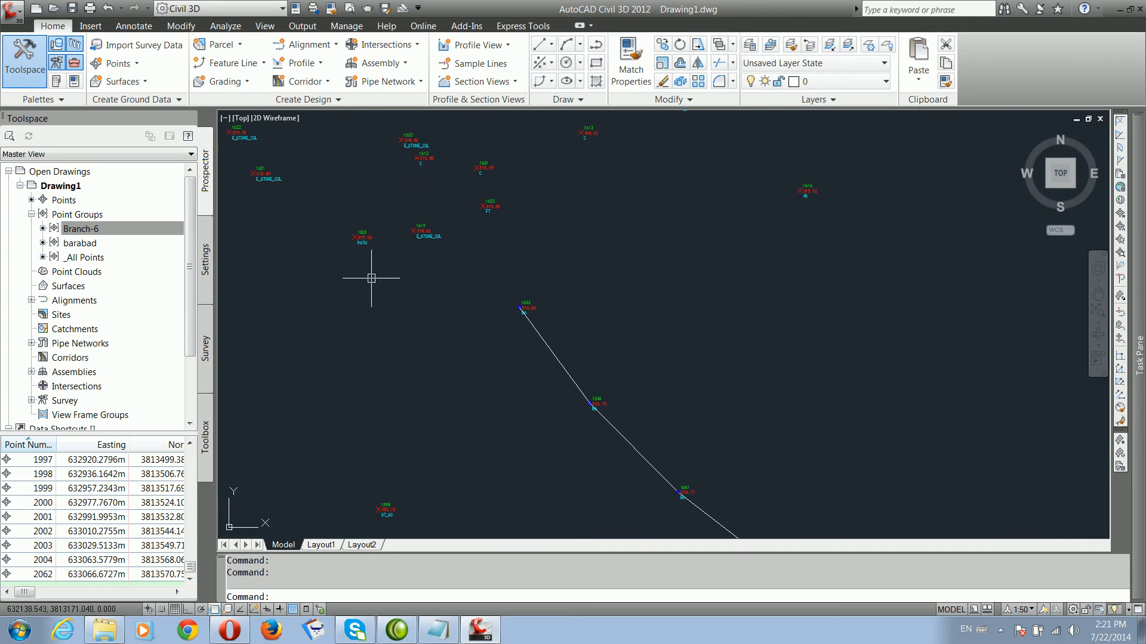
scroll(338, 245, "up", 6)
scroll(422, 274, "down", 5)
scroll(557, 289, "up", 10)
left_click(102, 229)
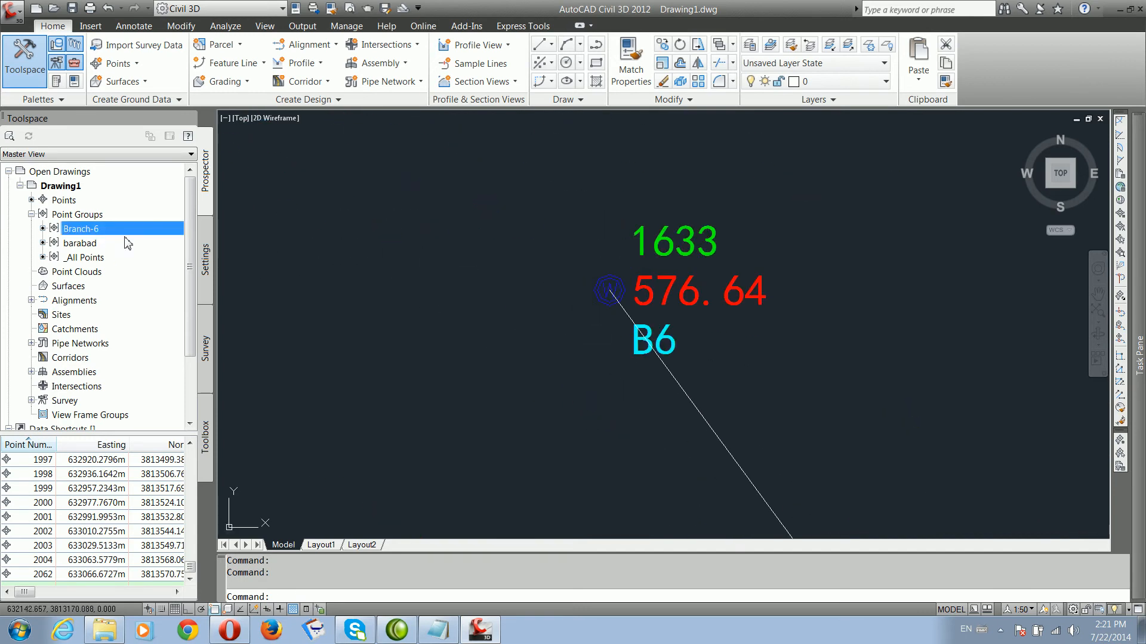
scroll(494, 286, "down", 2)
scroll(567, 302, "up", 3)
scroll(656, 376, "down", 3)
middle_click_drag(656, 376, 596, 328)
scroll(674, 445, "down", 2)
middle_click_drag(674, 444, 544, 301)
scroll(507, 258, "down", 10)
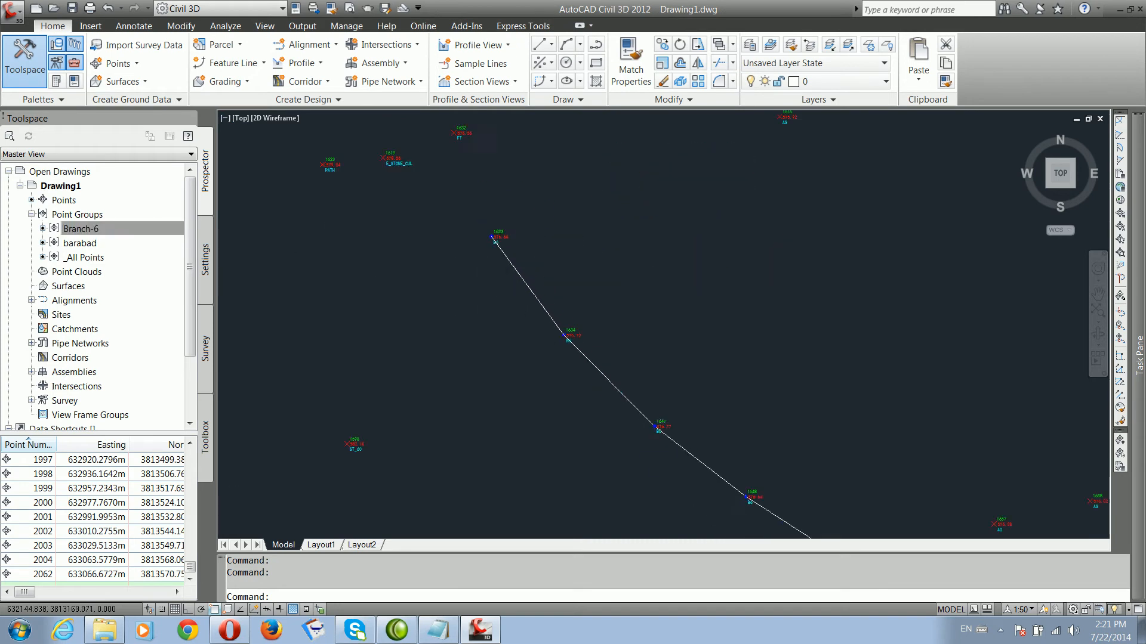
Step: Follow the Branch-6 points along the rest of the route and compare them with the surrounding survey points
middle_click_drag(661, 391, 475, 217)
scroll(571, 361, "up", 4)
scroll(591, 366, "up", 6)
scroll(597, 376, "down", 8)
scroll(644, 390, "down", 6)
middle_click_drag(796, 311, 642, 413)
mouse_move(805, 227)
middle_mouse_down()
mouse_move(673, 356)
mouse_move(603, 393)
middle_mouse_up()
scroll(642, 316, "up", 10)
scroll(645, 294, "down", 12)
middle_click_drag(746, 292, 648, 331)
middle_click_drag(648, 332, 668, 367)
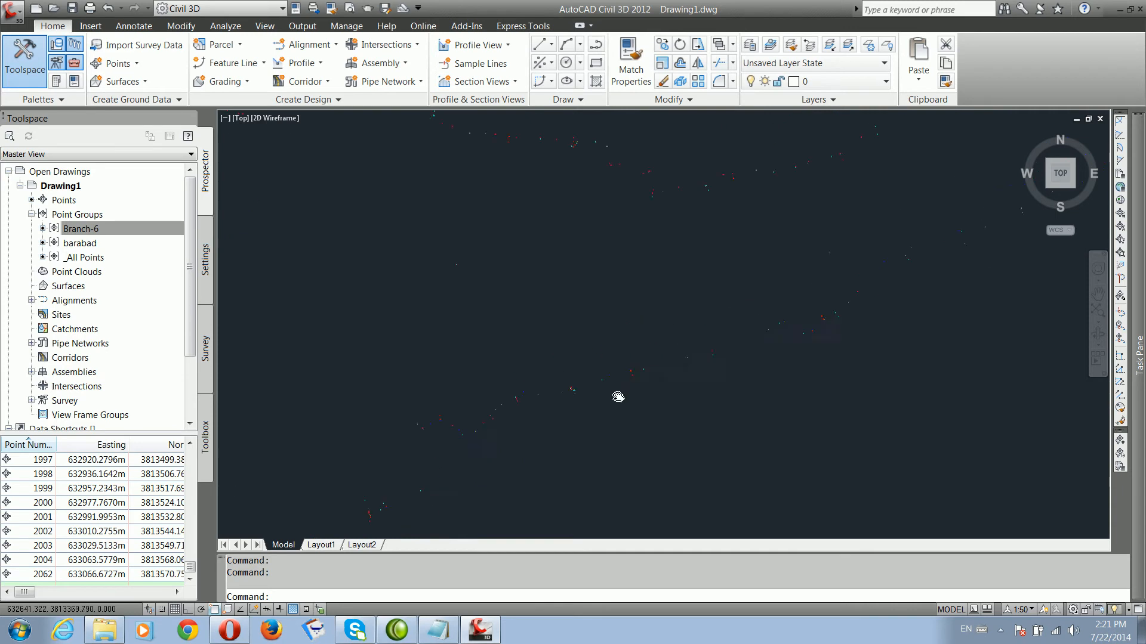
scroll(606, 287, "up", 6)
scroll(619, 277, "down", 8)
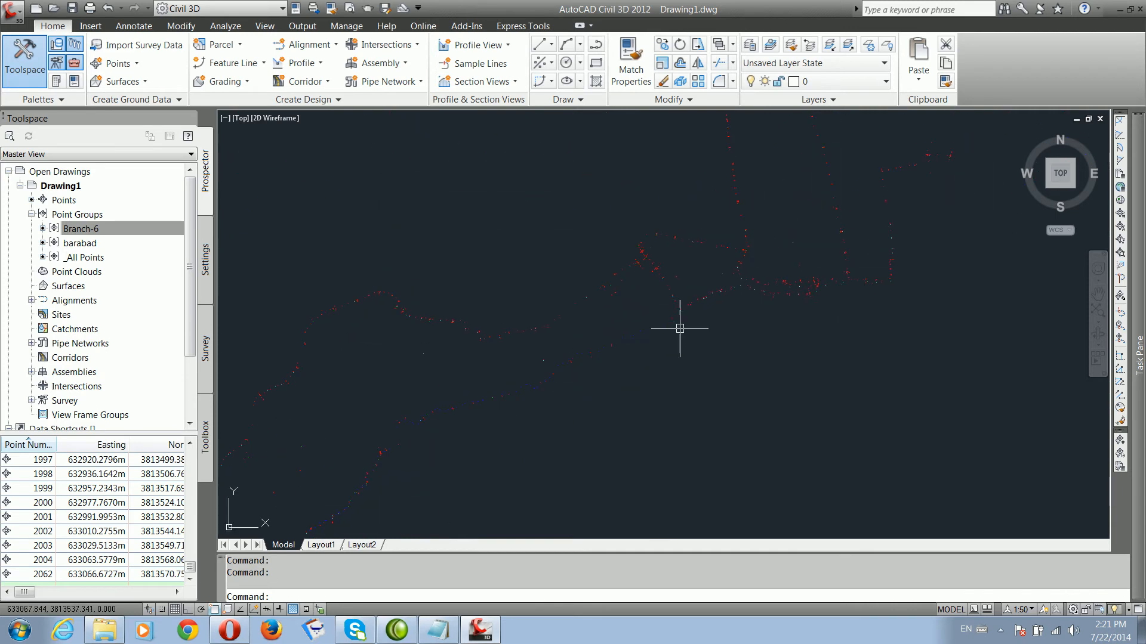
scroll(634, 339, "down", 5)
scroll(606, 337, "down", 4)
mouse_move(456, 375)
middle_mouse_down()
mouse_move(617, 335)
mouse_move(580, 360)
mouse_move(579, 338)
middle_mouse_up()
scroll(525, 318, "up", 6)
scroll(579, 338, "down", 2)
Step: Undo the recent view changes and the Branch-6 point group's property change
key("ctrl+z")
key("ctrl+z")
key("ctrl+z")
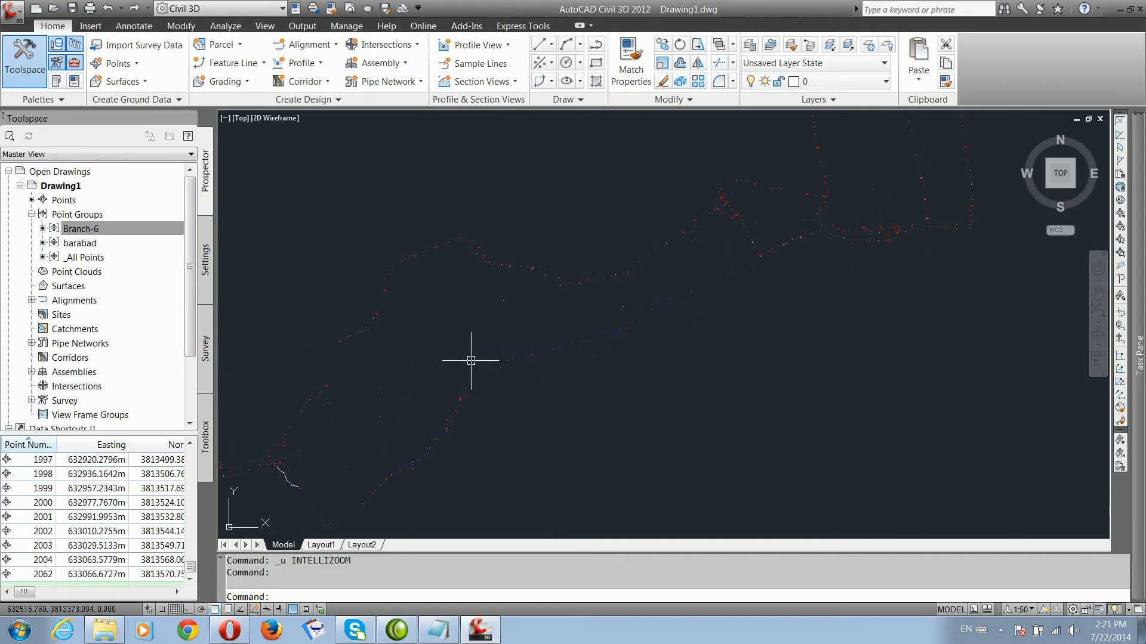
key("ctrl+z")
key("ctrl+z")
key("ctrl+z")
key("ctrl+z")
key("ctrl+z")
key("ctrl+z")
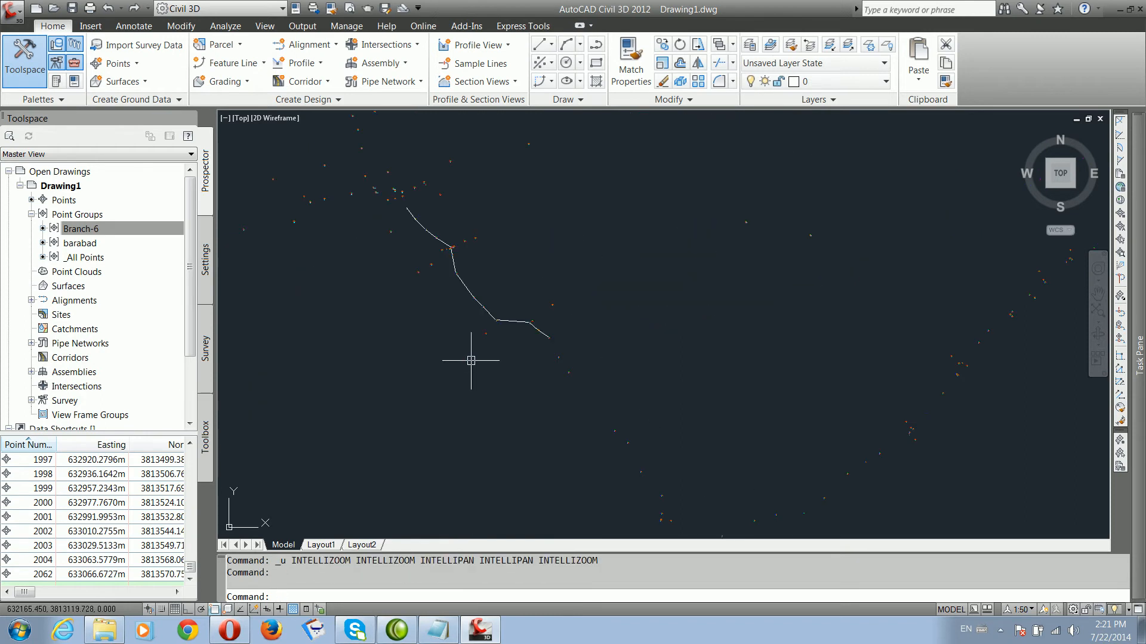
key("ctrl+z")
key("ctrl+z")
key("ctrl+z")
key("ctrl+z")
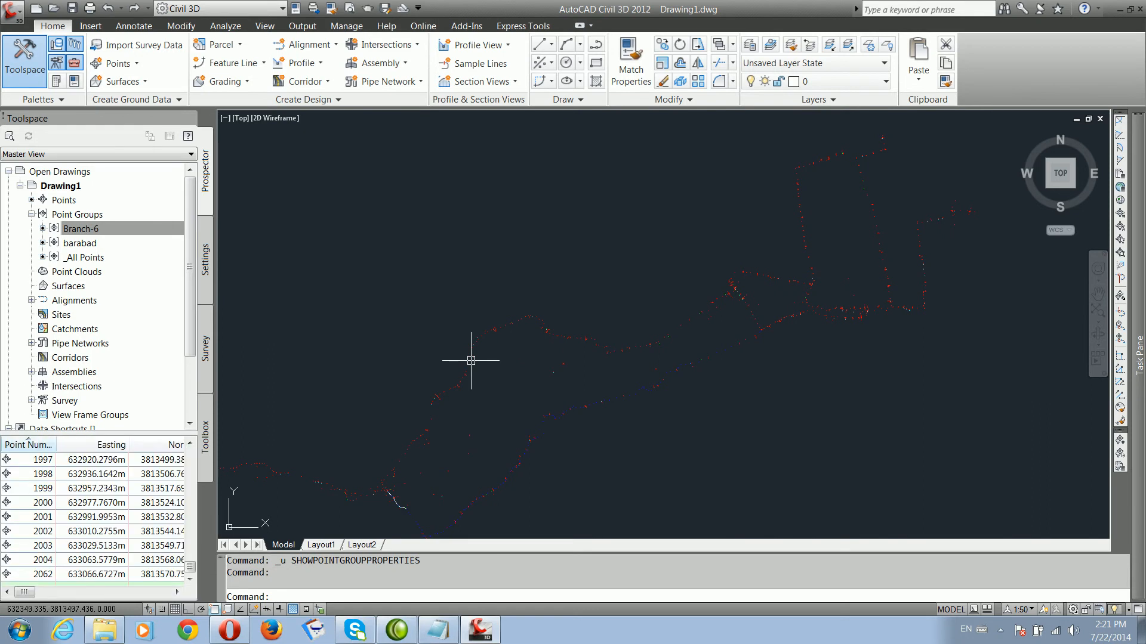
scroll(507, 404, "up", 3)
key("ctrl+z")
key("ctrl+z")
key("ctrl+z")
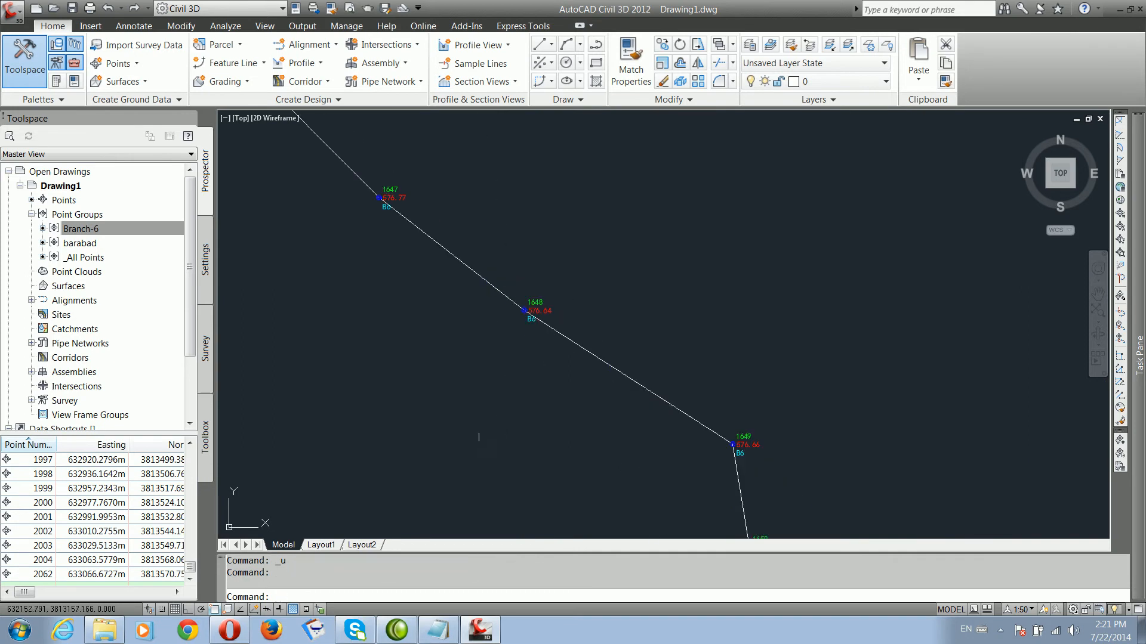
Step: Check the topic list in civil.txt in Notepad, and undo the earlier work in the drawing back past the polyline and the Branch-6 point group
left_click(438, 630)
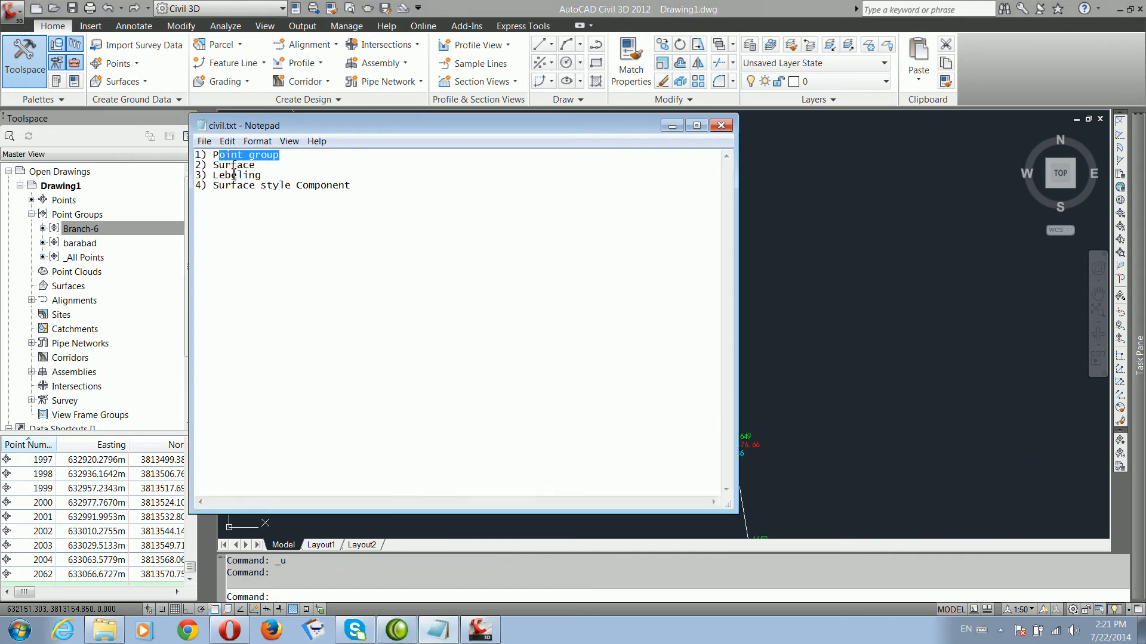
left_click(672, 125)
scroll(498, 429, "down", 6)
key("ctrl+z")
key("ctrl+z")
key("ctrl+z")
key("ctrl+z")
key("ctrl+z")
key("ctrl+z")
key("ctrl+z")
key("ctrl+z")
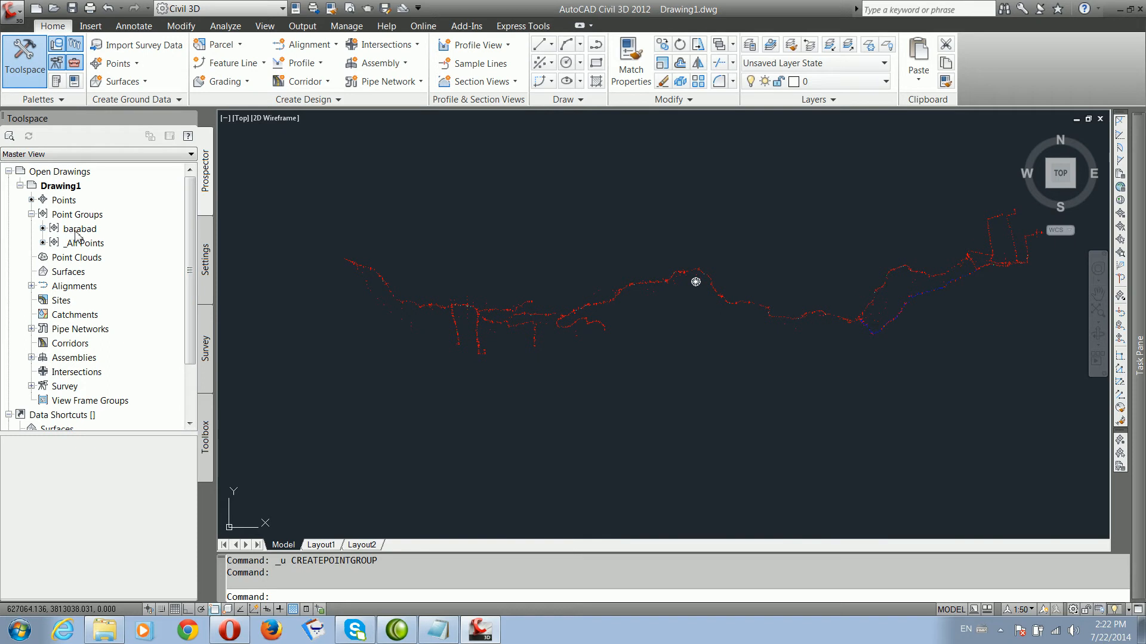
key("ctrl+z")
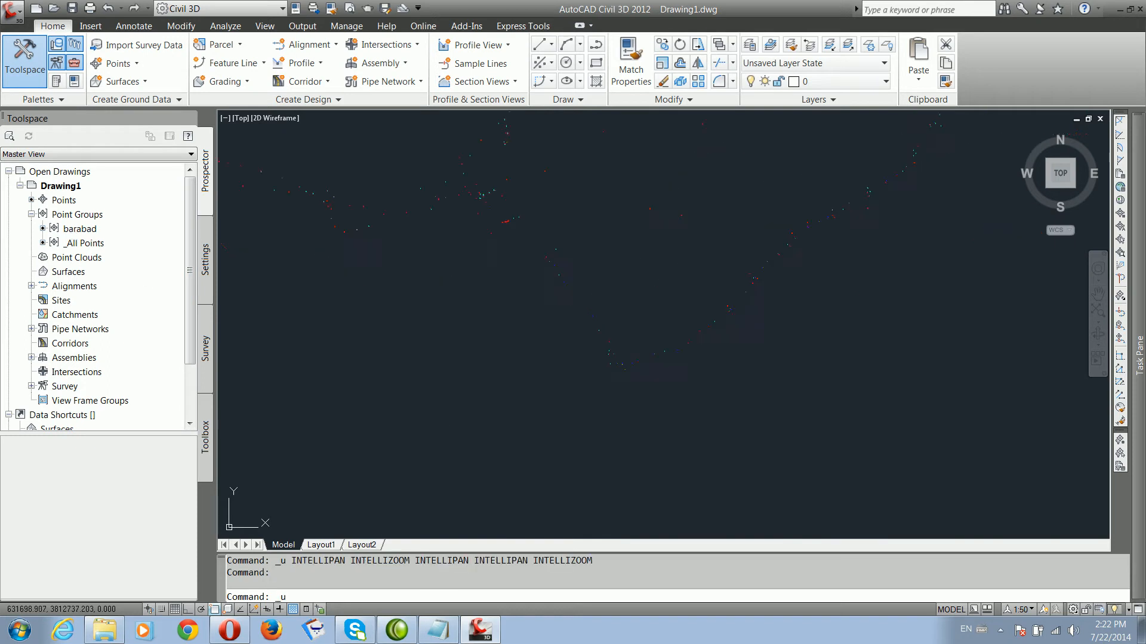
key("ctrl+z")
key("ctrl+z")
key("ctrl+z")
key("ctrl+z")
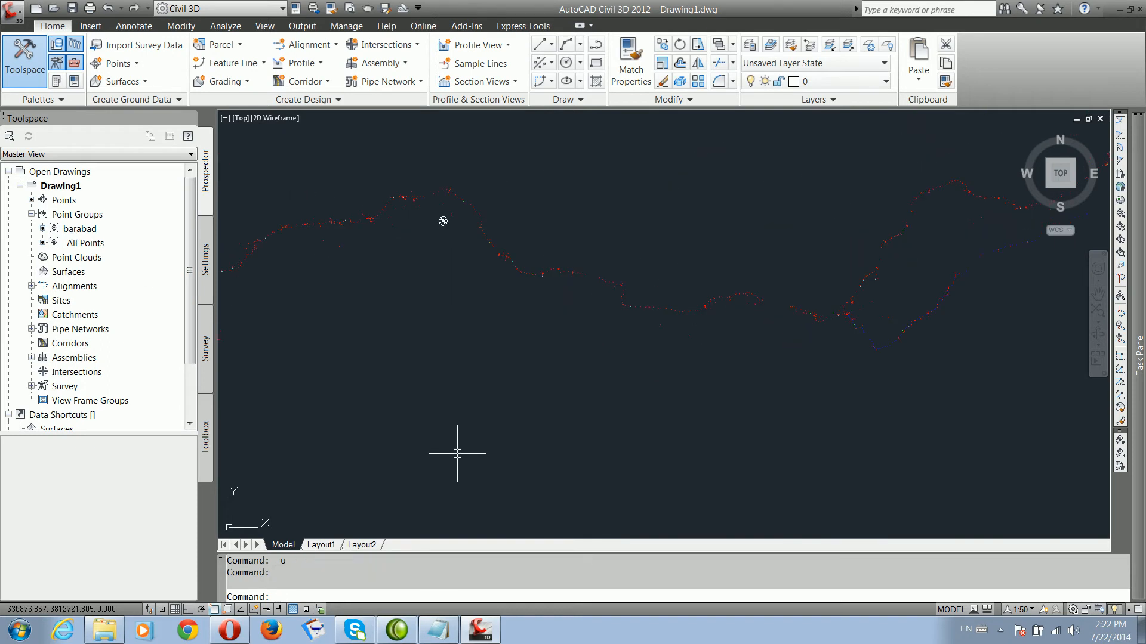
scroll(489, 428, "down", 5)
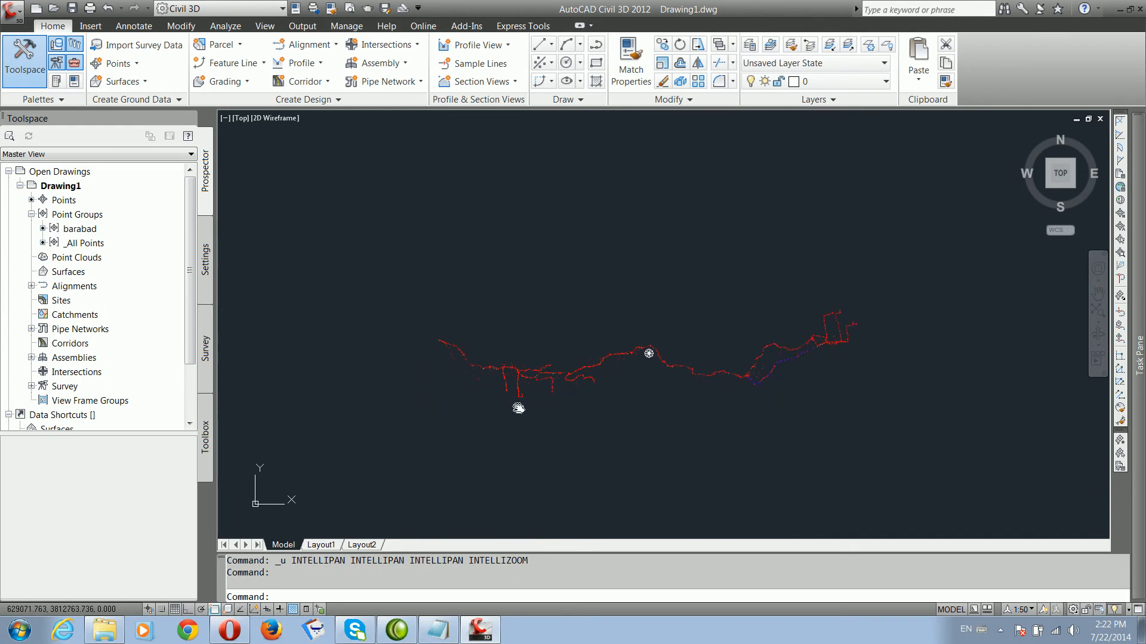
Step: Start creating a new TIN surface and review its name, description, style and render material properties
left_click(76, 273)
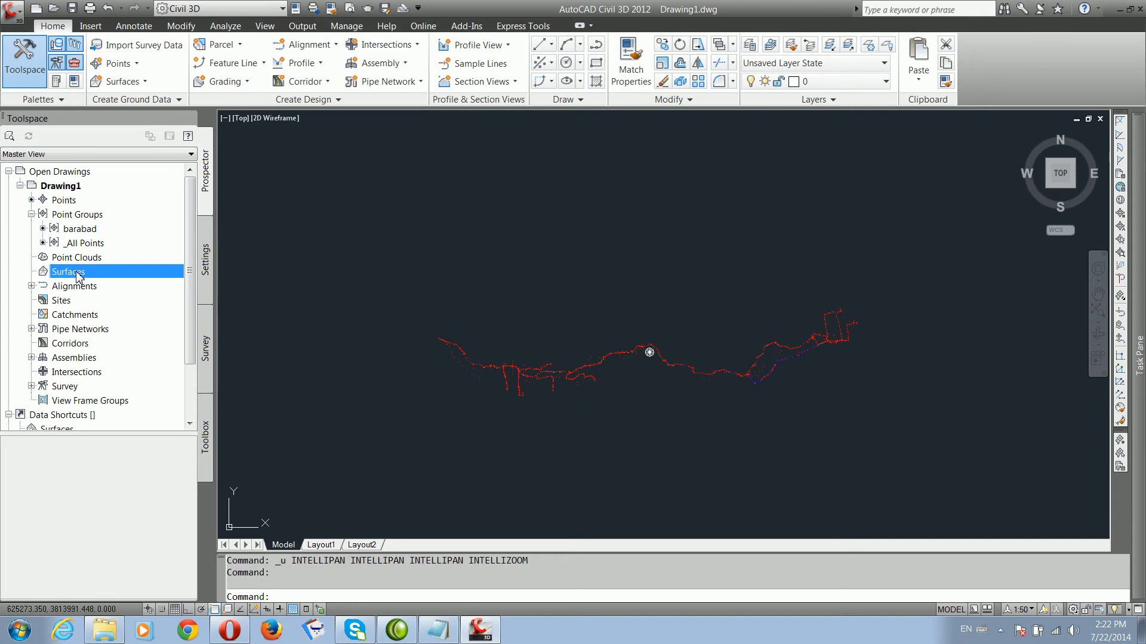
right_click(77, 276)
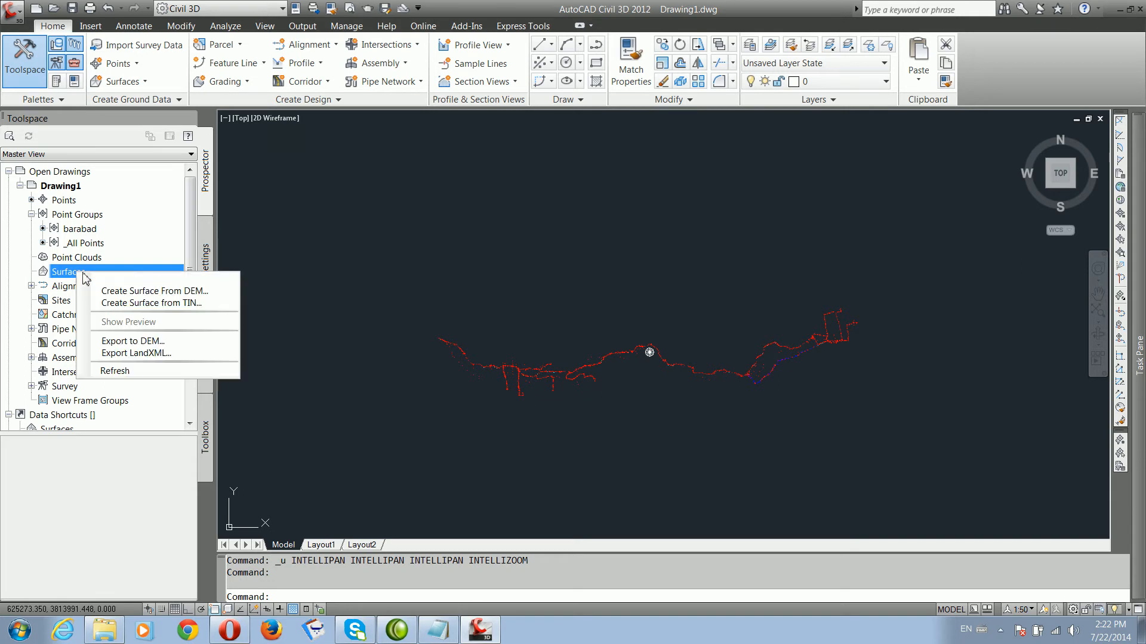
left_click(109, 279)
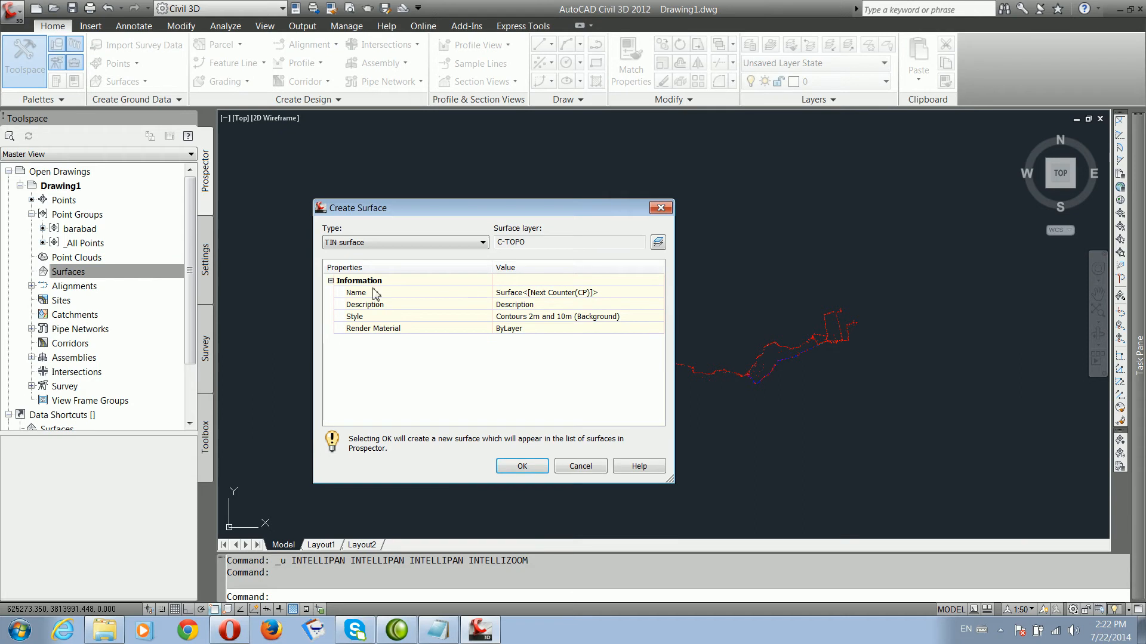
left_click_drag(383, 208, 381, 240)
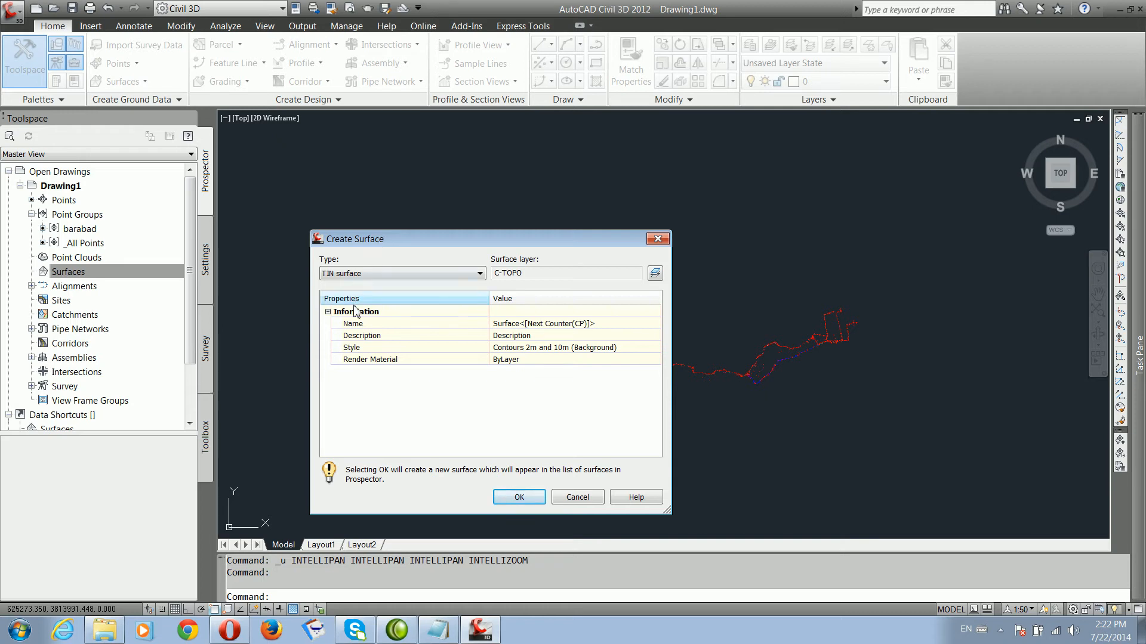
left_click(361, 327)
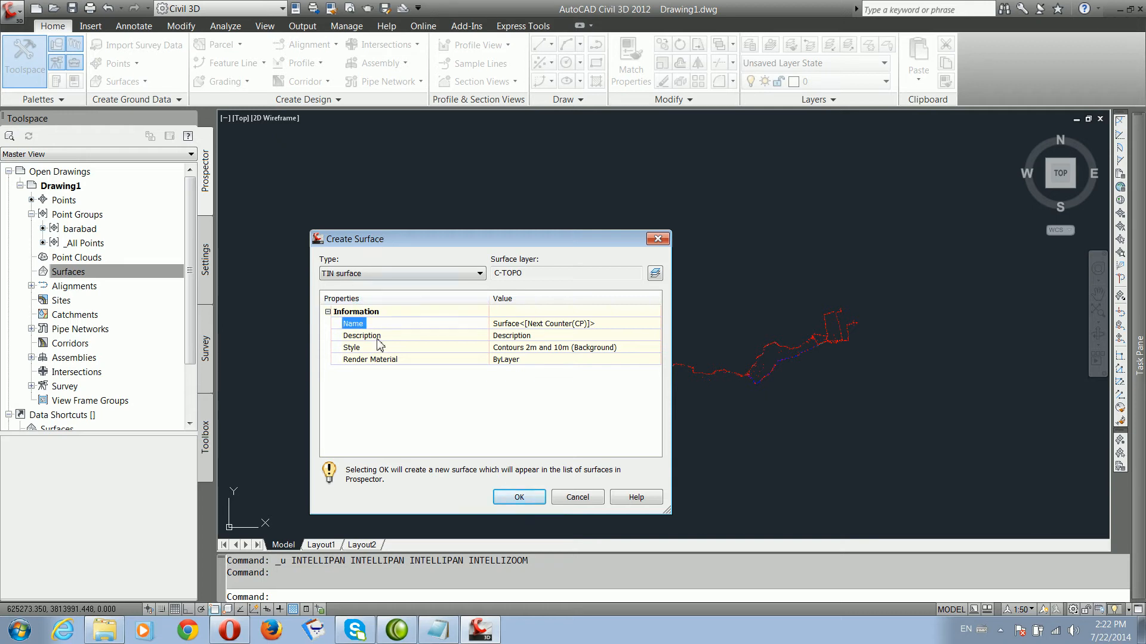
left_click(374, 338)
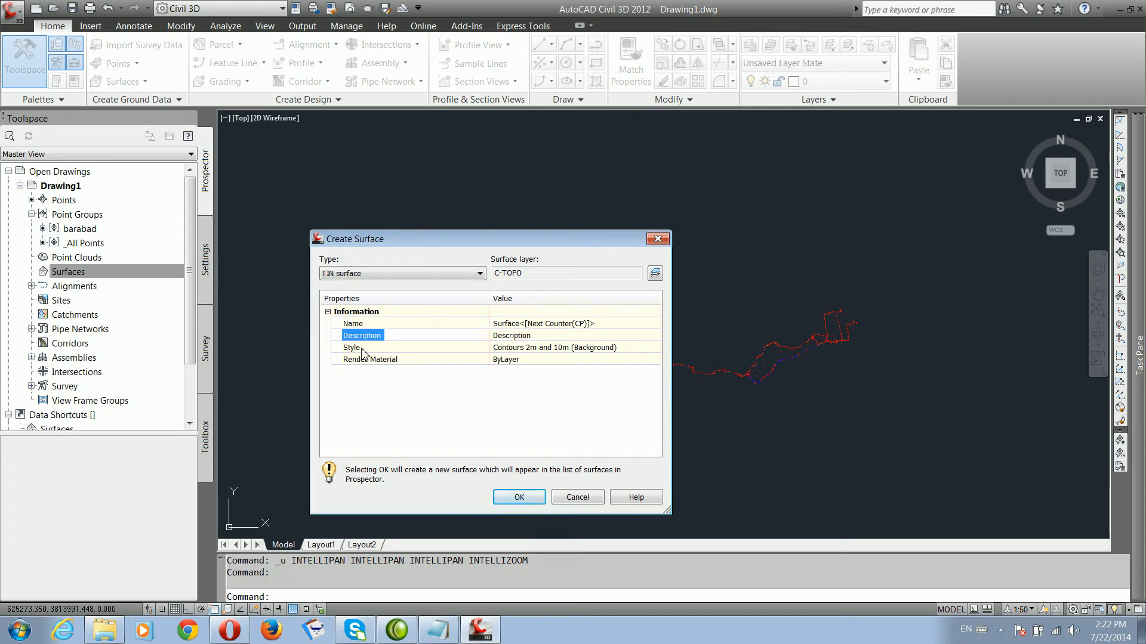
left_click(363, 349)
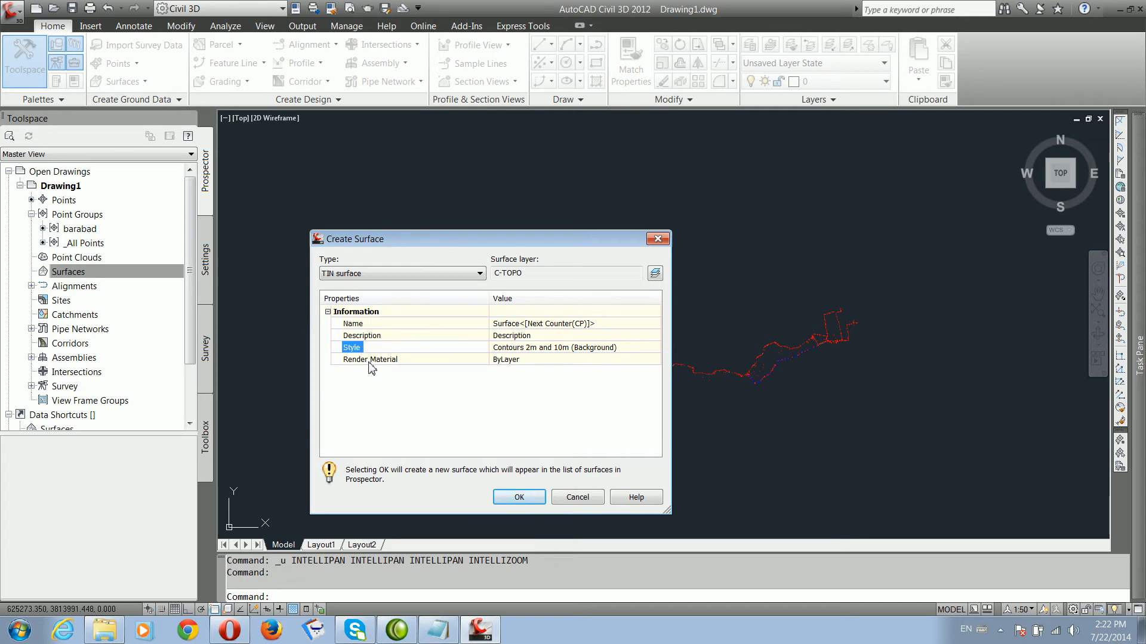
left_click(370, 360)
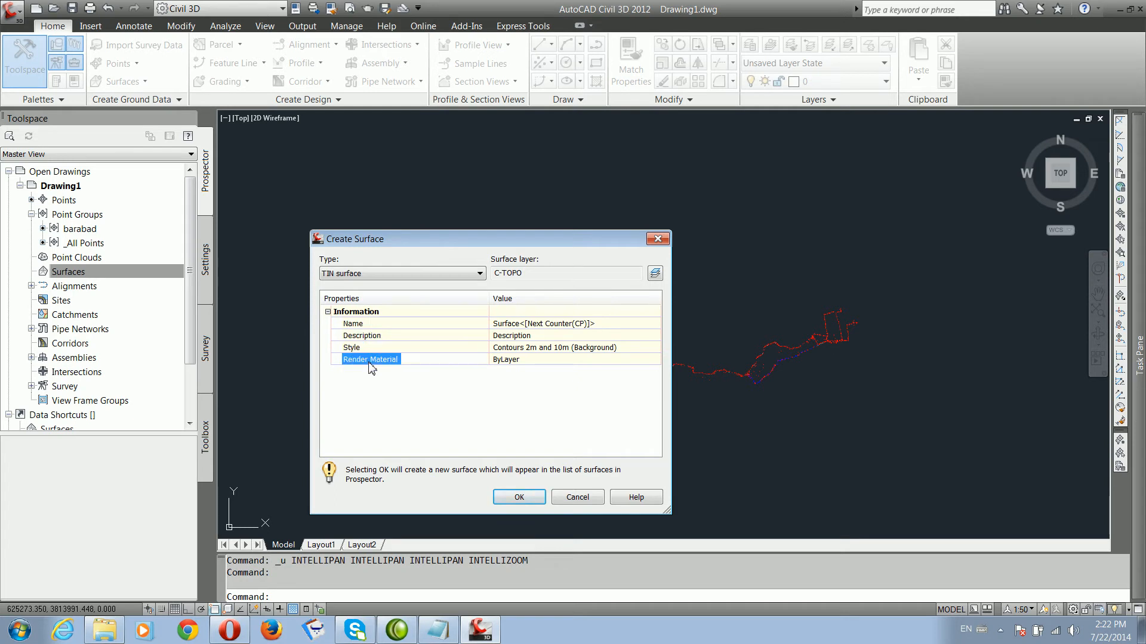
Step: Name the new surface "Bahrabad Surface" and enter the description "Its a flat area surface"
left_click(543, 322)
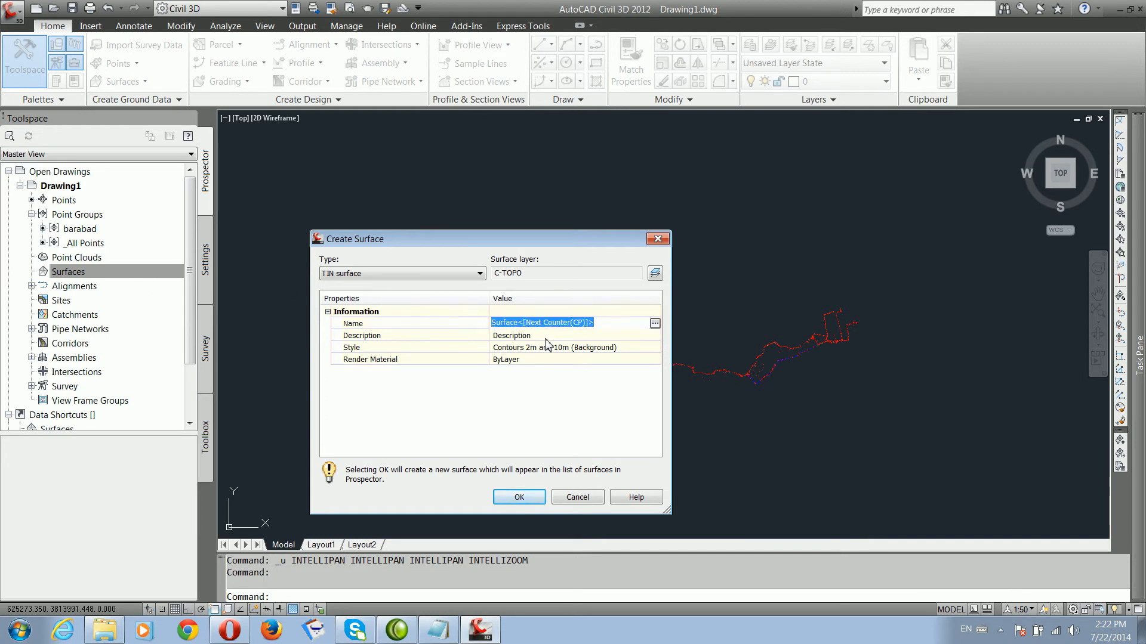
type("Bahrabad S")
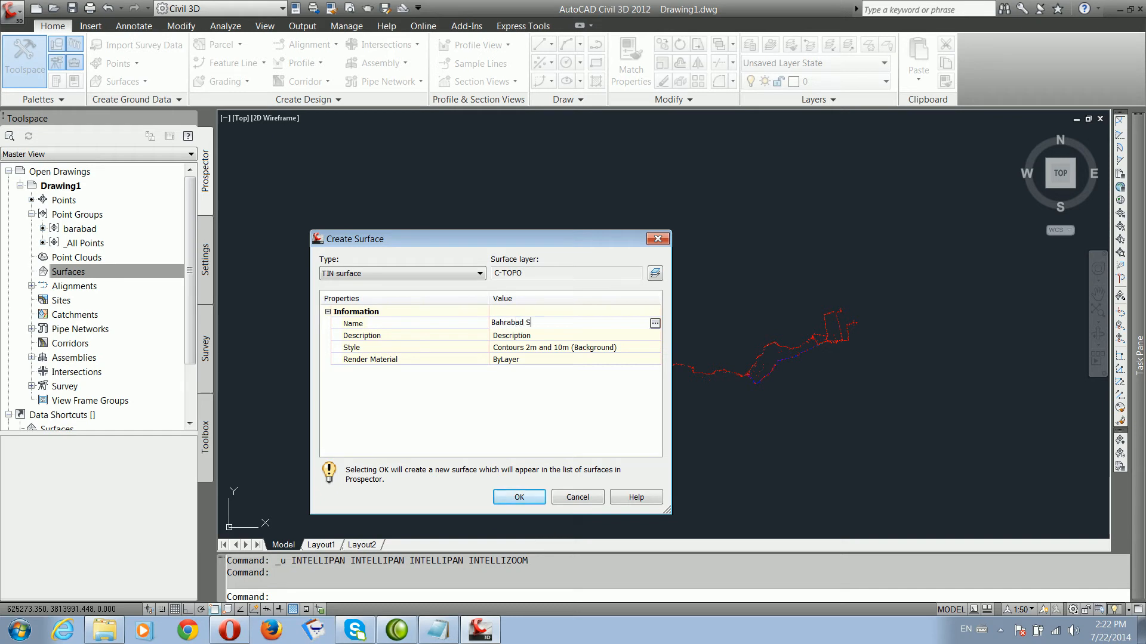
type("urface")
key("Return")
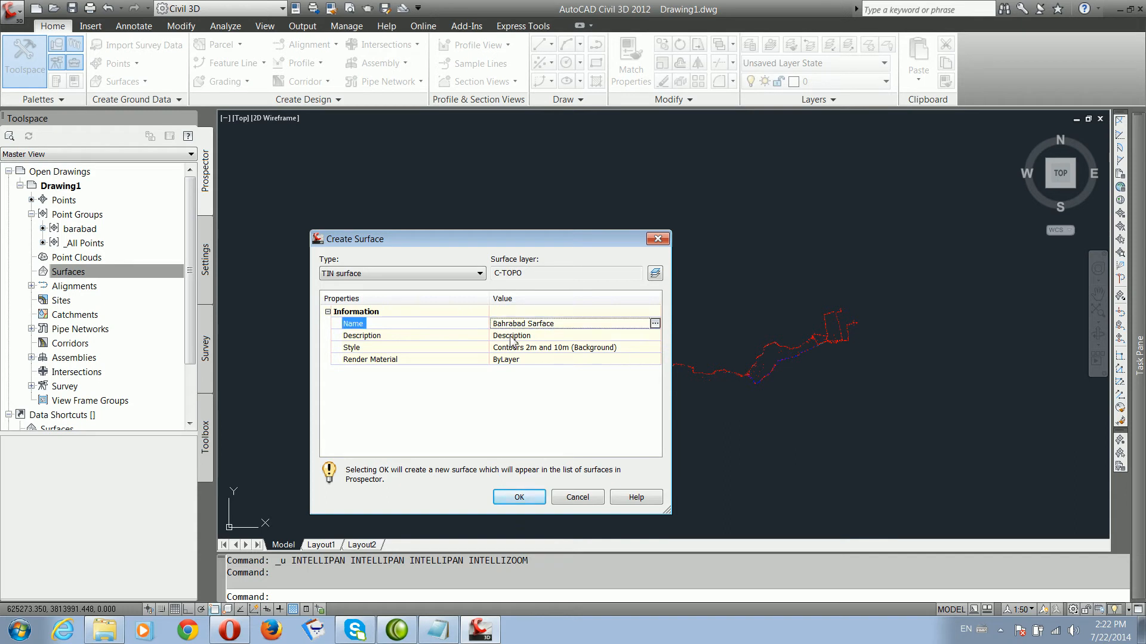
left_click(520, 336)
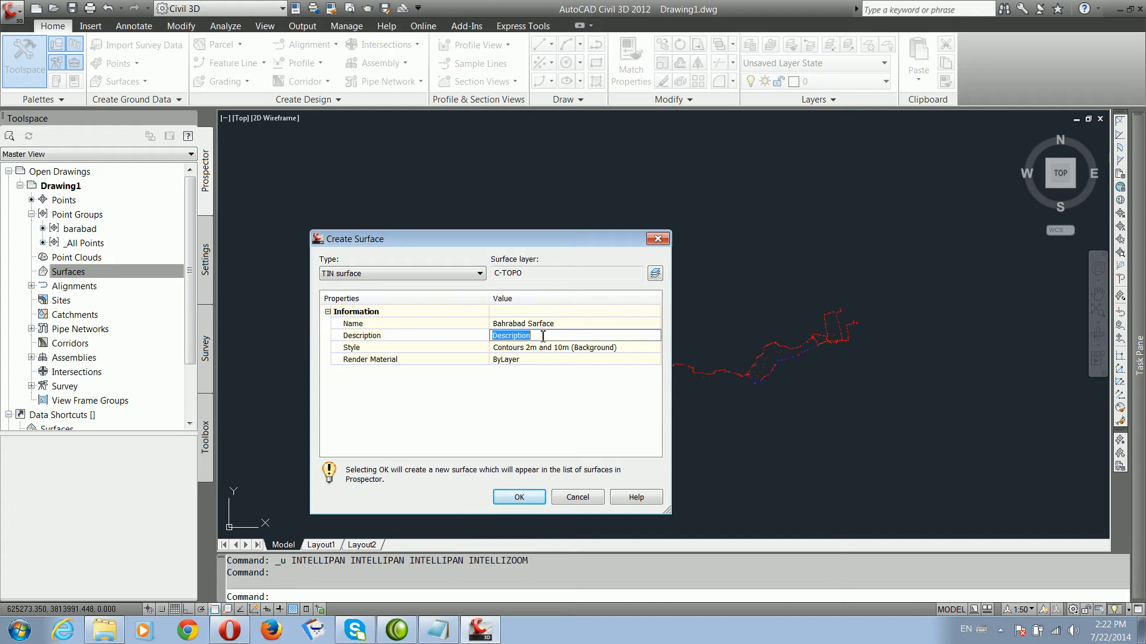
key("BackSpace")
left_click(537, 323)
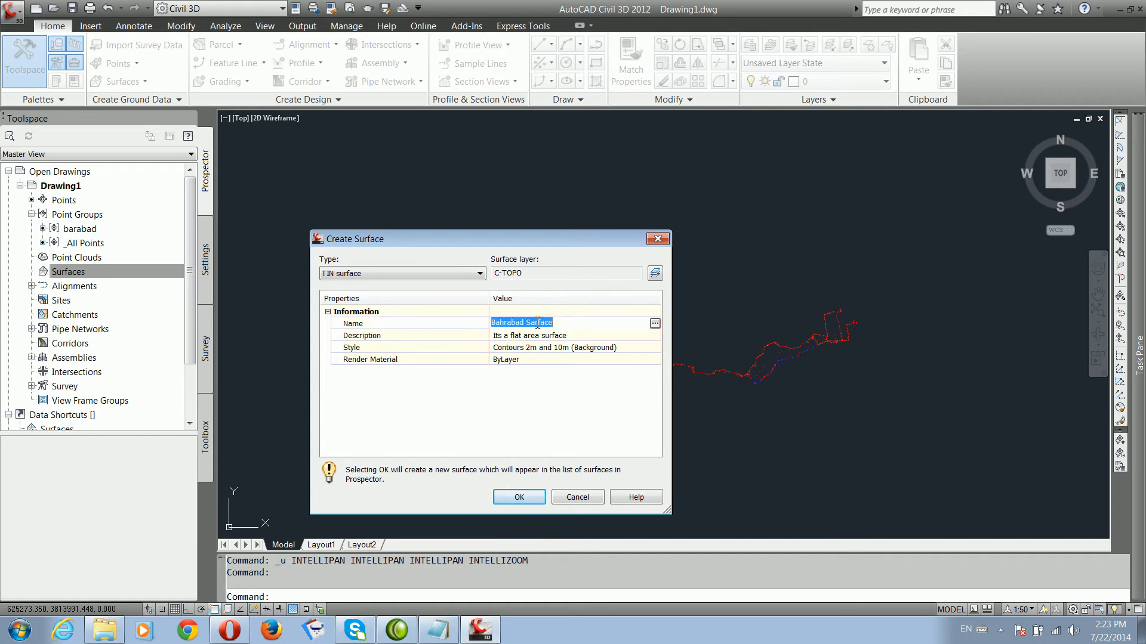
left_click(536, 326)
key("Return")
Step: Edit the new surface's Contours 2m and 10m (Background) style and set its minor contour interval to 0.3 m
left_click(595, 349)
left_click(655, 349)
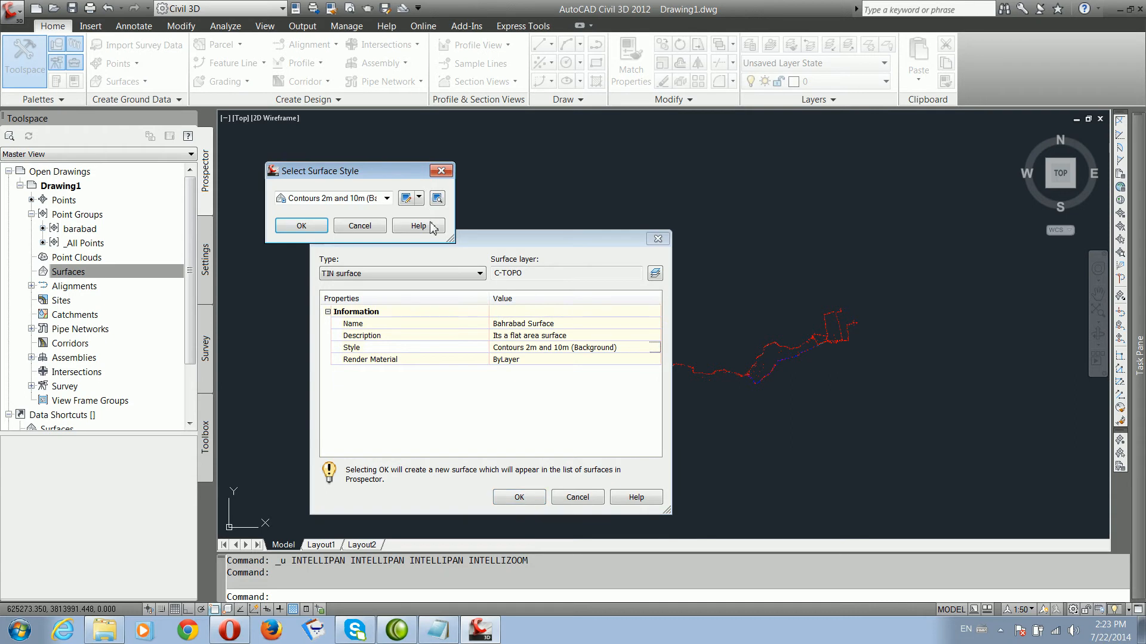
left_click(407, 199)
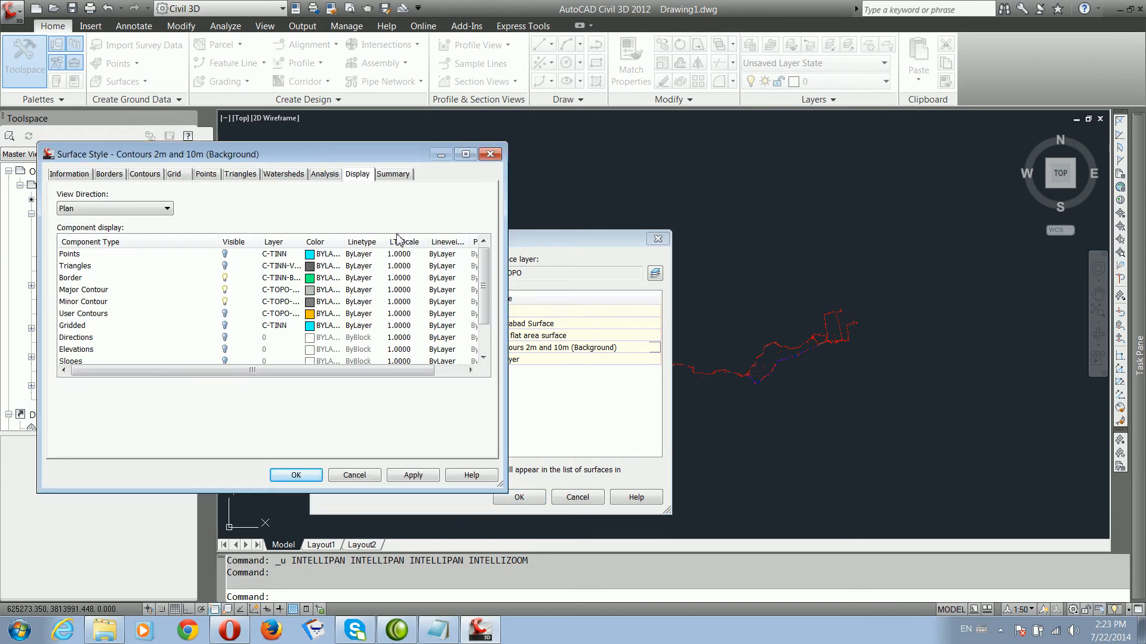
left_click_drag(238, 150, 380, 154)
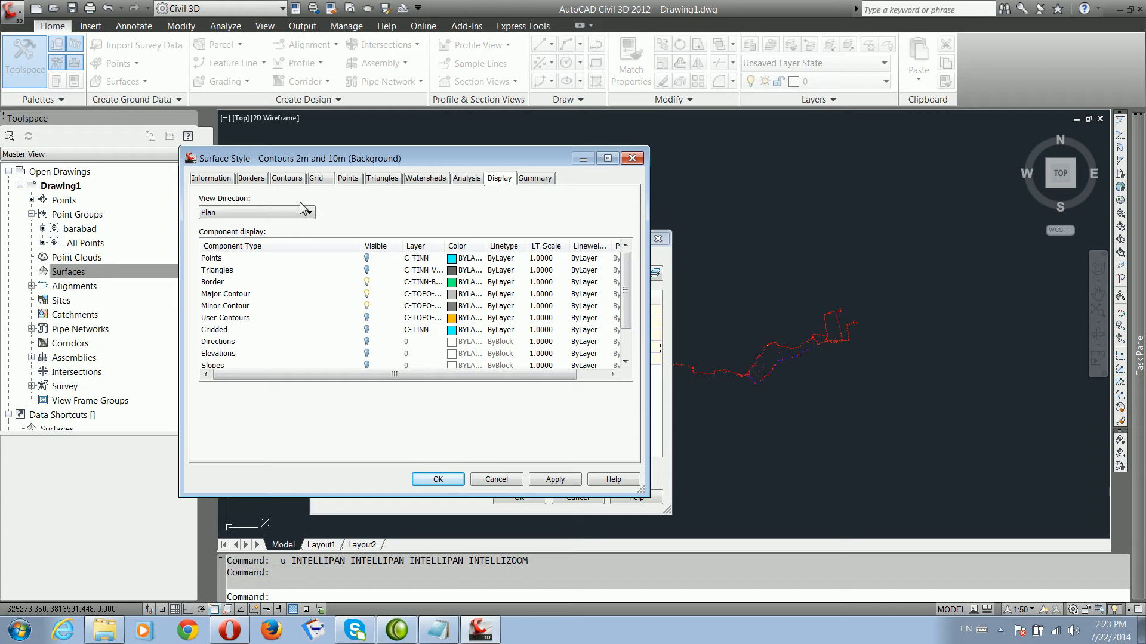
left_click(285, 179)
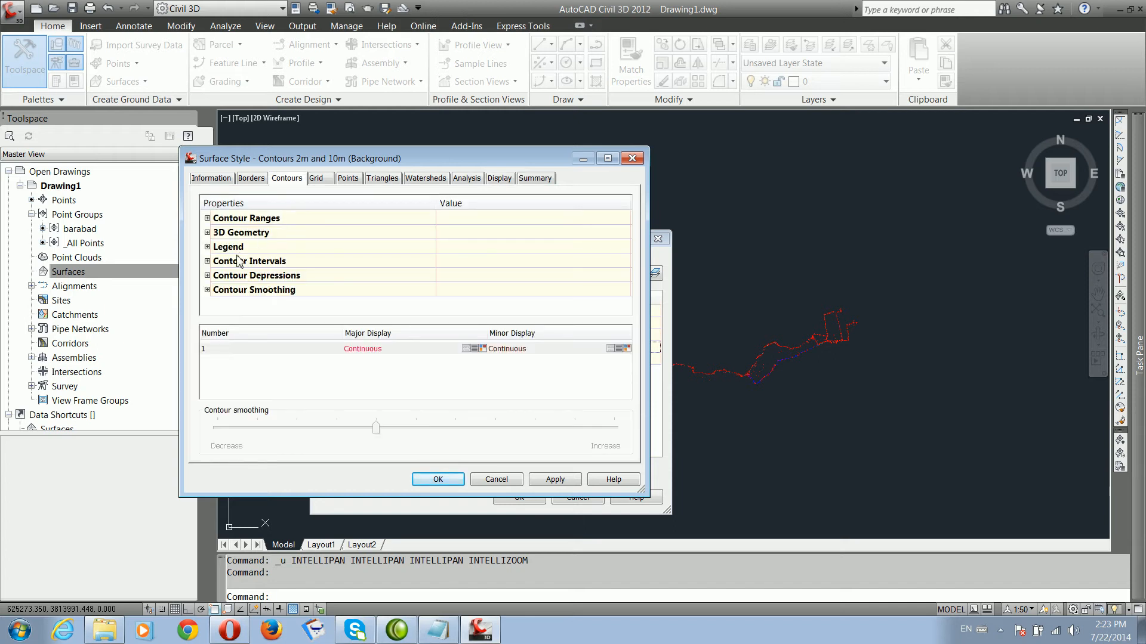
left_click(207, 275)
left_click(208, 275)
left_click(207, 260)
scroll(612, 262, "down", 1)
left_click(501, 275)
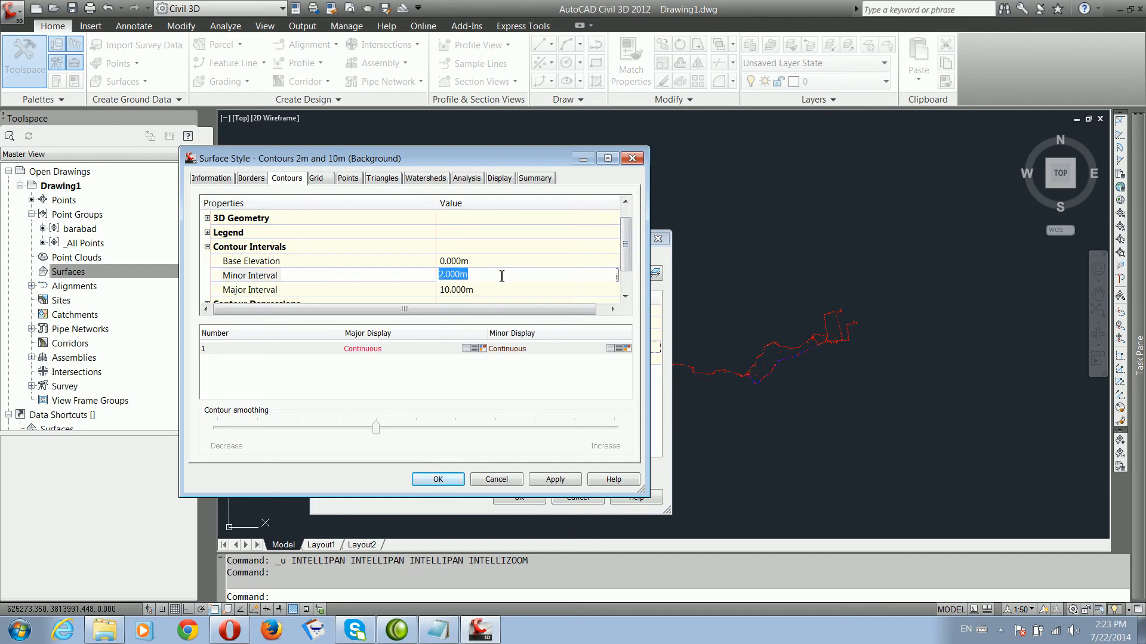
type("0.3")
left_click(504, 244)
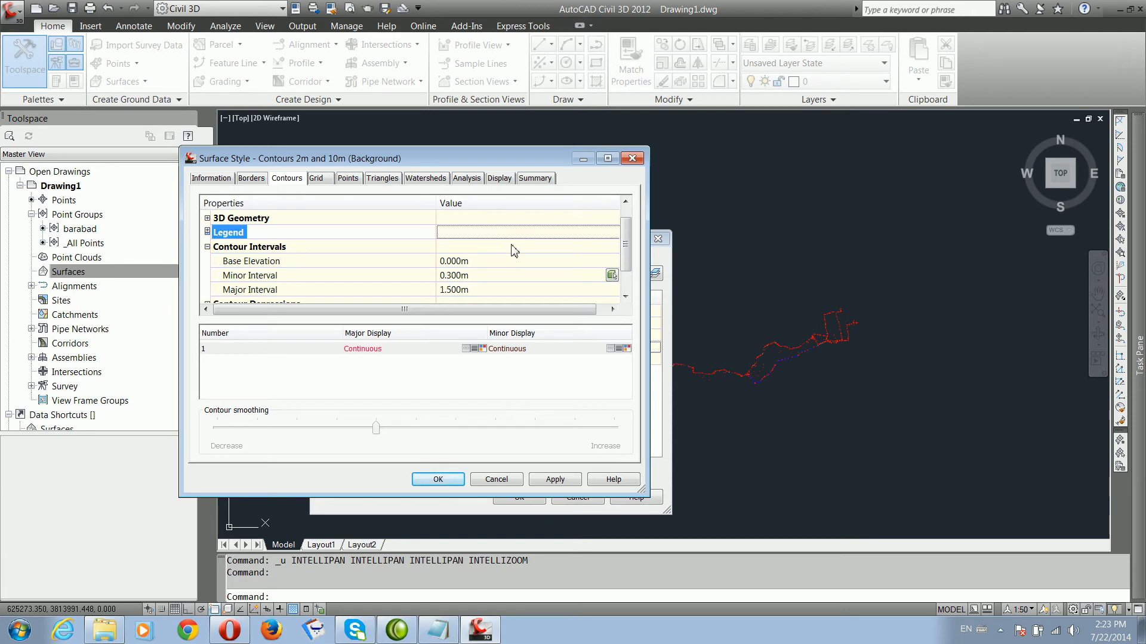
Step: Turn on contour smoothing in the surface style, raise the smoothing to its maximum and apply it
left_click_drag(630, 254, 629, 271)
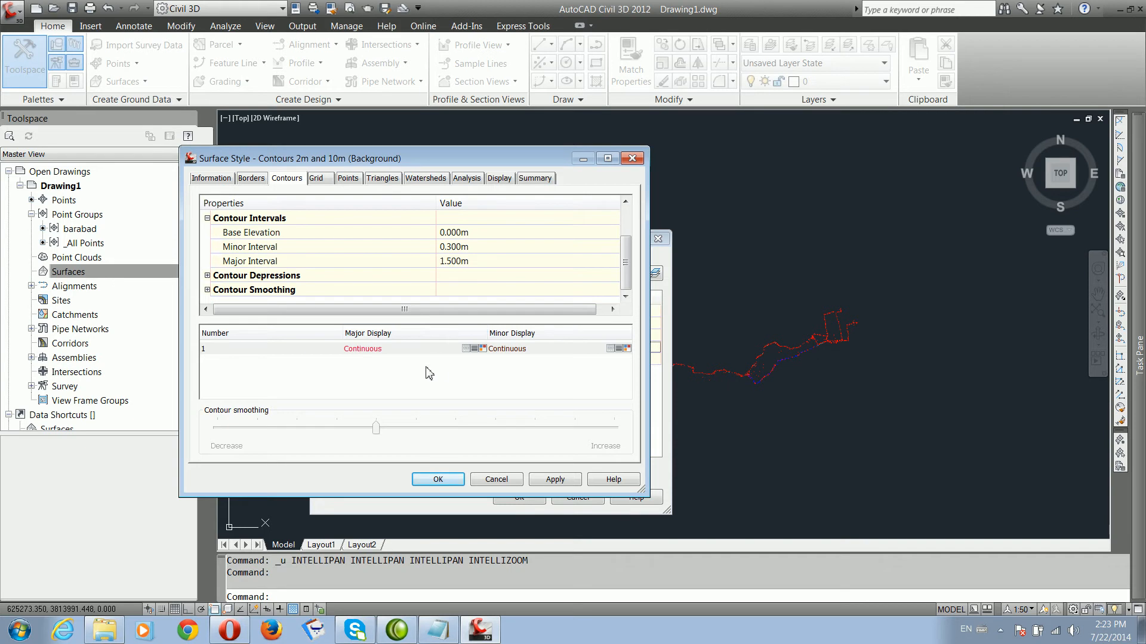
left_click(207, 289)
left_click(455, 275)
left_click(465, 299)
left_click_drag(377, 429, 614, 431)
left_click(555, 479)
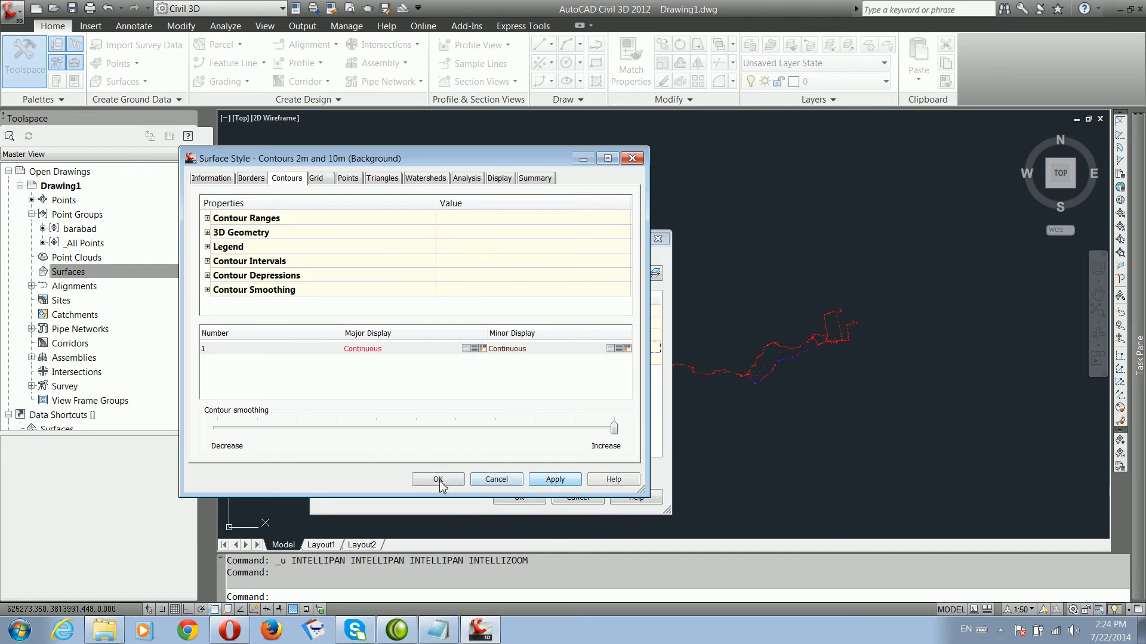
Step: Accept the edited surface style and create the Bahrabad Surface
left_click(438, 479)
left_click(302, 225)
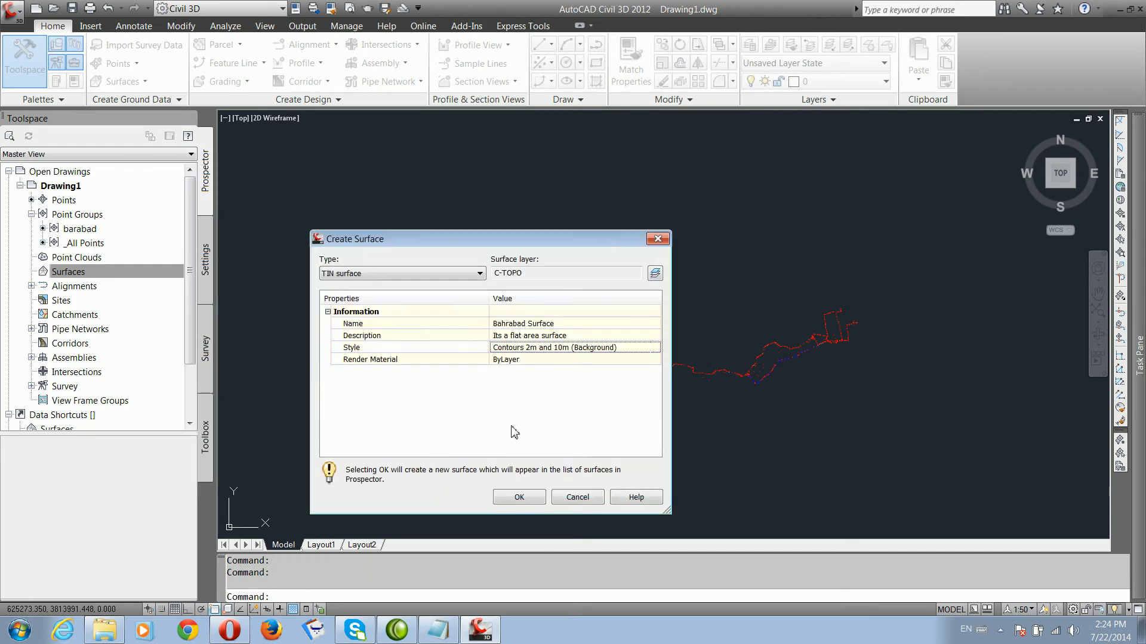
left_click(519, 497)
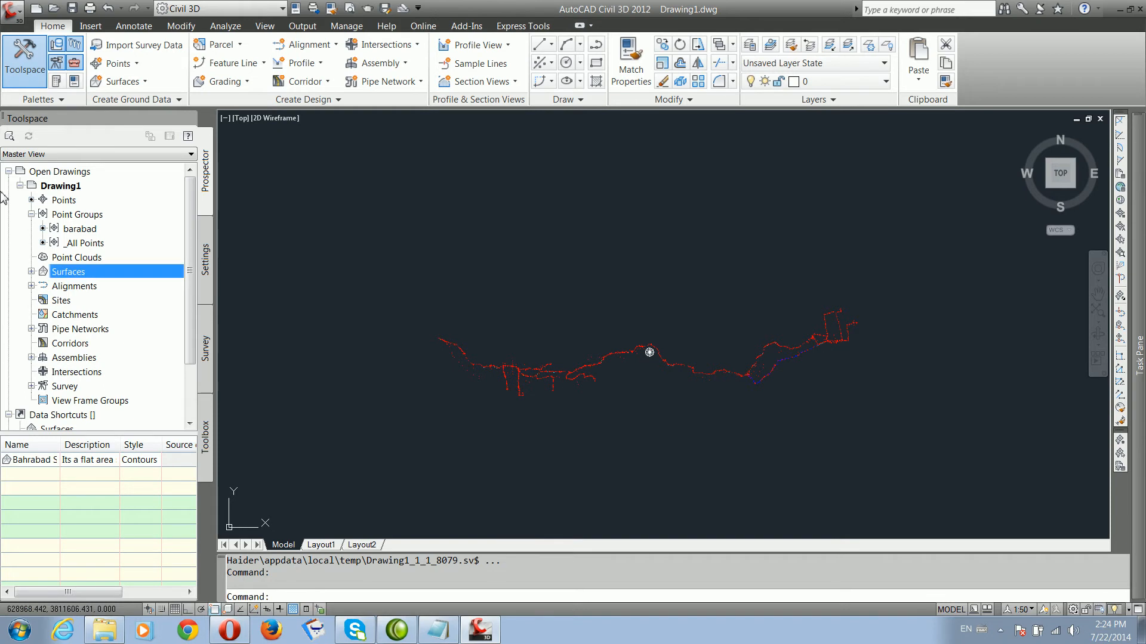
Step: Add the _All Points point group to the definition of Bahrabad Surface
left_click(31, 271)
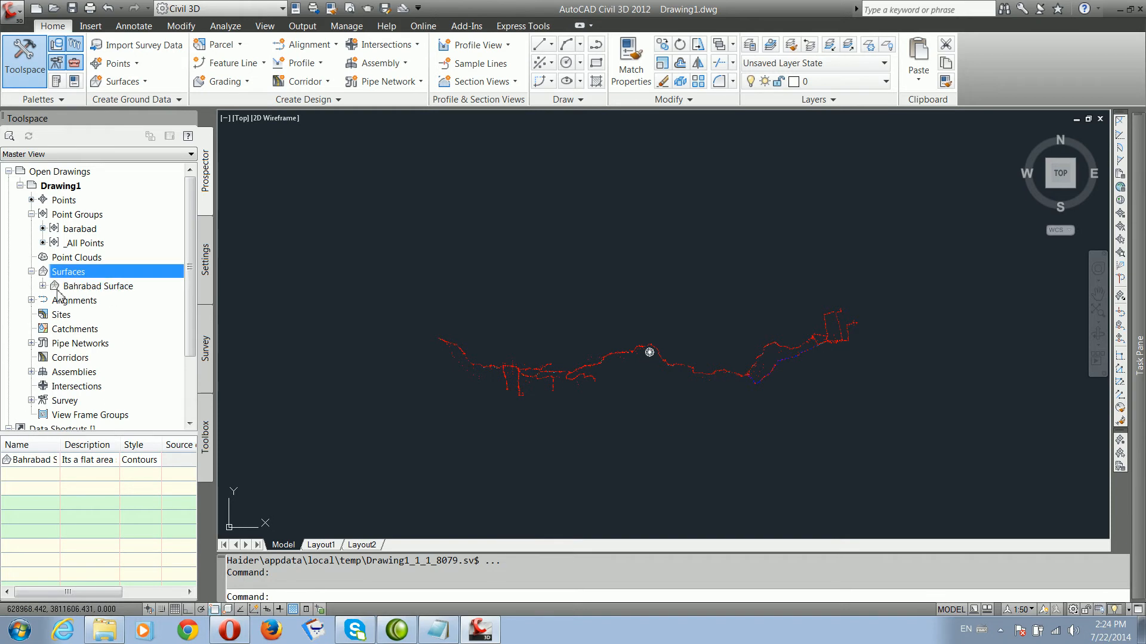
left_click(43, 285)
left_click(54, 329)
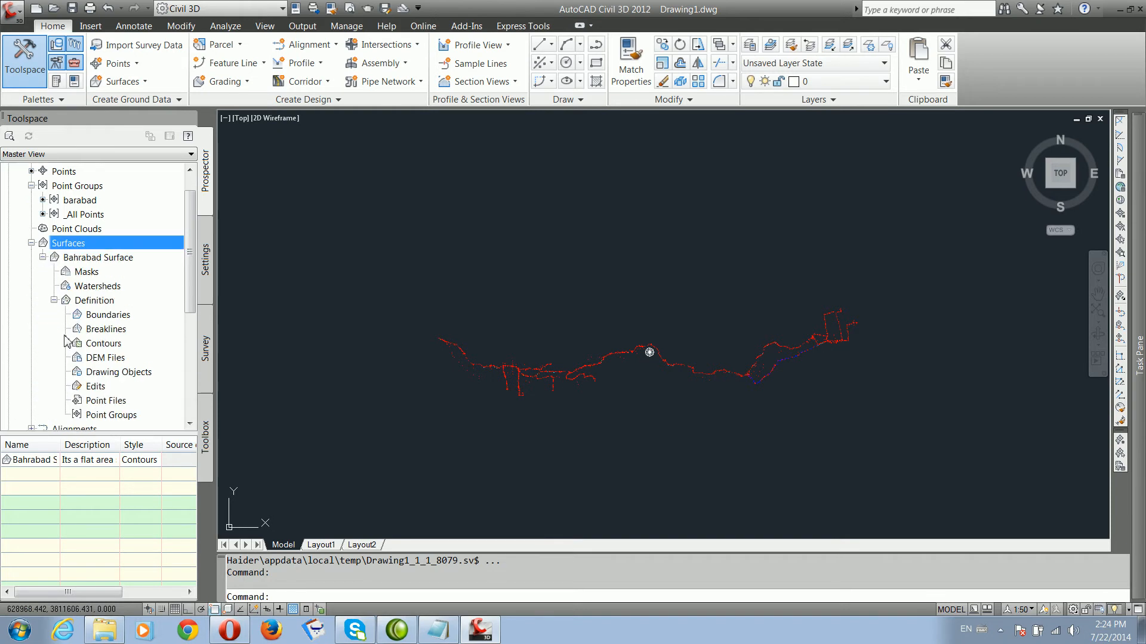
left_click(96, 417)
right_click(111, 418)
left_click(127, 418)
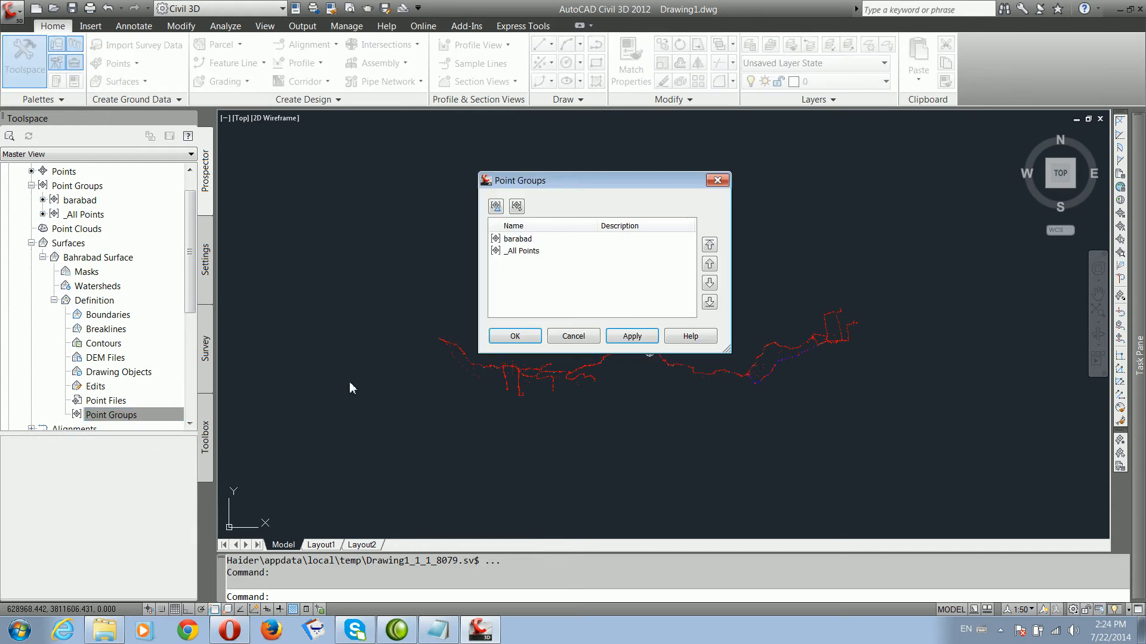
left_click(517, 252)
left_click(622, 337)
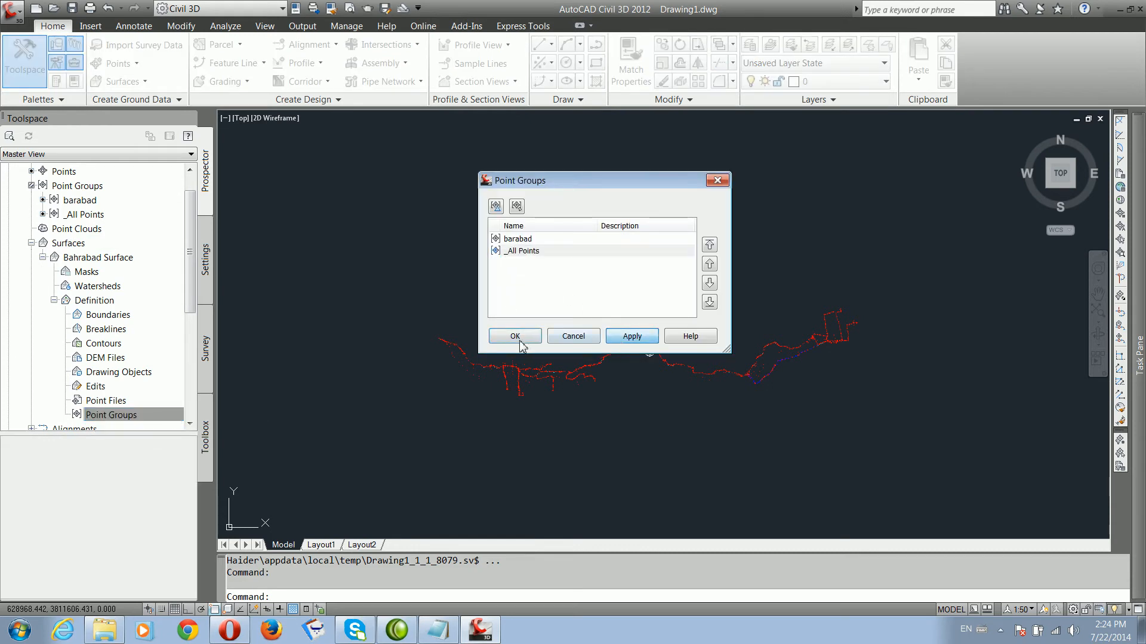
left_click(516, 336)
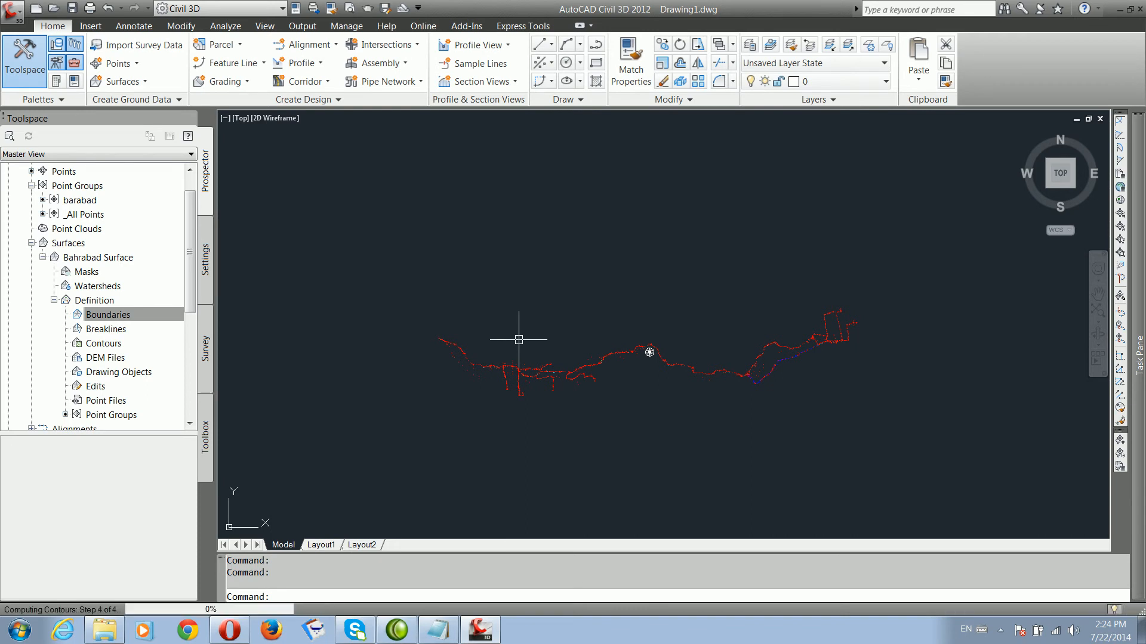
Step: Edit the surface style of Bahrabad Surface in the drawing and turn off the Border component's visibility in plan view
scroll(535, 422, "down", 1)
scroll(536, 423, "up", 5)
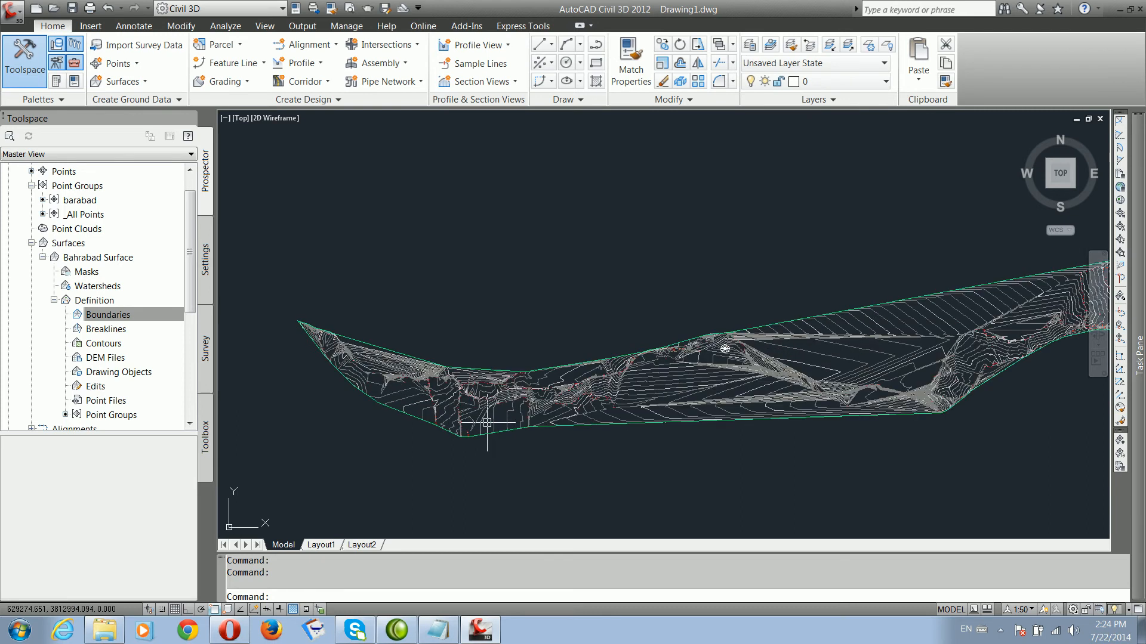
scroll(851, 308, "down", 2)
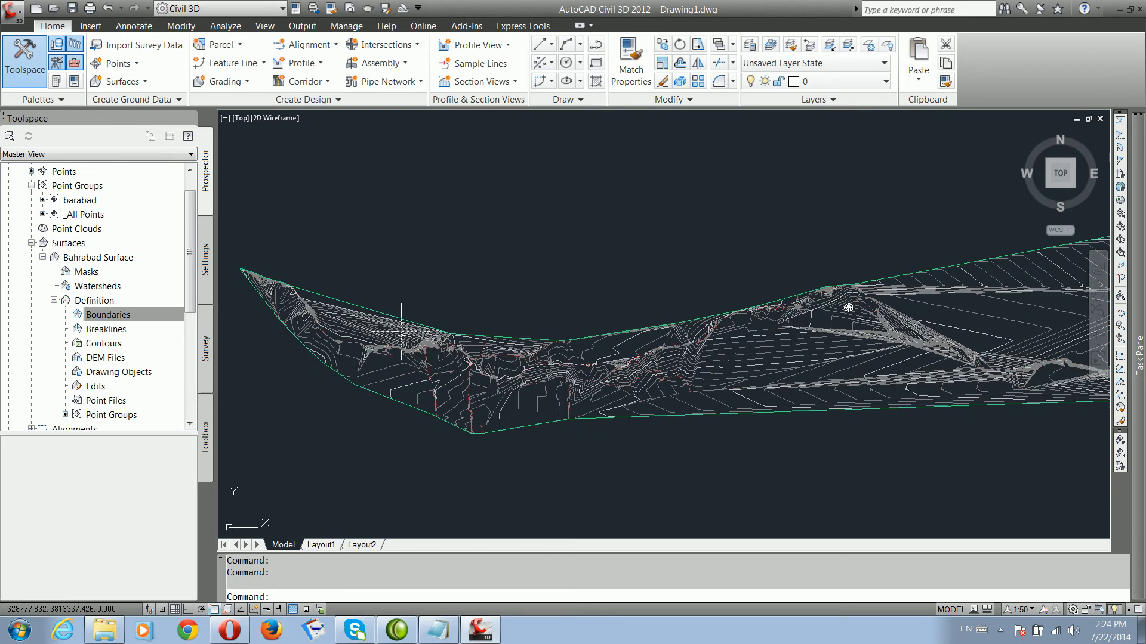
middle_click_drag(851, 308, 649, 342)
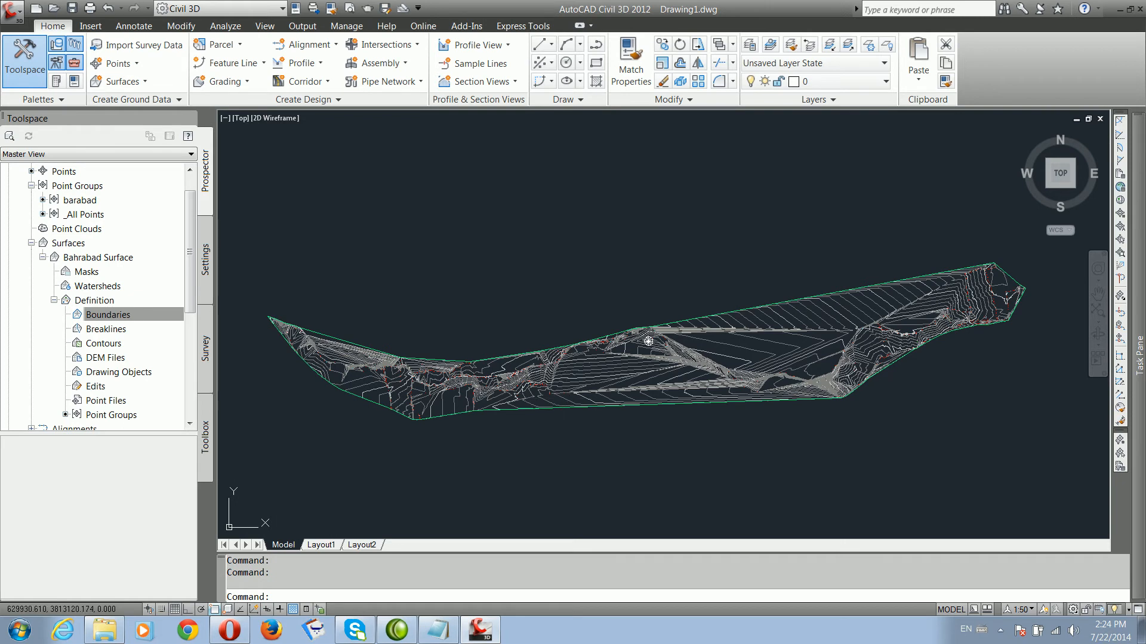
left_click(526, 388)
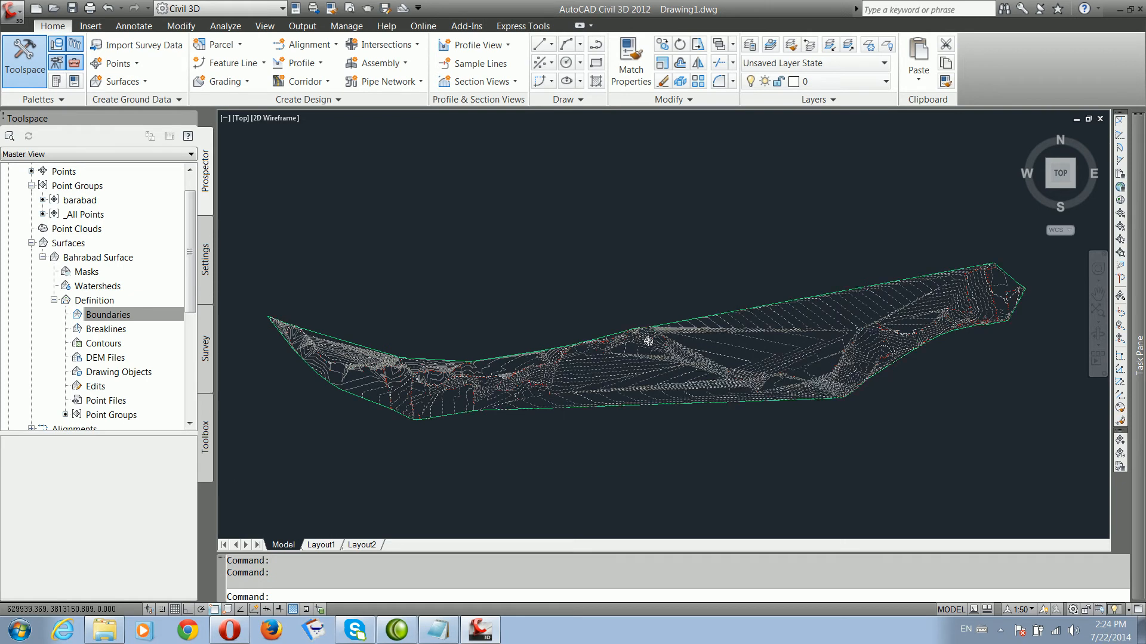
right_click(527, 385)
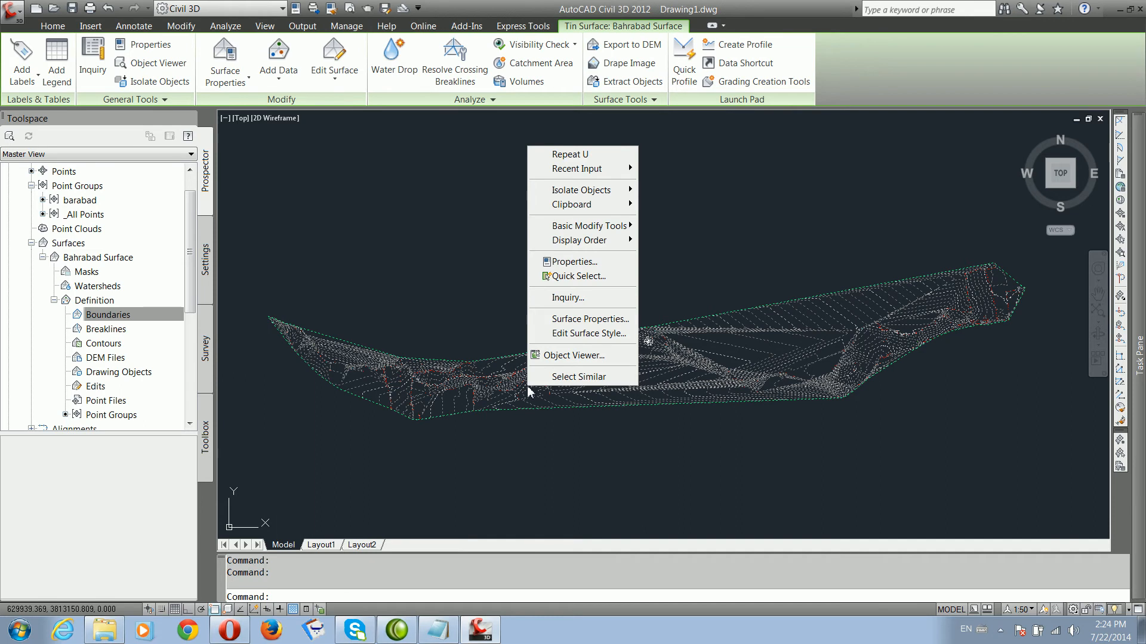
left_click(567, 333)
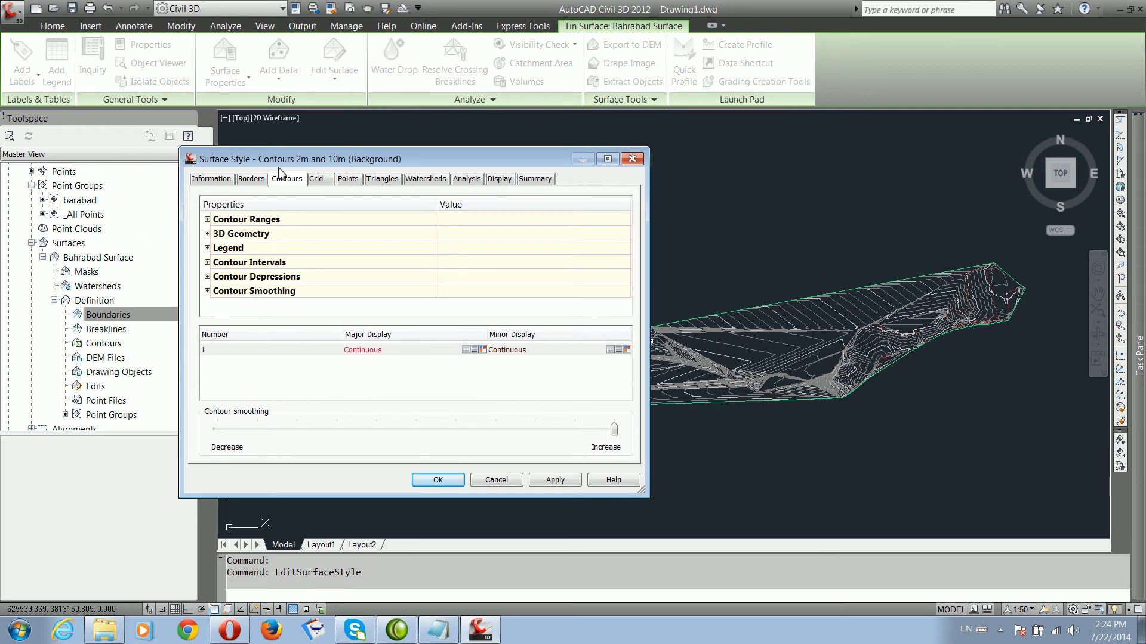
left_click(499, 180)
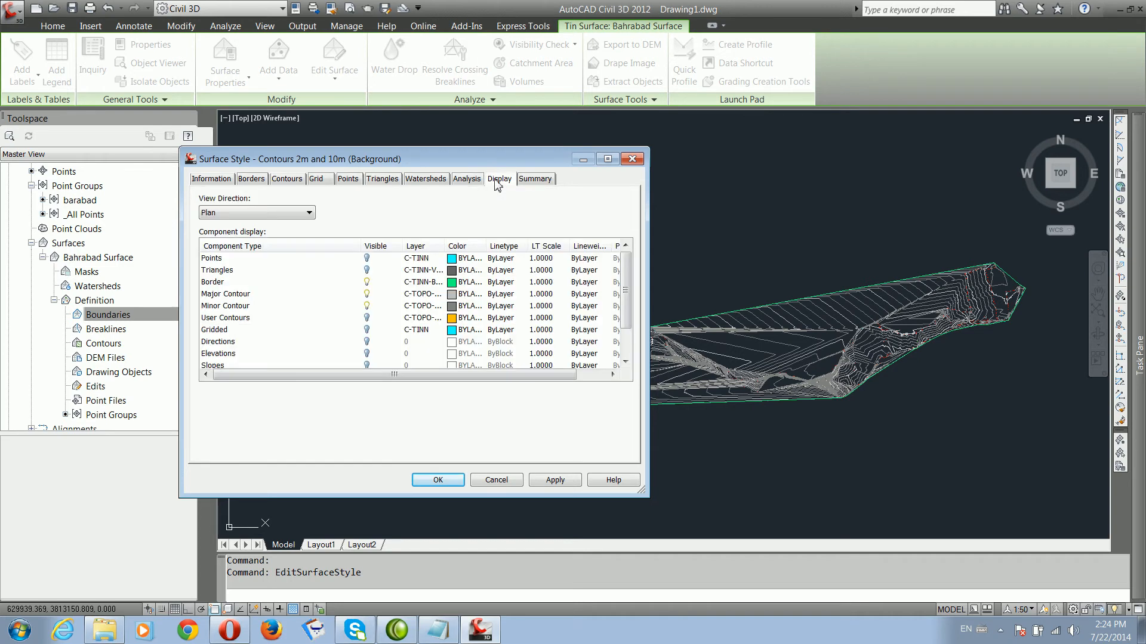
left_click(368, 283)
left_click(367, 284)
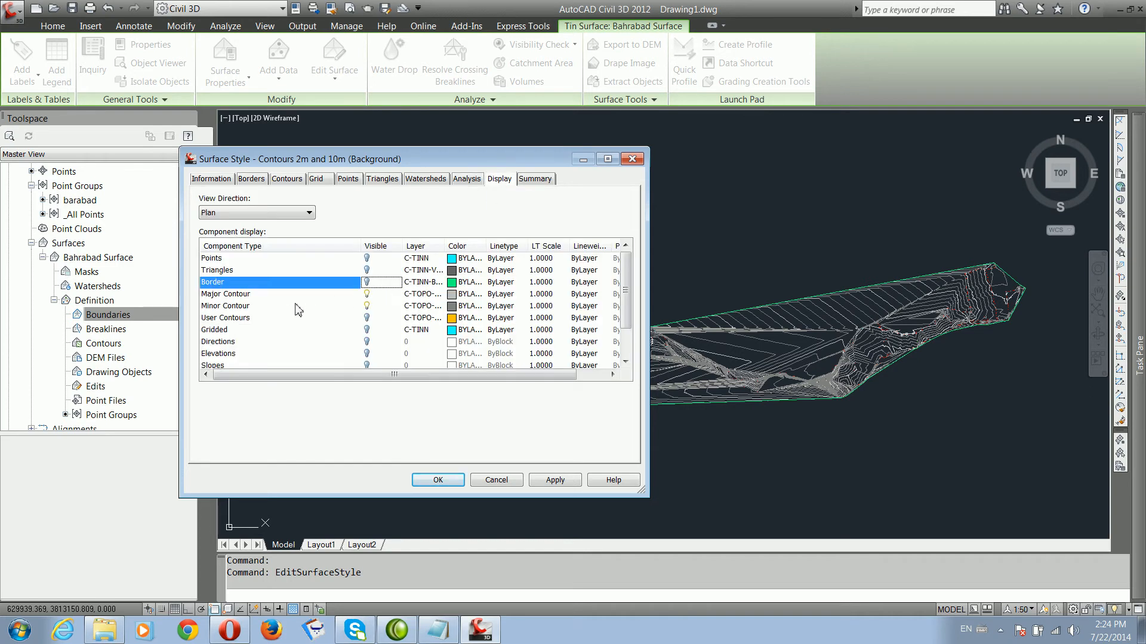
Step: Set the Major Contour component's color to index color 31
left_click(452, 296)
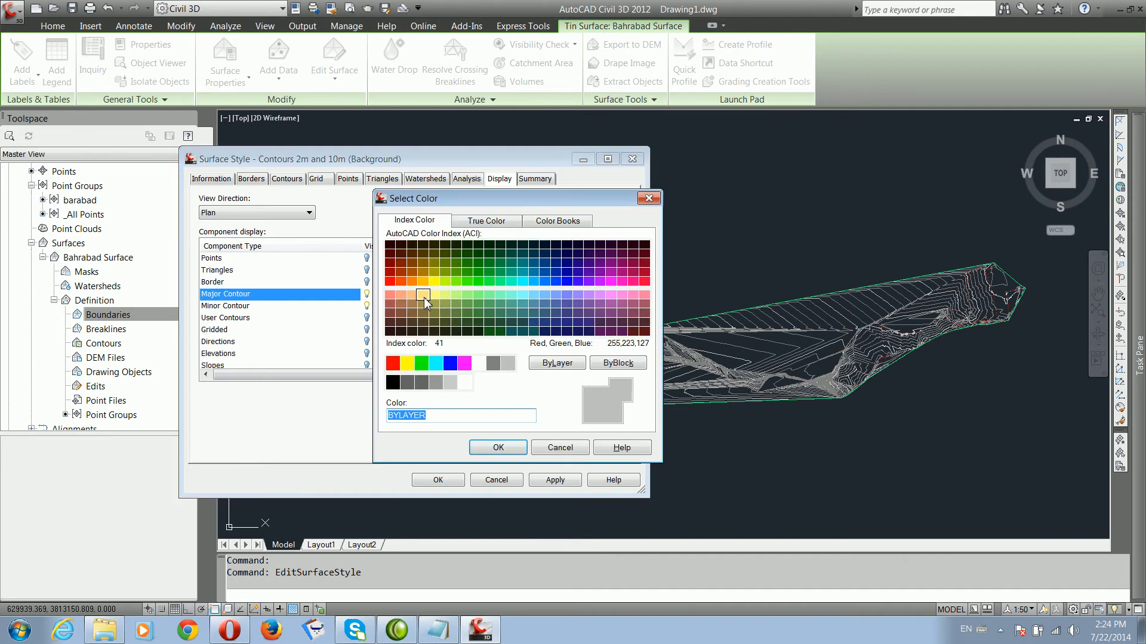
left_click(411, 295)
left_click(497, 448)
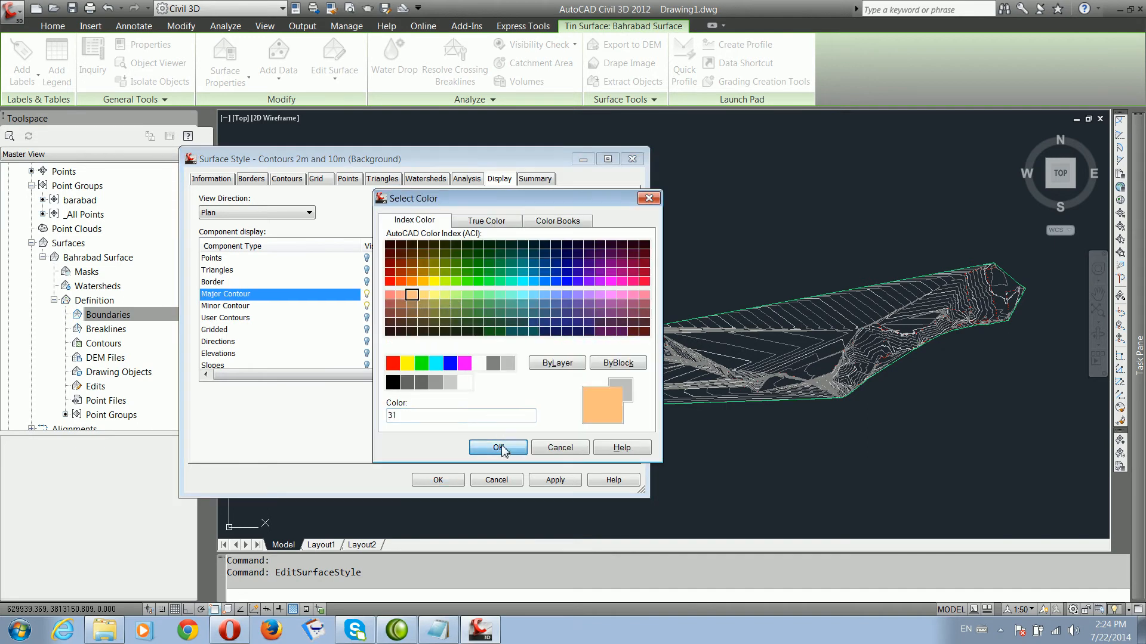
Step: Set the Minor Contour component's color to a dark olive index color, and apply and accept the style changes
left_click(451, 306)
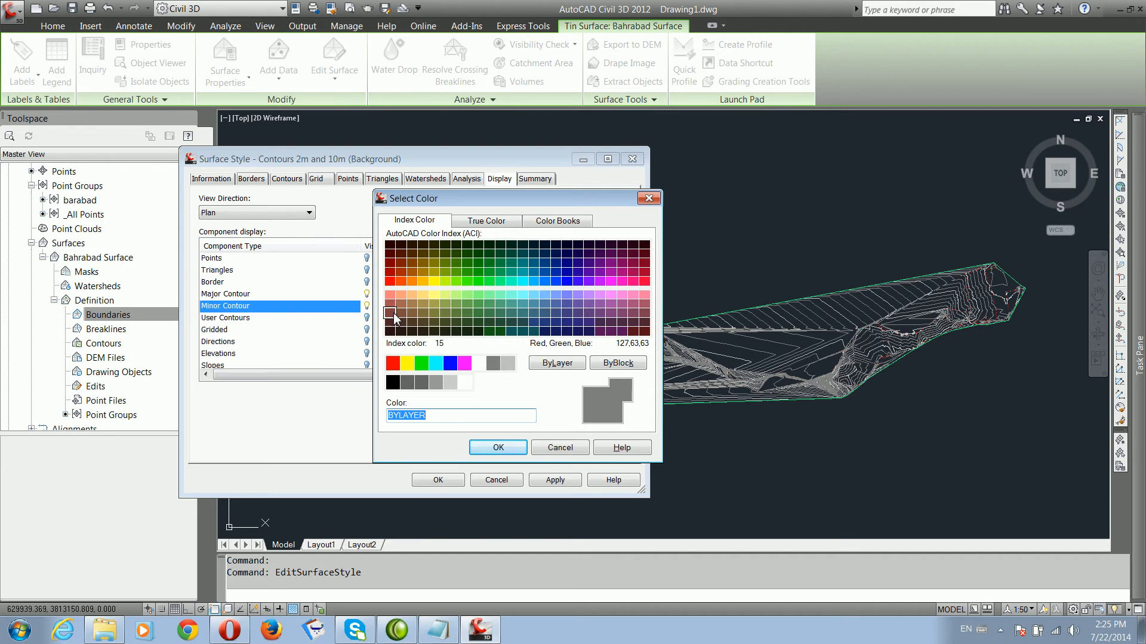
left_click(435, 324)
left_click(498, 448)
left_click(553, 480)
left_click(438, 480)
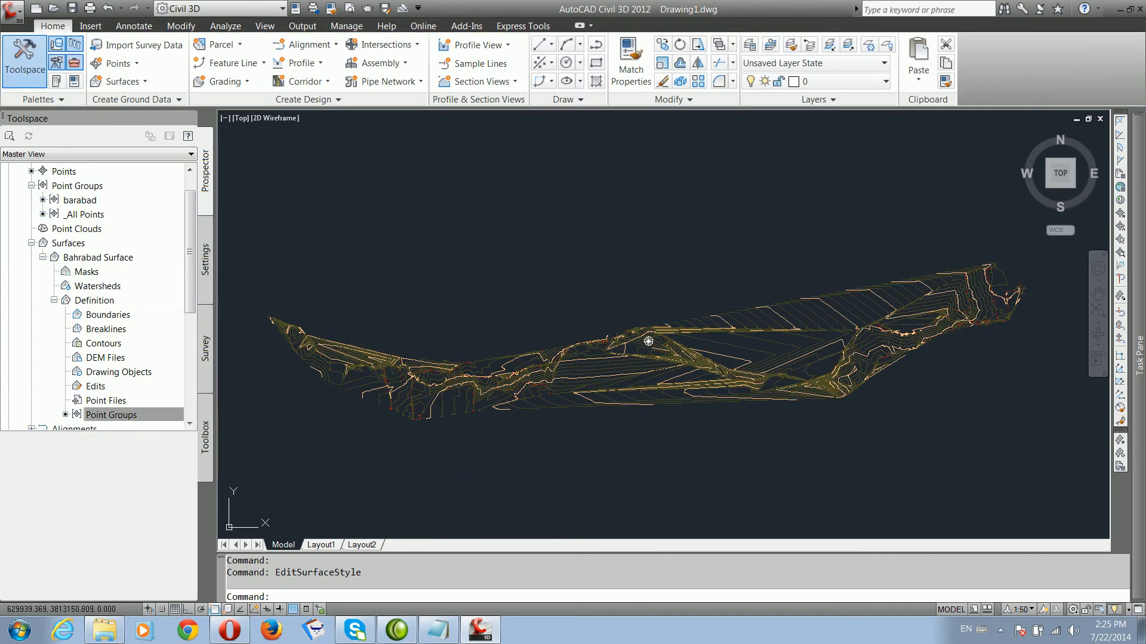
Step: Examine the recolored major and minor contours along the whole Bahrabad Surface
middle_click_drag(402, 435, 453, 440)
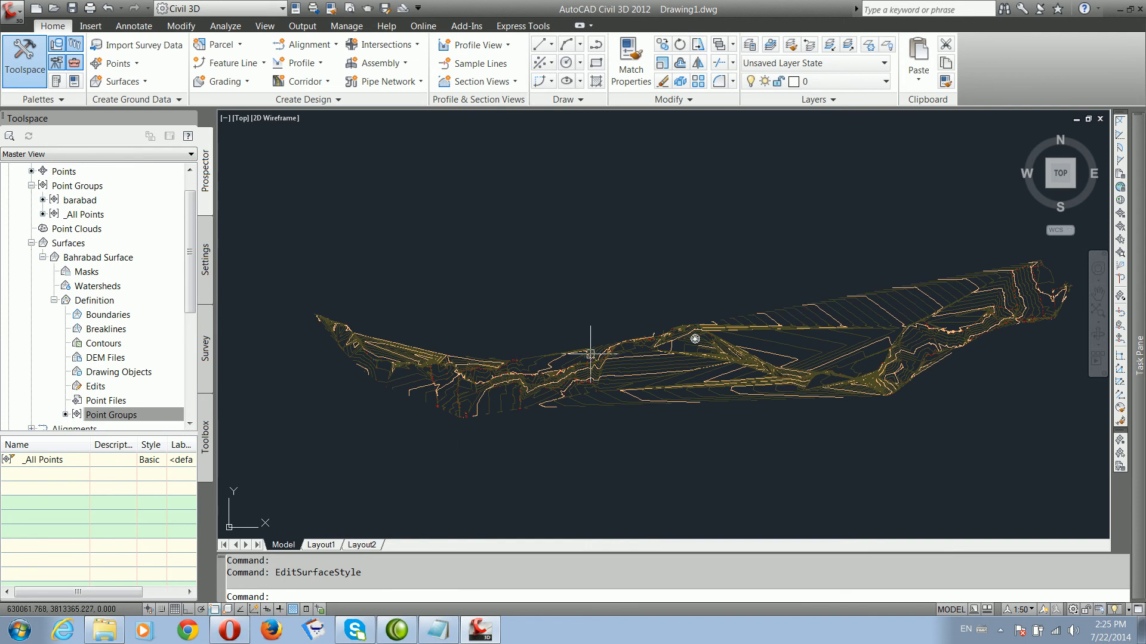
scroll(590, 362, "up", 2)
scroll(609, 379, "up", 3)
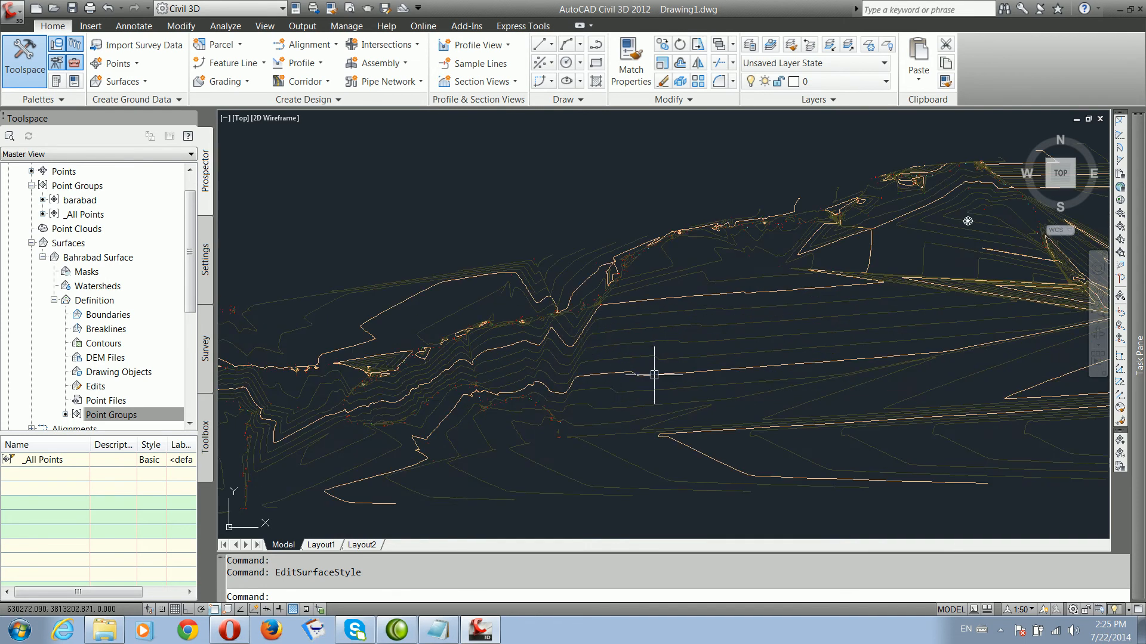
scroll(670, 376, "down", 3)
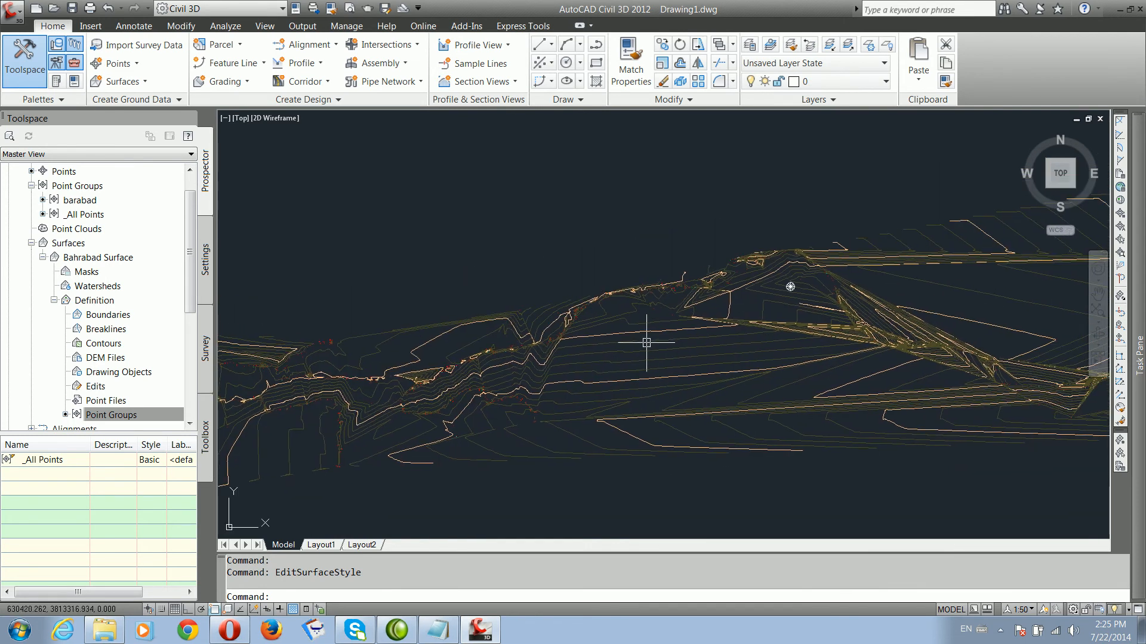
scroll(630, 356, "down", 2)
scroll(655, 324, "up", 2)
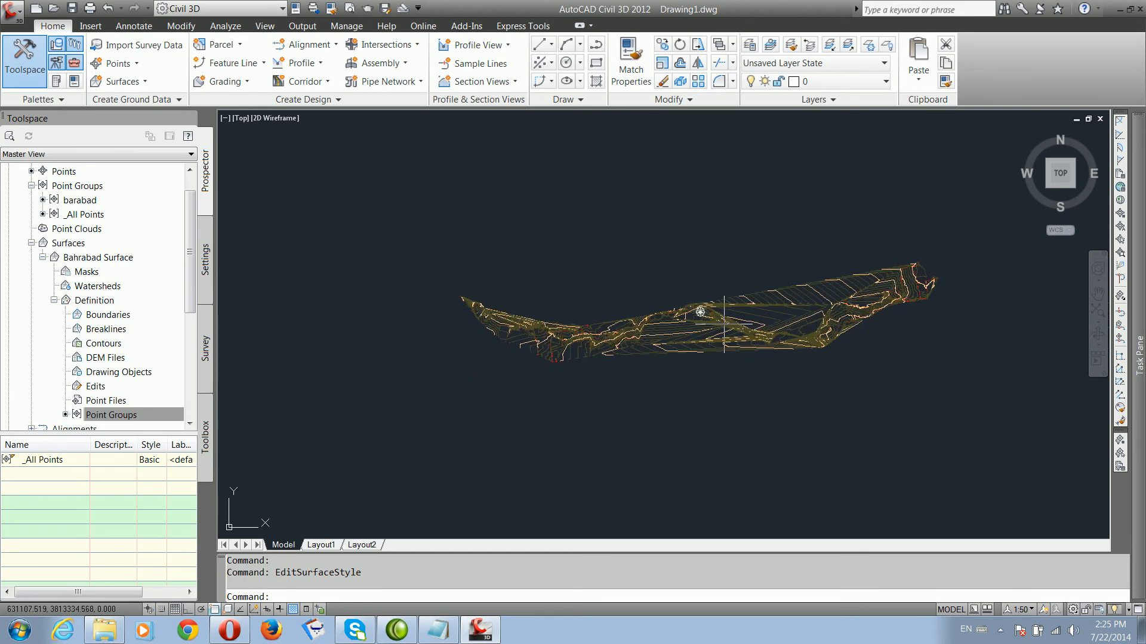
scroll(614, 332, "down", 1)
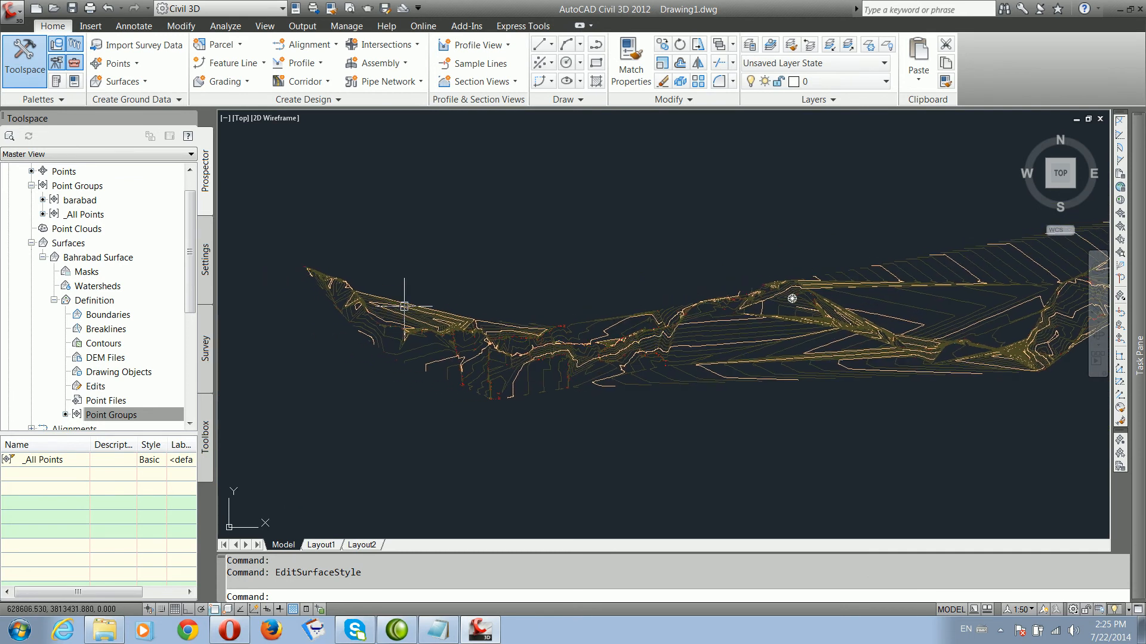
scroll(417, 326, "down", 1)
middle_click_drag(613, 340, 610, 358)
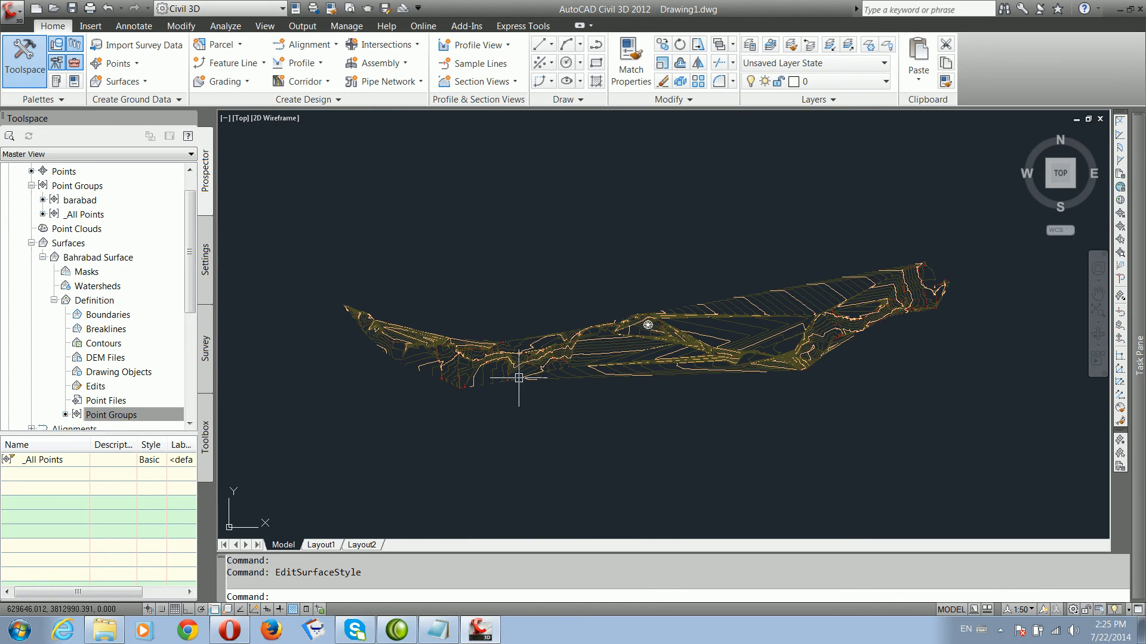
Step: Switch to civil.txt in Notepad and highlight the third topic, "Lebeling"
left_click(442, 633)
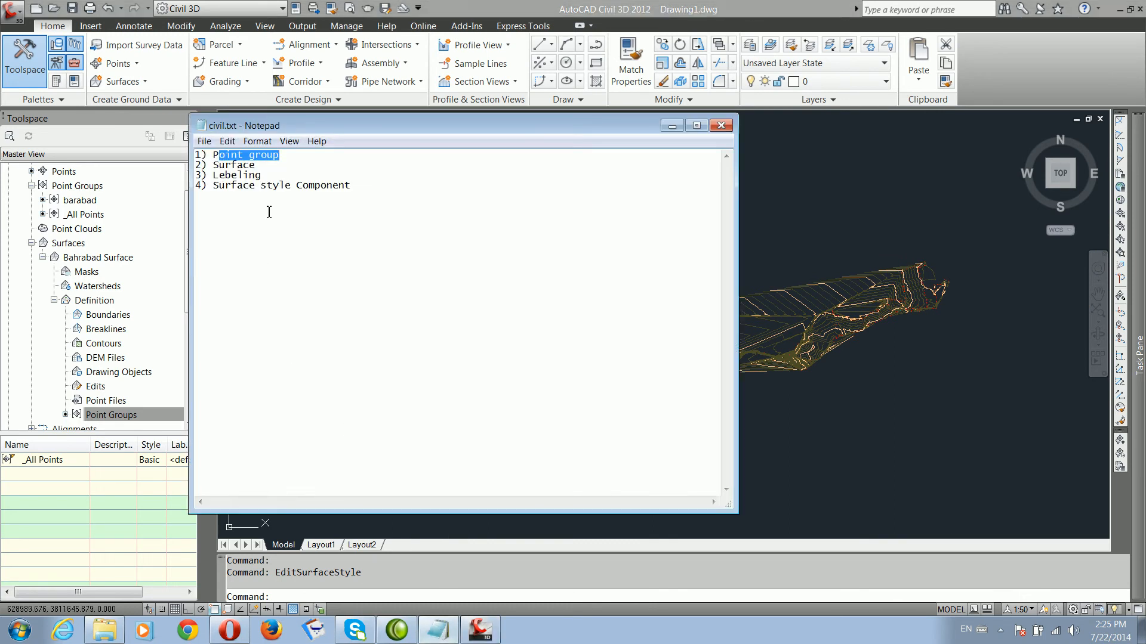
left_click_drag(262, 176, 218, 177)
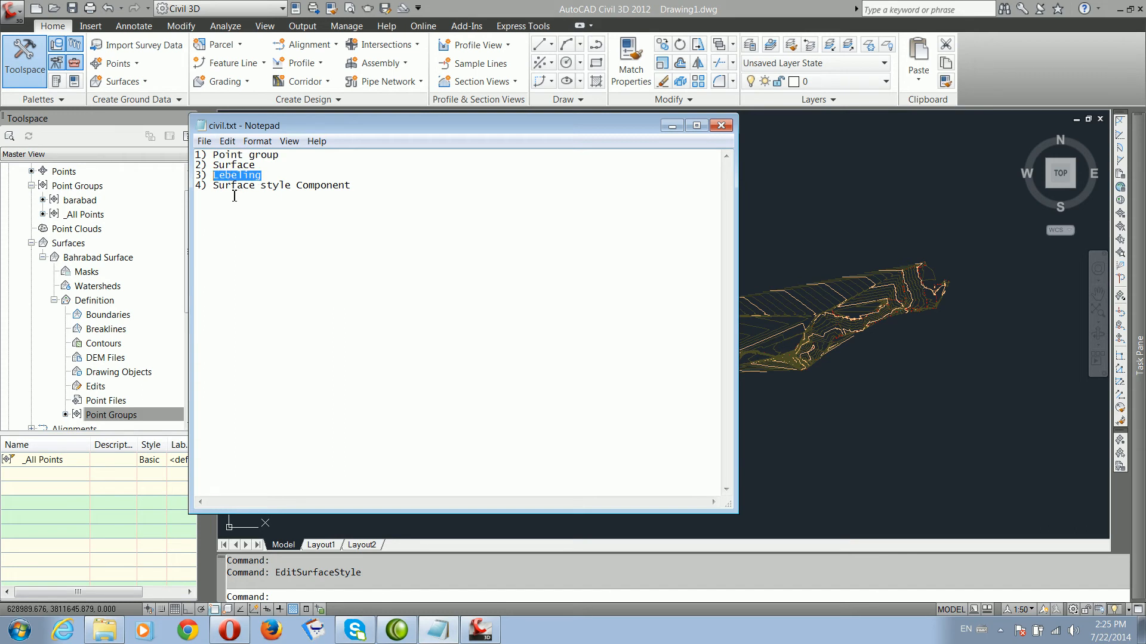
Step: Highlight the fourth topic, "Surface style Component", in civil.txt and switch back to the Civil 3D drawing
left_click_drag(351, 186, 219, 189)
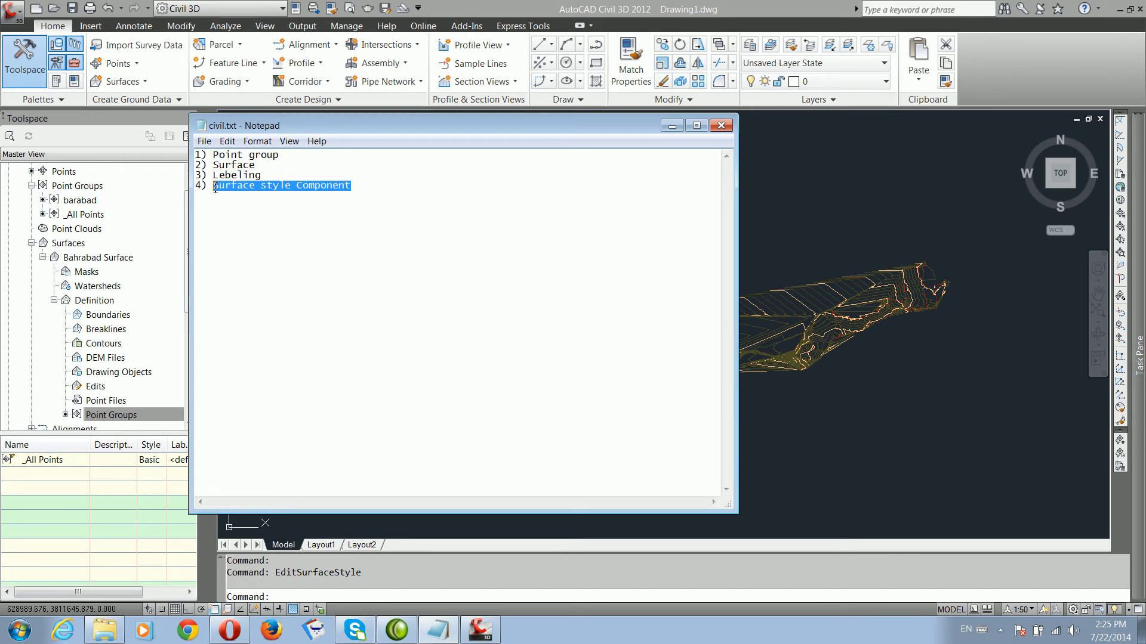
left_click(672, 126)
middle_click_drag(473, 356, 516, 312)
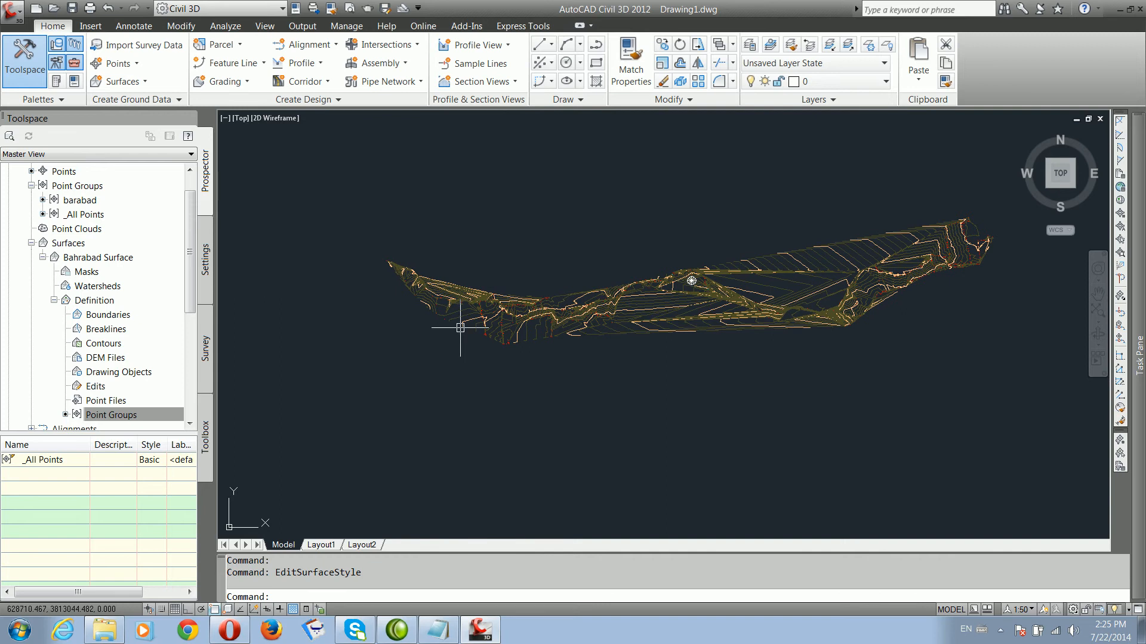
Step: Examine the smoothed contours and the survey point labels close up at several places along the Bahrabad Surface
scroll(380, 252, "up", 2)
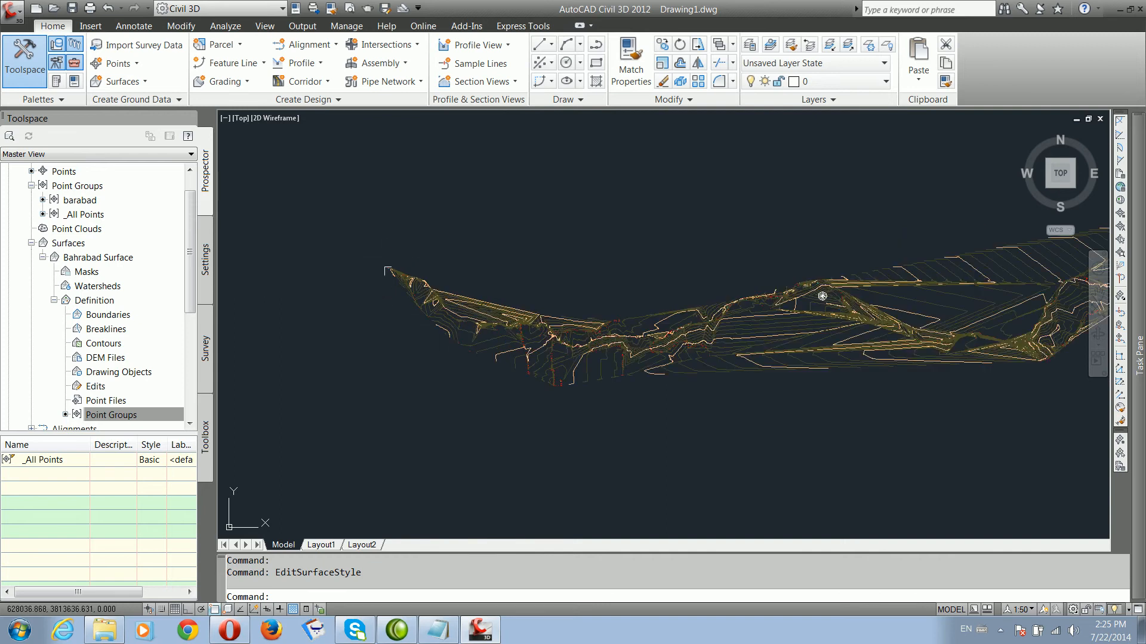
scroll(388, 268, "up", 6)
scroll(373, 251, "up", 5)
scroll(383, 269, "down", 4)
scroll(383, 262, "down", 8)
scroll(709, 311, "up", 1)
scroll(709, 311, "up", 8)
scroll(767, 182, "up", 5)
scroll(472, 303, "down", 3)
scroll(645, 298, "down", 3)
scroll(909, 331, "up", 6)
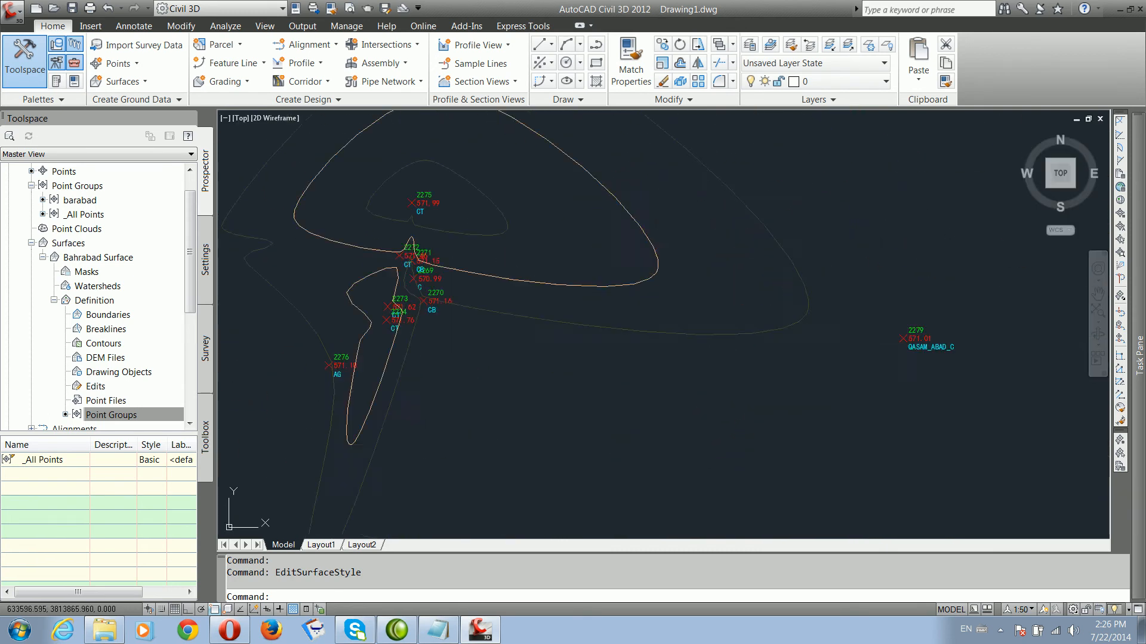
scroll(909, 331, "up", 8)
scroll(892, 358, "down", 5)
scroll(893, 359, "down", 2)
scroll(459, 344, "up", 4)
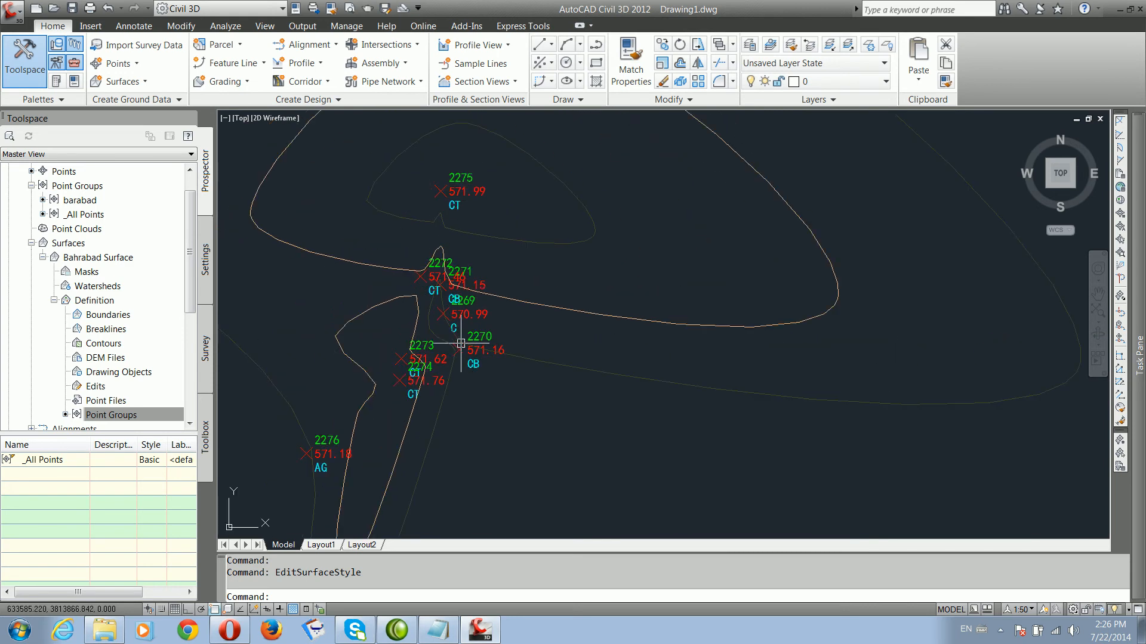
scroll(512, 332, "down", 7)
scroll(511, 333, "up", 8)
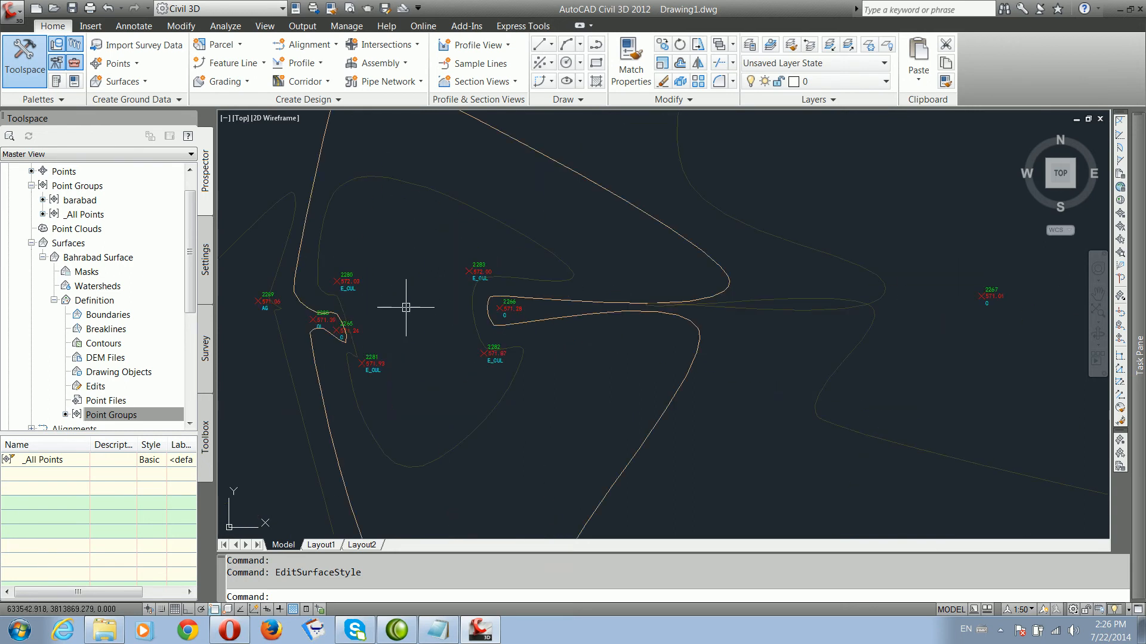
scroll(396, 314, "down", 4)
scroll(506, 345, "down", 12)
mouse_move(485, 358)
middle_mouse_down()
mouse_move(610, 307)
mouse_move(561, 318)
mouse_move(596, 307)
mouse_move(545, 359)
mouse_move(430, 324)
middle_mouse_up()
scroll(610, 307, "down", 2)
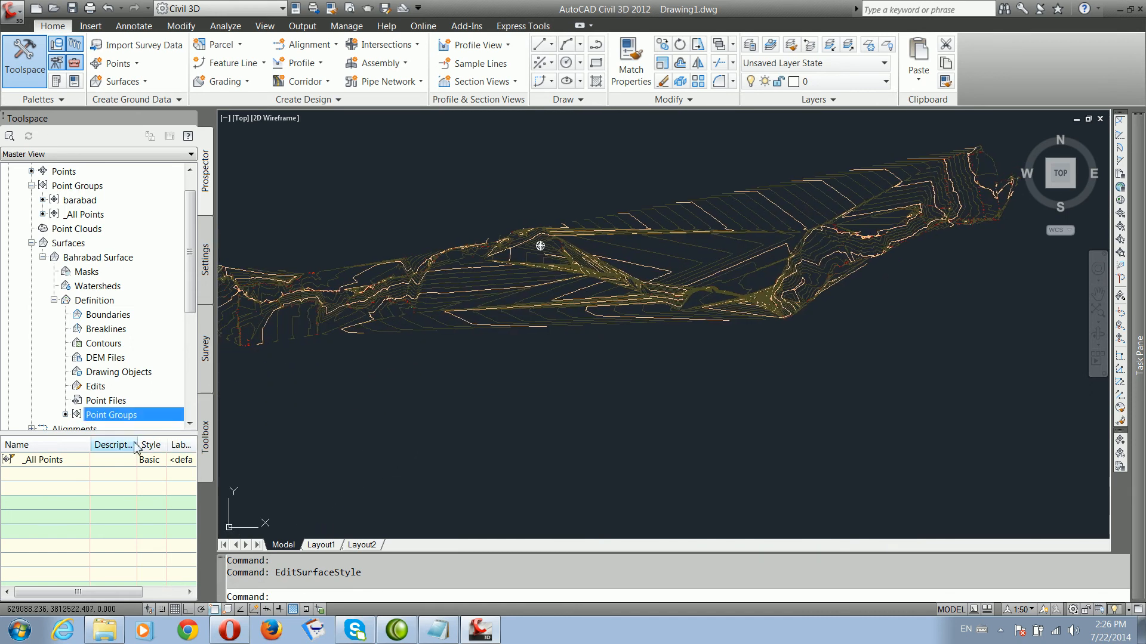
Step: List the points of the _All Points group and look through their raw and full descriptions from the first point on
left_click(83, 216)
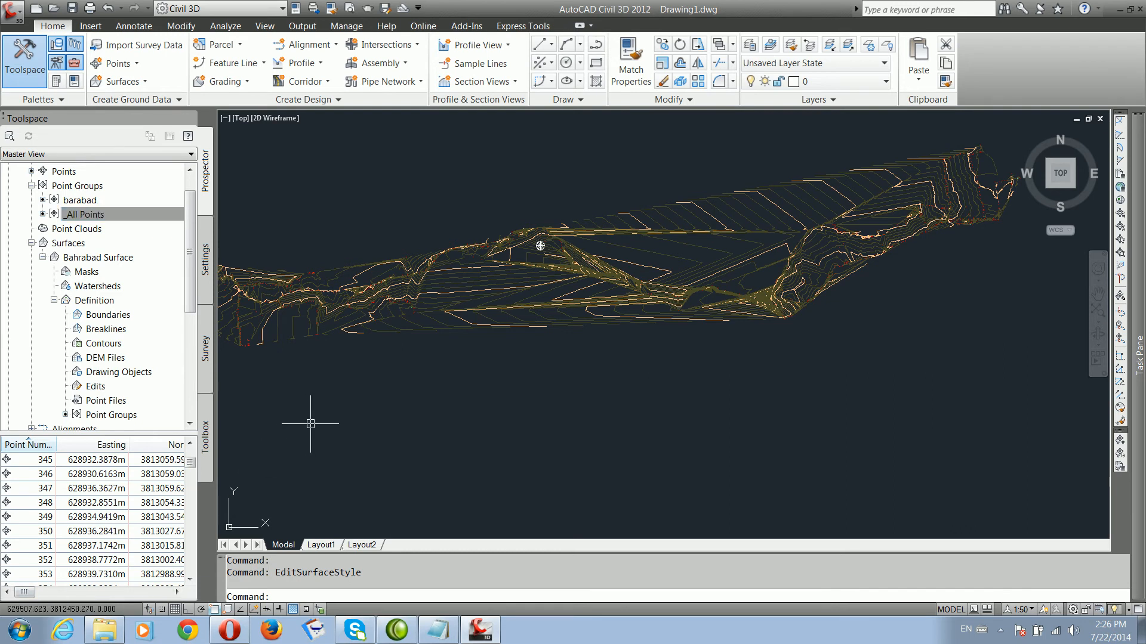
left_click(303, 399)
middle_click_drag(303, 399, 520, 439)
scroll(444, 380, "up", 2)
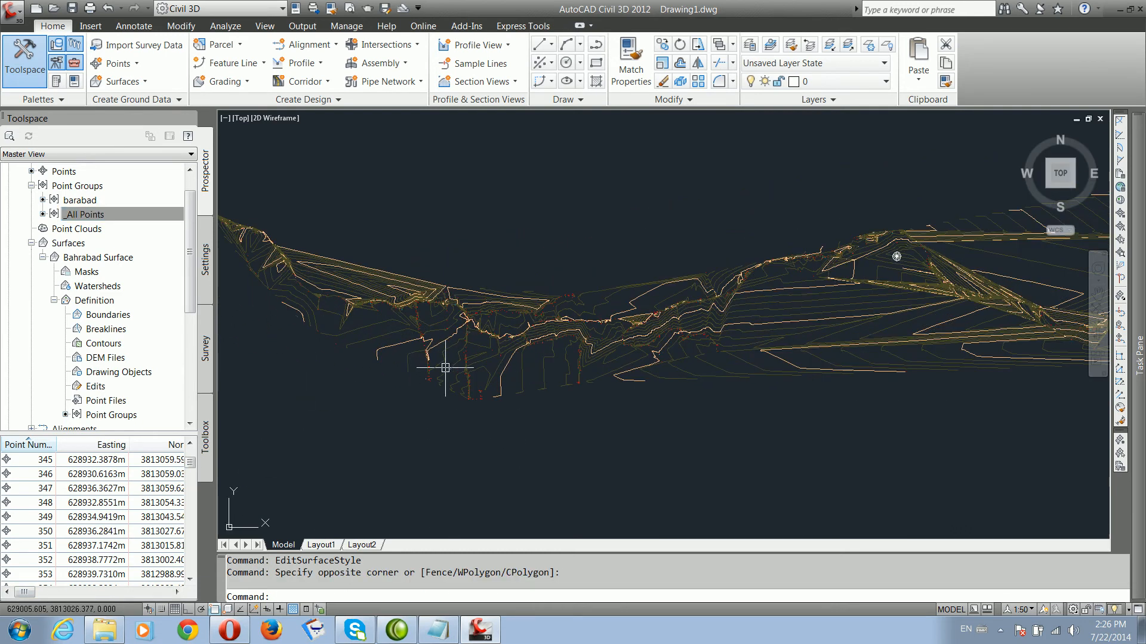
middle_click_drag(391, 344, 525, 429)
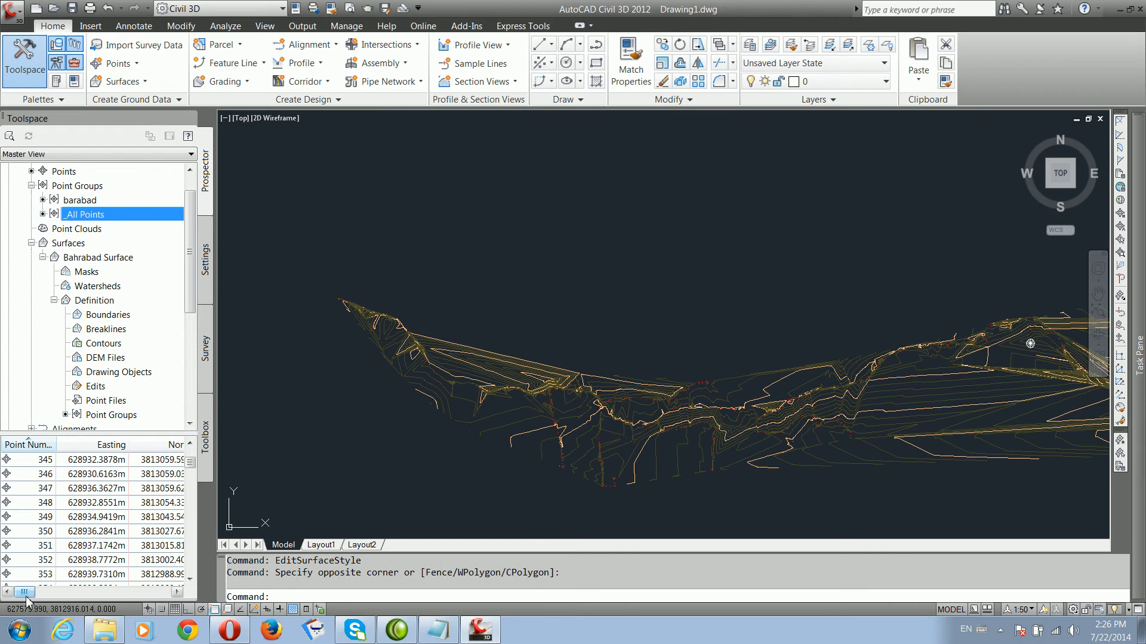
left_click_drag(27, 594, 73, 582)
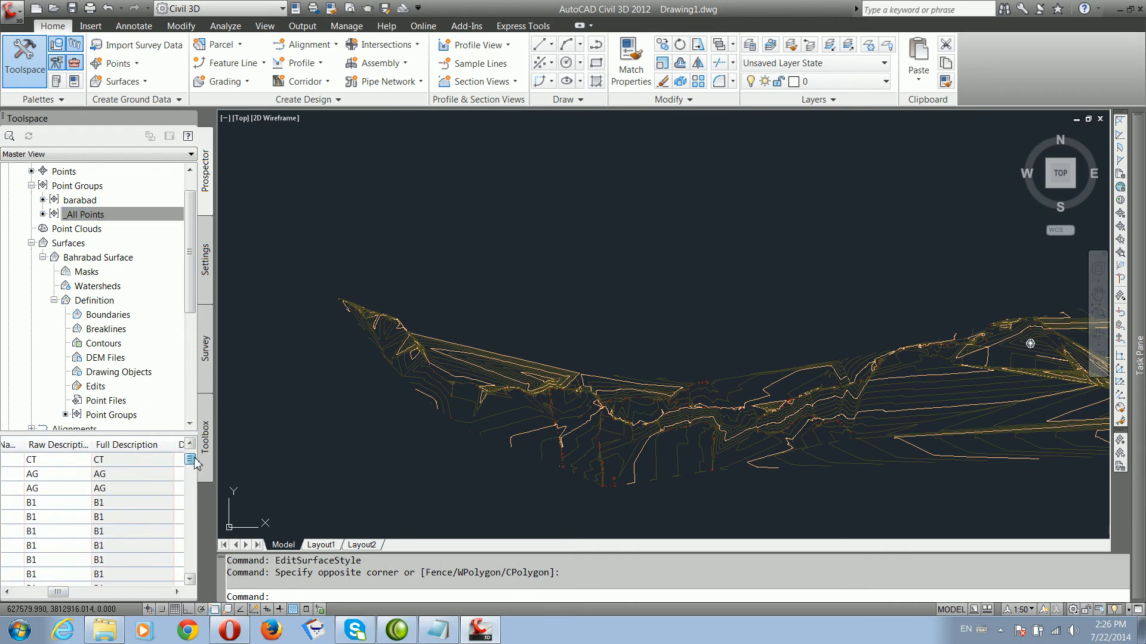
left_click_drag(191, 466, 192, 449)
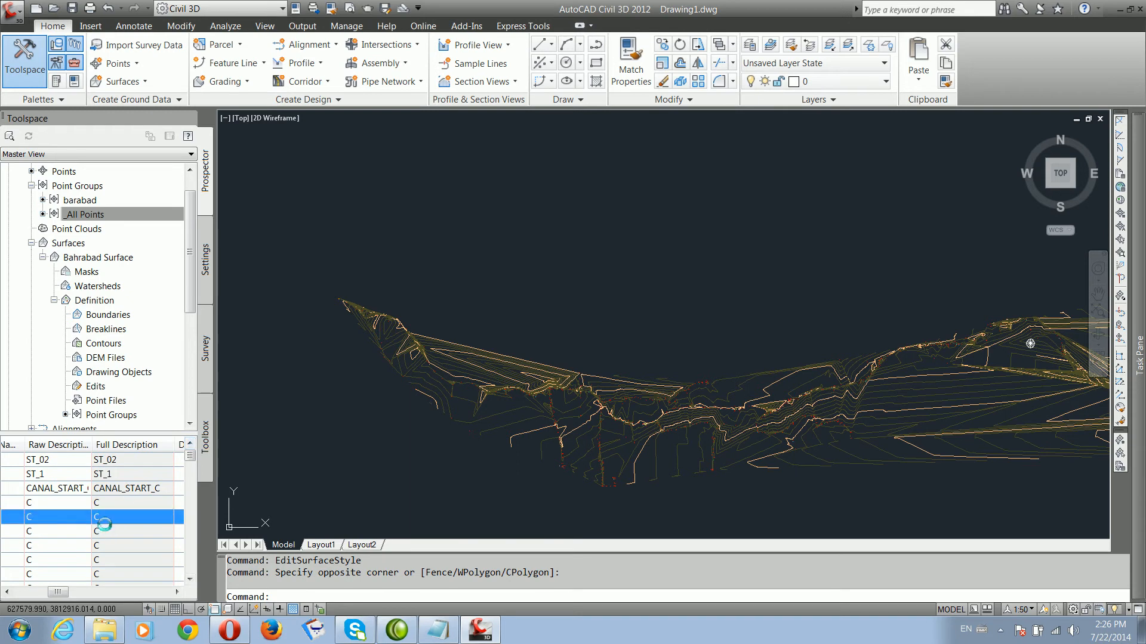
scroll(104, 519, "down", 3)
scroll(105, 524, "down", 3)
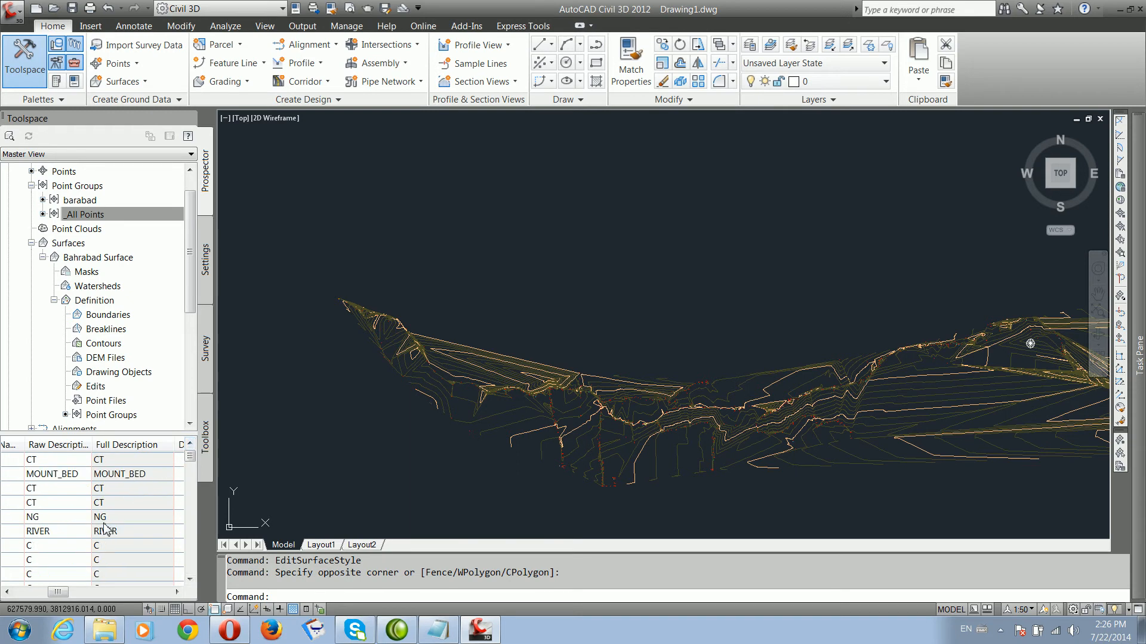
scroll(105, 526, "down", 5)
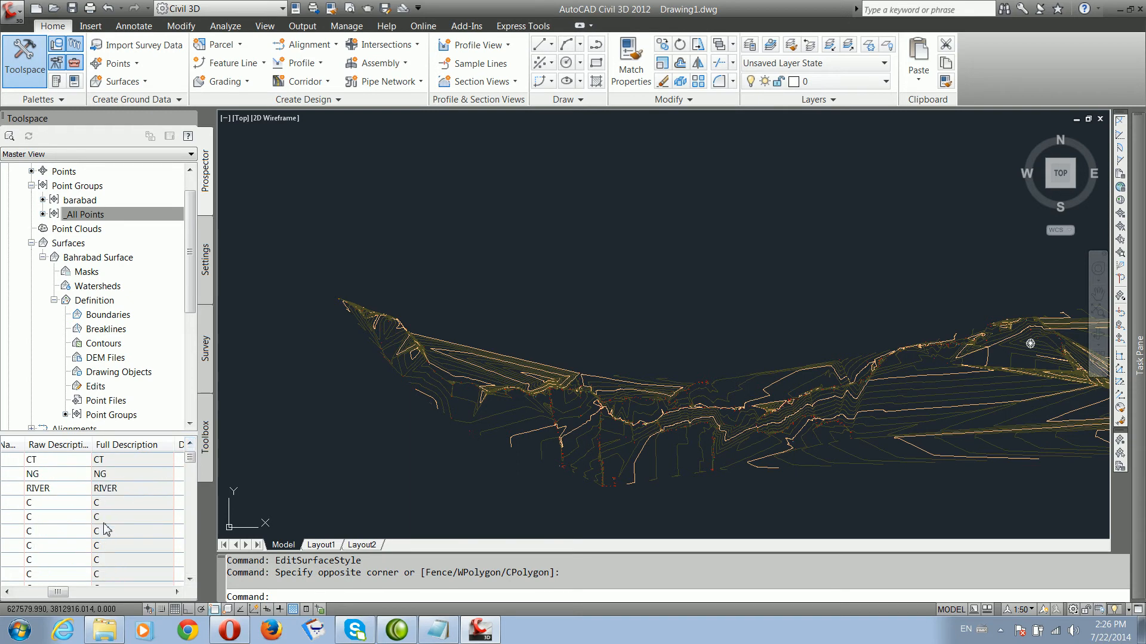
scroll(105, 528, "down", 2)
scroll(101, 536, "down", 2)
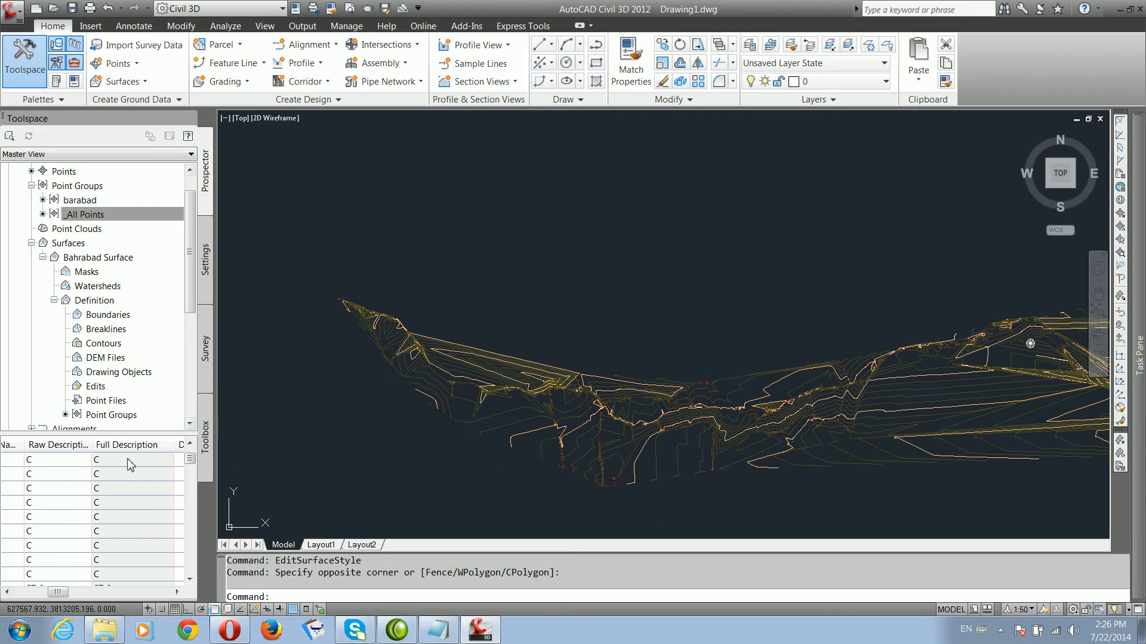
scroll(119, 504, "down", 3)
scroll(122, 507, "down", 4)
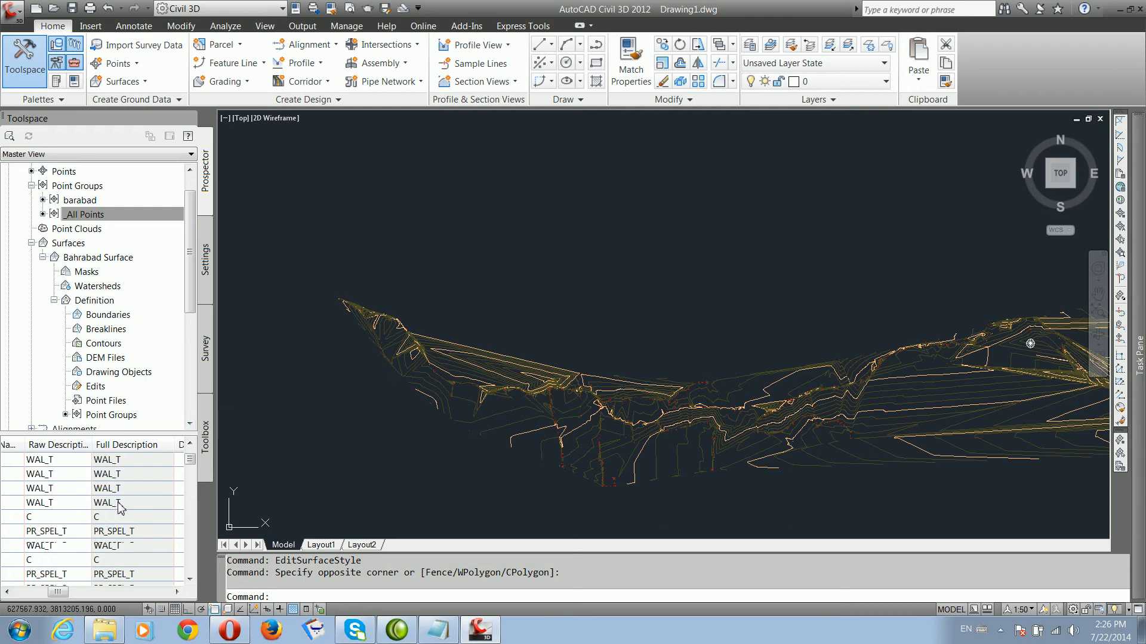
scroll(121, 507, "down", 3)
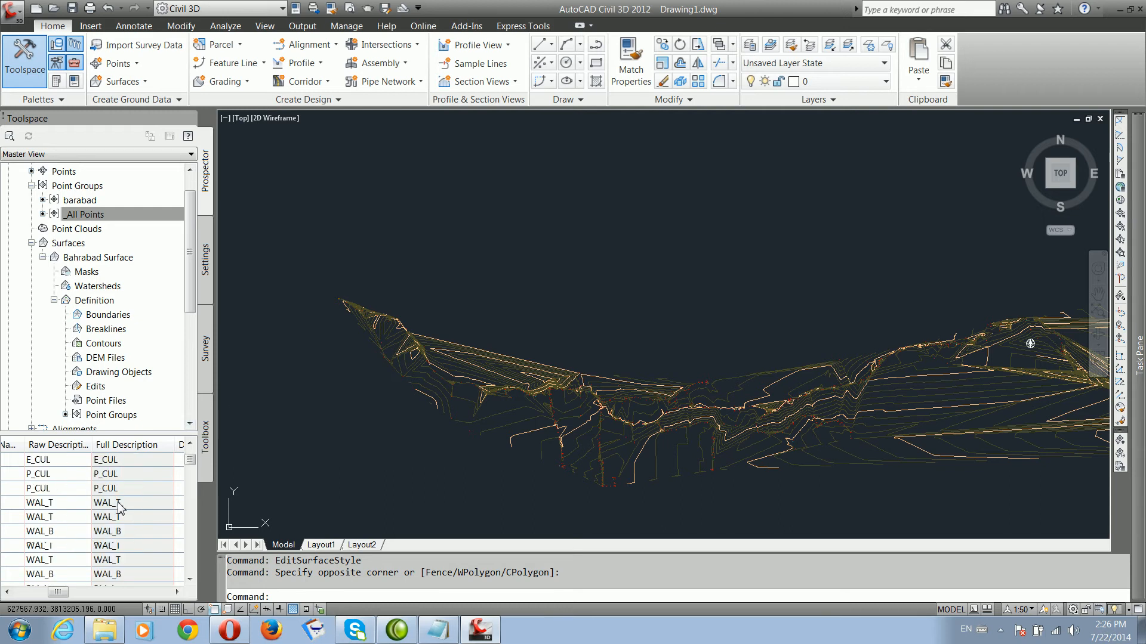
Step: Select the benchmark point BM_1 in the drawing from the point list, inspect its label up close, and clear the selection
left_click(107, 504)
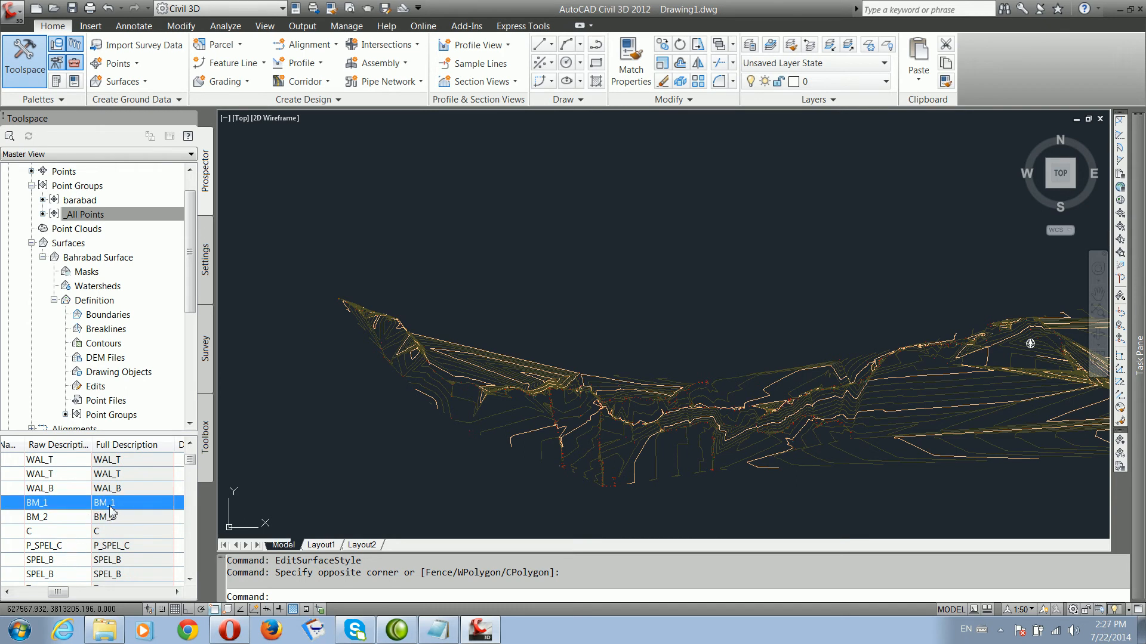
right_click(115, 509)
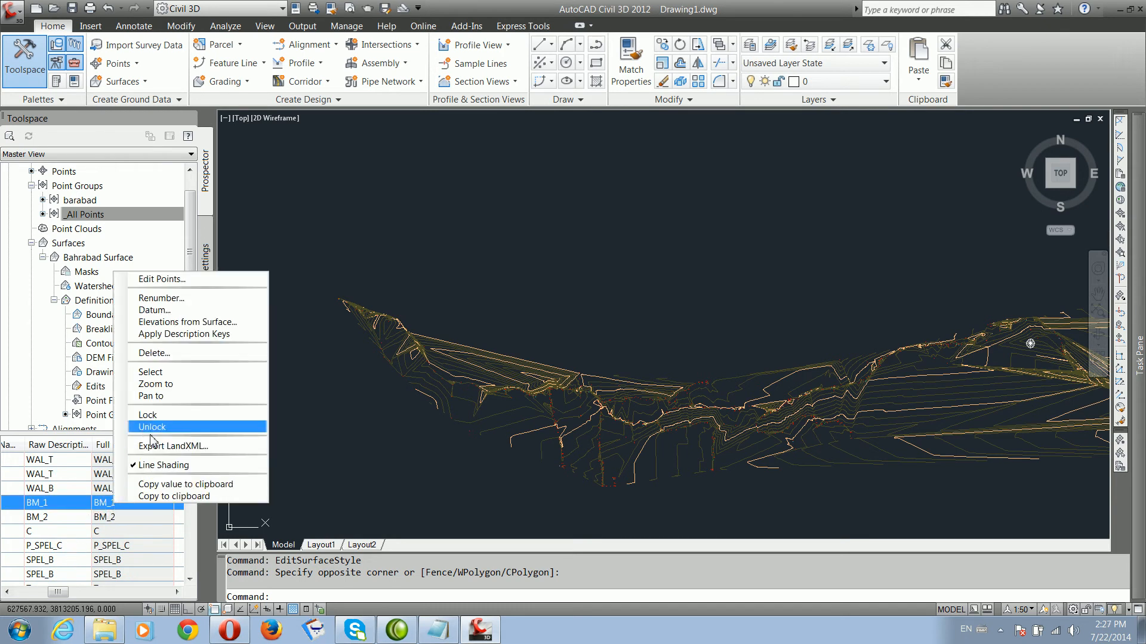
left_click(150, 371)
scroll(360, 311, "up", 5)
scroll(360, 311, "up", 10)
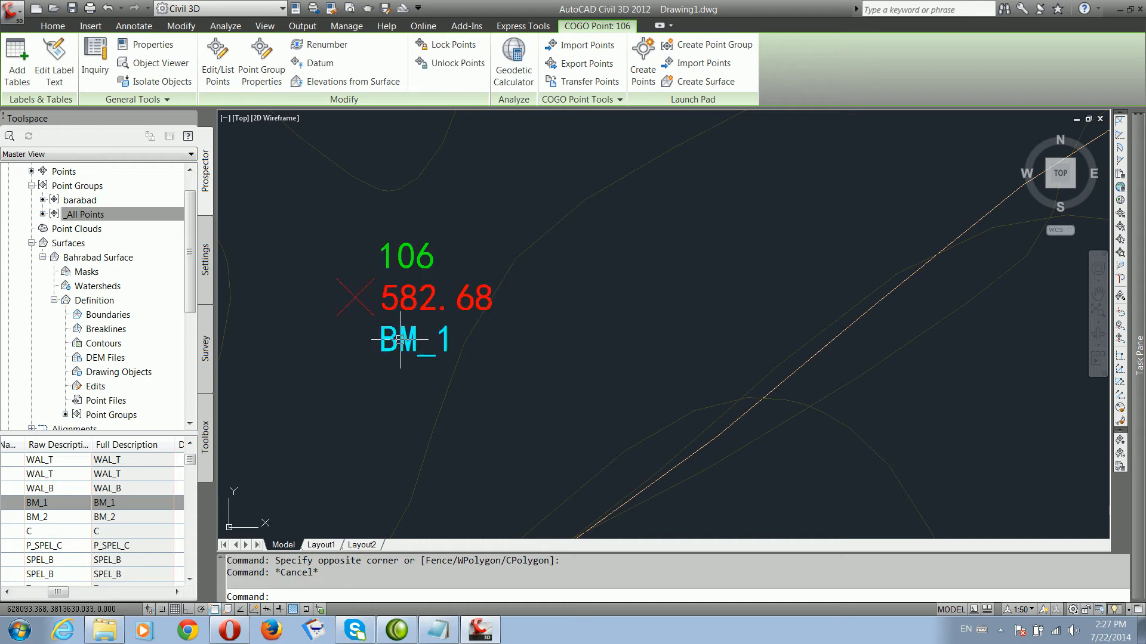
key("Escape")
Step: Examine the full extent of the Bahrabad Surface from one end to the other
scroll(537, 409, "down", 6)
scroll(545, 320, "up", 5)
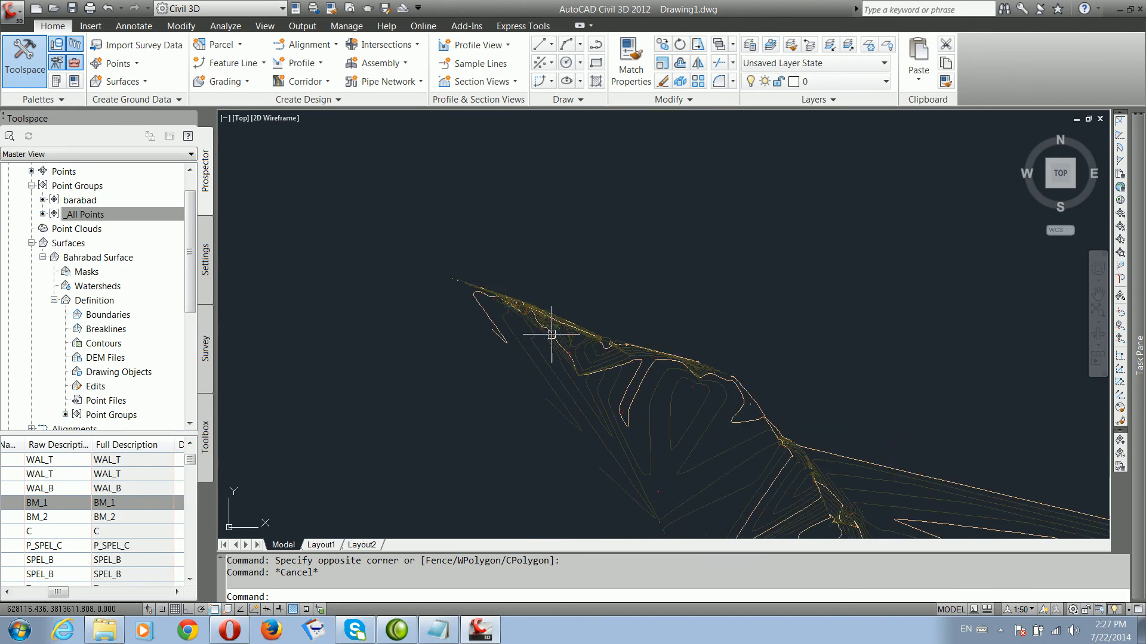
scroll(480, 307, "down", 2)
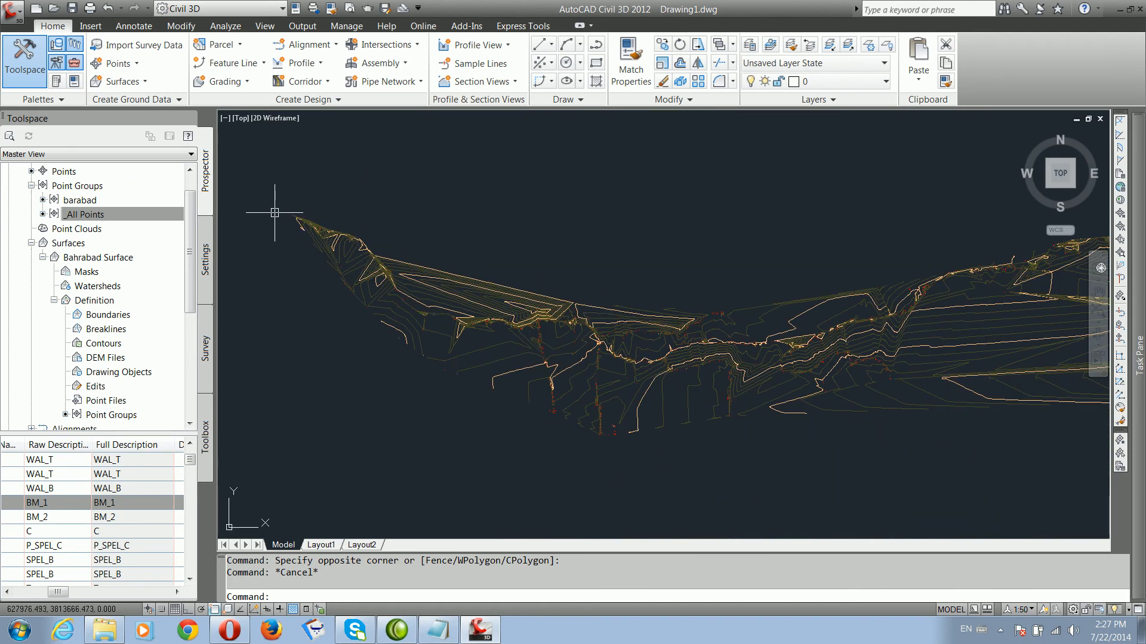
scroll(285, 215, "down", 2)
scroll(830, 321, "down", 3)
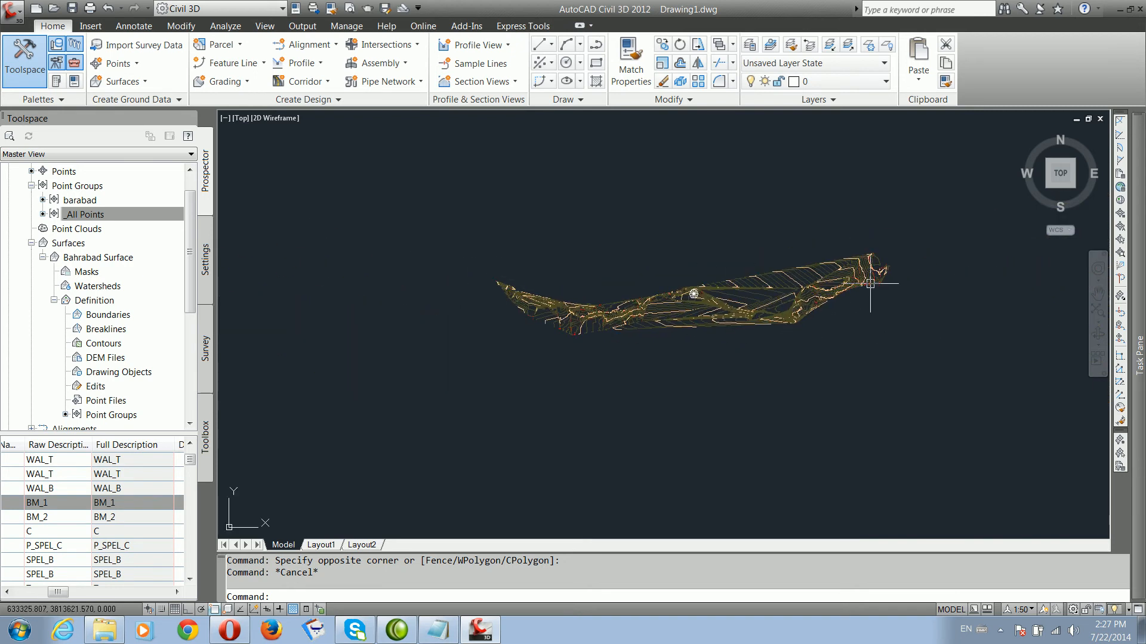
scroll(881, 290, "up", 1)
scroll(391, 312, "up", 1)
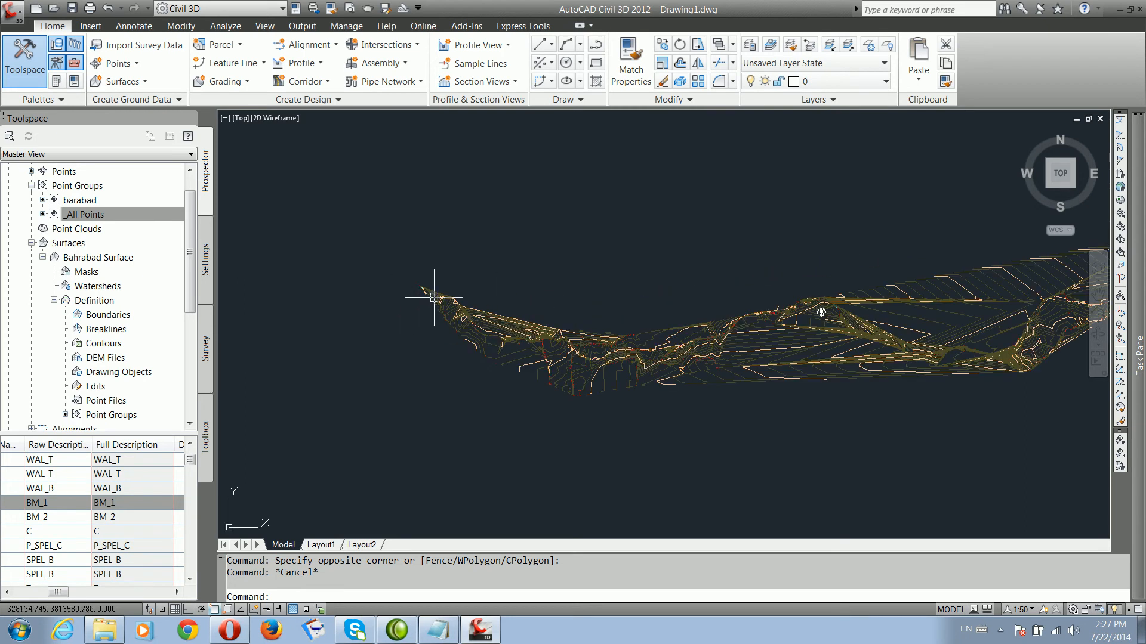
scroll(437, 300, "down", 2)
middle_click_drag(747, 338, 653, 357)
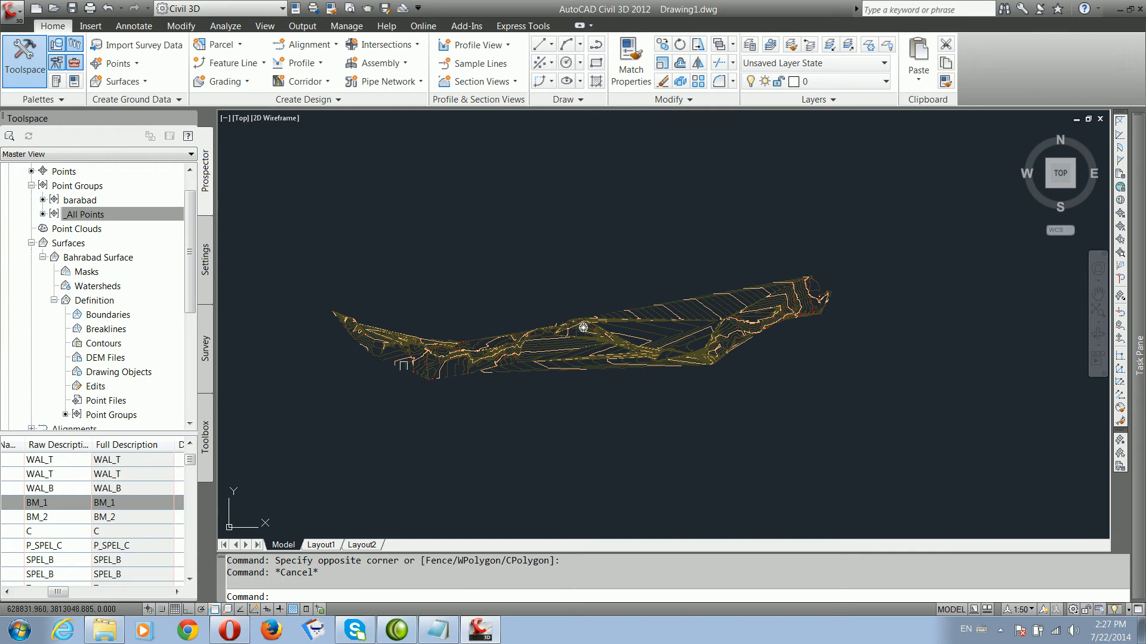
scroll(409, 358, "up", 2)
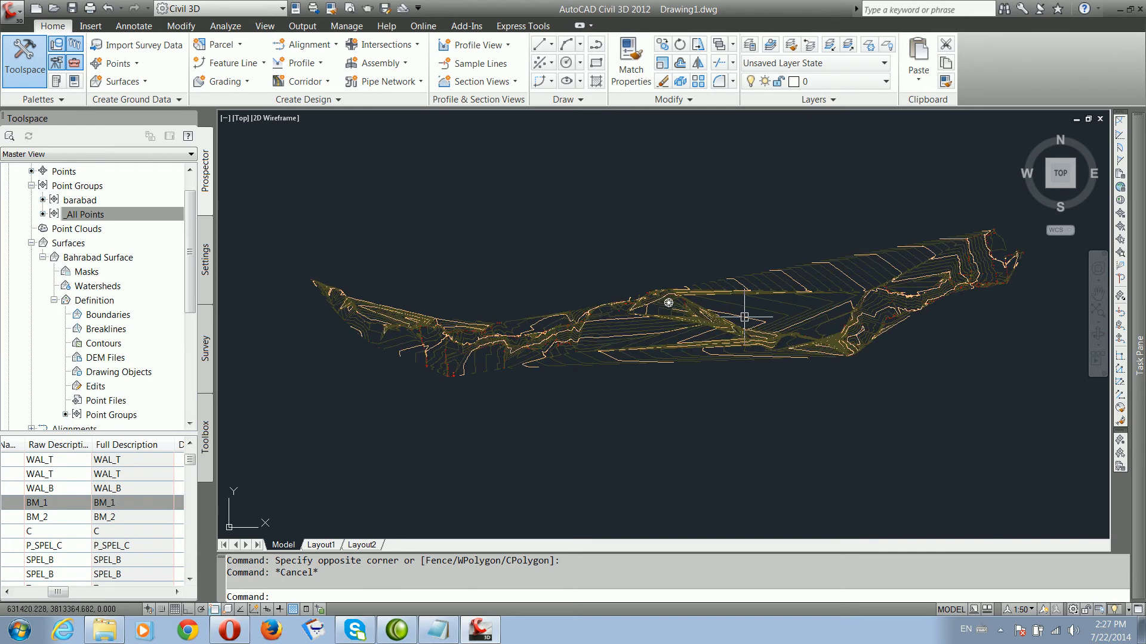
Step: Edit the Bahrabad Surface's style and turn off the visibility of its Major Contour and Minor Contour components
left_click(749, 334)
right_click(746, 320)
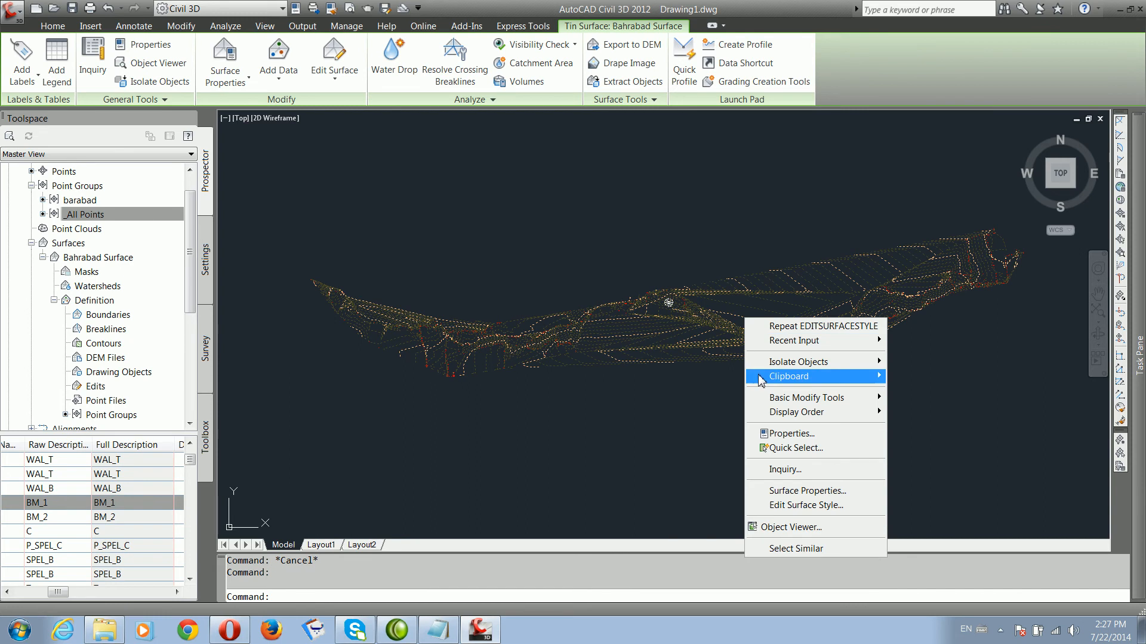
left_click(802, 506)
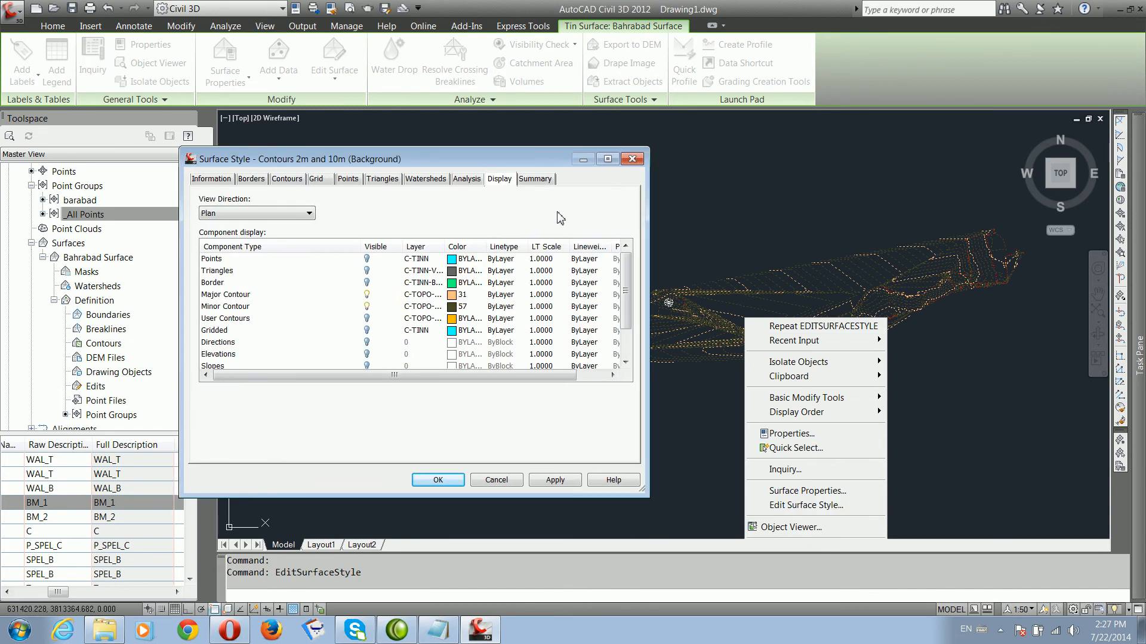
left_click(368, 295)
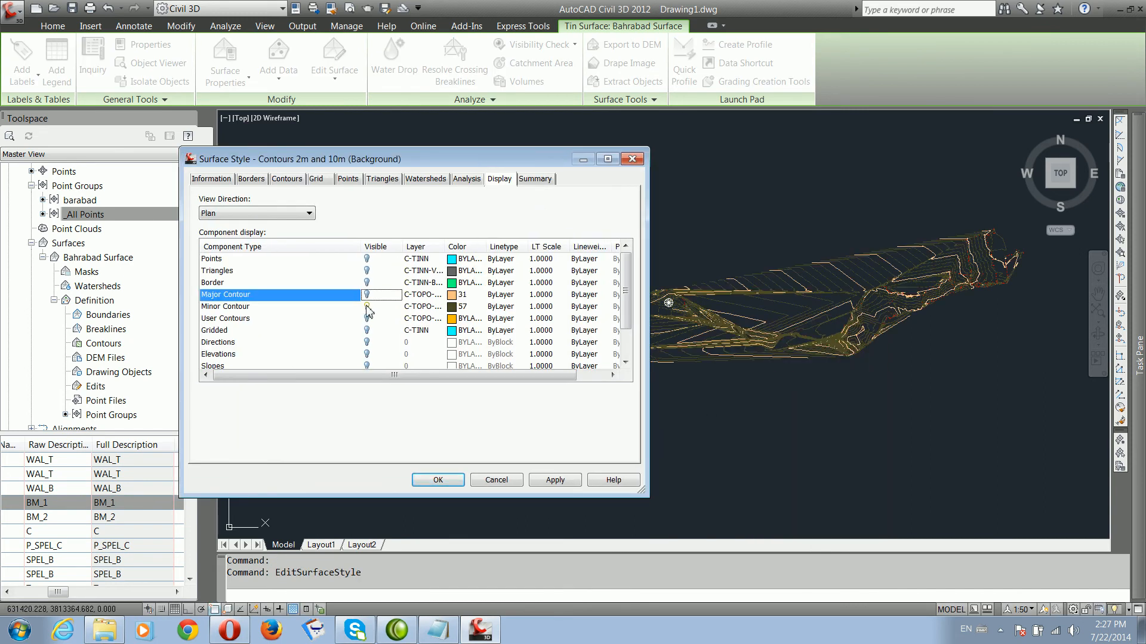
left_click(367, 306)
Step: Turn on the Watersheds component in the surface style, apply and accept the changes, and inspect the watersheds in the drawing
left_click_drag(629, 304, 636, 330)
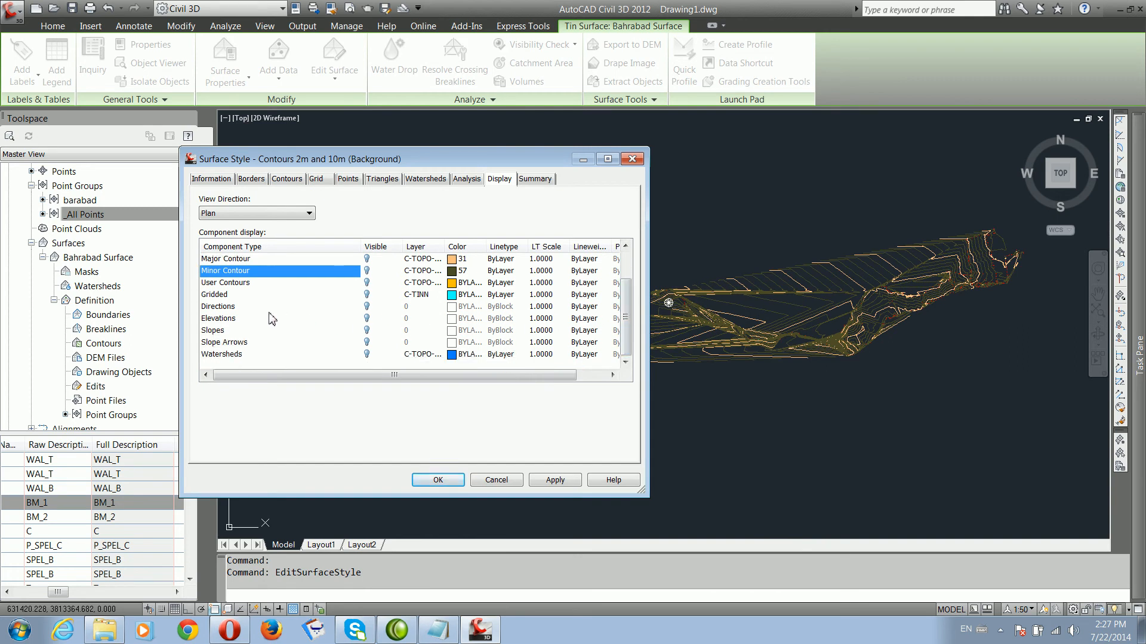
left_click(222, 356)
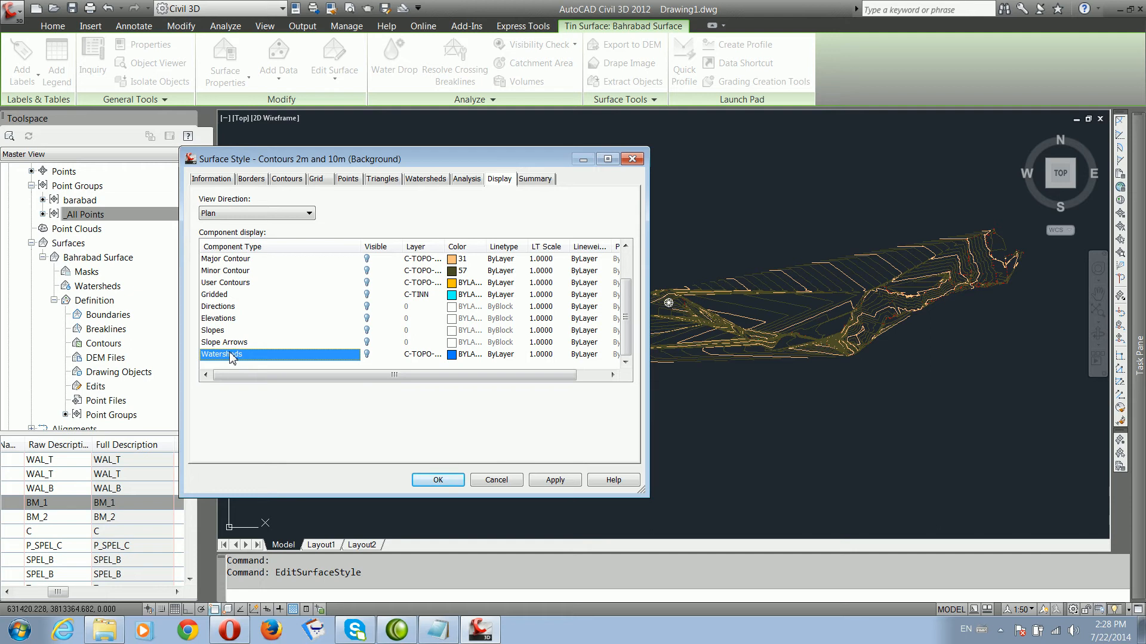
left_click(368, 355)
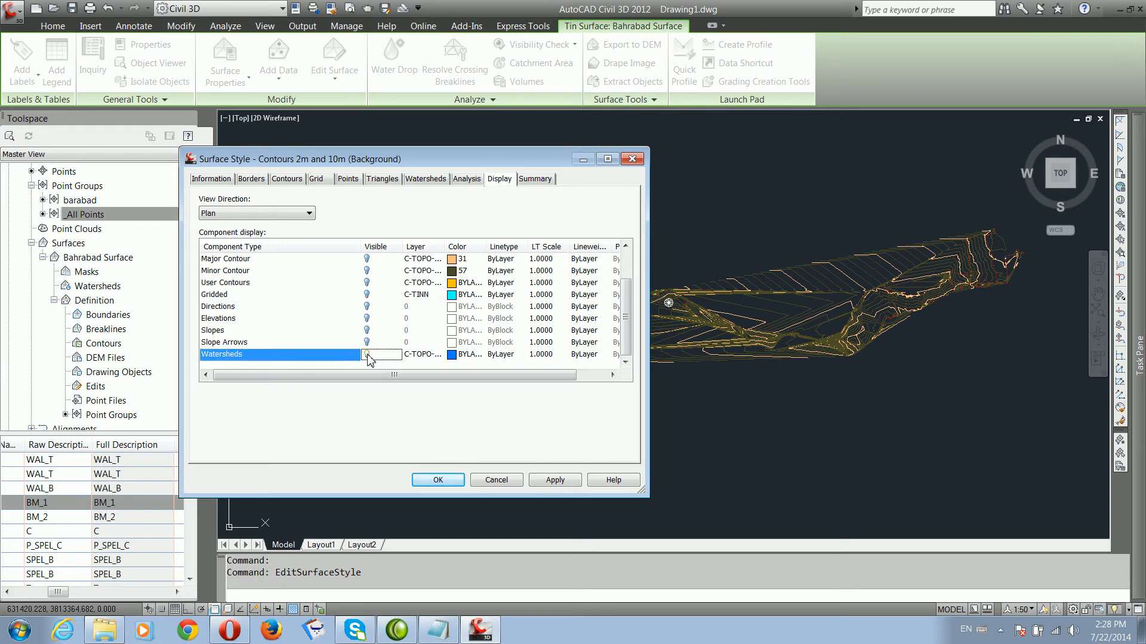
left_click(543, 481)
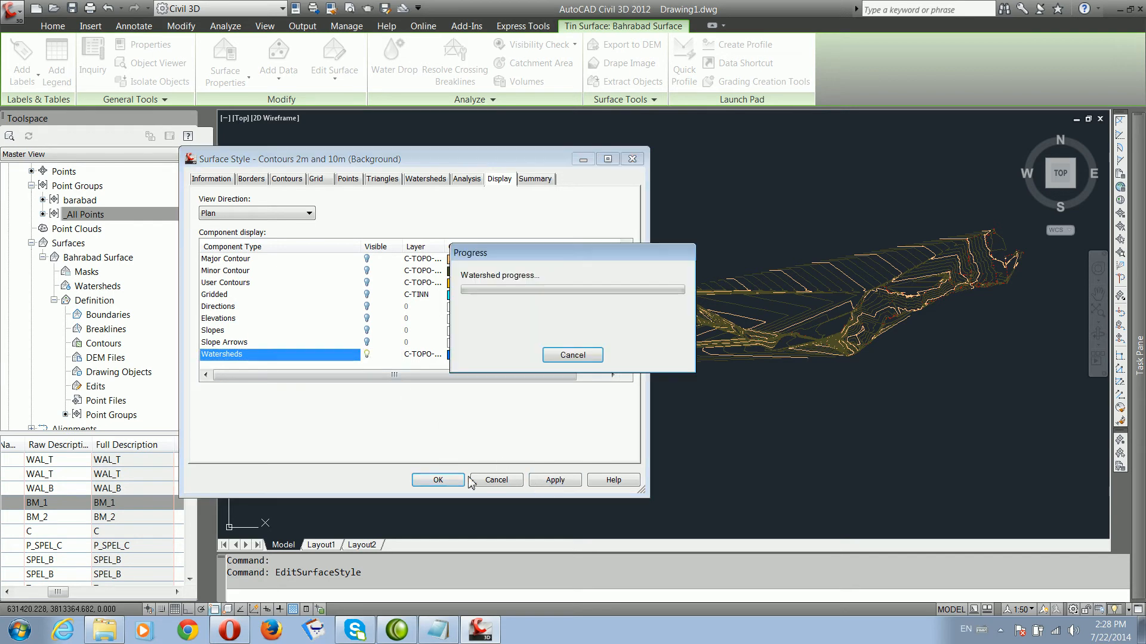
left_click(438, 481)
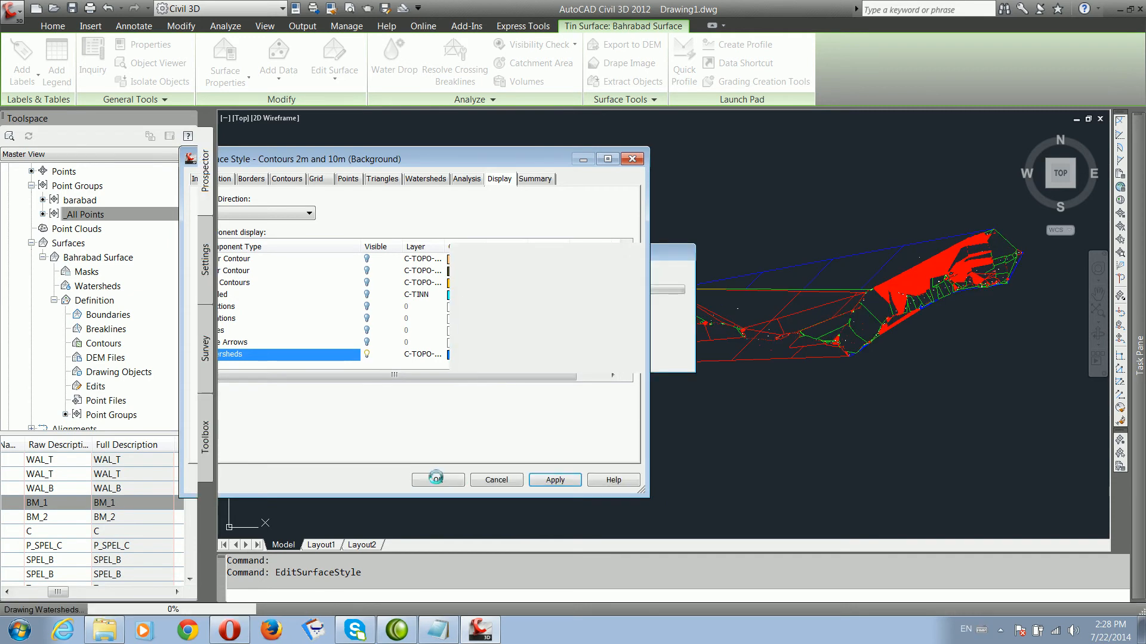
middle_click_drag(323, 360, 352, 396)
scroll(348, 352, "up", 3)
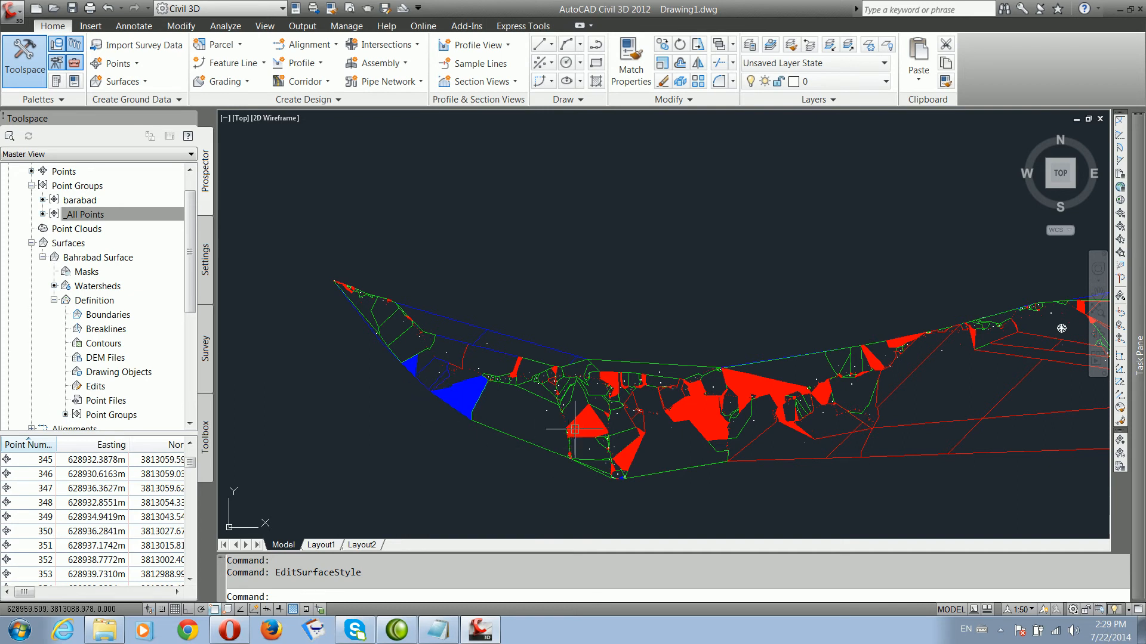
Step: Examine the surface's watershed areas and read the ID, type and area labels of the depressions near its western tip
middle_click_drag(689, 391, 561, 391)
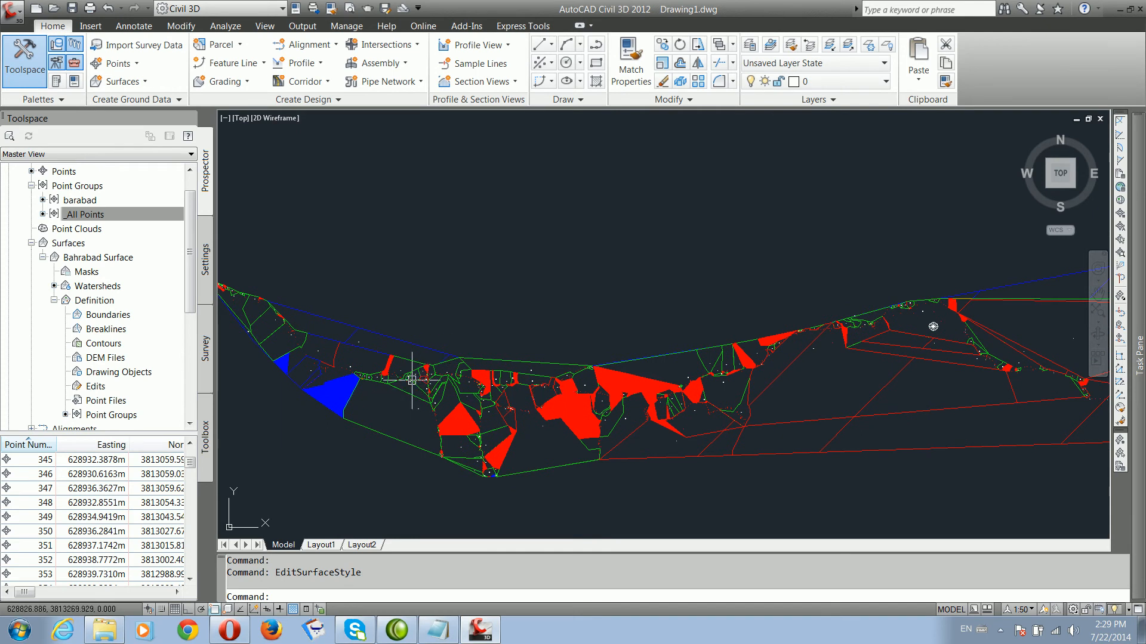
scroll(409, 389, "up", 1)
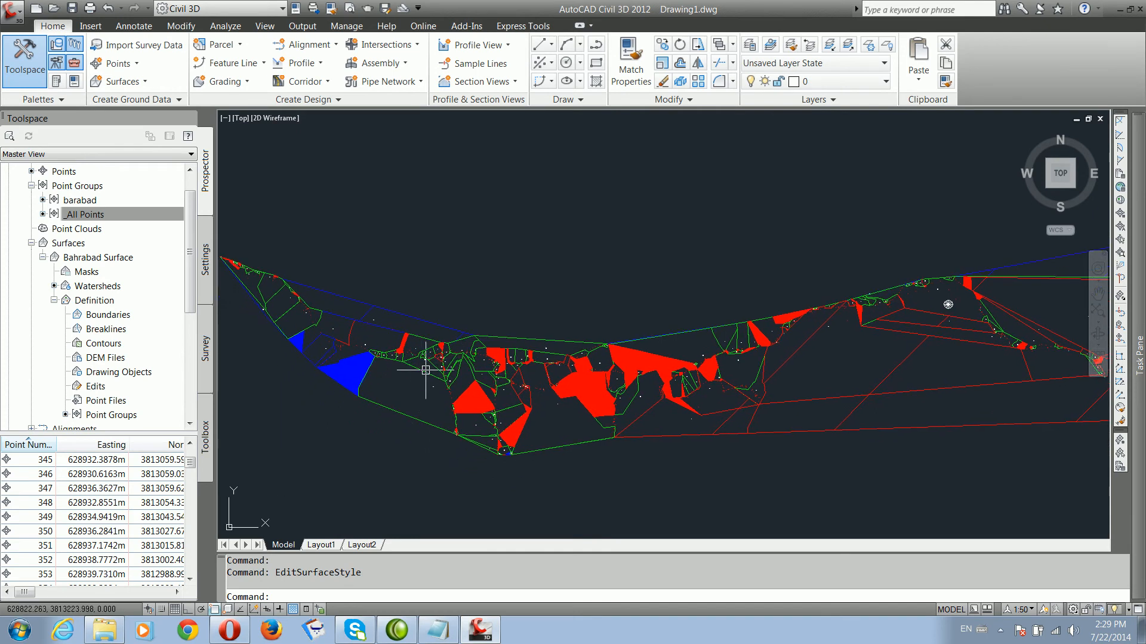
scroll(425, 370, "up", 3)
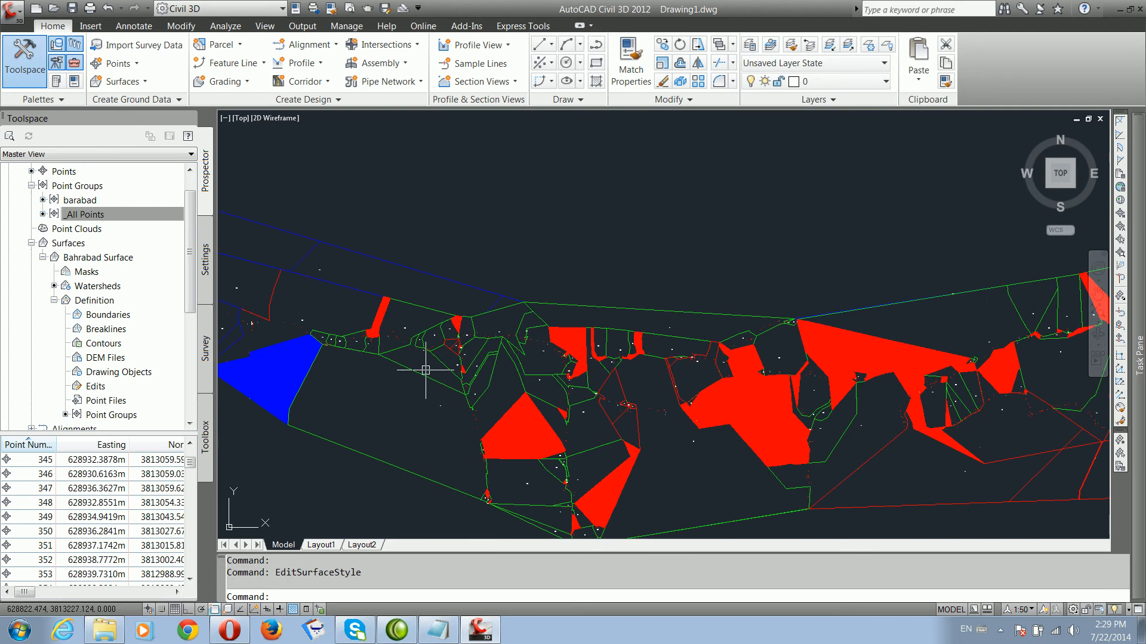
scroll(426, 370, "down", 3)
scroll(428, 373, "down", 2)
mouse_move(529, 373)
middle_mouse_down()
mouse_move(451, 371)
mouse_move(403, 389)
mouse_move(506, 353)
middle_mouse_up()
scroll(450, 360, "up", 2)
scroll(439, 361, "up", 2)
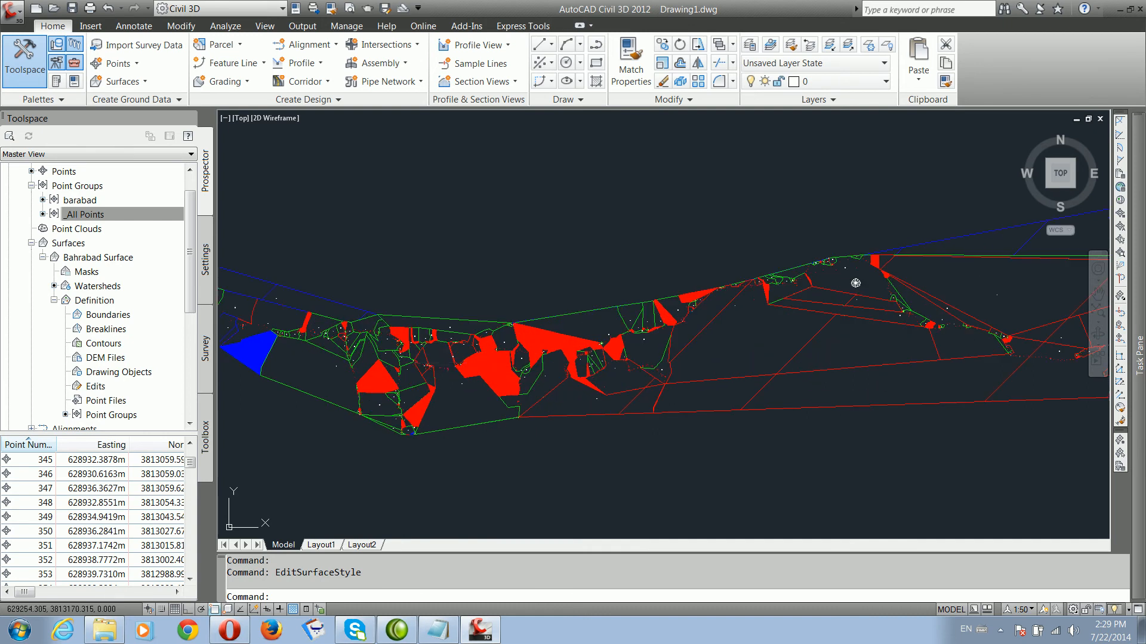
mouse_move(404, 361)
middle_mouse_down()
mouse_move(438, 358)
mouse_move(554, 405)
middle_mouse_up()
scroll(458, 300, "up", 5)
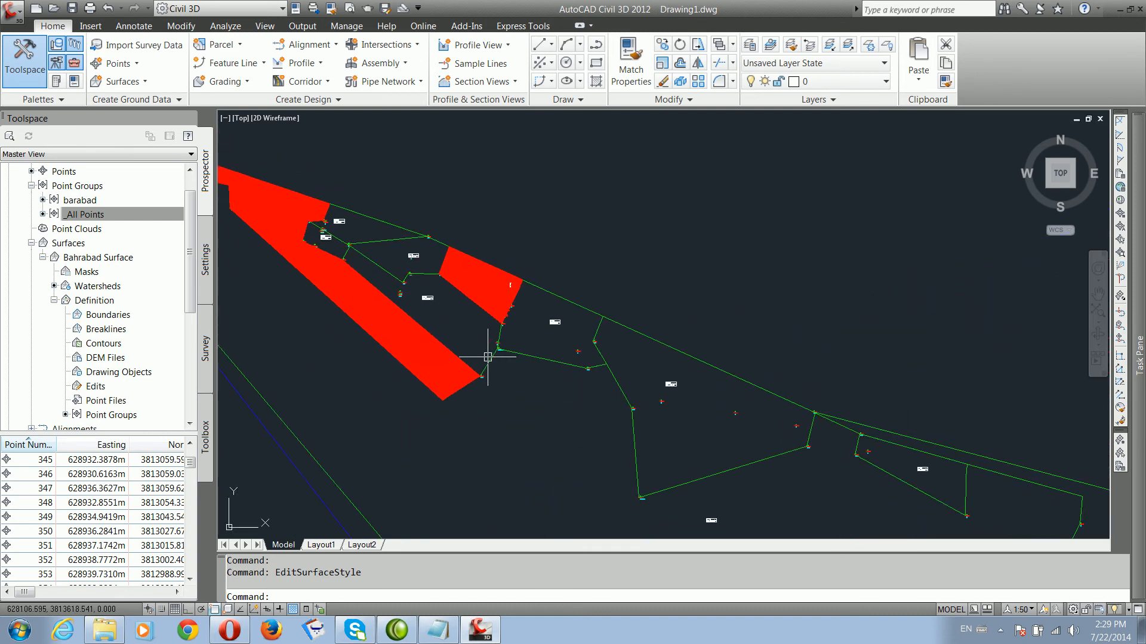
scroll(440, 343, "up", 1)
scroll(414, 323, "up", 5)
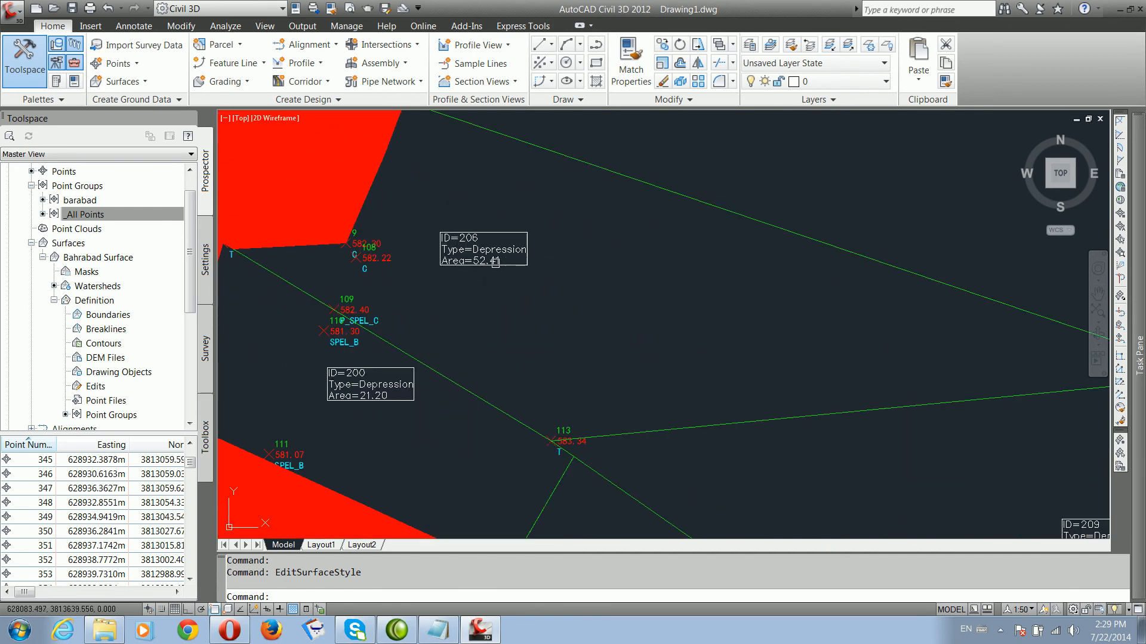
scroll(486, 271, "down", 6)
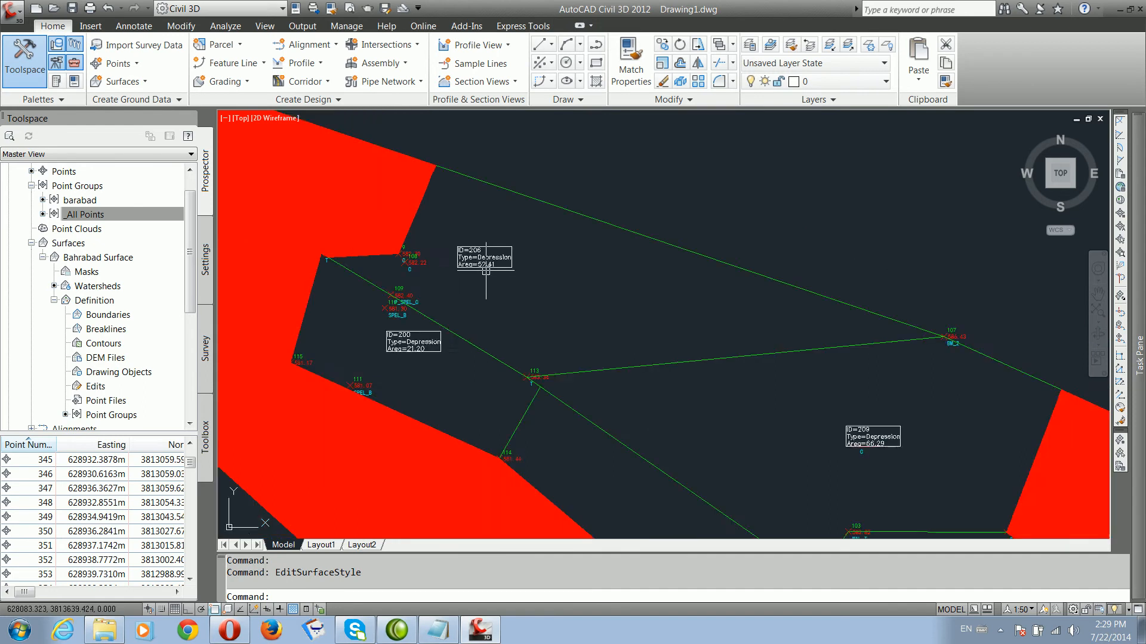
scroll(497, 301, "down", 4)
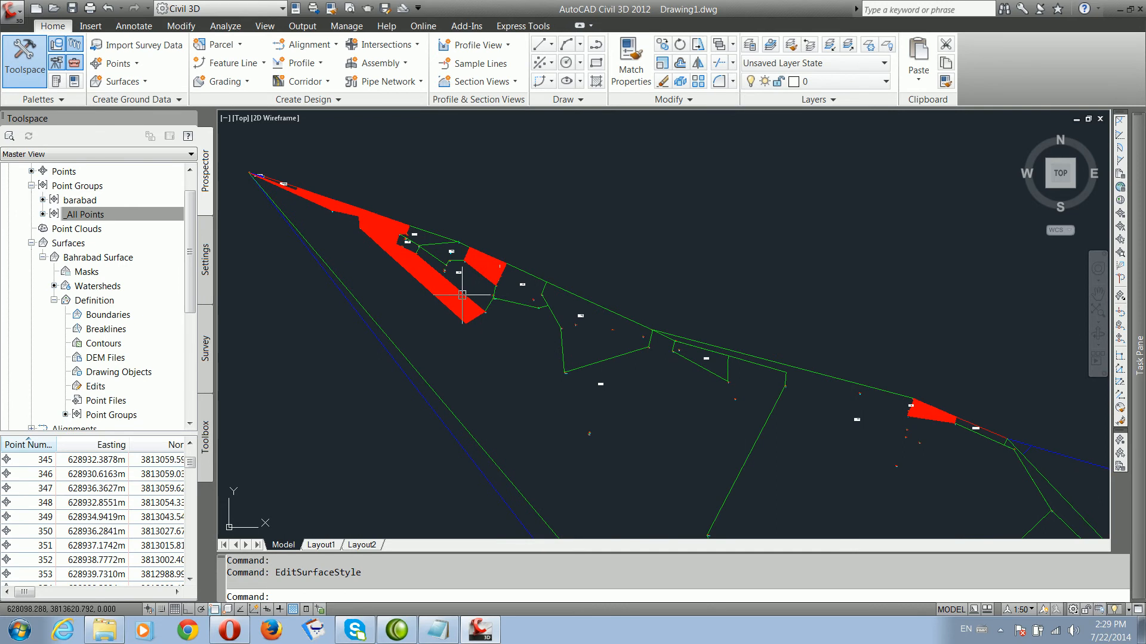
Step: Follow the watershed regions and boundaries from the surface's western tip to its eastern end, finishing with the whole surface in view
scroll(479, 296, "down", 4)
middle_click_drag(601, 389, 511, 294)
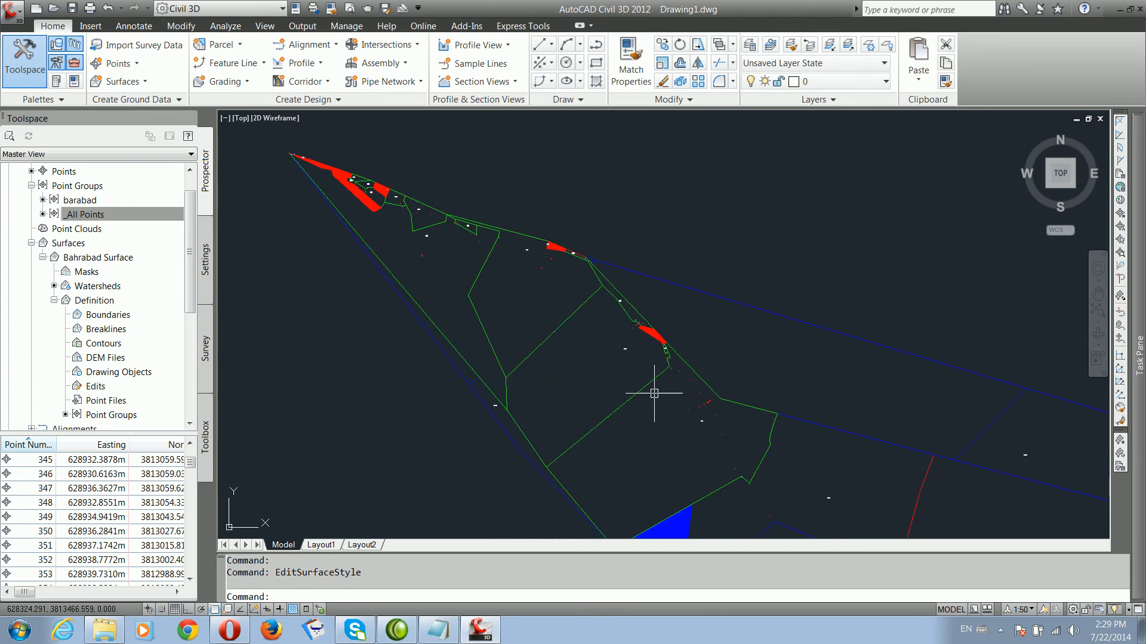
scroll(520, 320, "up", 3)
scroll(481, 312, "up", 1)
scroll(465, 308, "down", 4)
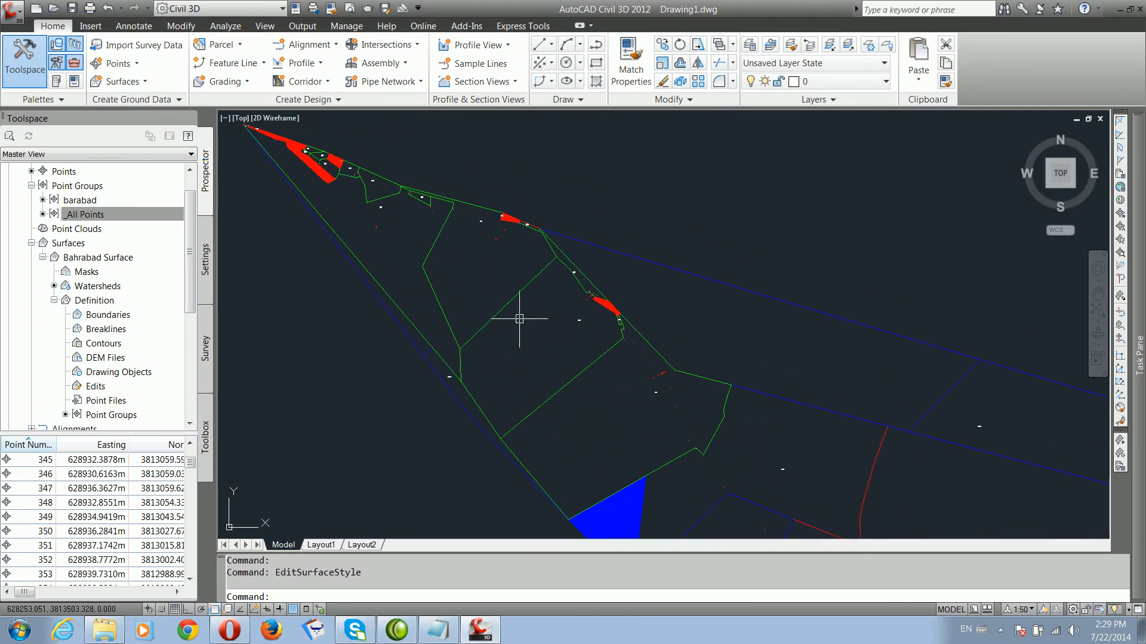
scroll(519, 296, "down", 2)
scroll(459, 256, "down", 2)
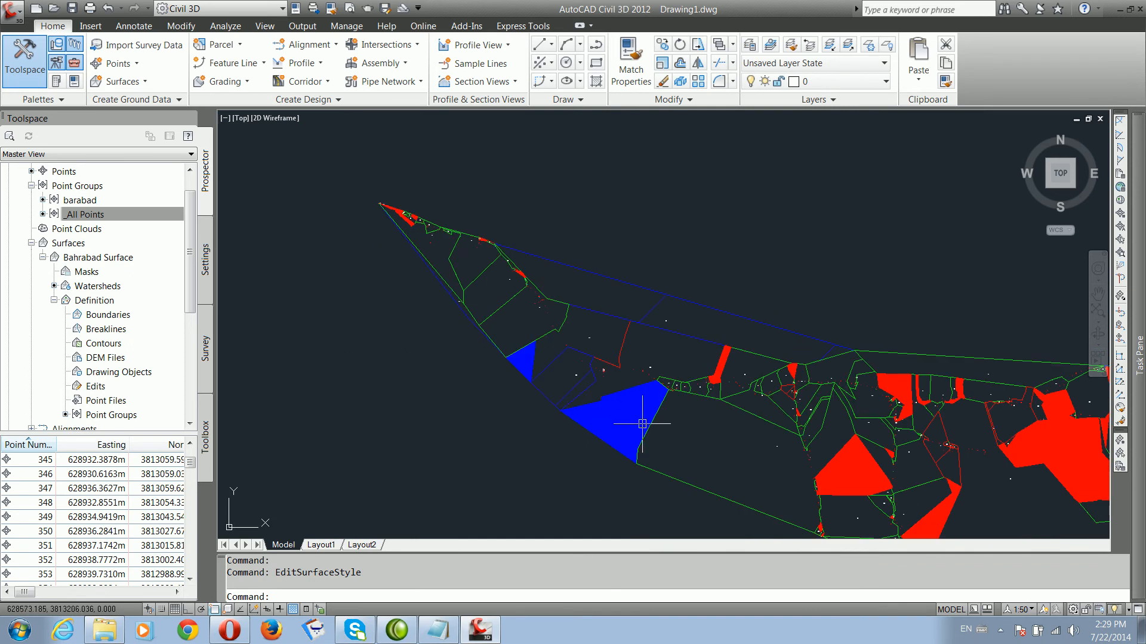
middle_click_drag(627, 427, 569, 369)
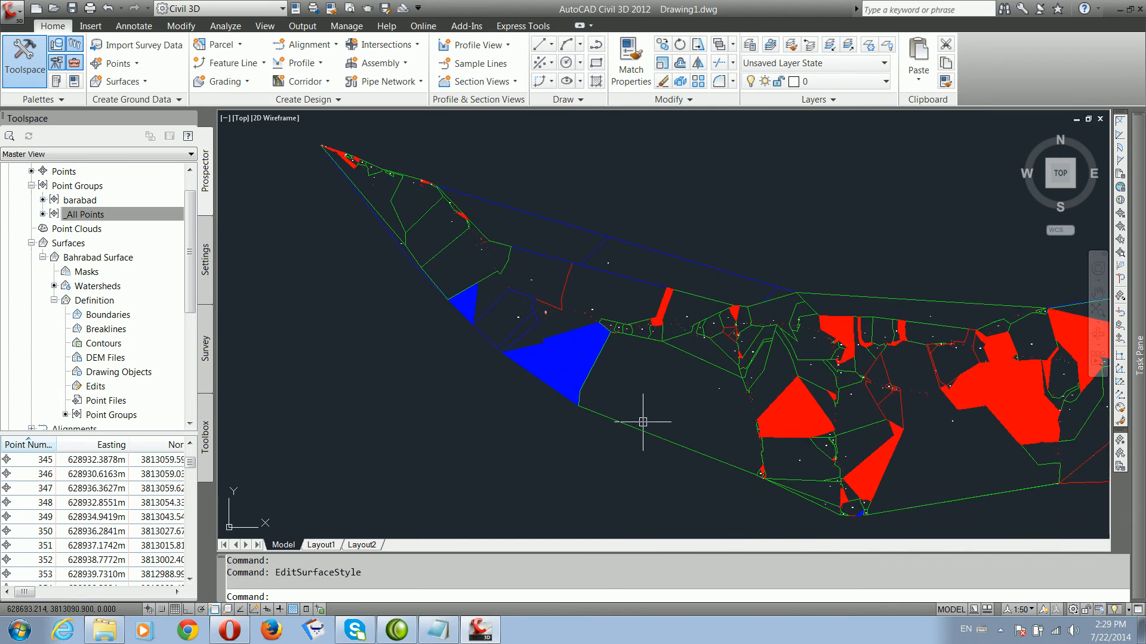
middle_click_drag(692, 436, 530, 369)
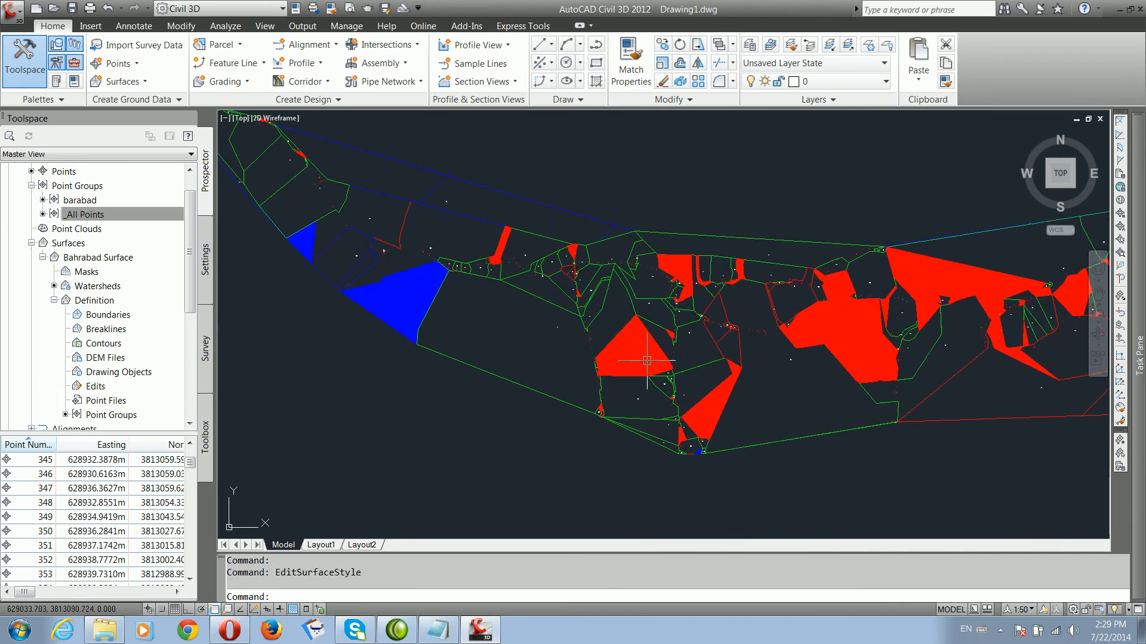
scroll(716, 367, "down", 2)
middle_click_drag(831, 358, 661, 358)
scroll(716, 361, "down", 2)
middle_click_drag(939, 348, 696, 350)
mouse_move(815, 336)
middle_mouse_down()
mouse_move(629, 348)
mouse_move(641, 371)
middle_mouse_up()
scroll(887, 316, "down", 2)
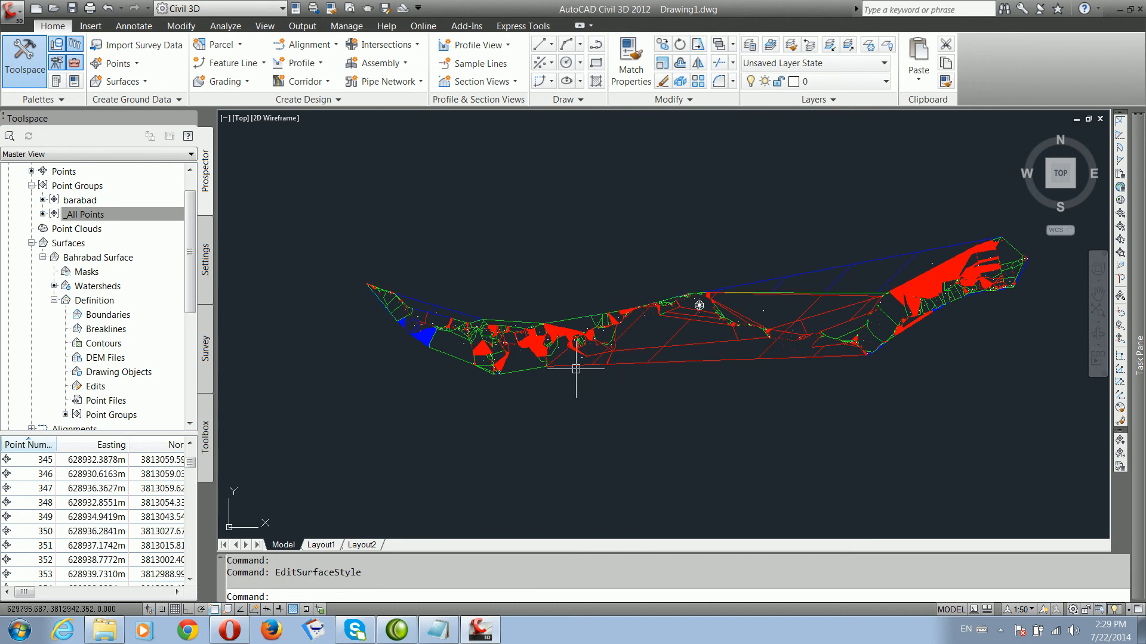
middle_click_drag(803, 399, 803, 384)
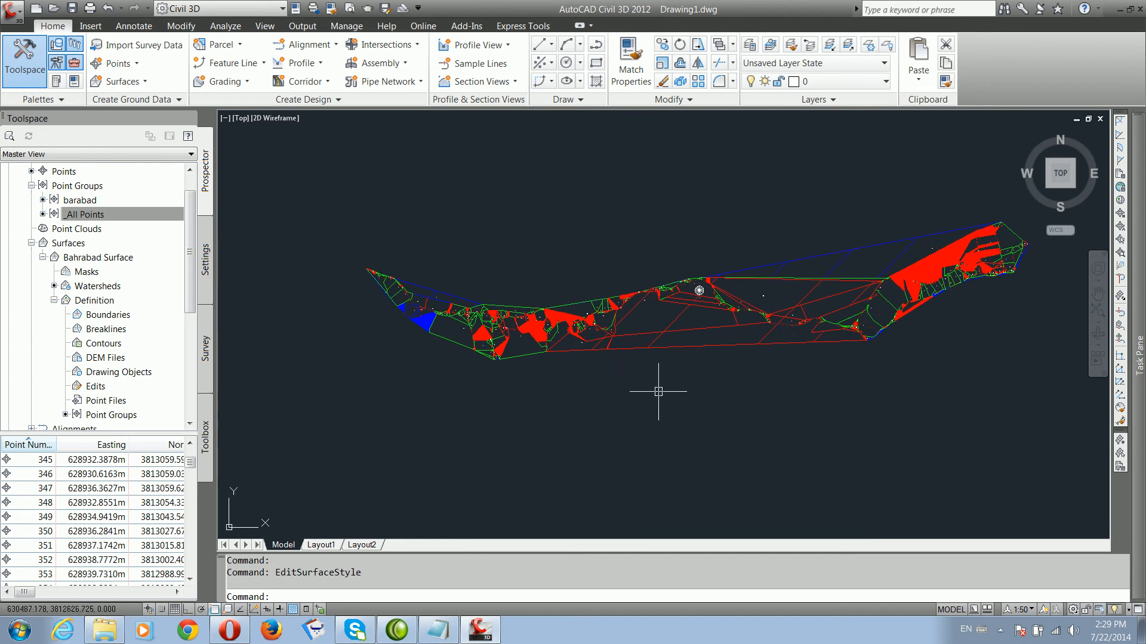
Step: Select the Bahrabad Surface in the drawing and open its surface style for editing
scroll(422, 327, "up", 3)
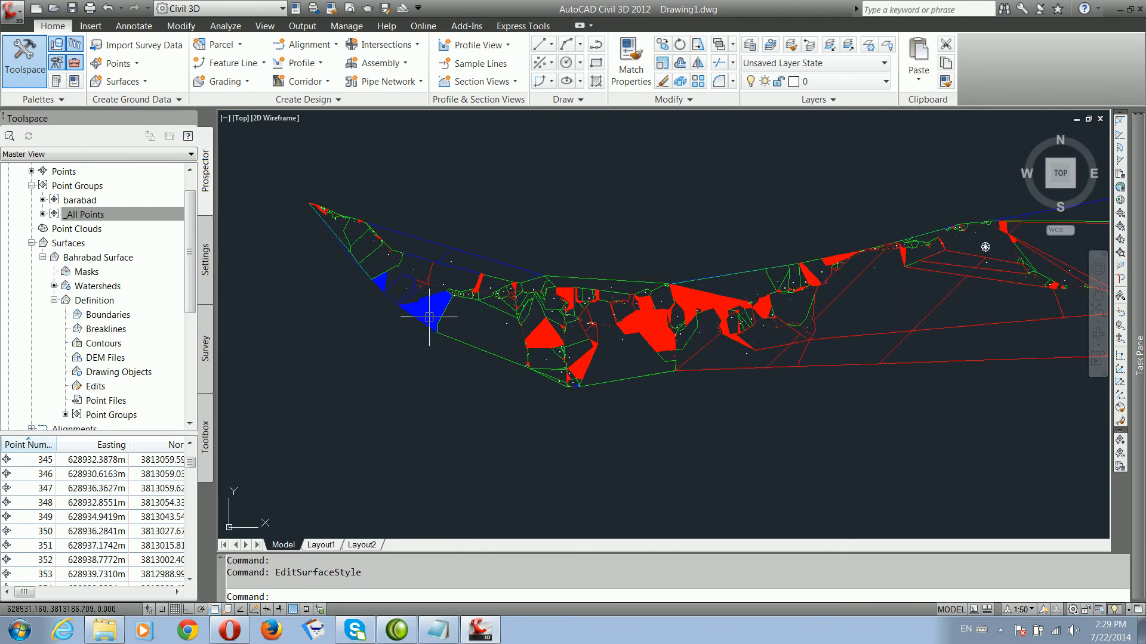
left_click(429, 317)
right_click(430, 318)
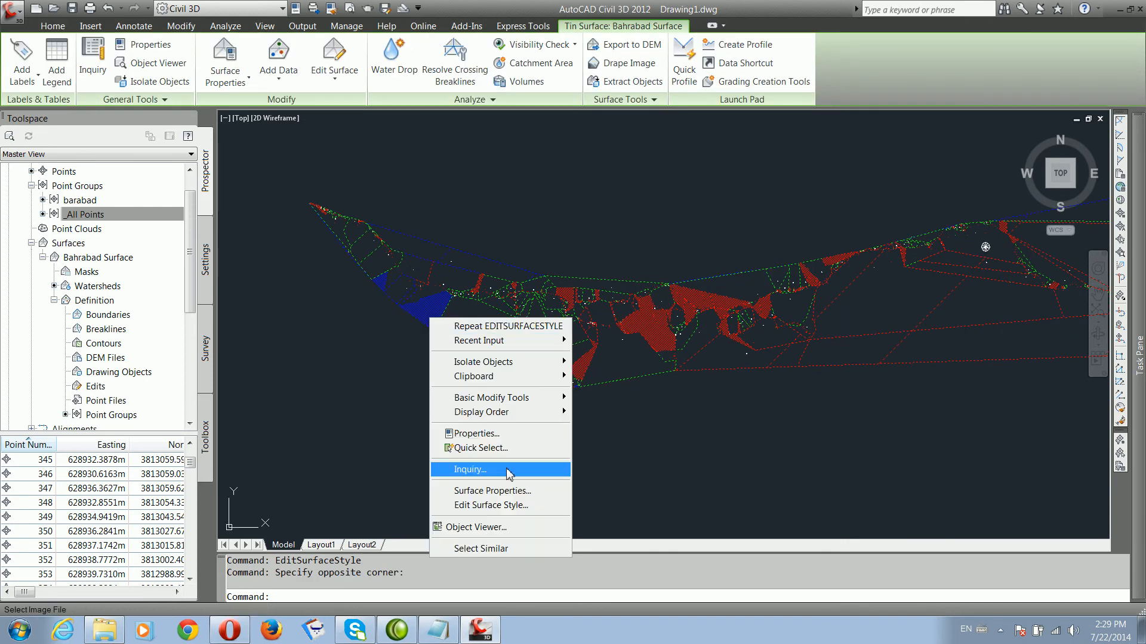
left_click(517, 504)
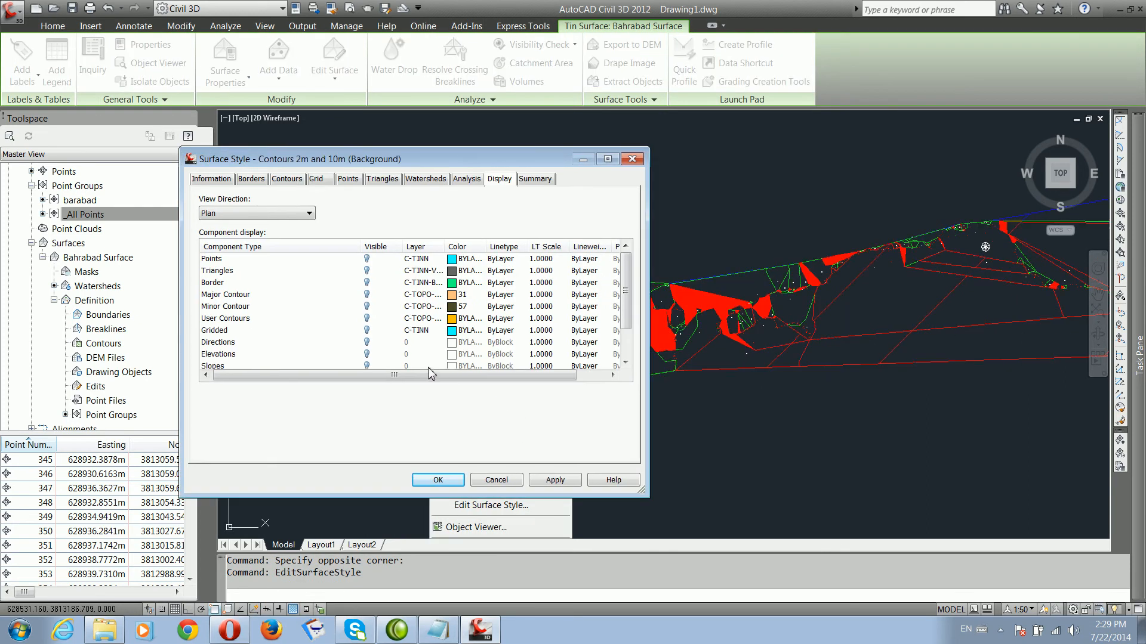
Step: Turn off Watersheds and turn on Slope Arrows in the surface style's plan display, and apply the style
scroll(629, 327, "down", 1)
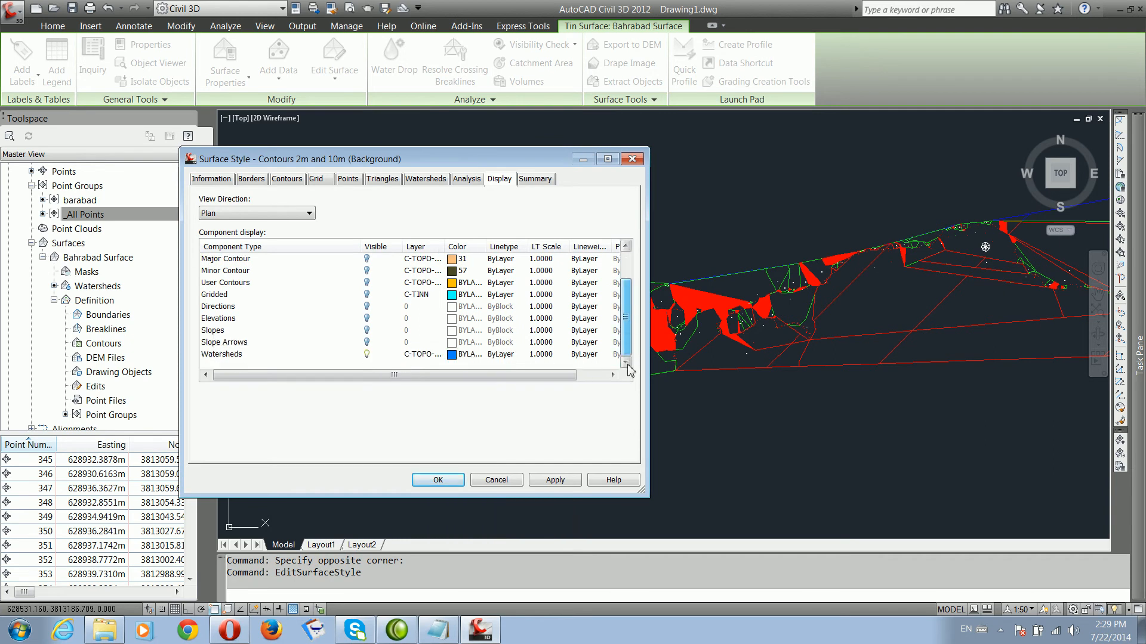
left_click(357, 356)
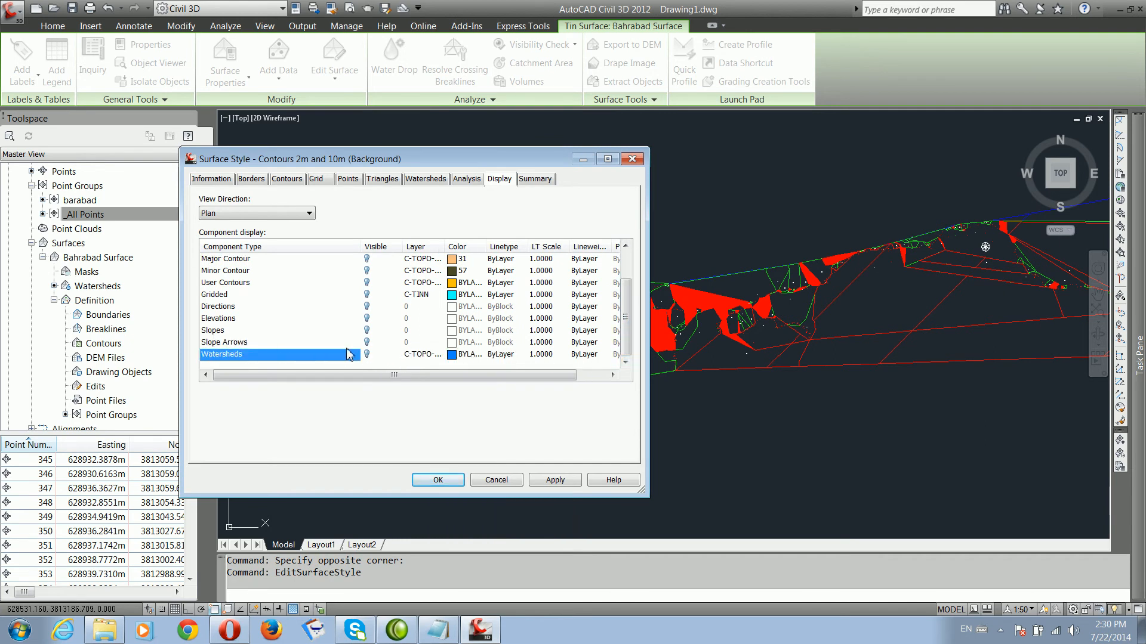
left_click(367, 342)
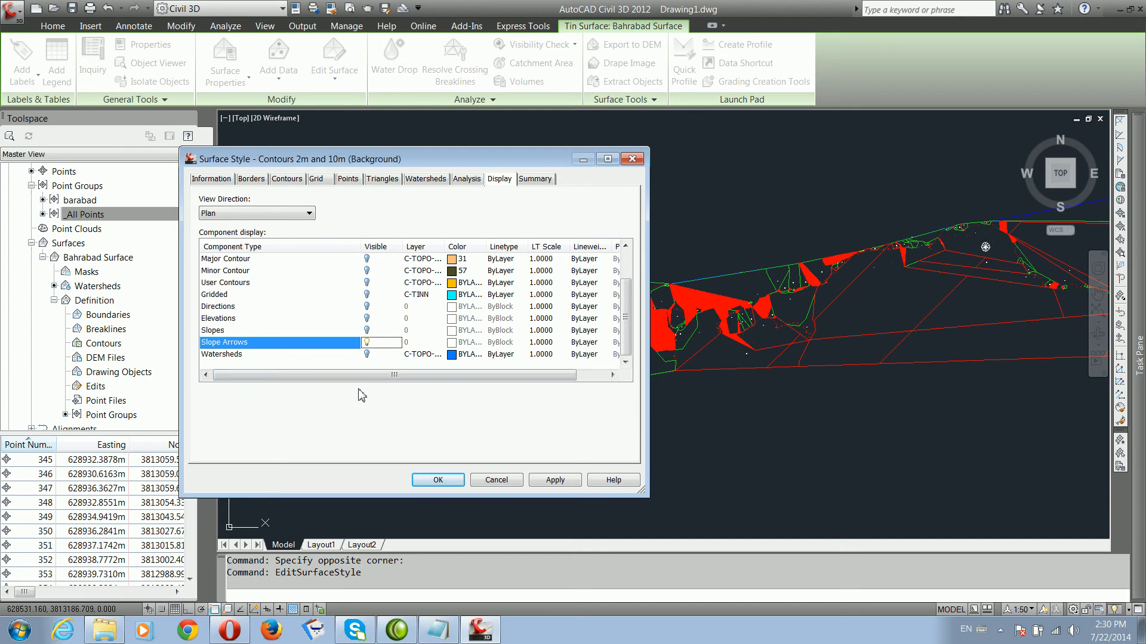
left_click(554, 481)
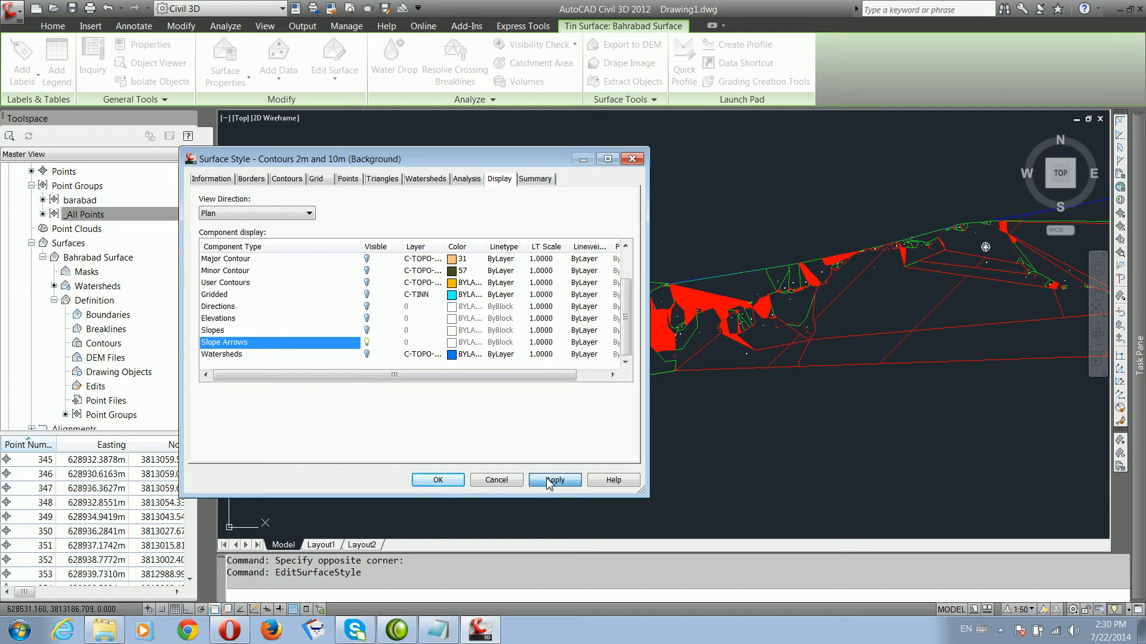
left_click(439, 481)
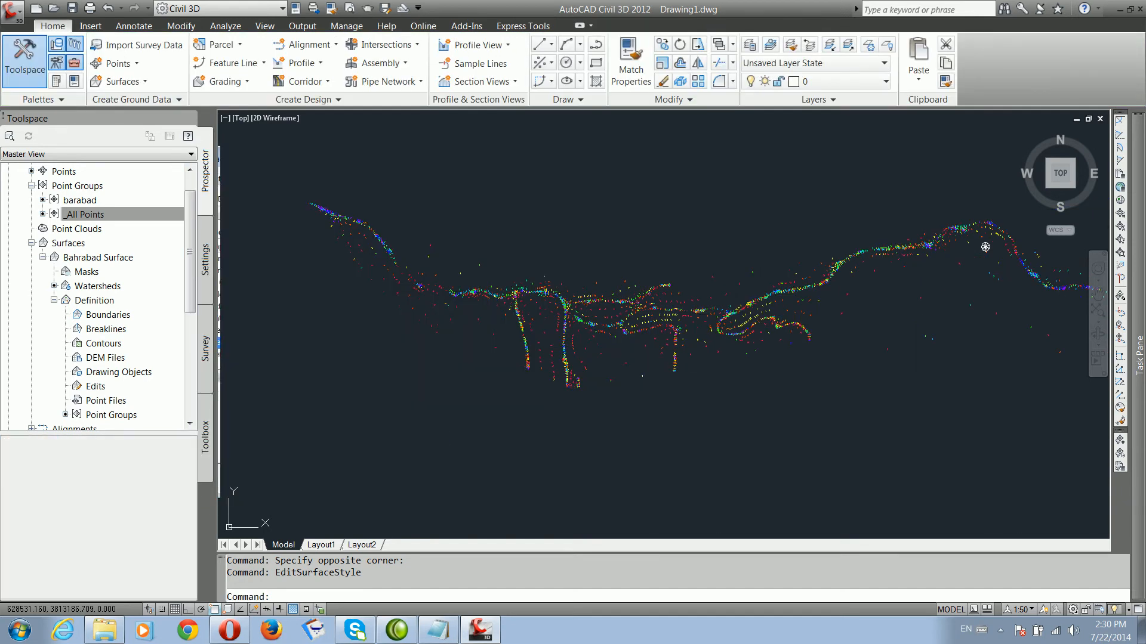
Step: Examine the slope arrows along the whole surface in plan view
scroll(366, 321, "up", 4)
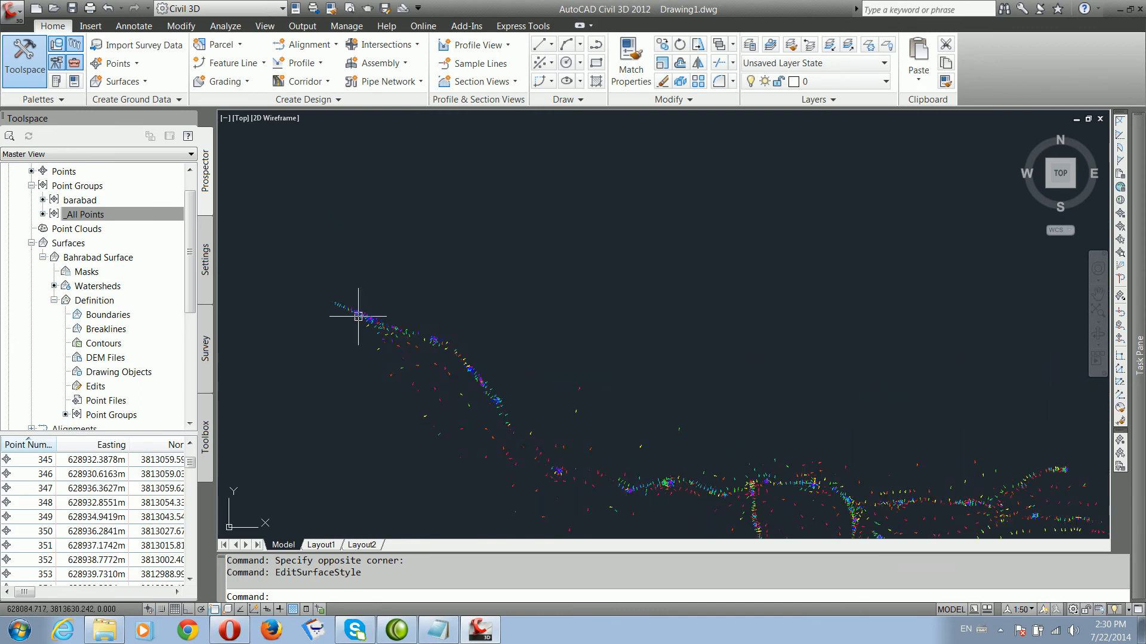
scroll(365, 320, "up", 2)
scroll(685, 456, "down", 7)
middle_click_drag(718, 465, 588, 378)
scroll(589, 381, "down", 2)
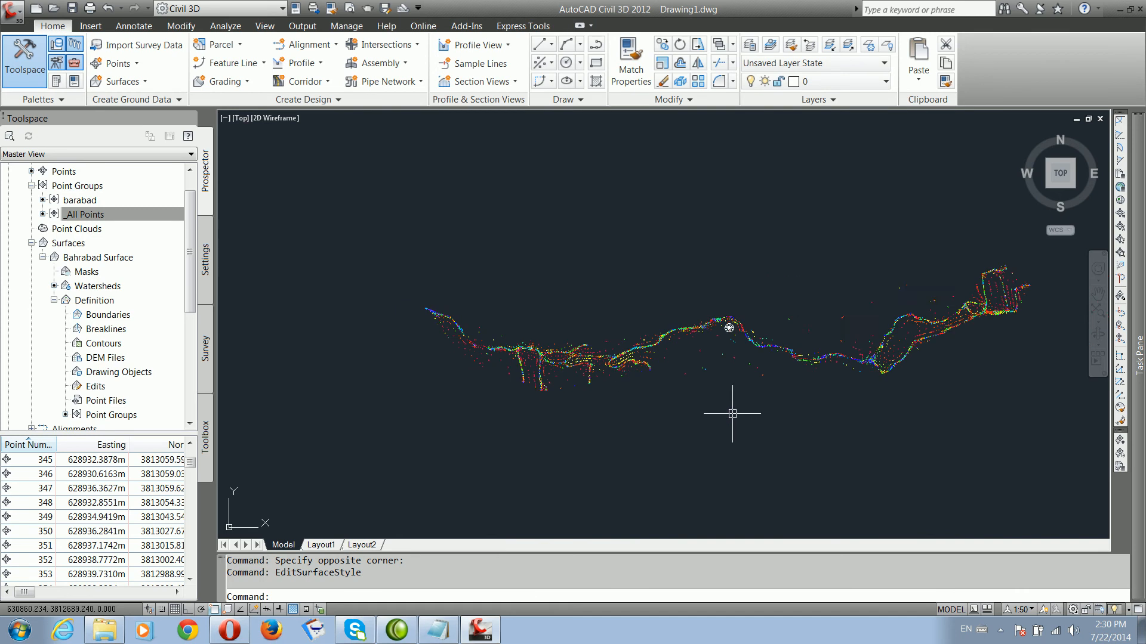
middle_click_drag(729, 413, 681, 440)
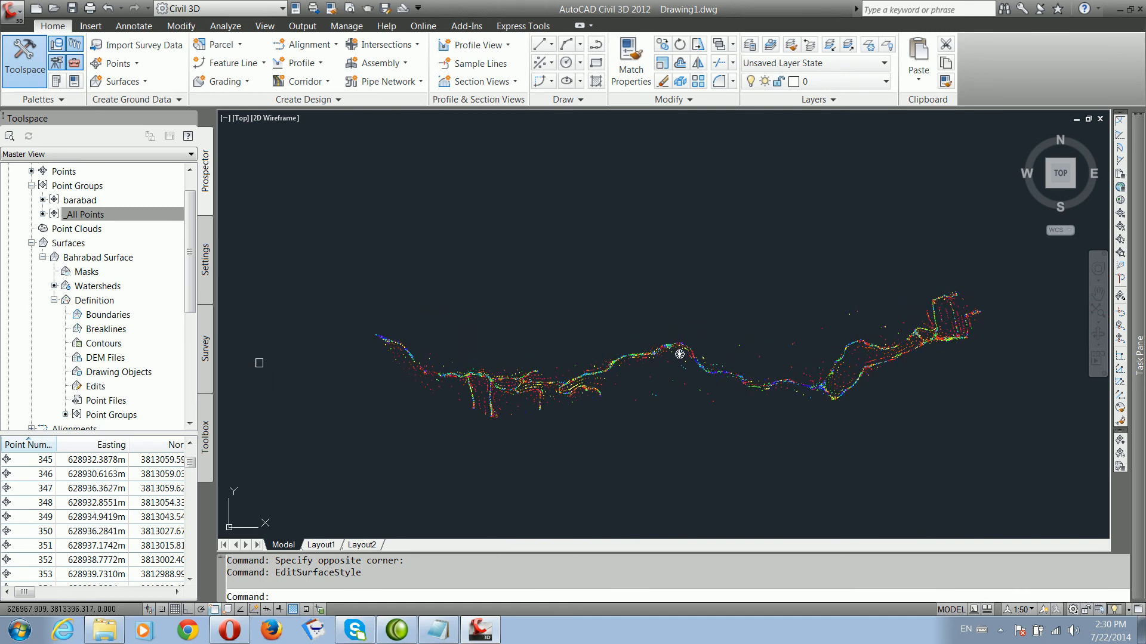
Step: Run a Slope Arrows analysis with 3 ranges in the surface properties of Bahrabad Surface
right_click(71, 246)
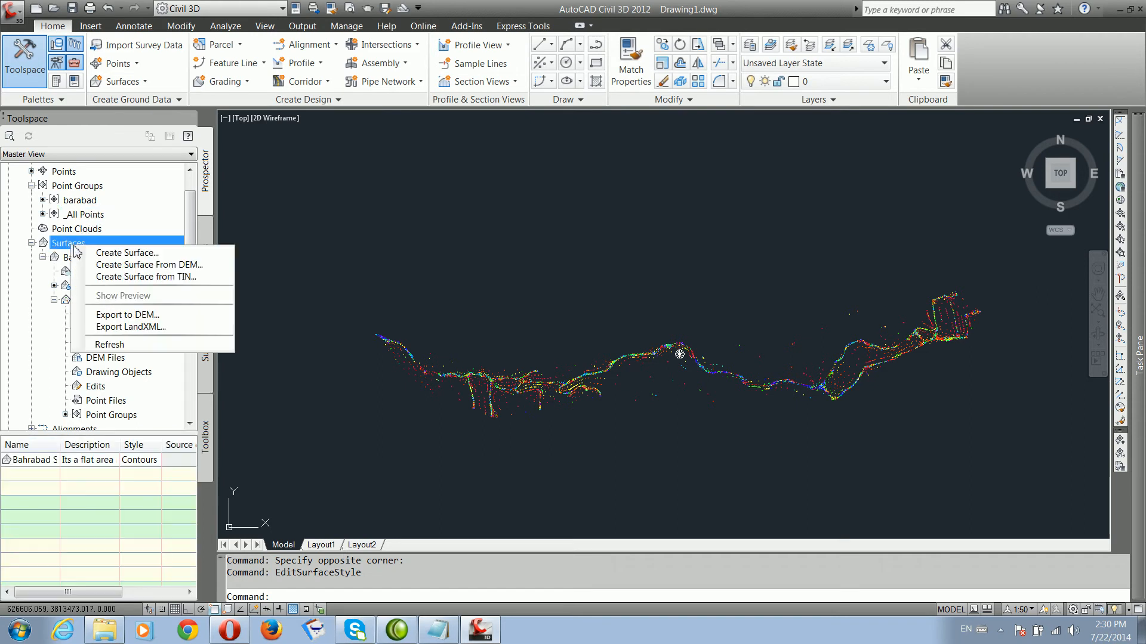
left_click(65, 261)
right_click(80, 257)
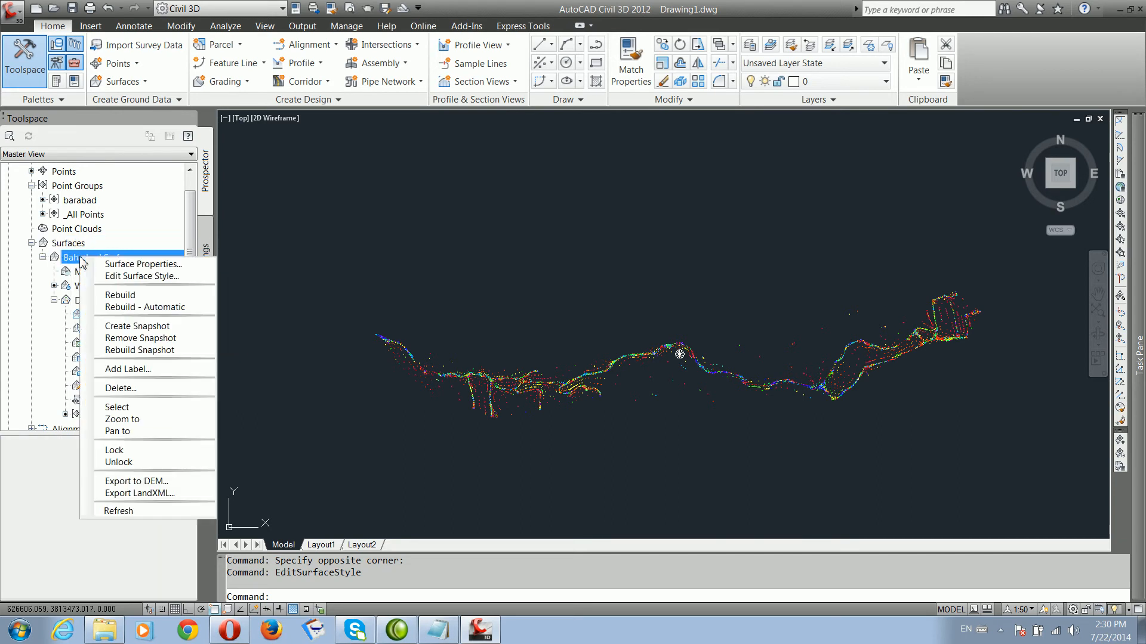
left_click(120, 264)
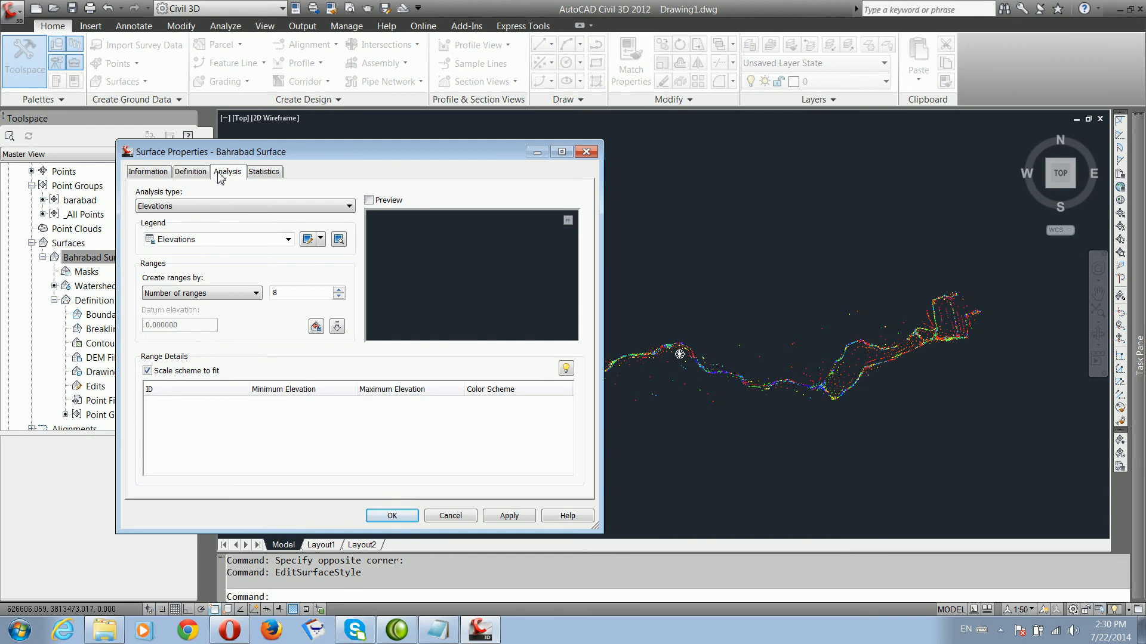
left_click_drag(222, 153, 402, 154)
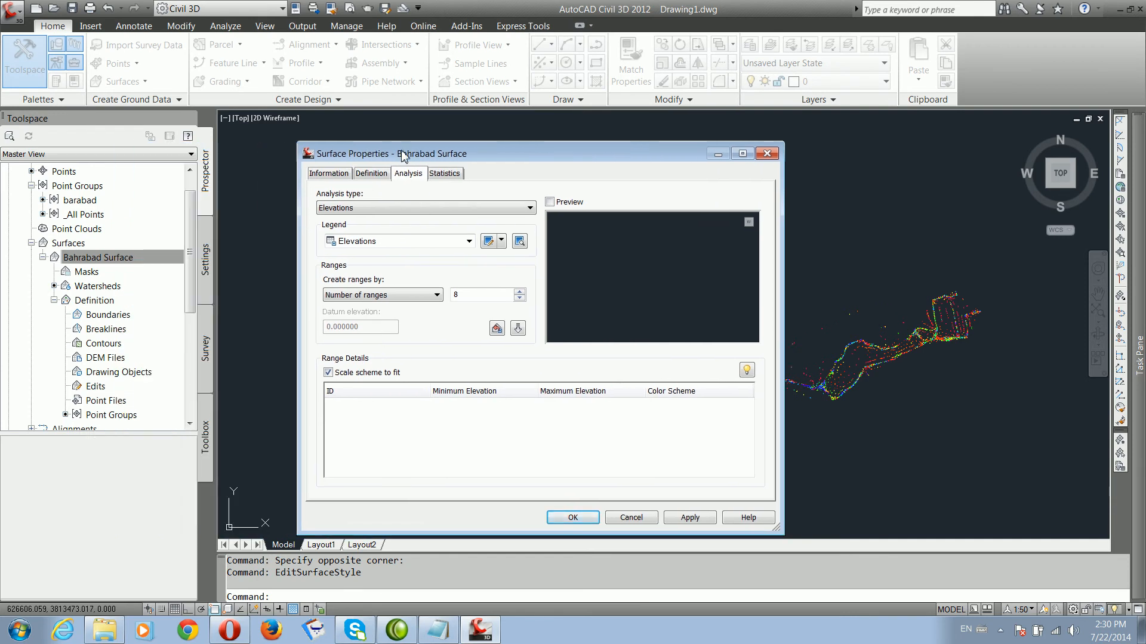
left_click(353, 209)
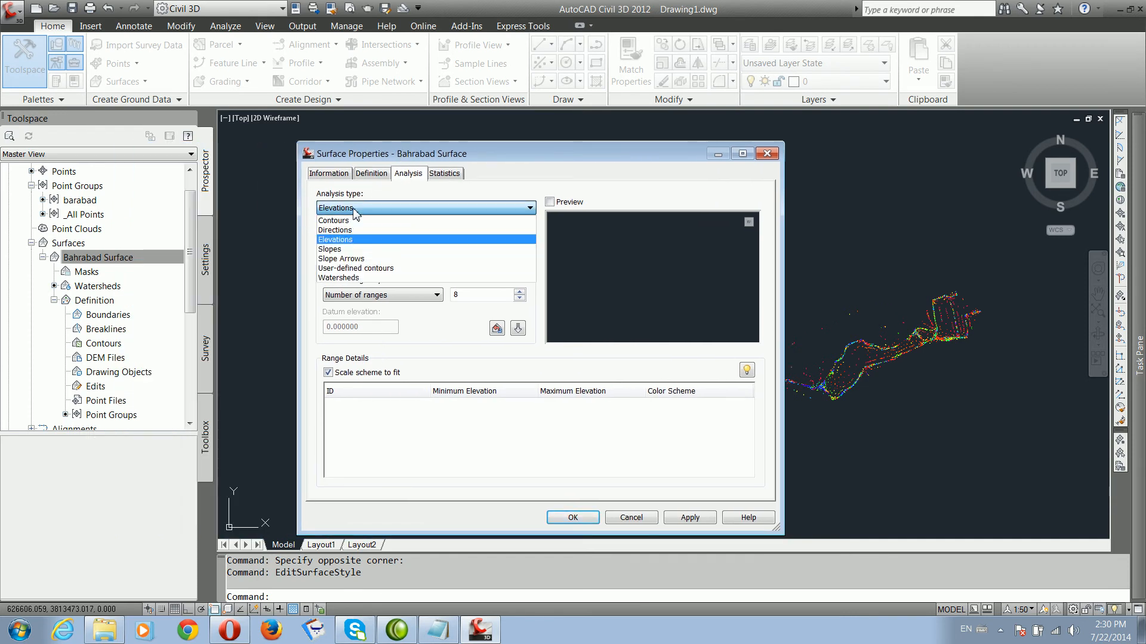
left_click(351, 260)
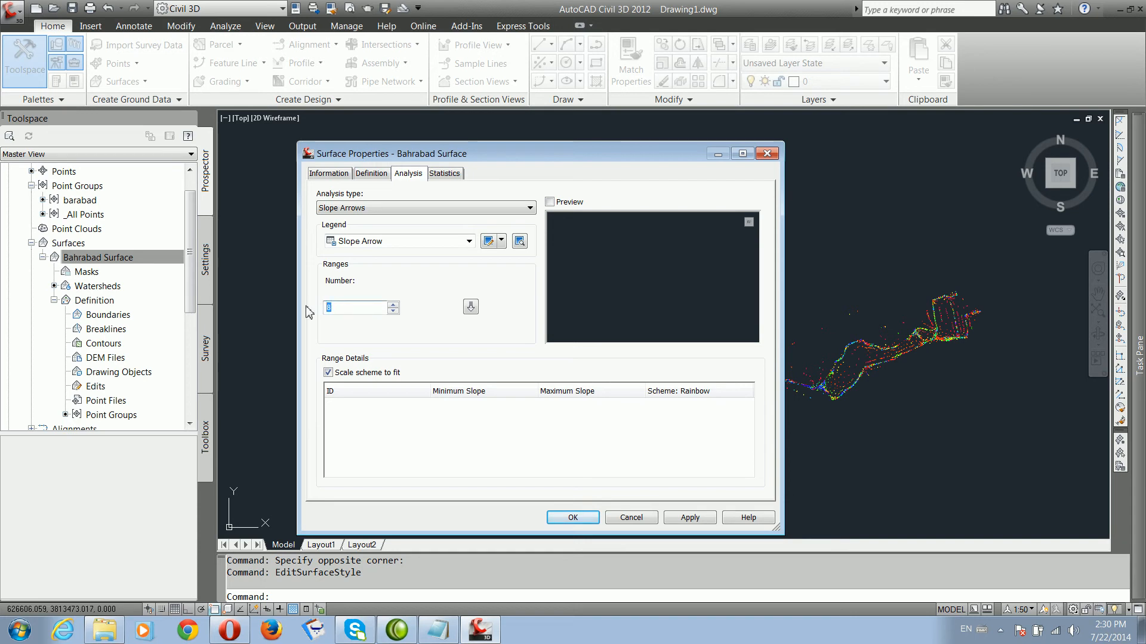
left_click(468, 311)
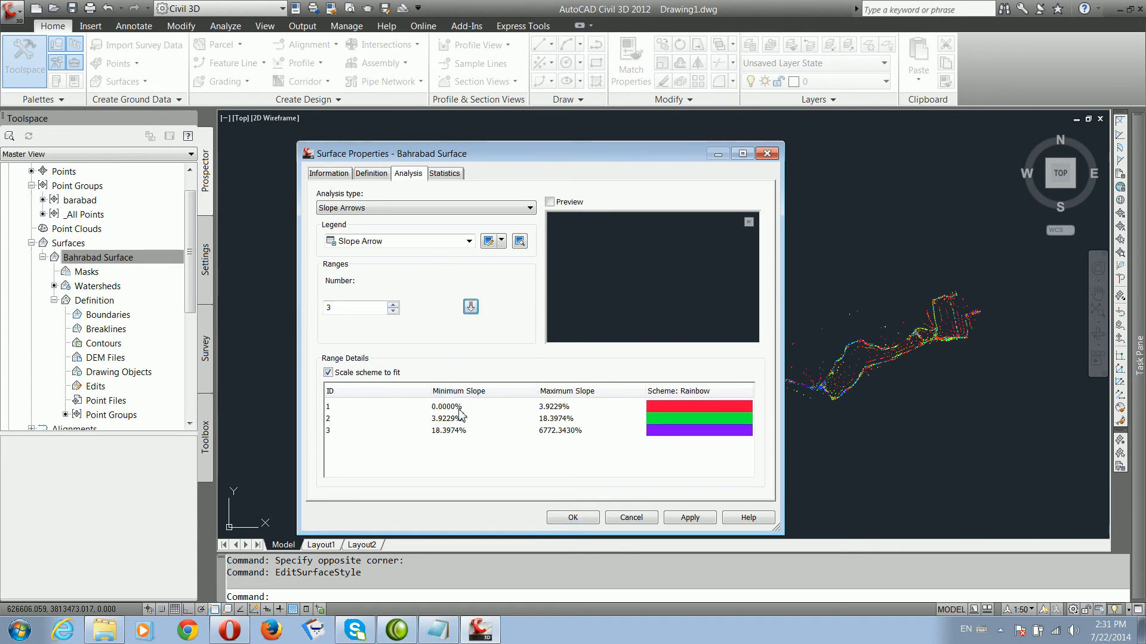
Step: Set the first slope range's maximum to 5% and the second range's limits to 5% and 10%
left_click(551, 410)
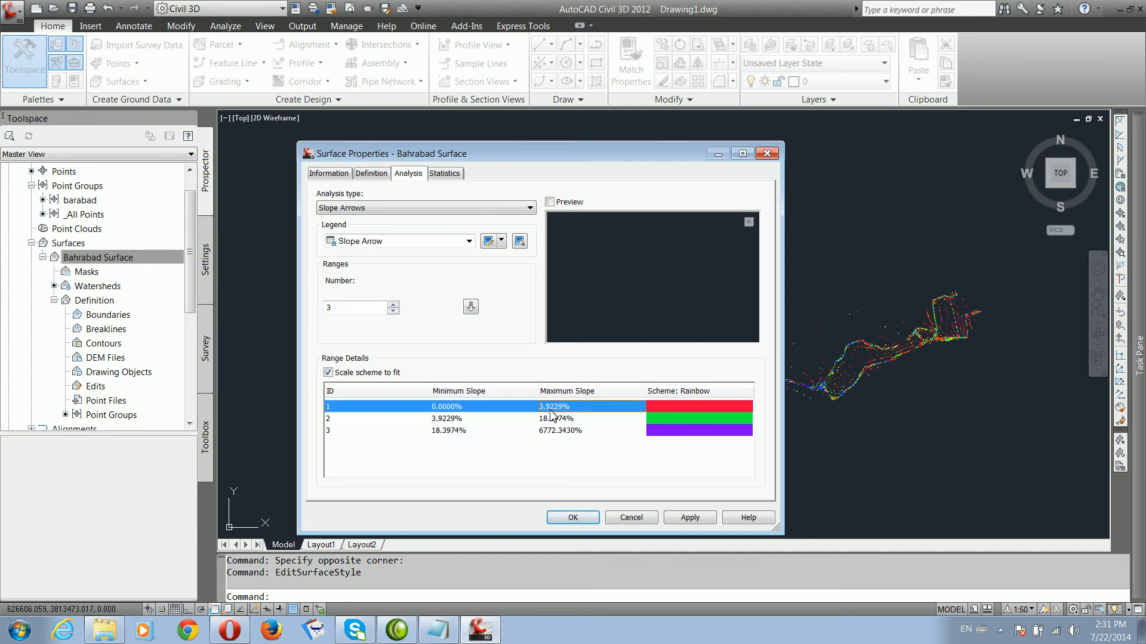
left_click(551, 410)
type("5")
left_click(453, 419)
left_click(454, 420)
type("5")
left_click(559, 420)
left_click(559, 420)
left_click_drag(591, 422, 522, 431)
type("10")
Step: Set the third slope range's minimum to 10% and its maximum to 12%
left_click(458, 432)
left_click(457, 432)
type("1")
left_click(552, 434)
left_click_drag(600, 437, 534, 439)
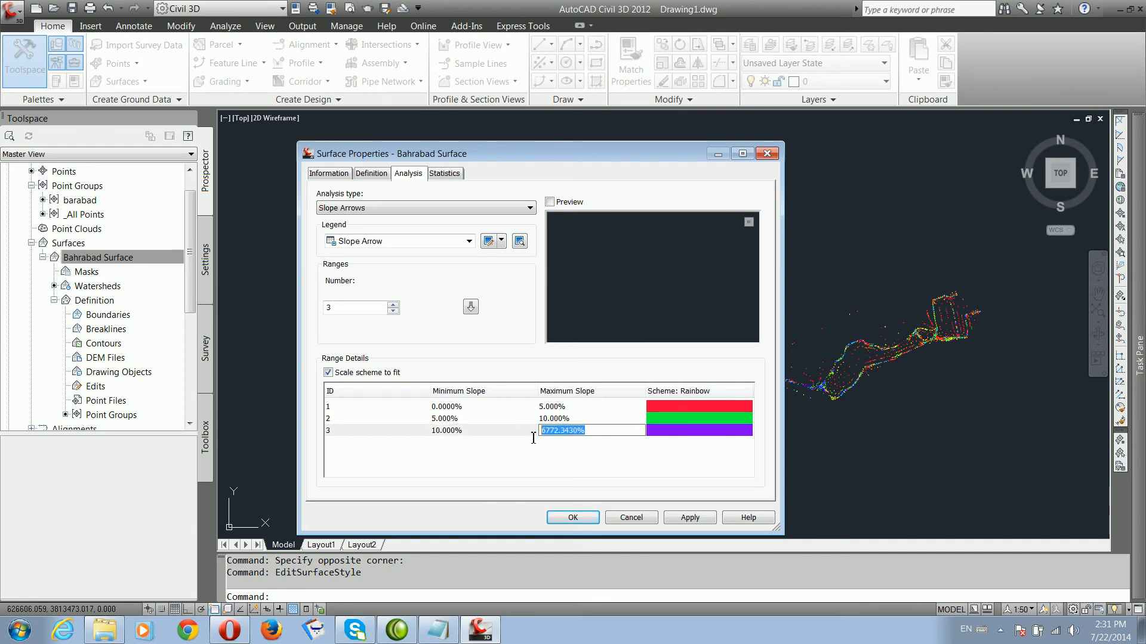
type("12")
key("Return")
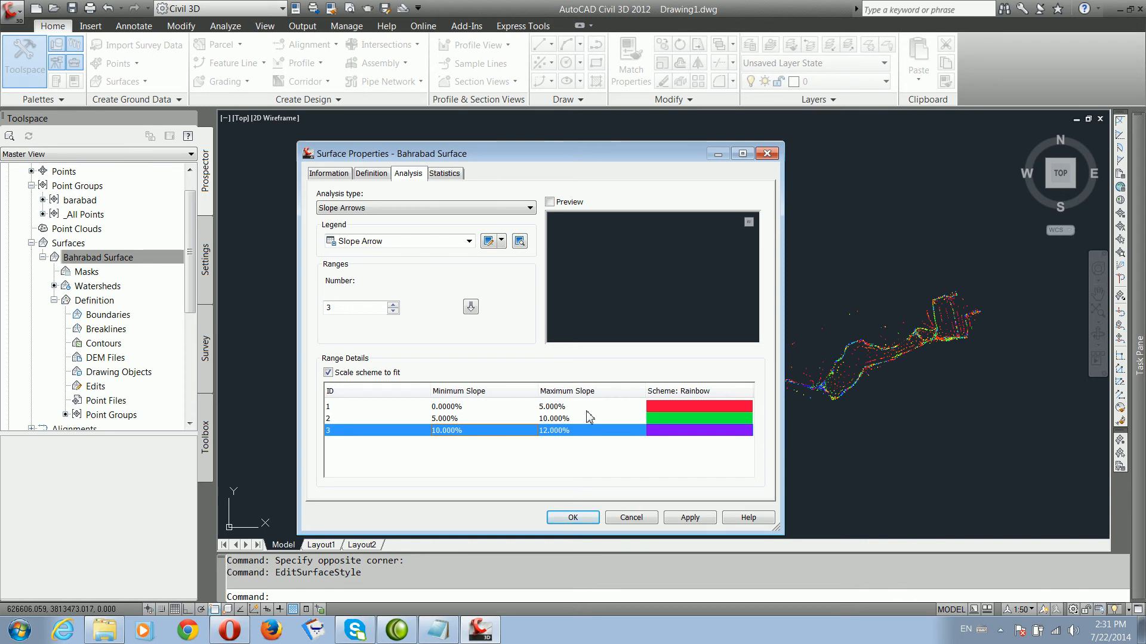
Step: Assign index color 31 to the first slope range and index color 30 to the second
double_click(669, 411)
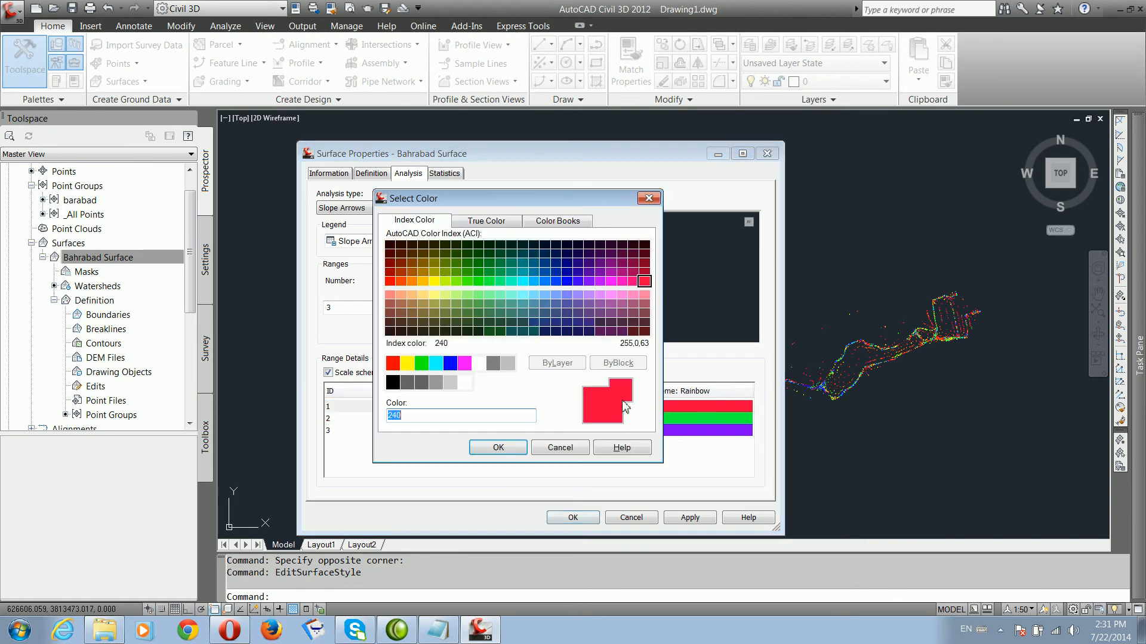
left_click(412, 298)
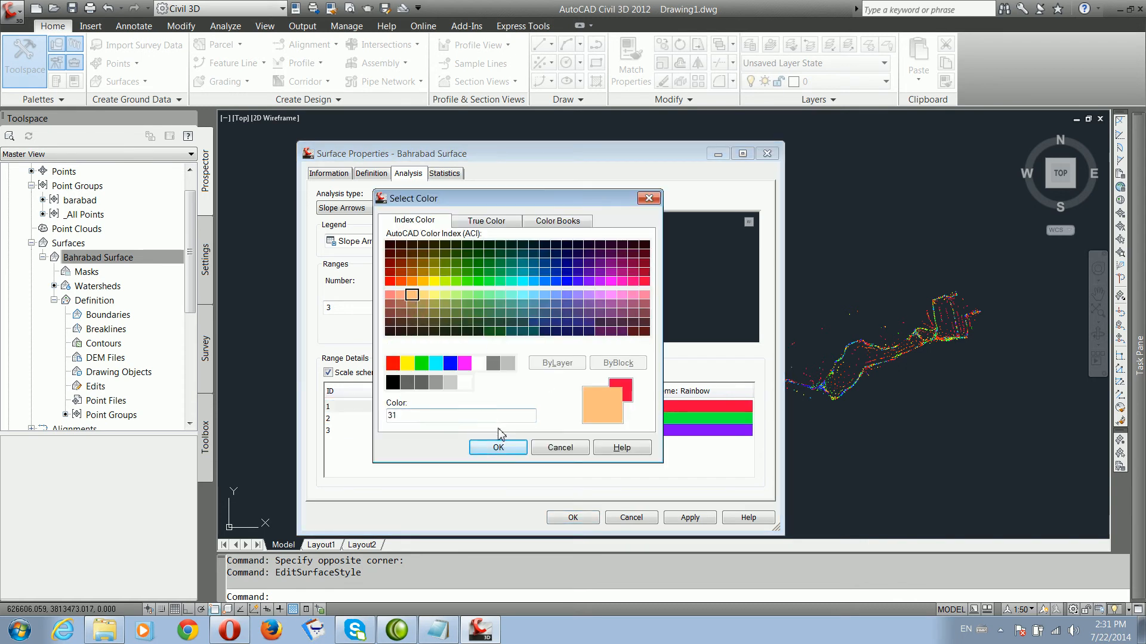
left_click(498, 447)
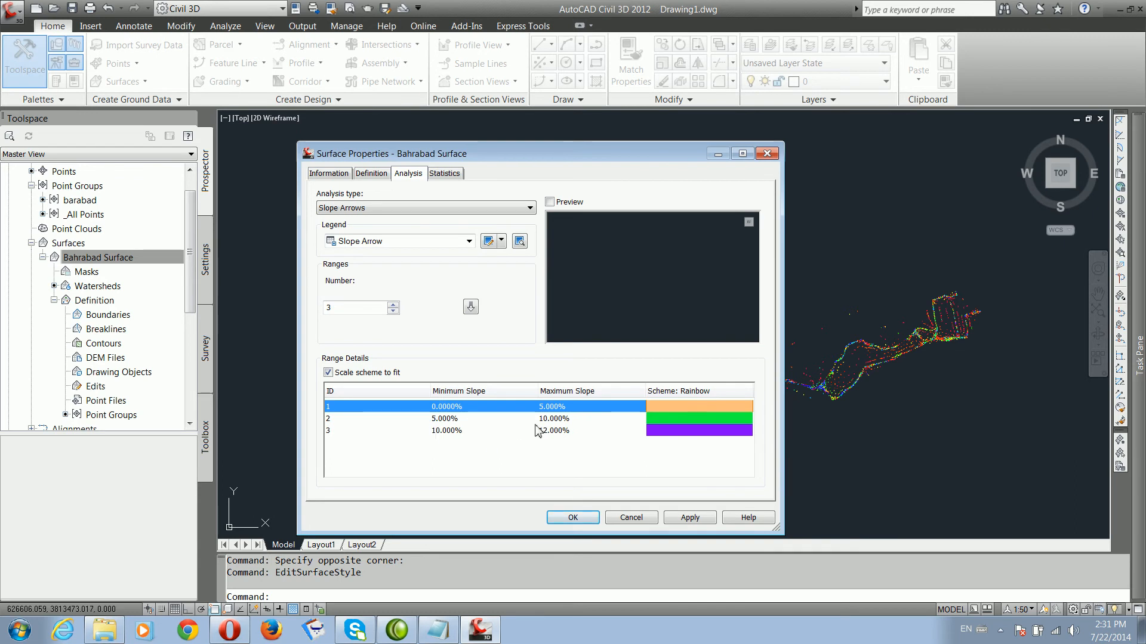
double_click(669, 419)
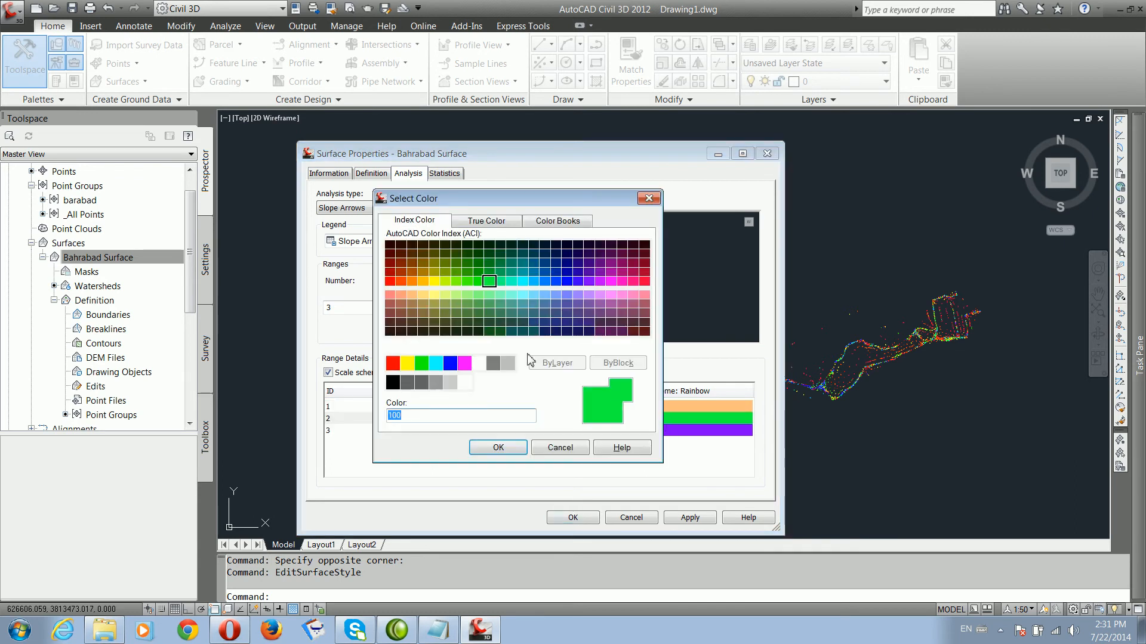
left_click(416, 281)
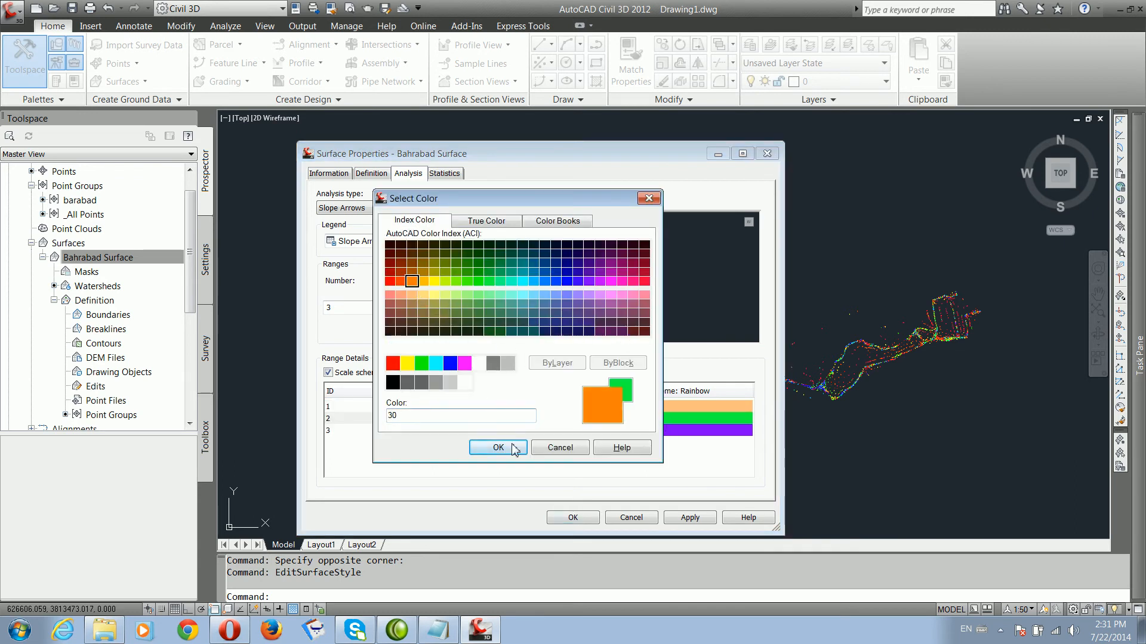
left_click(498, 448)
Step: Color the third slope range red and apply the slope arrow analysis to the surface
double_click(652, 430)
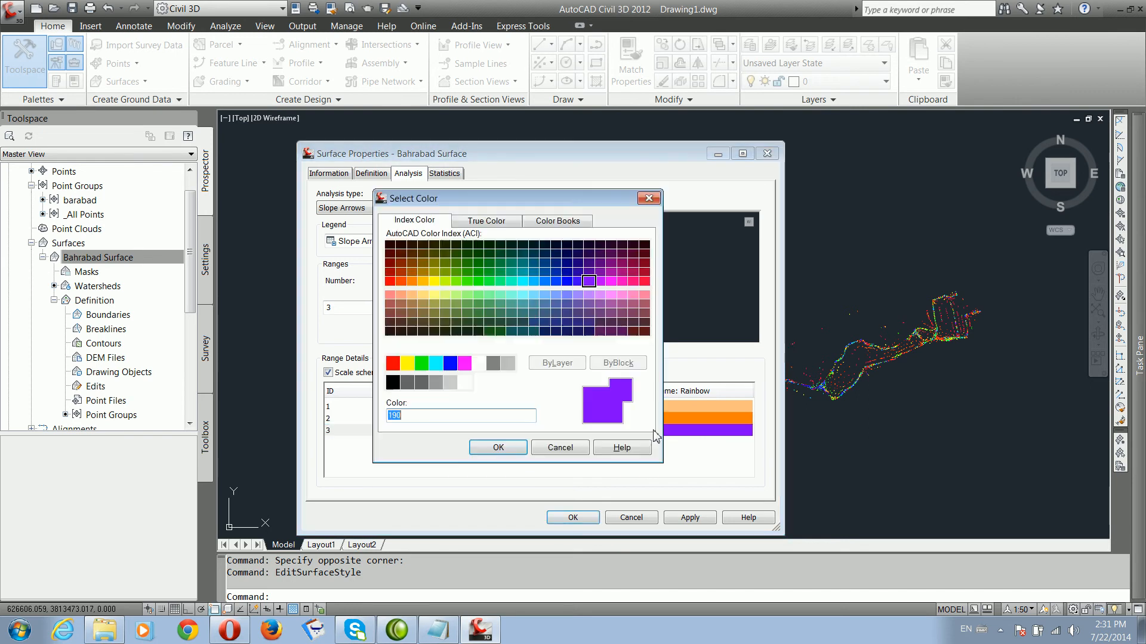
left_click(393, 363)
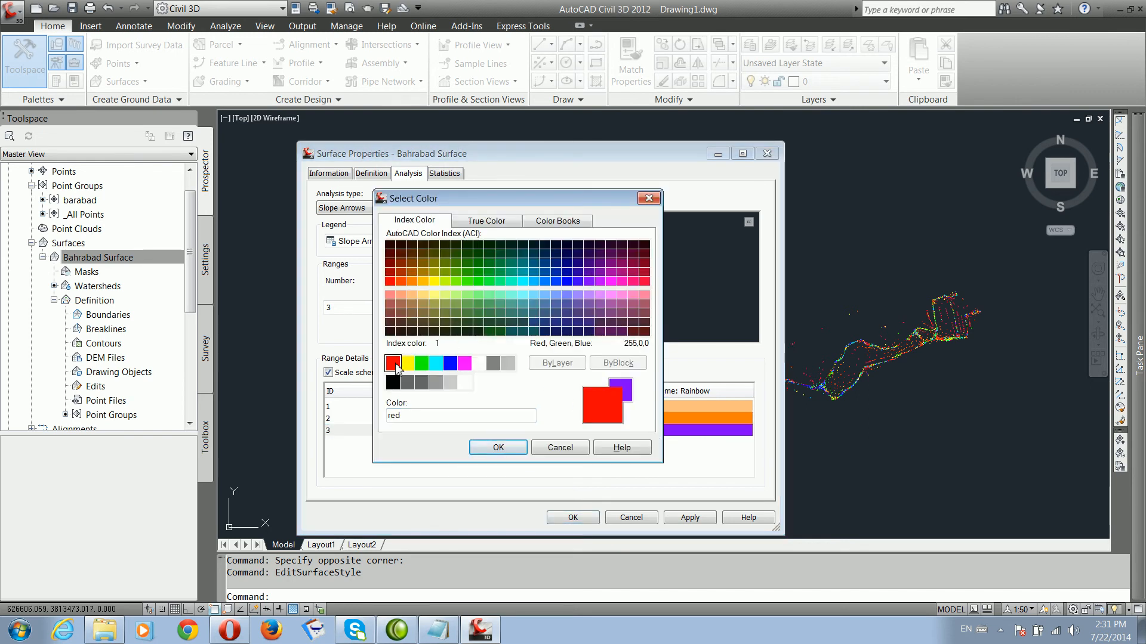
left_click(496, 449)
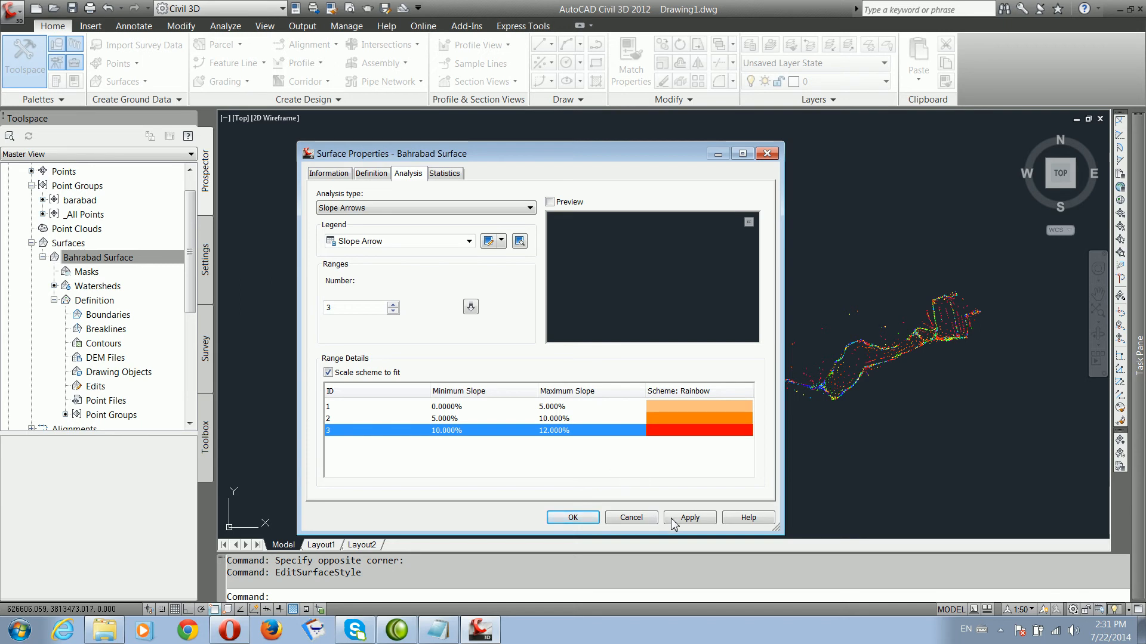
left_click(690, 518)
left_click(573, 517)
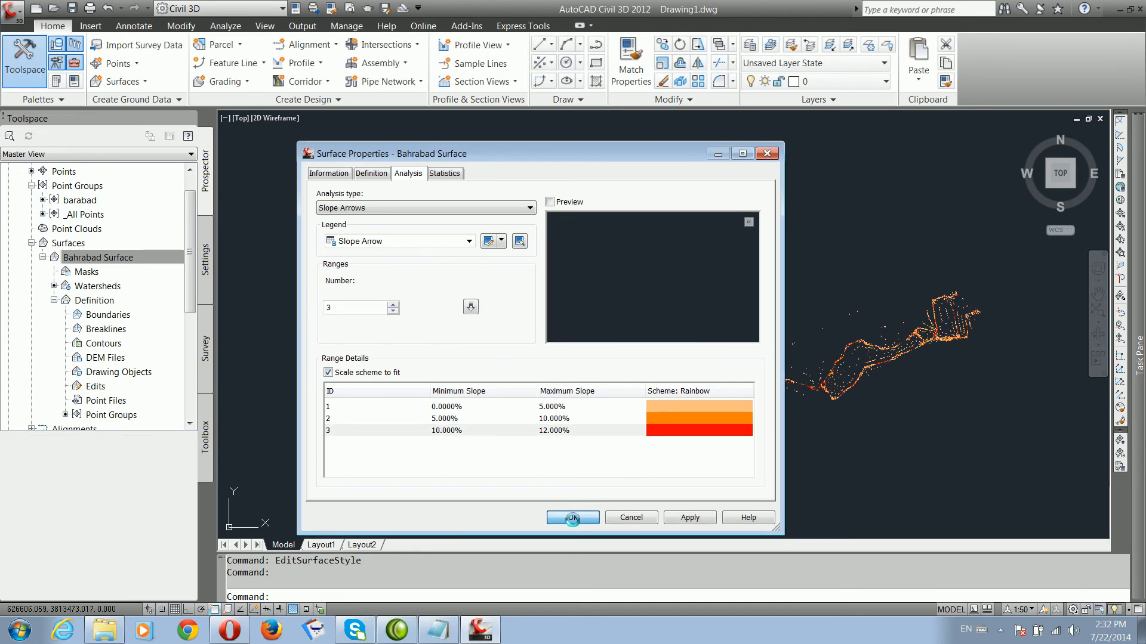
Step: Examine the directions and range colors of the slope arrows along different parts of the surface
scroll(384, 370, "up", 1)
scroll(375, 320, "up", 8)
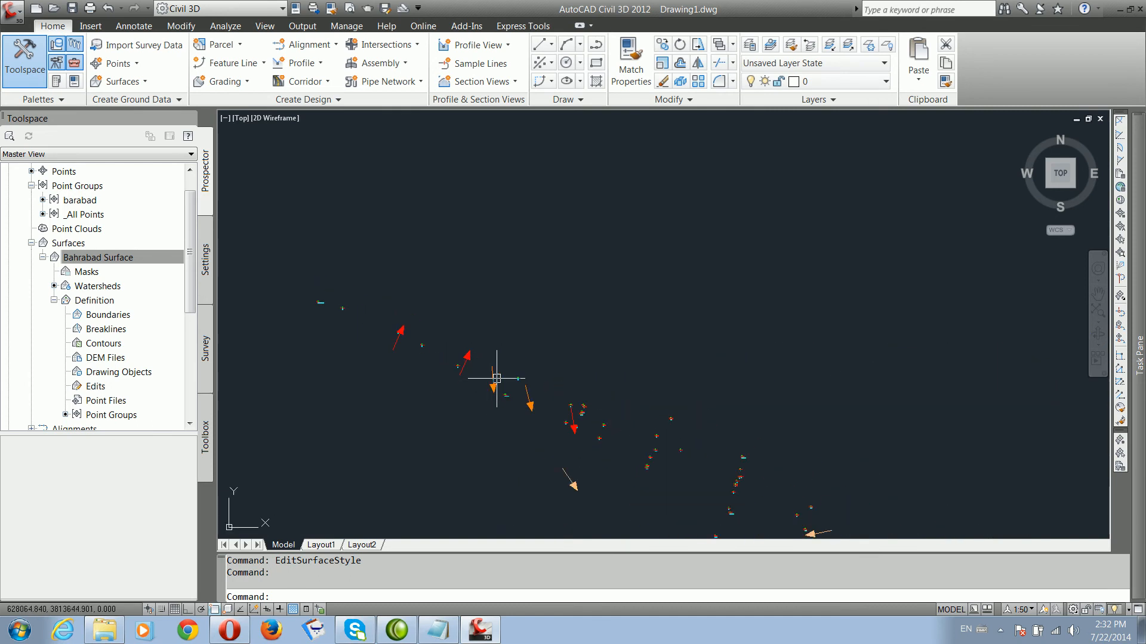
scroll(481, 378, "down", 3)
scroll(537, 424, "up", 3)
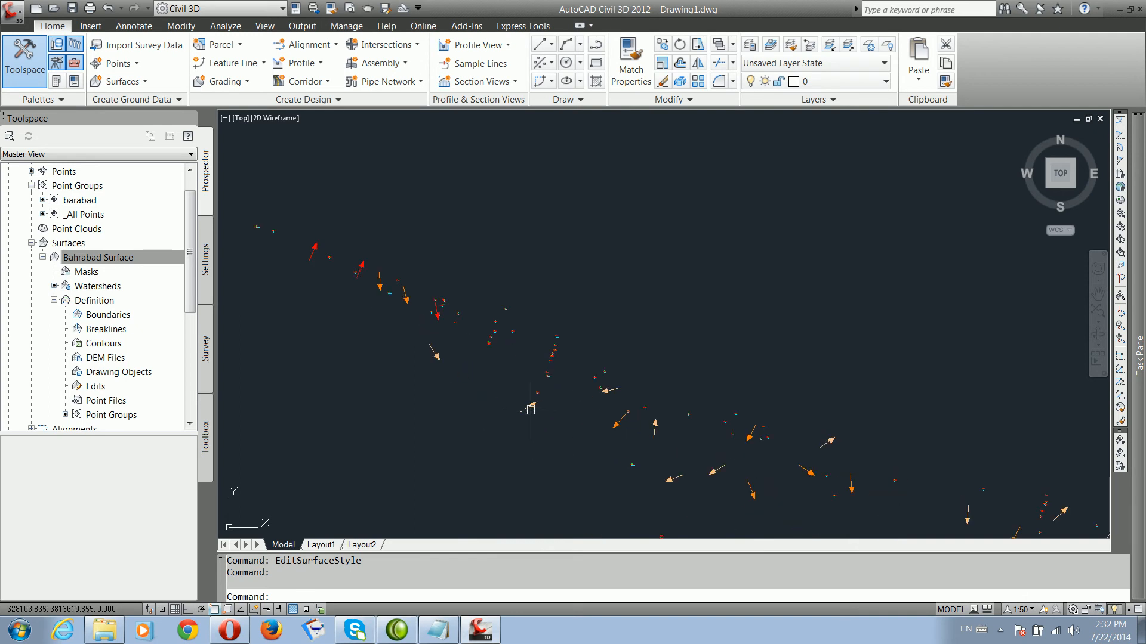
scroll(518, 406, "down", 3)
scroll(573, 441, "down", 3)
scroll(734, 471, "up", 5)
scroll(695, 364, "up", 3)
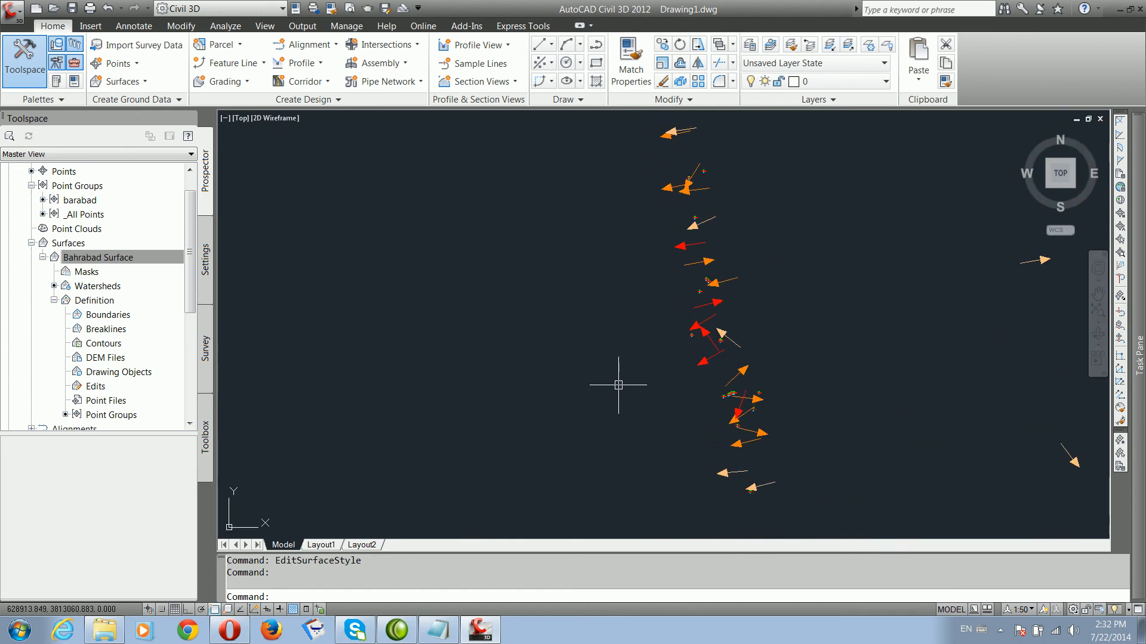
scroll(621, 383, "down", 4)
scroll(624, 386, "down", 4)
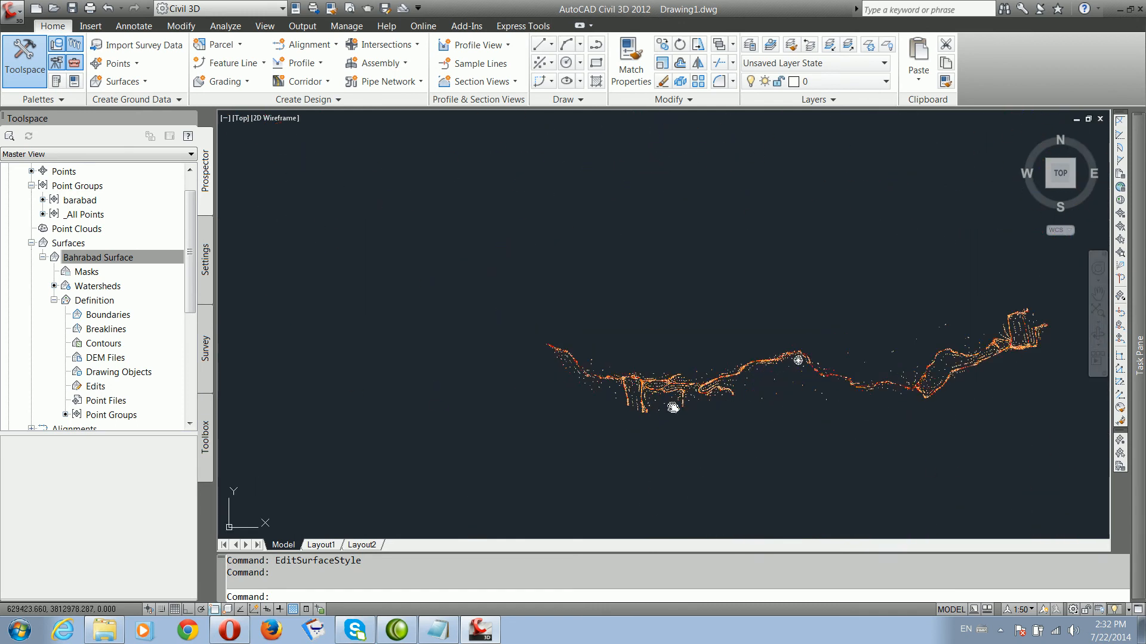
scroll(498, 362, "up", 5)
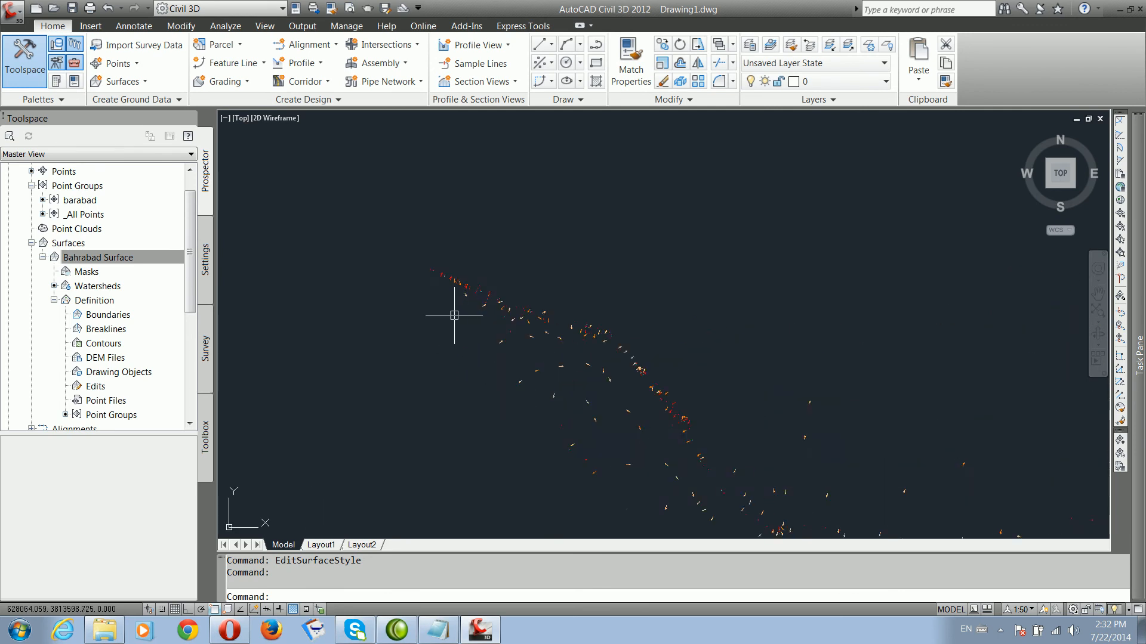
scroll(456, 299, "down", 3)
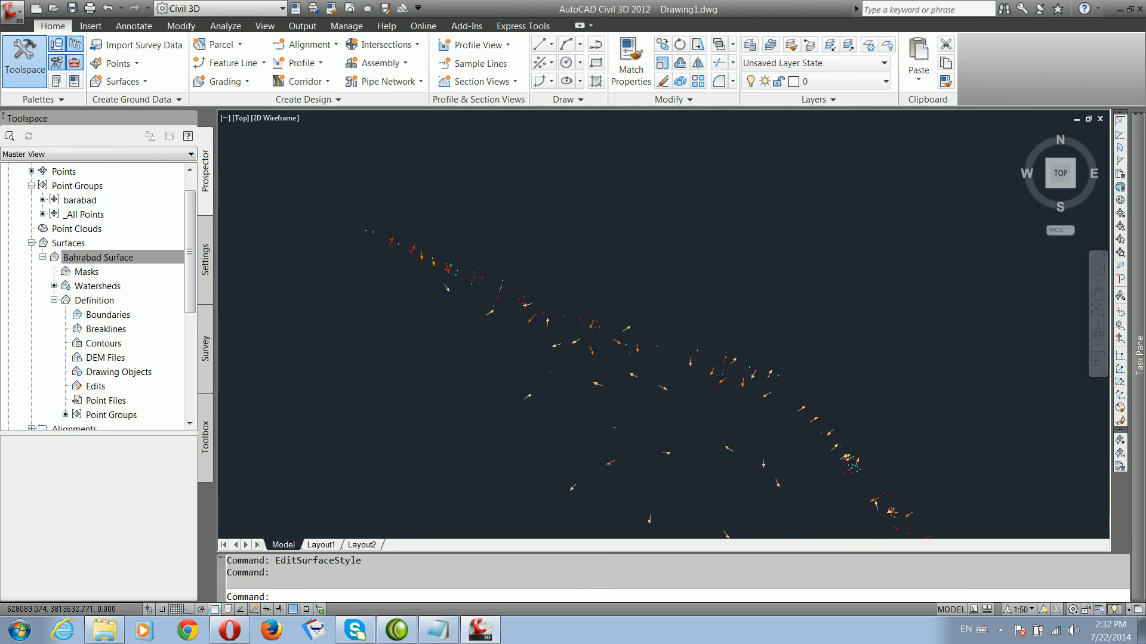
scroll(463, 274, "down", 4)
scroll(560, 350, "up", 9)
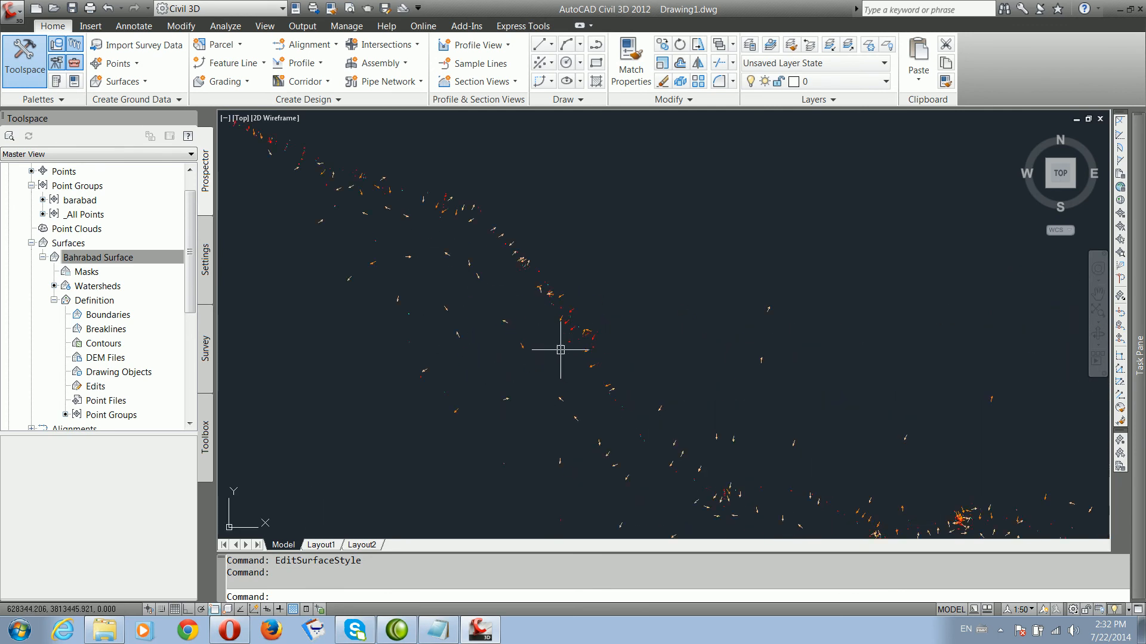
scroll(481, 315, "down", 4)
scroll(481, 316, "down", 2)
middle_click_drag(578, 378, 489, 322)
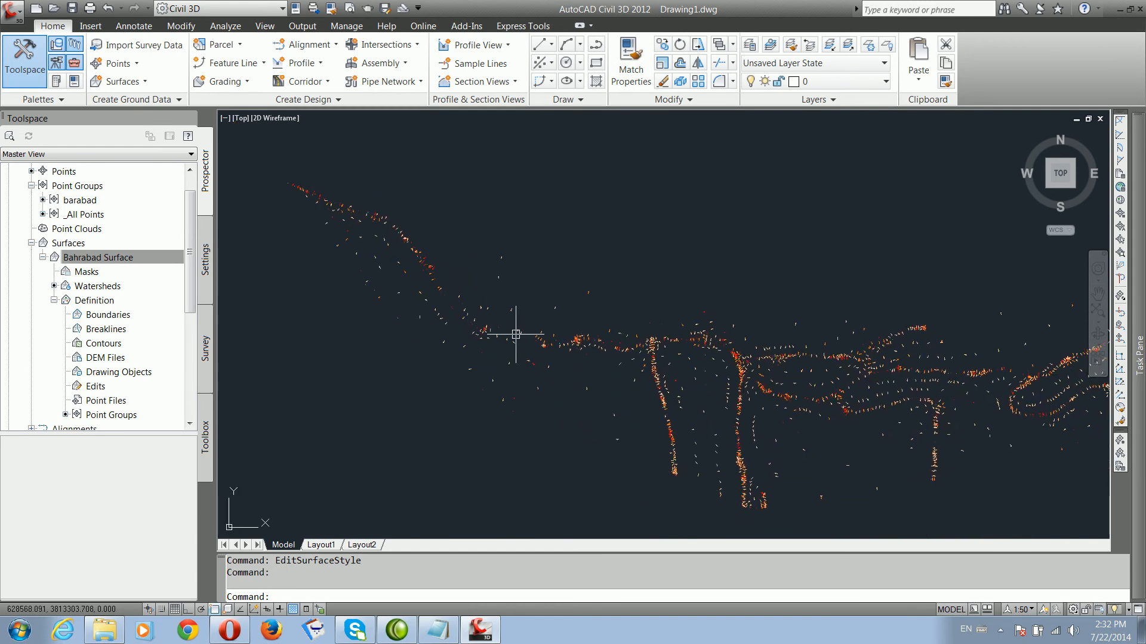
Step: Examine how the colored slope arrows are distributed along the surface's western branches, middle section and eastern stretch
scroll(645, 349, "up", 3)
scroll(635, 351, "up", 2)
scroll(725, 334, "down", 5)
middle_click_drag(753, 424, 612, 347)
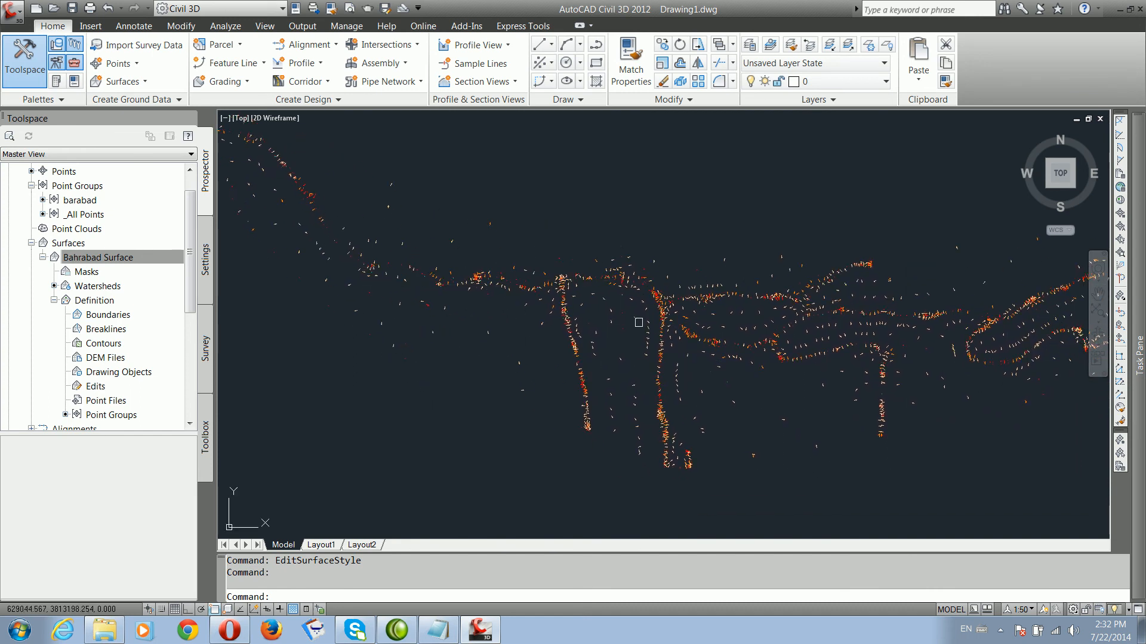
scroll(656, 316, "up", 2)
scroll(696, 439, "down", 4)
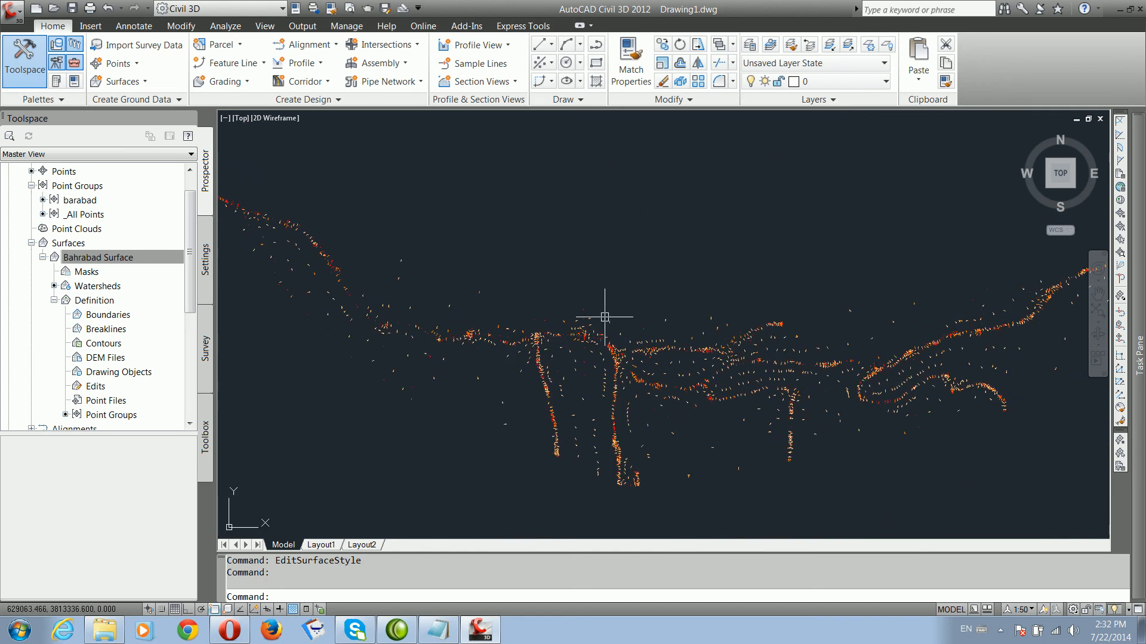
scroll(384, 256, "up", 2)
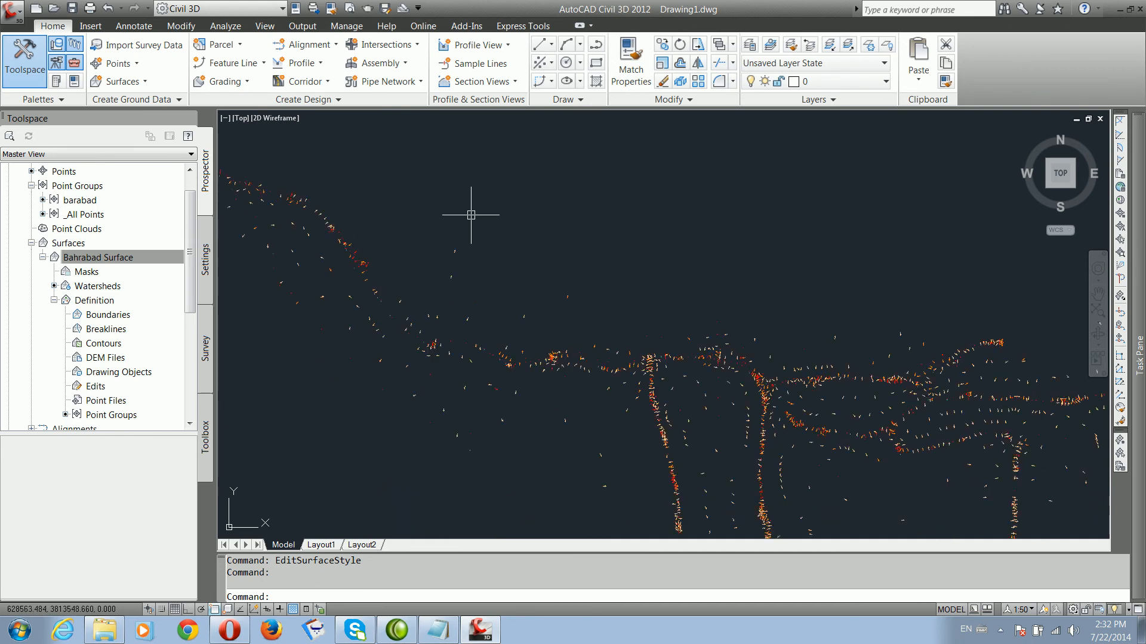
middle_click_drag(579, 266, 434, 266)
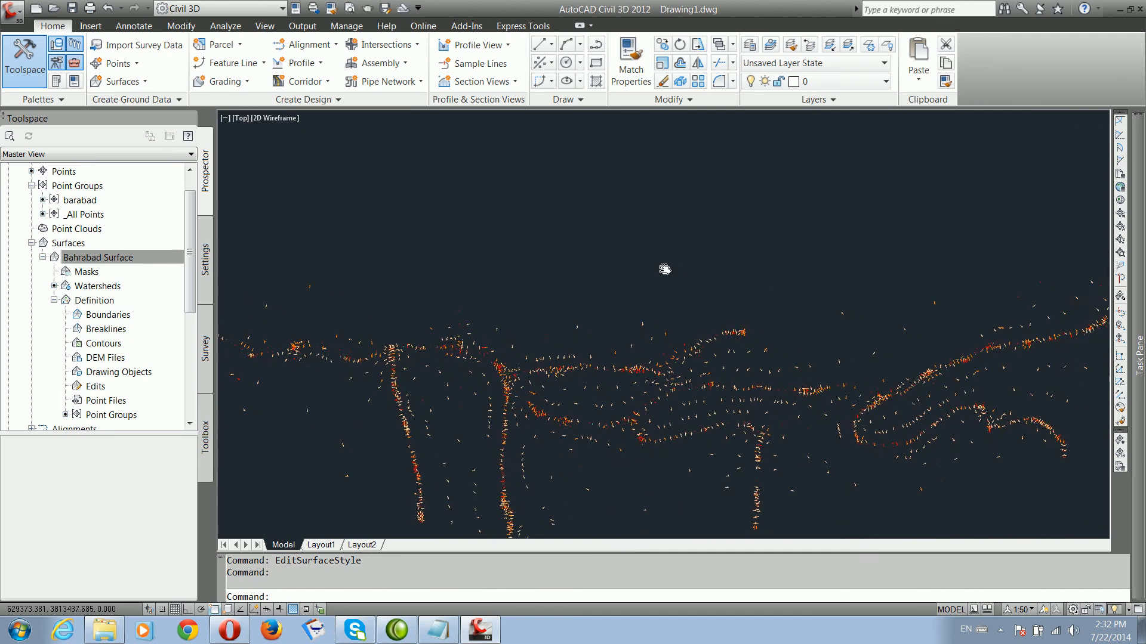
scroll(633, 313, "up", 4)
scroll(583, 317, "down", 3)
scroll(683, 310, "up", 5)
scroll(647, 263, "down", 7)
scroll(781, 292, "down", 3)
scroll(845, 281, "down", 2)
middle_click_drag(909, 288, 739, 292)
scroll(780, 340, "down", 3)
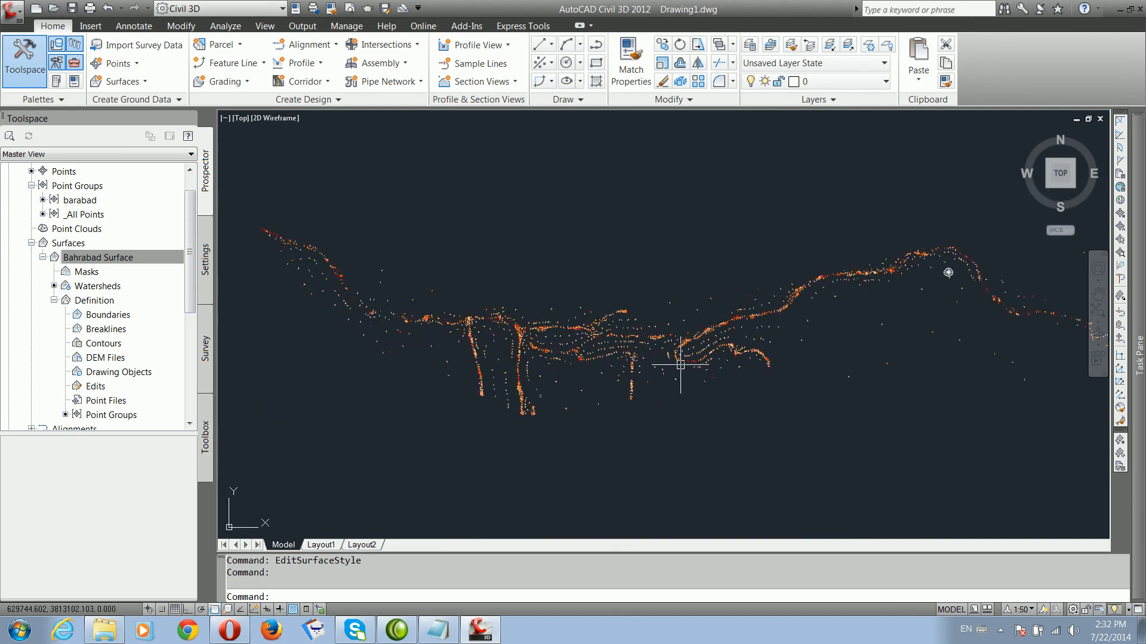
middle_click_drag(681, 362, 594, 295)
scroll(531, 302, "up", 4)
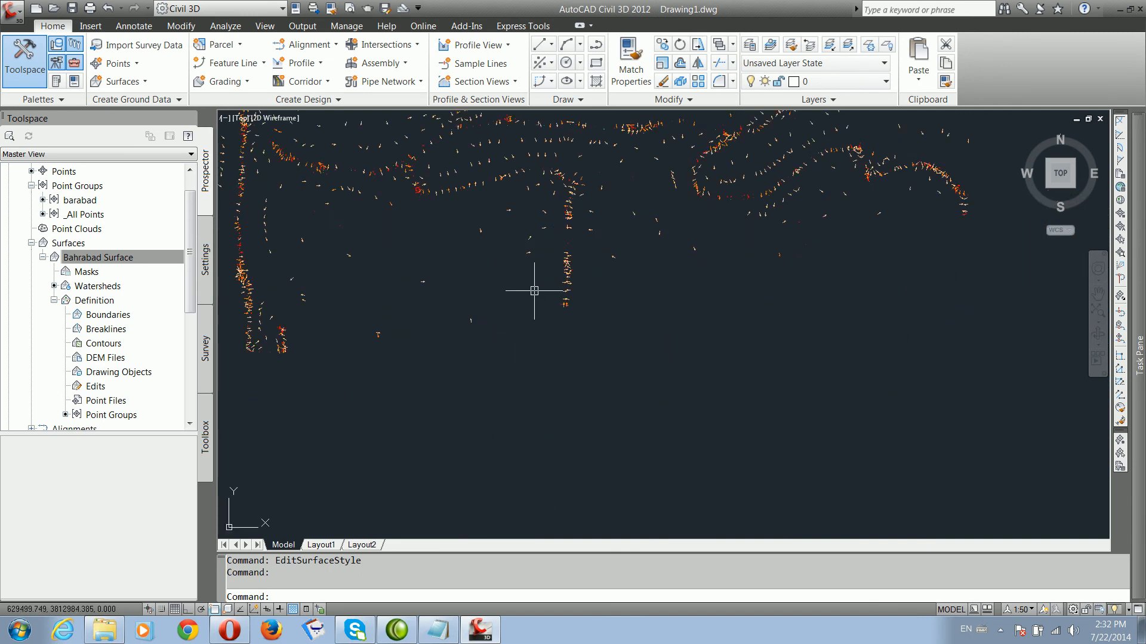
scroll(690, 340, "down", 1)
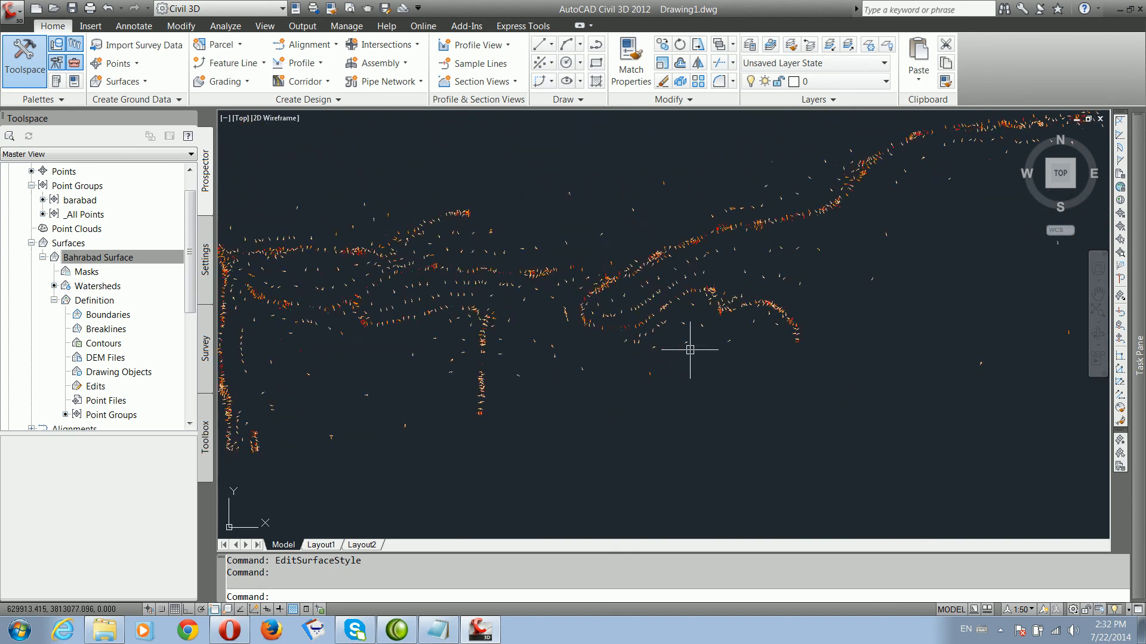
scroll(568, 285, "down", 2)
scroll(564, 354, "down", 3)
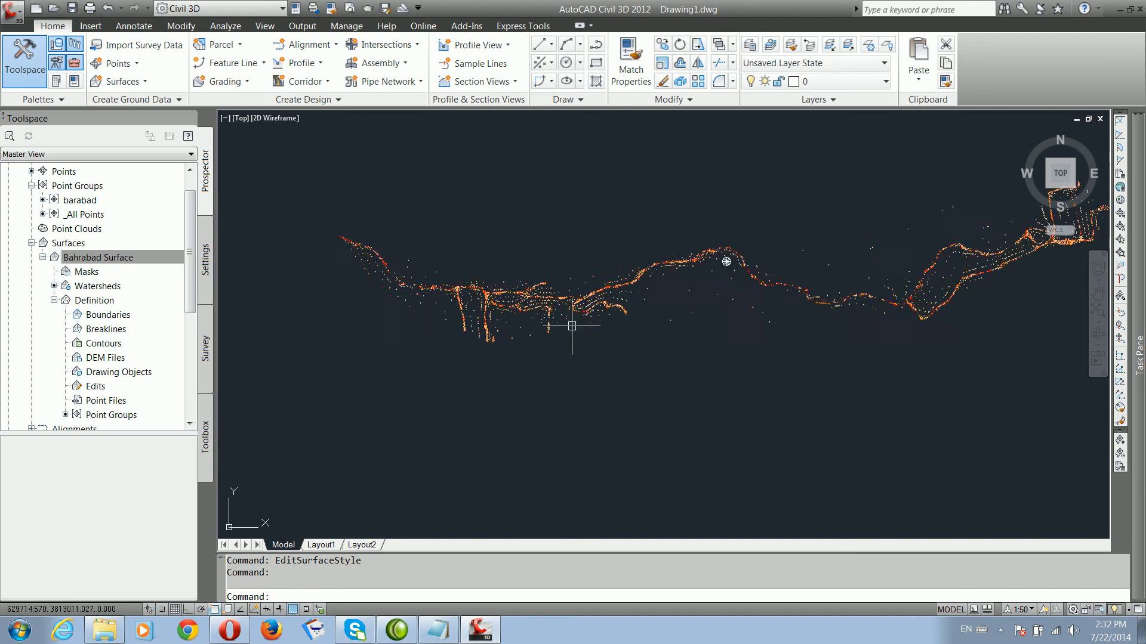
scroll(465, 337, "up", 5)
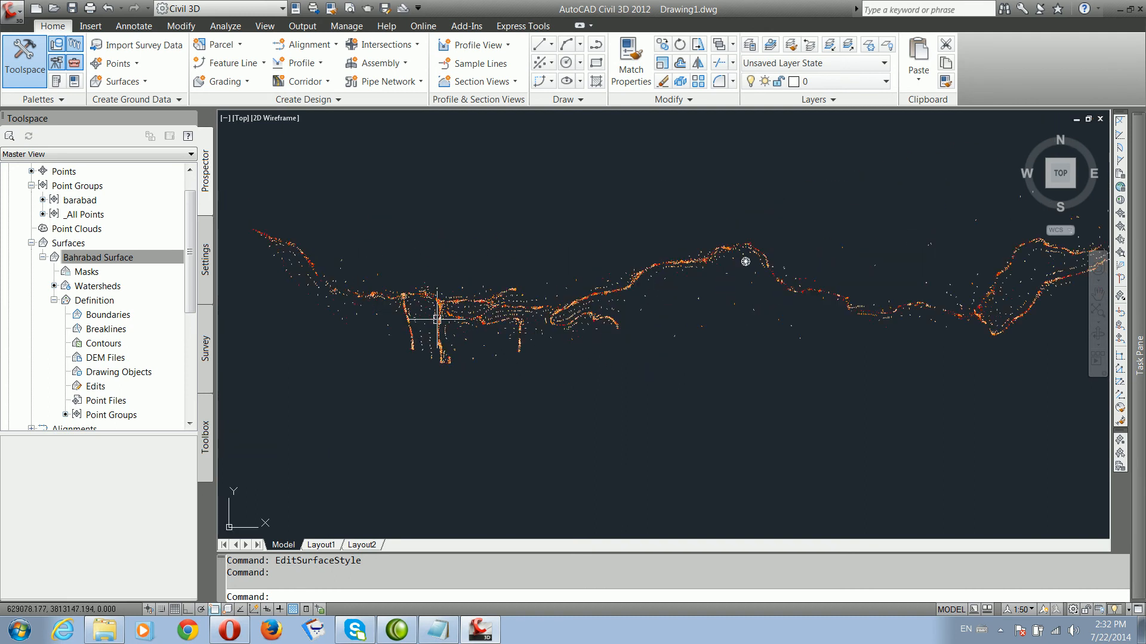
scroll(422, 308, "up", 3)
Step: Edit the surface style of Bahrabad Surface to hide Slope Arrows and show Slopes in plan view
left_click(409, 299)
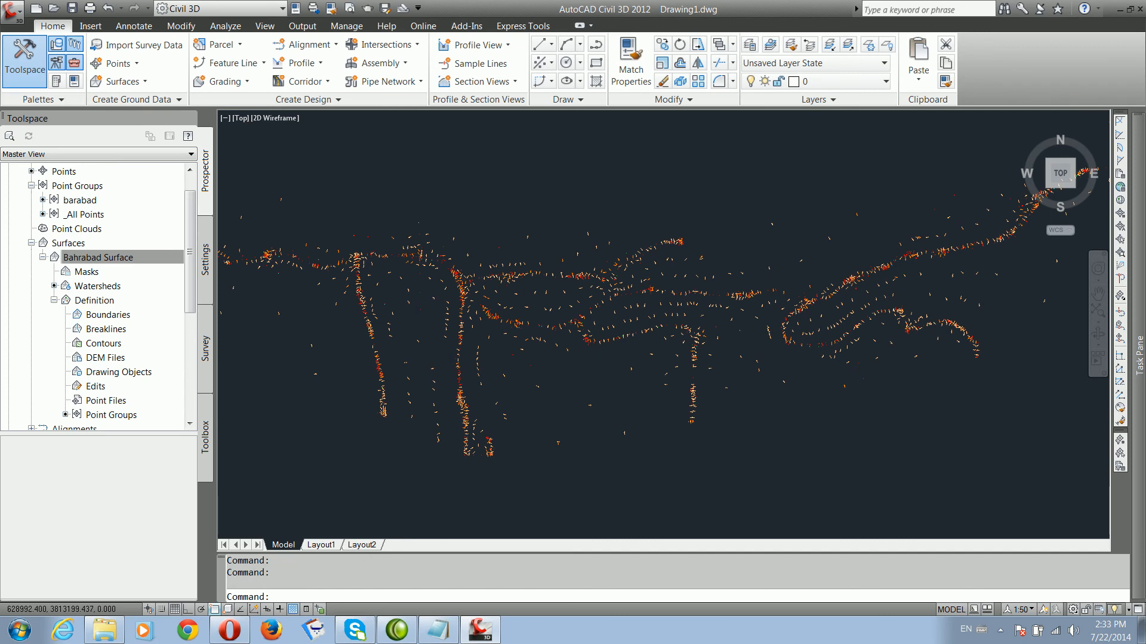
right_click(411, 306)
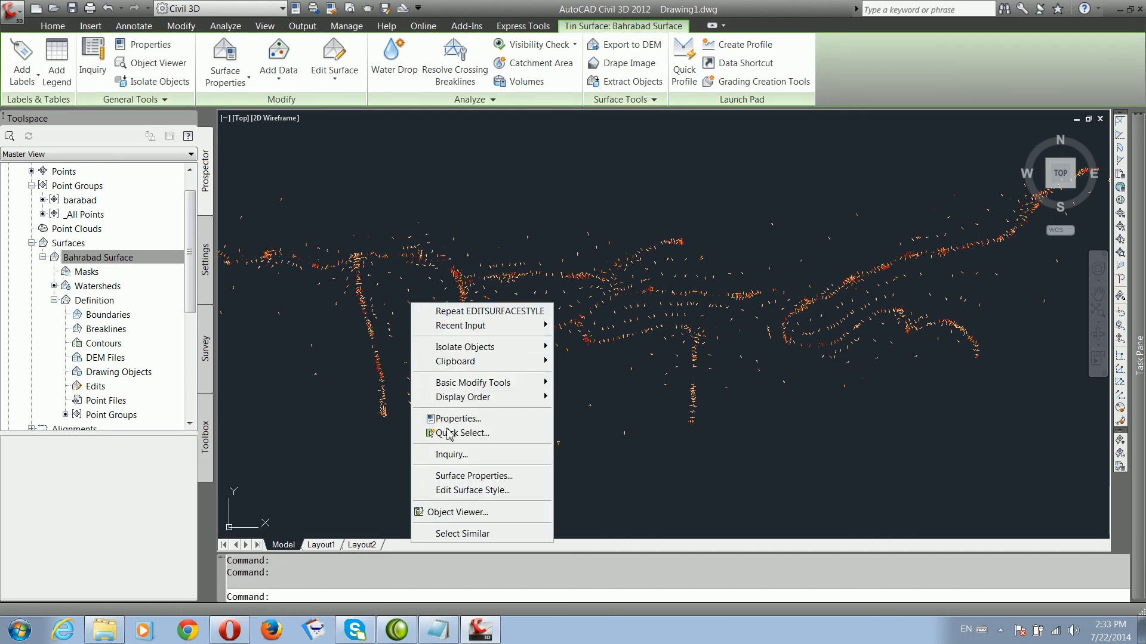
left_click(481, 491)
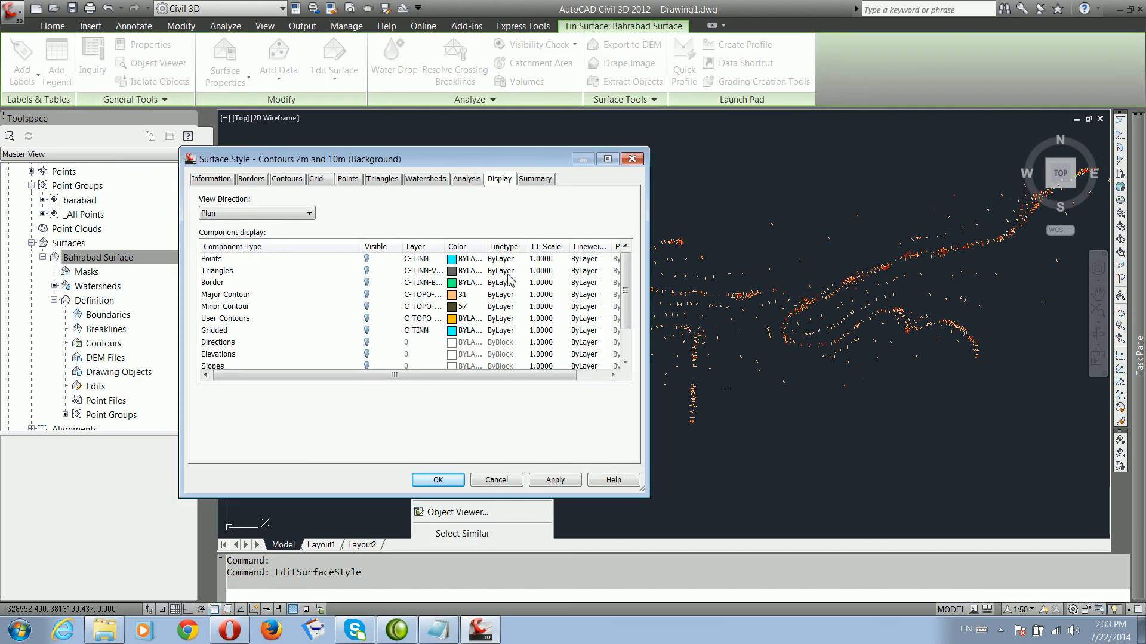
scroll(632, 322, "down", 1)
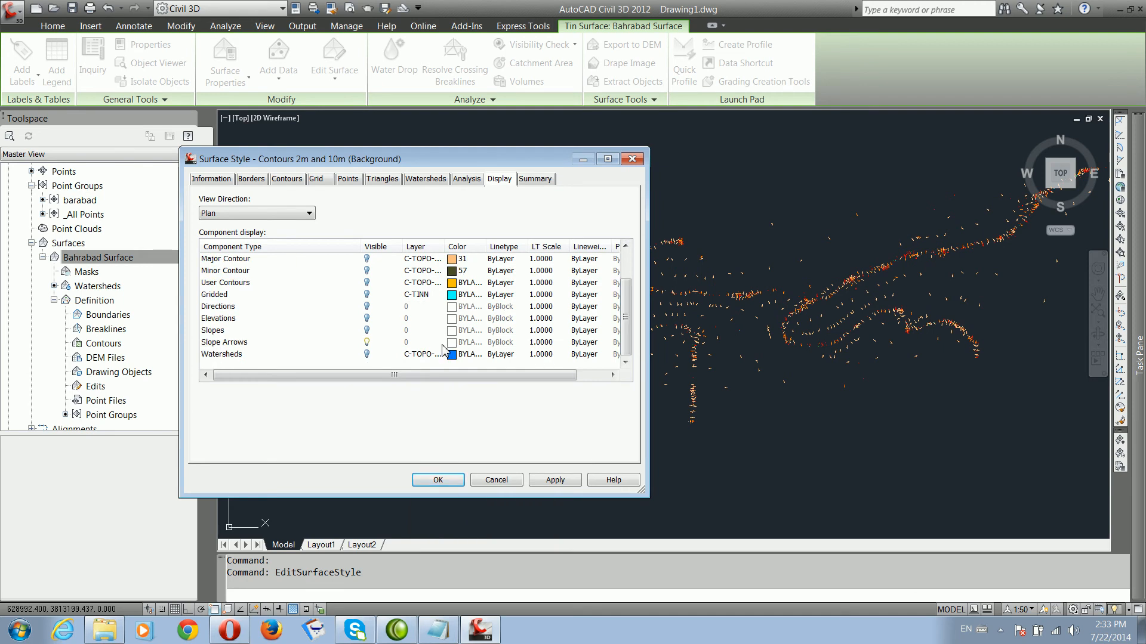
left_click(370, 345)
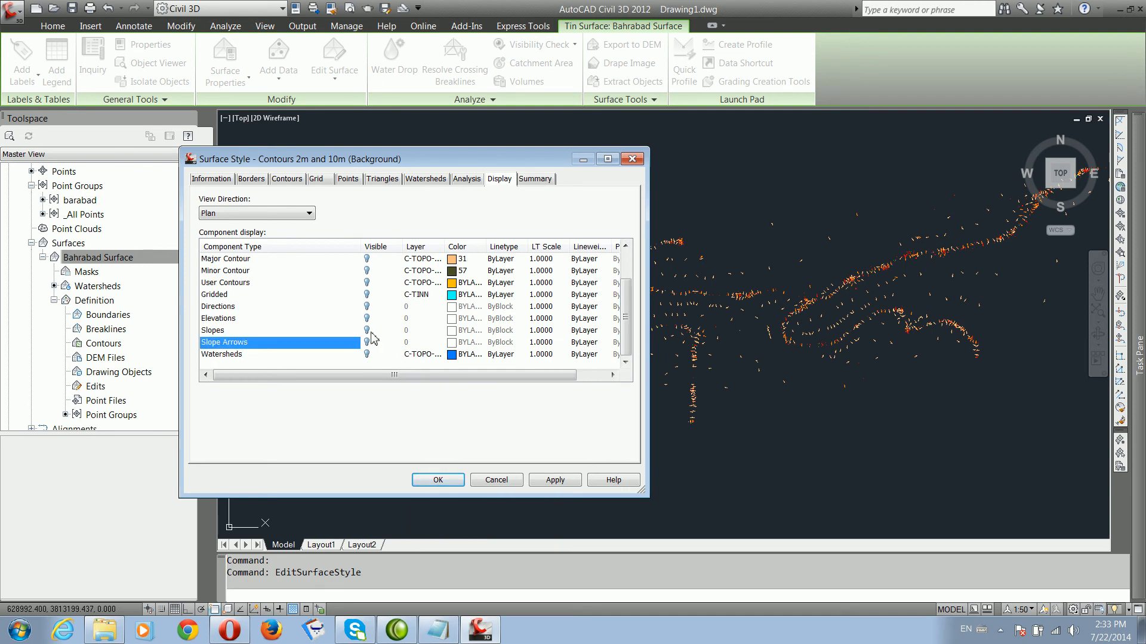
left_click(368, 332)
left_click(553, 481)
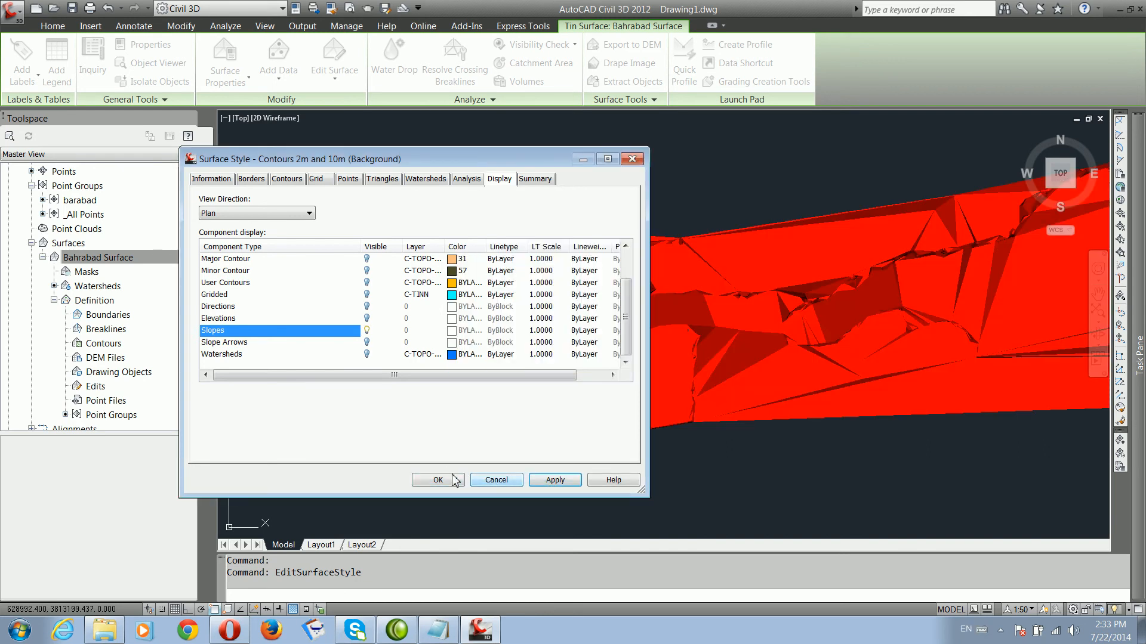
left_click(427, 481)
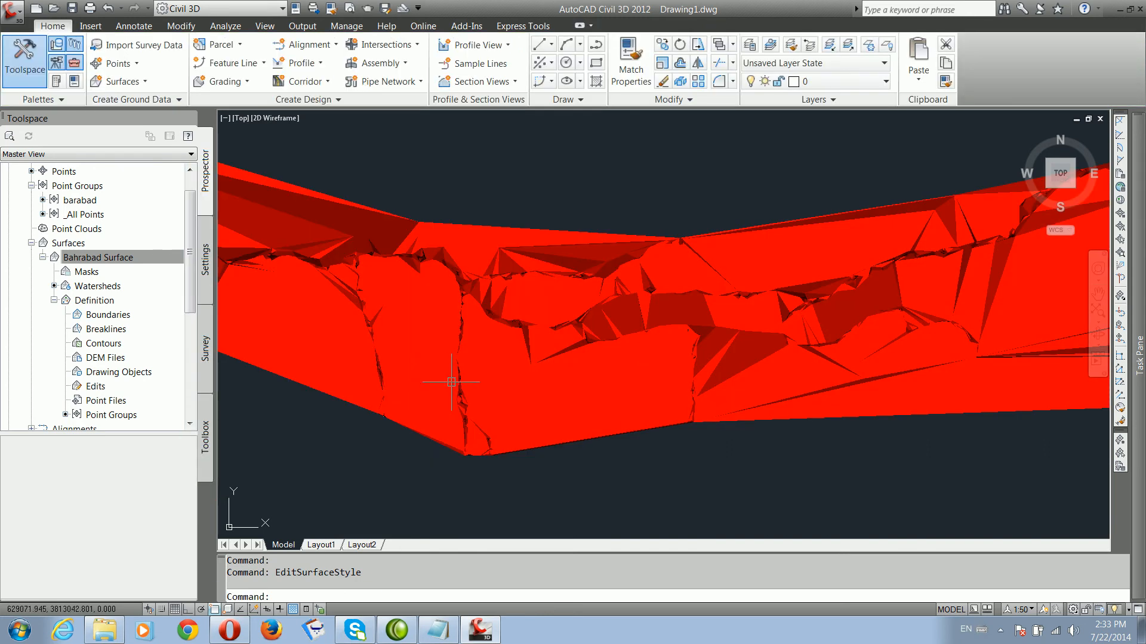
Step: Run an elevation analysis with three ranges in the surface properties of Bahrabad Surface and review the range limits
scroll(447, 378, "down", 3)
middle_click_drag(462, 398, 465, 372)
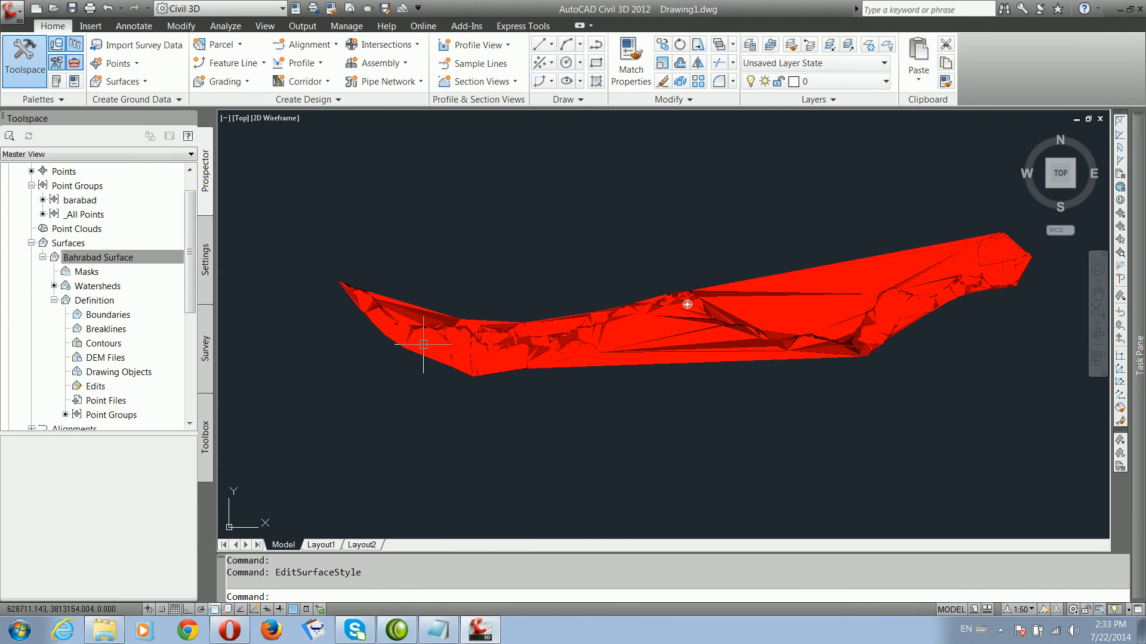
double_click(423, 344)
right_click(425, 346)
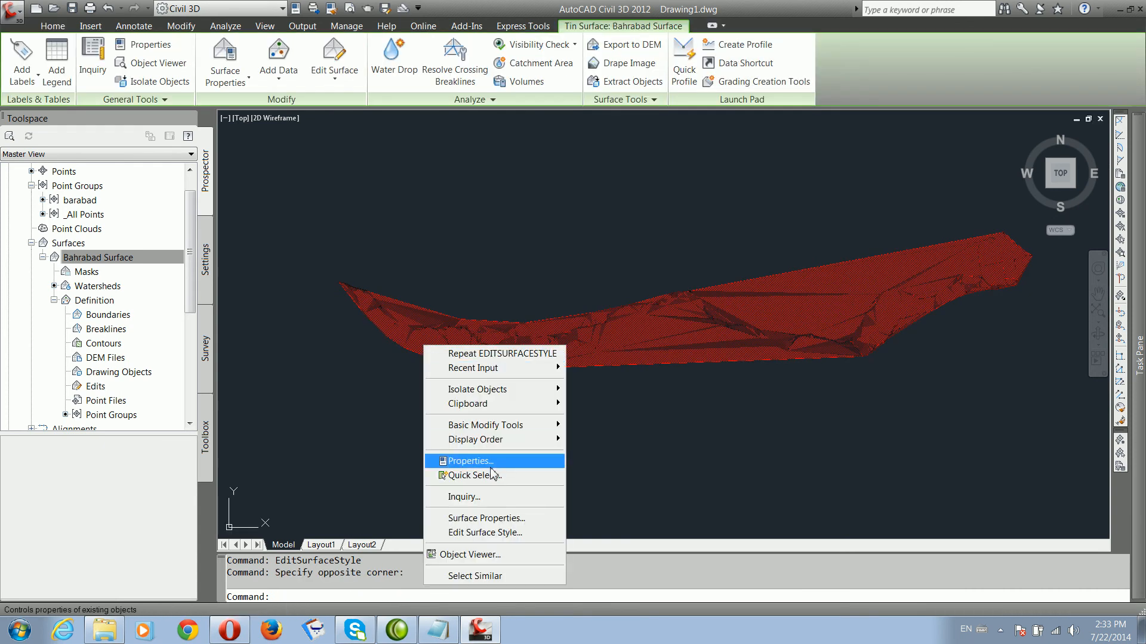
left_click(486, 518)
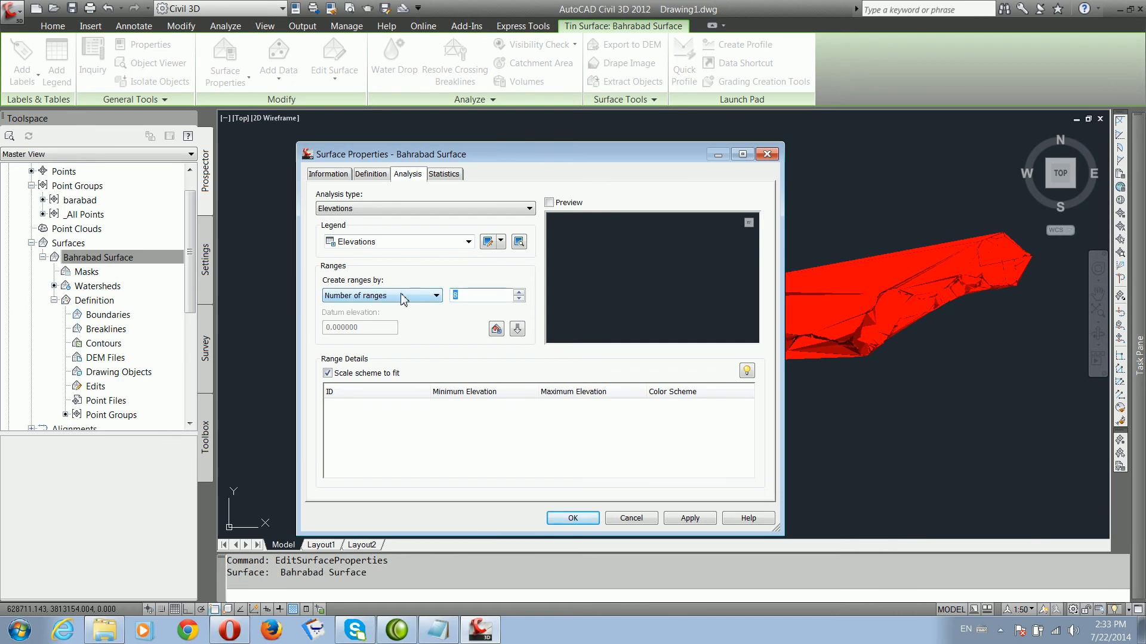
left_click(517, 332)
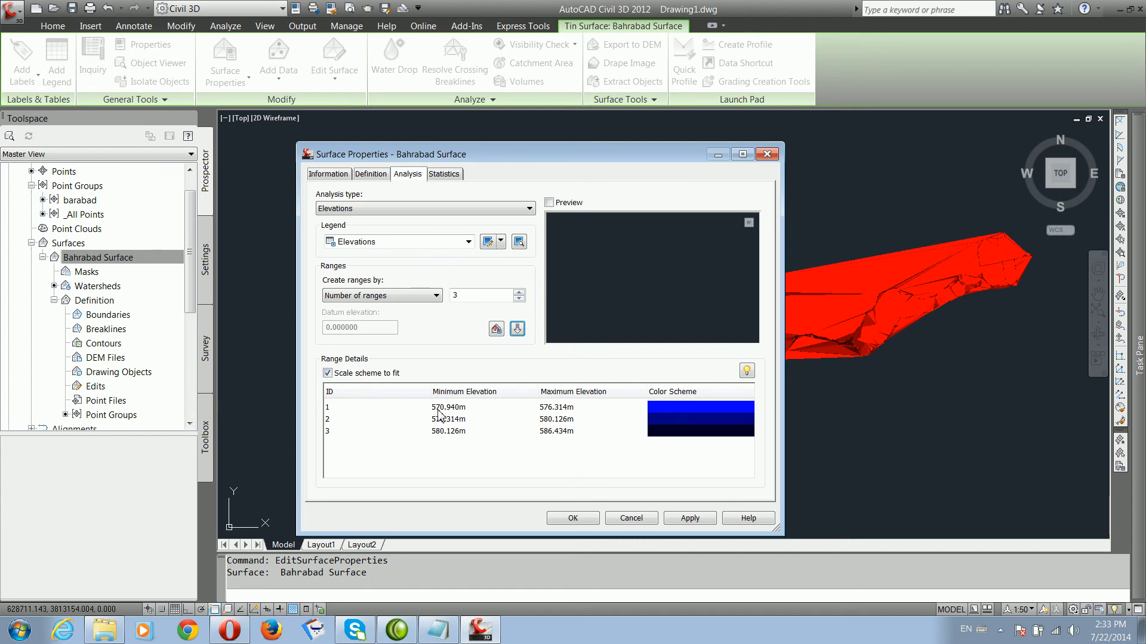
left_click(439, 408)
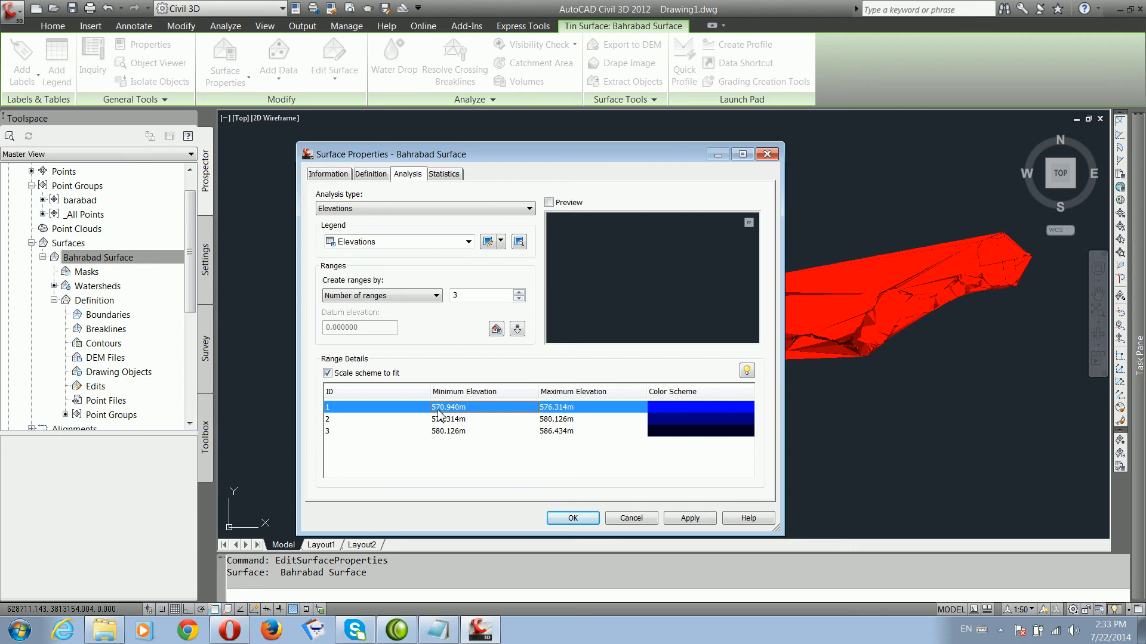
left_click(547, 431)
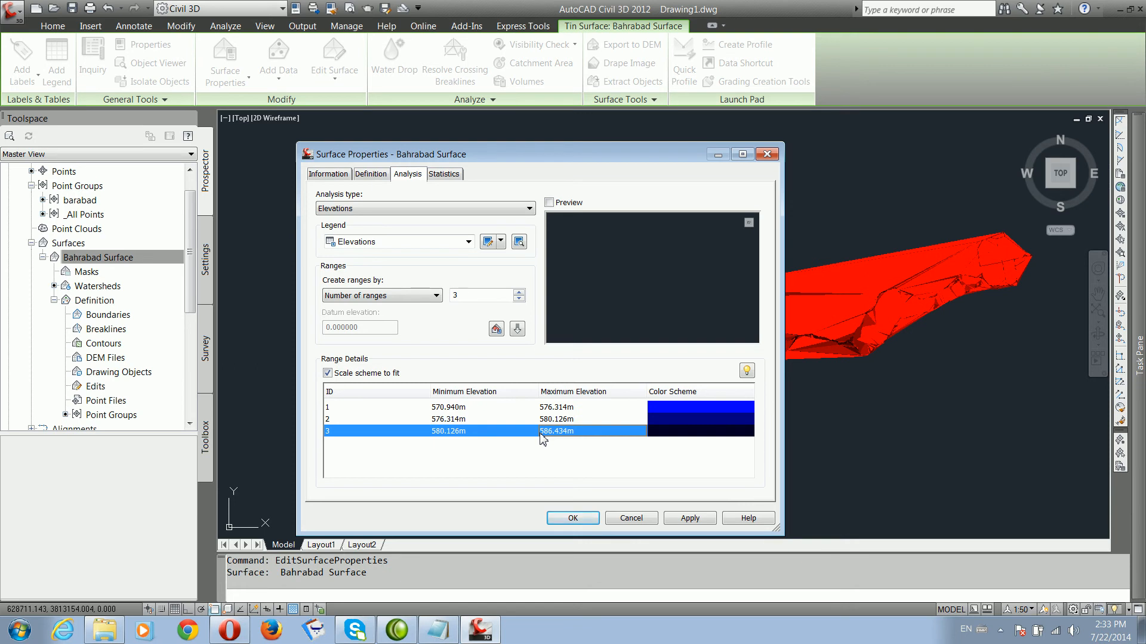
Step: Color the first elevation range olive and assign index color 93 to the second
double_click(673, 411)
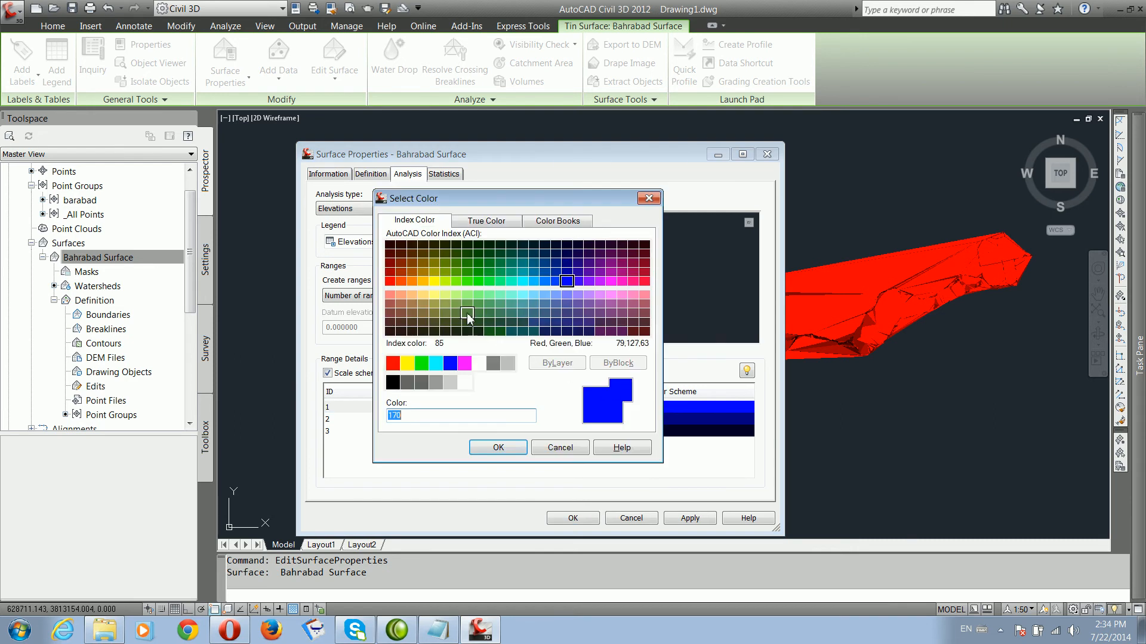
left_click(434, 303)
left_click(517, 449)
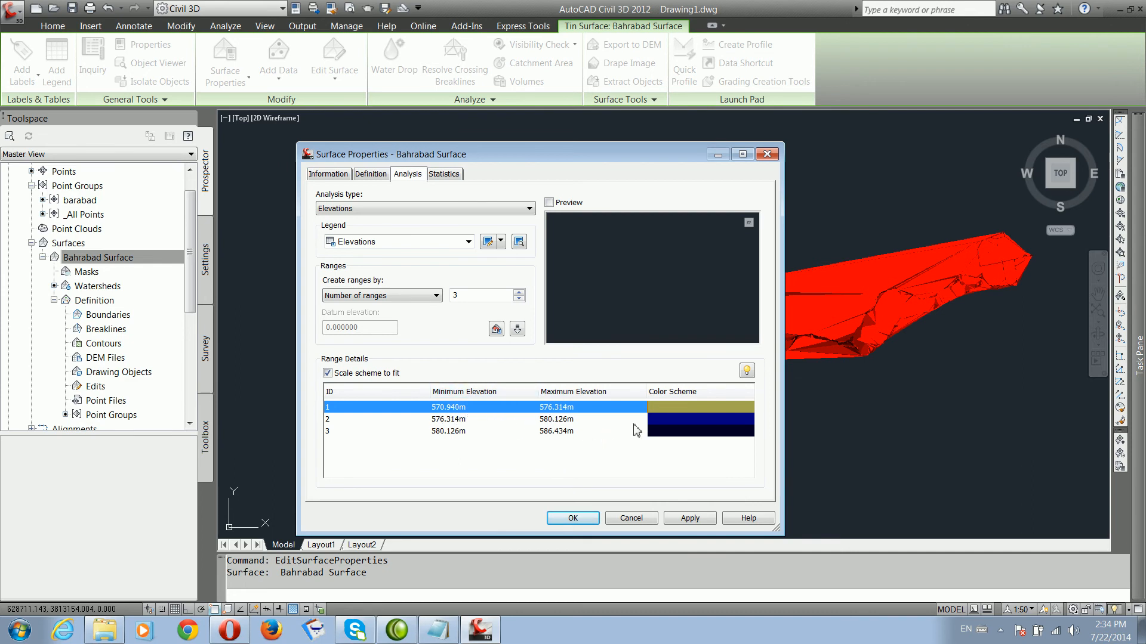
double_click(667, 427)
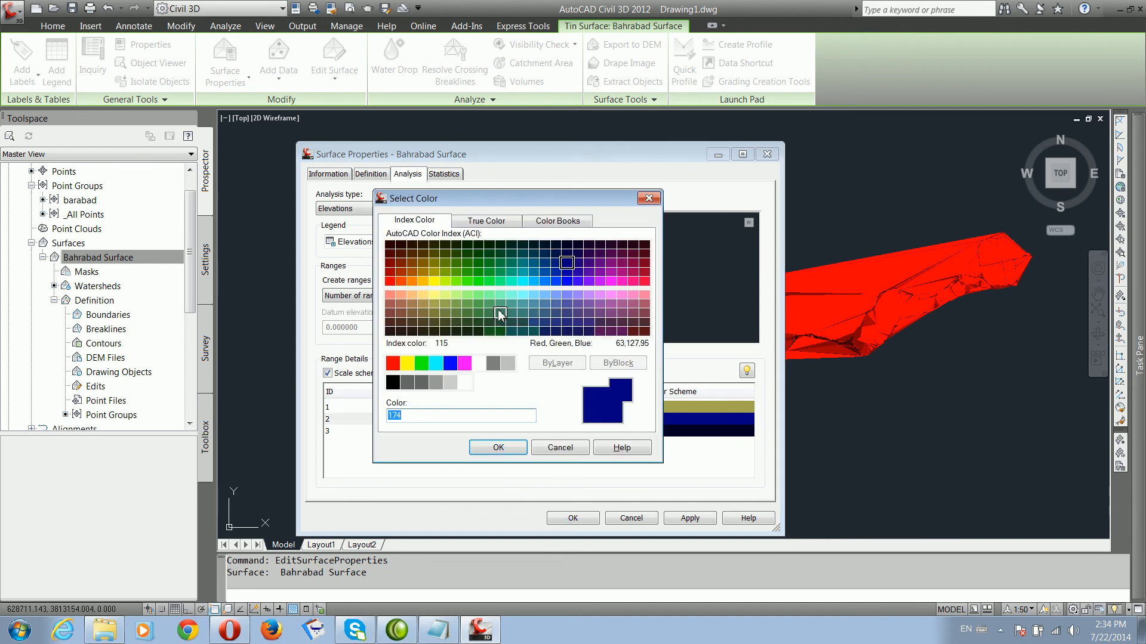
left_click(482, 306)
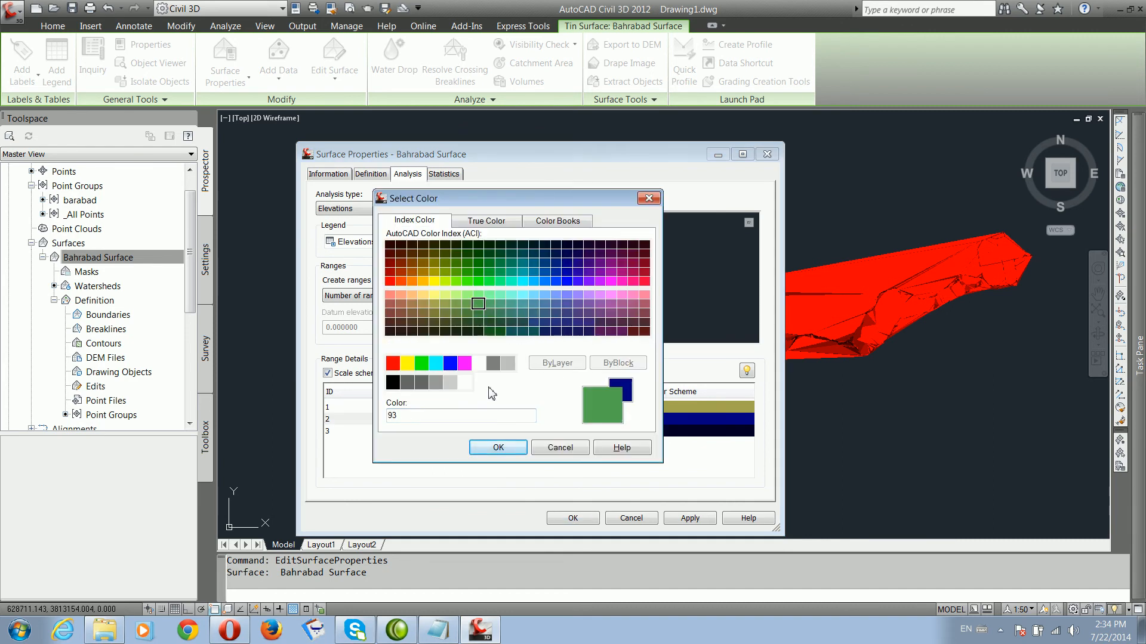
left_click(495, 448)
Step: Assign index color 30 to the third elevation range and apply the elevation analysis to the surface
double_click(661, 431)
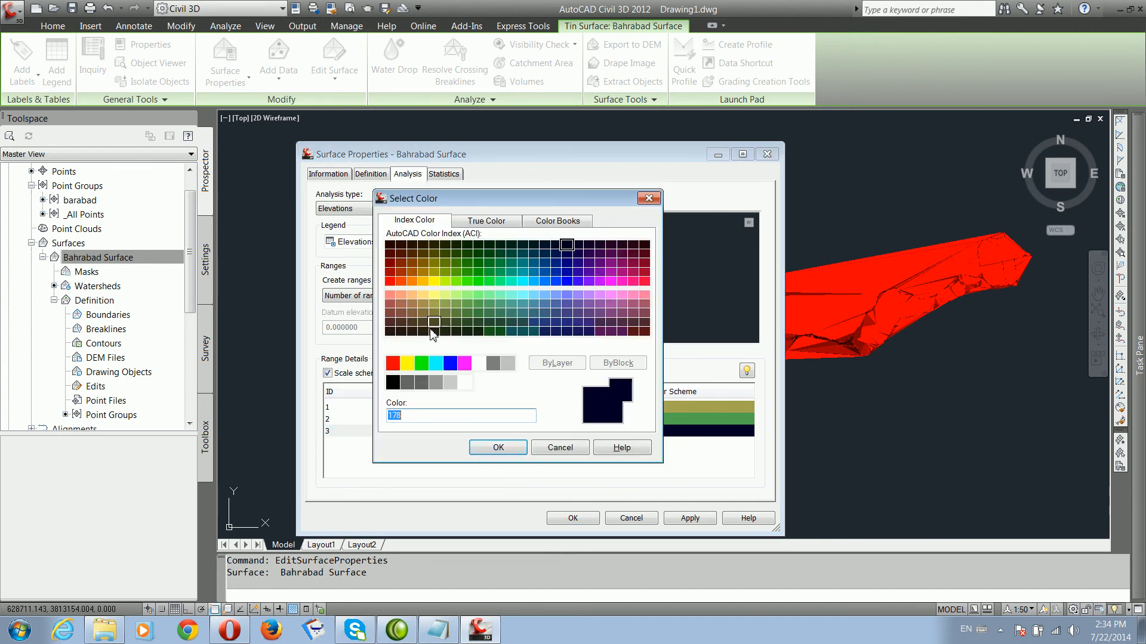
left_click(411, 281)
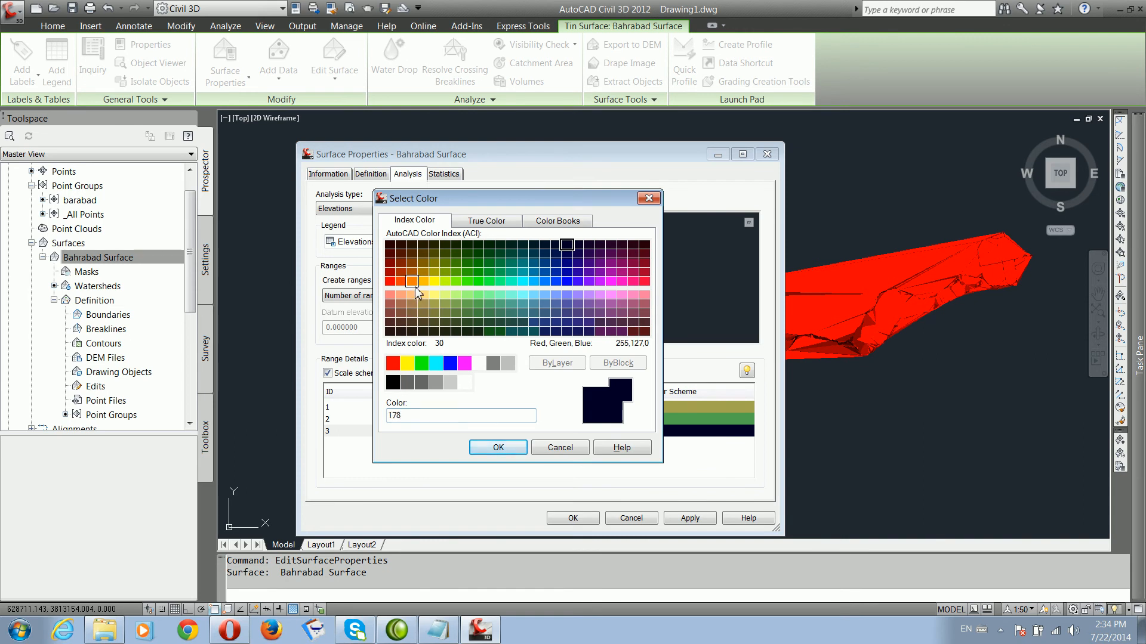
left_click(500, 447)
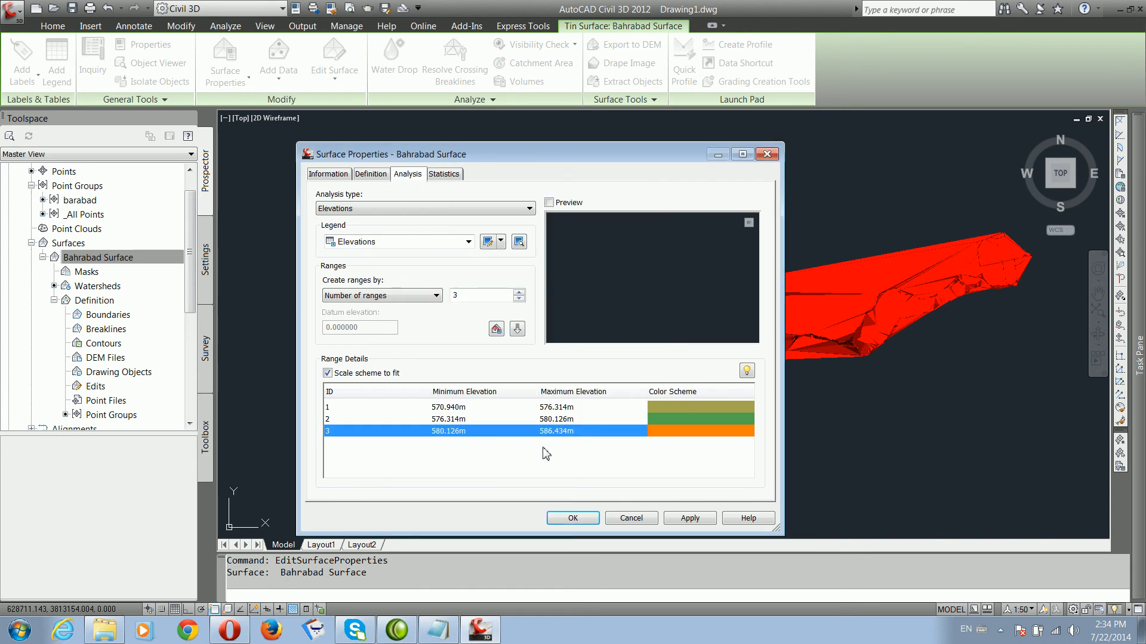
left_click(687, 519)
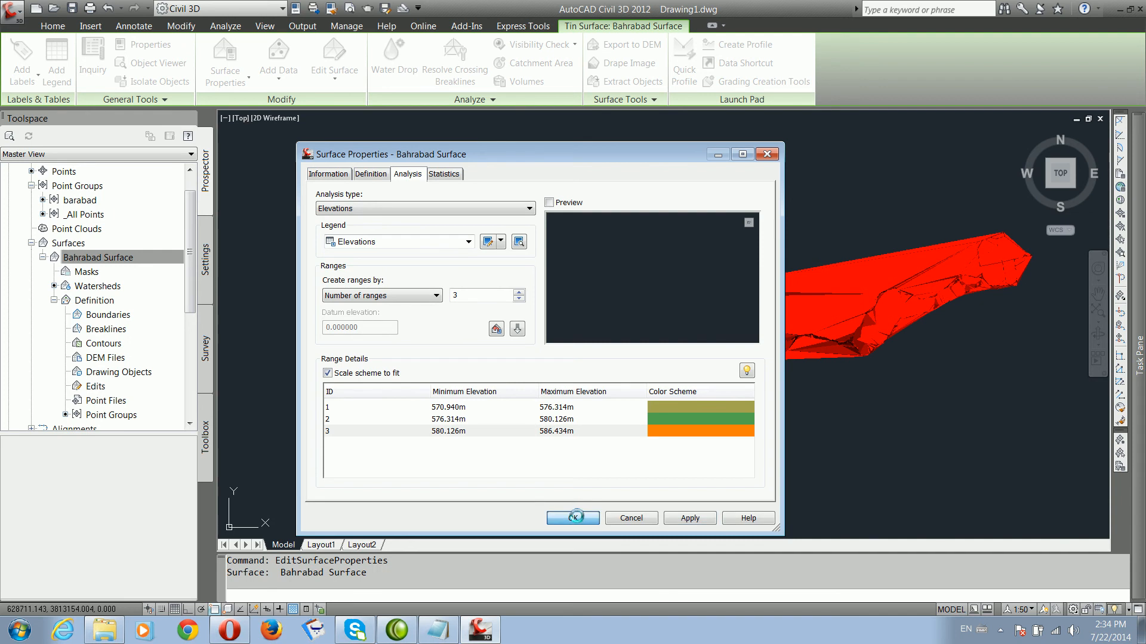
left_click(574, 518)
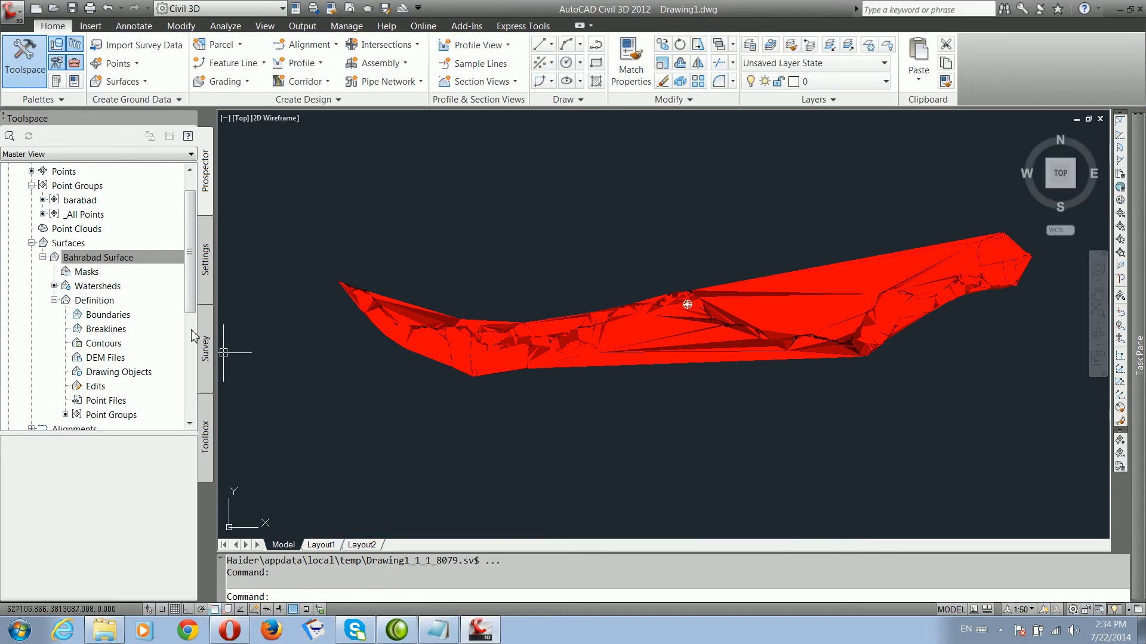
Step: Run a slope analysis with eight ranges in the surface properties of Bahrabad Surface
left_click(96, 258)
right_click(94, 261)
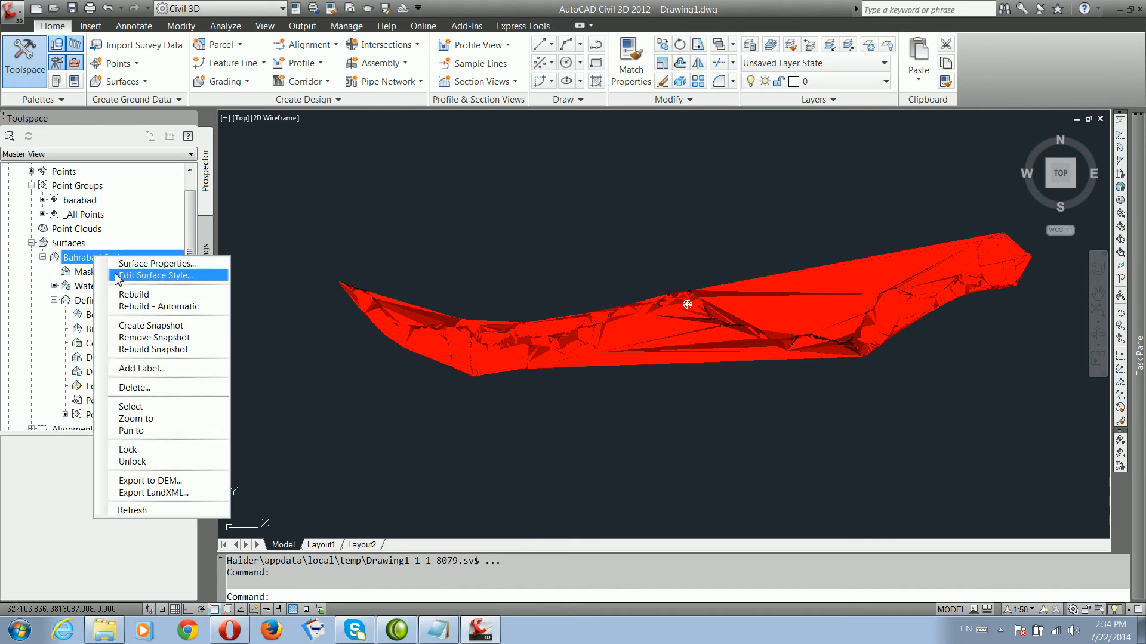
left_click(123, 266)
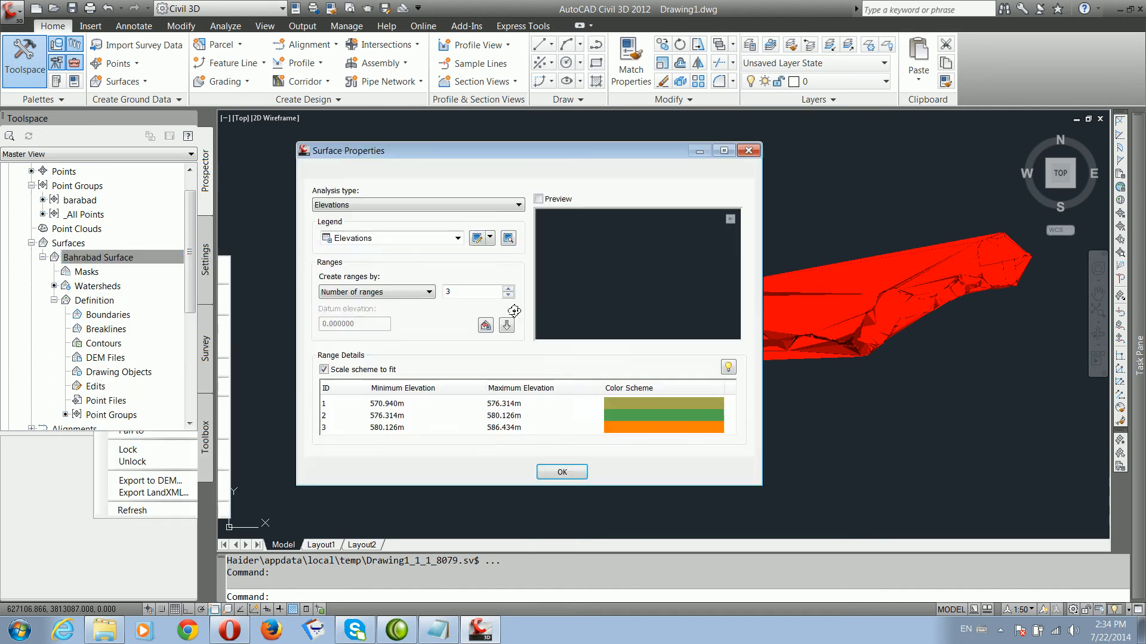
left_click(368, 209)
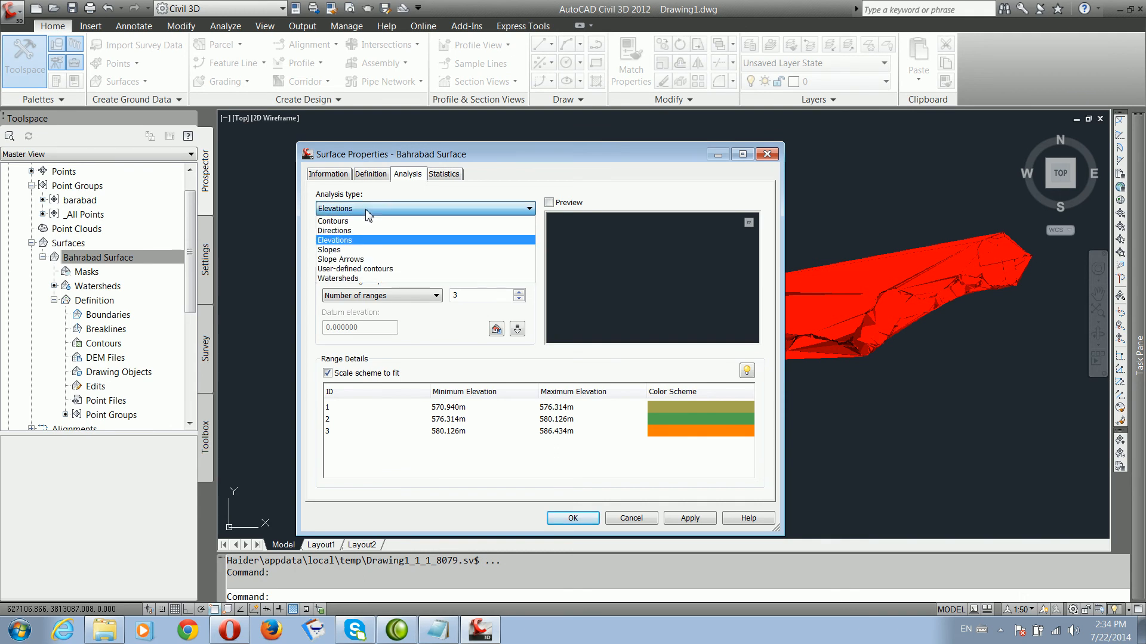
left_click(356, 250)
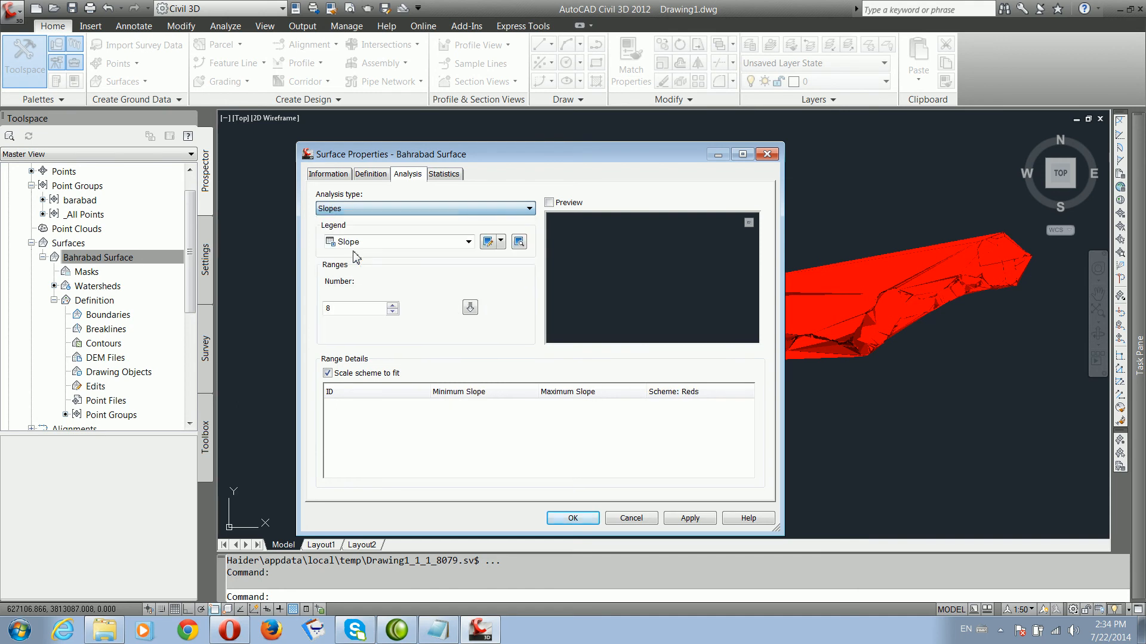
left_click(470, 309)
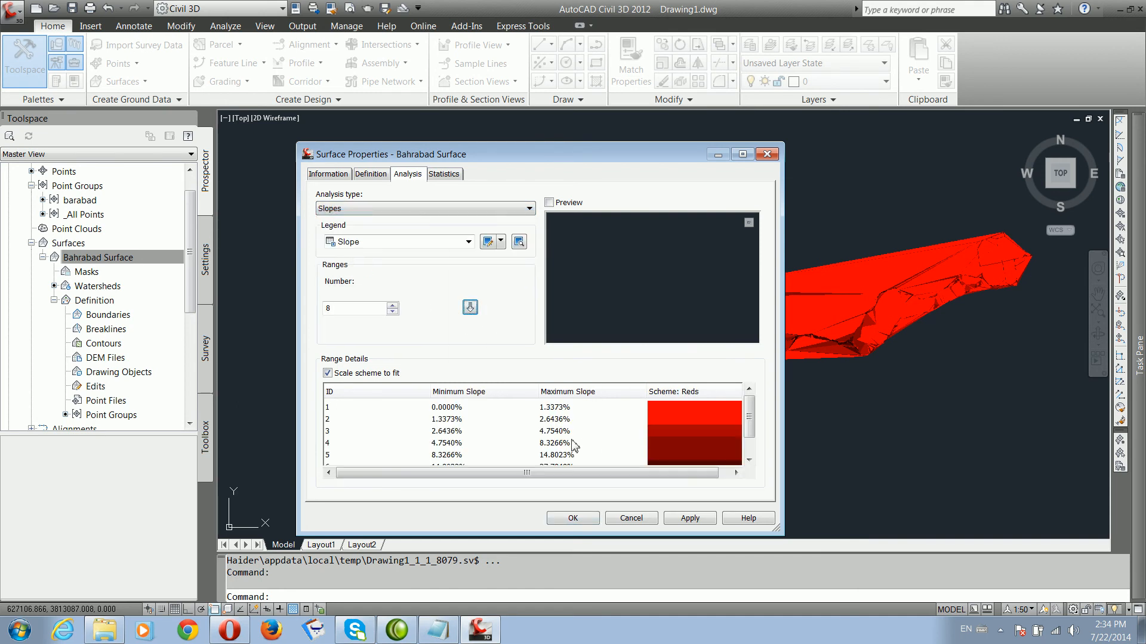
Step: Assign index color 60 to the third slope range
double_click(677, 416)
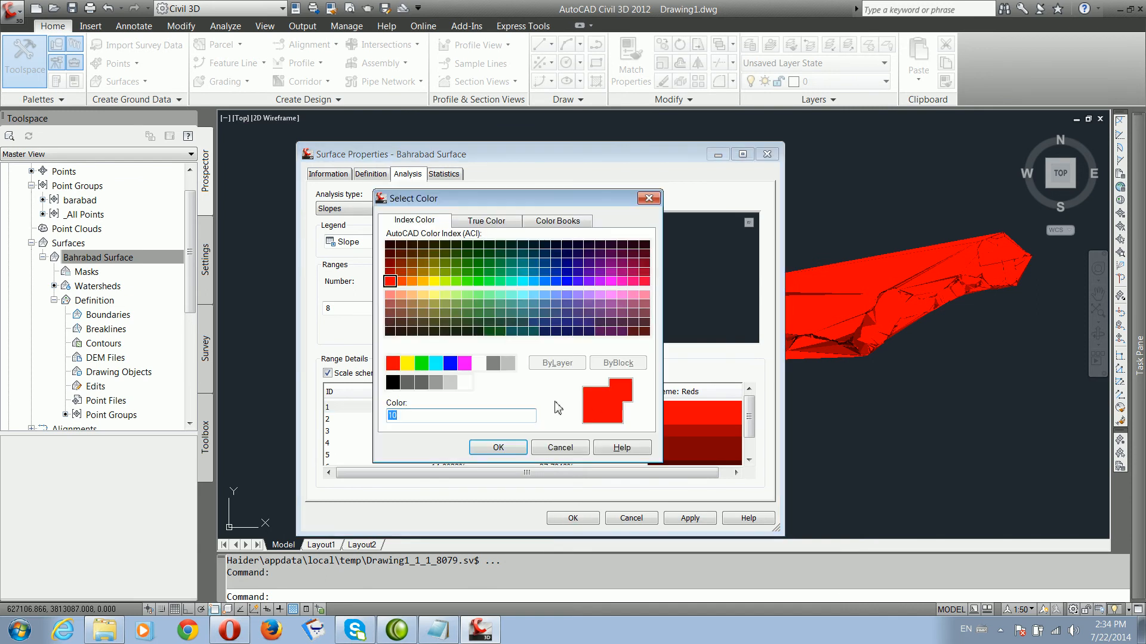
left_click(498, 448)
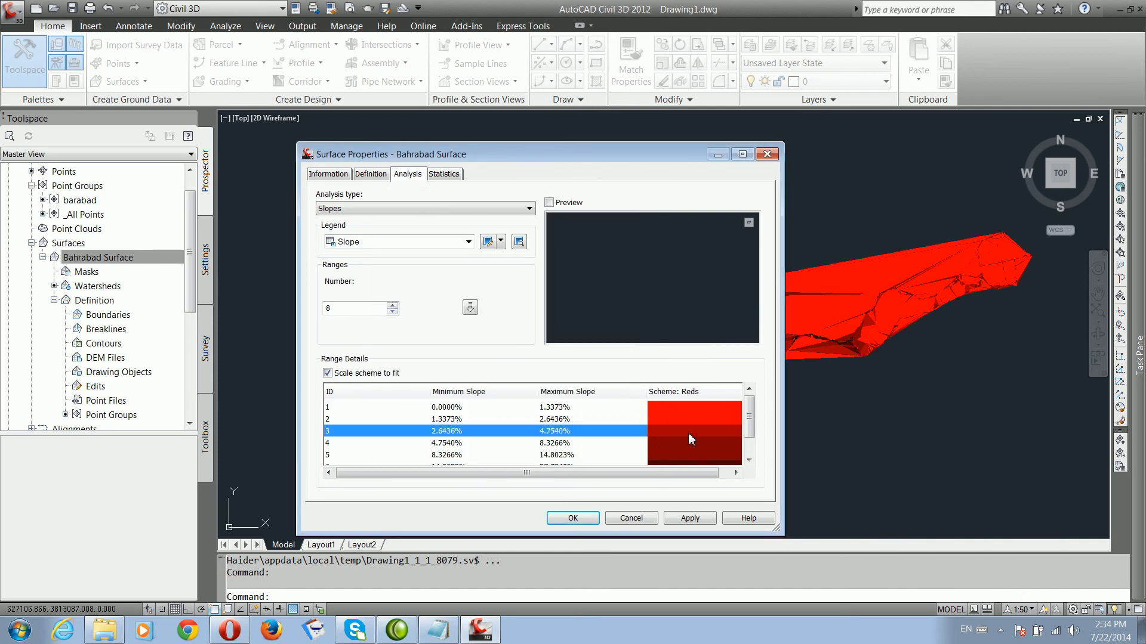
double_click(689, 433)
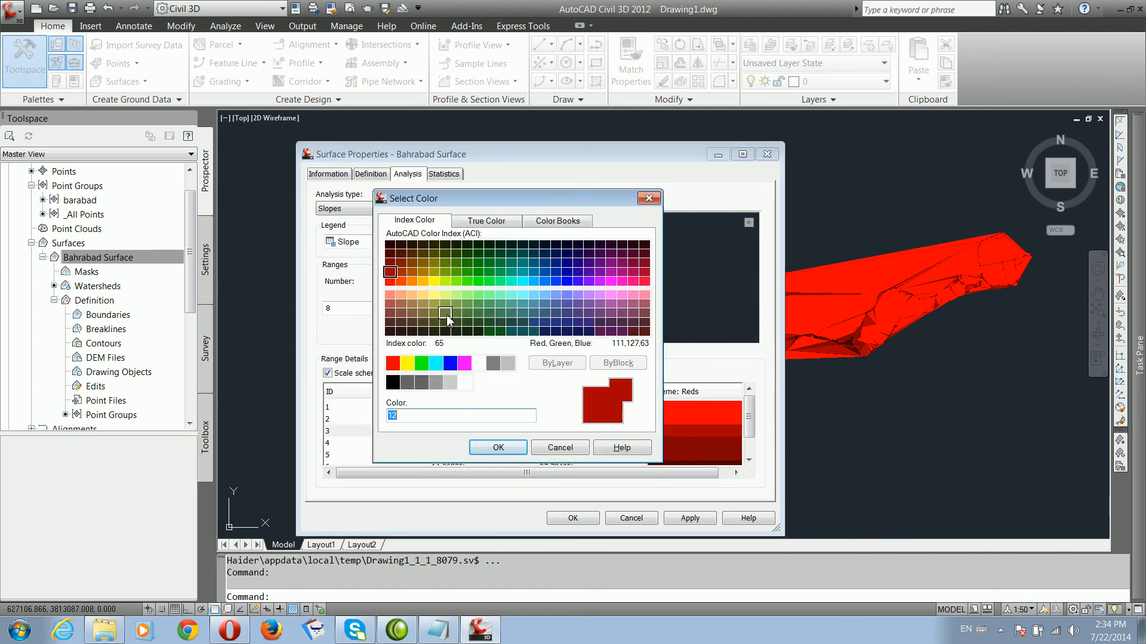
left_click(444, 281)
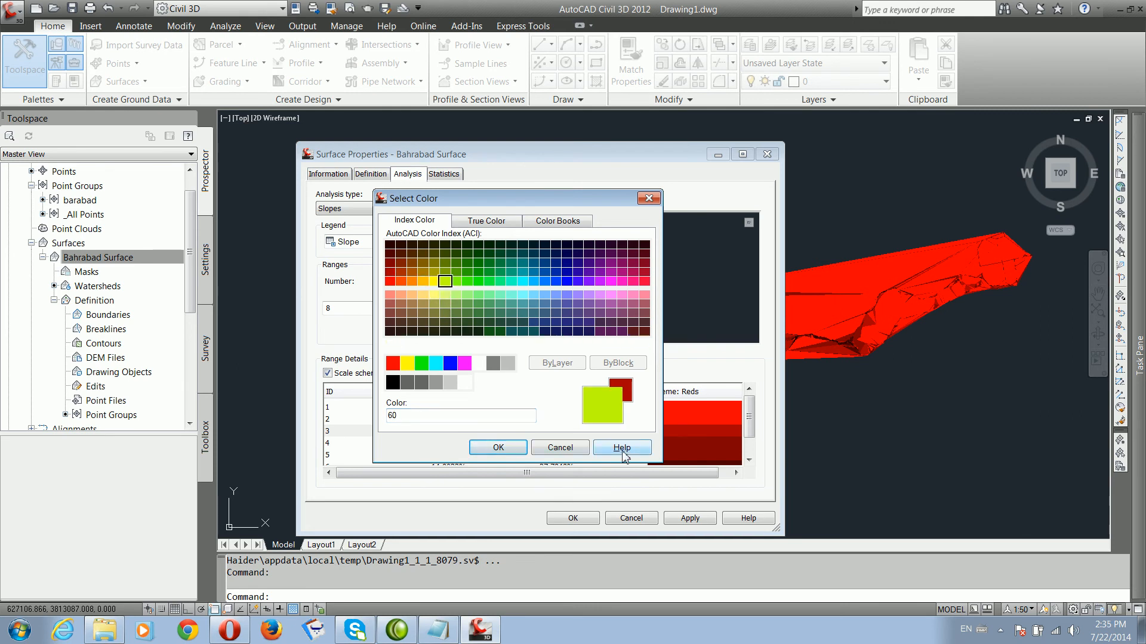
left_click(499, 448)
Step: Try index color 83 on the fourth slope range and replace it with a light aqua green
left_click(672, 445)
left_click(672, 445)
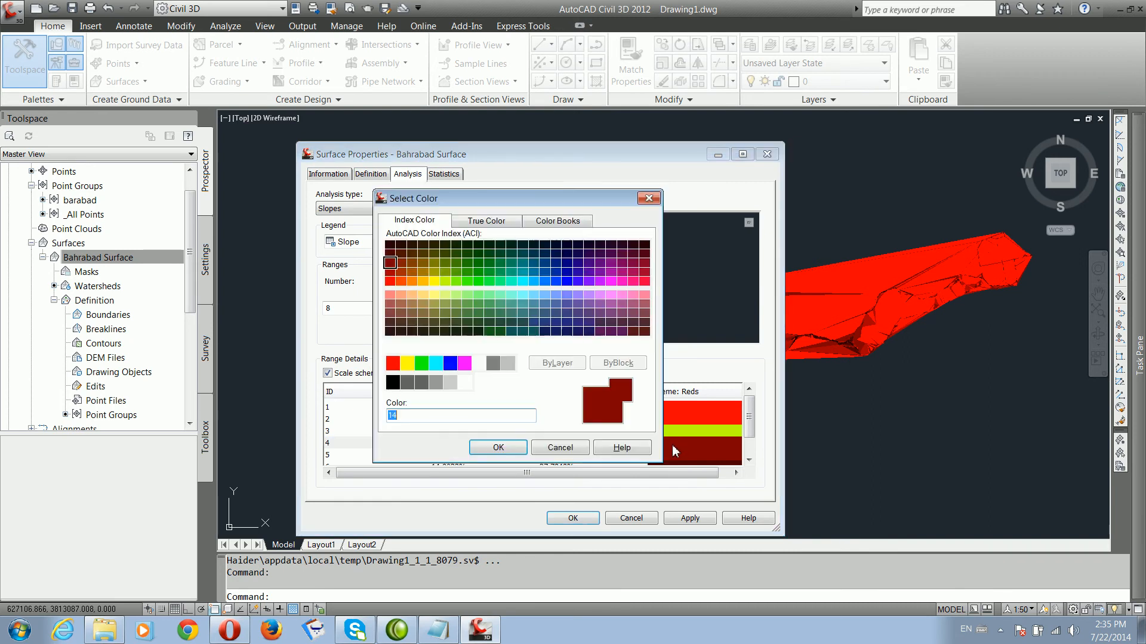
left_click(466, 308)
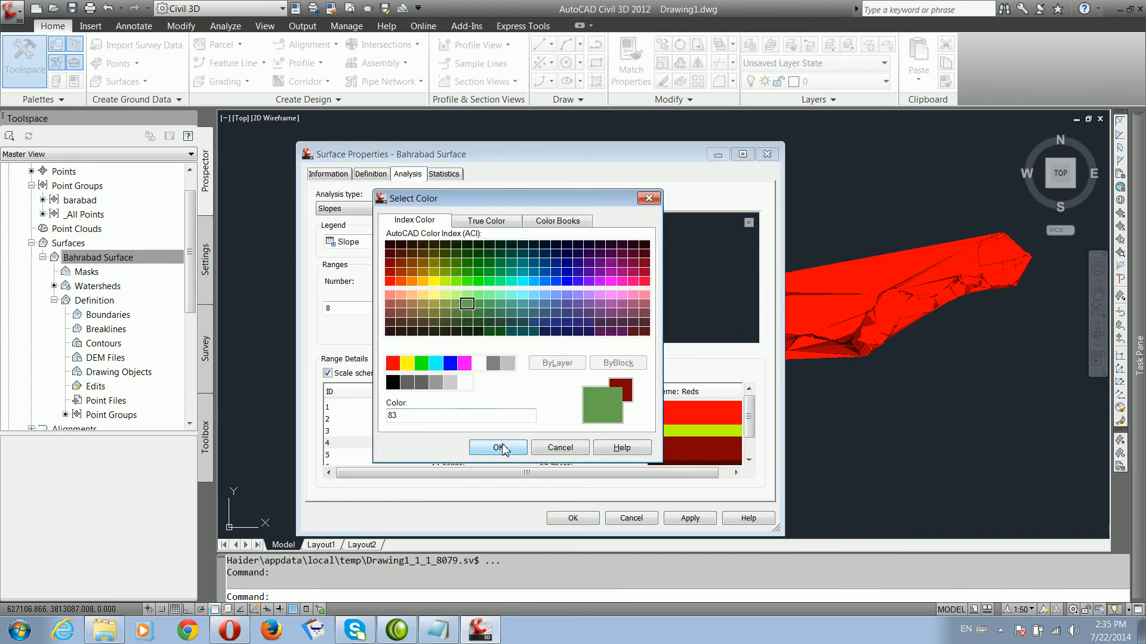
left_click(498, 447)
left_click(674, 442)
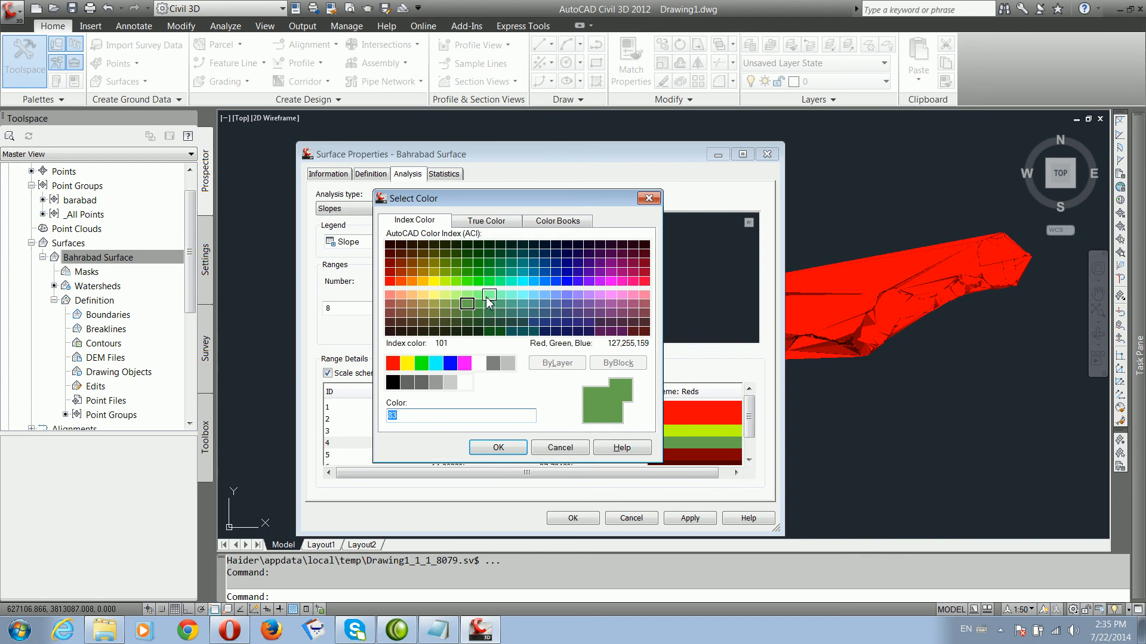
left_click(502, 296)
left_click(498, 448)
left_click(671, 456)
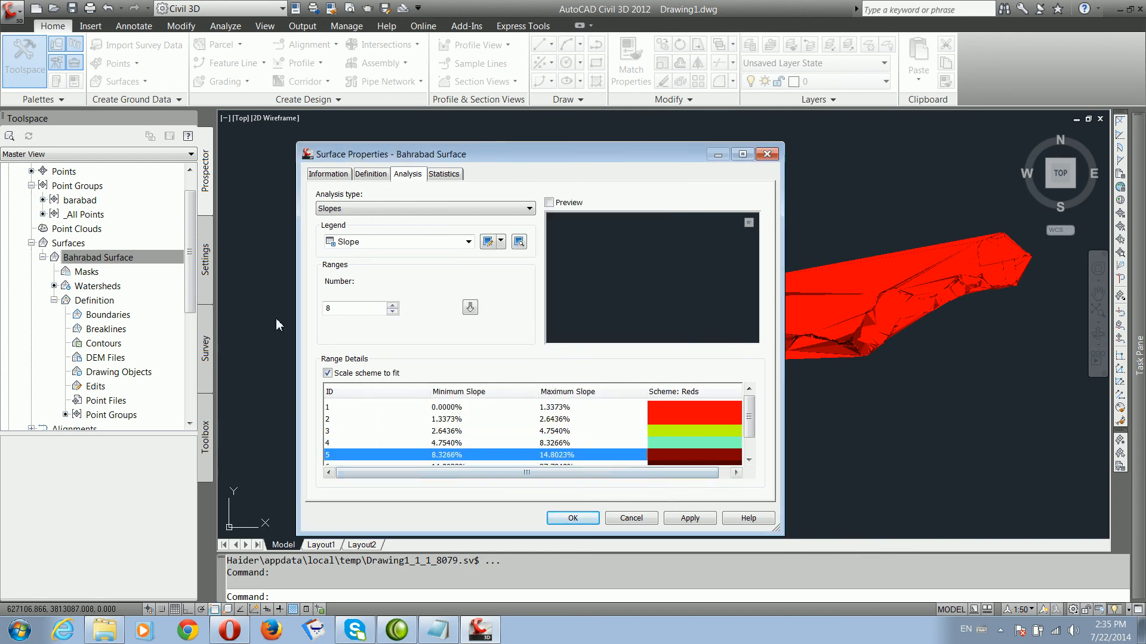
Step: Rerun the slope analysis with three ranges and assign index color 60 to the first range
double_click(328, 308)
type("3")
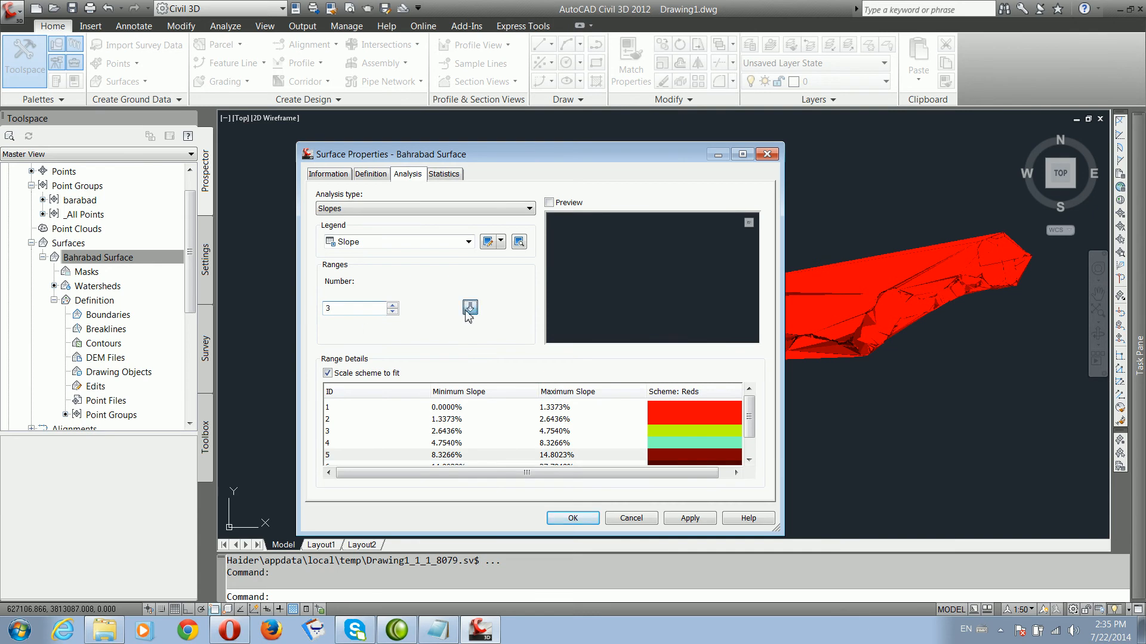
left_click(469, 308)
double_click(657, 410)
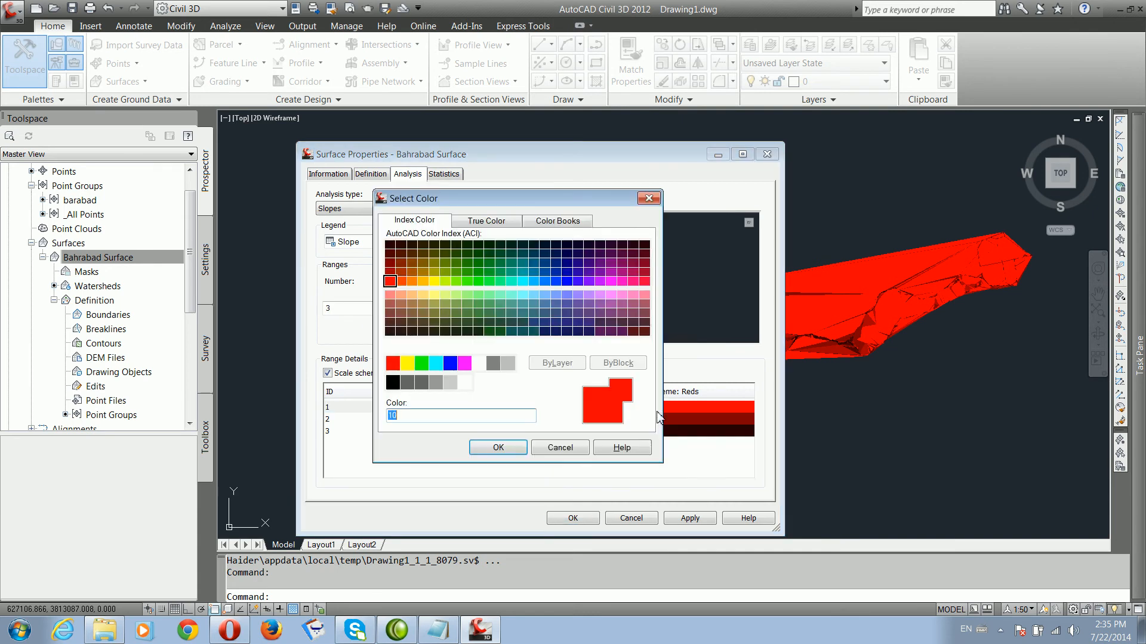
left_click(454, 282)
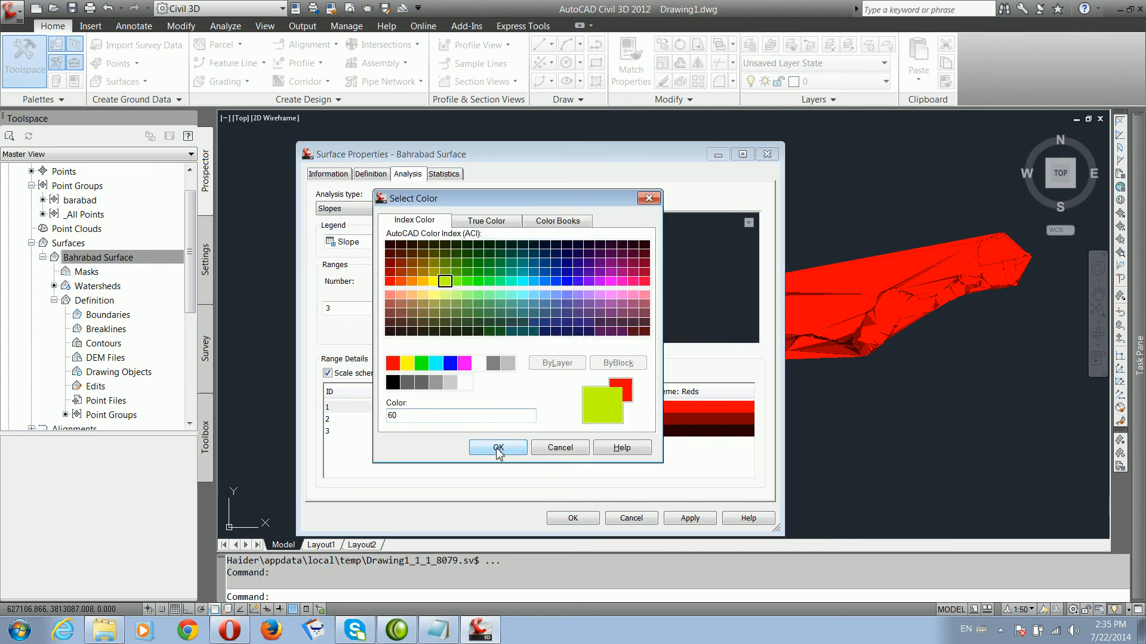
left_click(498, 448)
Step: Color the second slope range cyan and the third blue, and apply the slope analysis to the surface
left_click(667, 420)
left_click(667, 423)
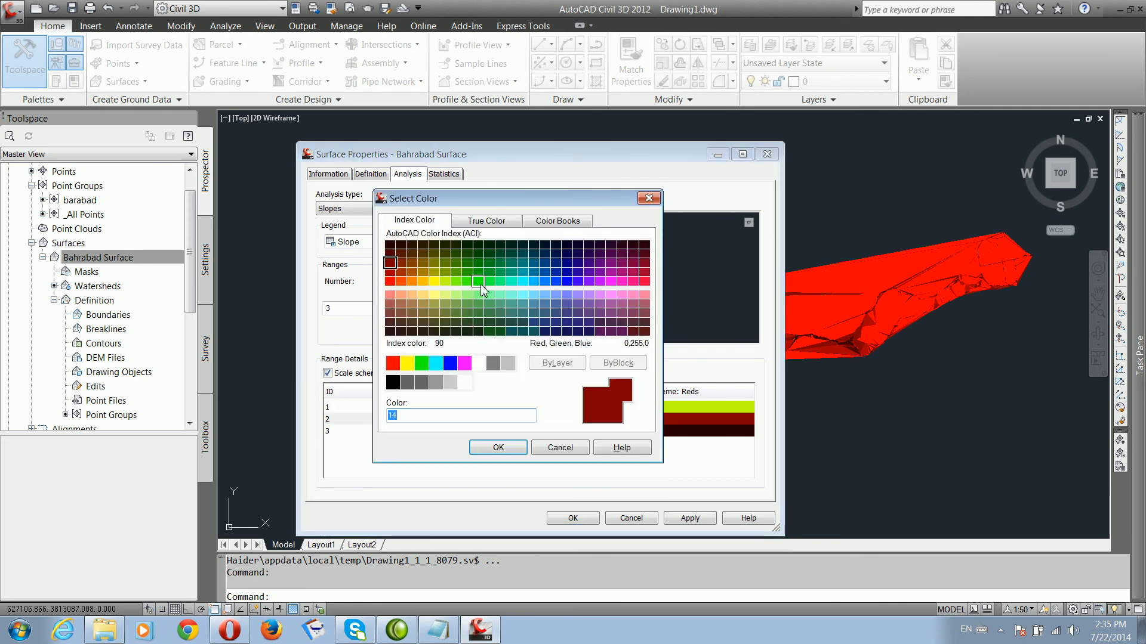
left_click(522, 282)
left_click(498, 447)
left_click(652, 431)
left_click(667, 431)
left_click(540, 284)
left_click(519, 449)
left_click(690, 518)
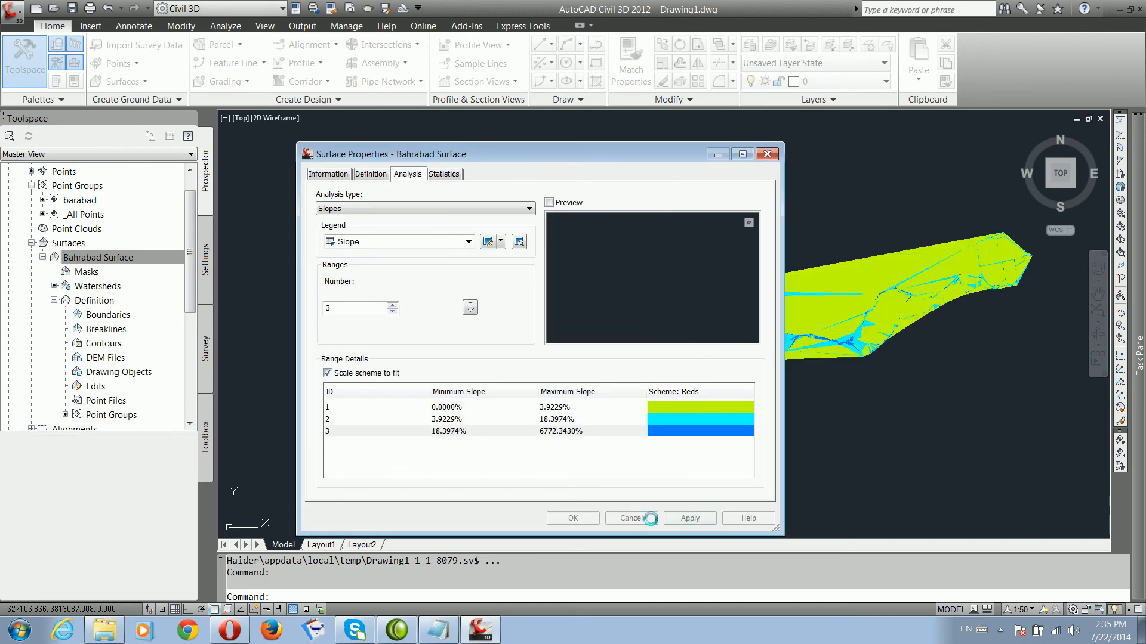
left_click(572, 518)
Step: Reopen the surface properties of Bahrabad Surface from the drawing and apply the Slopes analysis with the dialog moved off the surface
scroll(386, 355, "up", 5)
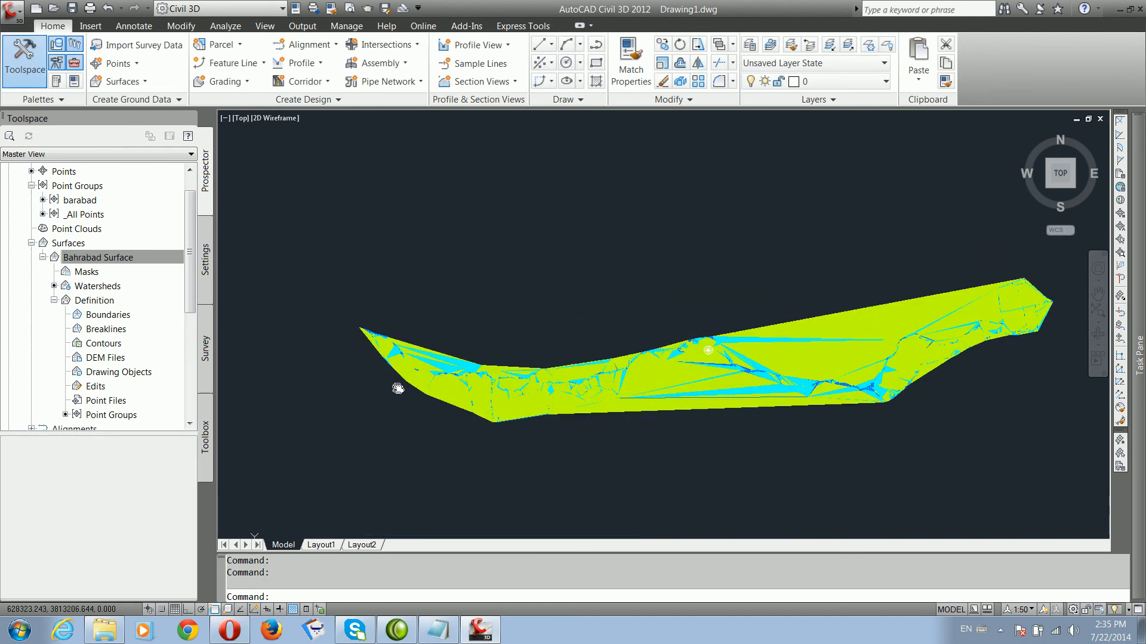
scroll(399, 304, "down", 2)
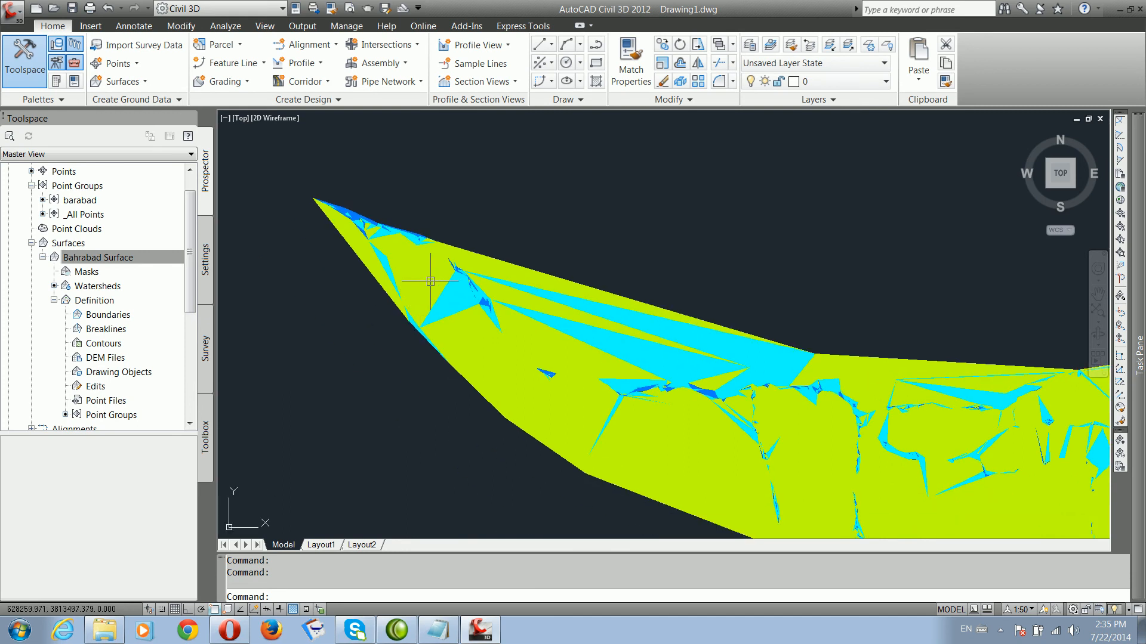
scroll(431, 281, "down", 1)
left_click(448, 328)
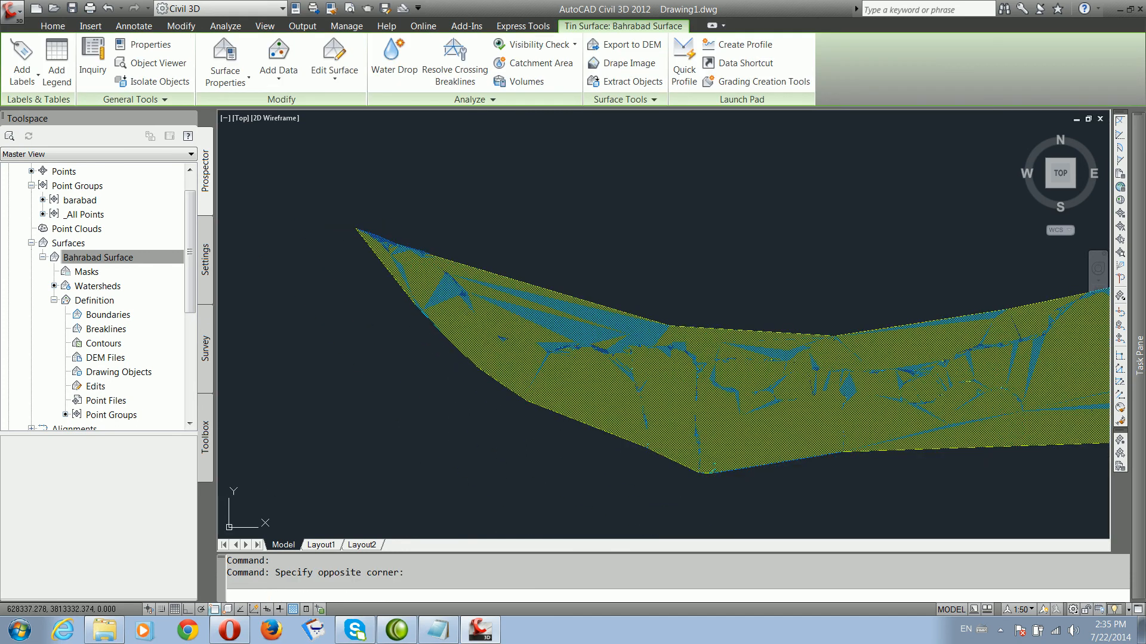
right_click(457, 337)
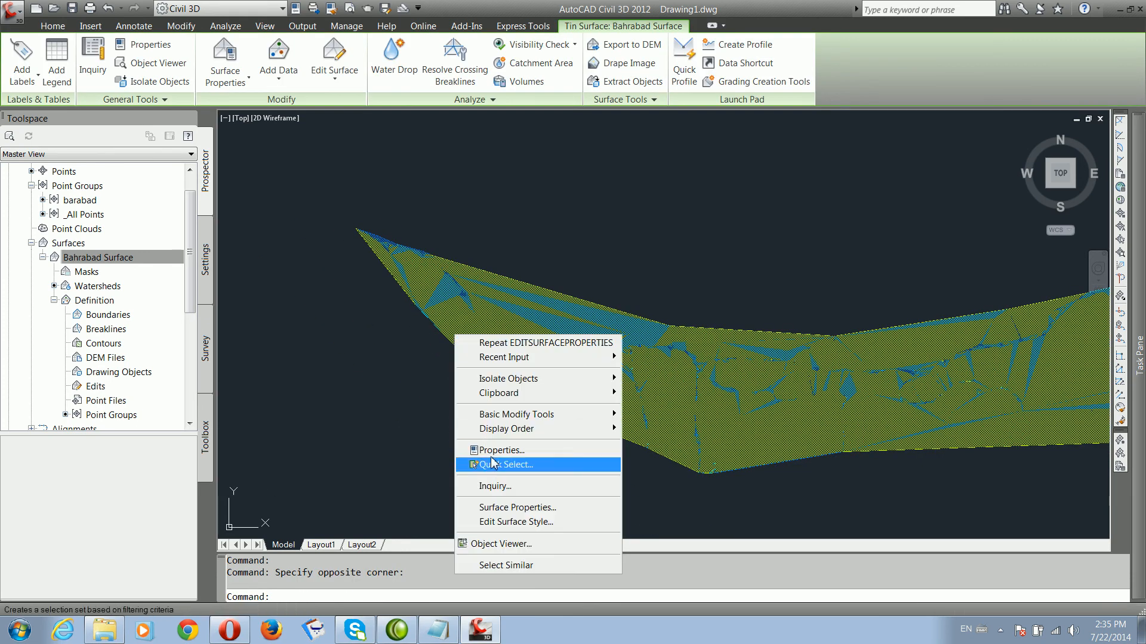
left_click(504, 511)
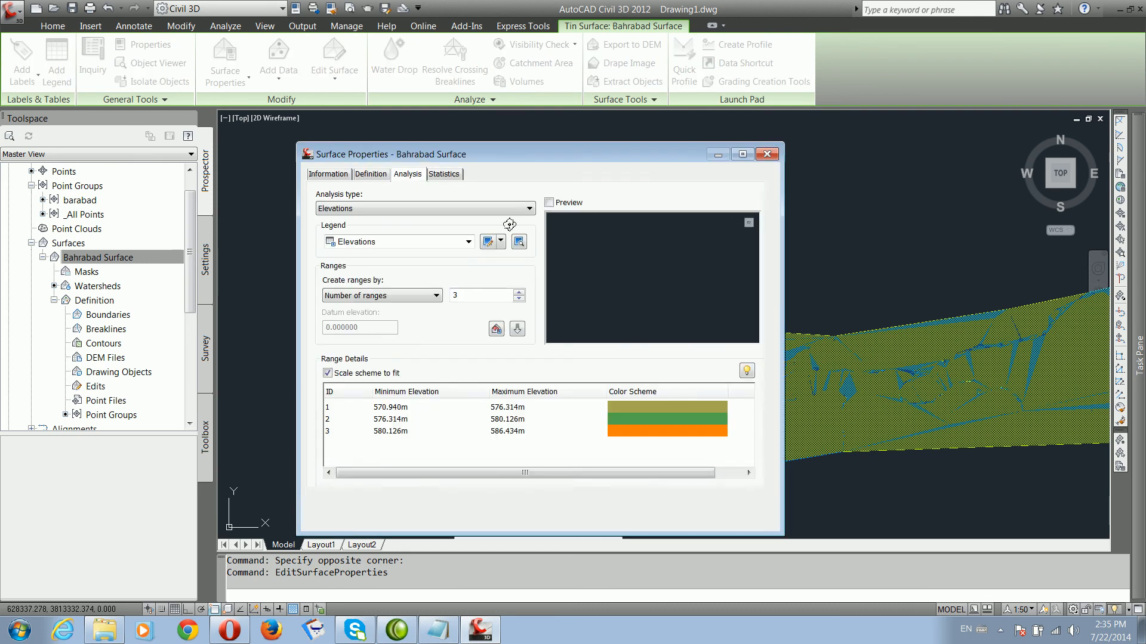
left_click_drag(521, 157, 176, 139)
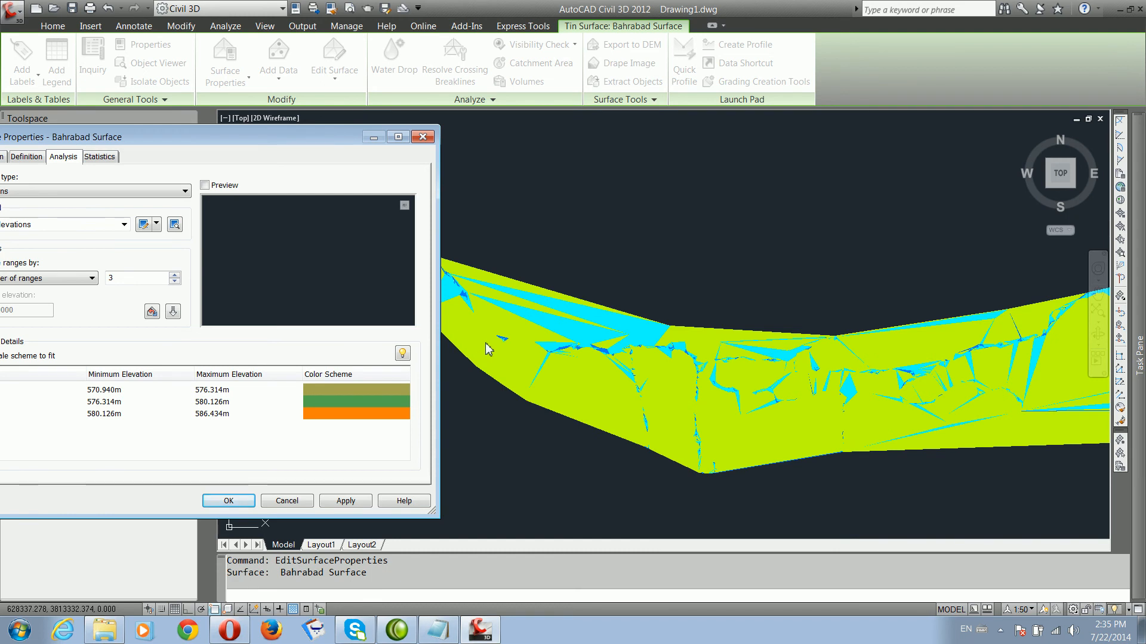
left_click_drag(165, 137, 277, 140)
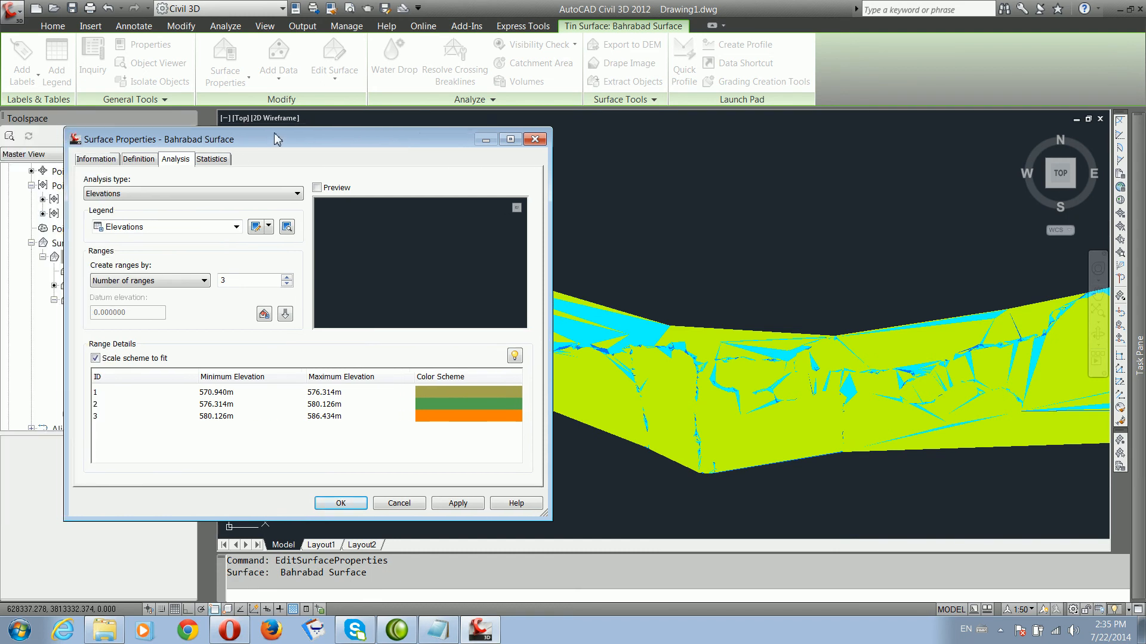
left_click(177, 196)
left_click(150, 225)
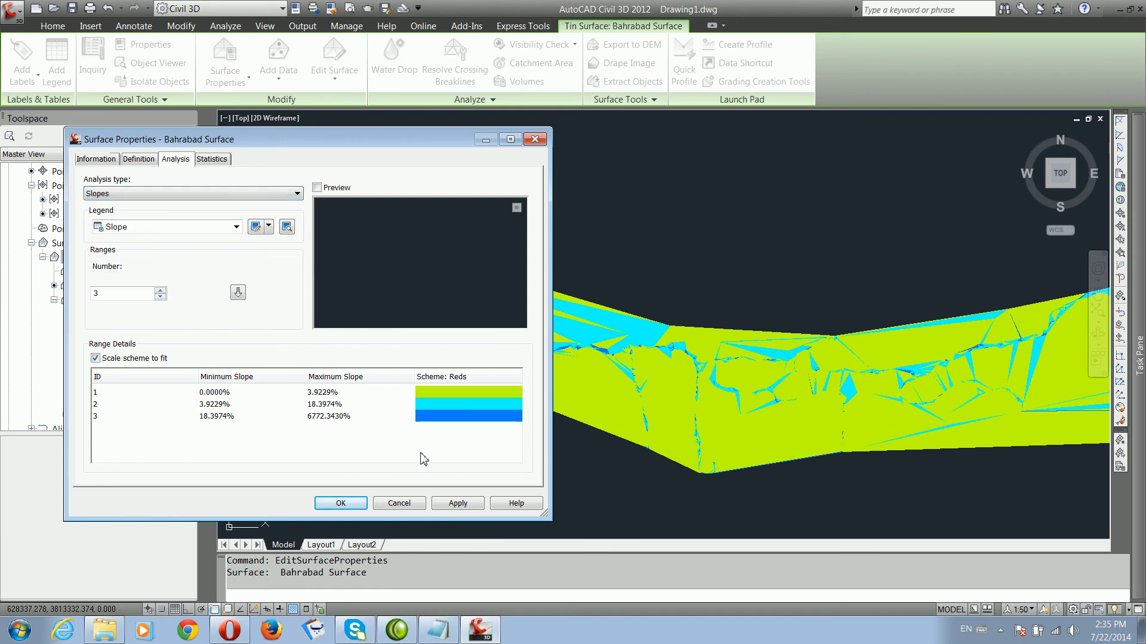
left_click(456, 505)
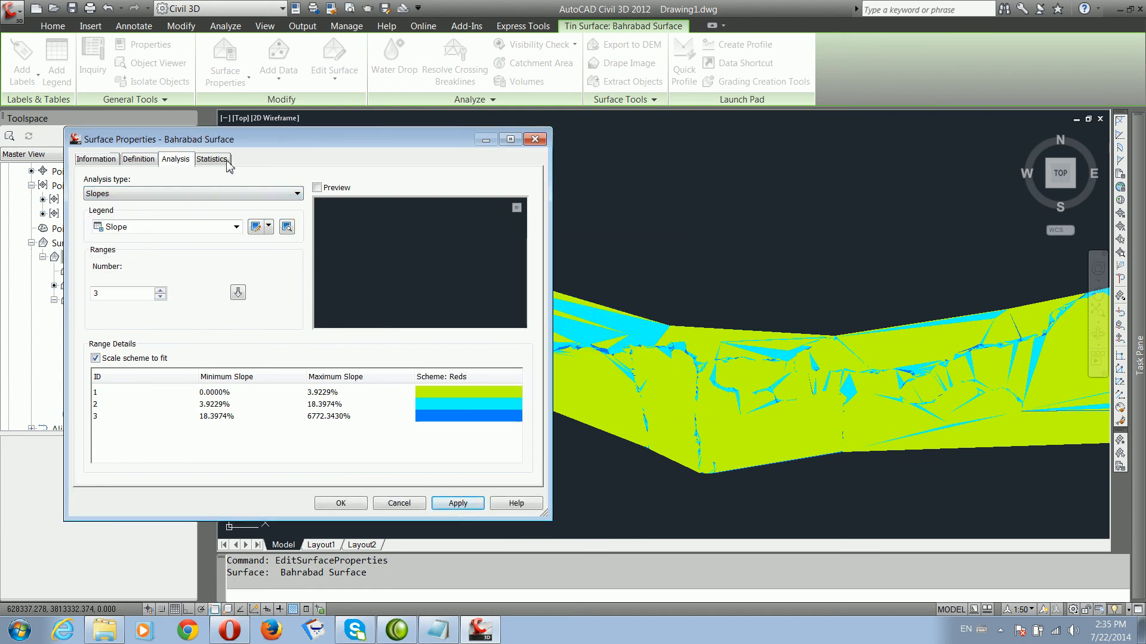
Step: Check the plan component visibility of the Contours 2m and 10m (Background) surface style and return to the Slopes analysis
left_click(100, 159)
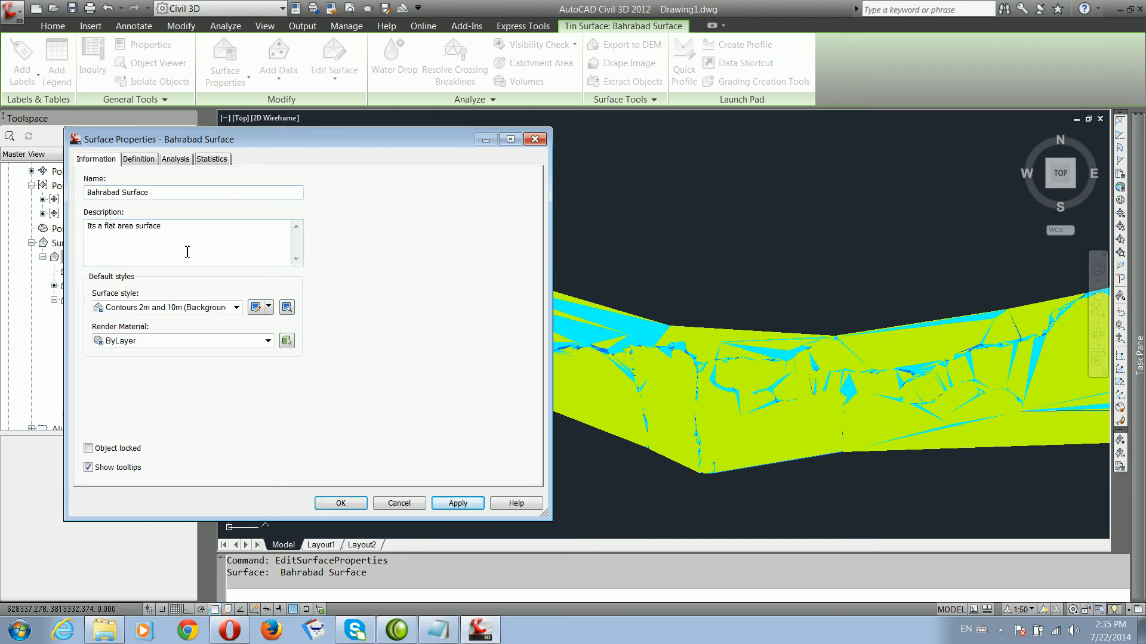
left_click(258, 309)
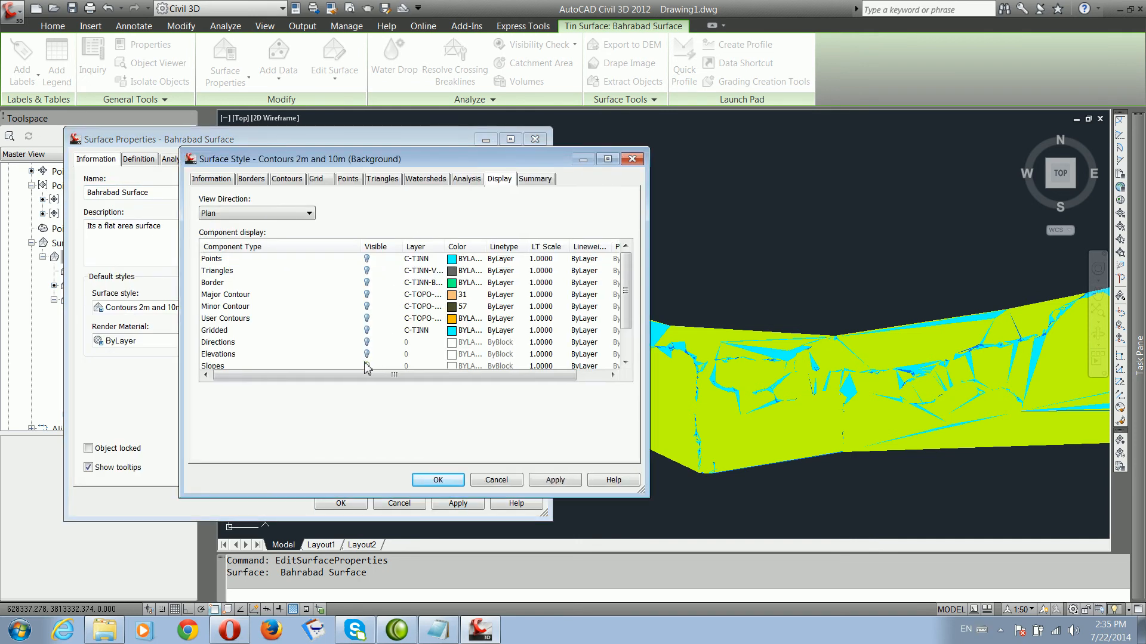
left_click(436, 480)
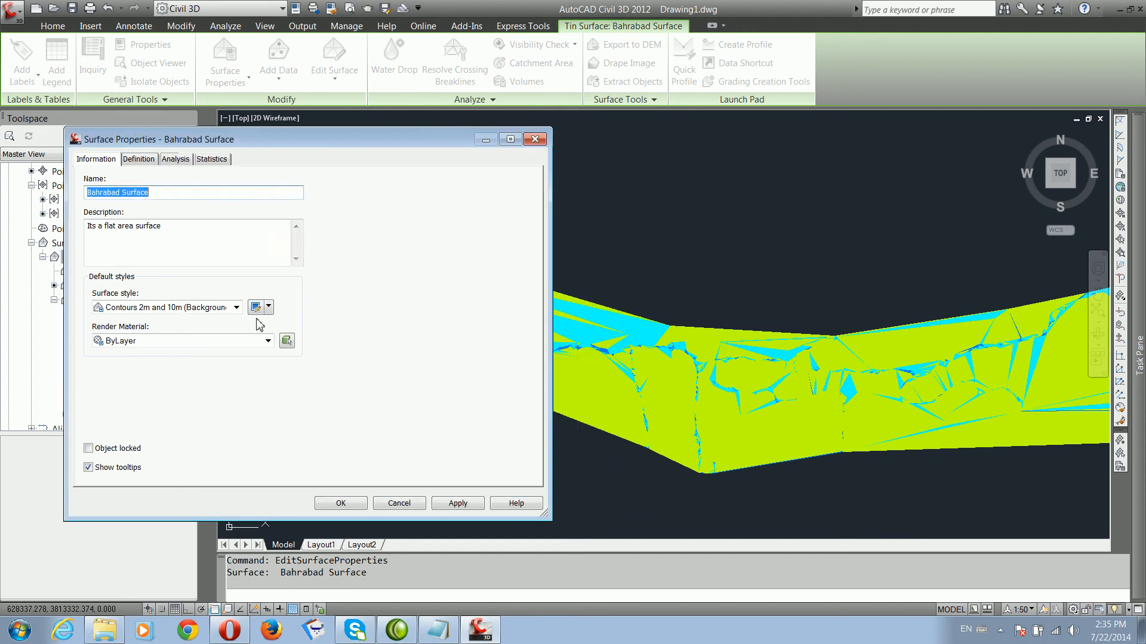
left_click(173, 160)
left_click(154, 199)
left_click(155, 199)
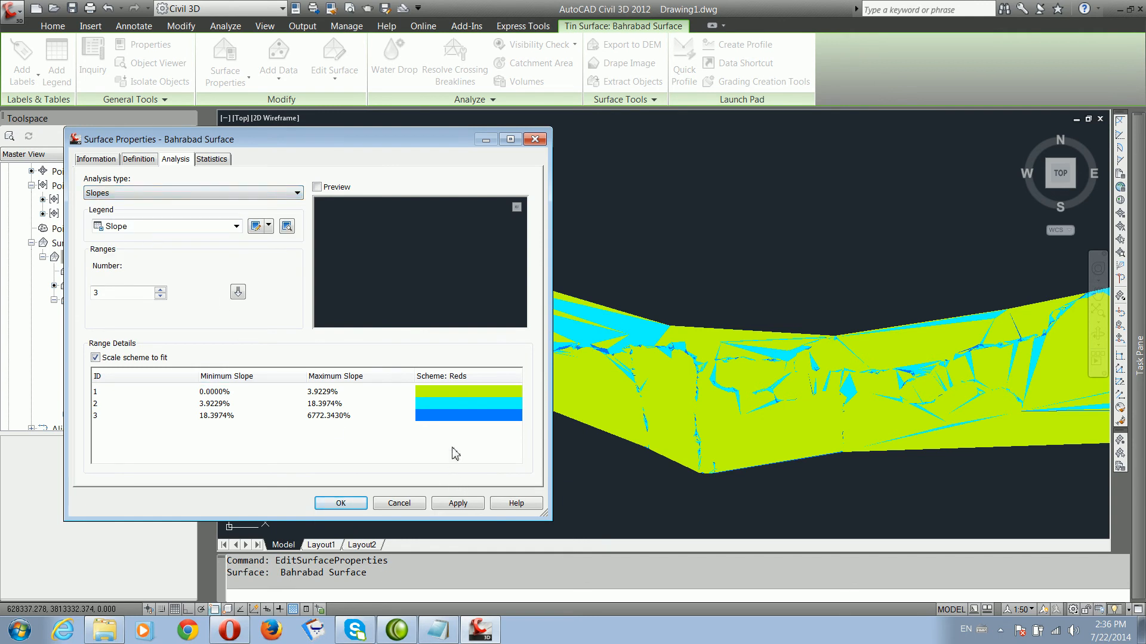
Step: Change the first slope range's color to magenta and apply it to the surface
double_click(455, 391)
left_click(463, 364)
left_click(498, 447)
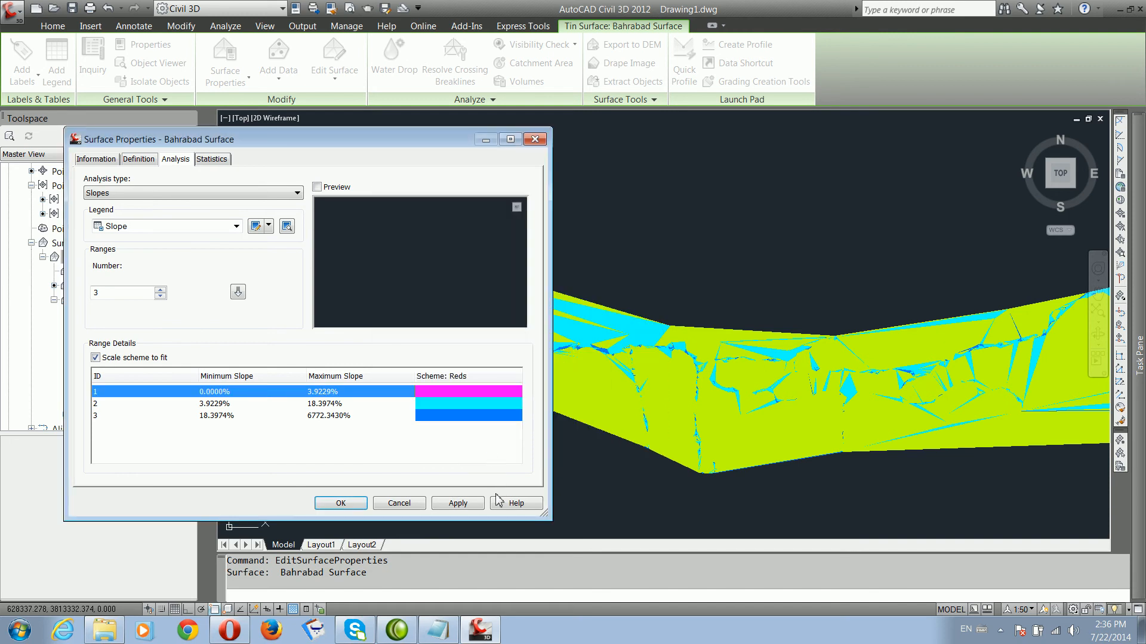
left_click(458, 503)
Step: Set both the first slope range's maximum and the second range's minimum to 5%, with the dialog moved off the surface
left_click_drag(410, 147, 333, 113)
left_click(247, 359)
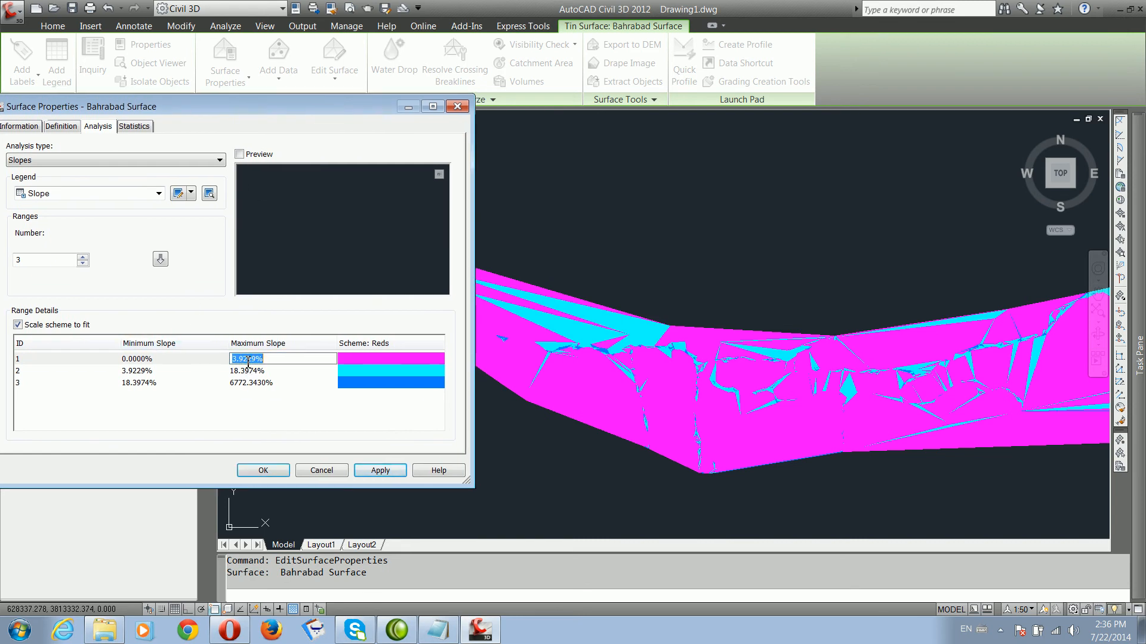
type("5")
left_click(147, 371)
left_click(147, 371)
type("5")
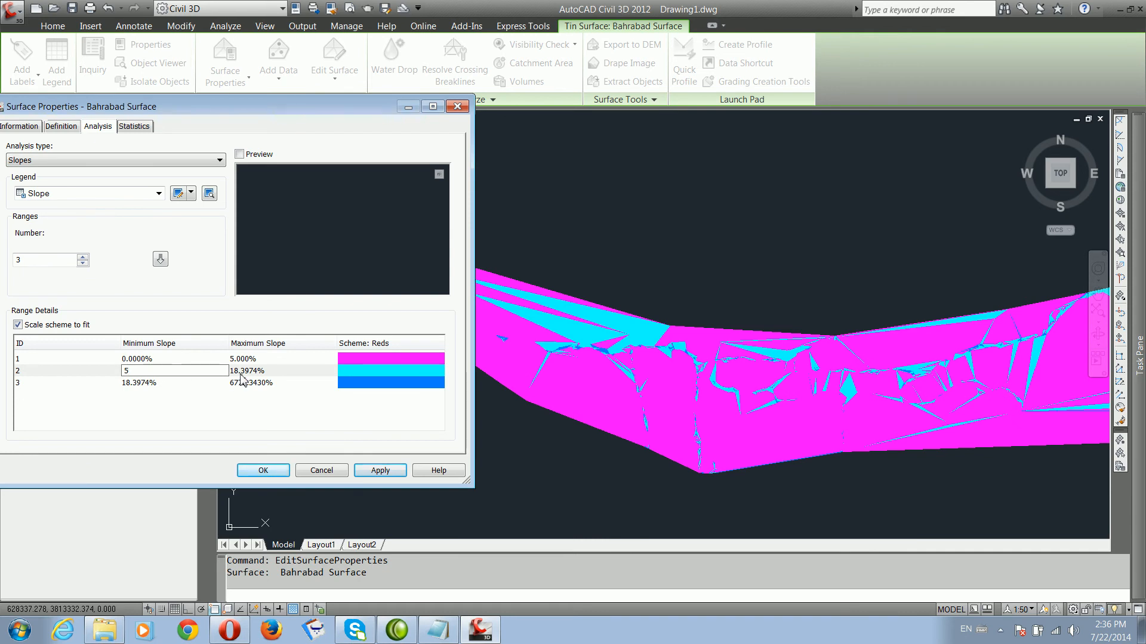
Step: Set the second slope range's maximum to 8% and the third range to 8–11%, and apply them to the surface
left_click(241, 373)
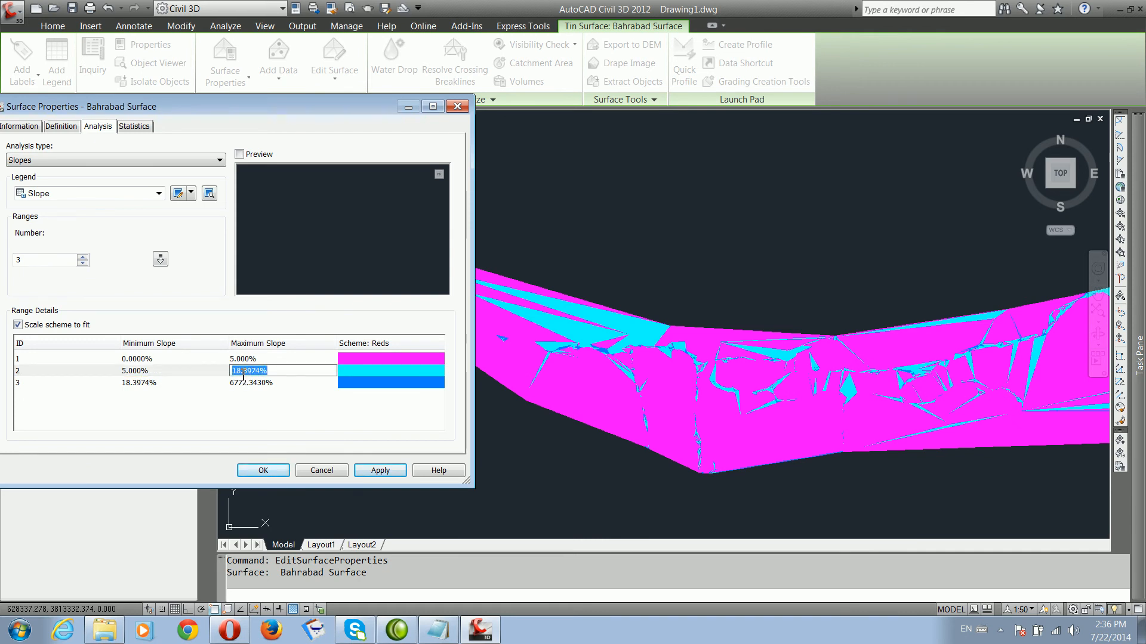
type("8")
left_click(172, 385)
left_click(171, 385)
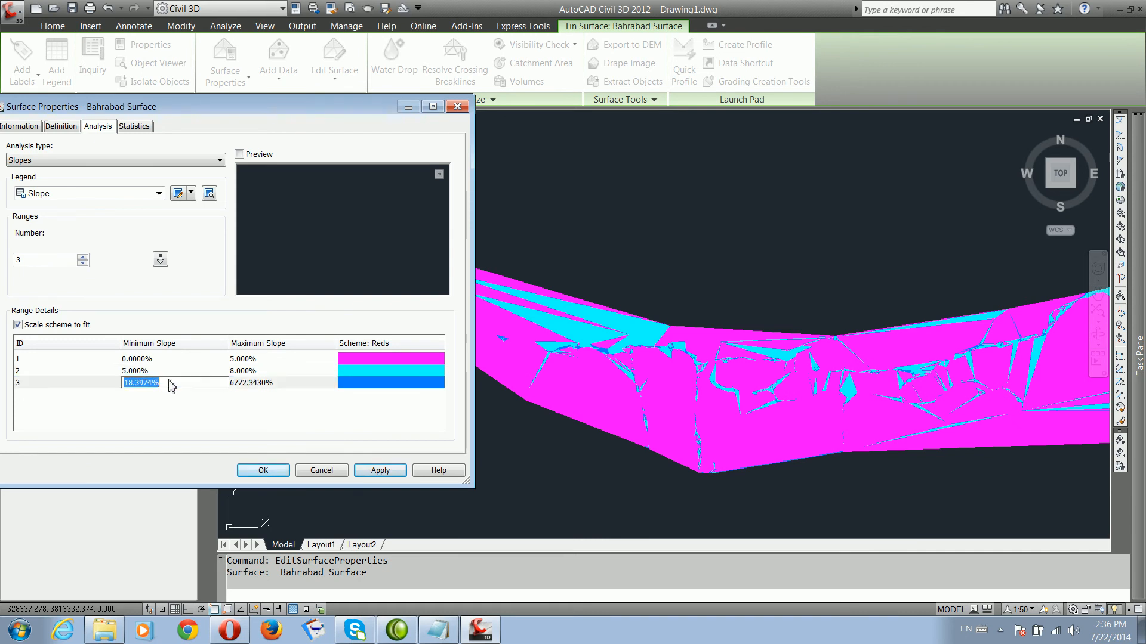
type("8")
left_click(235, 385)
type("11")
left_click(378, 471)
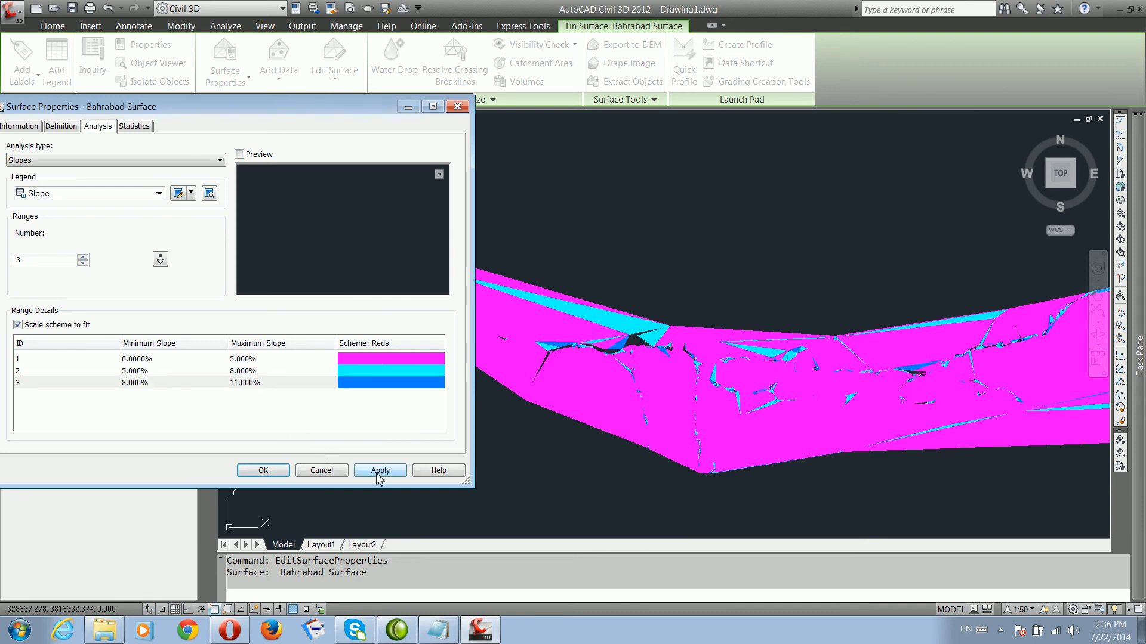
Step: Uncover the surface to examine its slope colors against the range limits, accept the surface properties and inspect the surface's full length
left_click_drag(242, 106, 220, 137)
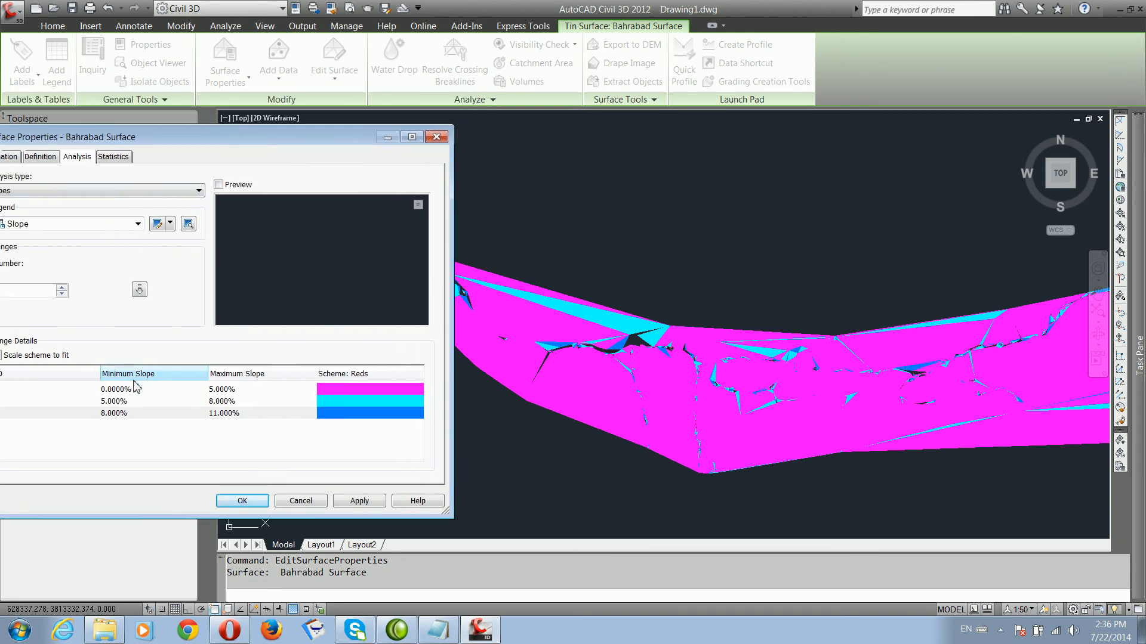
left_click_drag(365, 141, 169, 139)
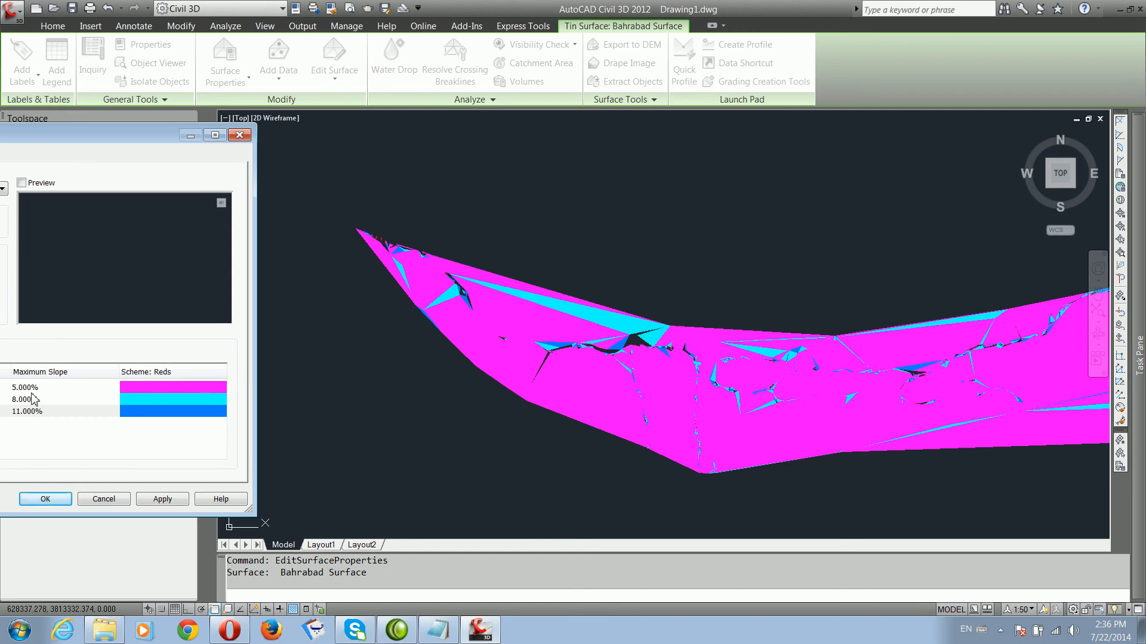
left_click_drag(59, 141, 157, 137)
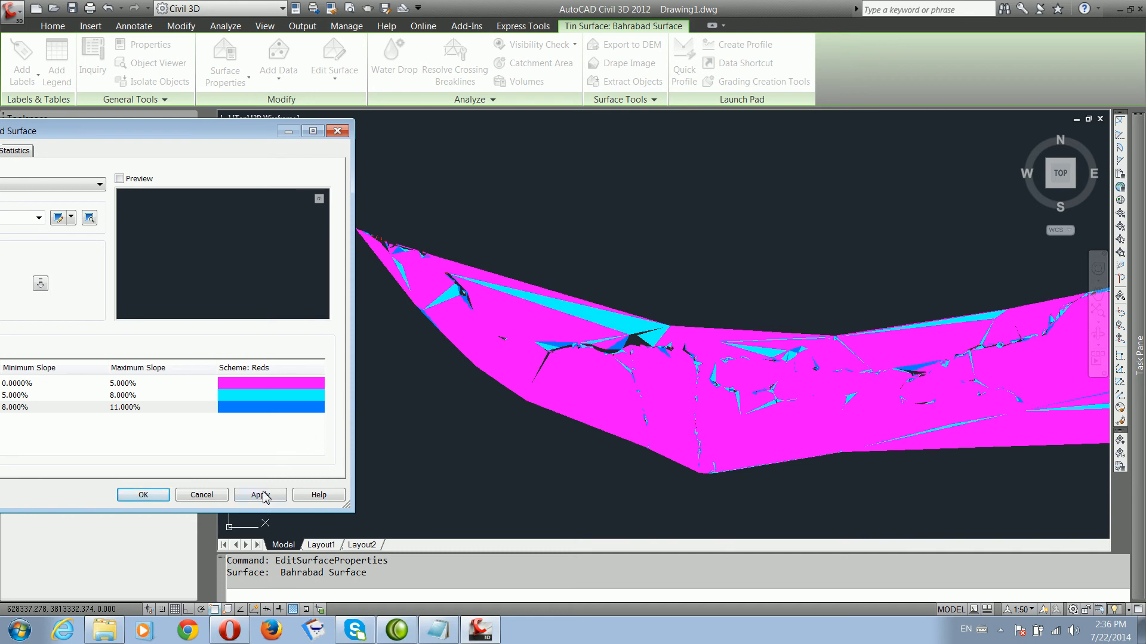
left_click(145, 495)
scroll(391, 416, "down", 6)
scroll(598, 396, "up", 3)
mouse_move(598, 395)
middle_mouse_down()
mouse_move(523, 401)
mouse_move(613, 357)
middle_mouse_up()
left_click(613, 358)
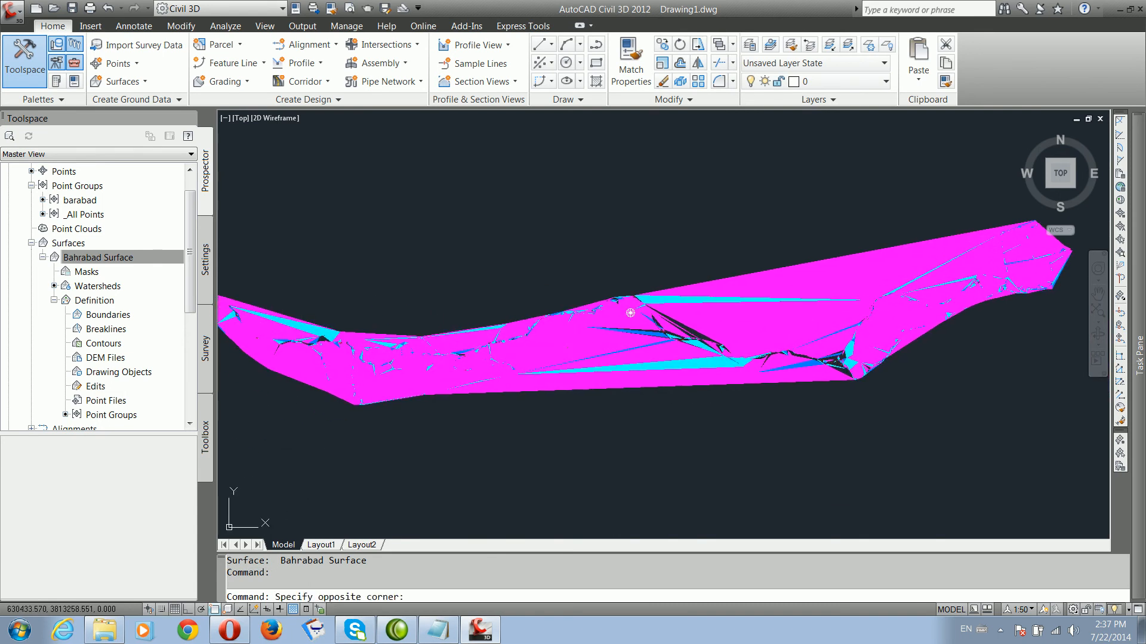
Step: Hide Slopes and show Elevations in the plan display of the surface style Contours 2m and 10m (Background), and accept the style
left_click(569, 349)
right_click(568, 349)
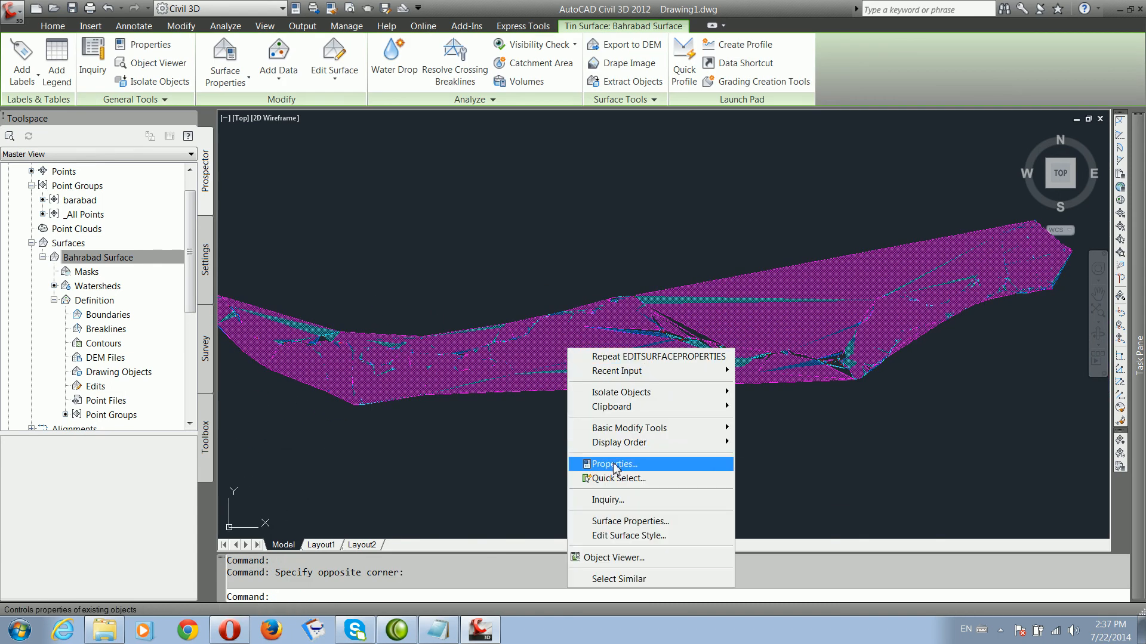
left_click(629, 535)
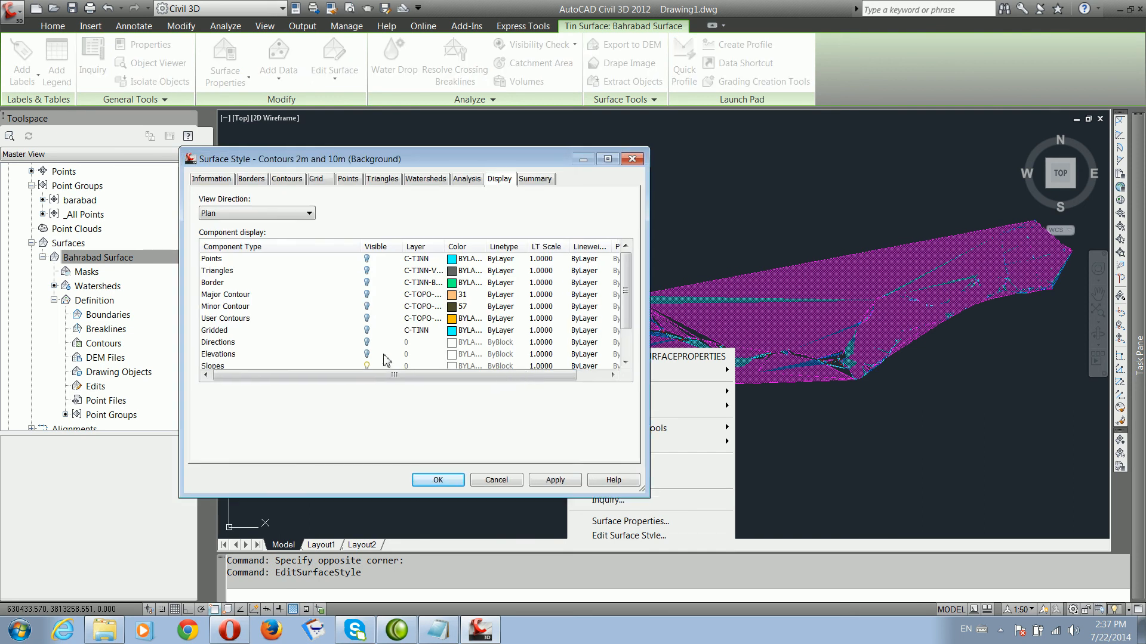
left_click(367, 366)
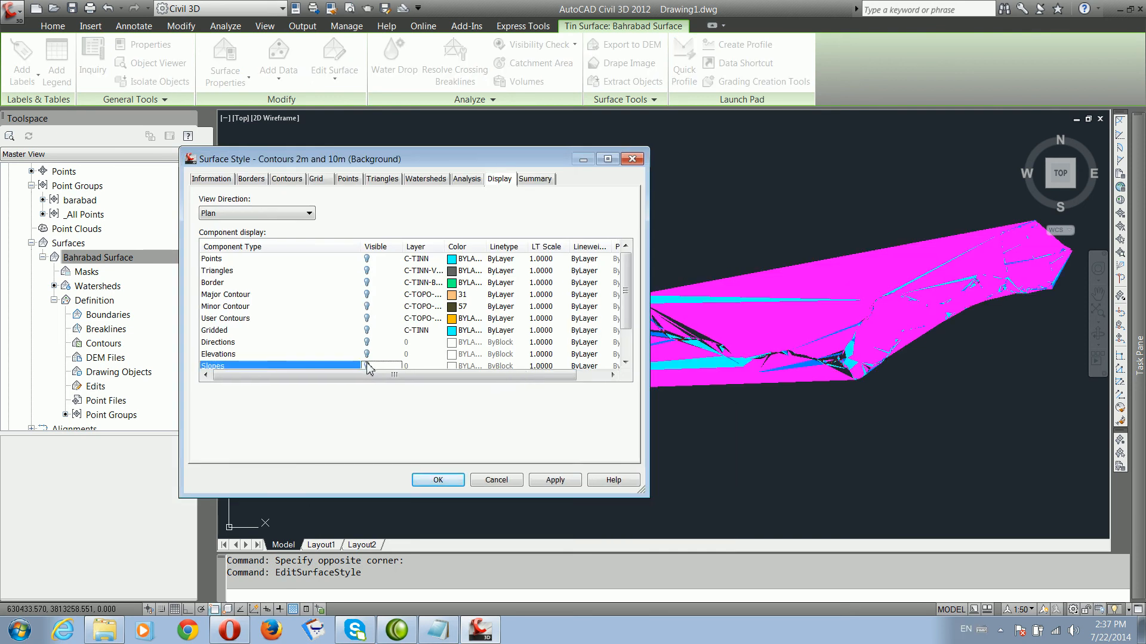
left_click(367, 355)
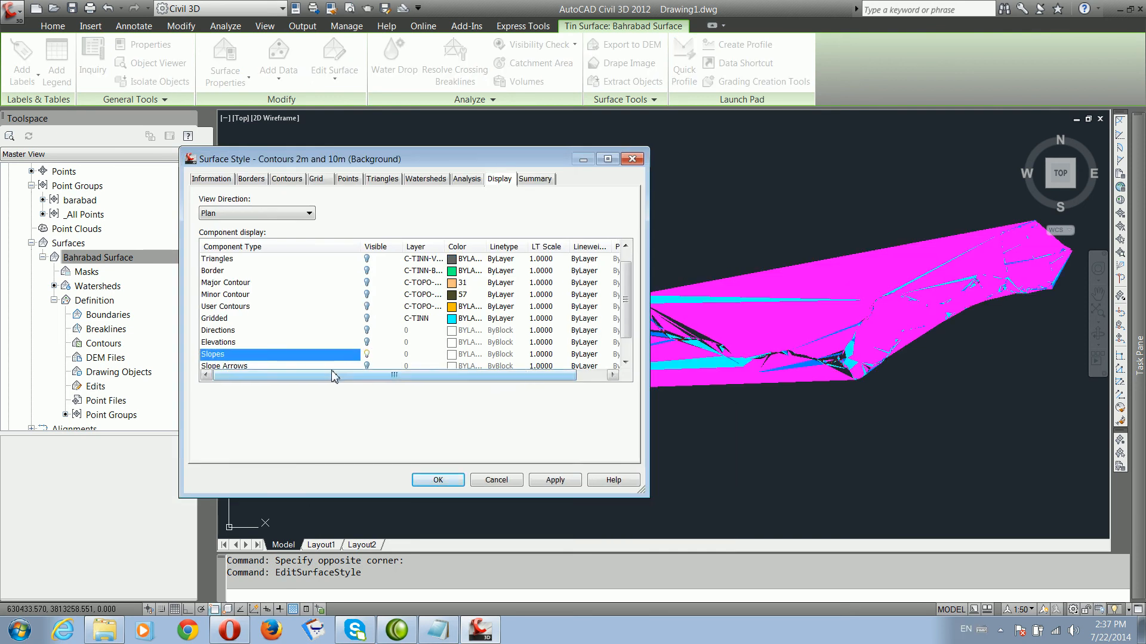
left_click(366, 355)
left_click(367, 344)
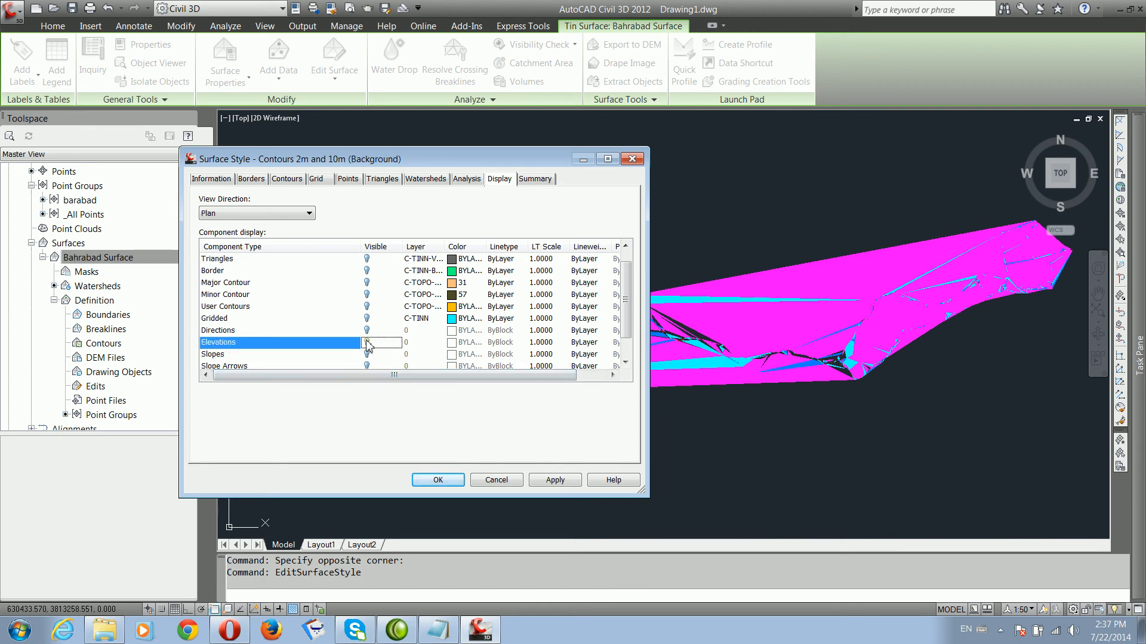
left_click(555, 480)
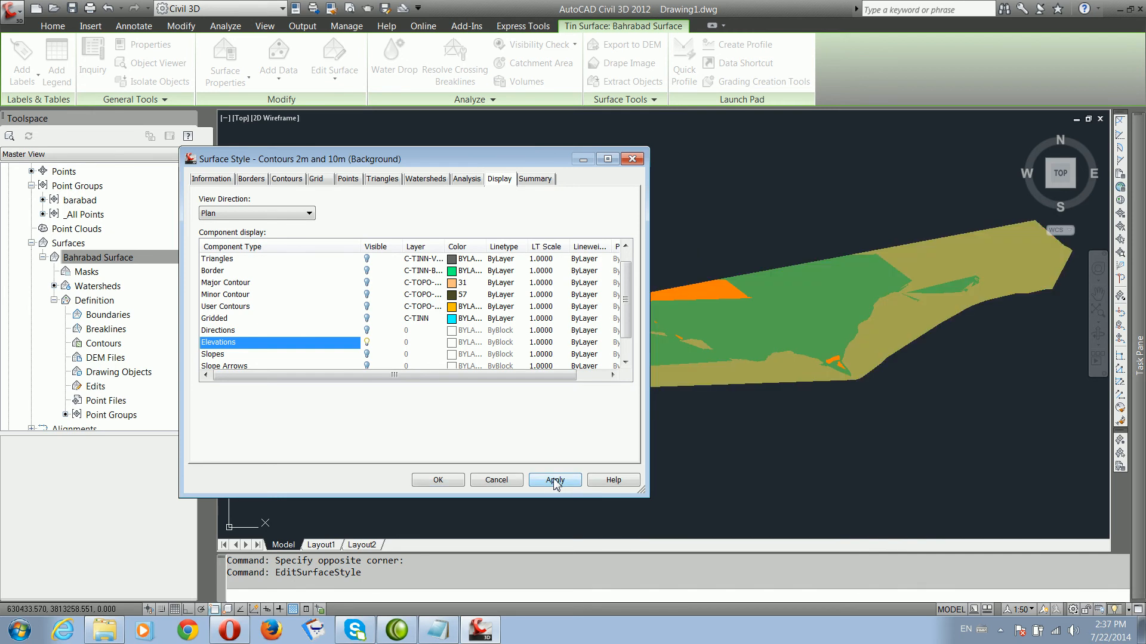
left_click_drag(415, 160, 464, 137)
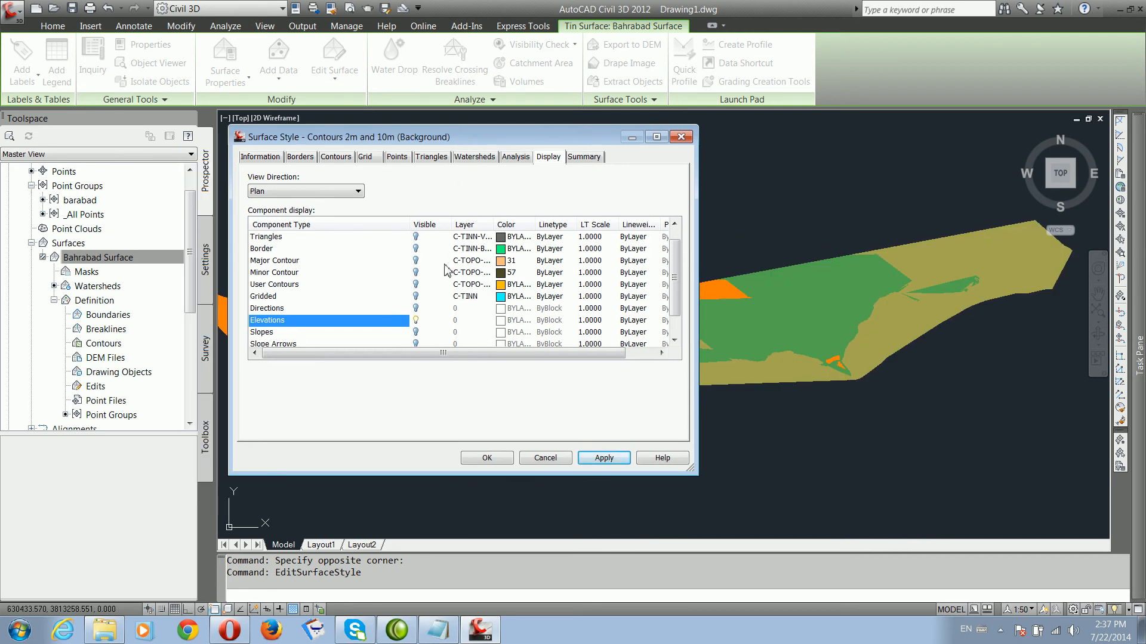
left_click(280, 158)
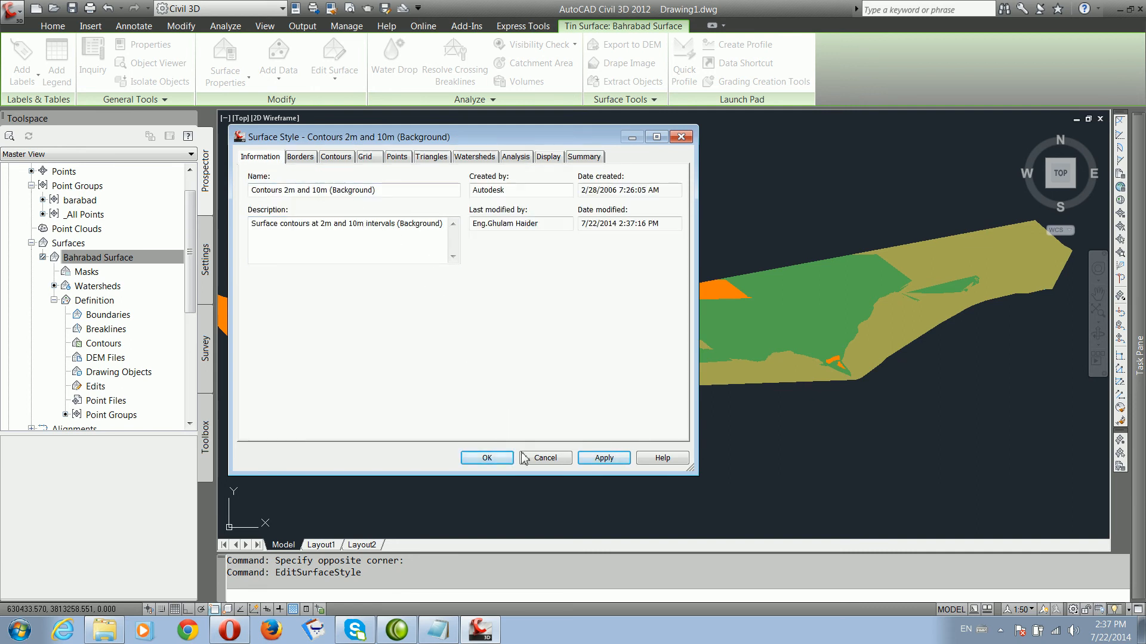
left_click(485, 458)
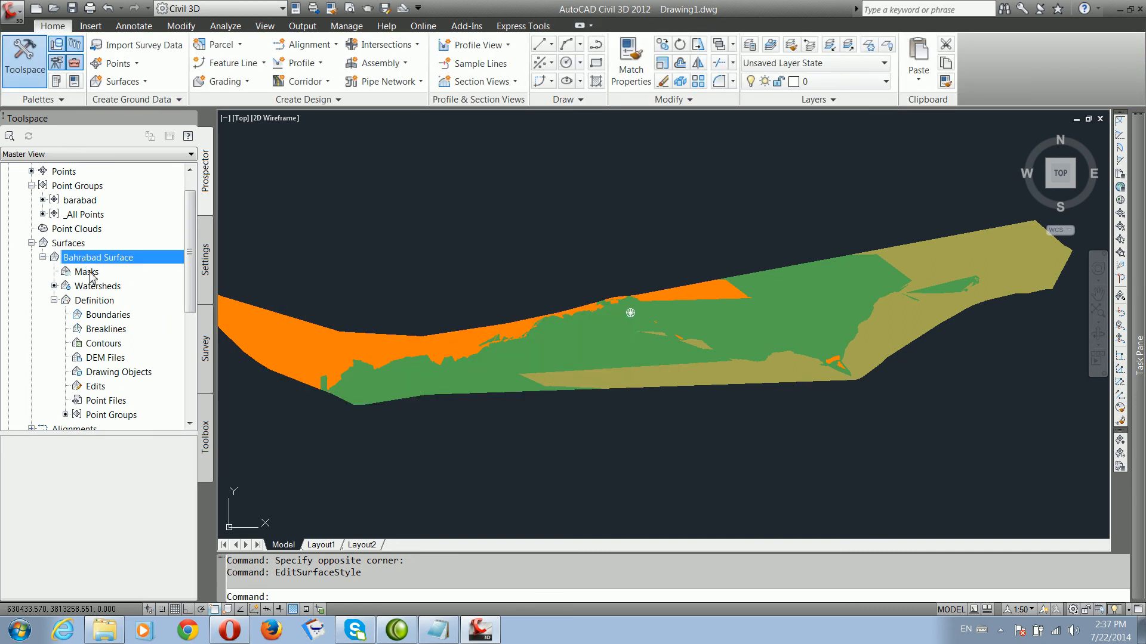
Step: Reopen the surface properties of Bahrabad Surface, color the third elevation range red and apply it to the surface
right_click(82, 262)
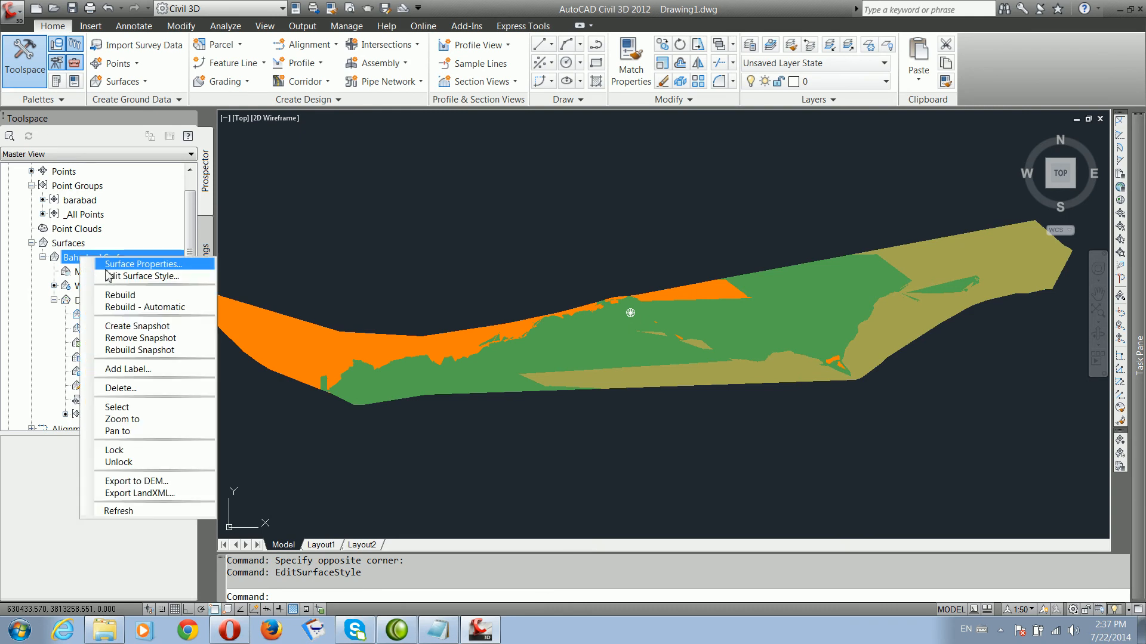
left_click(108, 268)
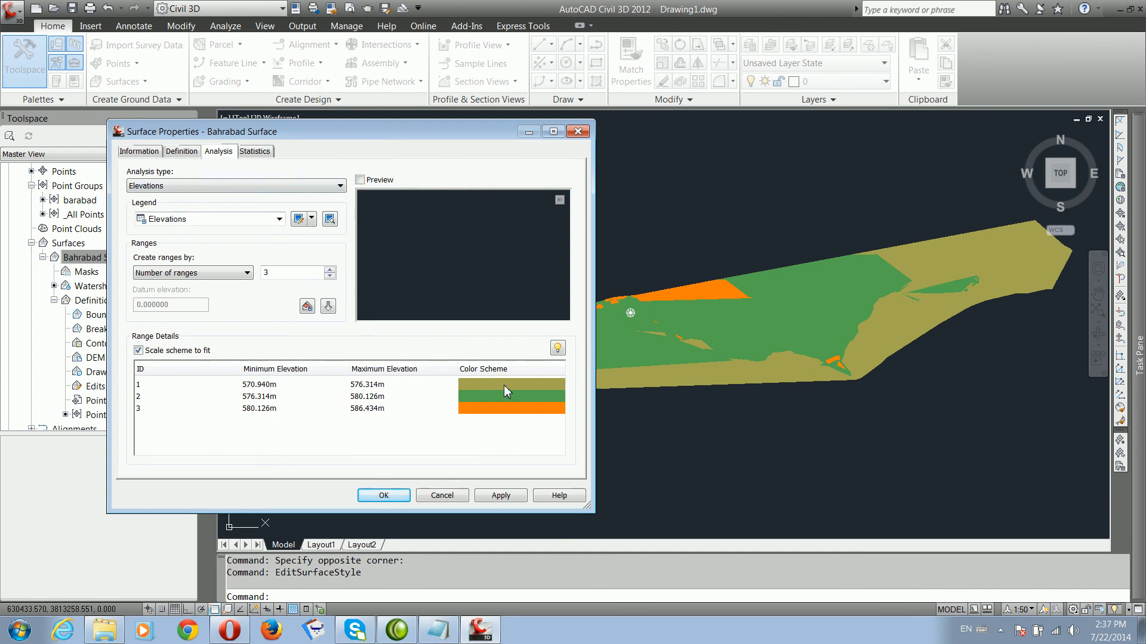
double_click(487, 413)
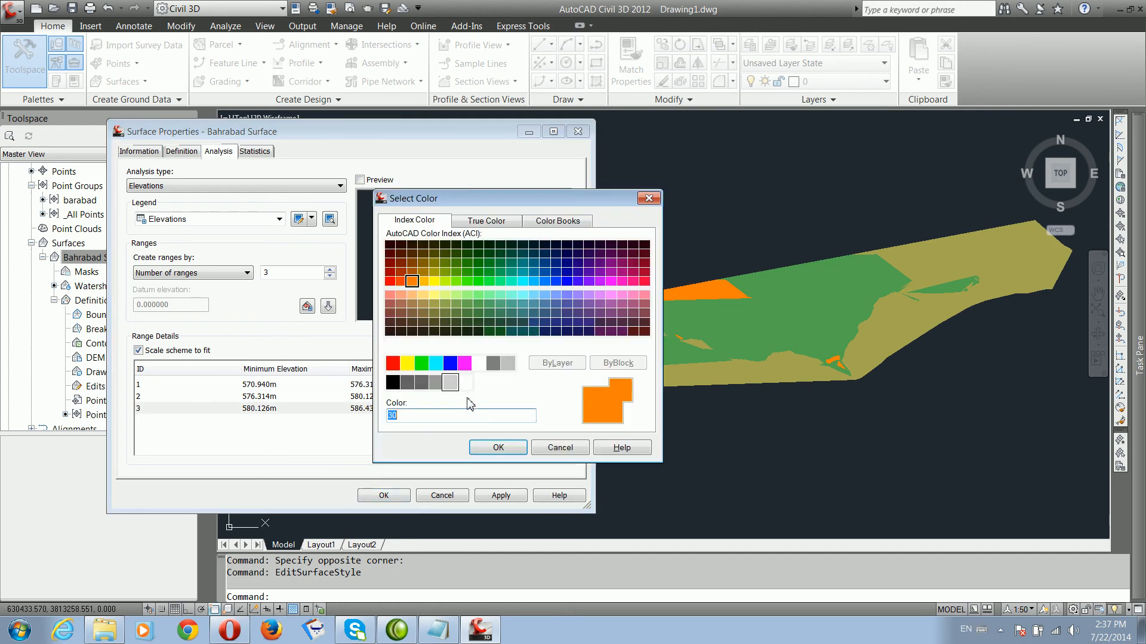
left_click(392, 364)
left_click(498, 447)
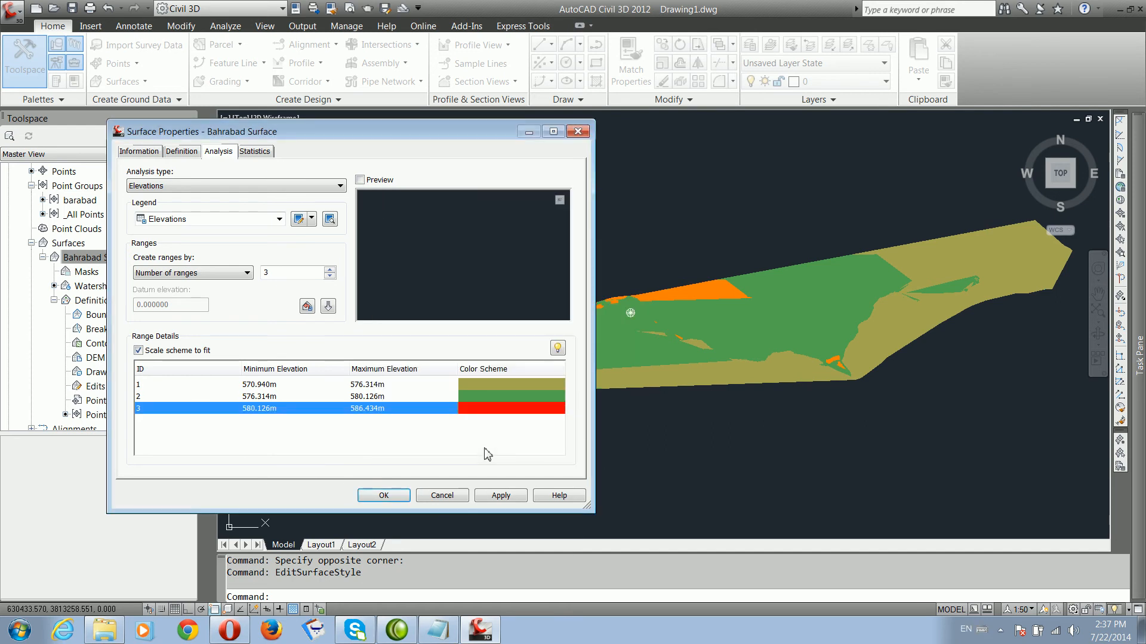
left_click(261, 386)
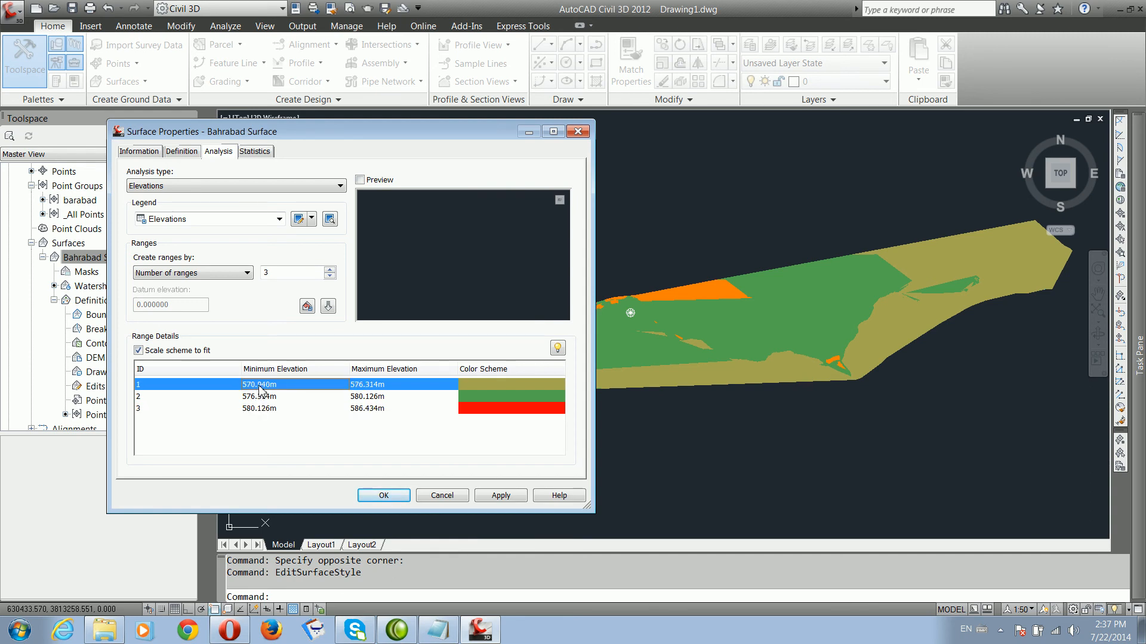
left_click(370, 409)
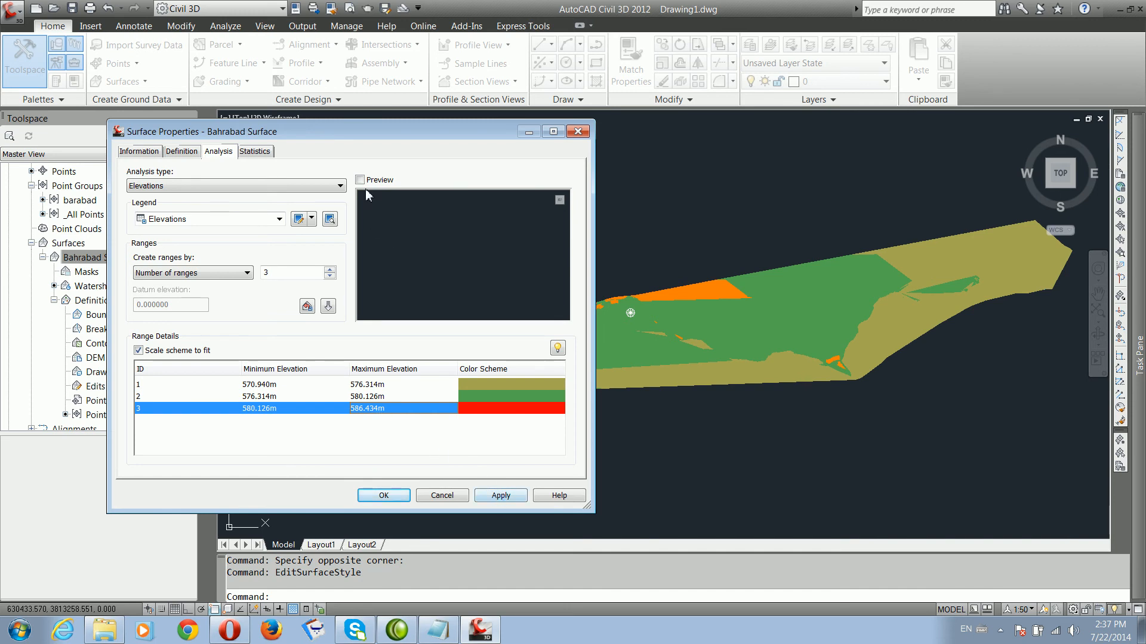
mouse_move(350, 140)
left_mouse_down()
mouse_move(105, 76)
mouse_move(37, 74)
left_mouse_up()
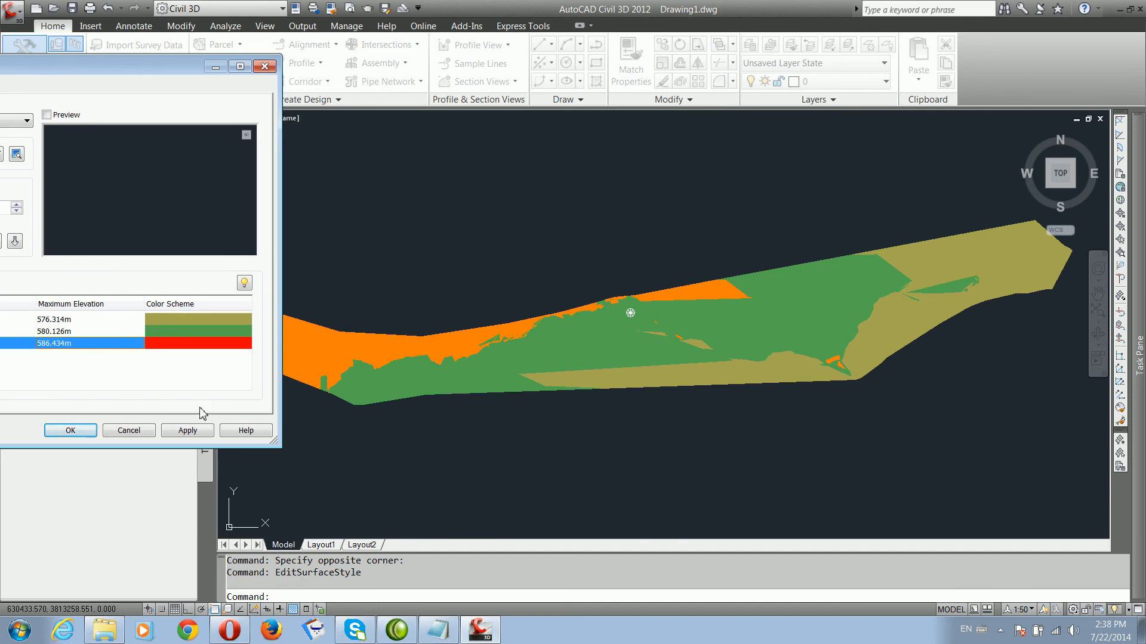
left_click(188, 431)
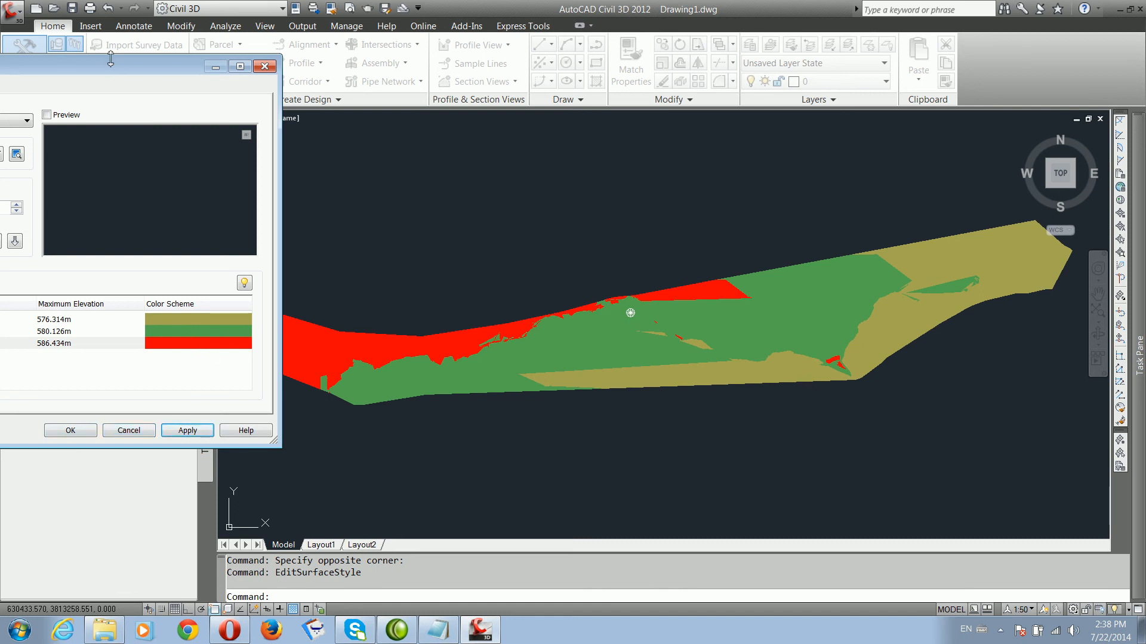
Step: Review the elevation limits and color of the second range, and accept the surface properties
left_click_drag(118, 79, 328, 79)
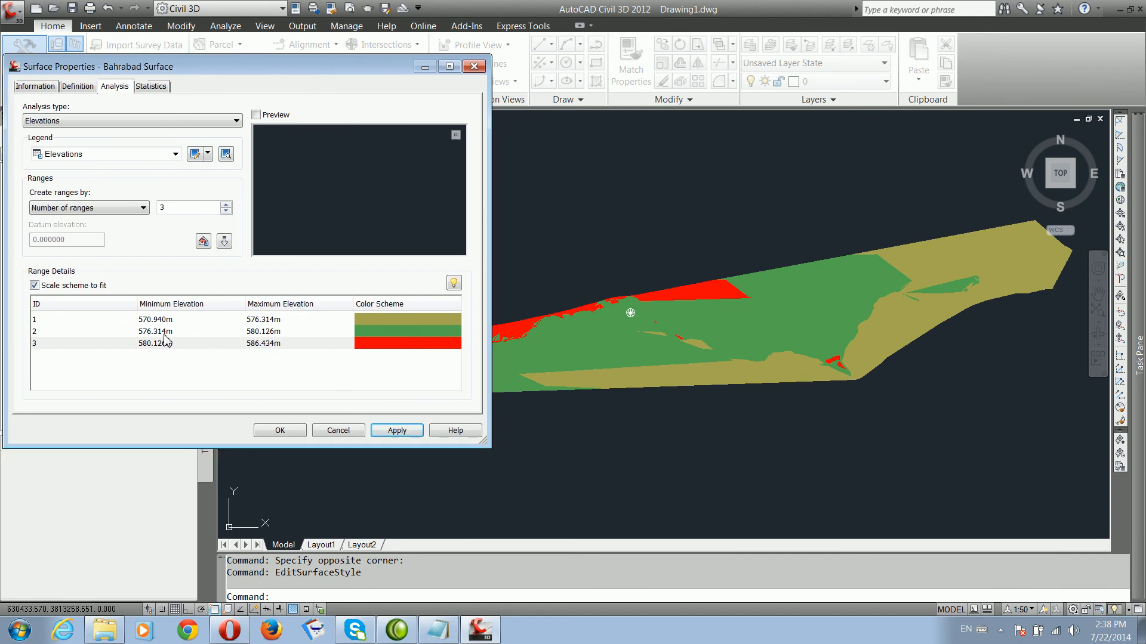
left_click(395, 334)
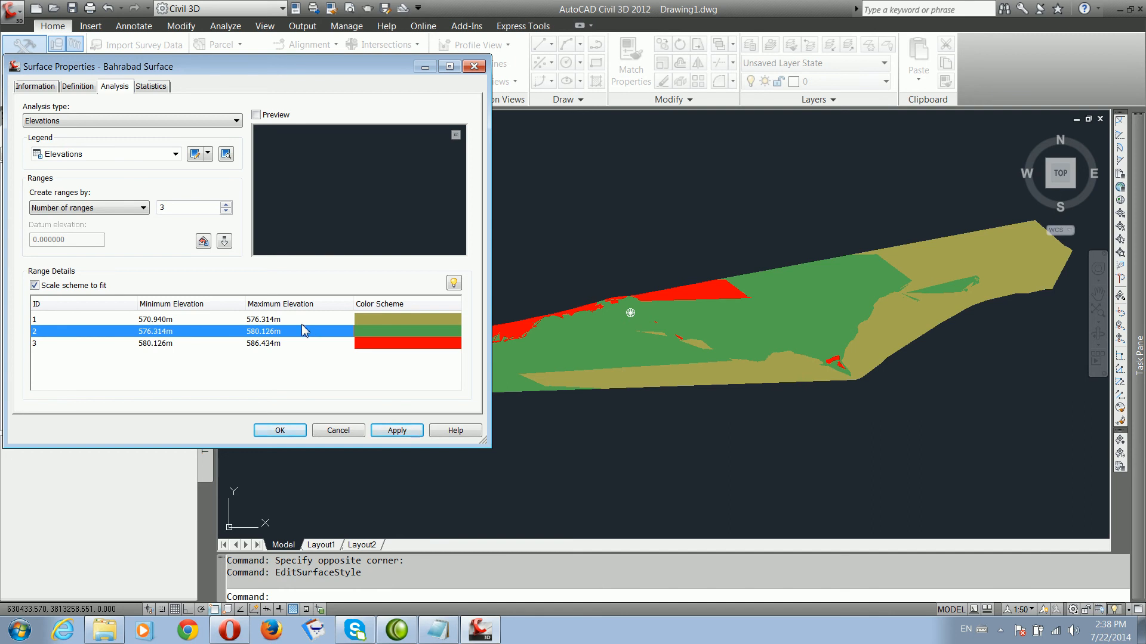
left_click(397, 430)
left_click(280, 431)
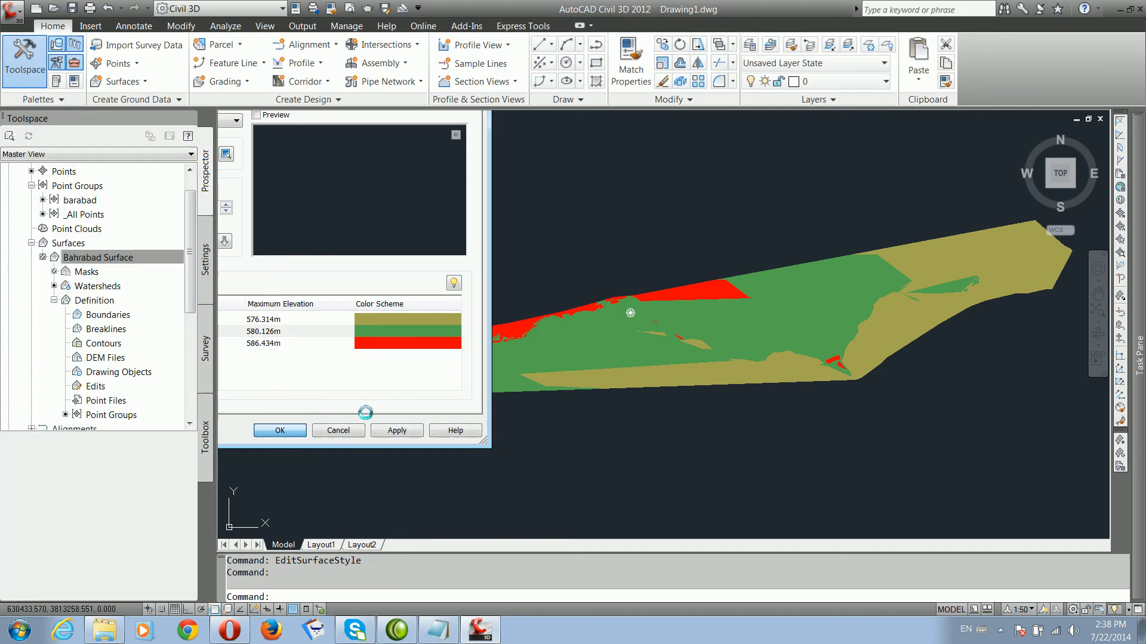
Step: Examine how the three elevation color ranges are distributed over the whole surface, from one end to the other
scroll(596, 422, "down", 3)
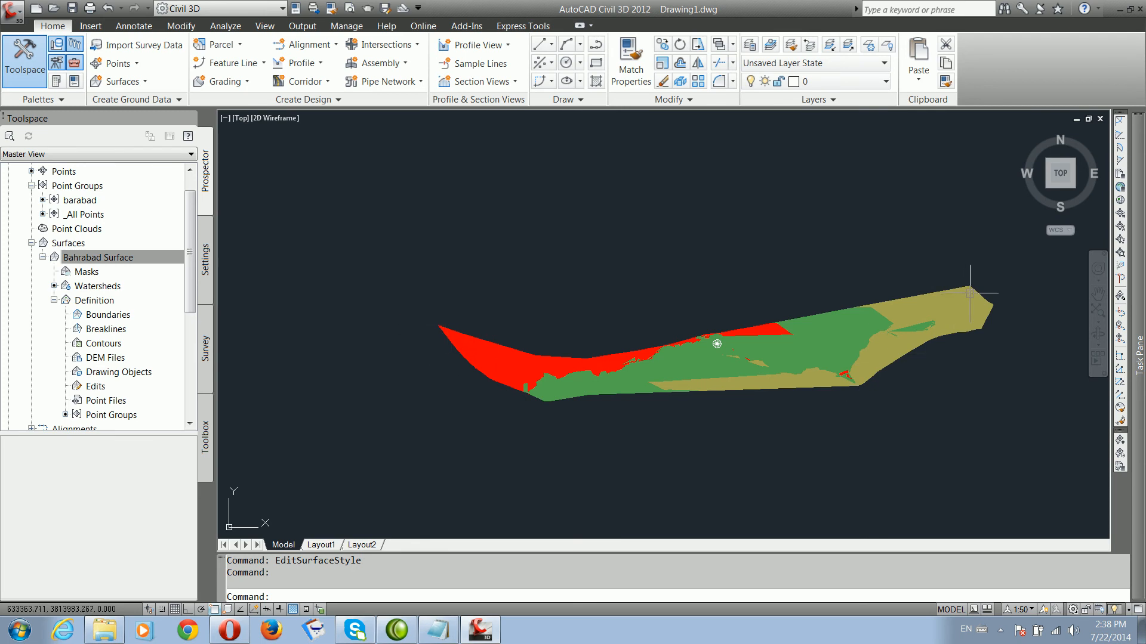
middle_click_drag(526, 355, 440, 283)
scroll(426, 289, "up", 2)
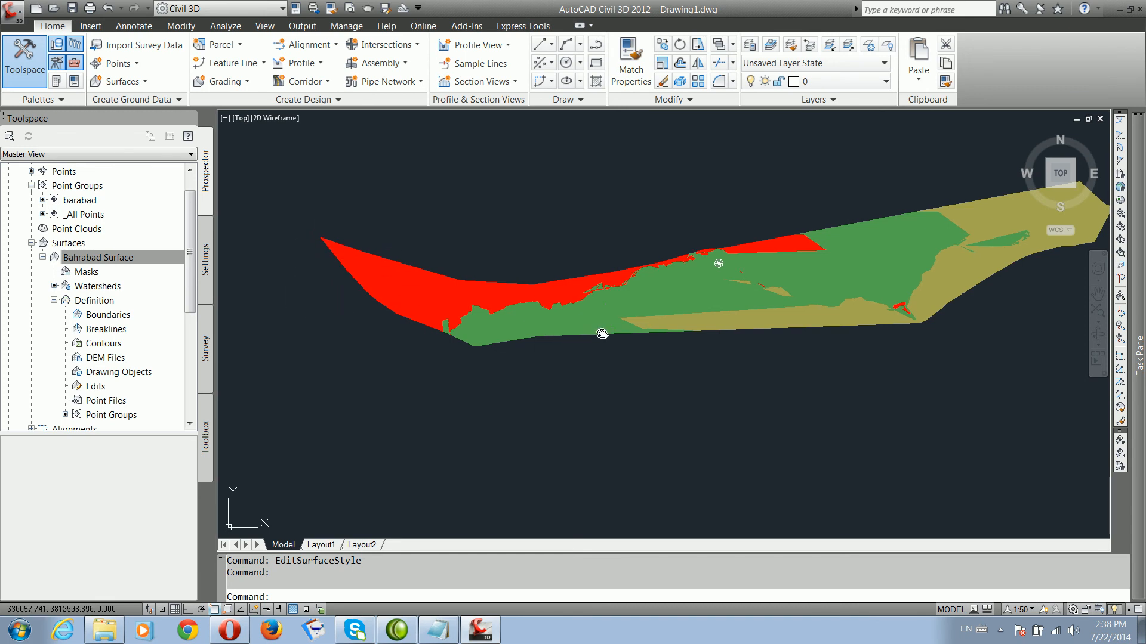
middle_click_drag(634, 318, 532, 318)
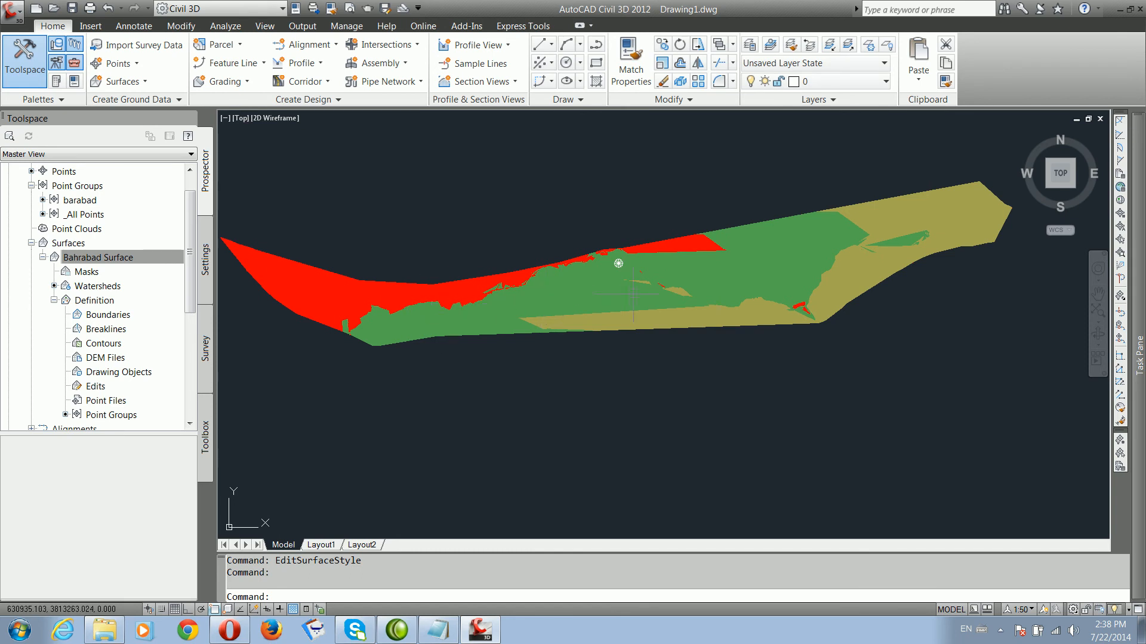
middle_click_drag(622, 293, 541, 338)
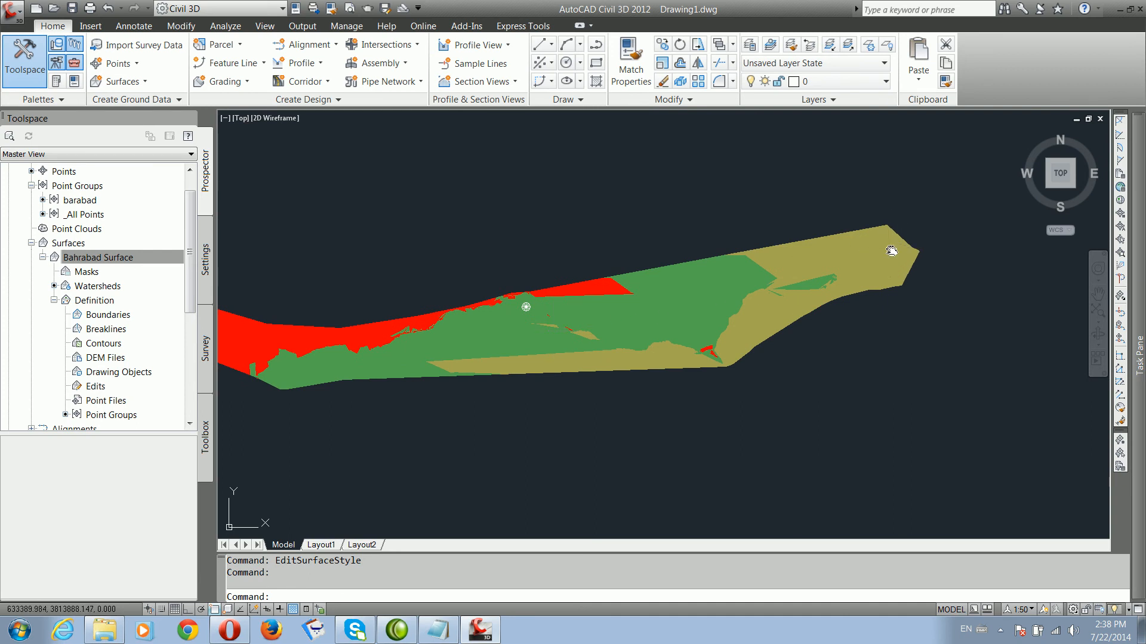
scroll(889, 248, "down", 2)
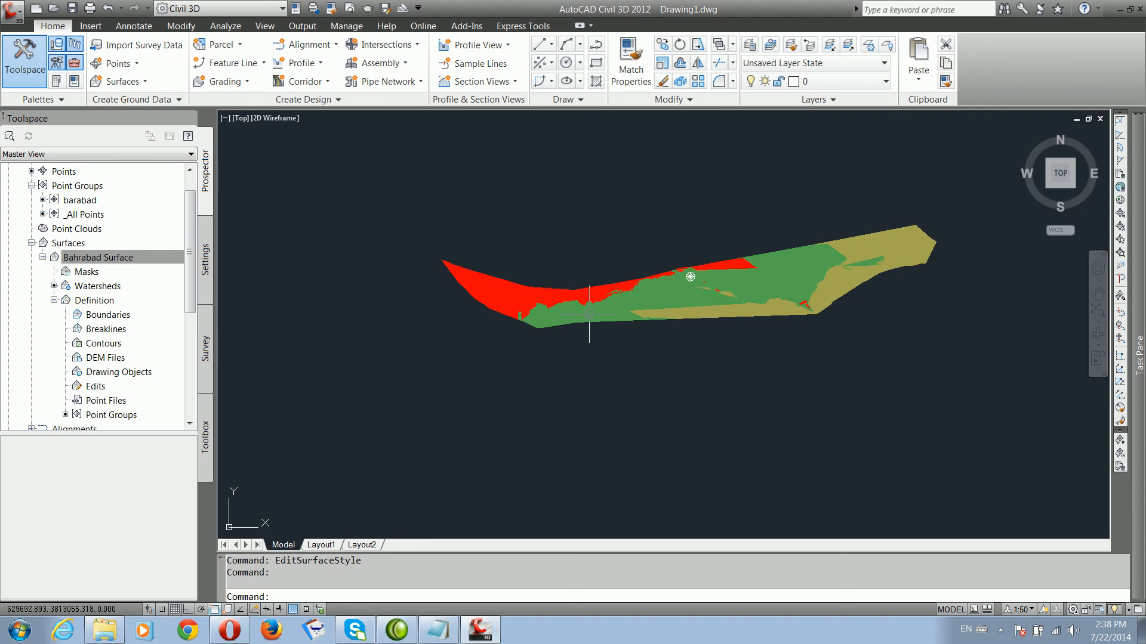
middle_click_drag(589, 315, 543, 325)
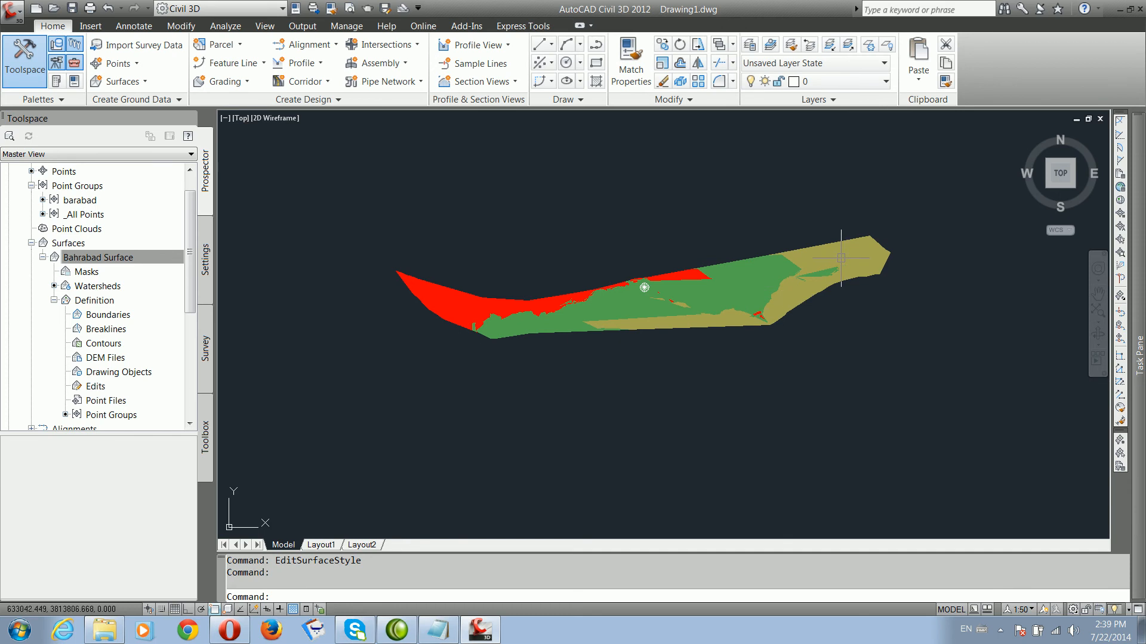
Step: Open the surface style of Bahrabad Surface for editing and hide Elevations in its plan display
scroll(688, 292, "up", 2)
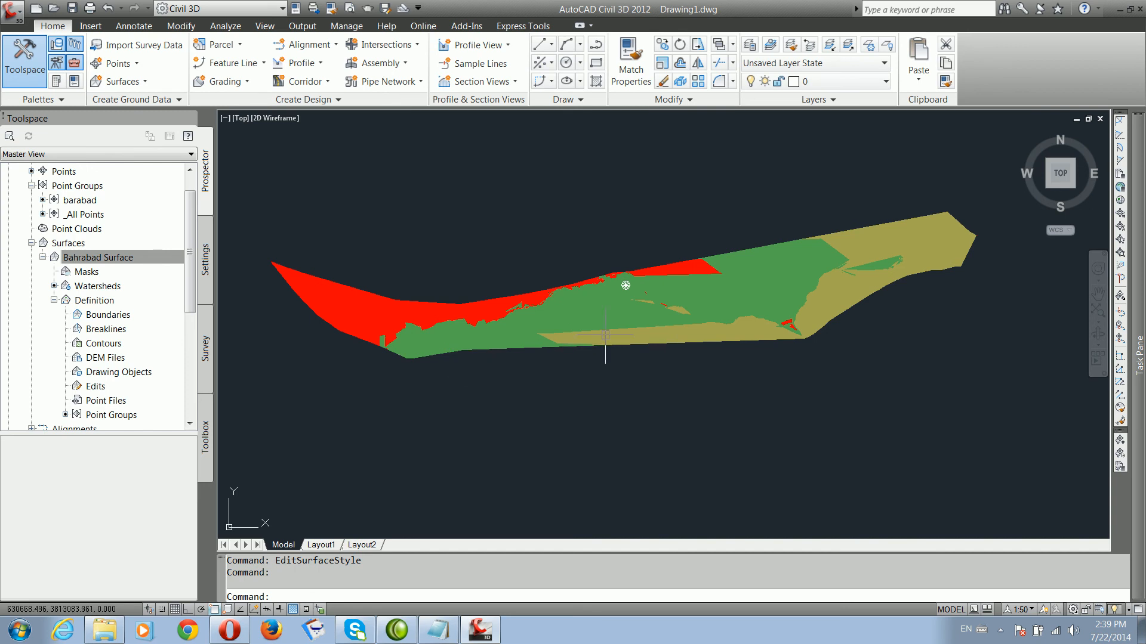
left_click_drag(621, 337, 619, 314)
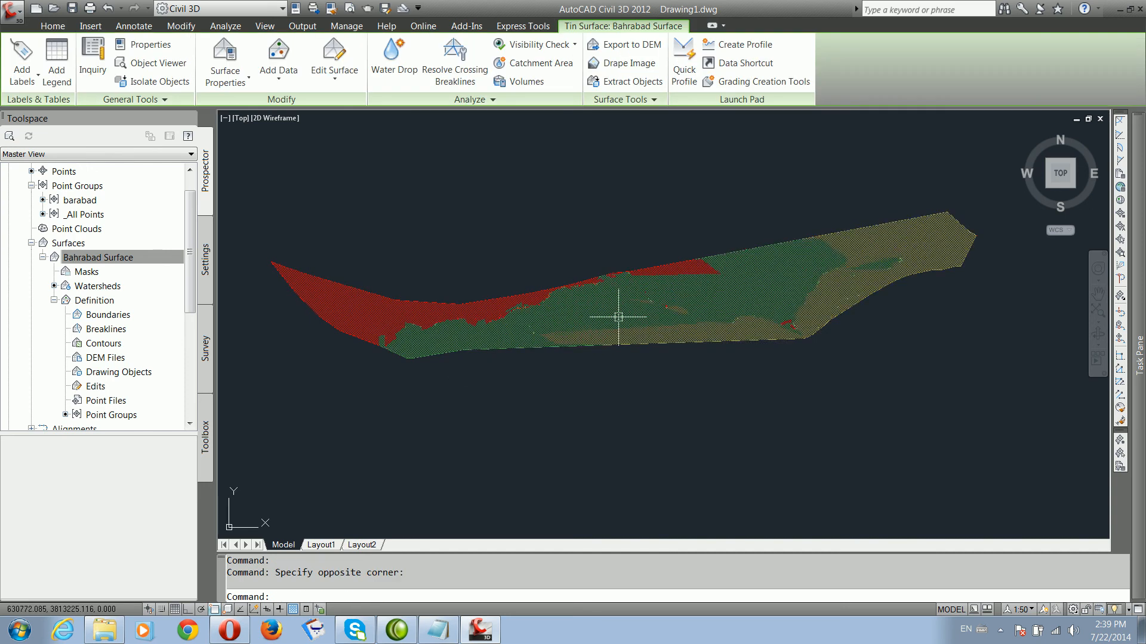
right_click(618, 317)
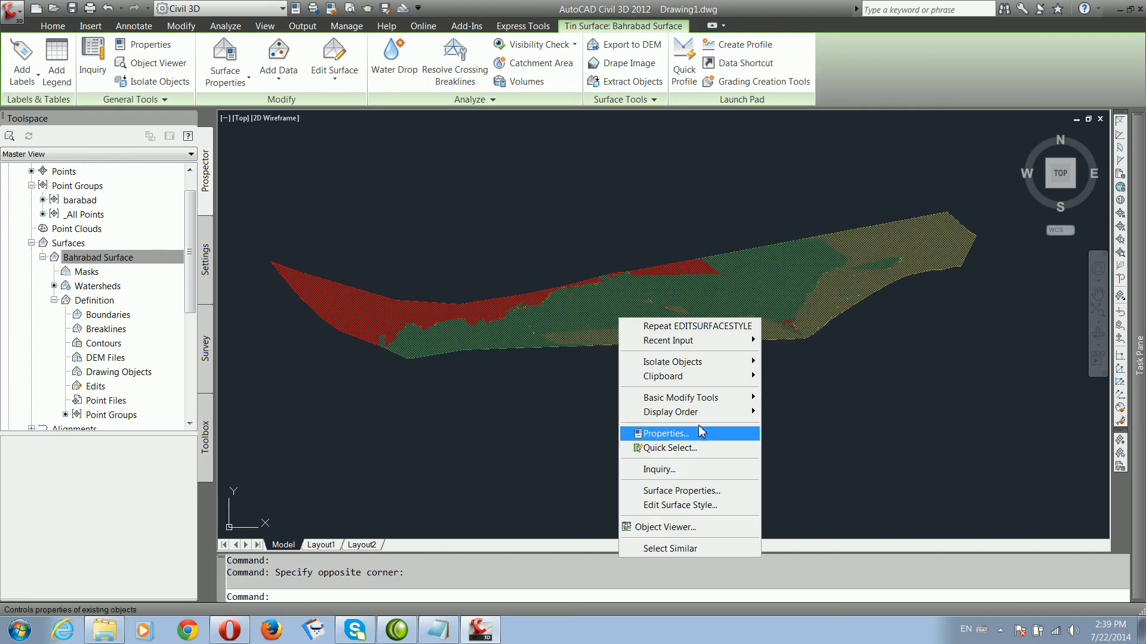
left_click(680, 506)
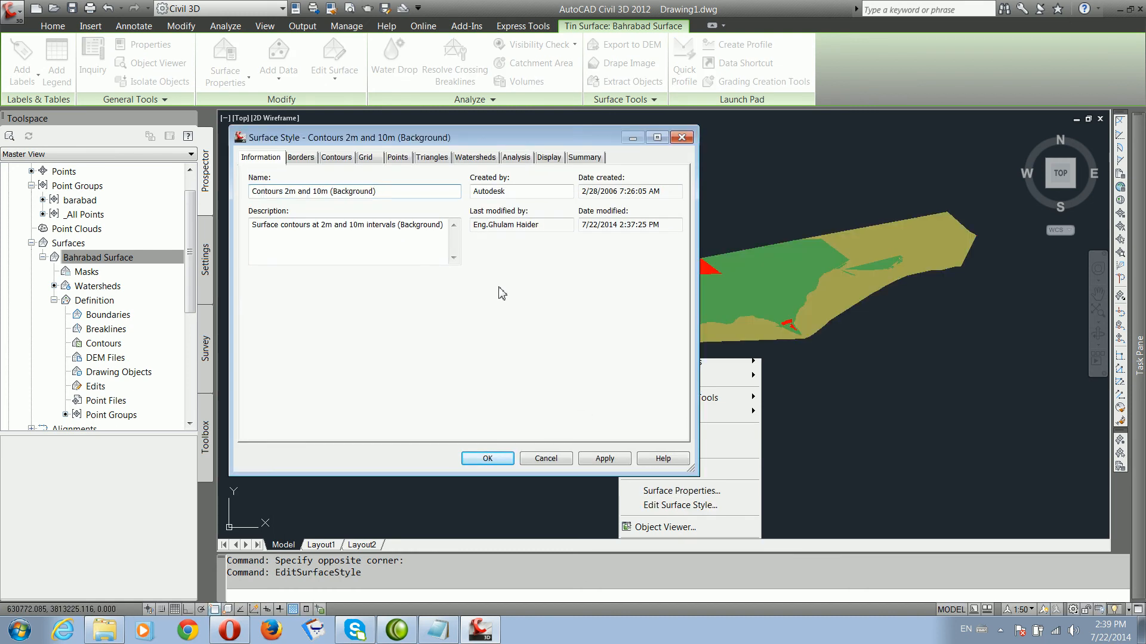
left_click(548, 157)
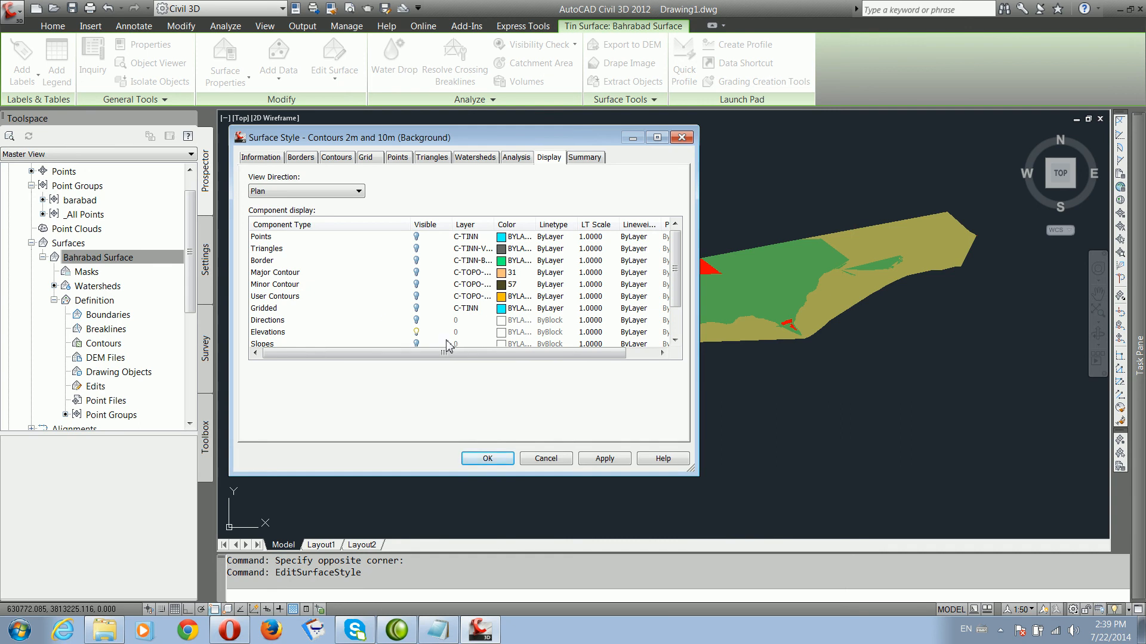
left_click(417, 332)
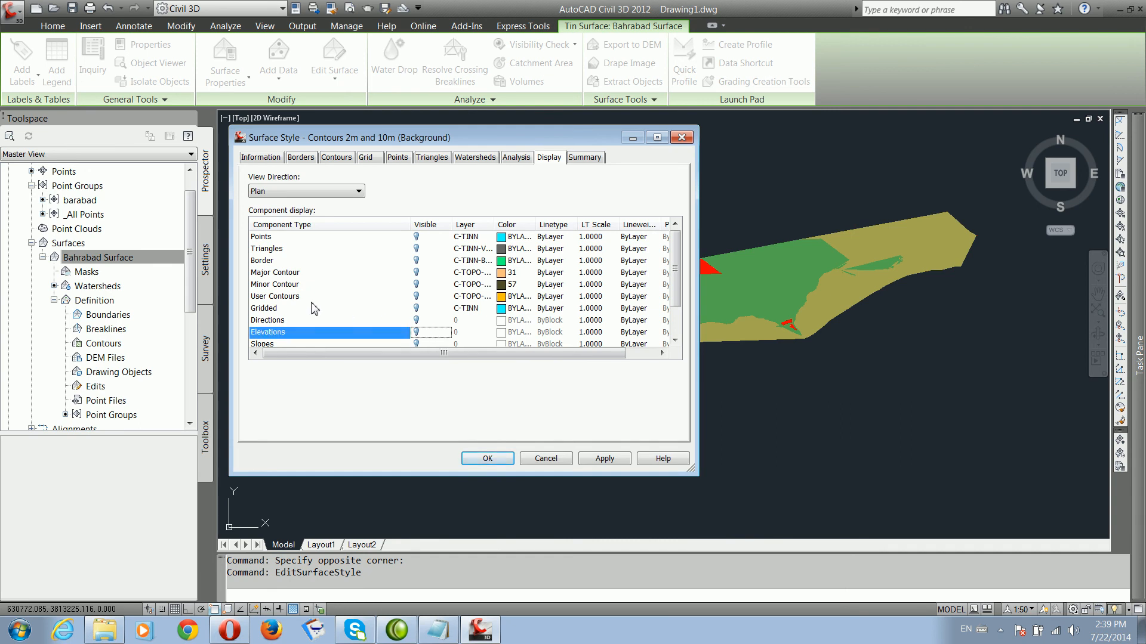
left_click(416, 284)
left_click(416, 296)
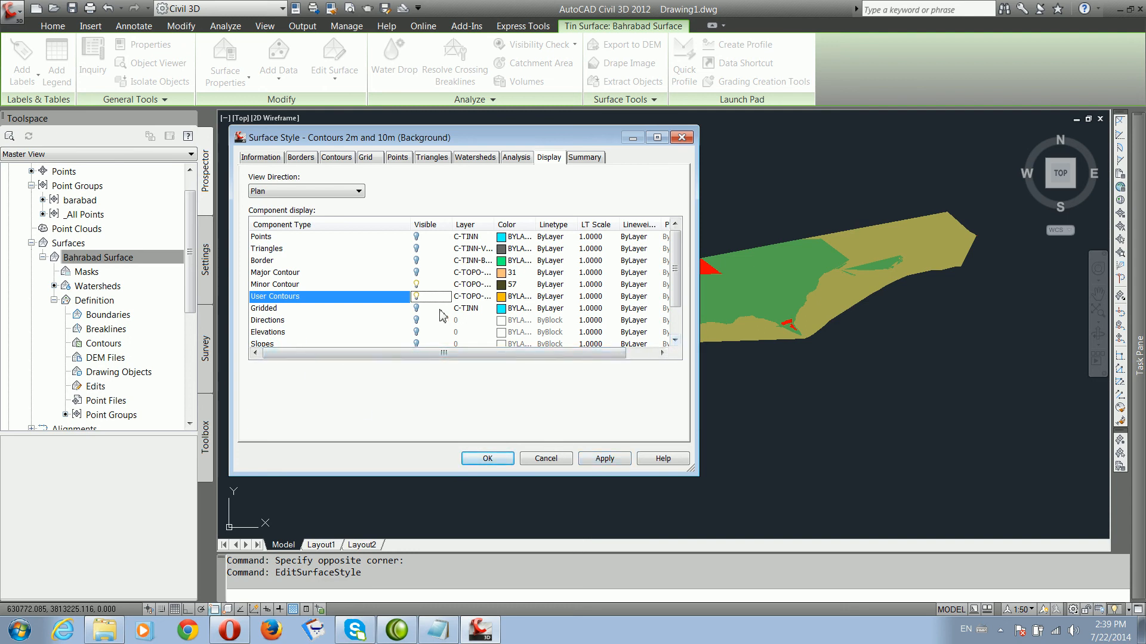
left_click(417, 284)
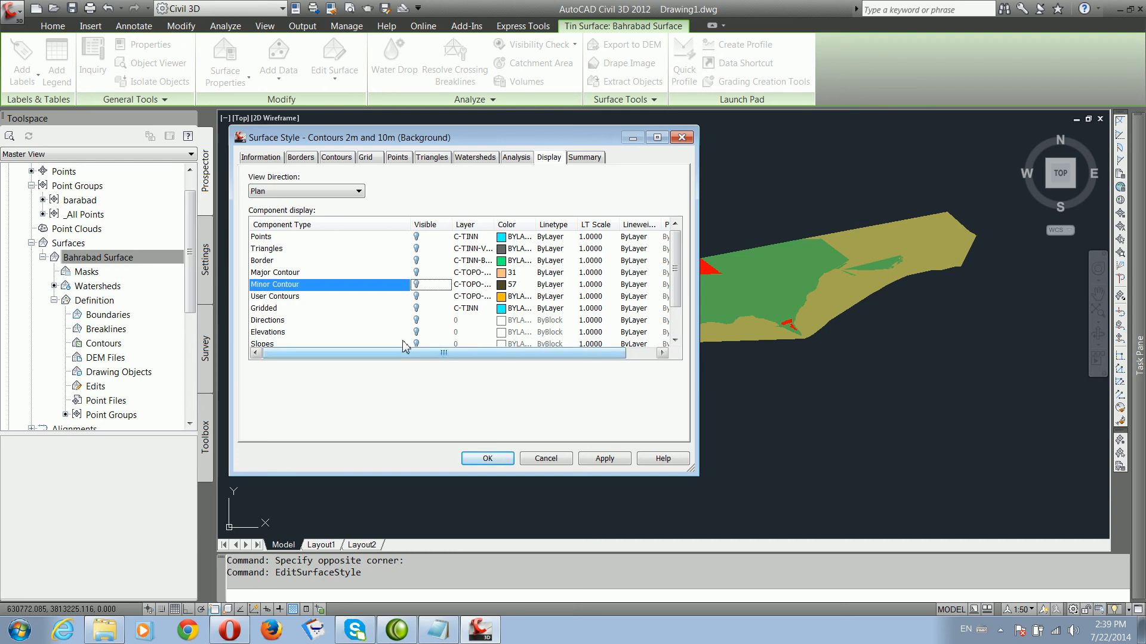
Step: Show Directions in the plan display of the surface style Contours 2m and 10m (Background), and accept the style
left_click(416, 321)
left_click(604, 458)
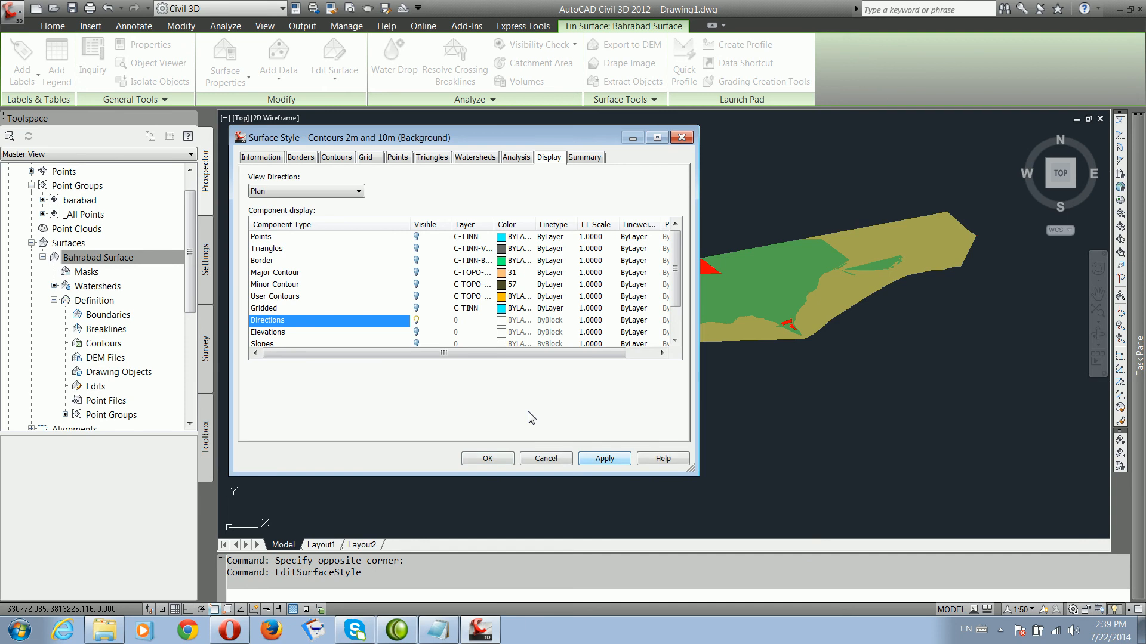
left_click(486, 459)
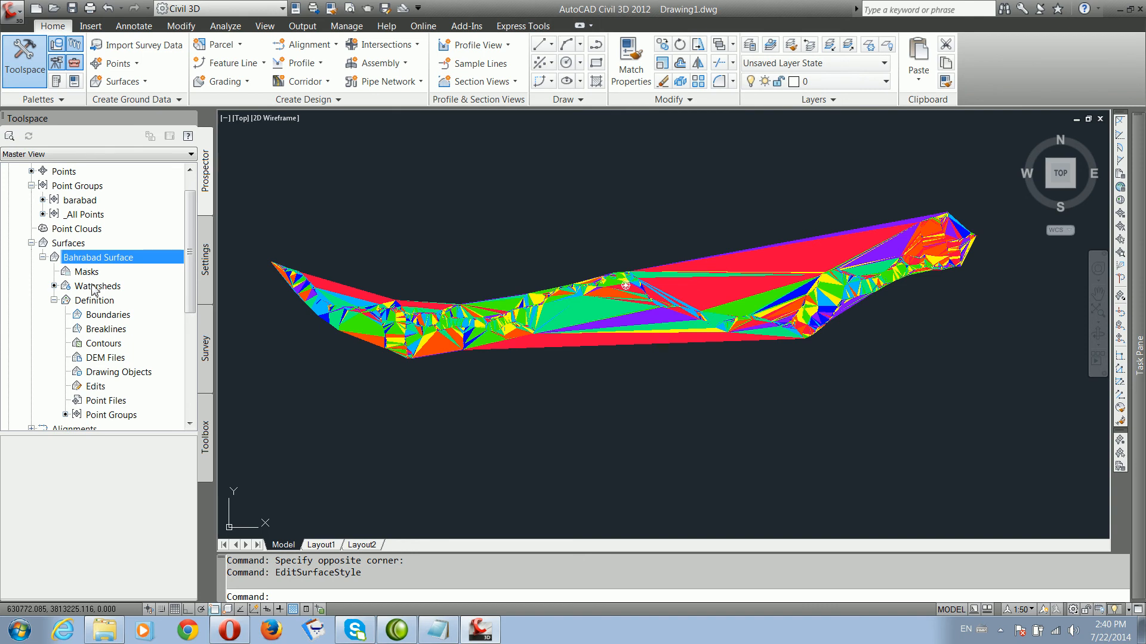
Step: Run a Directions analysis with 3 ranges in the surface properties of Bahrabad Surface and apply it
right_click(92, 286)
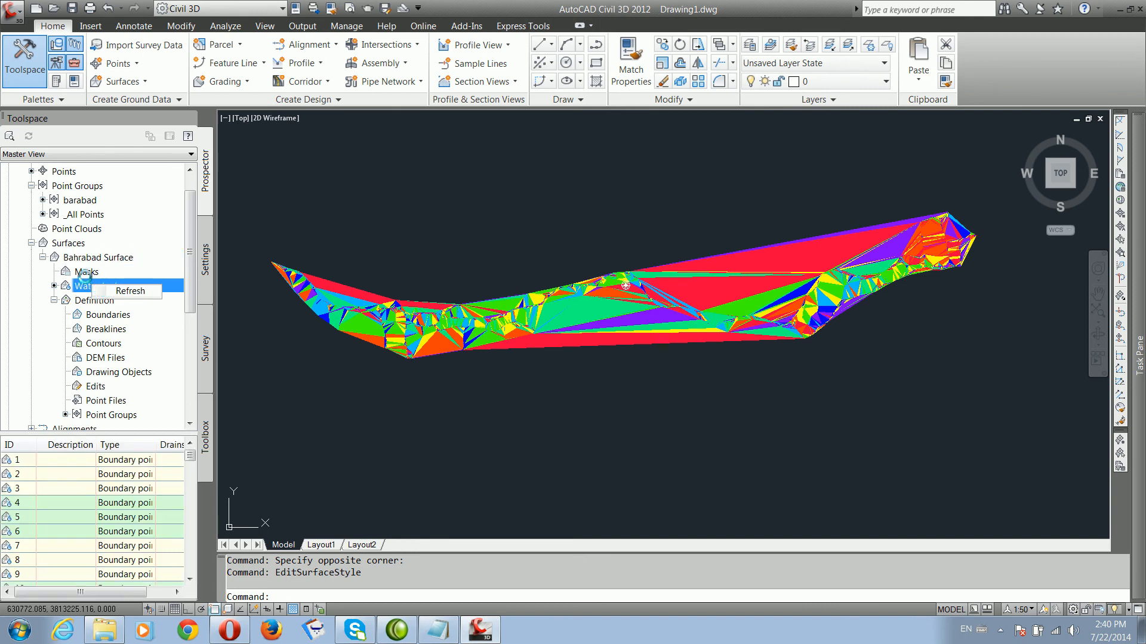
right_click(84, 258)
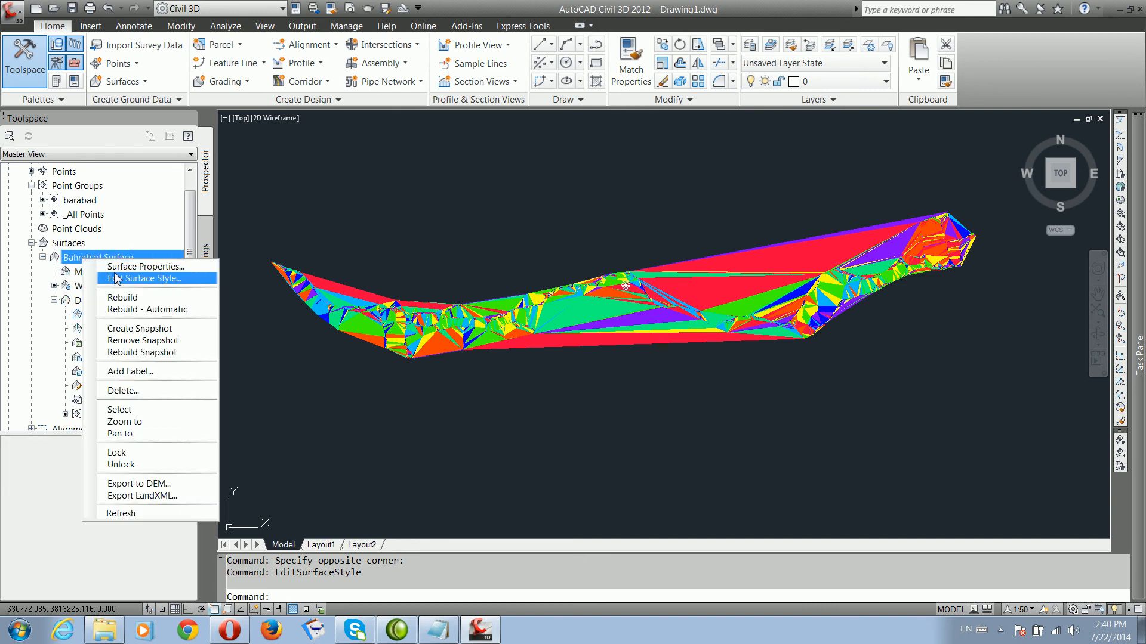
left_click(113, 279)
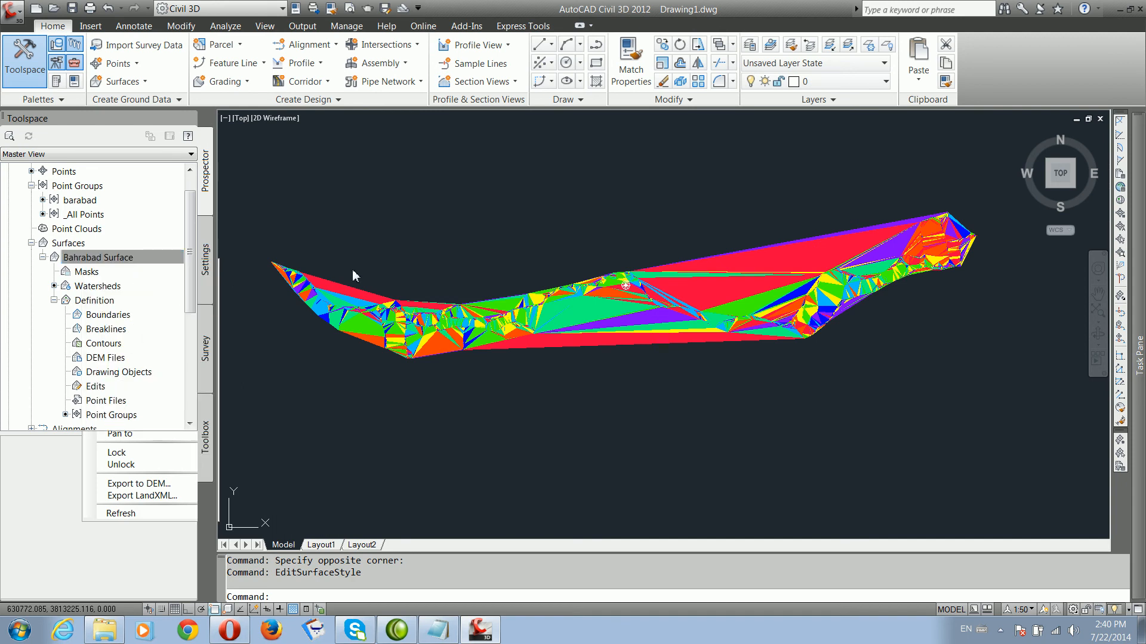
left_click(102, 121)
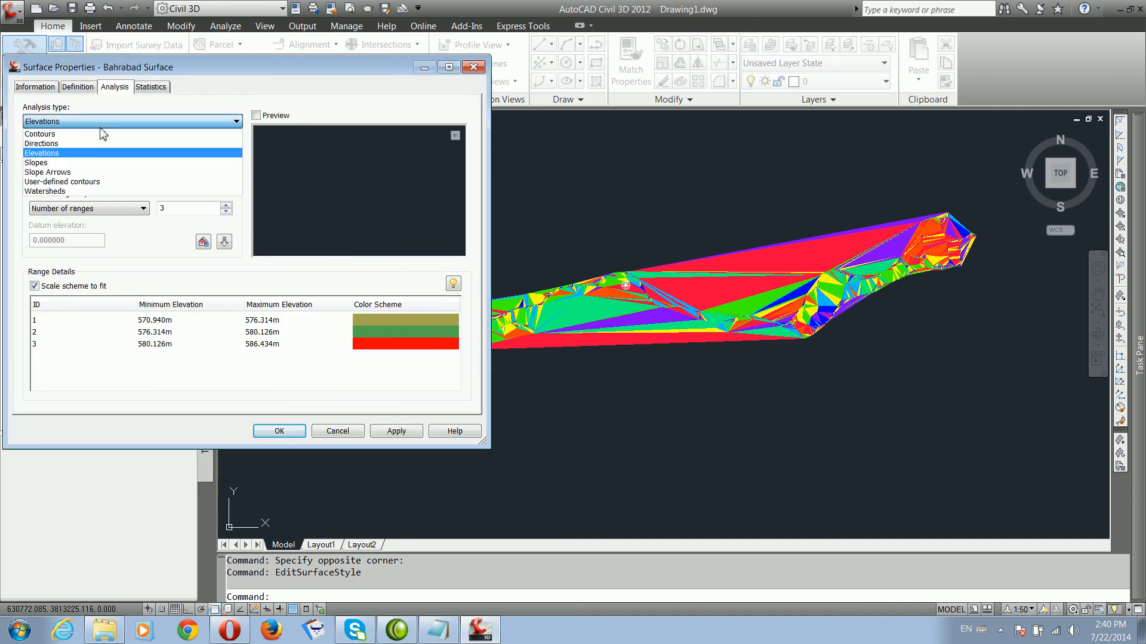
left_click(88, 149)
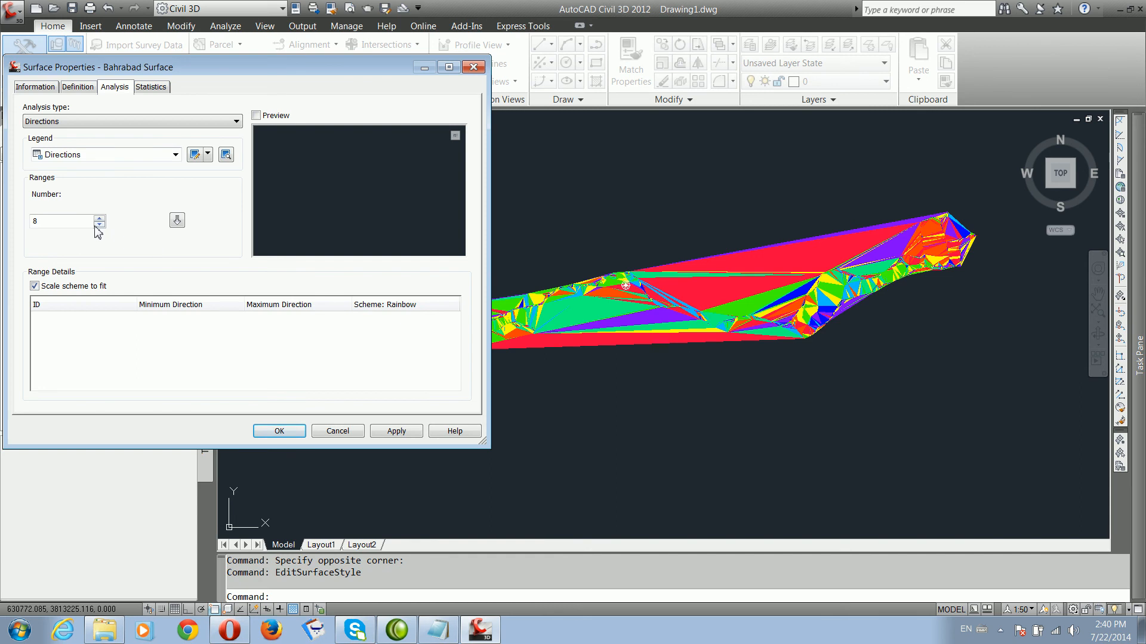
left_click(55, 221)
left_click(177, 221)
left_click(399, 431)
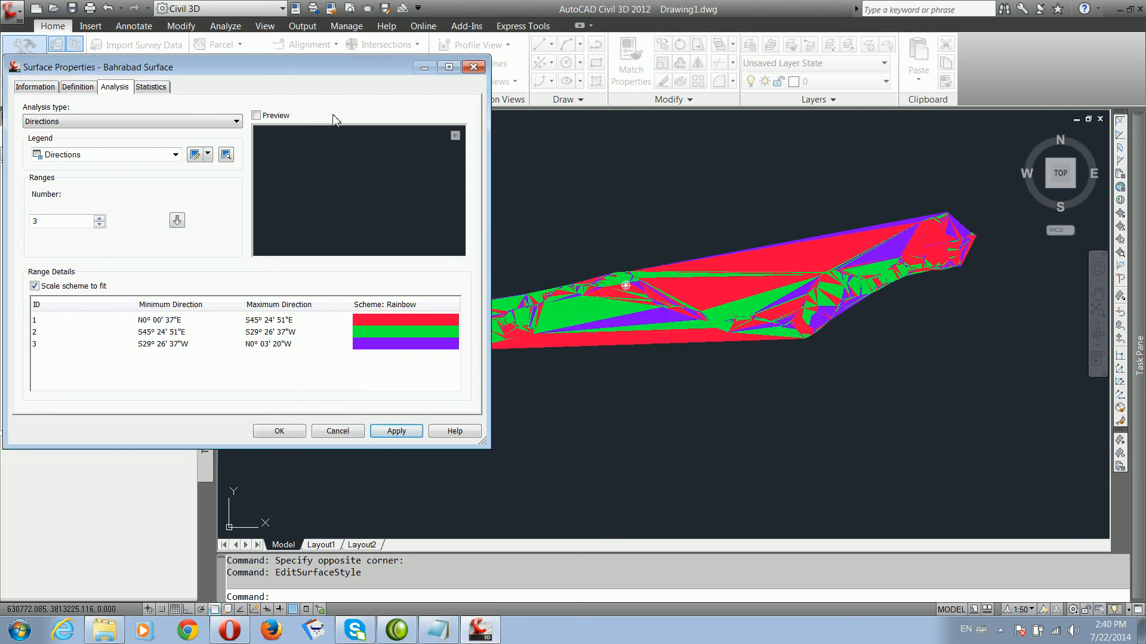
Step: Hide Directions and show Gridded in the surface style's plan display, and accept both the style and the surface properties
left_click_drag(326, 67, 266, 417)
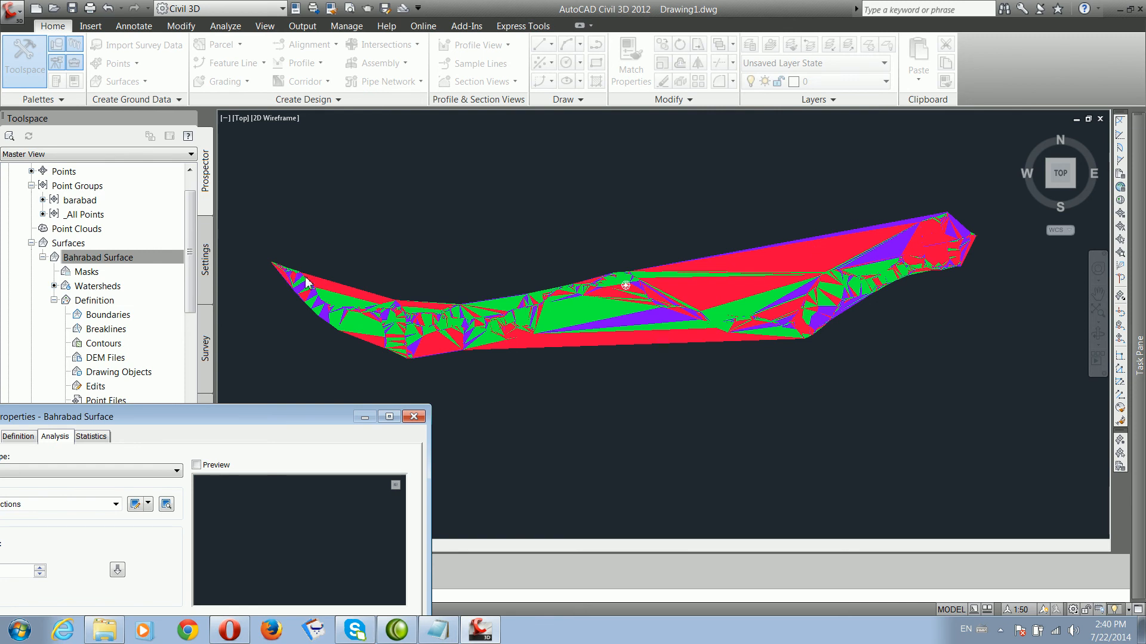
left_click_drag(296, 410, 142, 315)
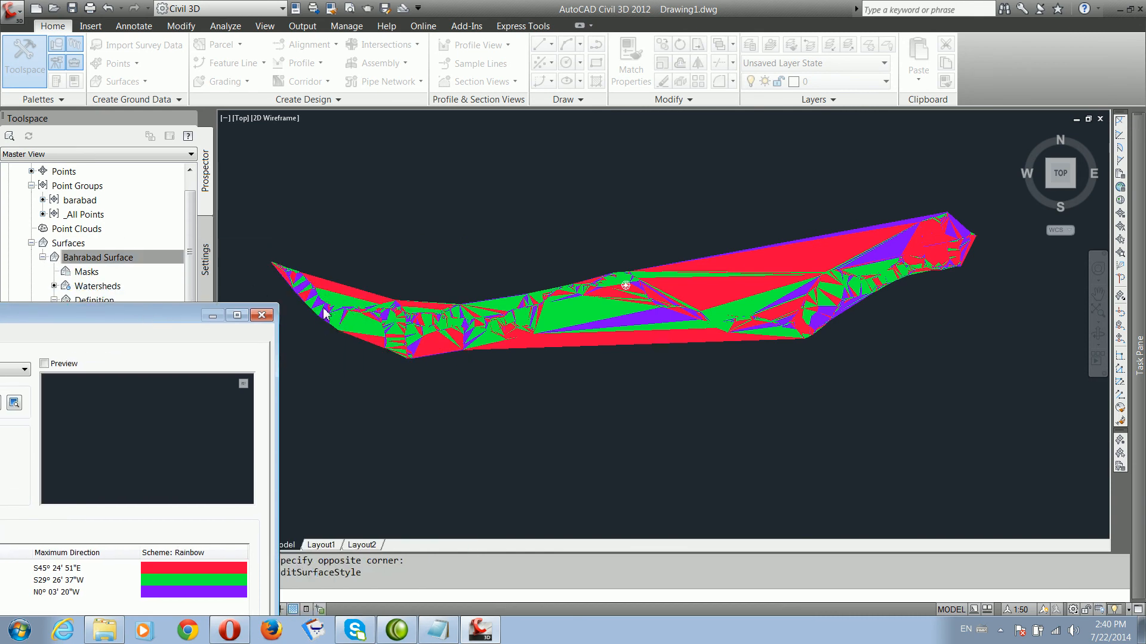
left_click_drag(185, 319, 328, 264)
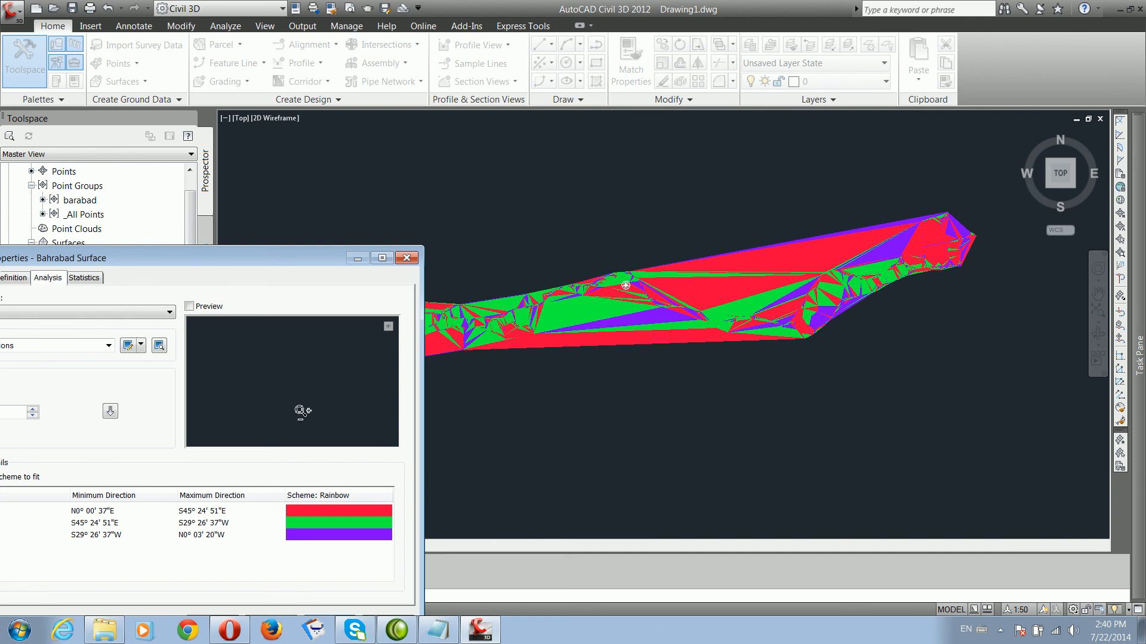
left_click_drag(176, 258, 331, 241)
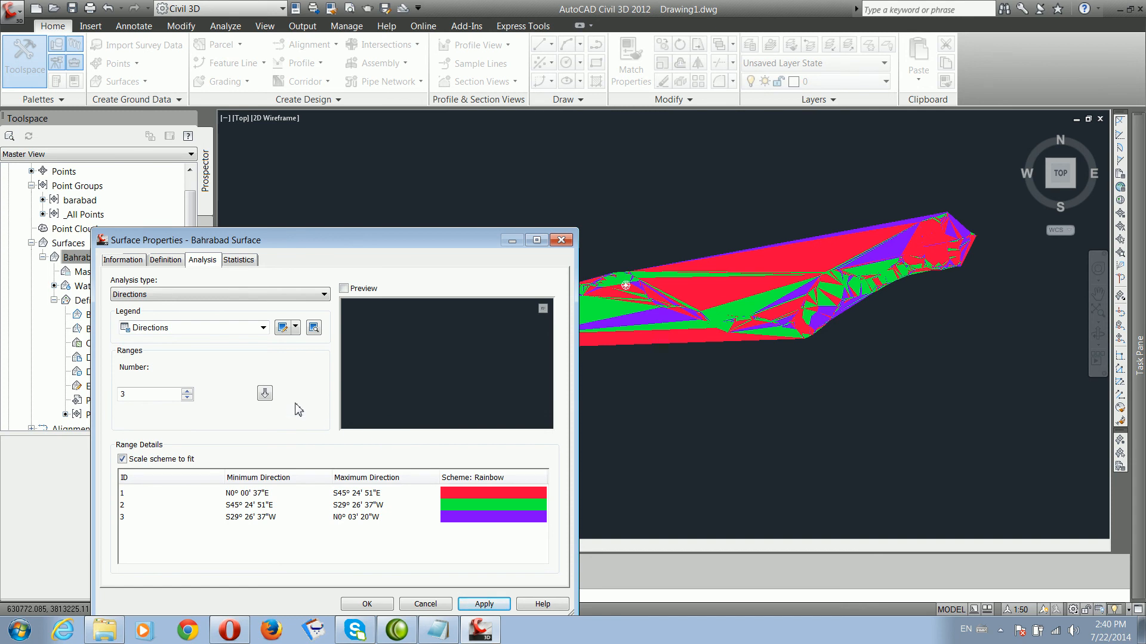
left_click(124, 261)
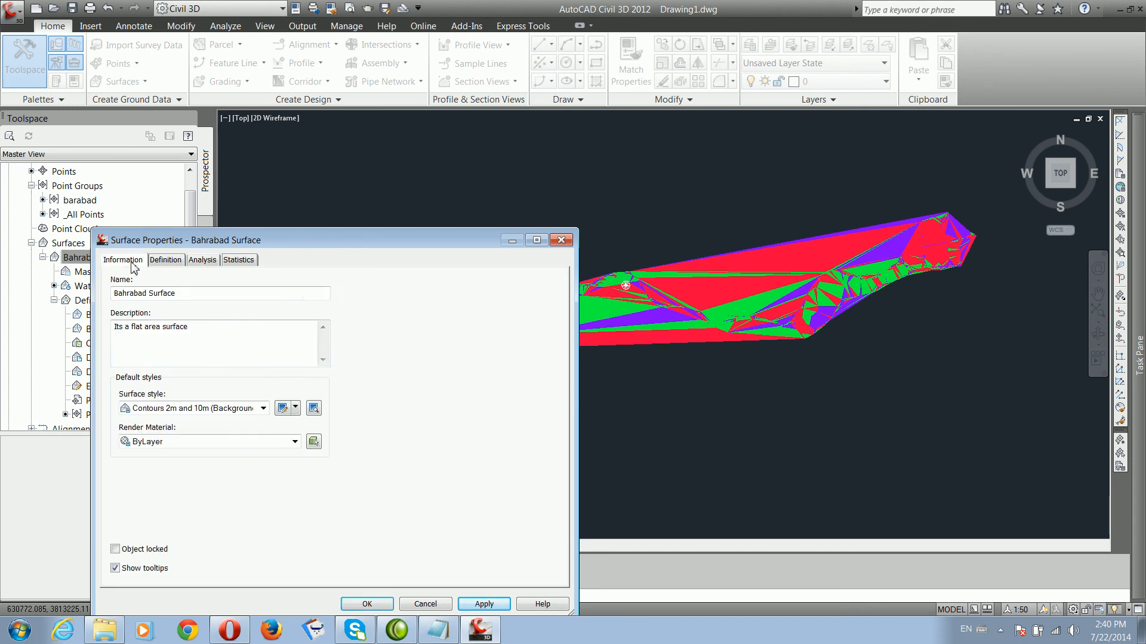
left_click(282, 410)
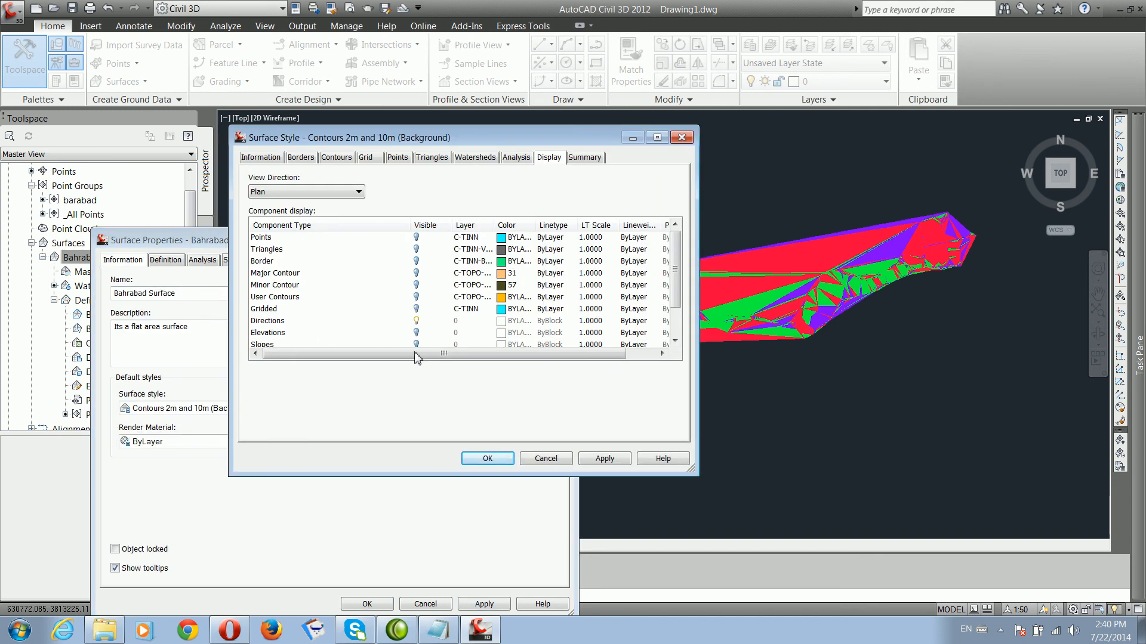
left_click(416, 321)
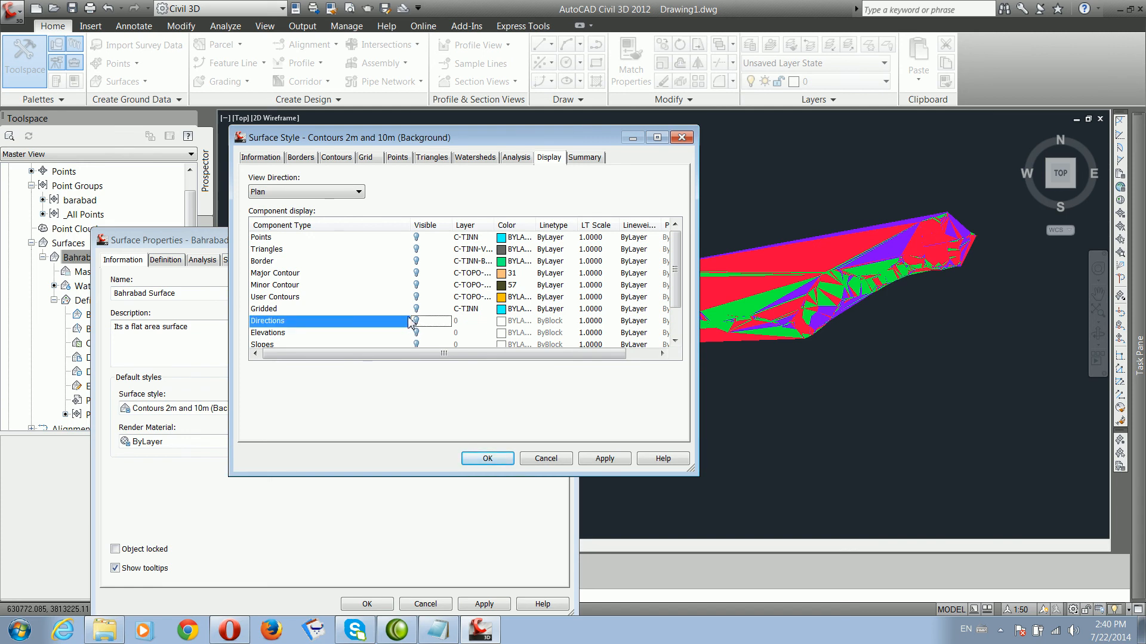
left_click(415, 309)
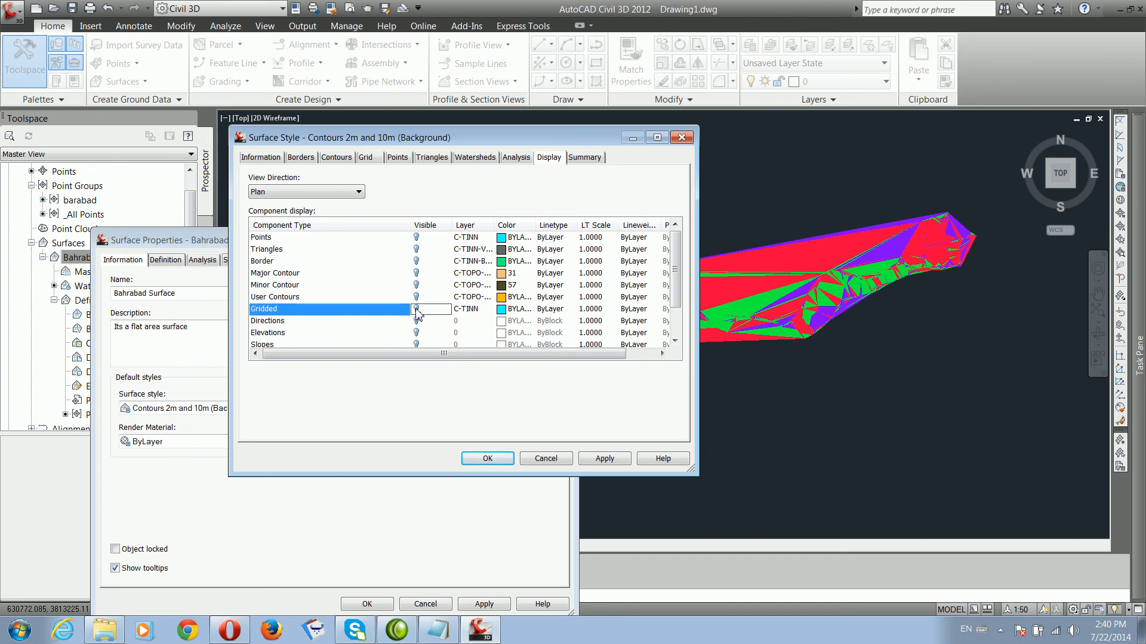
left_click(604, 458)
left_click(487, 459)
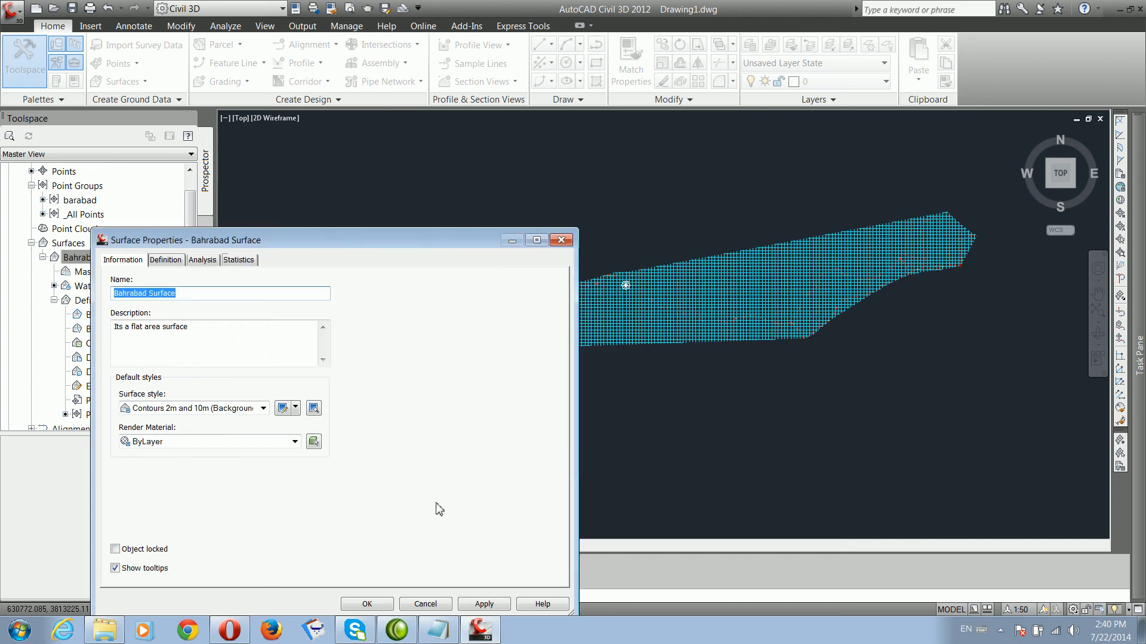
left_click(369, 604)
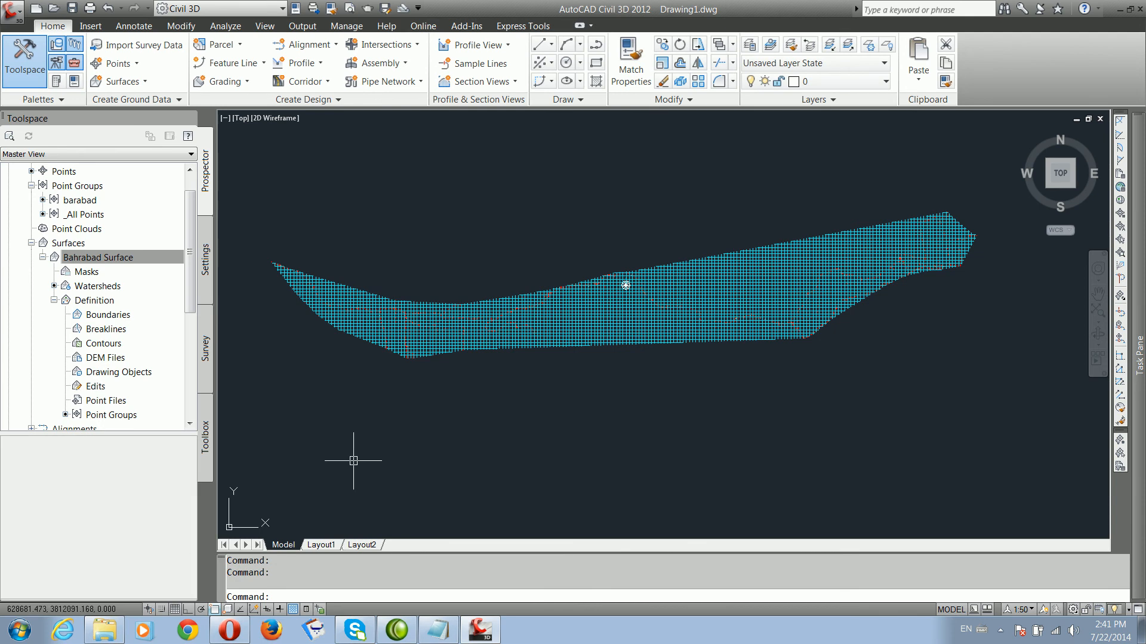
Step: Examine how the grid covers Bahrabad Surface, from its western tip to its eastern end
scroll(422, 358, "up", 4)
middle_click_drag(540, 346, 474, 355)
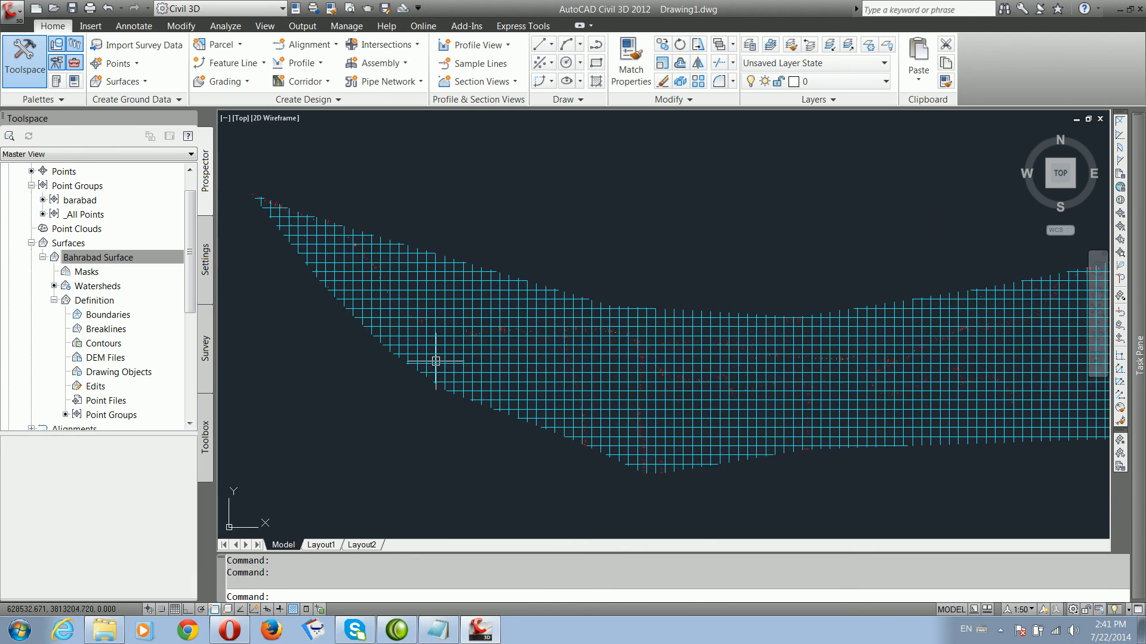
scroll(563, 361, "down", 2)
middle_click_drag(1010, 299, 867, 300)
scroll(533, 387, "down", 2)
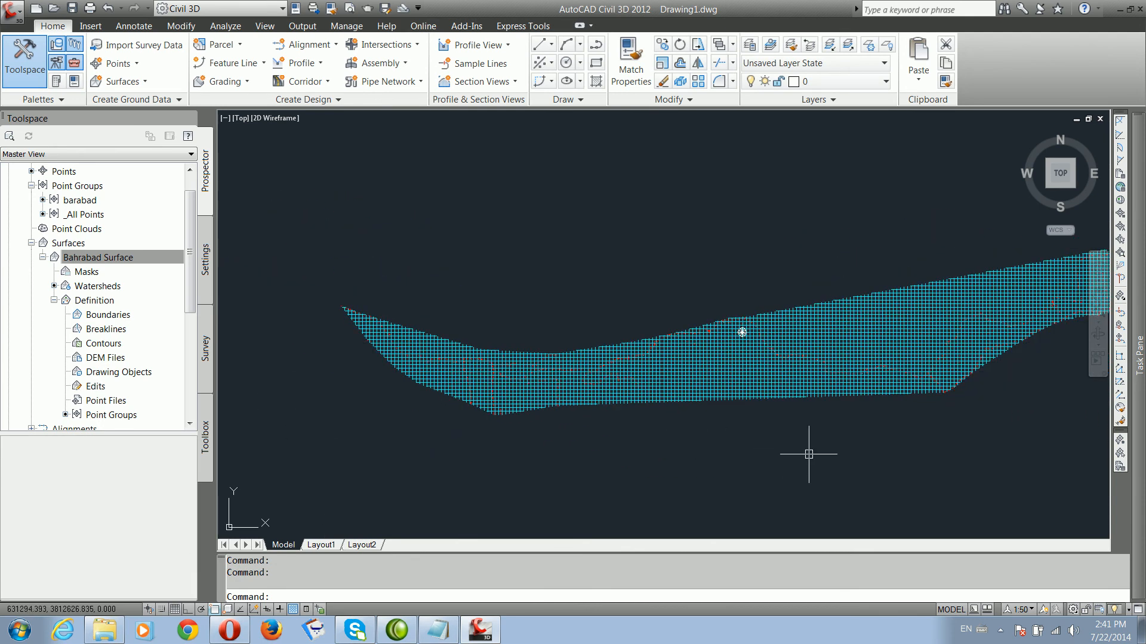
middle_click_drag(786, 410, 720, 460)
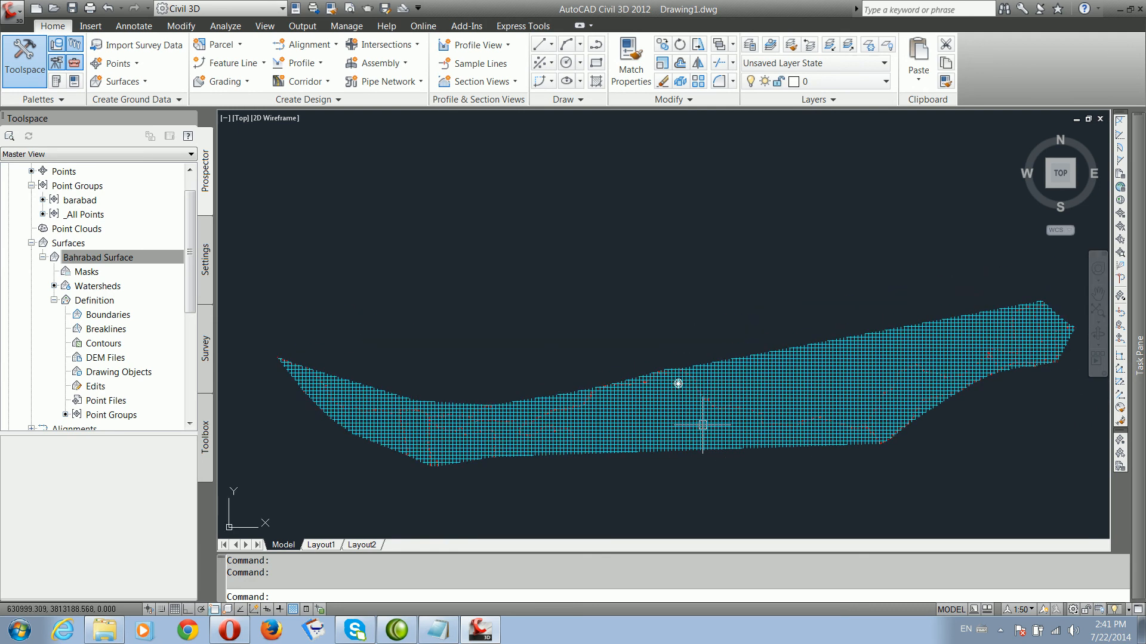
scroll(703, 427, "down", 2)
scroll(517, 427, "up", 5)
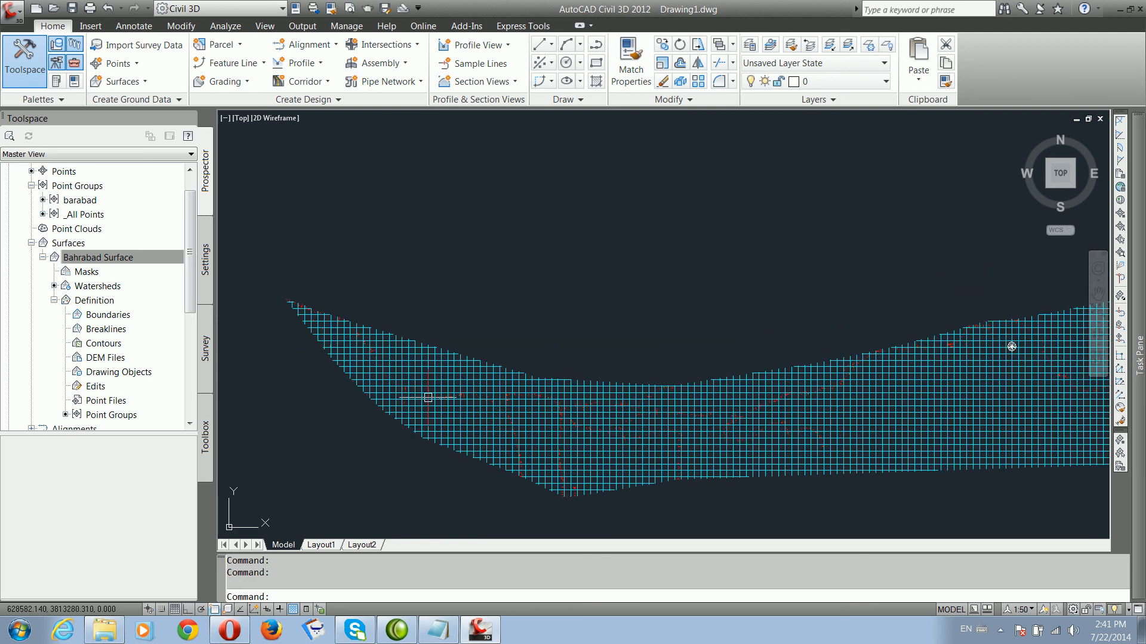
Step: Measure the diagonal distance across one grid cell near the surface's western end
scroll(426, 388, "up", 5)
scroll(518, 373, "up", 3)
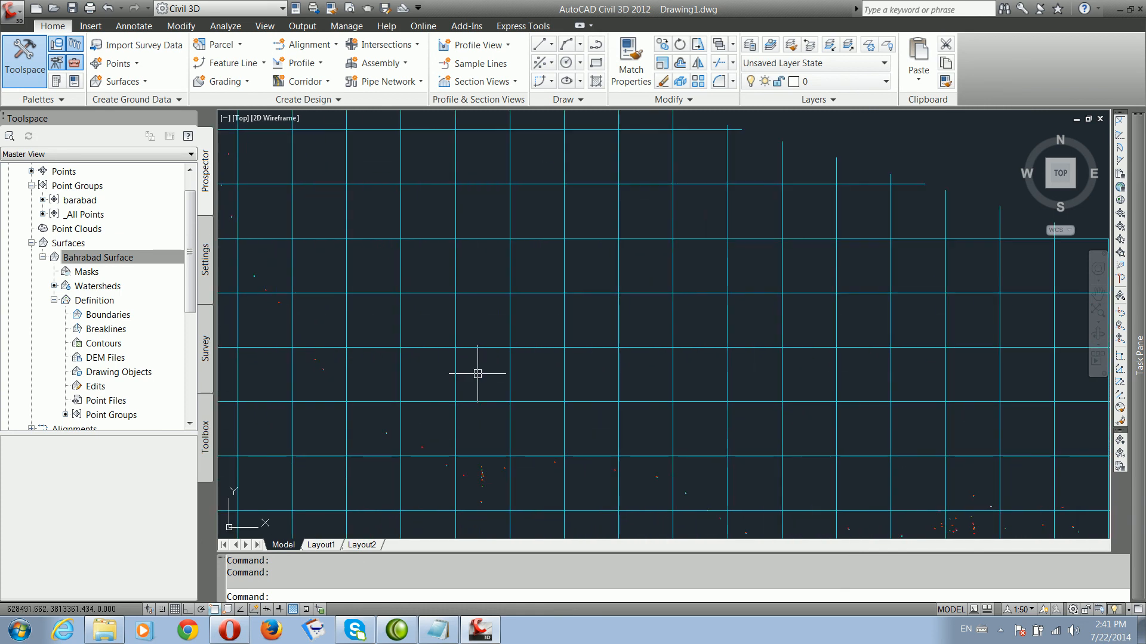
type("i")
key("Return")
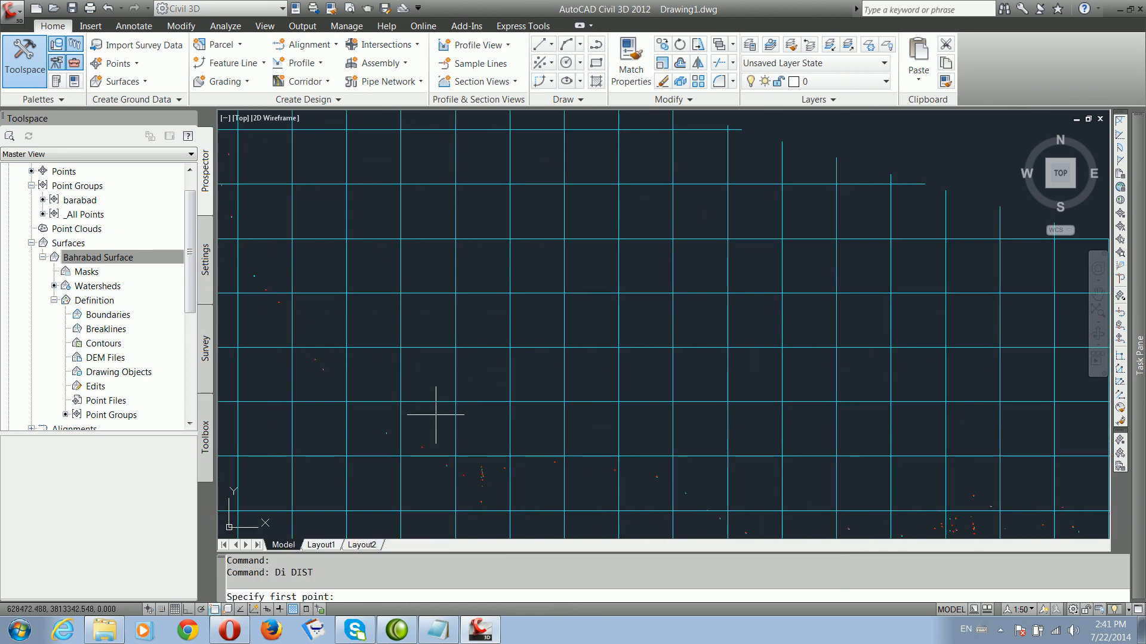
left_click(401, 344)
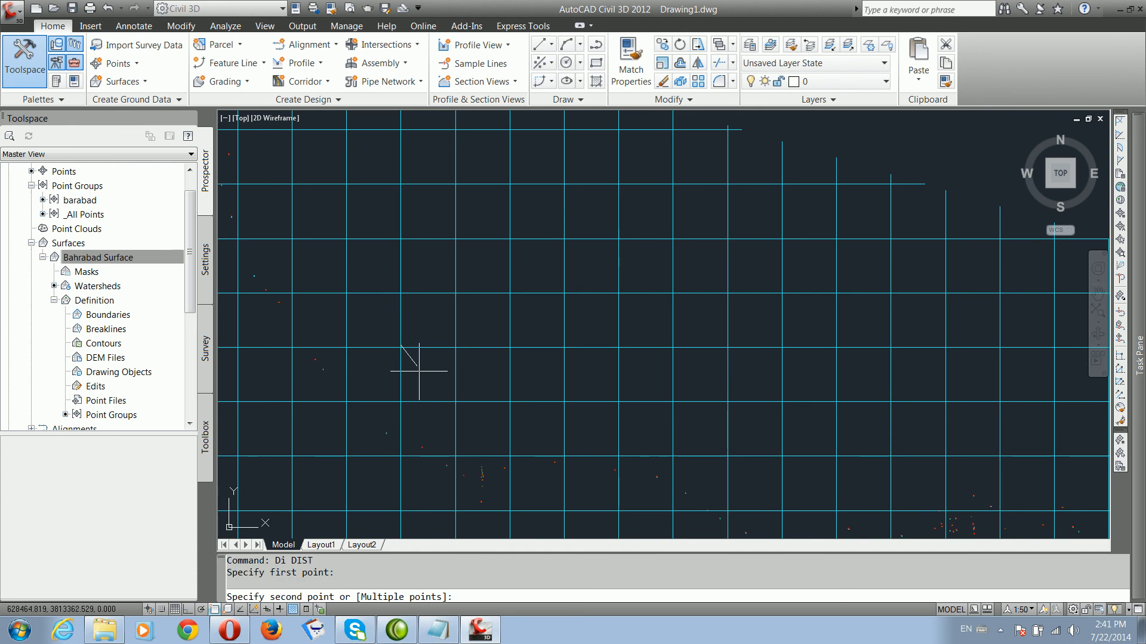
left_click(457, 401)
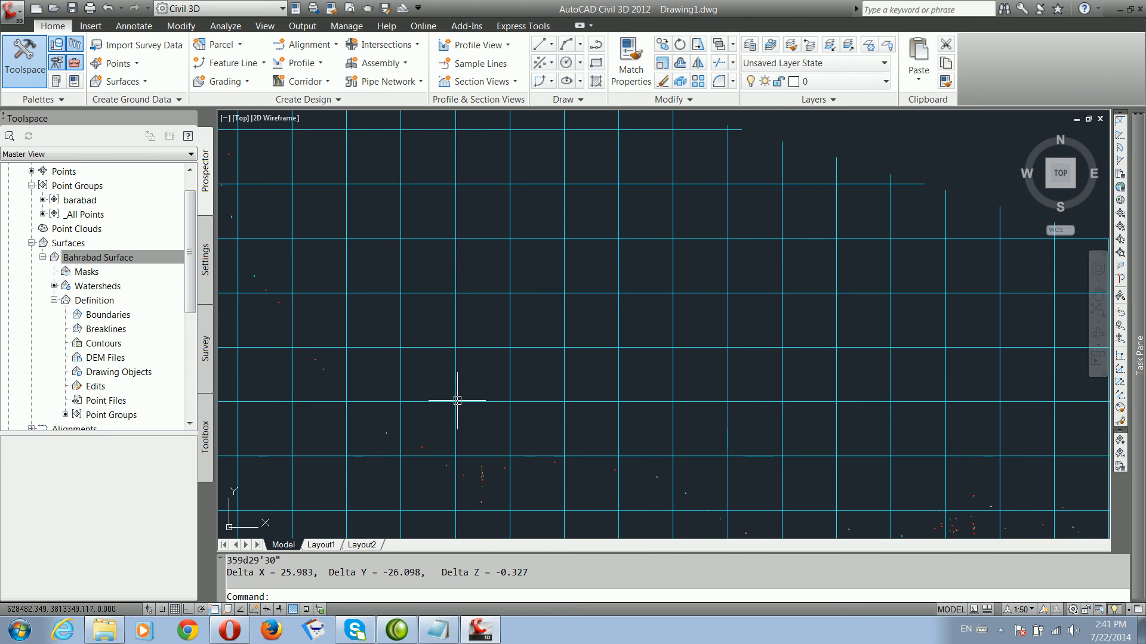
scroll(457, 401, "down", 4)
scroll(457, 365, "down", 2)
middle_click_drag(716, 378, 577, 377)
scroll(577, 377, "down", 2)
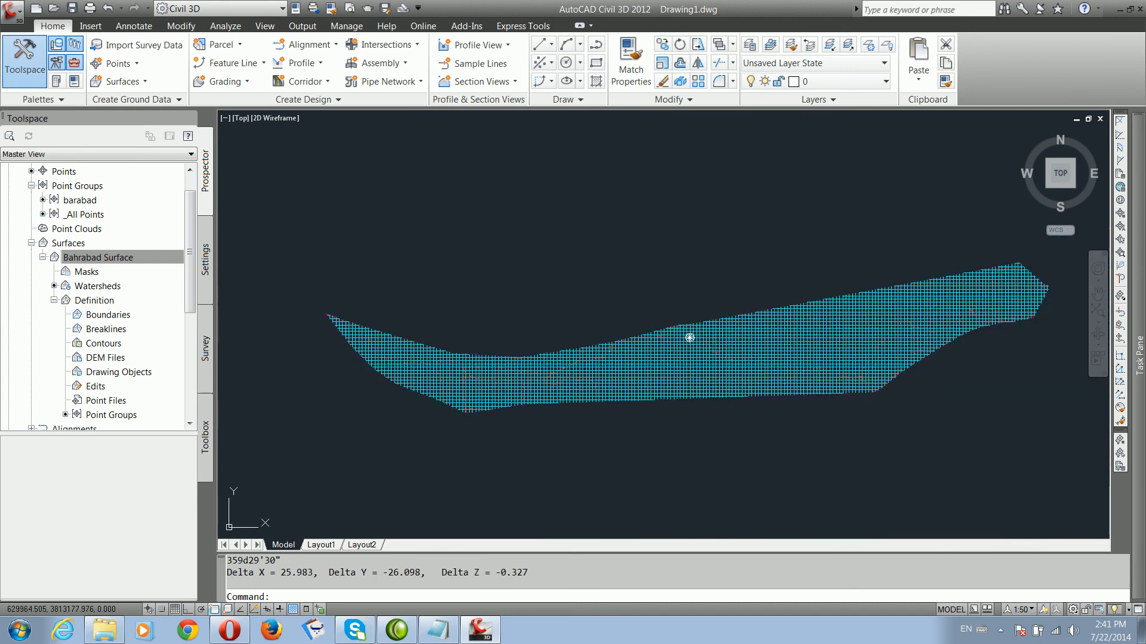
Step: Hide Gridded and show Major Contour and Minor Contour in the plan display of Bahrabad Surface's style, and accept the style
left_click(652, 358)
right_click(652, 358)
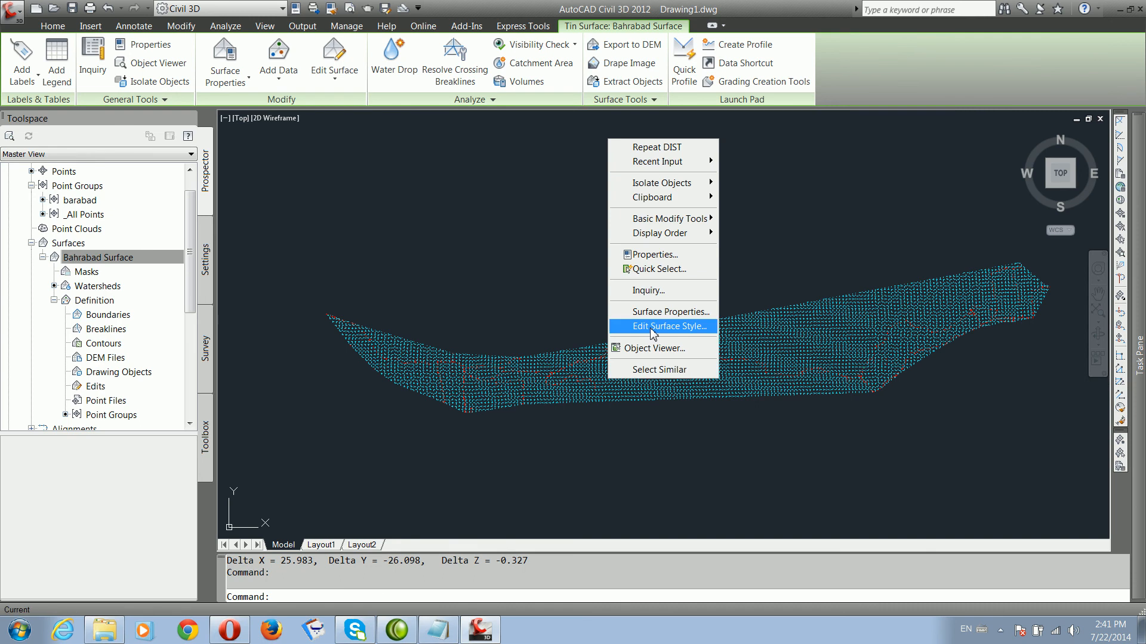
left_click(652, 327)
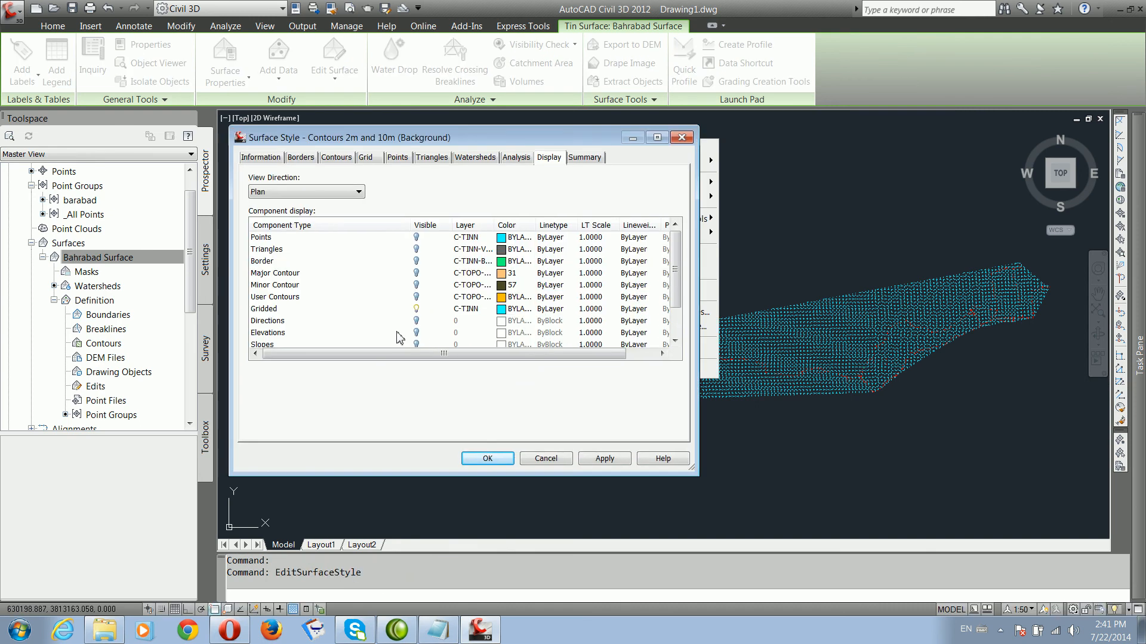
left_click(417, 308)
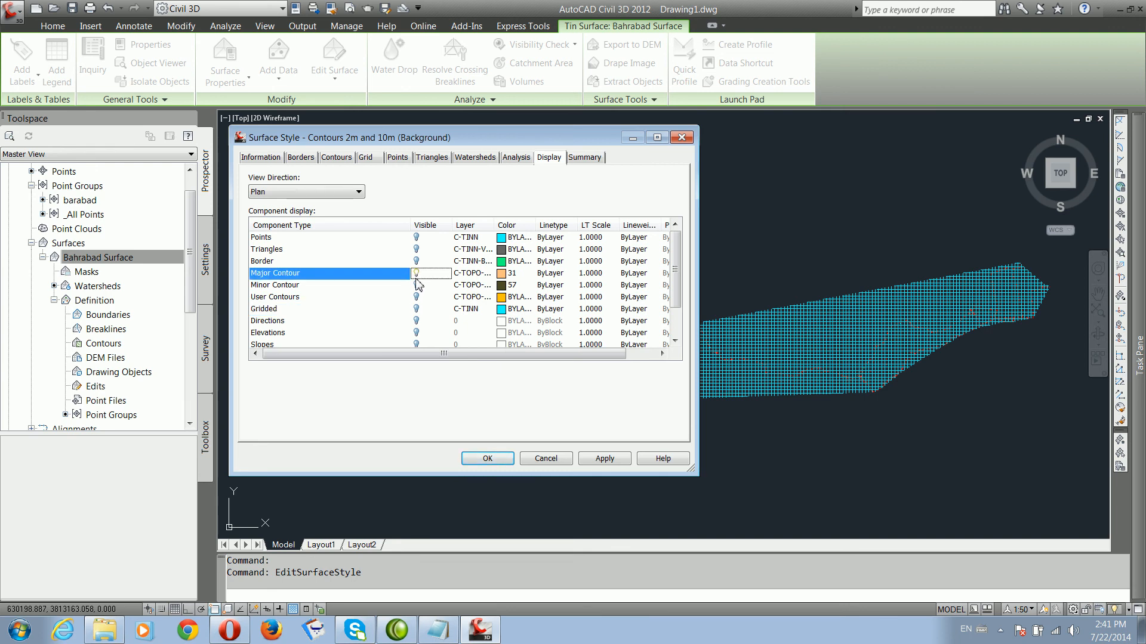
left_click(416, 286)
left_click(604, 459)
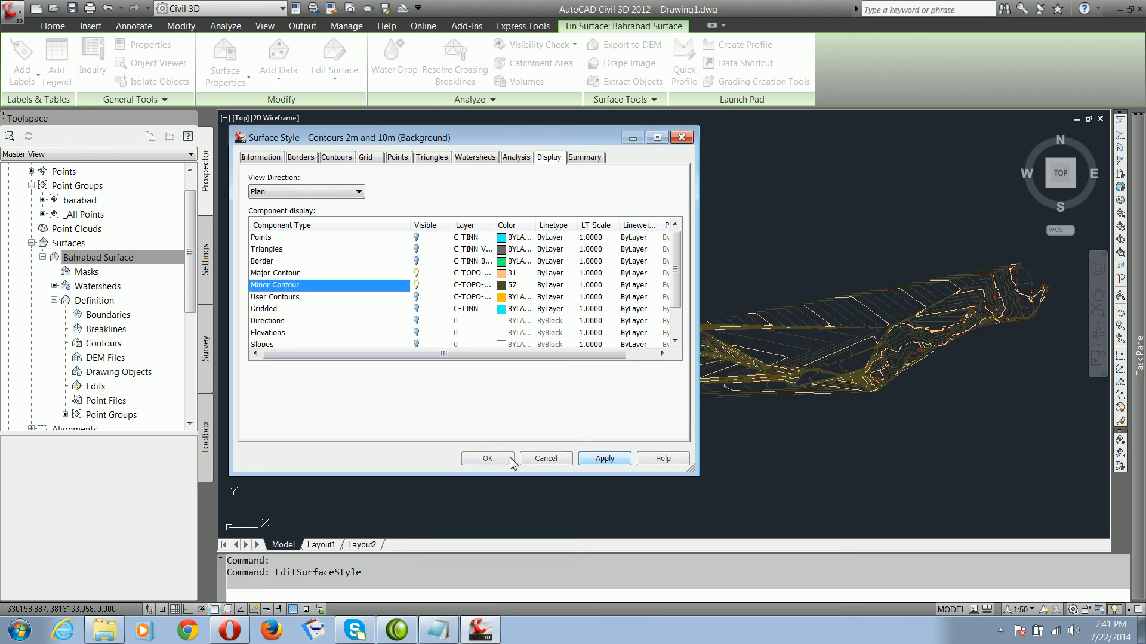
left_click(487, 458)
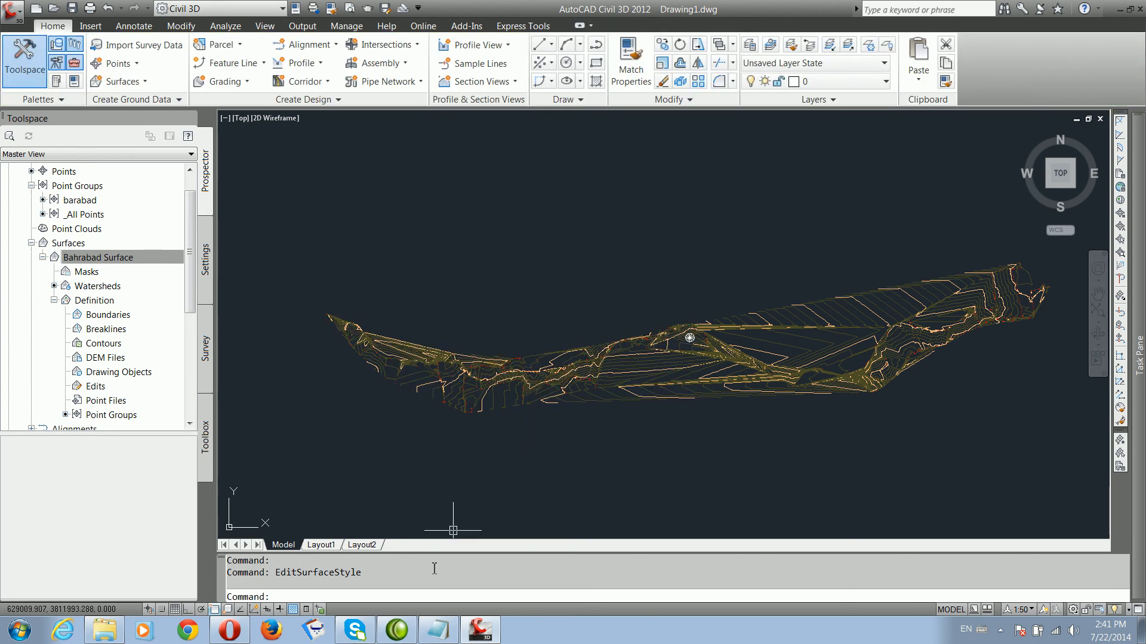
Step: Switch to the civil.txt notes in Notepad and highlight the third topic, "Lebeling"
left_click(438, 630)
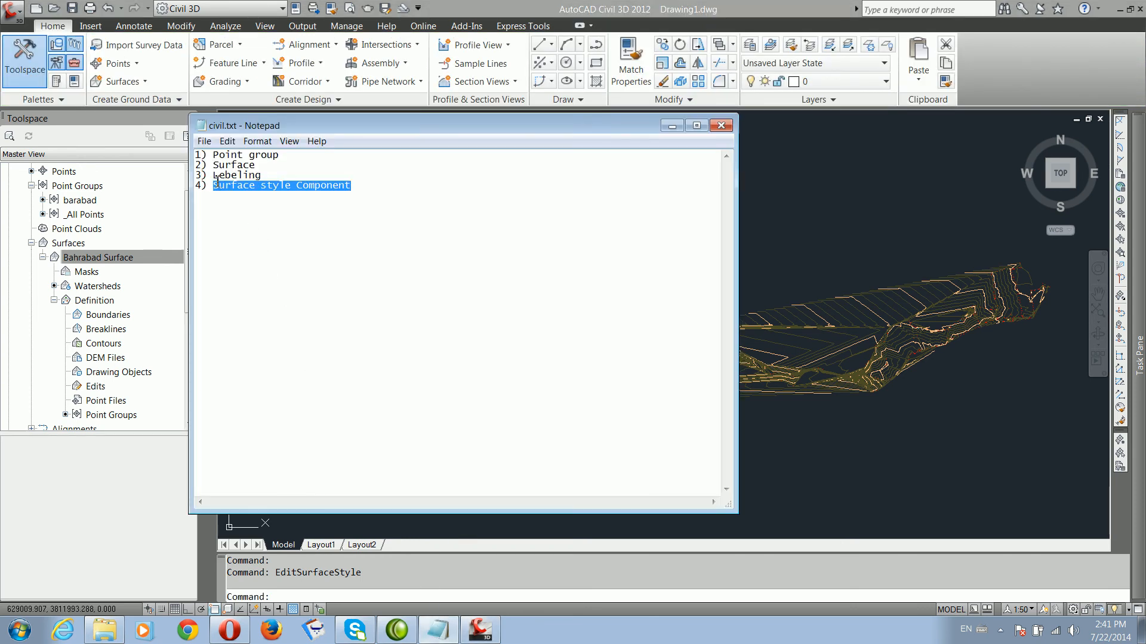
left_click_drag(215, 177, 250, 176)
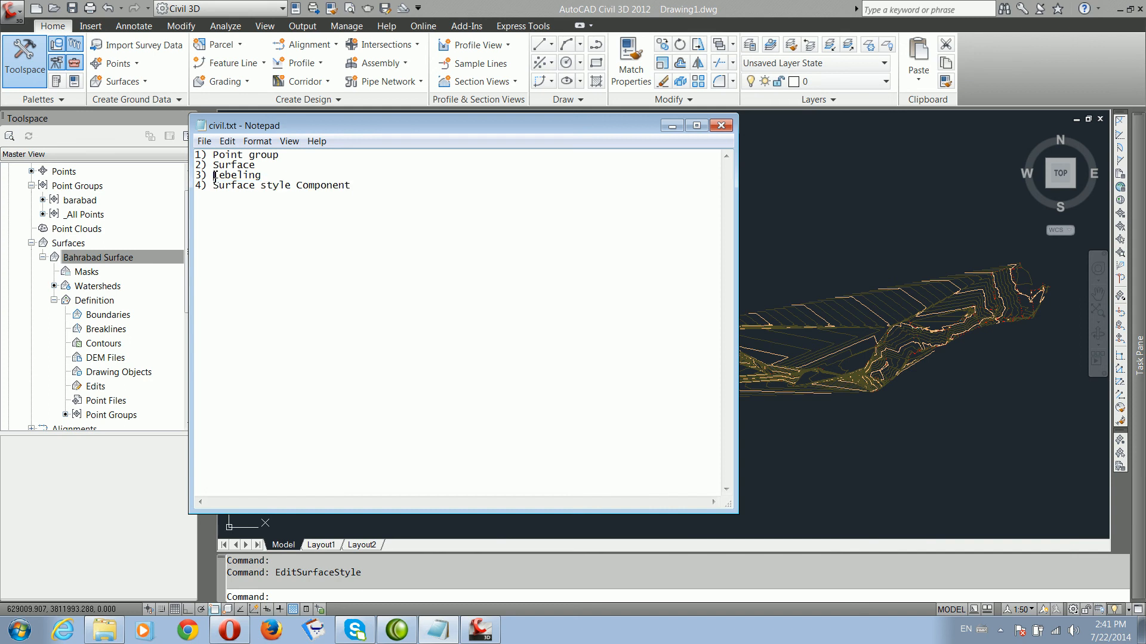
left_click(997, 634)
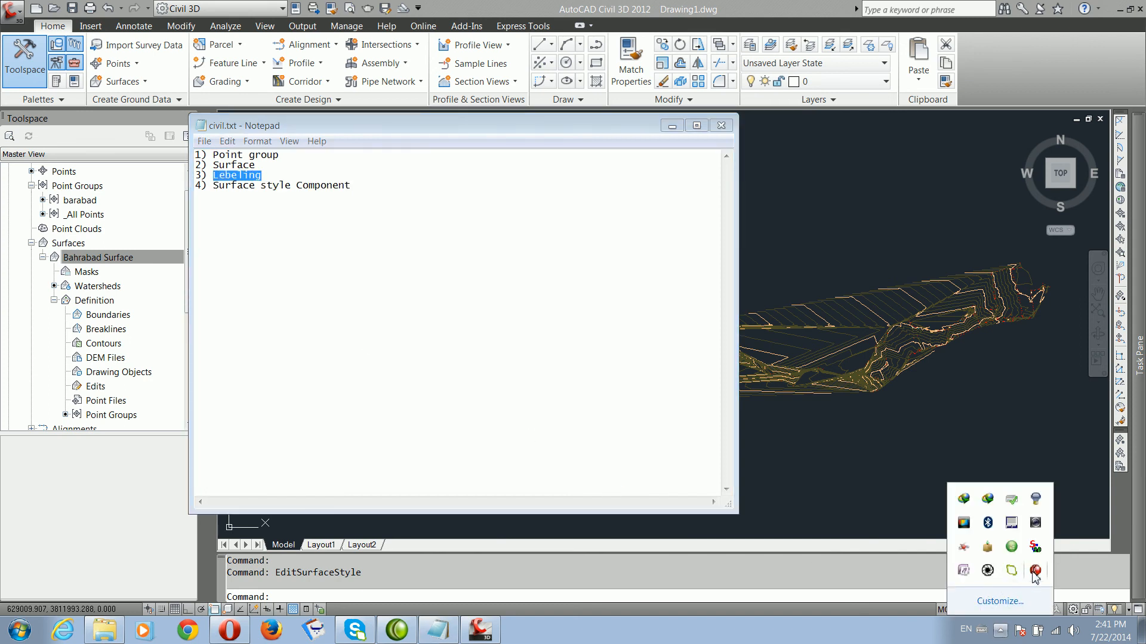
right_click(1036, 572)
left_click(977, 481)
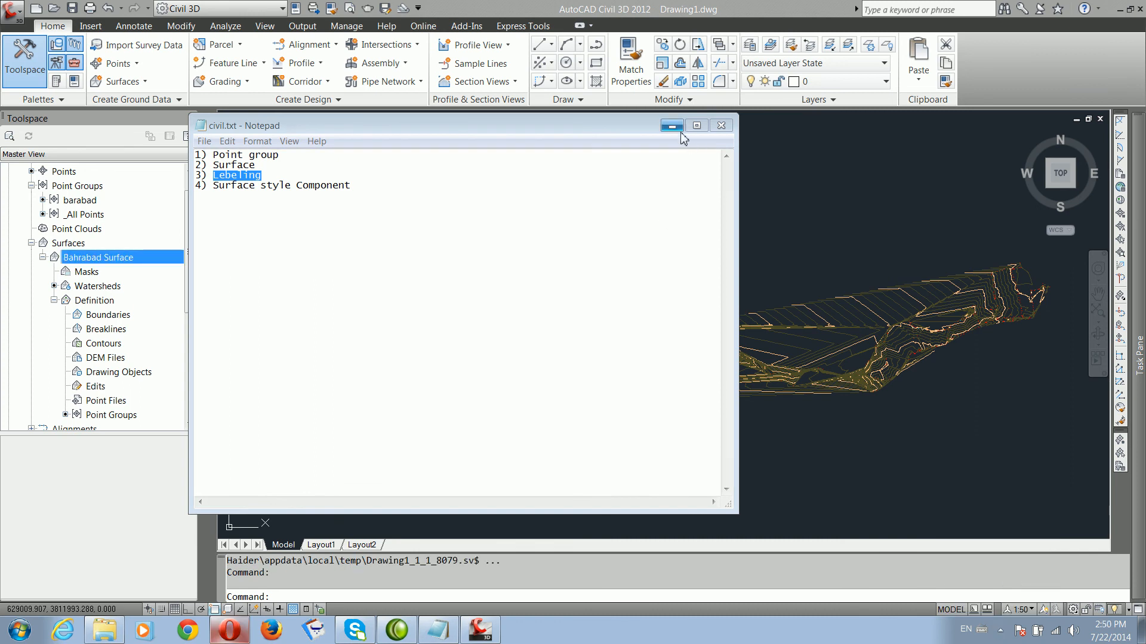
left_click(672, 125)
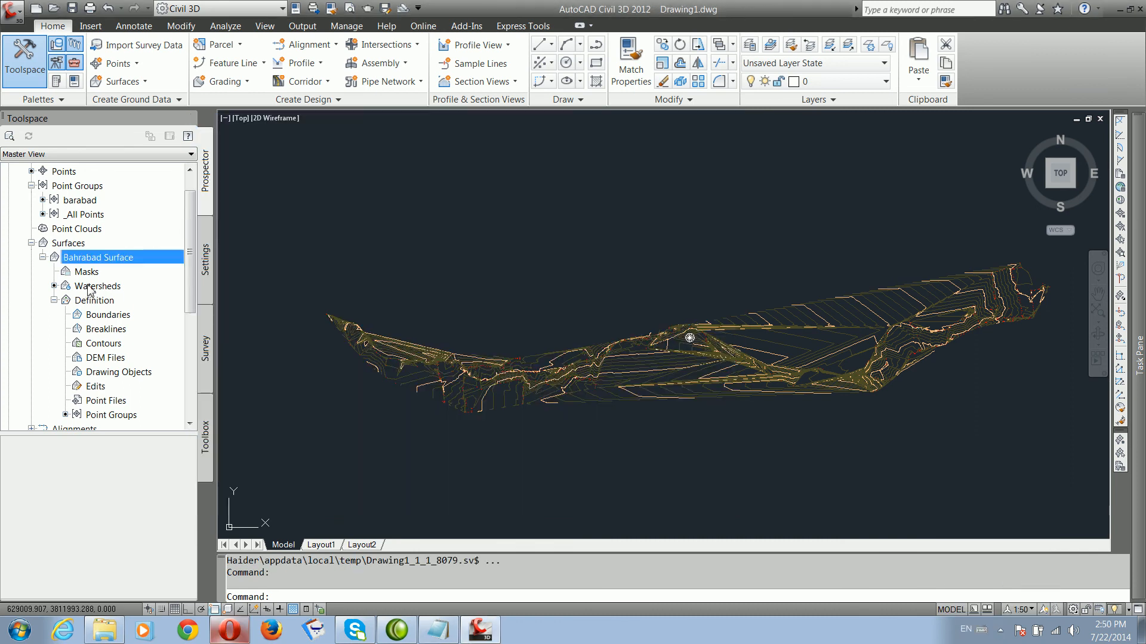
right_click(70, 248)
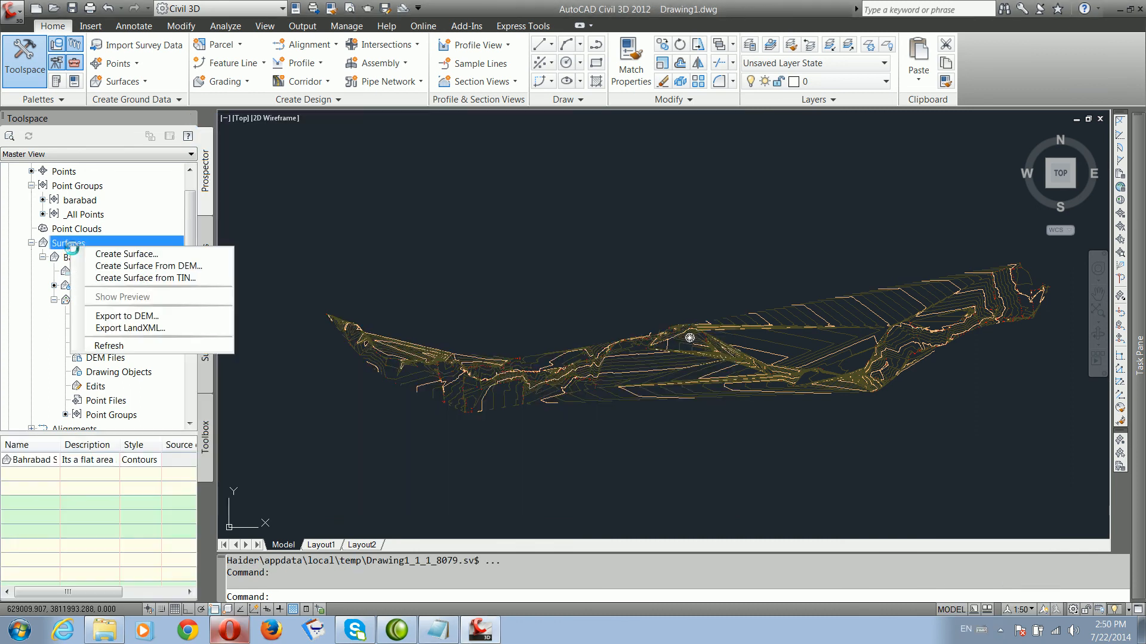
left_click(326, 260)
left_click(295, 231)
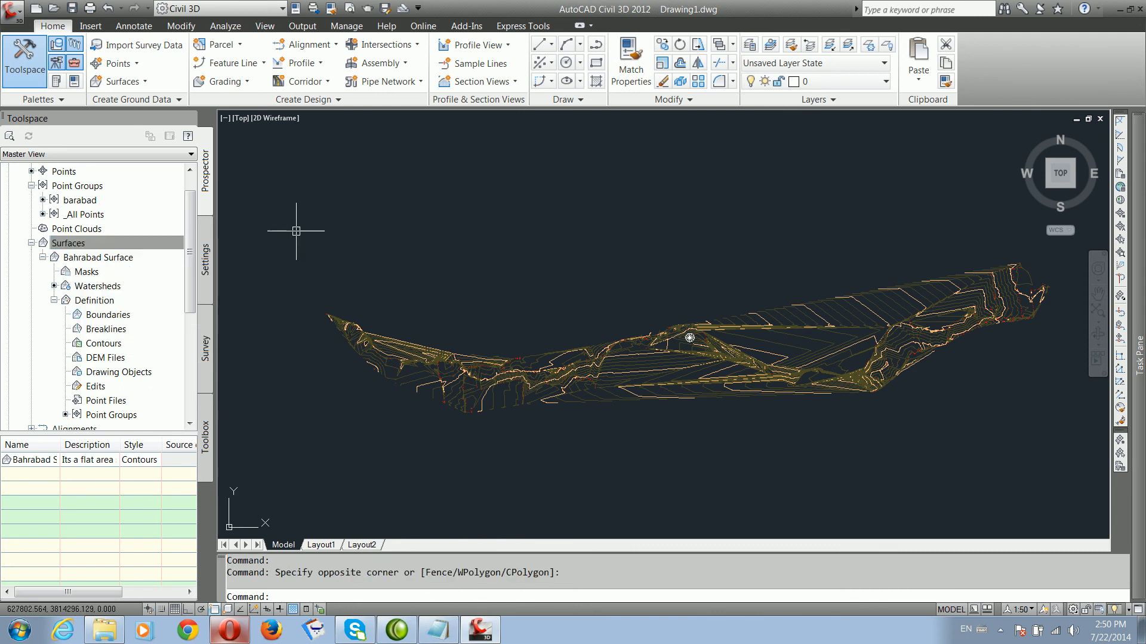
left_click(447, 632)
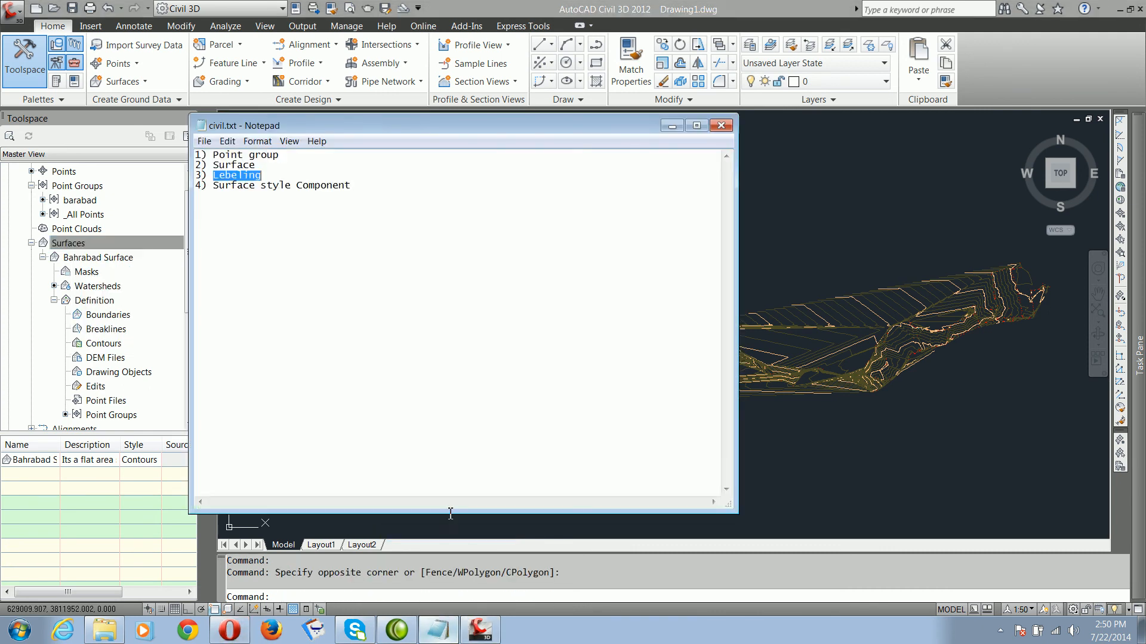
left_click(671, 127)
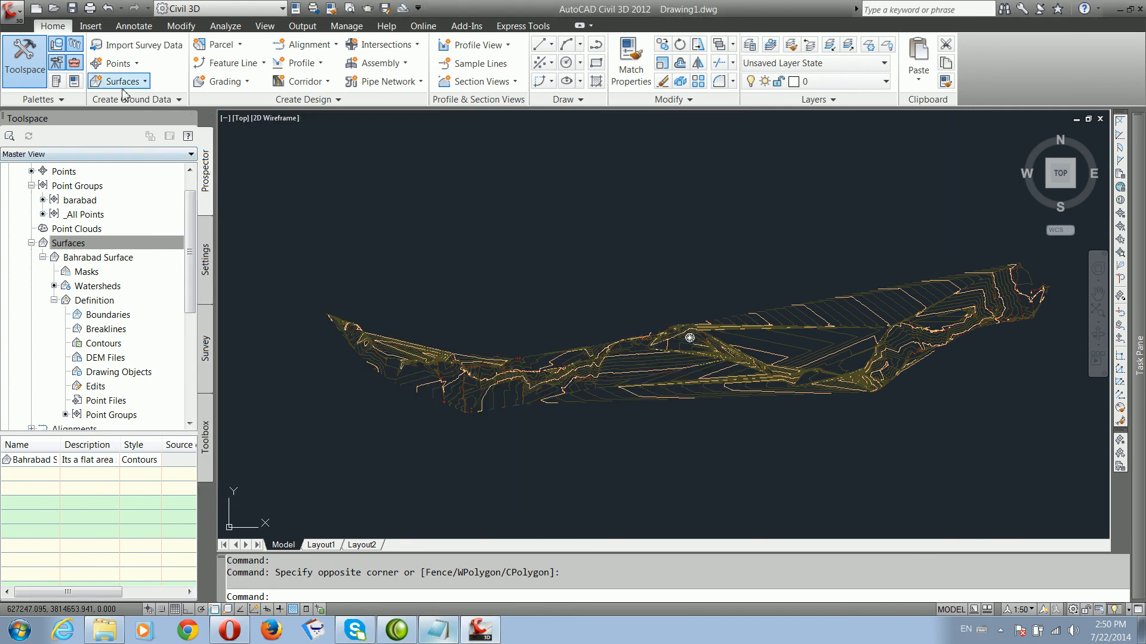
Step: Turn object snap off and add contour labels to Bahrabad Surface along a straight line from its eastern end westward toward the middle
left_click(135, 27)
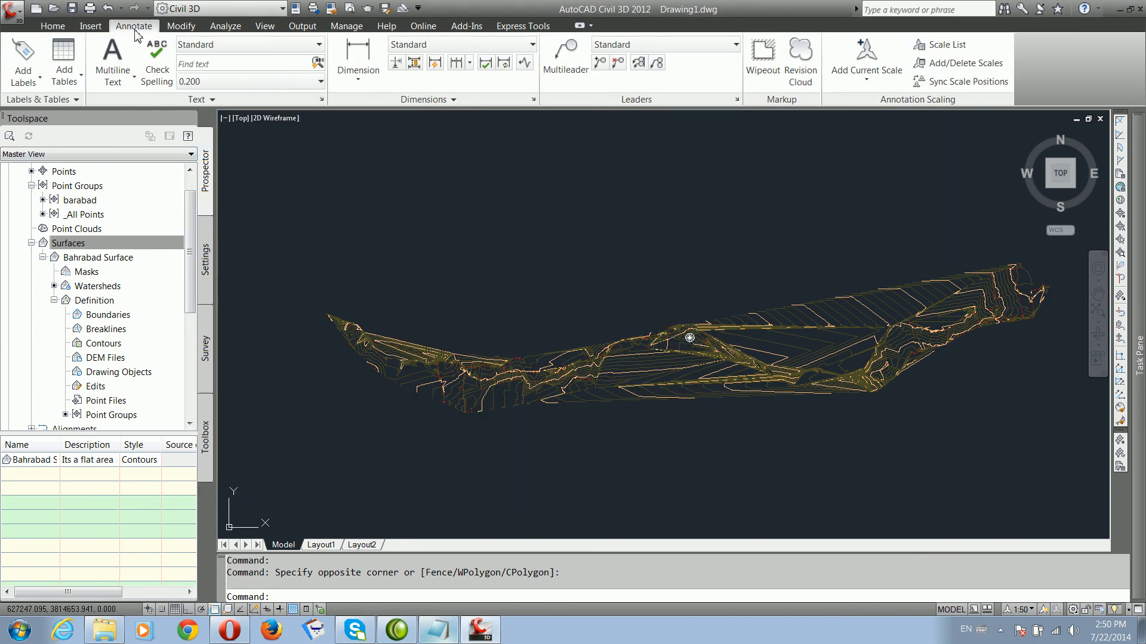
left_click(40, 82)
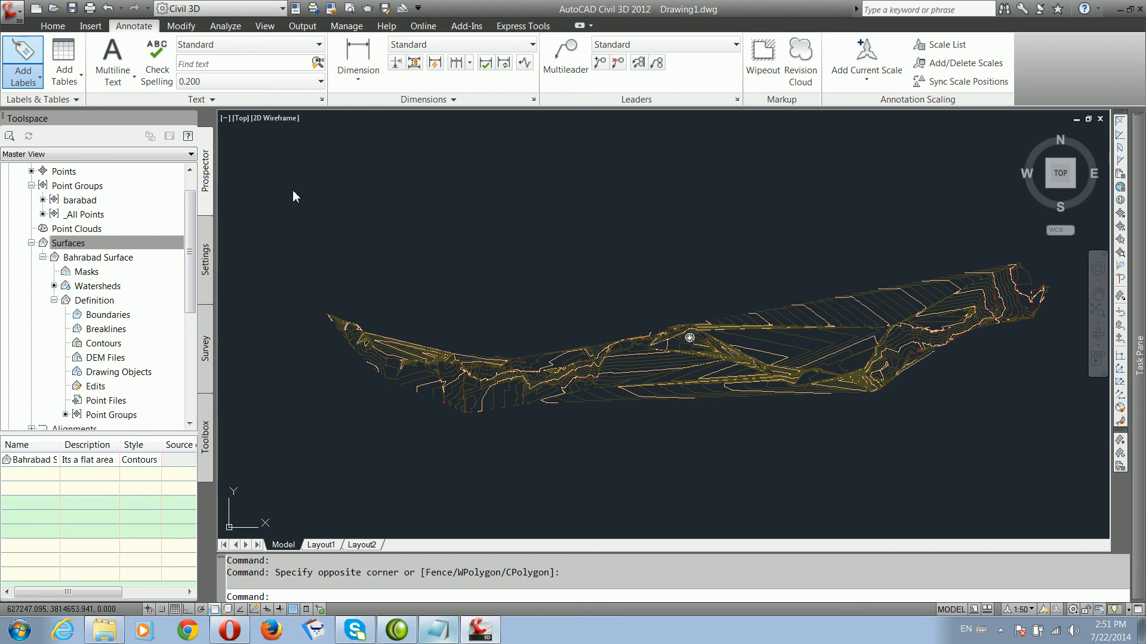
scroll(582, 251, "down", 3)
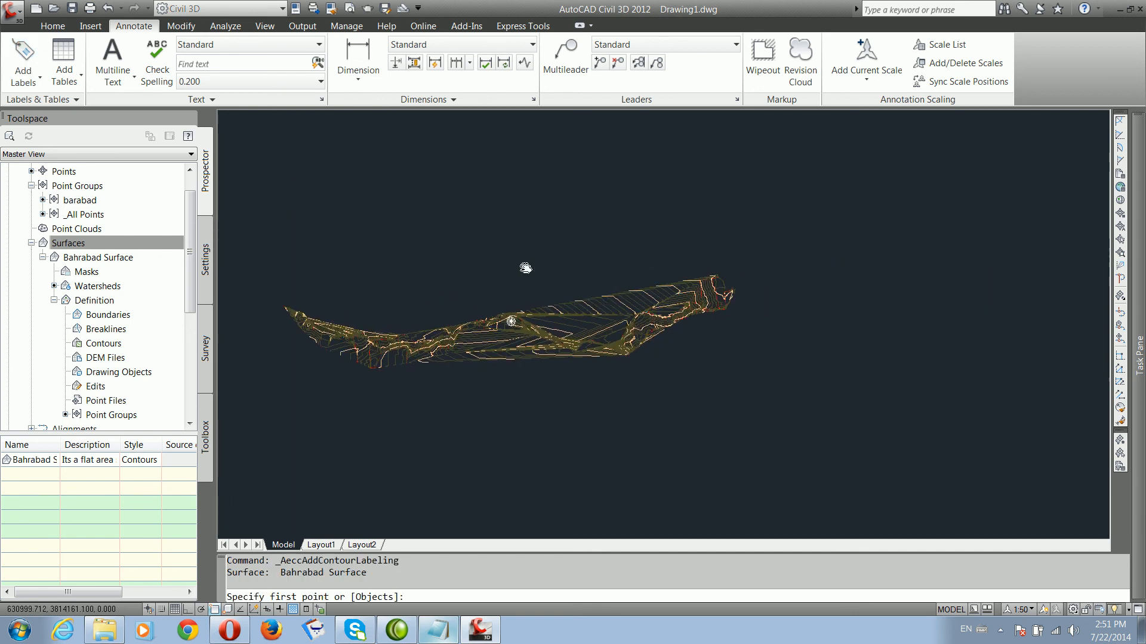
scroll(746, 290, "up", 4)
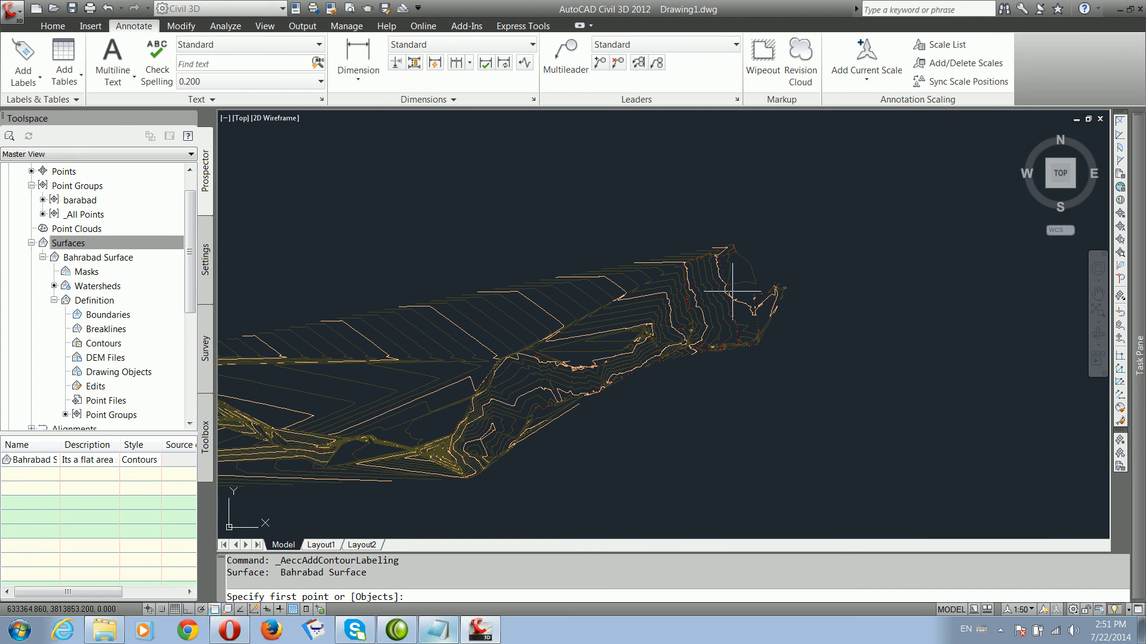
scroll(732, 291, "up", 2)
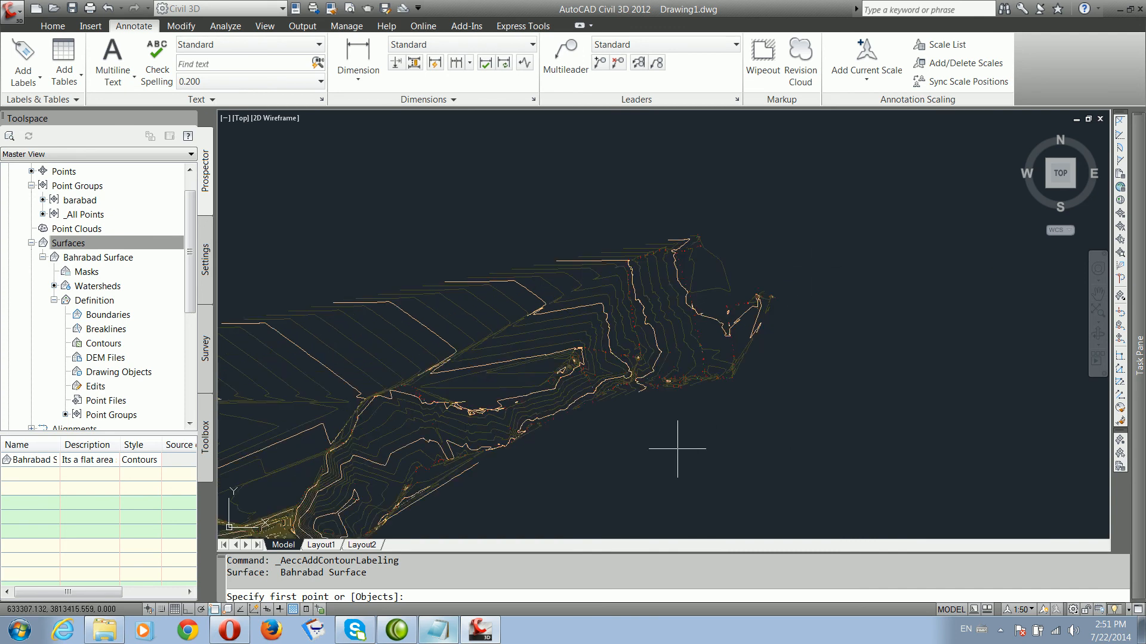
left_click(211, 609)
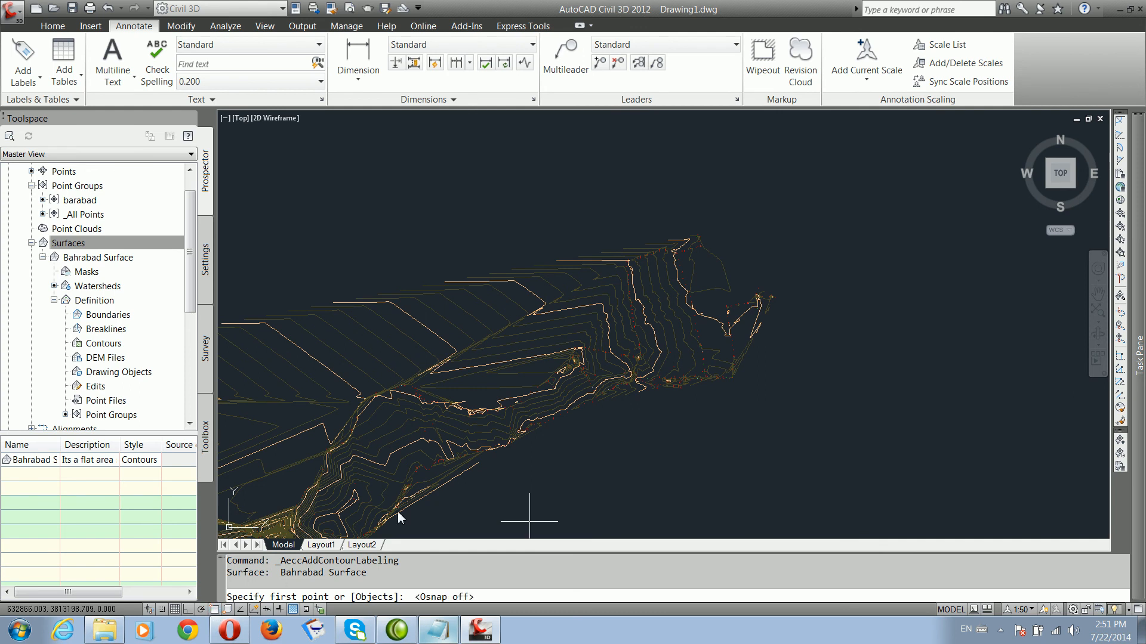
scroll(606, 326, "down", 2)
middle_click_drag(606, 325, 777, 251)
left_click(876, 211)
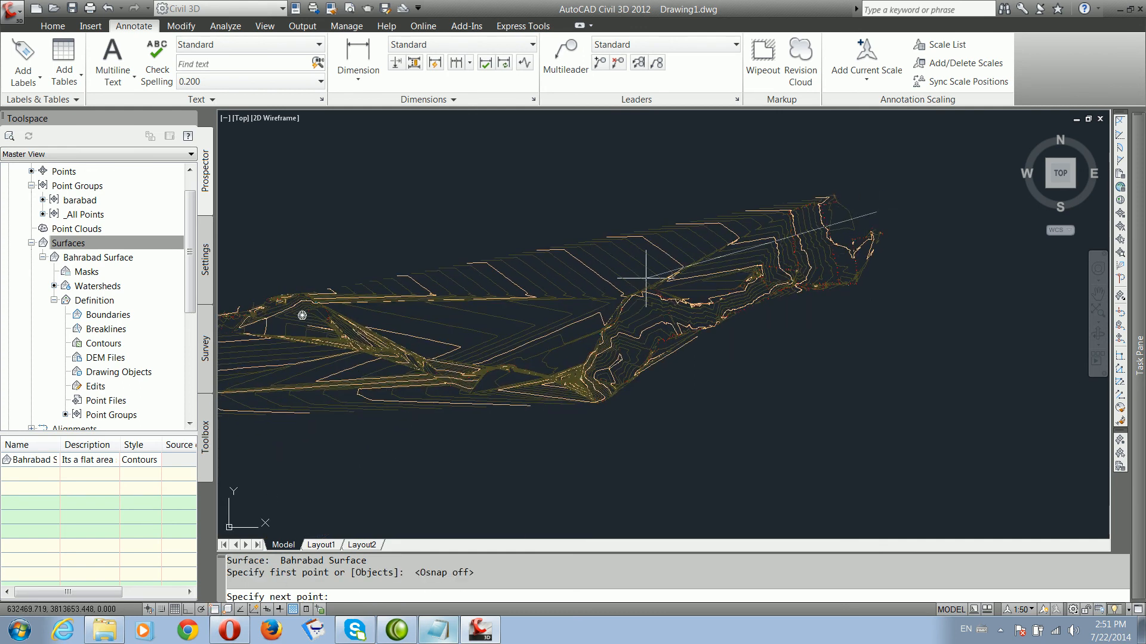
left_click(465, 292)
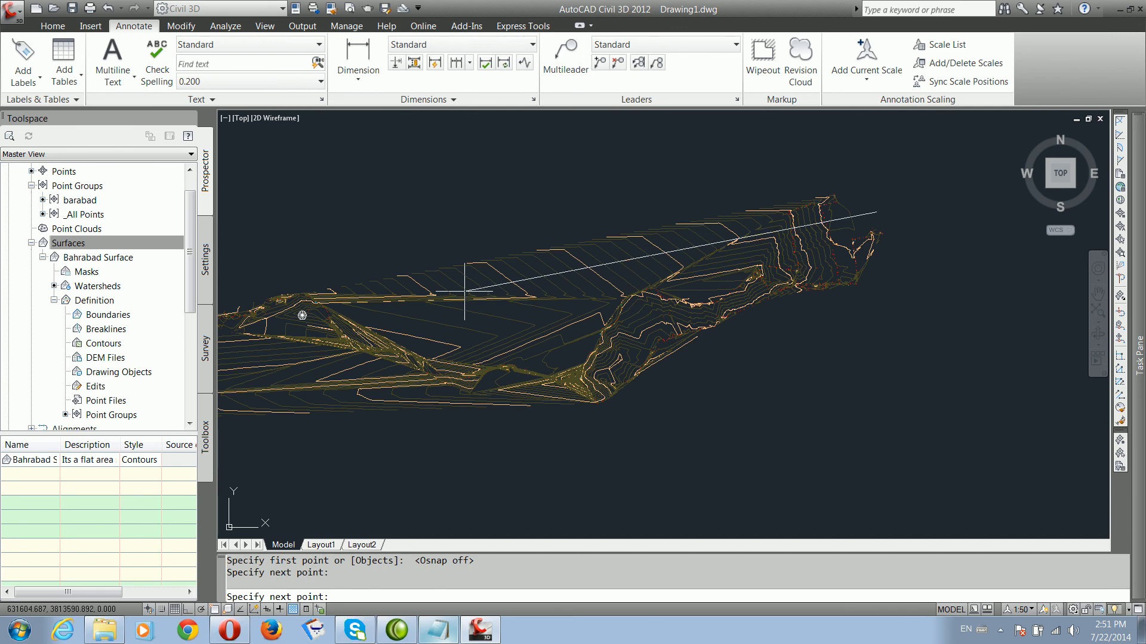
key("Return")
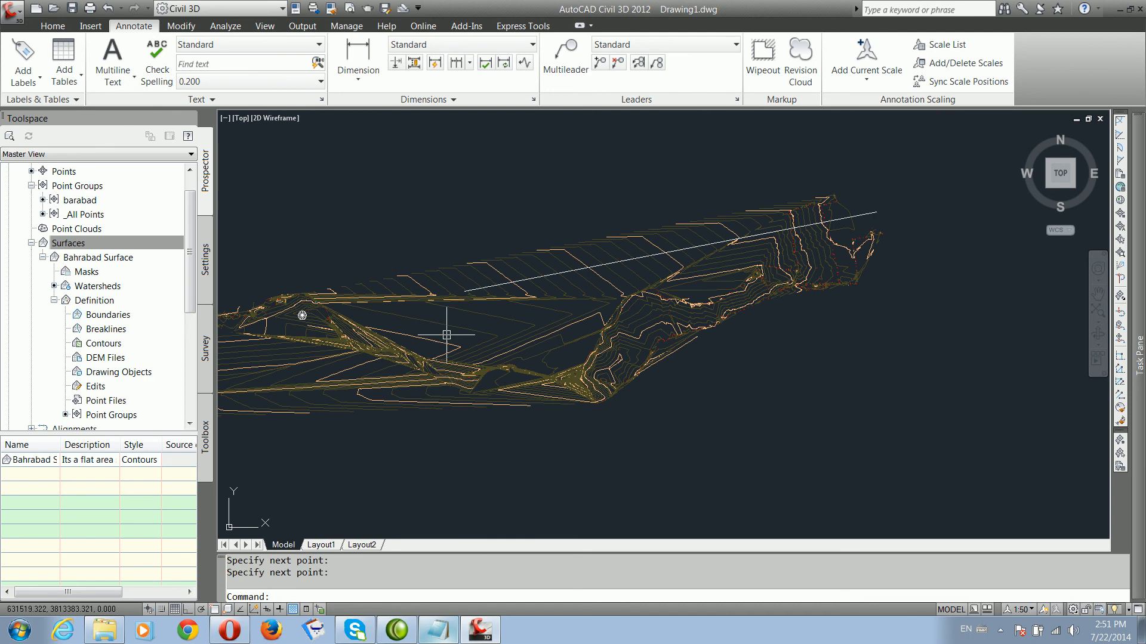
Step: Examine the elevation labels where the label line crosses the contours, from its western end to the surface's eastern part
scroll(464, 290, "up", 3)
scroll(450, 294, "up", 5)
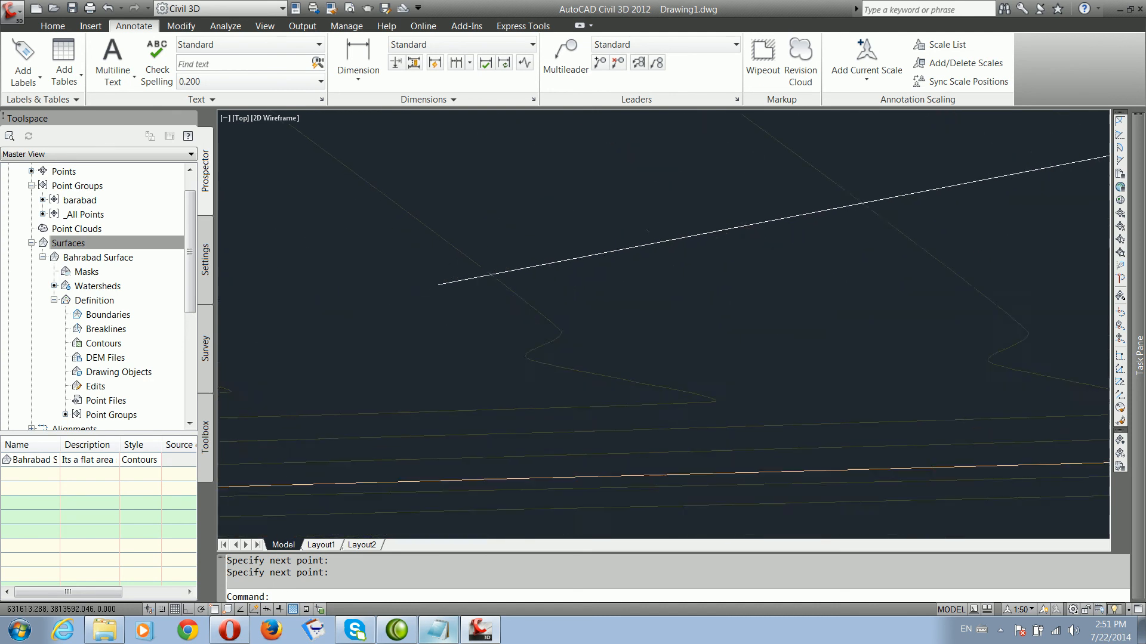
scroll(454, 327, "up", 5)
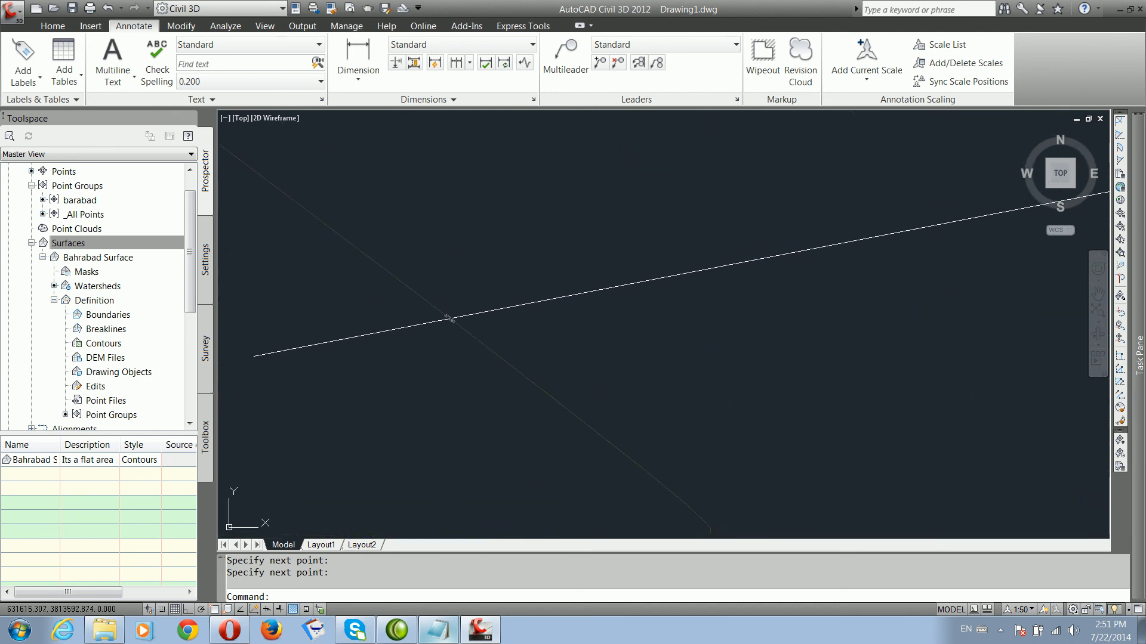
scroll(437, 340, "down", 8)
middle_click_drag(602, 341, 550, 383)
scroll(753, 319, "up", 6)
scroll(709, 303, "up", 5)
middle_click_drag(792, 319, 595, 361)
scroll(577, 330, "up", 5)
scroll(579, 316, "down", 10)
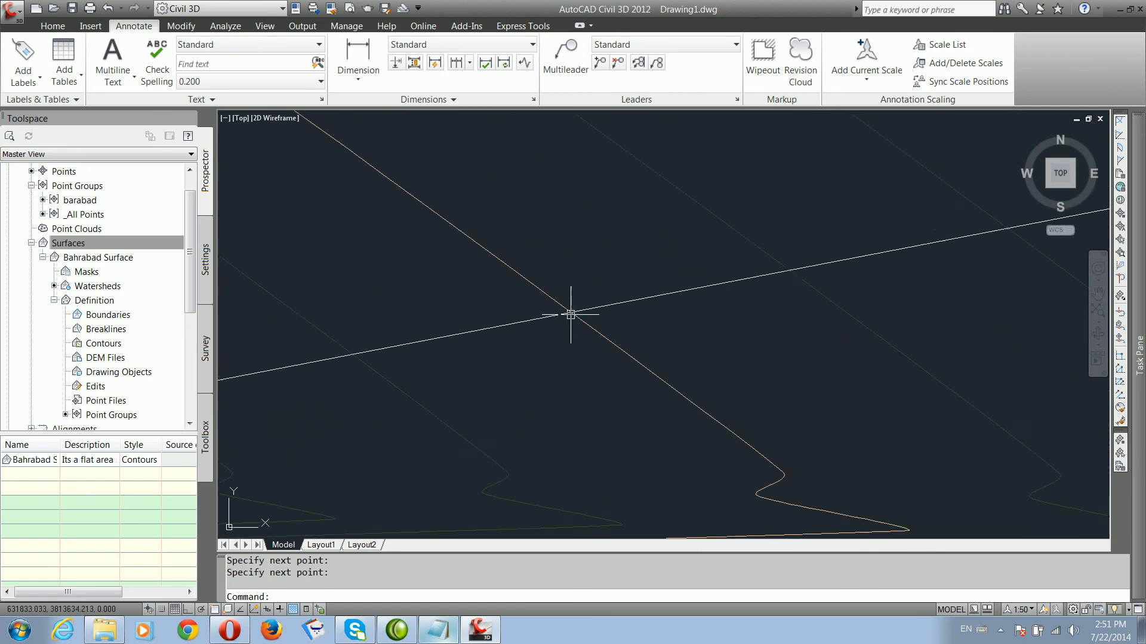
middle_click_drag(620, 286, 635, 343)
scroll(746, 251, "up", 10)
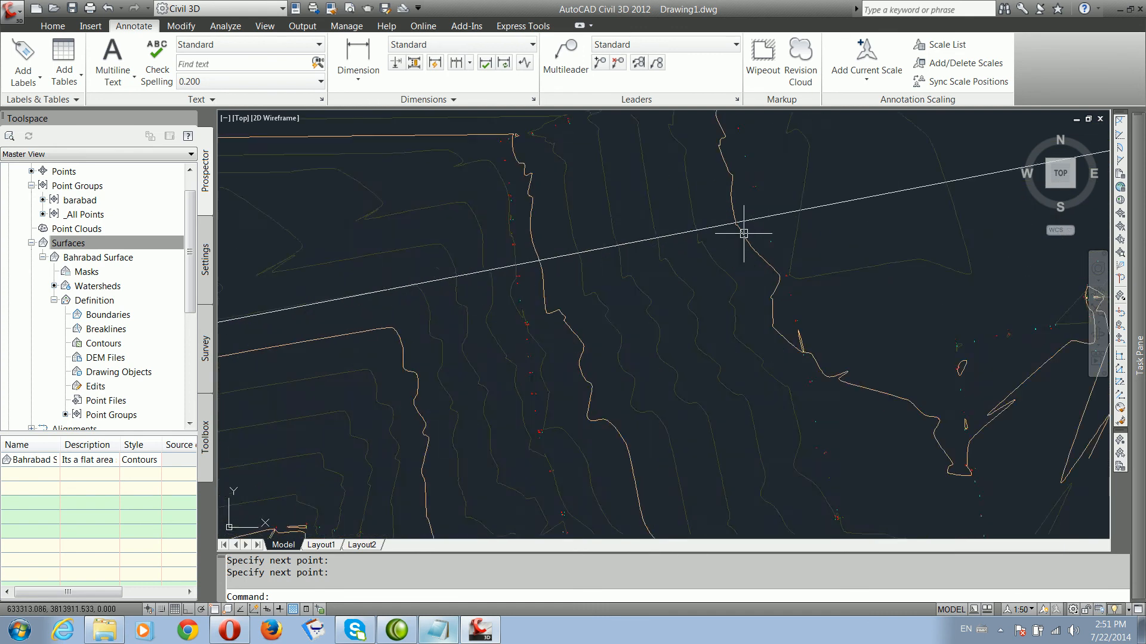
scroll(794, 253, "up", 6)
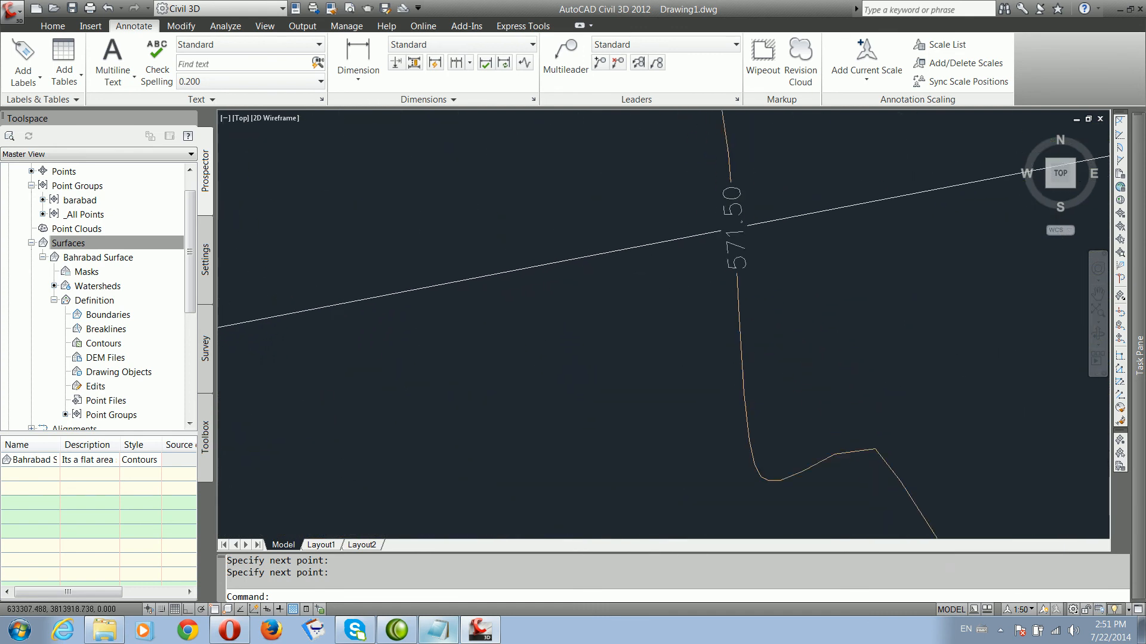
Step: Open the Existing Major Labels style for editing from the major contour label style in the contour label line's properties
left_click(791, 213)
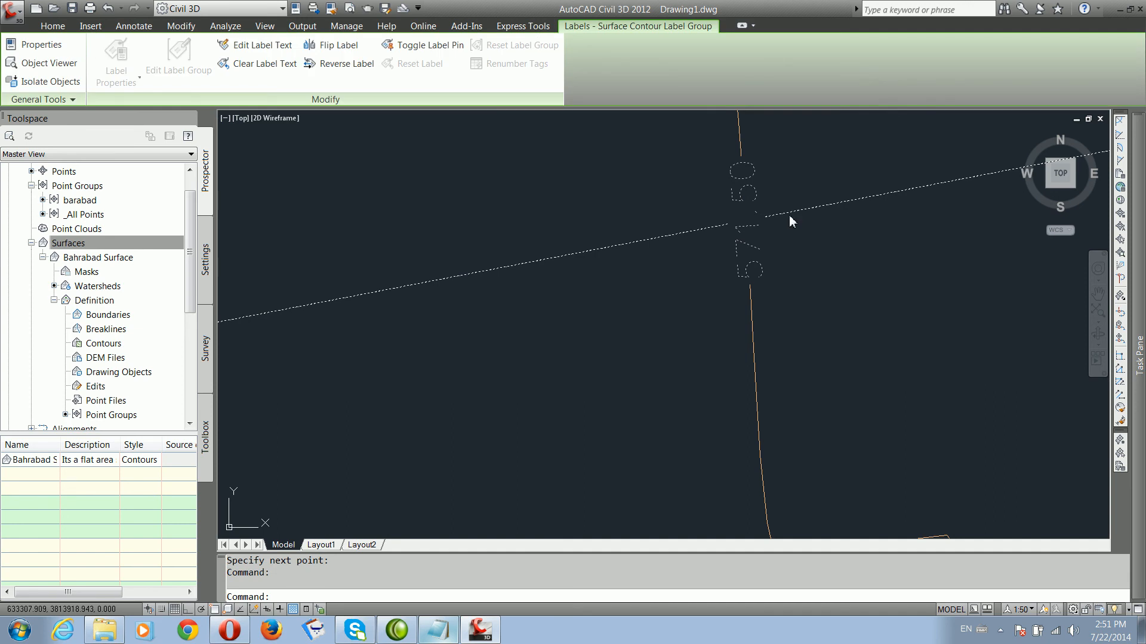
right_click(790, 216)
left_click(836, 331)
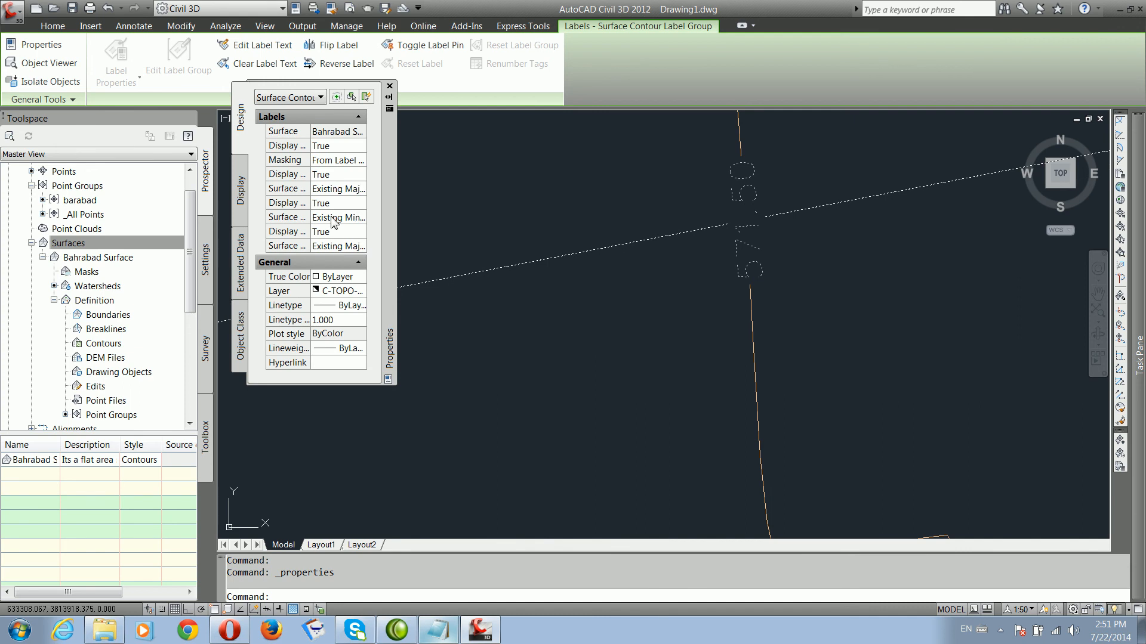
left_click(345, 195)
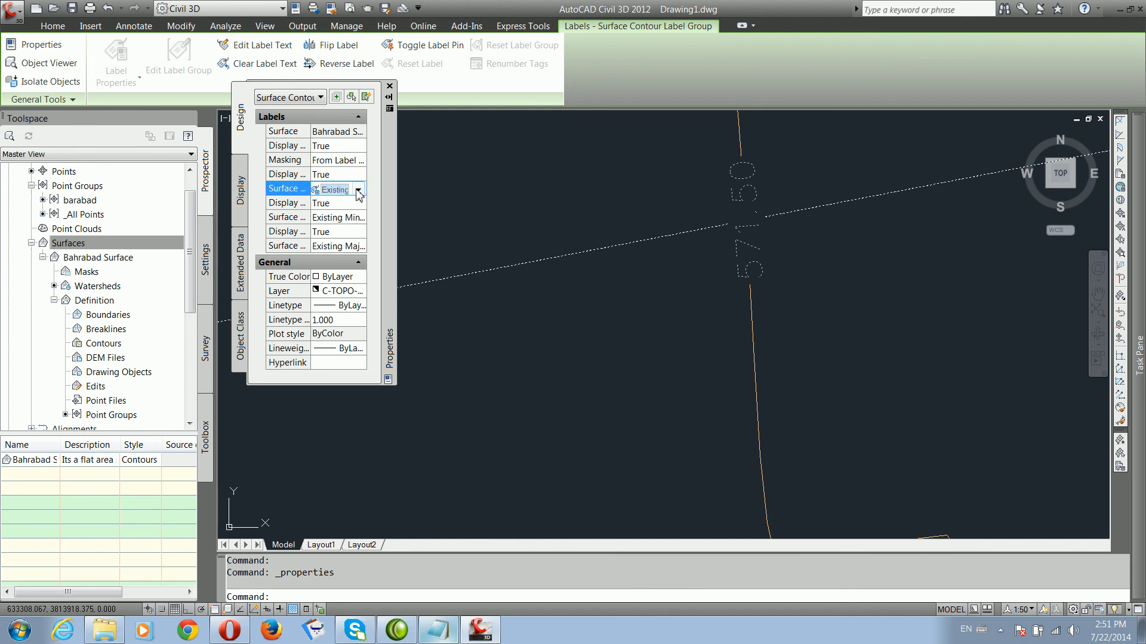
left_click(358, 190)
left_click(358, 286)
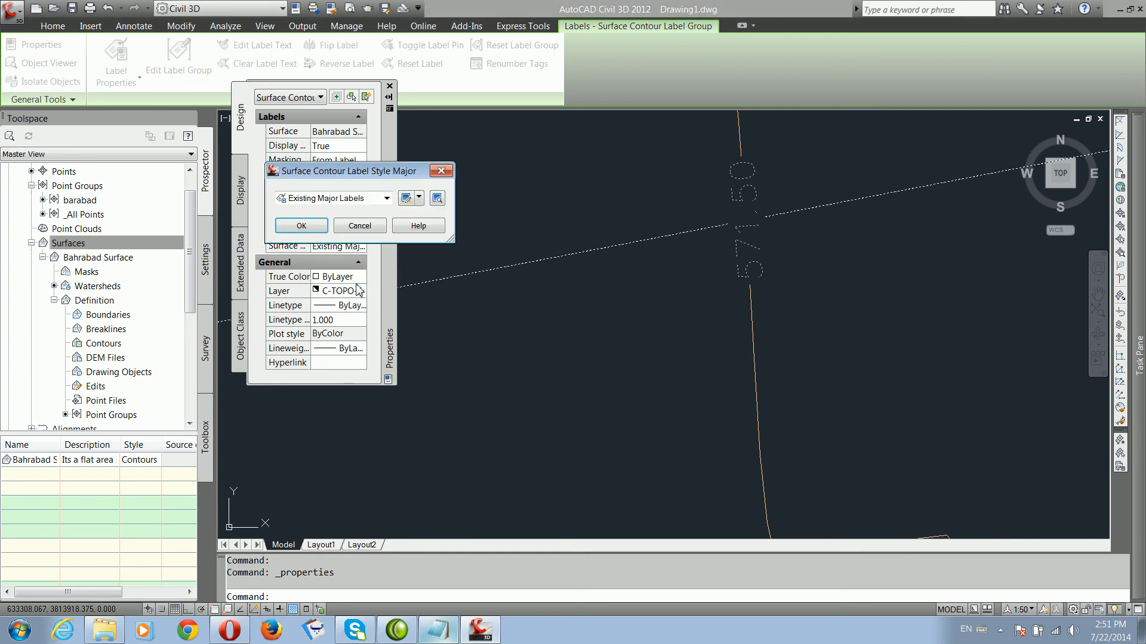
left_click(405, 199)
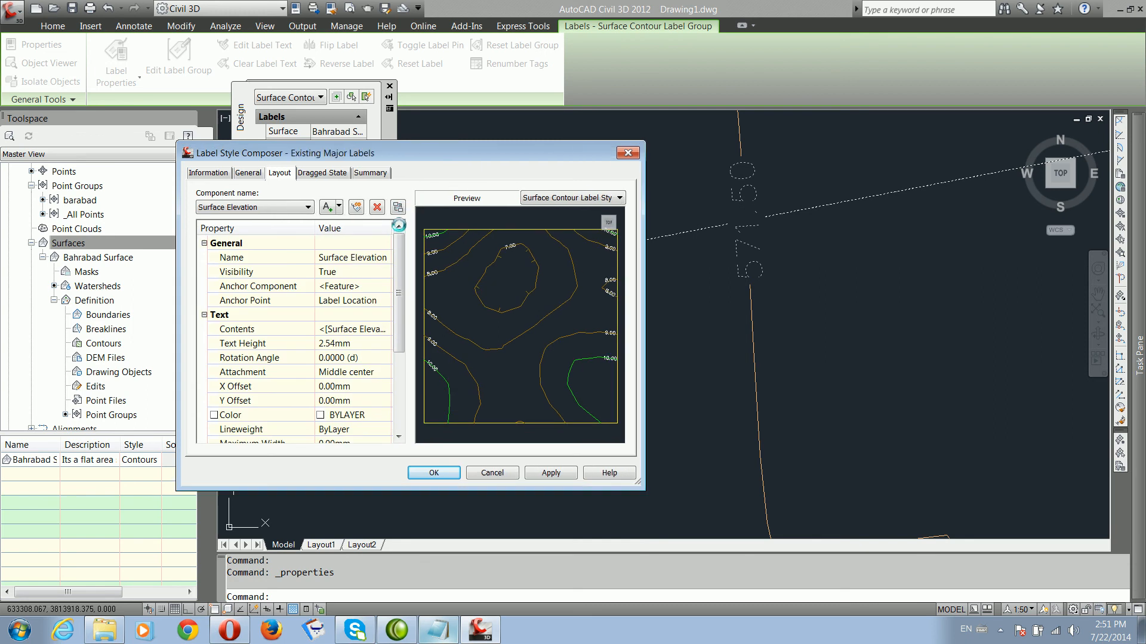
left_click(369, 334)
left_click(383, 330)
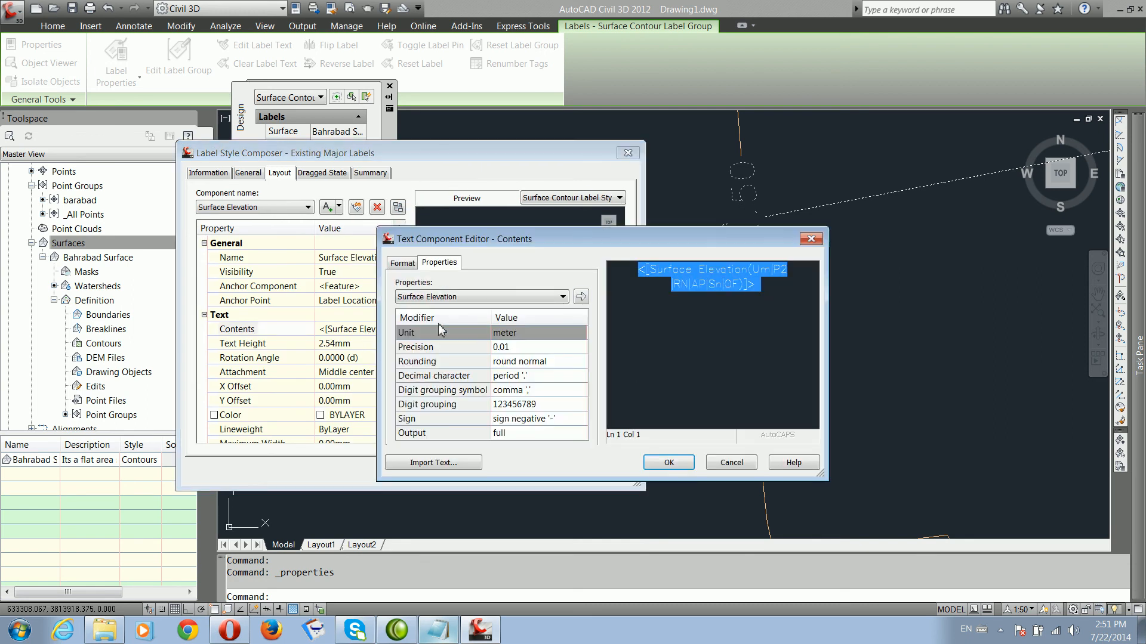
left_click(401, 265)
left_click(428, 354)
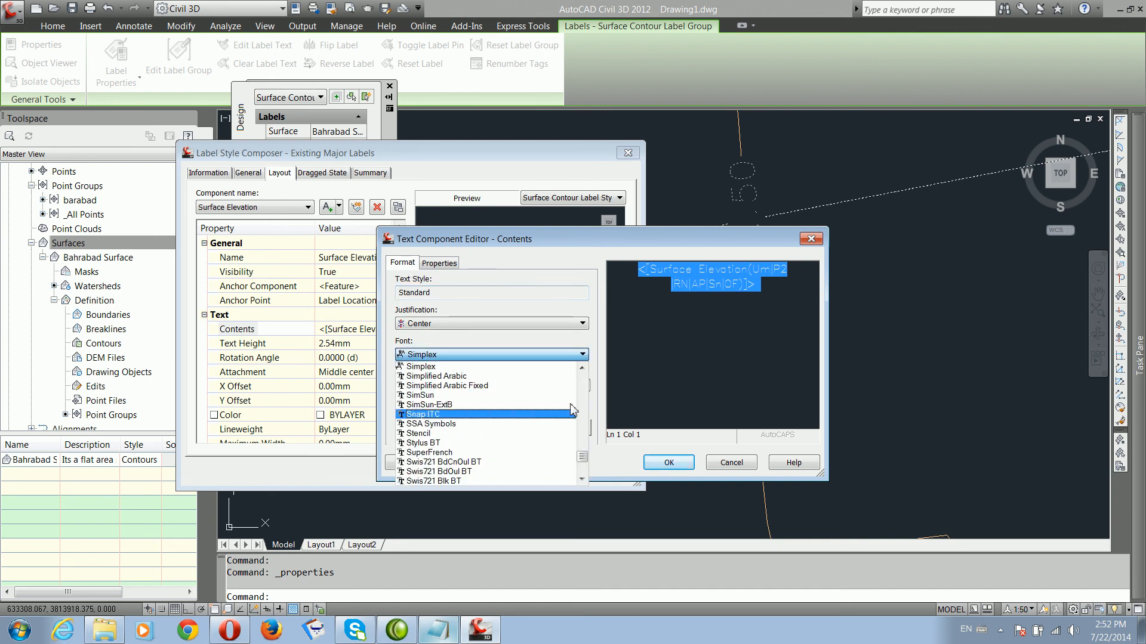
left_click_drag(582, 457, 583, 373)
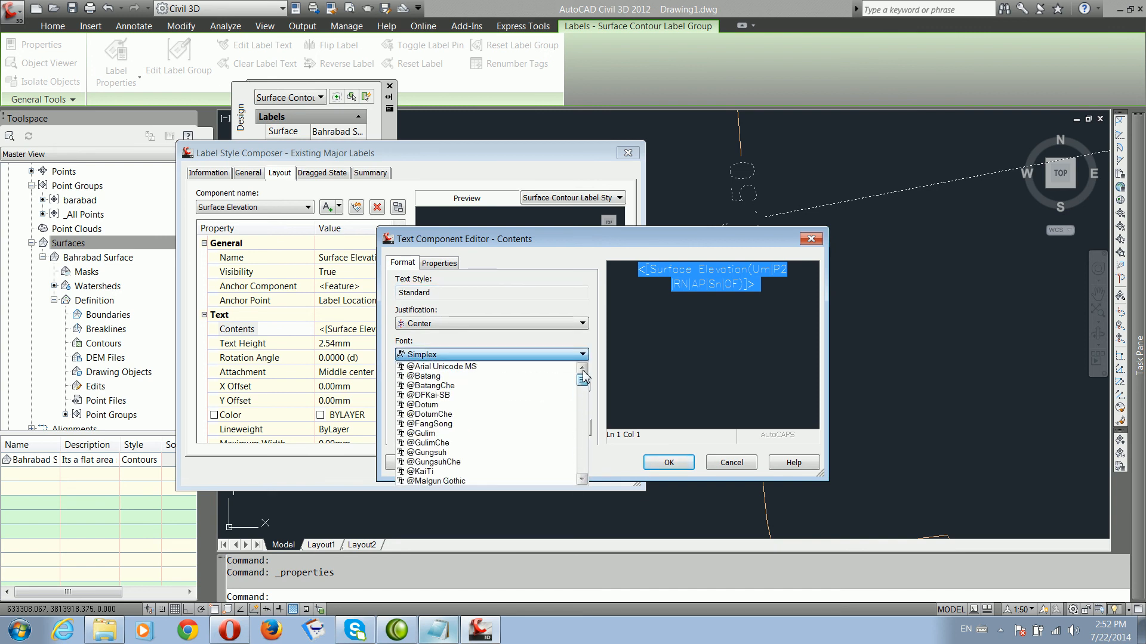
left_click(460, 471)
left_click(449, 386)
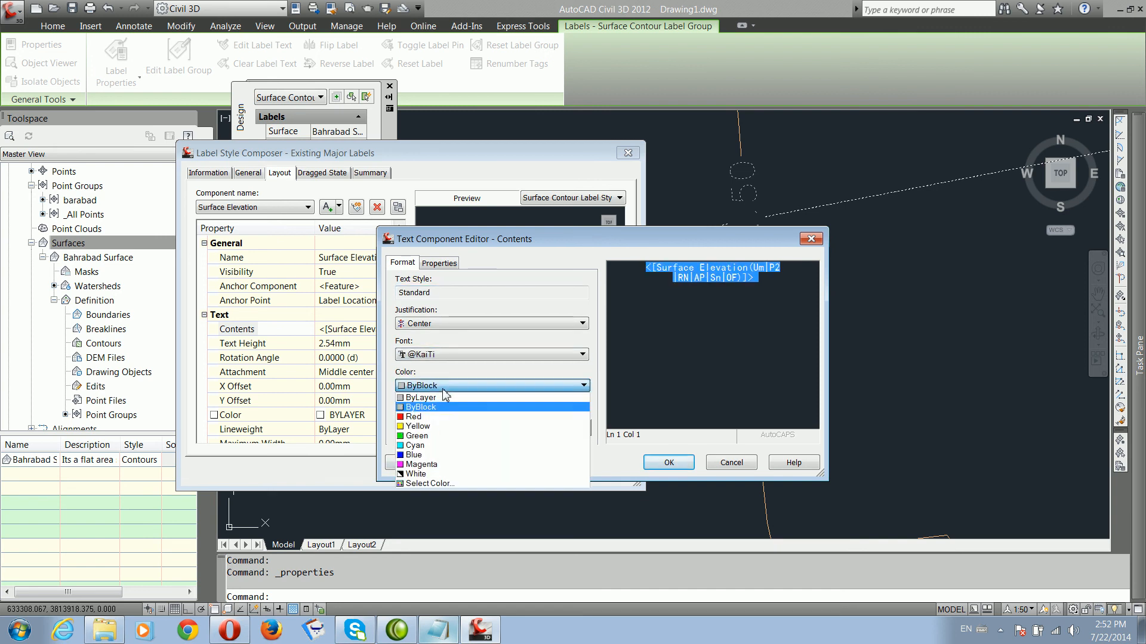
left_click(443, 437)
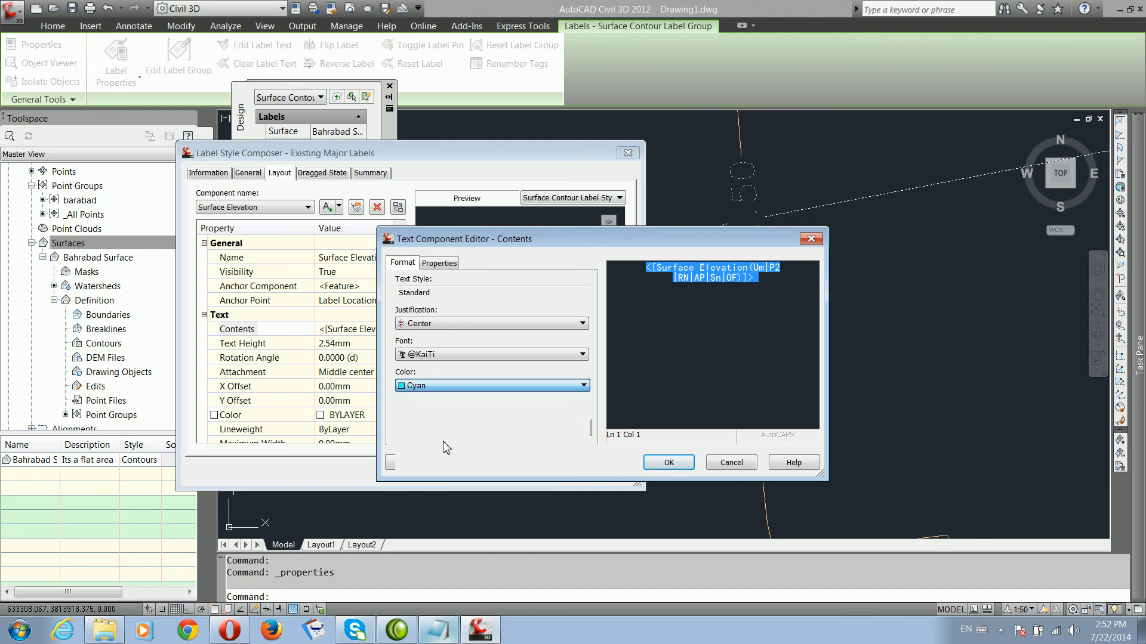
left_click(664, 462)
Step: Set the text height of the Existing Major Labels style to 50 mm and accept the style for the label line
left_click(337, 345)
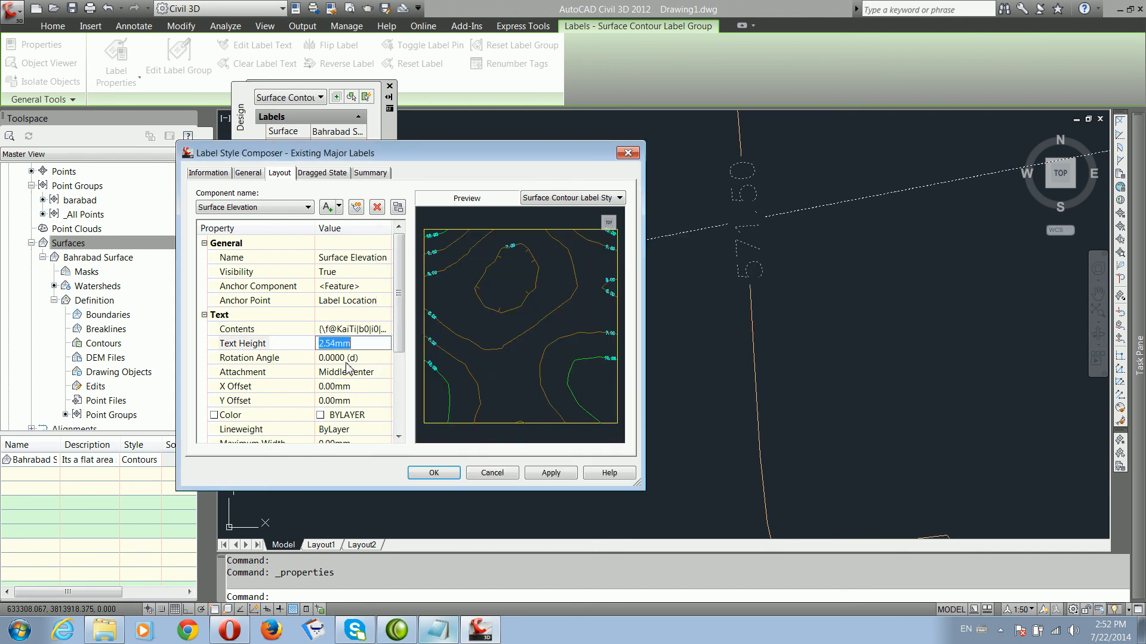
type("50")
left_click(344, 373)
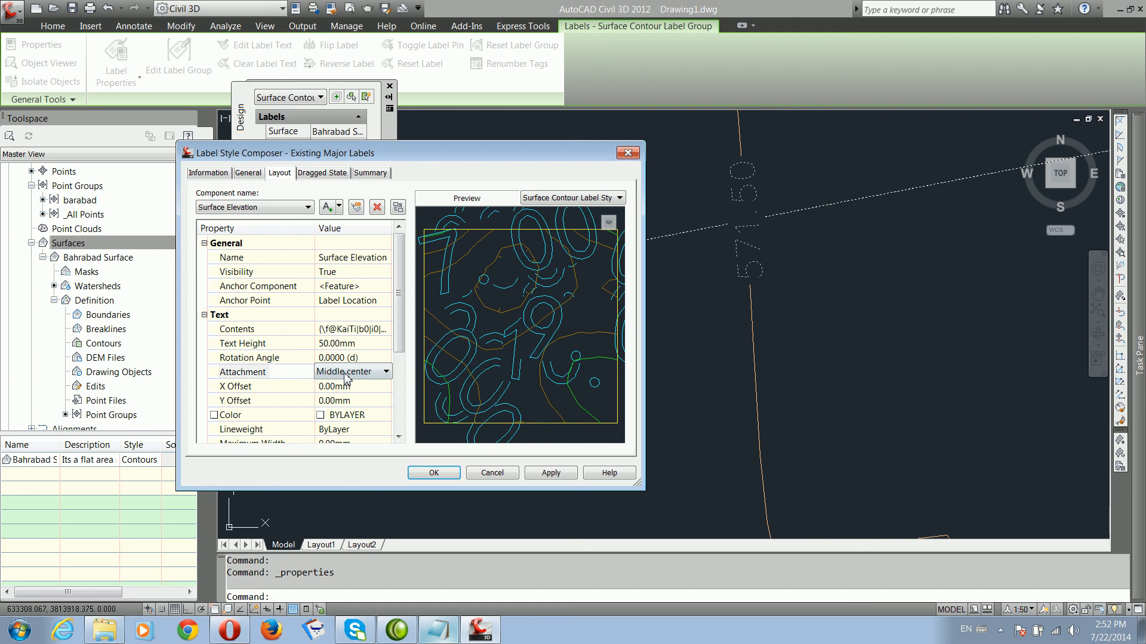
left_click(540, 474)
left_click(433, 474)
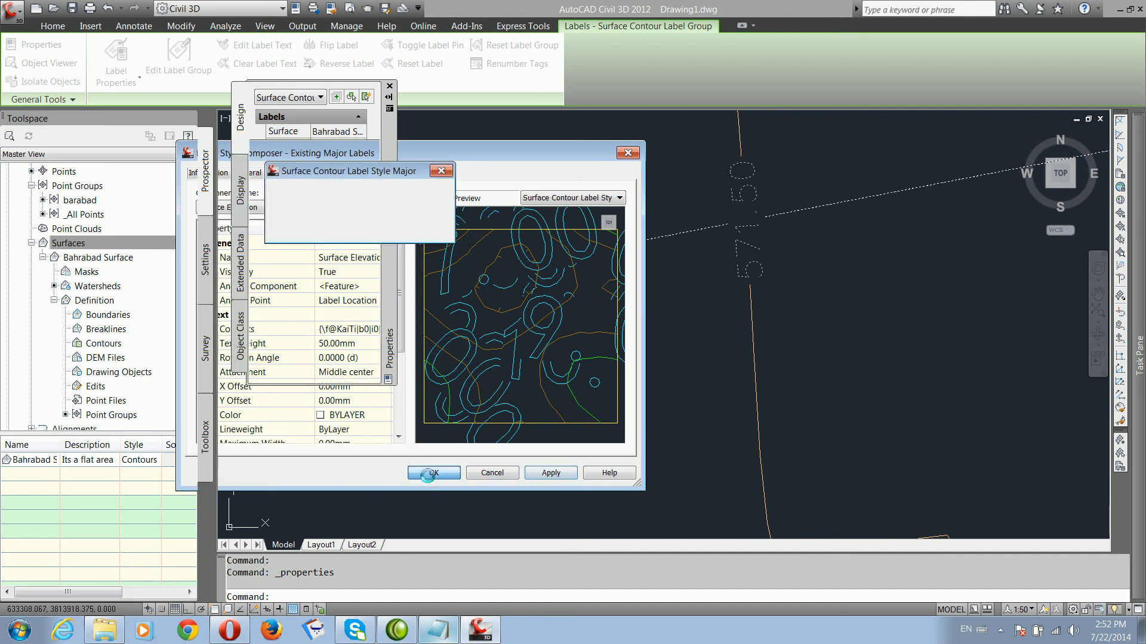
left_click(302, 226)
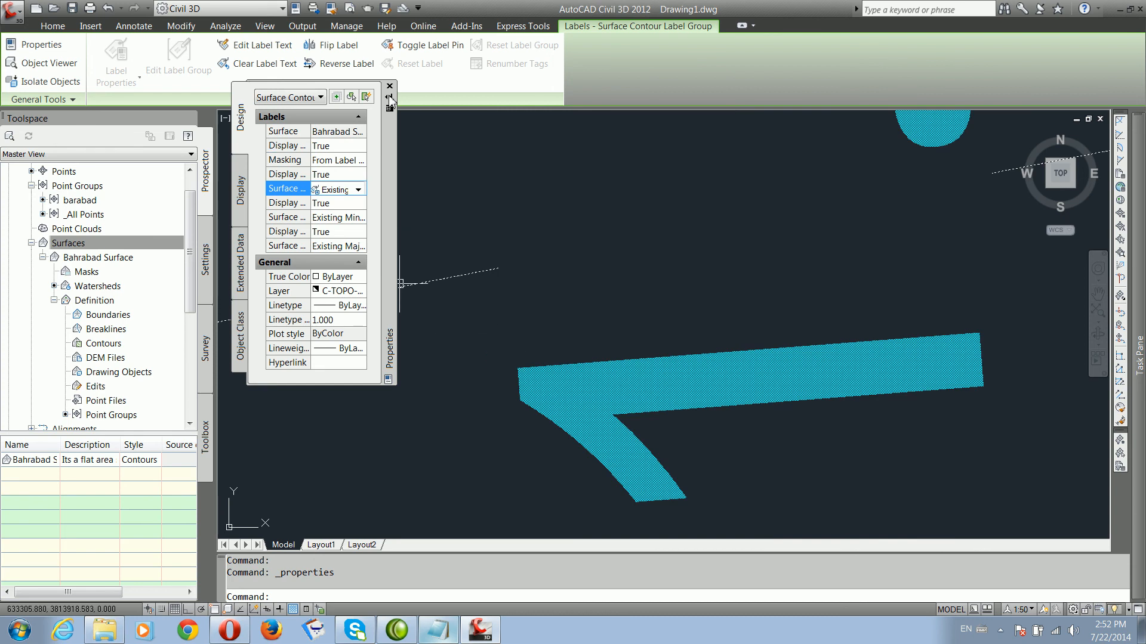
Step: Deselect the label line and examine the major contour labels where it crosses the contours in the surface's eastern part
left_click(518, 208)
left_click(494, 182)
scroll(544, 330, "down", 12)
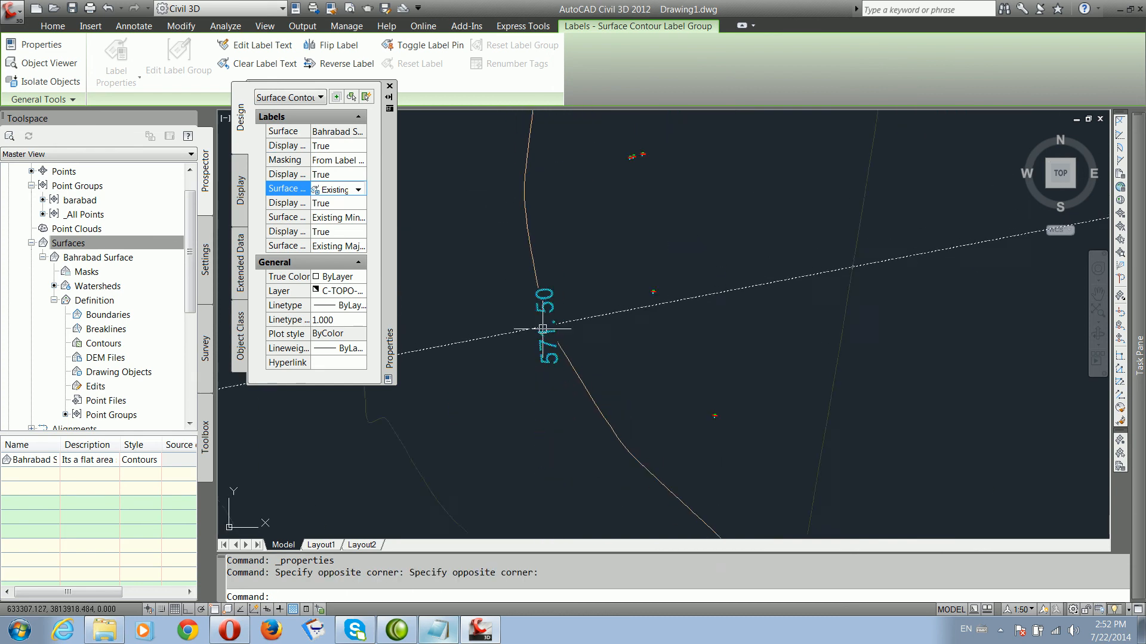
middle_click_drag(540, 374, 670, 345)
scroll(671, 345, "down", 5)
middle_click_drag(654, 403, 791, 382)
key("Escape")
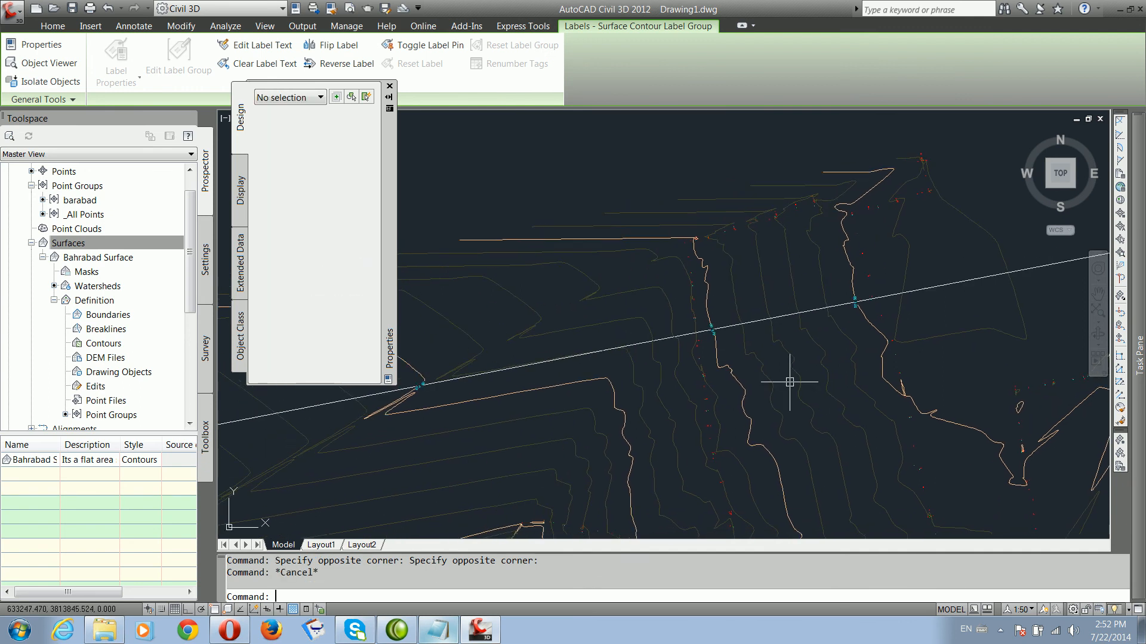
scroll(856, 303, "up", 8)
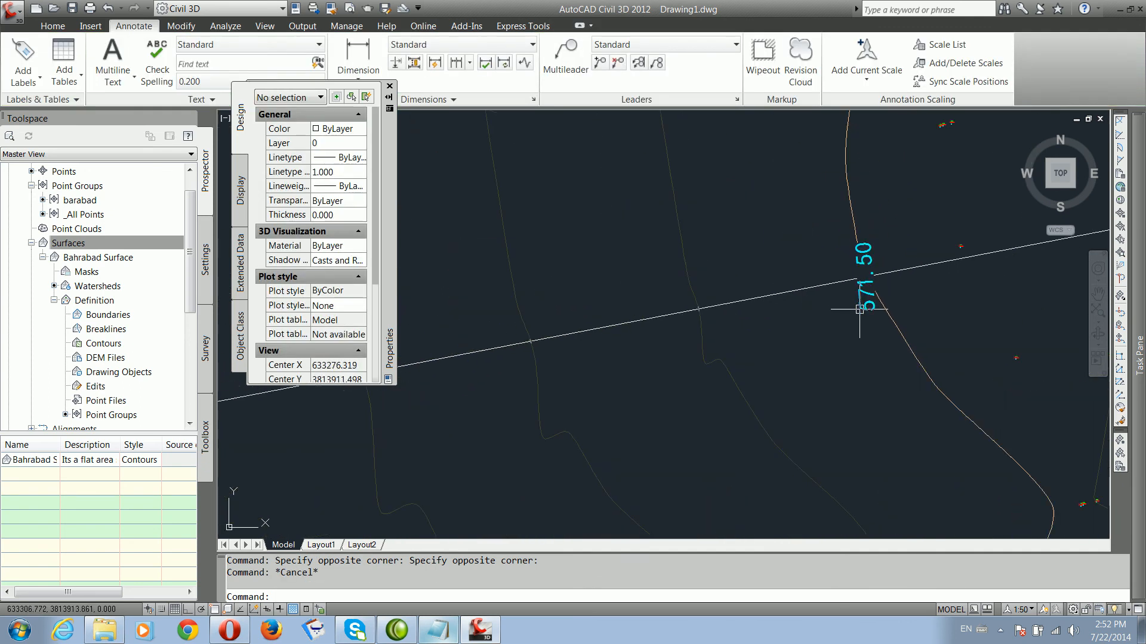
scroll(799, 289, "down", 4)
middle_click_drag(622, 339, 826, 307)
scroll(675, 310, "up", 5)
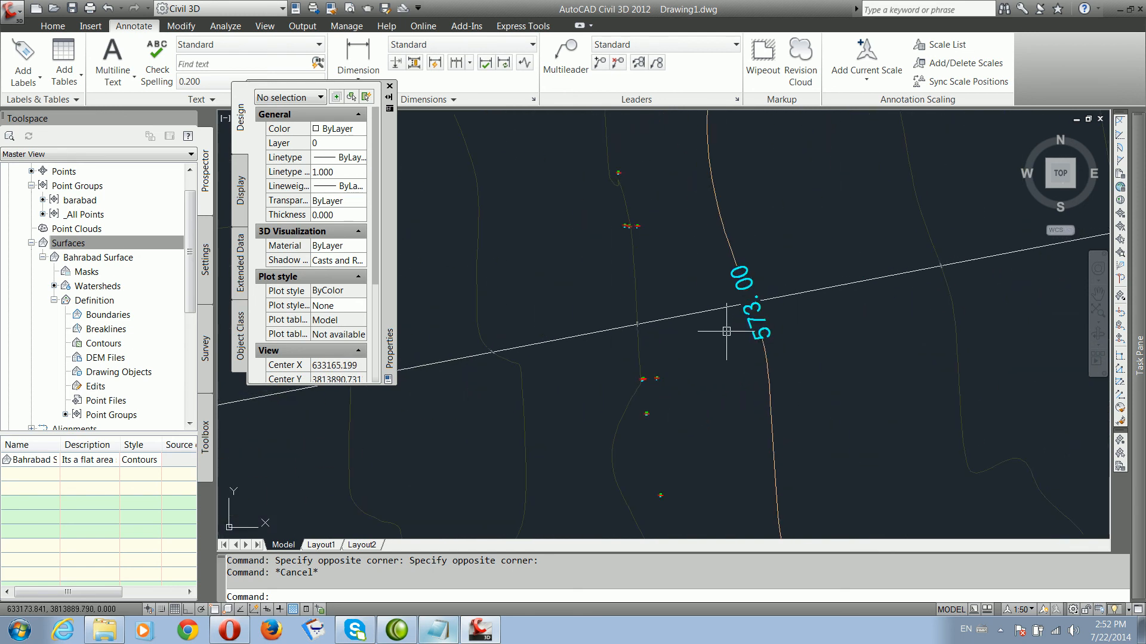
scroll(708, 313, "down", 1)
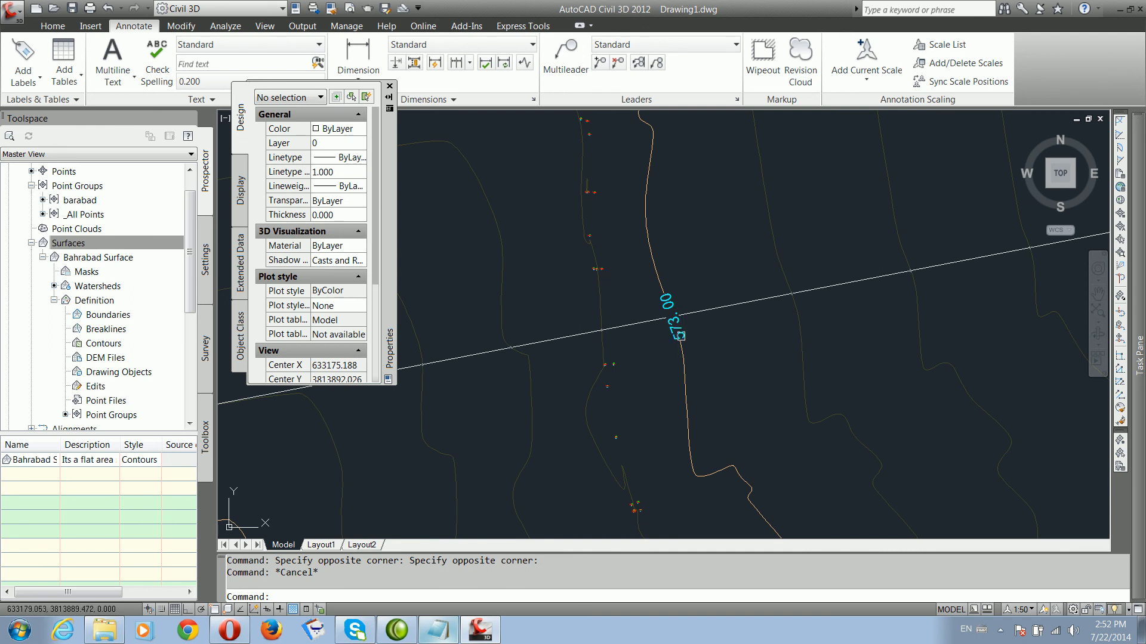
scroll(676, 340, "up", 1)
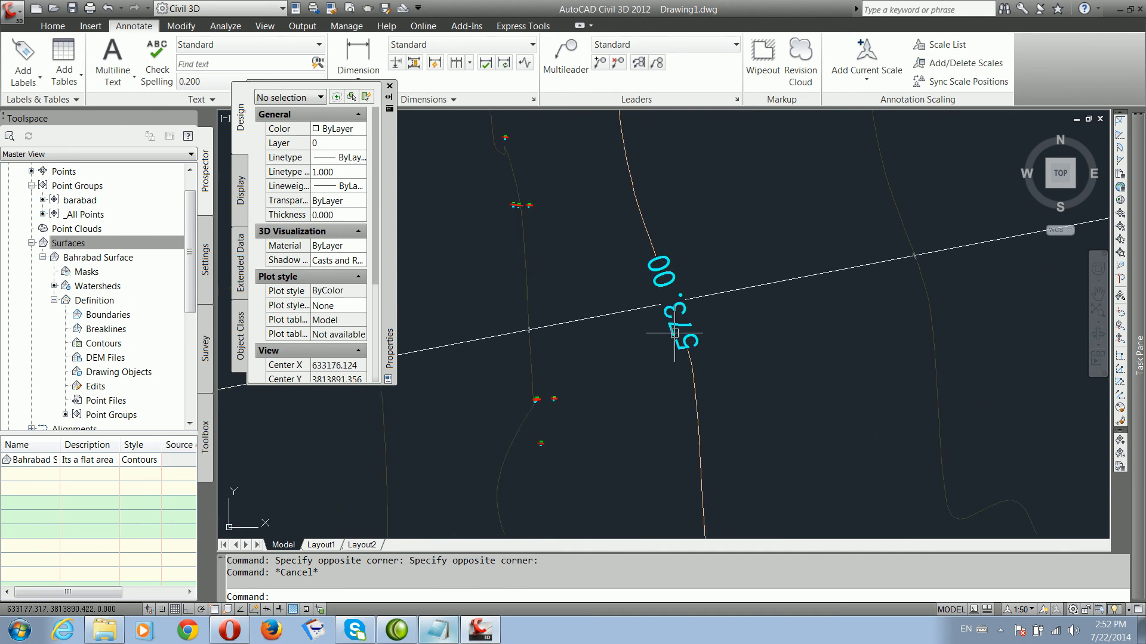
scroll(749, 296, "up", 1)
scroll(731, 301, "down", 2)
scroll(716, 334, "up", 4)
scroll(593, 332, "down", 5)
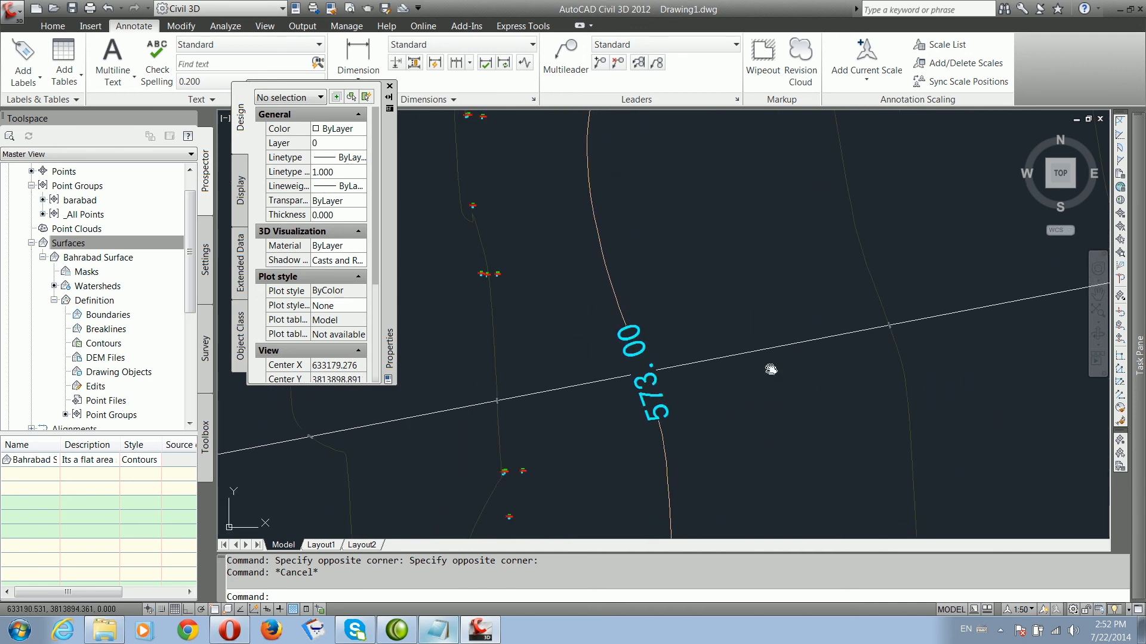
Step: Compare the minor contour labels with the major ones along the label line, from the eastern contours to the western part
scroll(725, 351, "up", 3)
scroll(695, 361, "down", 4)
mouse_move(889, 355)
middle_mouse_down()
mouse_move(594, 397)
mouse_move(647, 412)
middle_mouse_up()
scroll(647, 413, "down", 2)
scroll(847, 380, "up", 5)
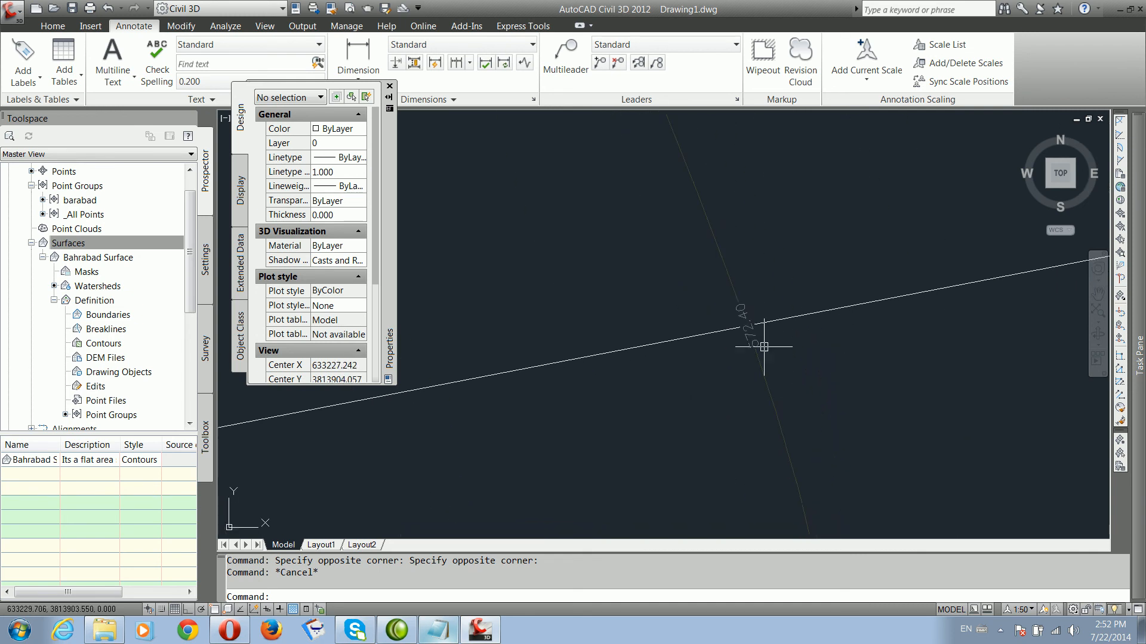
scroll(707, 347, "down", 4)
scroll(704, 360, "down", 3)
mouse_move(853, 367)
middle_mouse_down()
mouse_move(826, 386)
mouse_move(567, 426)
middle_mouse_up()
scroll(821, 365, "up", 5)
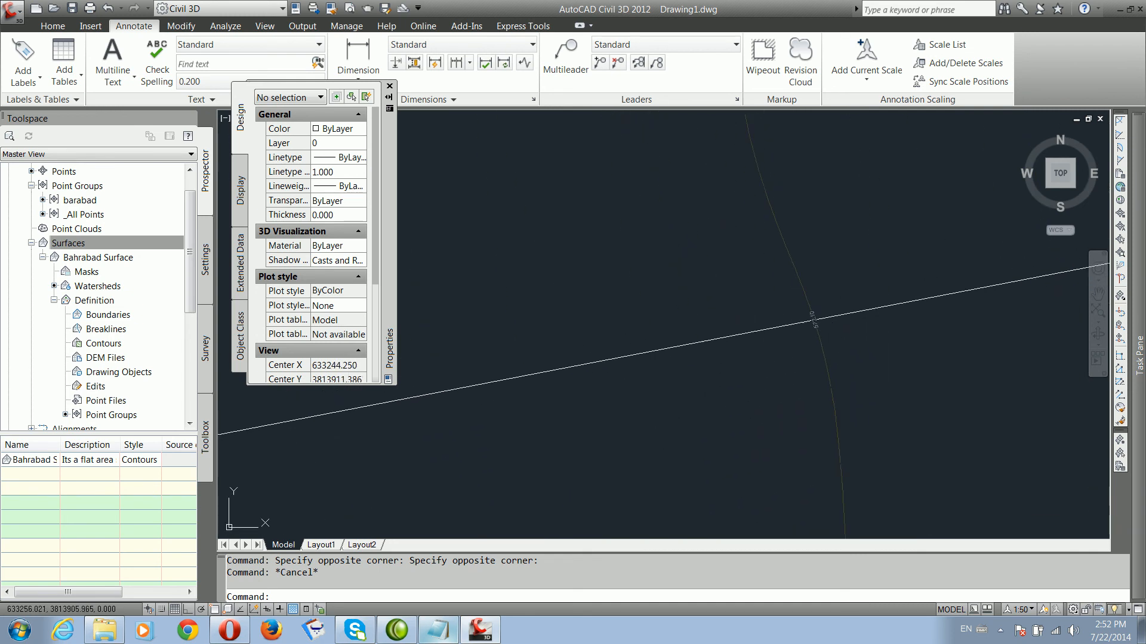
scroll(710, 363, "down", 4)
scroll(711, 362, "up", 4)
scroll(865, 323, "down", 4)
scroll(838, 322, "up", 3)
scroll(798, 338, "down", 6)
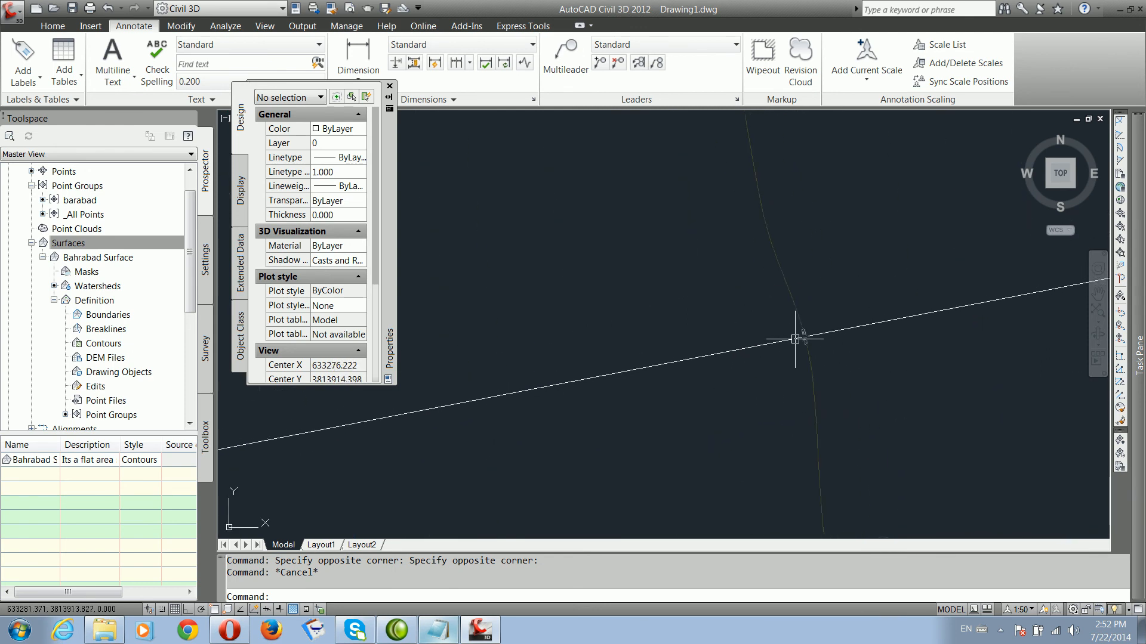
middle_click_drag(908, 345, 786, 369)
scroll(786, 369, "up", 2)
scroll(785, 369, "down", 10)
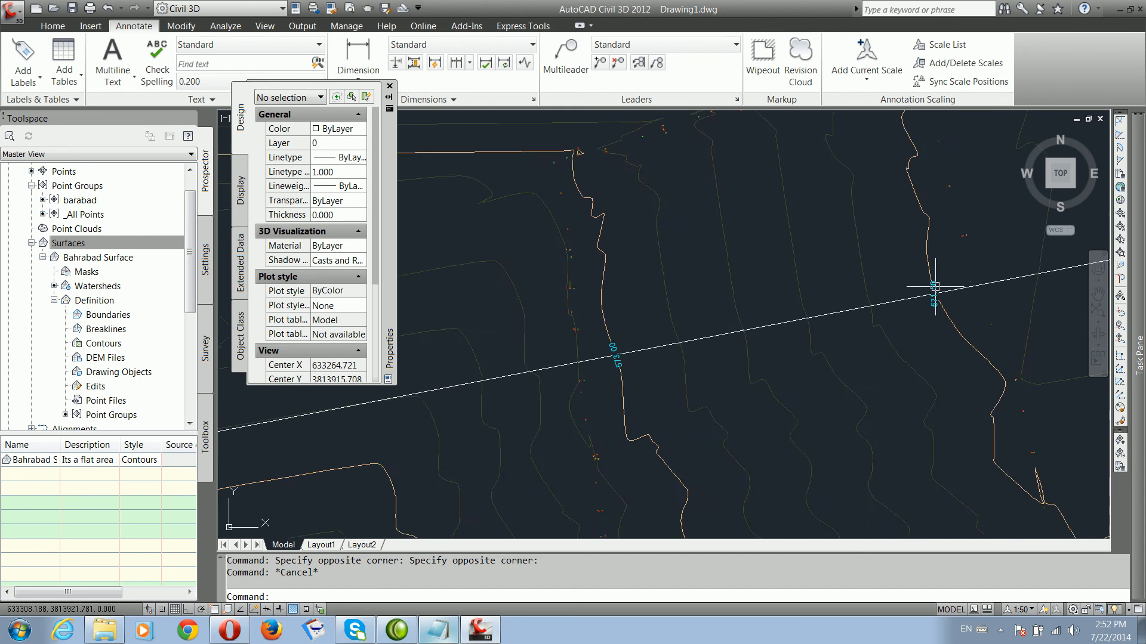
mouse_move(746, 321)
middle_mouse_down()
mouse_move(864, 294)
mouse_move(803, 303)
middle_mouse_up()
scroll(695, 302, "up", 6)
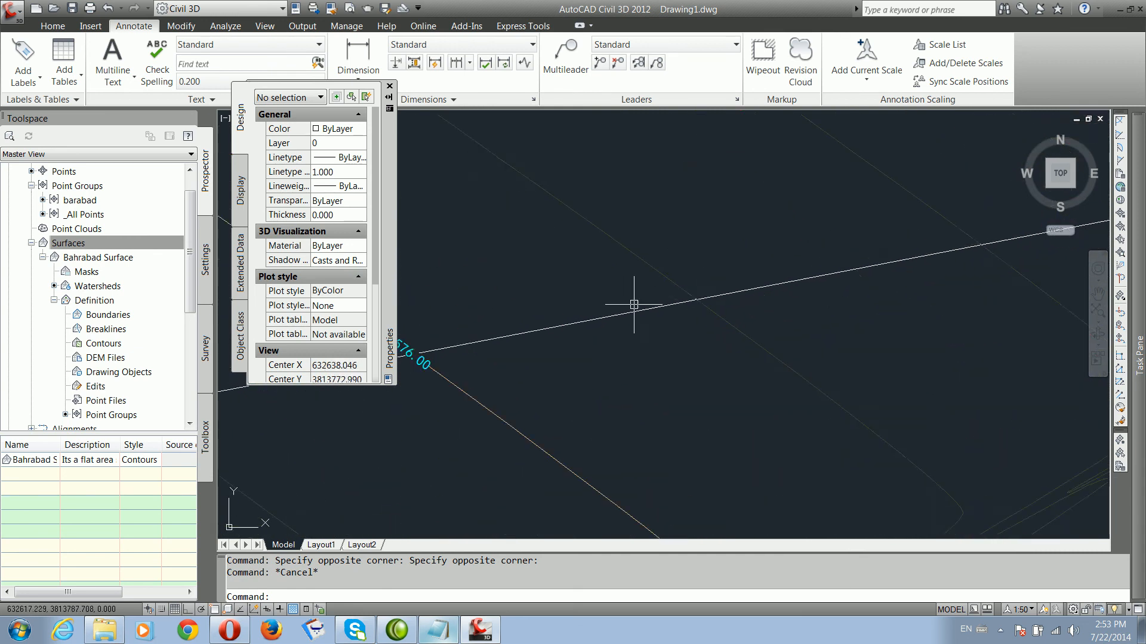
scroll(676, 303, "down", 2)
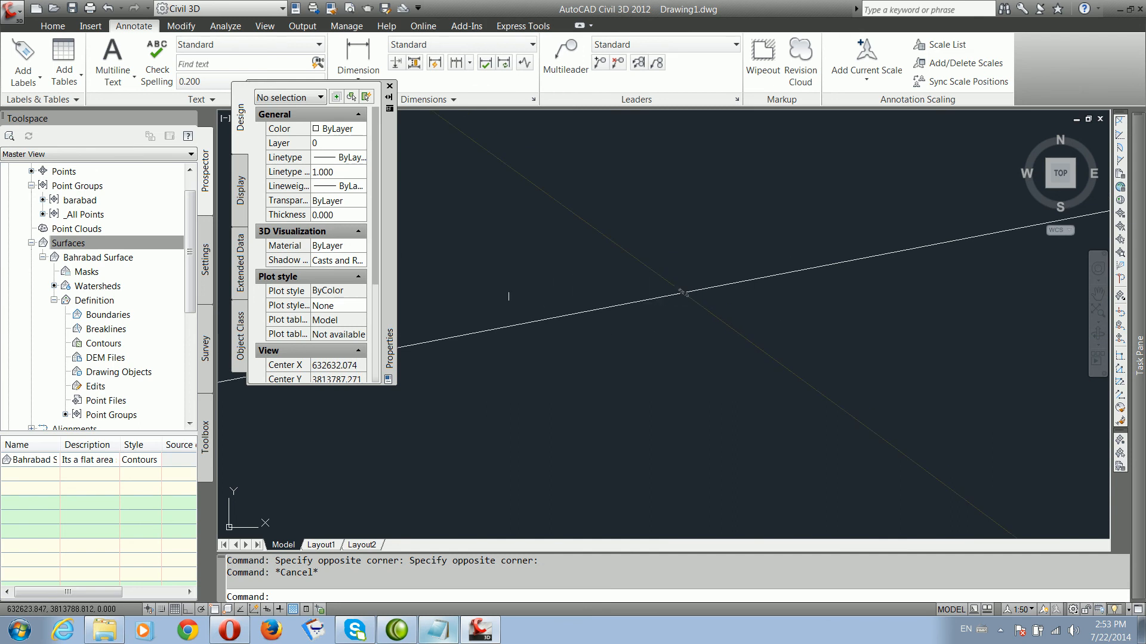
Step: Set the text height of the label line's Existing Minor Labels style to 20 mm, accept it and clear the selection
left_click(581, 315)
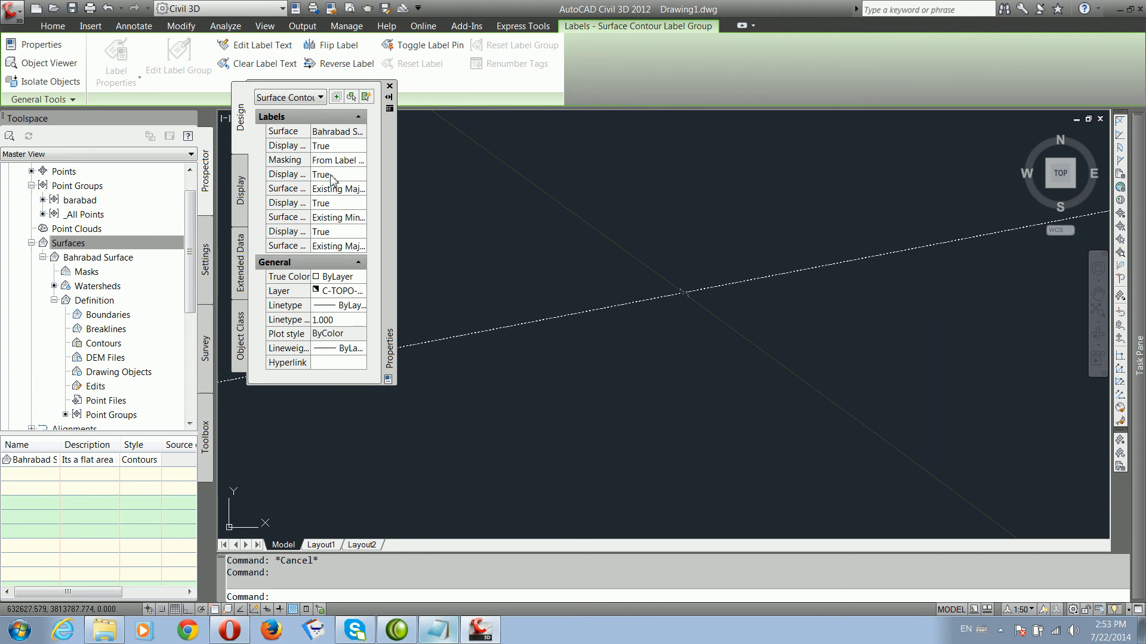
left_click(337, 216)
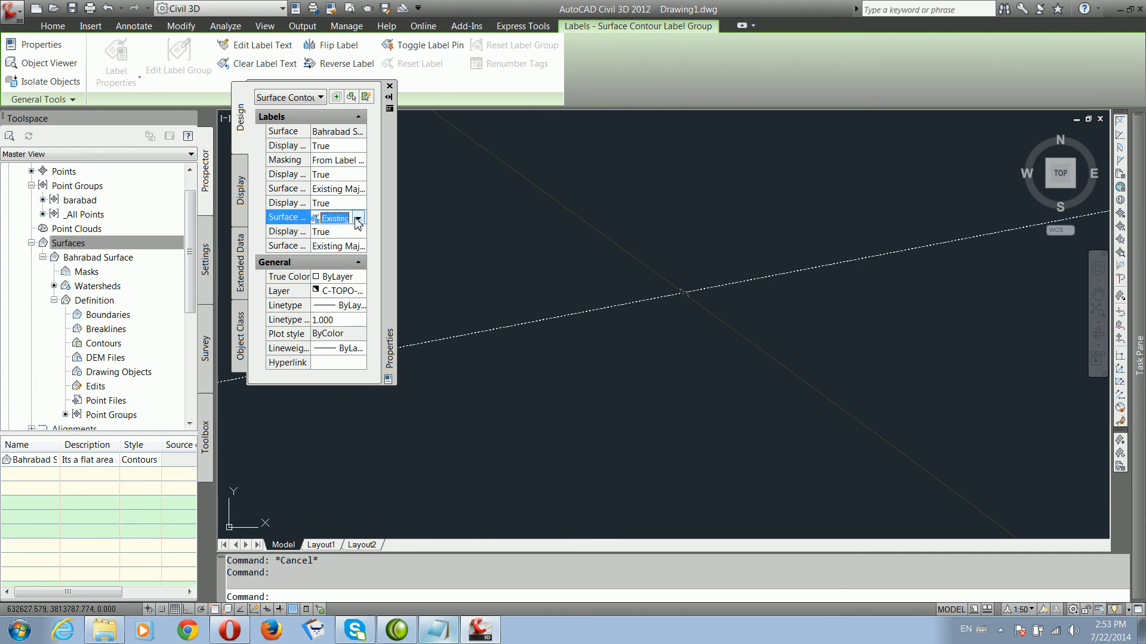
left_click(358, 219)
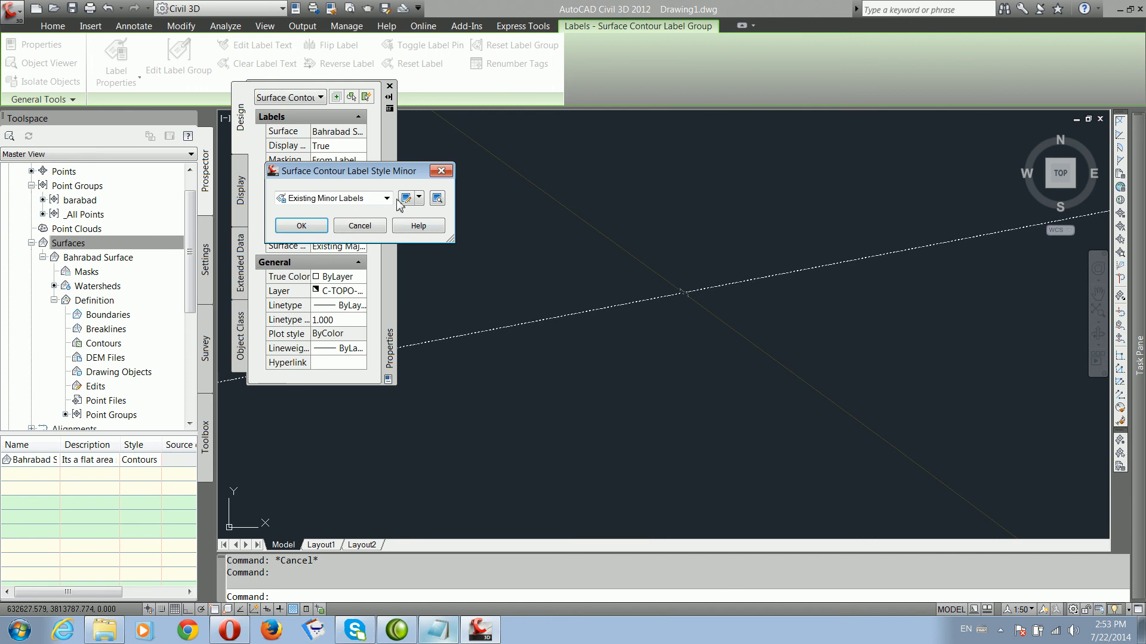
left_click(406, 198)
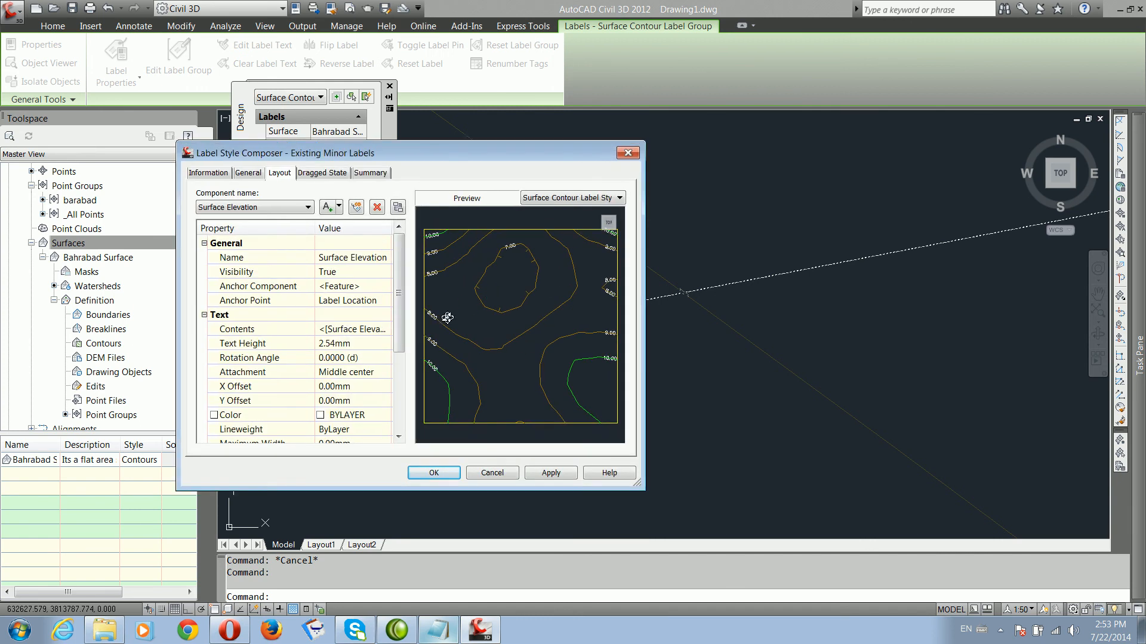
left_click(352, 343)
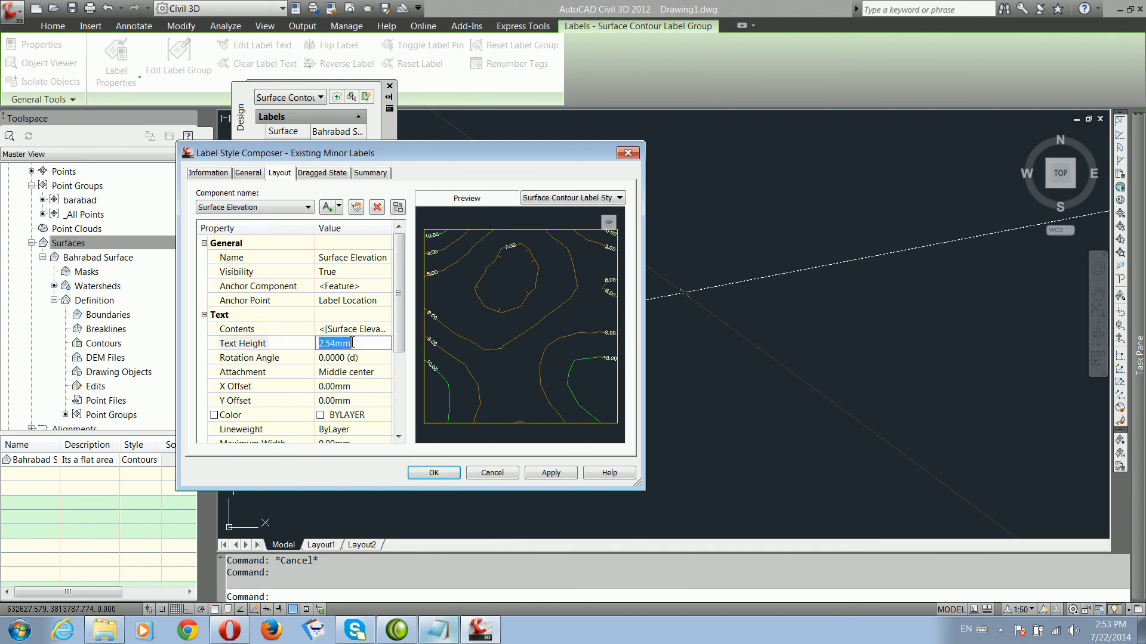
type("20")
key("Return")
left_click(433, 473)
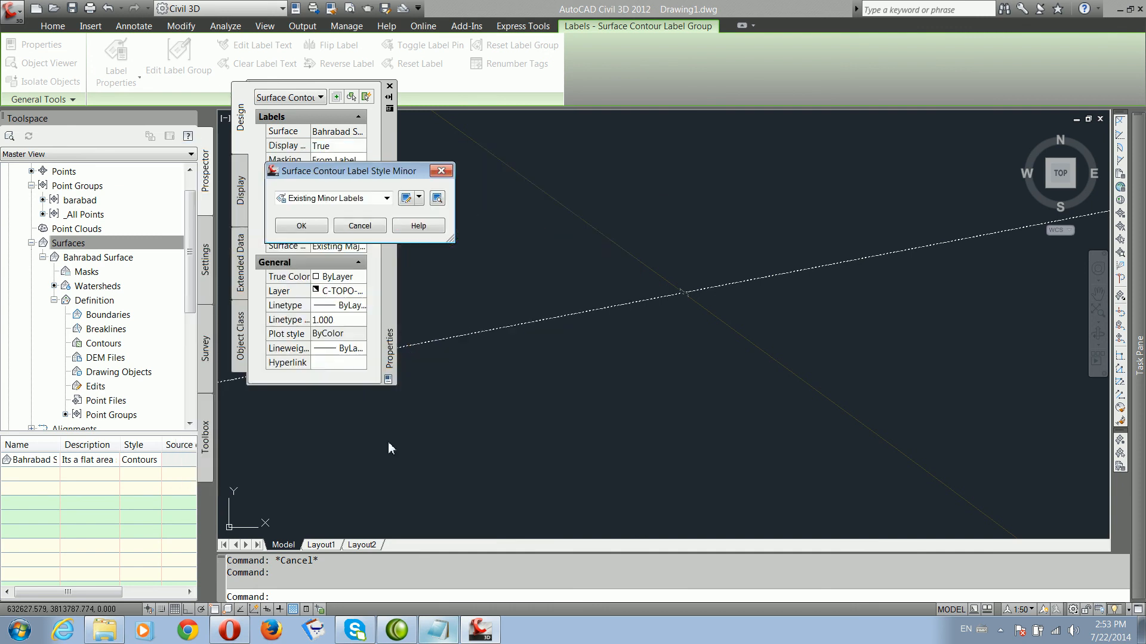
left_click(303, 227)
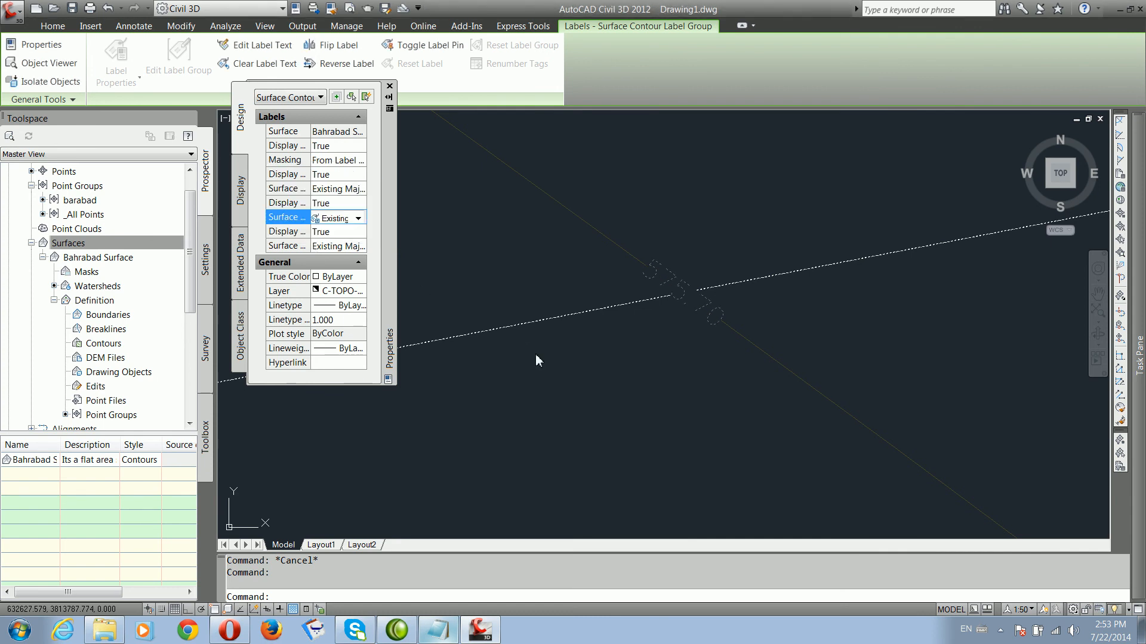
key("Escape")
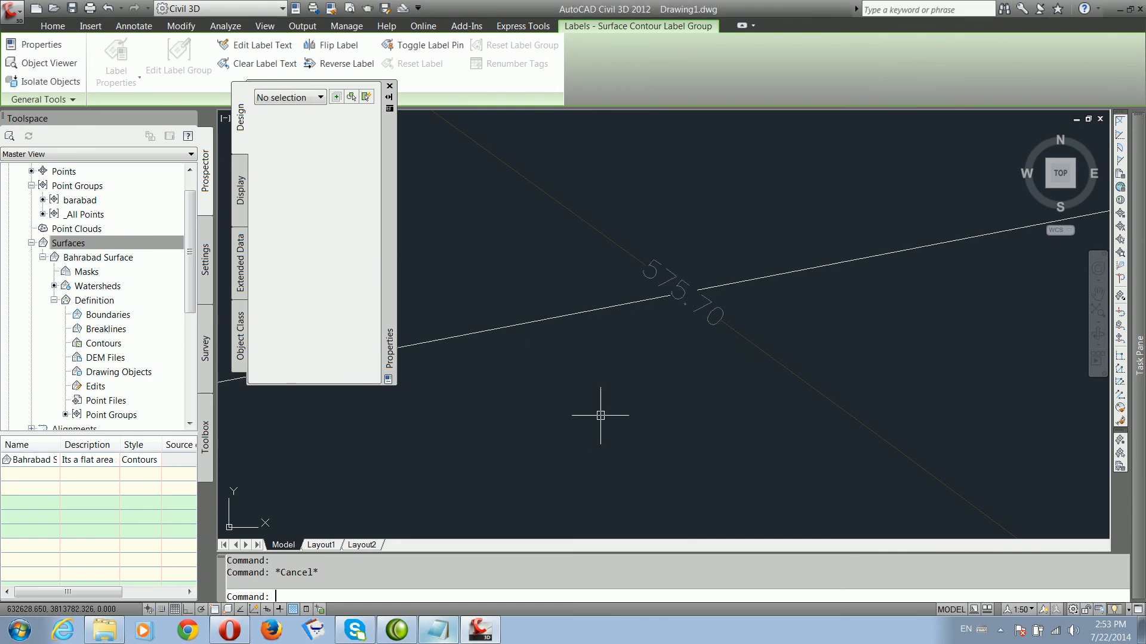
Step: Examine the major and minor elevation labels along the label line, from the surface's eastern contours to its western part
scroll(601, 409, "down", 3)
scroll(634, 389, "down", 3)
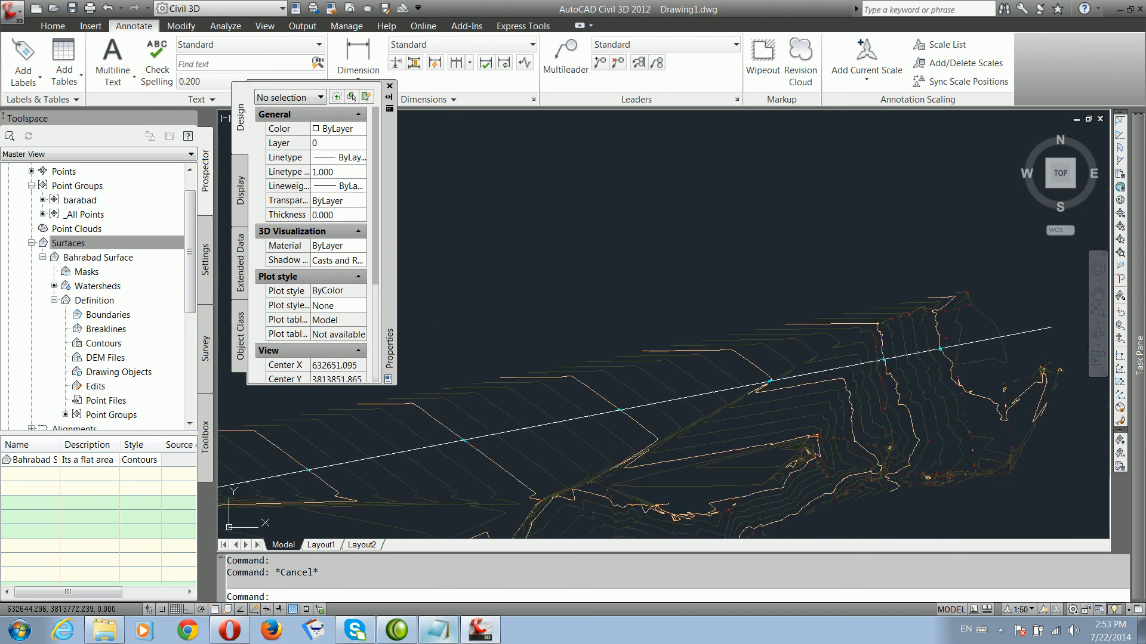
scroll(992, 317, "up", 9)
scroll(939, 305, "down", 4)
scroll(770, 349, "up", 5)
scroll(875, 325, "down", 4)
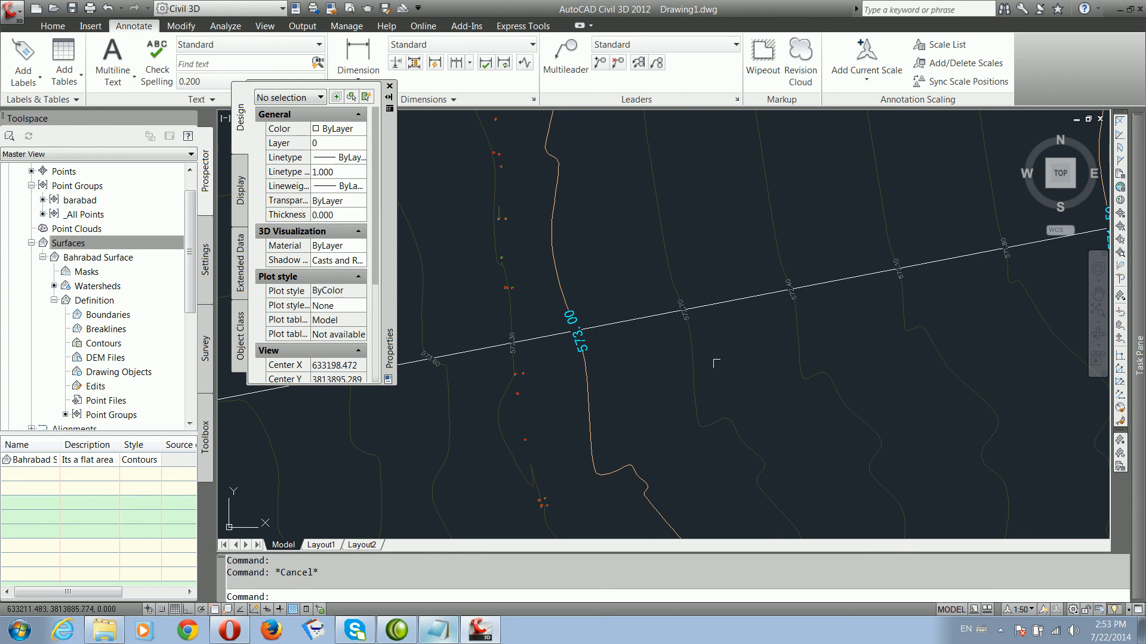
scroll(722, 385, "down", 3)
scroll(690, 375, "up", 4)
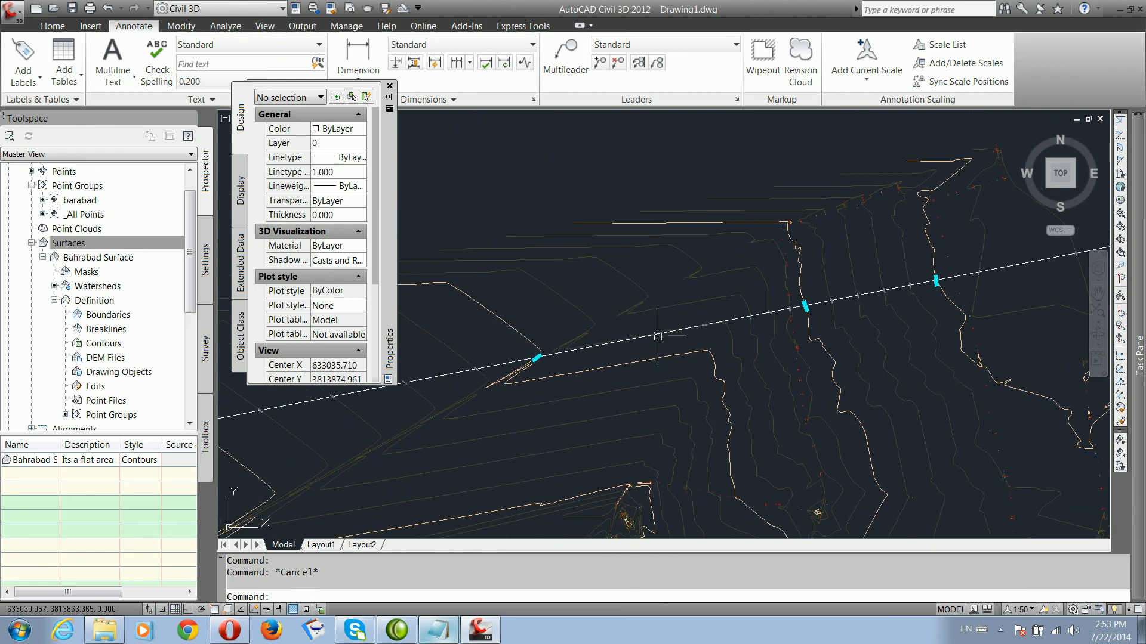
scroll(661, 317, "down", 5)
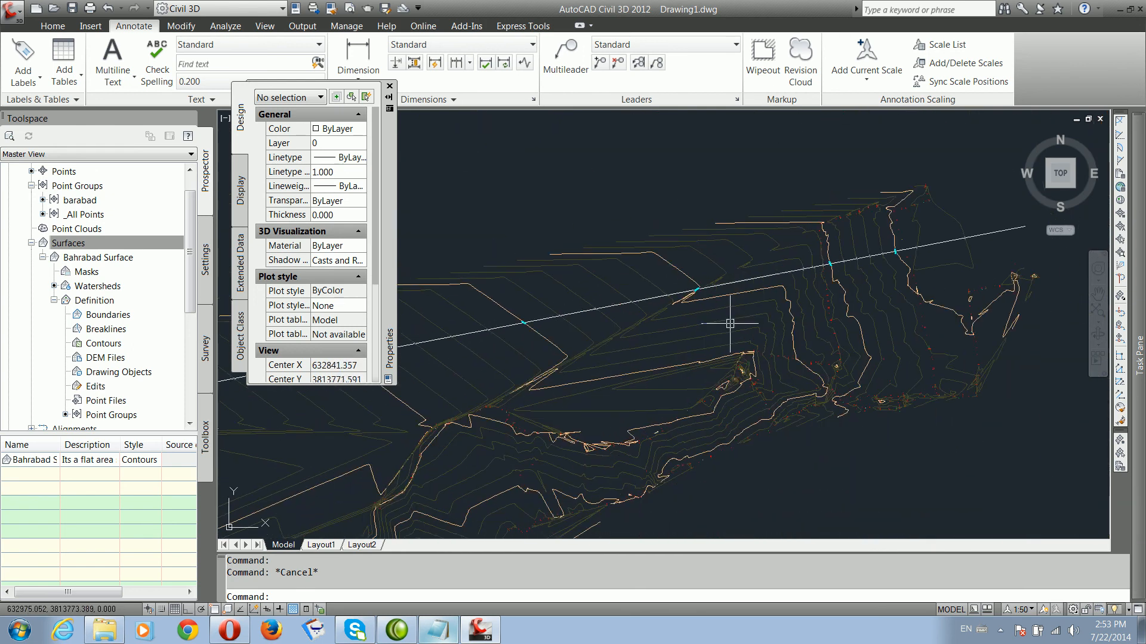
middle_click_drag(684, 325, 696, 322)
scroll(580, 327, "down", 2)
middle_click_drag(543, 344, 615, 307)
scroll(621, 279, "up", 3)
scroll(621, 280, "up", 5)
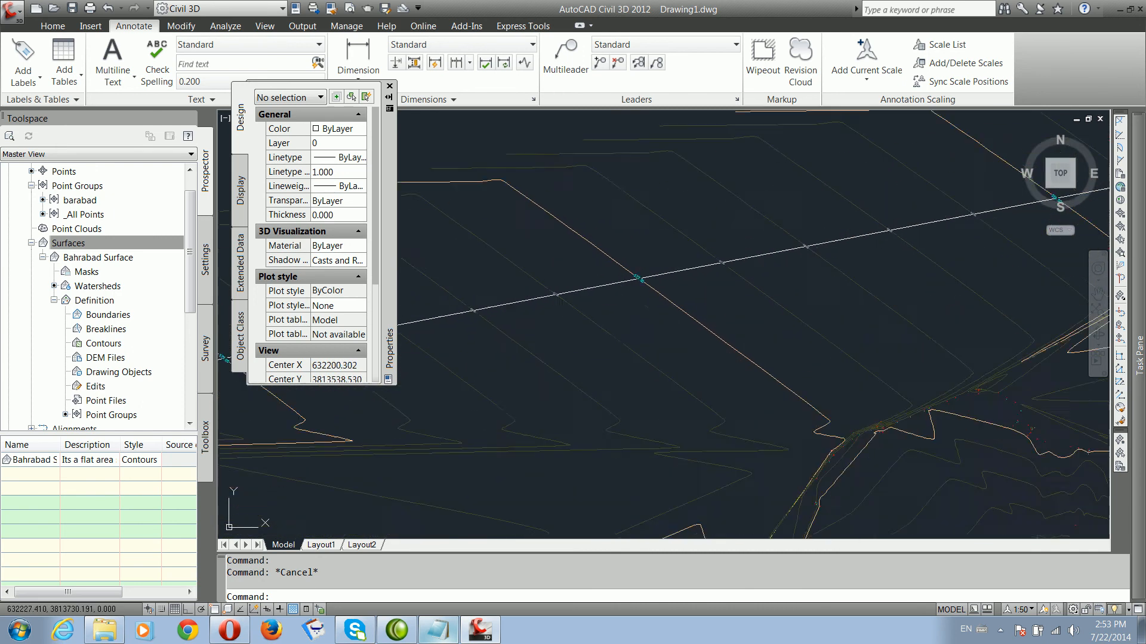
Step: Set the text height of the label line's Existing Major Labels style to 200 mm, accept it and clear the selection
scroll(614, 304, "down", 4)
left_click(551, 318)
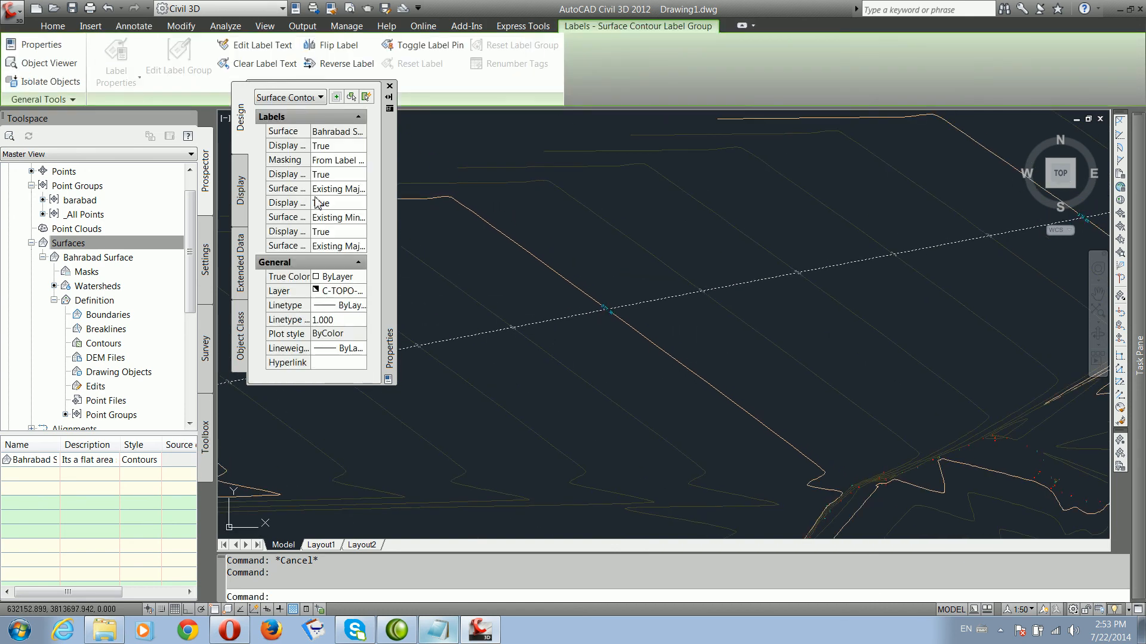
left_click(328, 191)
left_click(358, 191)
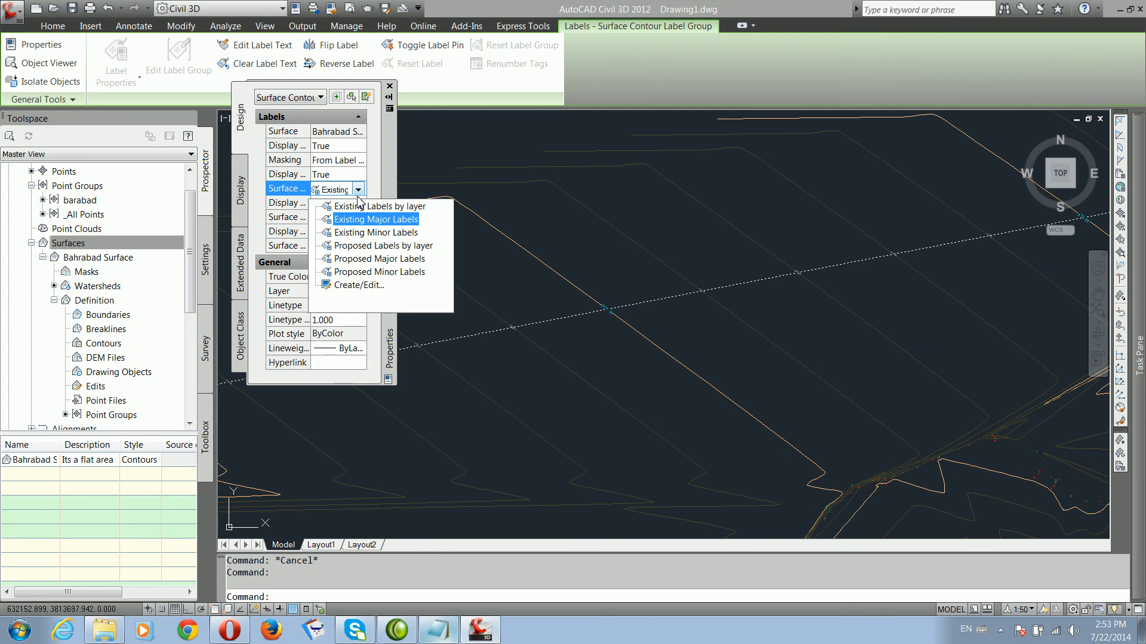
left_click(358, 284)
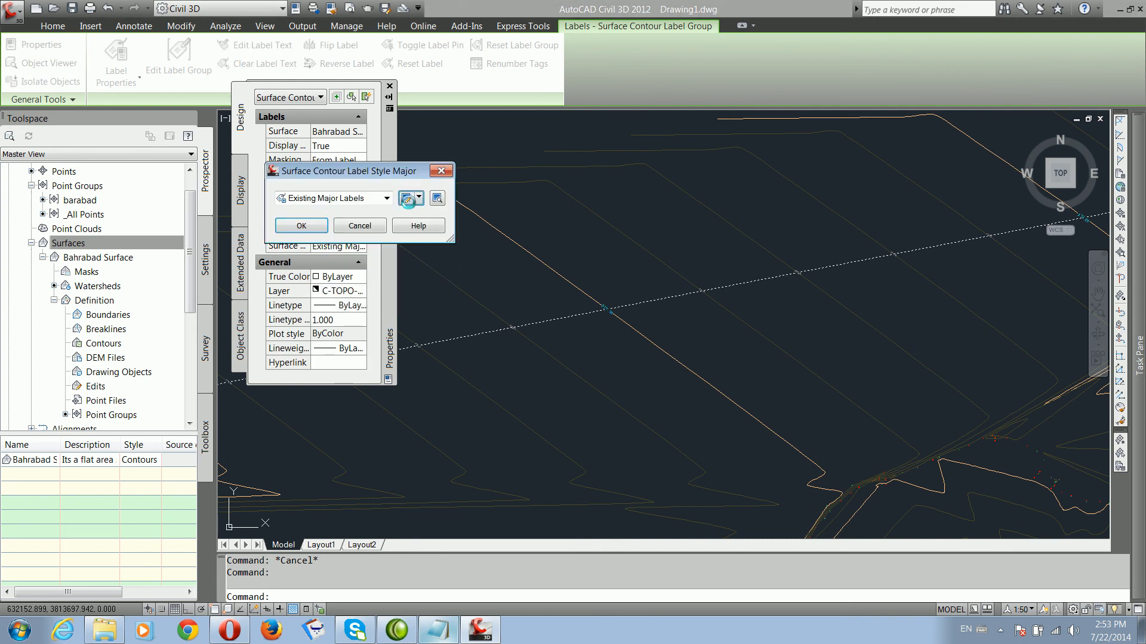
left_click(406, 199)
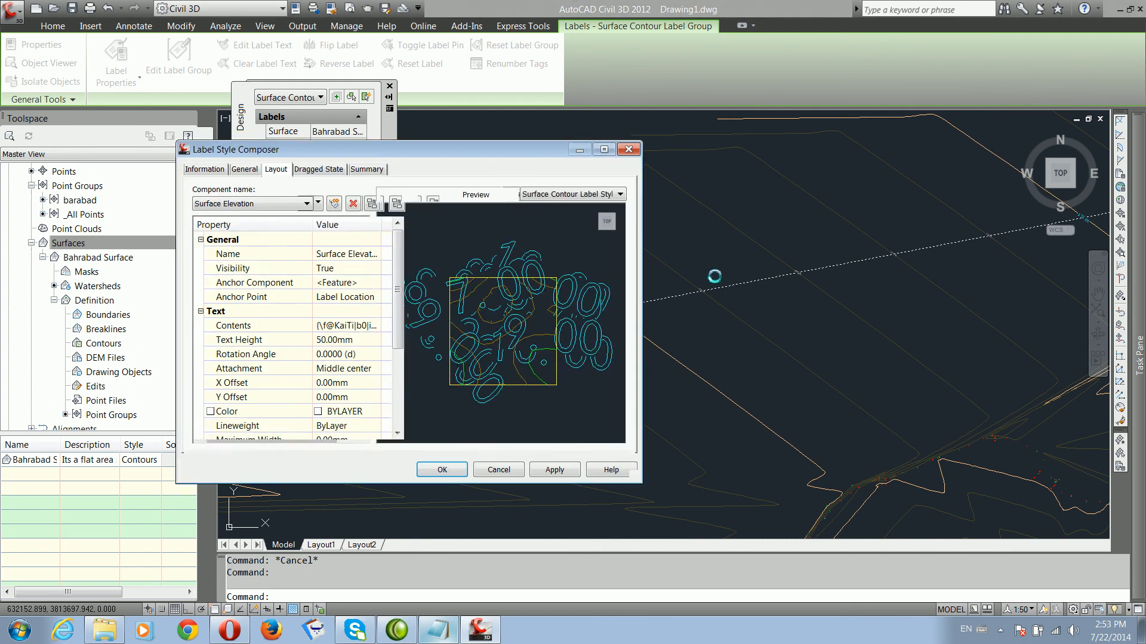
left_click(356, 343)
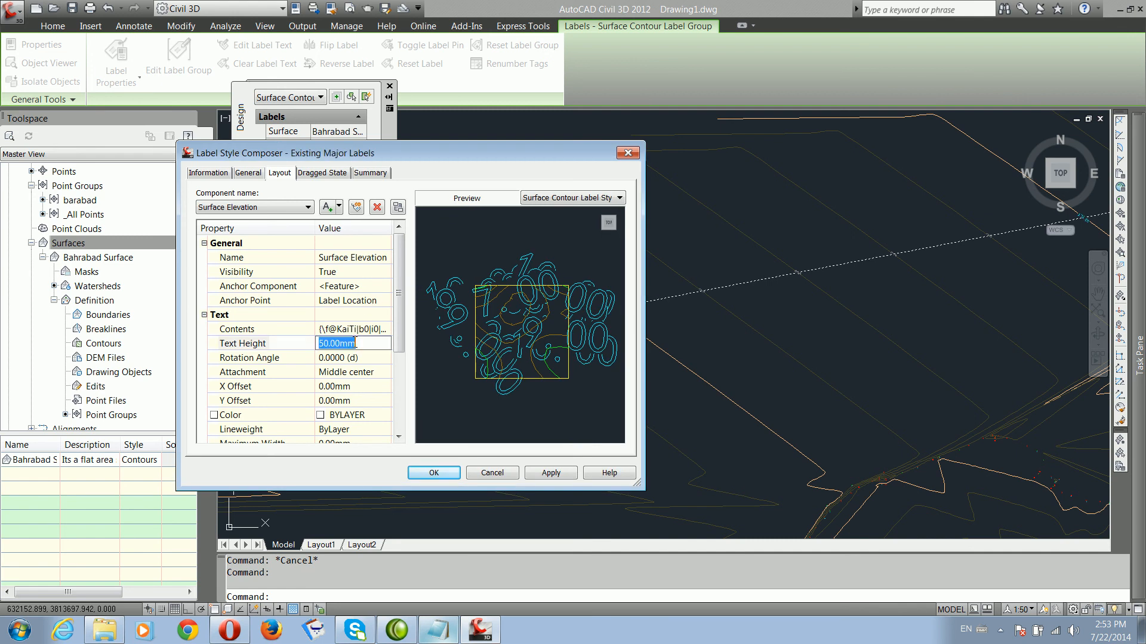
type("2")
key("Tab")
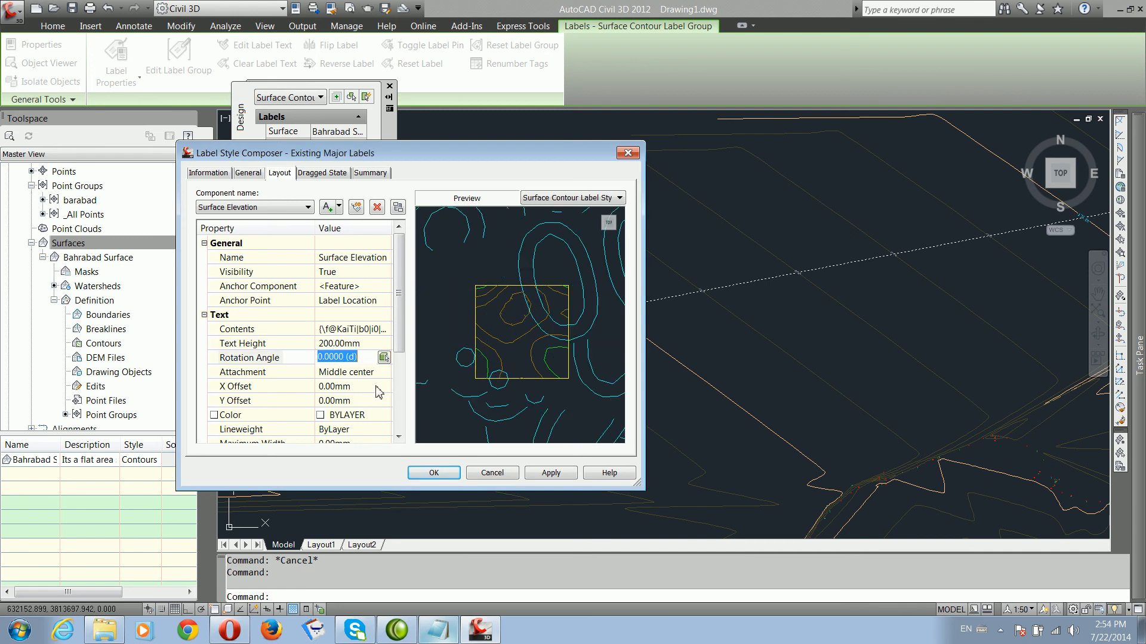
left_click(550, 473)
left_click(443, 473)
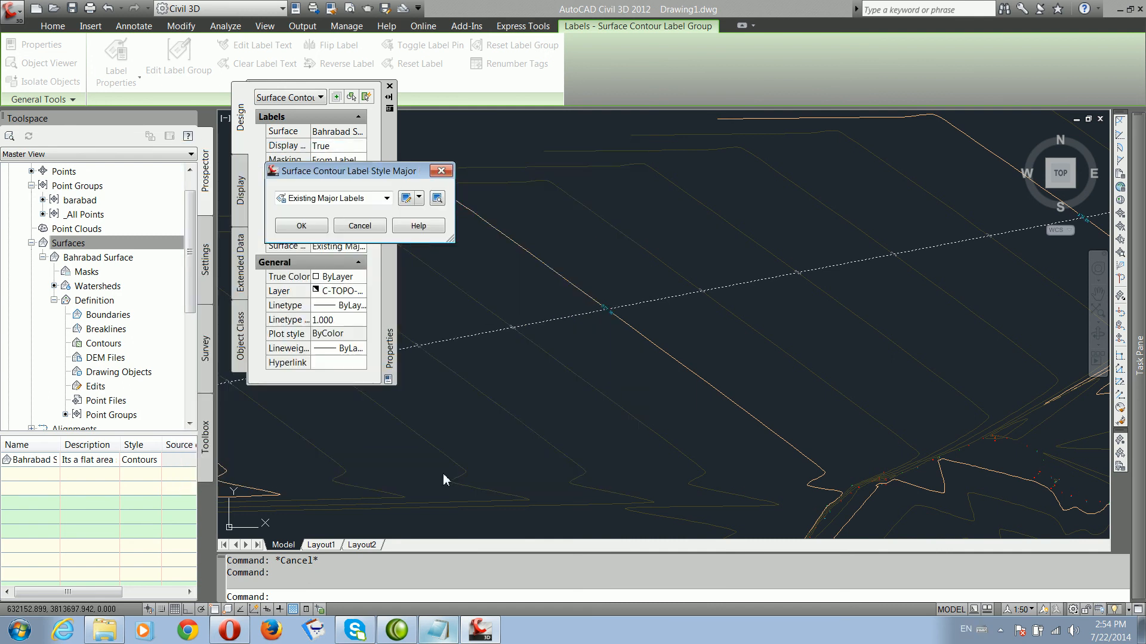
left_click(314, 230)
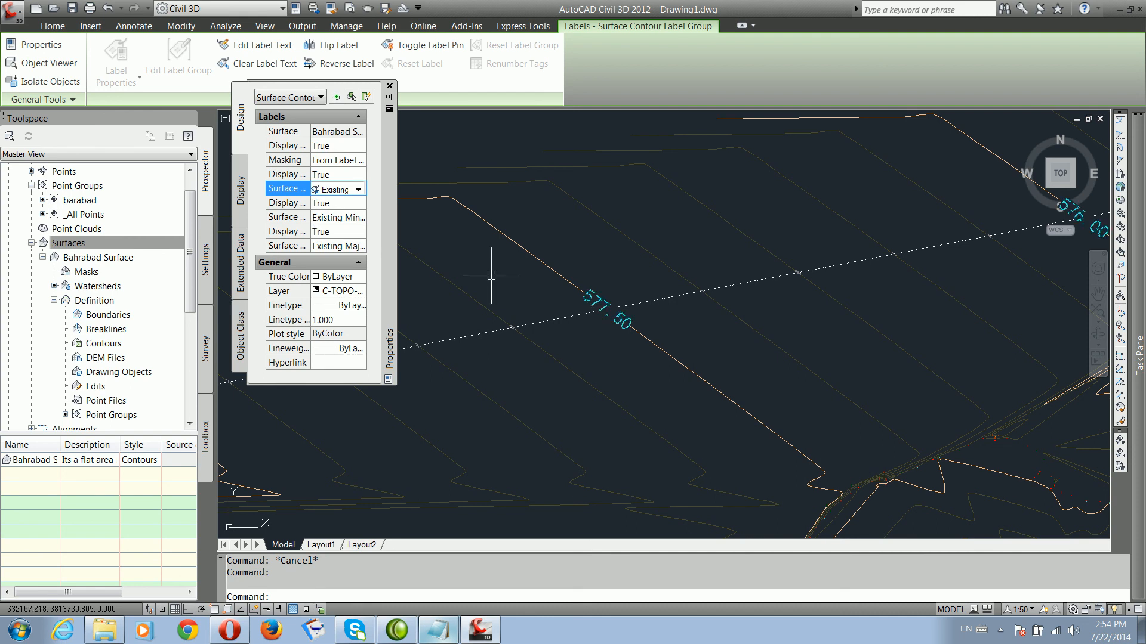
scroll(613, 353, "down", 4)
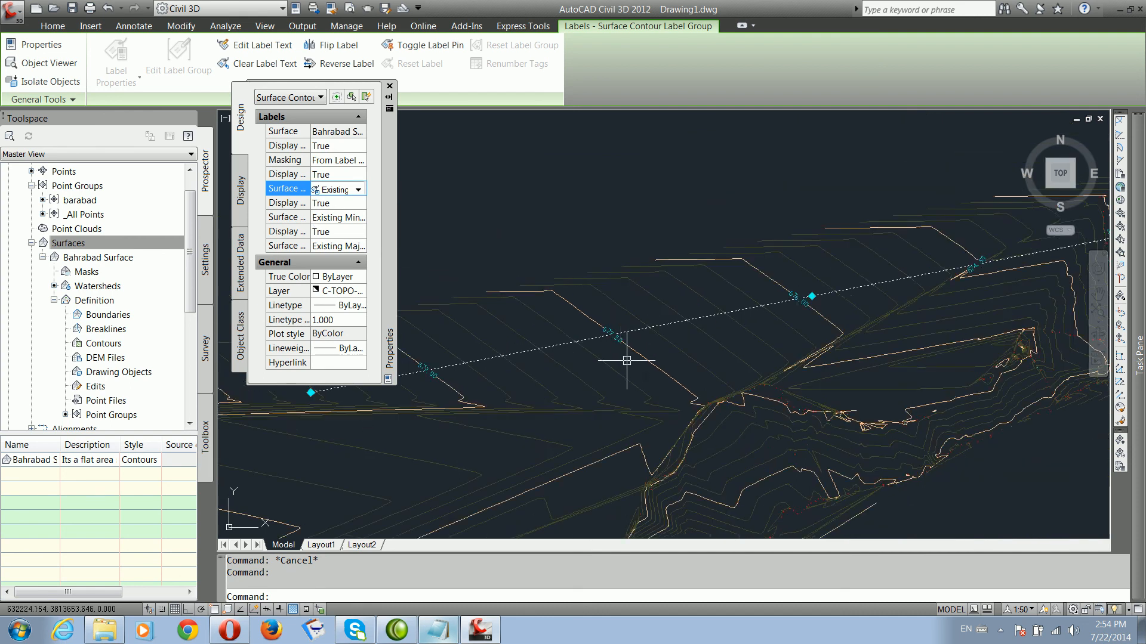
key("Escape")
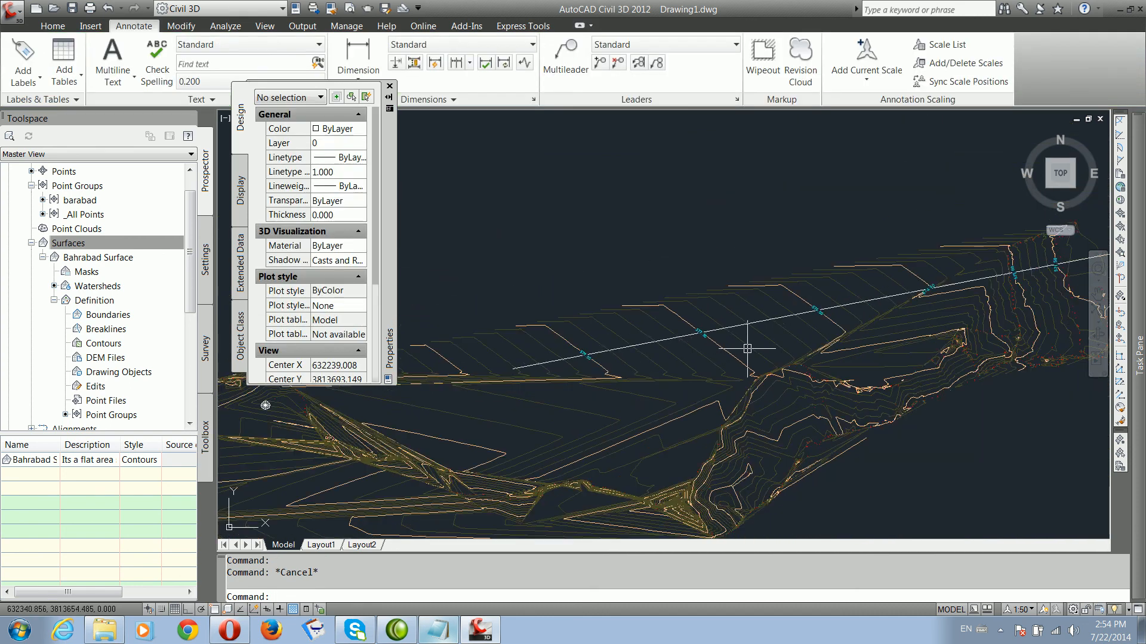
Step: Examine the enlarged major contour labels along the label line, from the surface's eastern end back to the line's western end
mouse_move(964, 305)
middle_mouse_down()
mouse_move(829, 335)
mouse_move(875, 330)
middle_mouse_up()
scroll(902, 299, "up", 5)
scroll(900, 301, "down", 4)
middle_click_drag(806, 343, 879, 305)
scroll(879, 305, "down", 2)
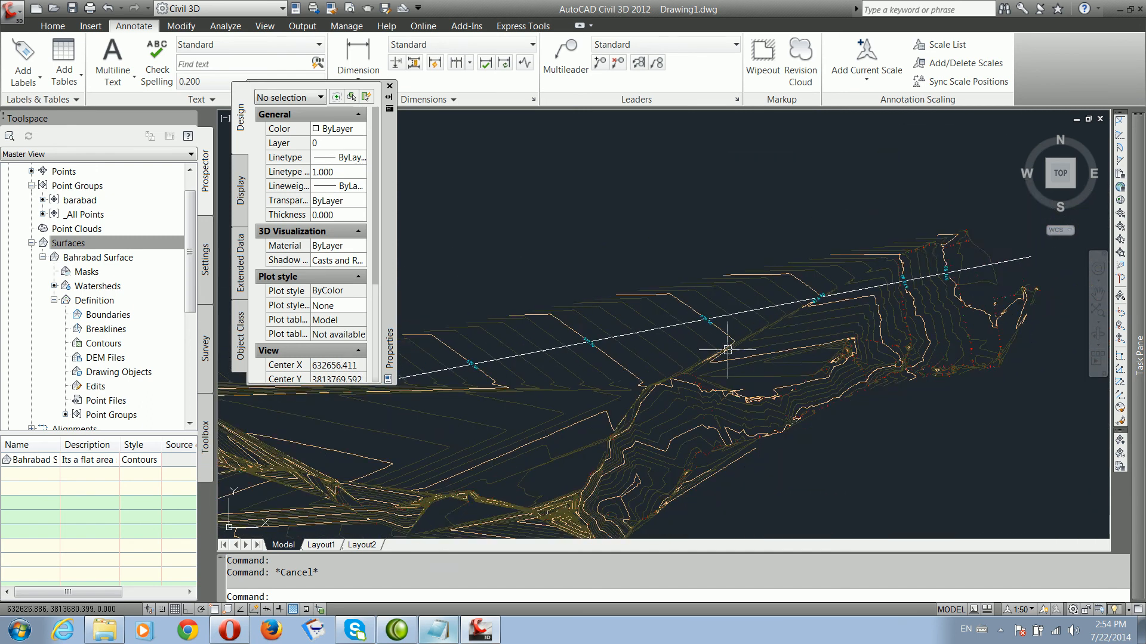
middle_click_drag(726, 343, 799, 302)
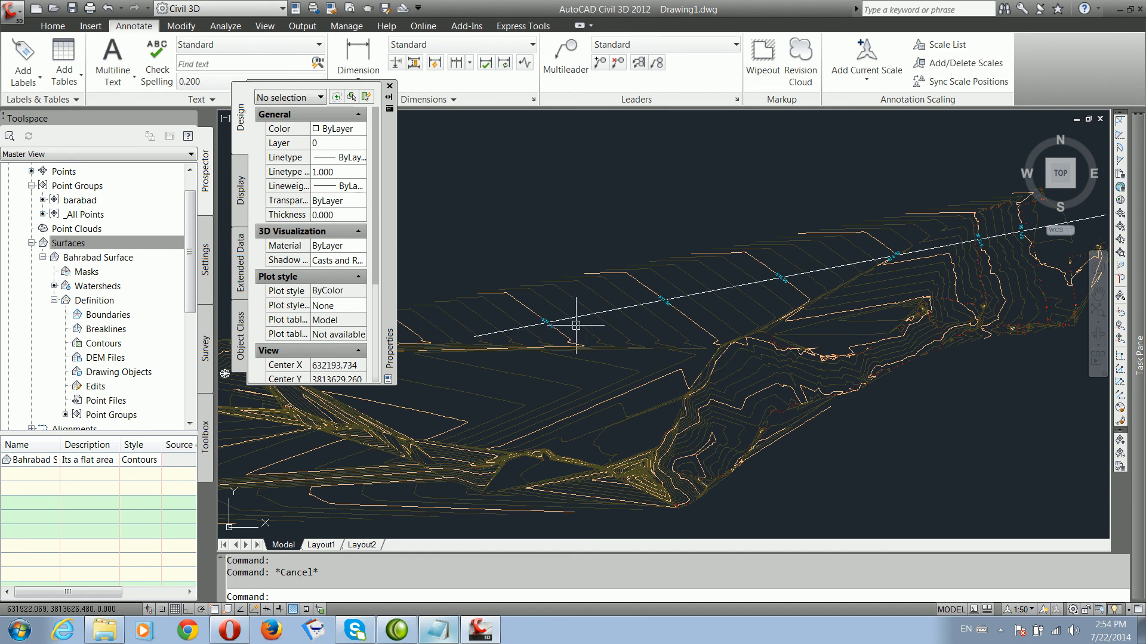
scroll(603, 328, "up", 1)
scroll(621, 310, "up", 1)
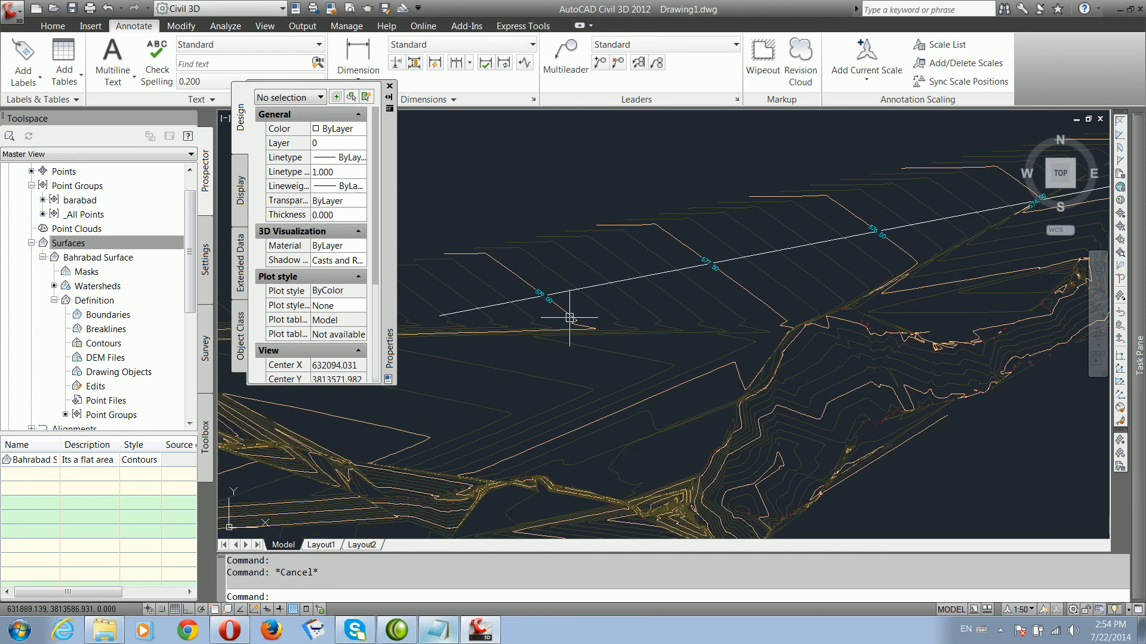
middle_click_drag(578, 299, 617, 286)
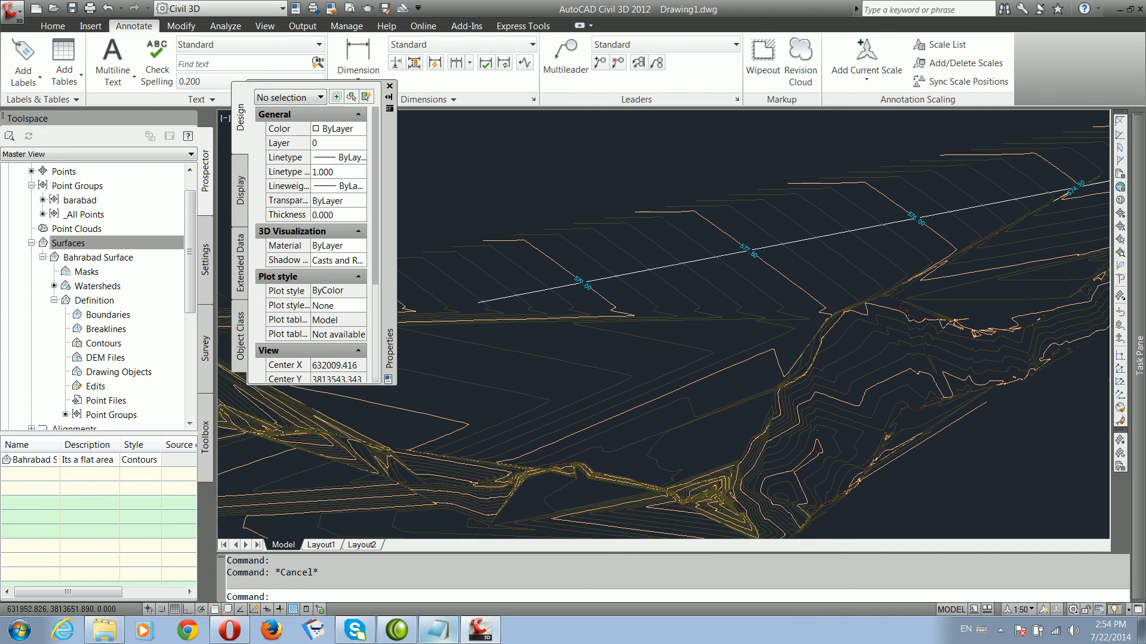
Step: Set the display of the contour label line to False for the selected label group and clear the selection
left_click(637, 275)
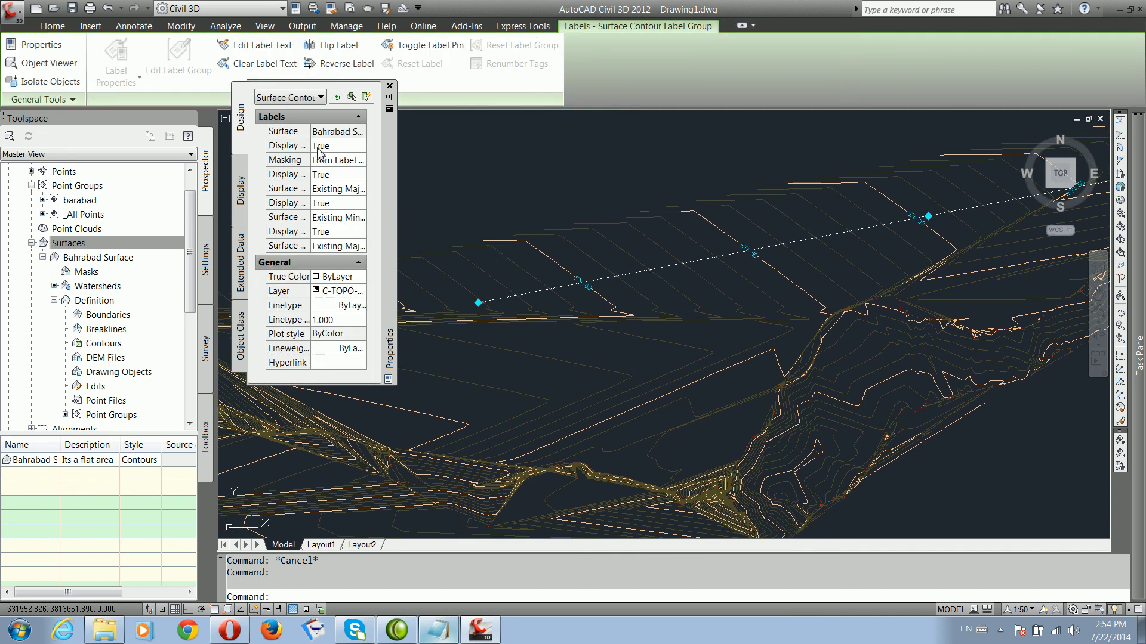
left_click(321, 149)
left_click(327, 161)
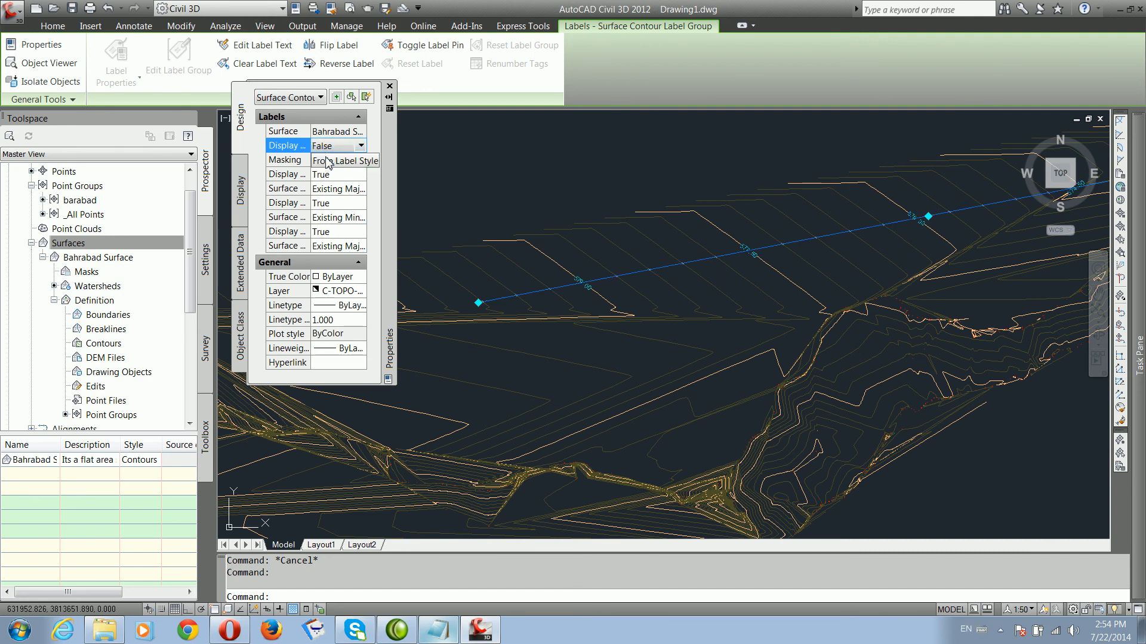
left_click(491, 179)
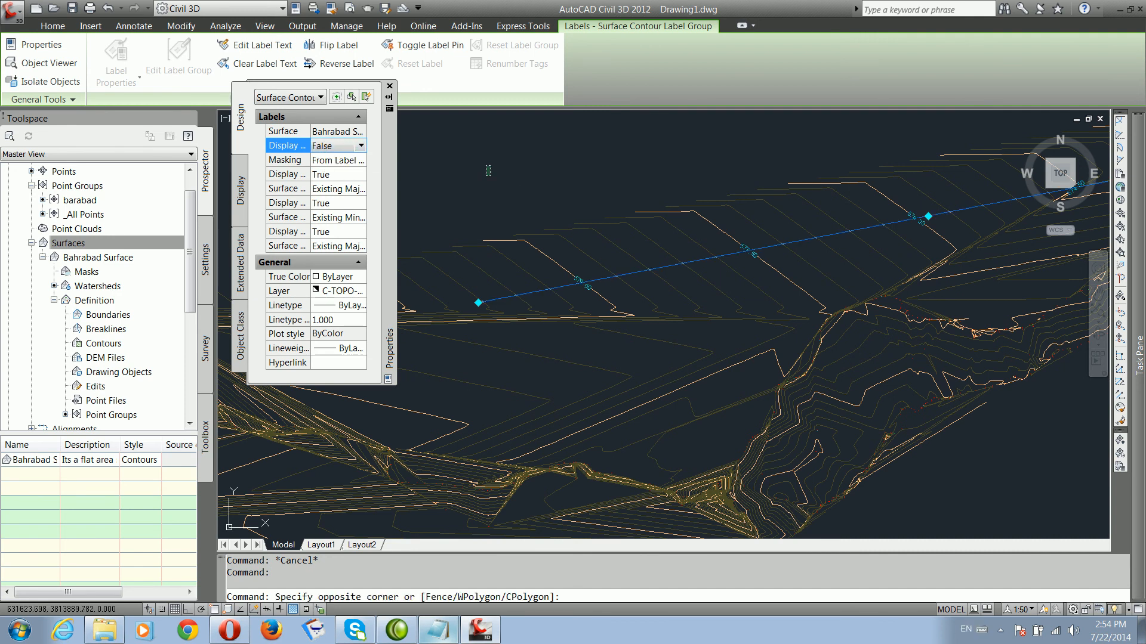
key("Escape")
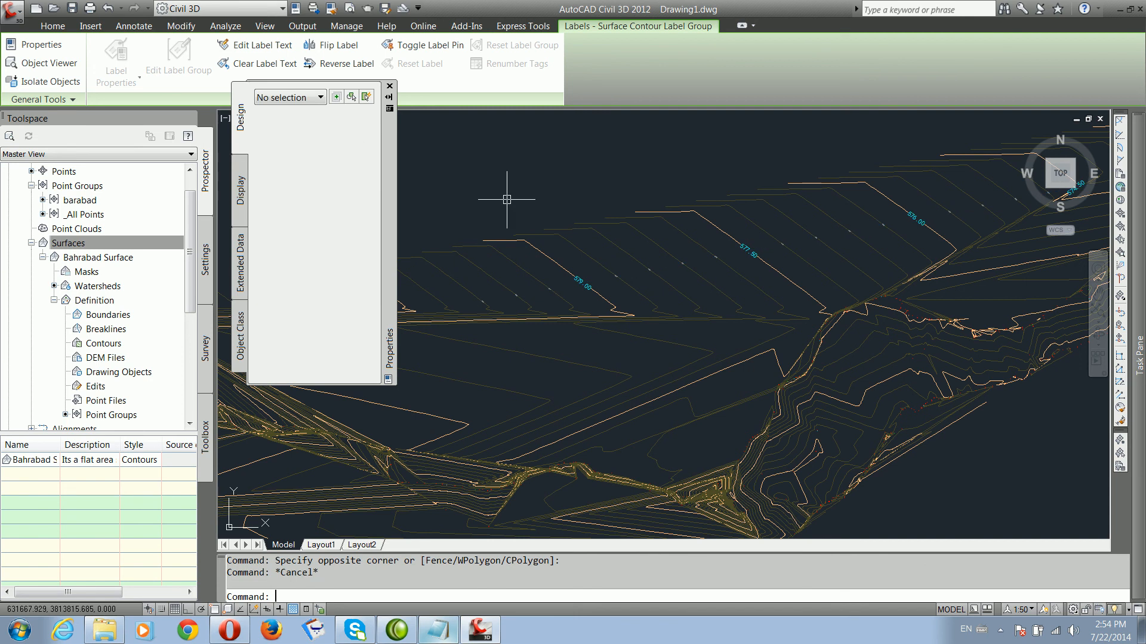
Step: Examine the major and minor contour labels with their label line hidden, from the western contours to the surface's eastern end
scroll(674, 358, "down", 1)
mouse_move(675, 358)
middle_mouse_down()
mouse_move(698, 382)
mouse_move(688, 396)
mouse_move(656, 340)
middle_mouse_up()
scroll(652, 312, "up", 5)
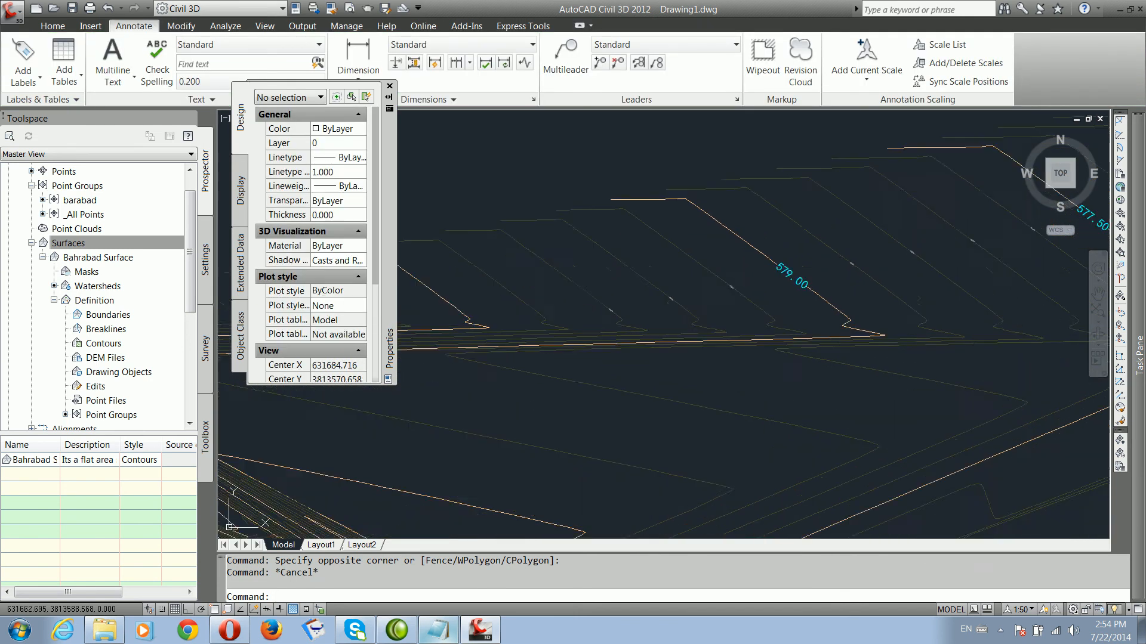
scroll(680, 285, "down", 4)
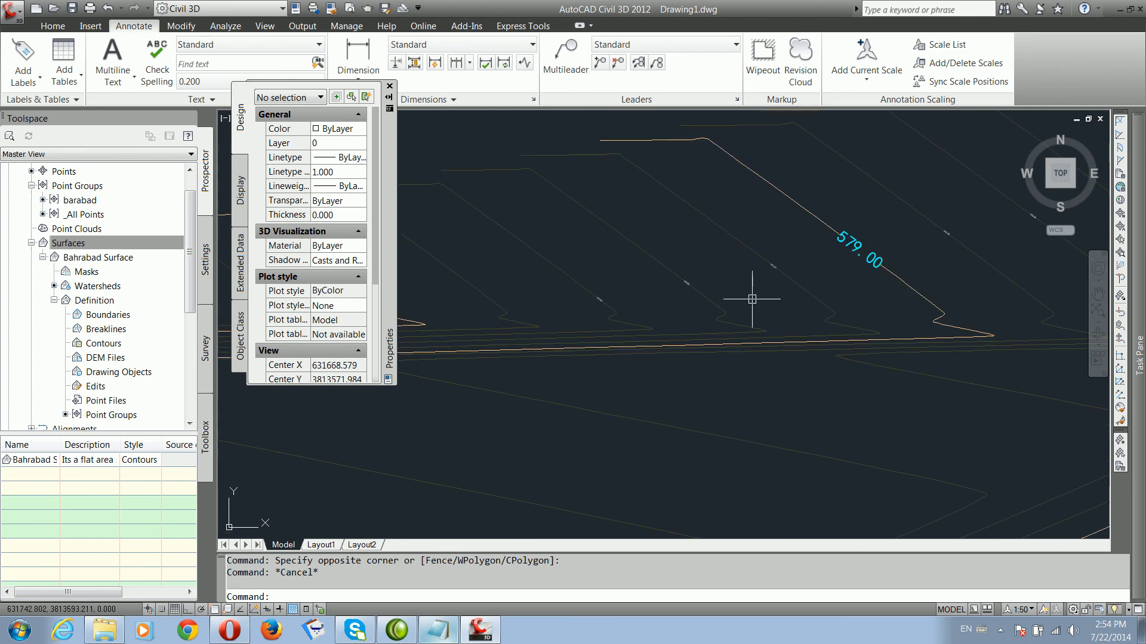
scroll(842, 285, "up", 5)
scroll(704, 284, "down", 3)
middle_click_drag(770, 289, 600, 326)
scroll(601, 325, "down", 1)
middle_click_drag(842, 309, 668, 343)
middle_click_drag(790, 319, 617, 352)
middle_click_drag(843, 308, 644, 362)
scroll(756, 327, "down", 4)
mouse_move(929, 327)
middle_mouse_down()
mouse_move(727, 366)
mouse_move(847, 256)
middle_mouse_up()
scroll(869, 293, "up", 4)
scroll(872, 296, "down", 6)
scroll(846, 256, "up", 1)
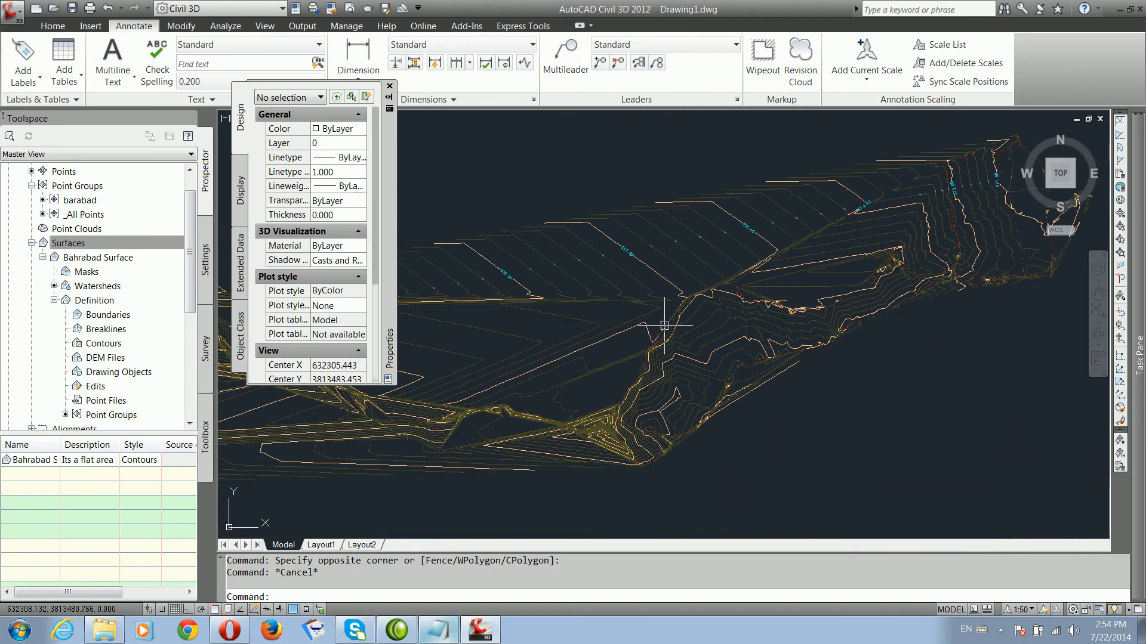
middle_click_drag(606, 327, 677, 311)
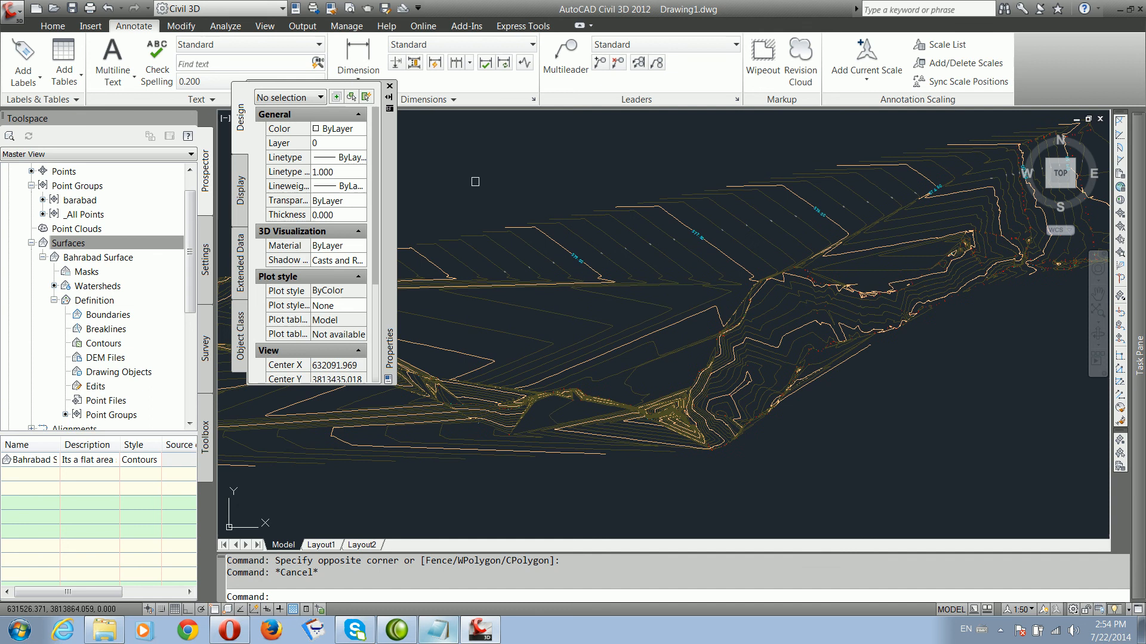
Step: Close the object properties and add single contour labels to two neighbouring minor contours in the eastern part of Bahrabad Surface
left_click(390, 87)
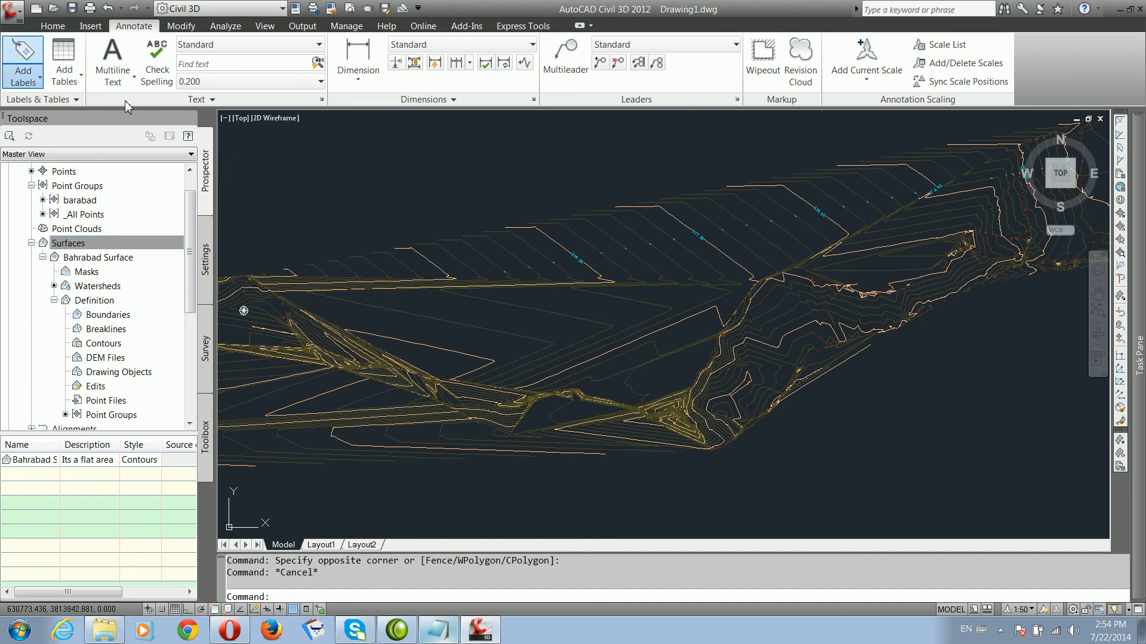
left_click(292, 170)
middle_click_drag(861, 235, 555, 357)
scroll(797, 322, "up", 3)
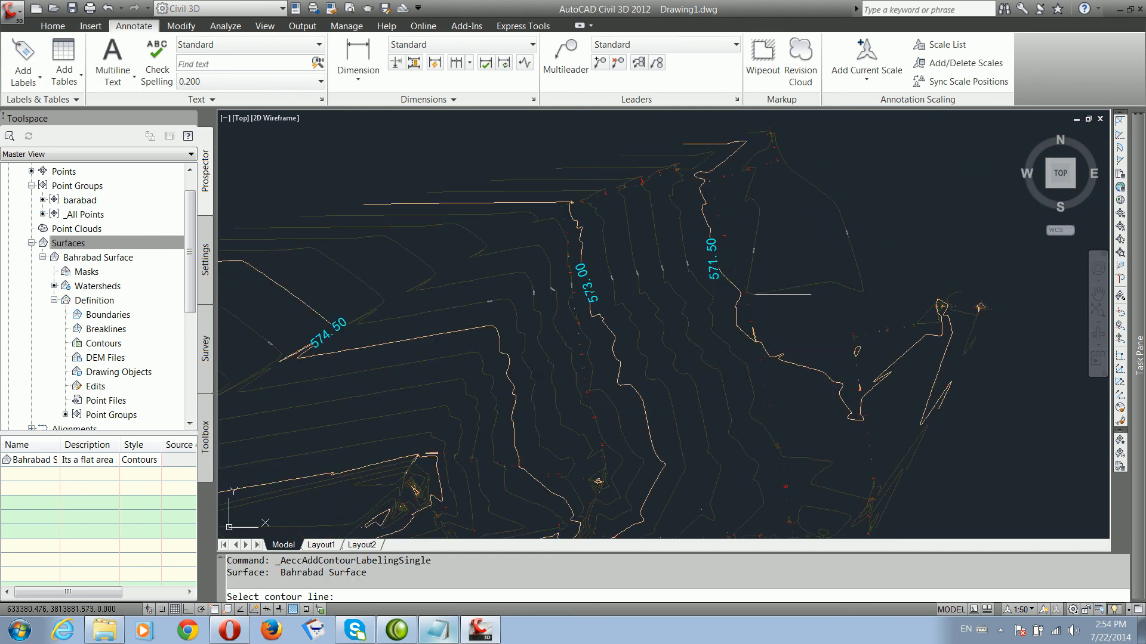
scroll(770, 397, "up", 2)
left_click(723, 383)
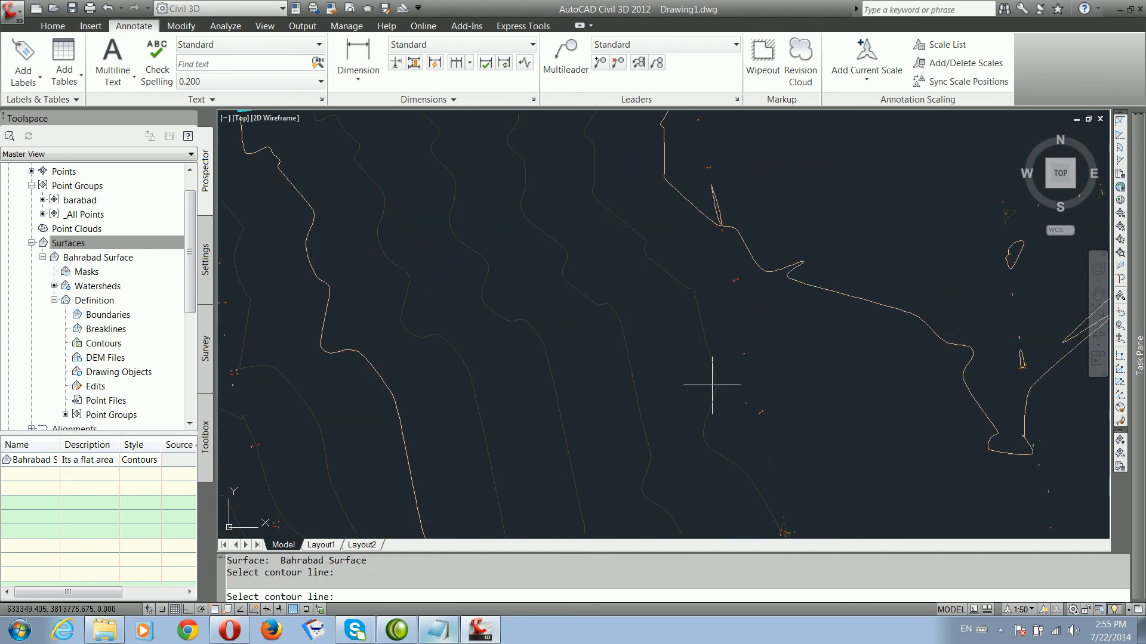
left_click(717, 383)
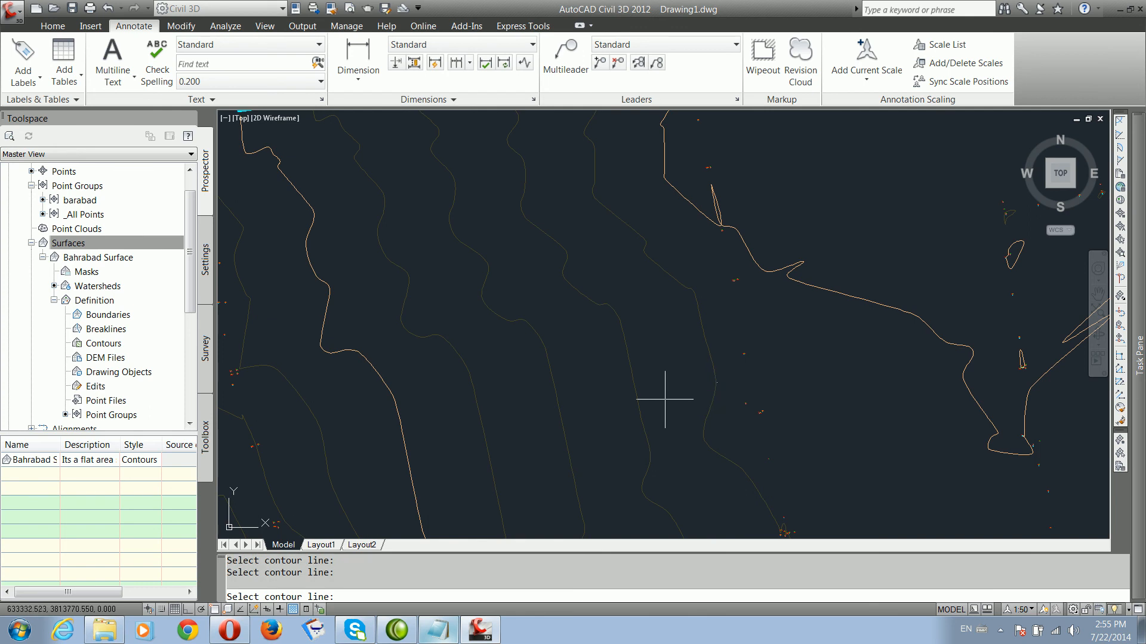
scroll(707, 387, "up", 3)
scroll(698, 388, "down", 2)
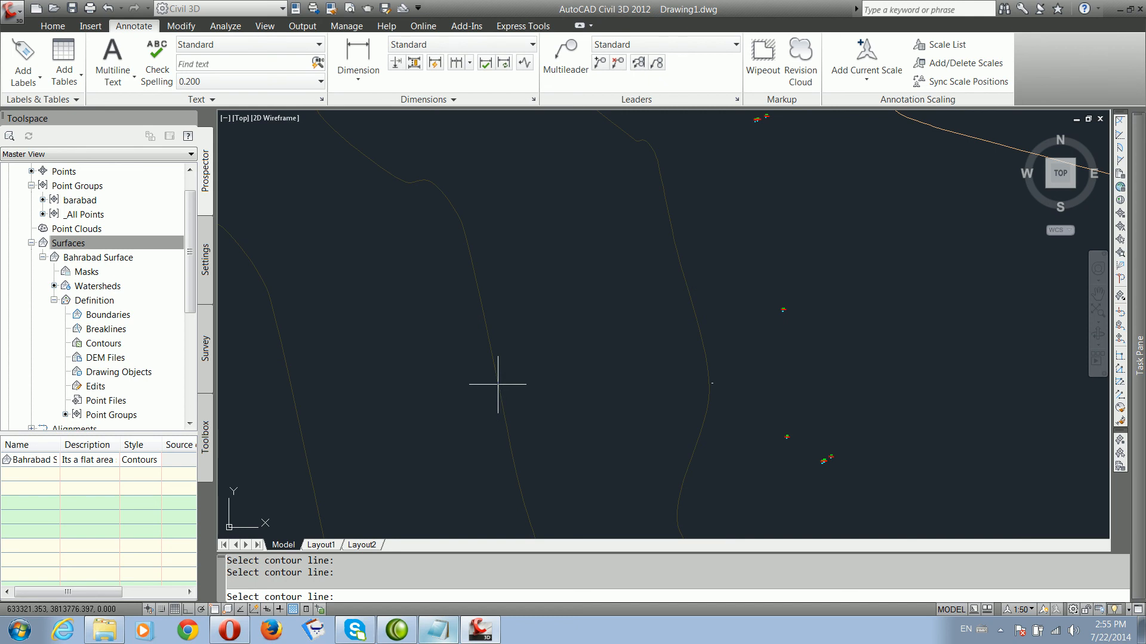
key("Escape")
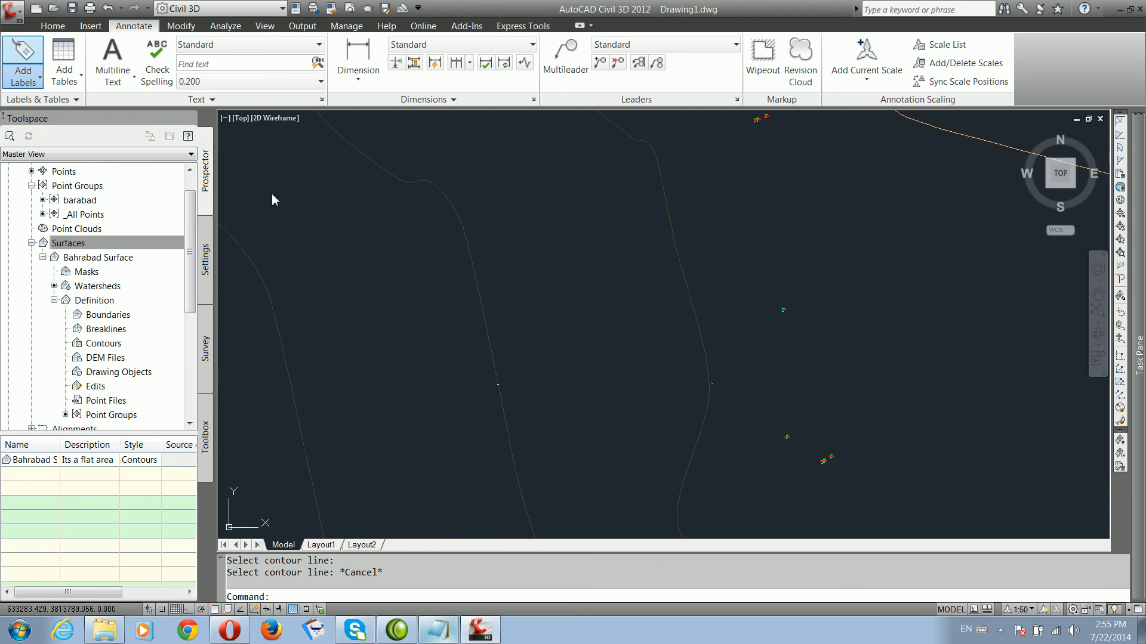
Step: Add multiple contour labels at an interval of 500 along a line crossing Bahrabad Surface from its eastern end to its western part
key("Return")
scroll(408, 244, "down", 5)
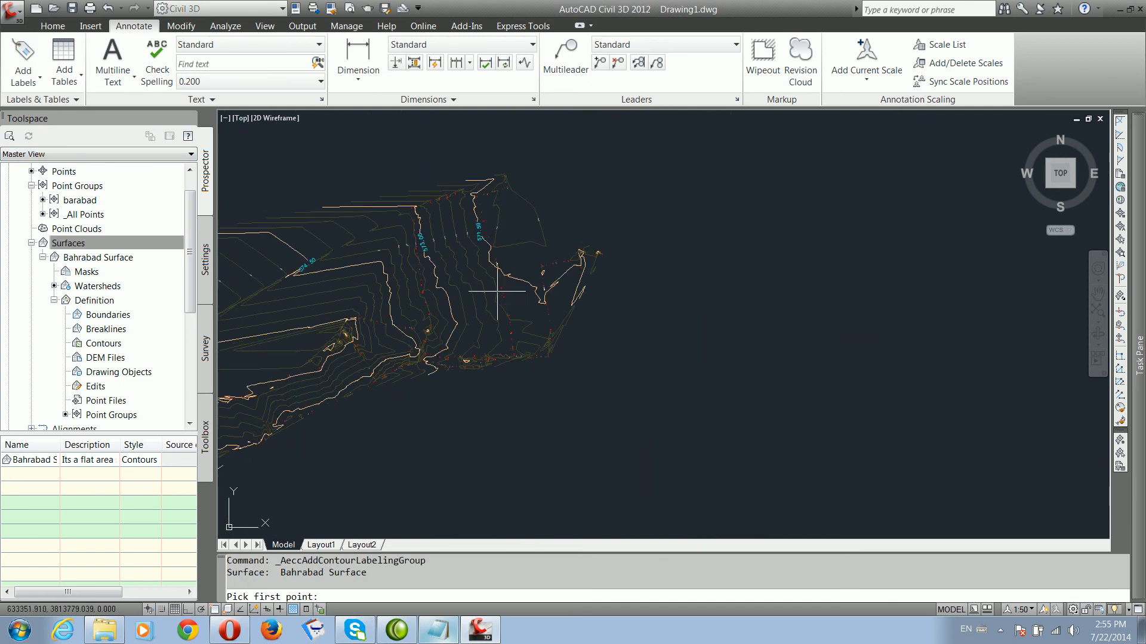
mouse_move(494, 307)
middle_mouse_down()
mouse_move(528, 321)
mouse_move(705, 302)
mouse_move(736, 286)
middle_mouse_up()
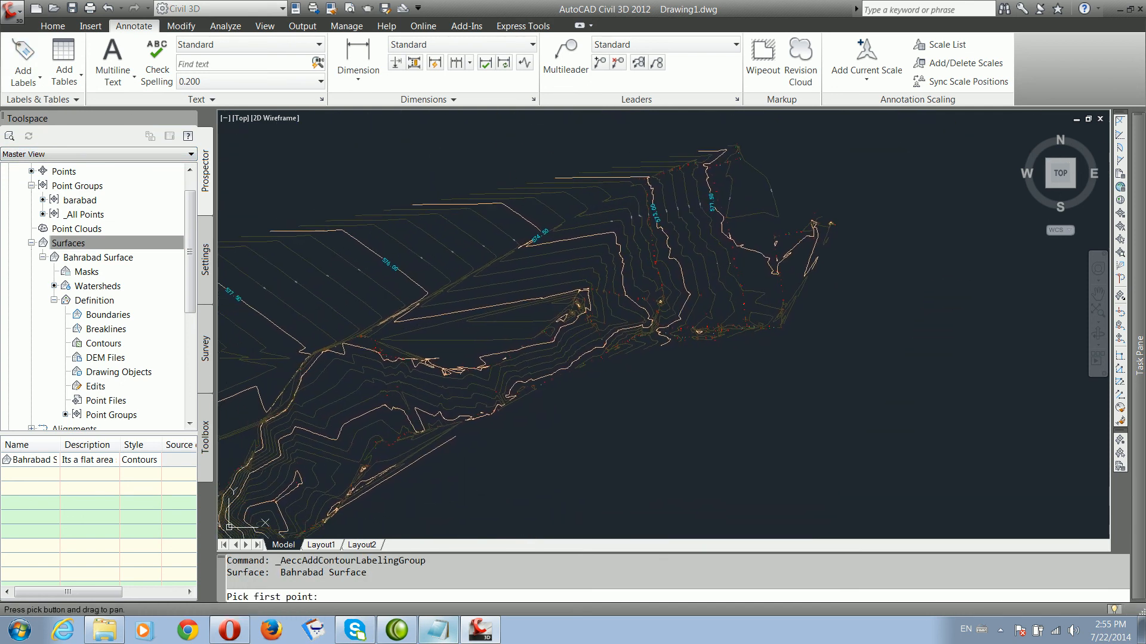
left_click(874, 206)
scroll(729, 285, "down", 4)
middle_click_drag(537, 364, 764, 282)
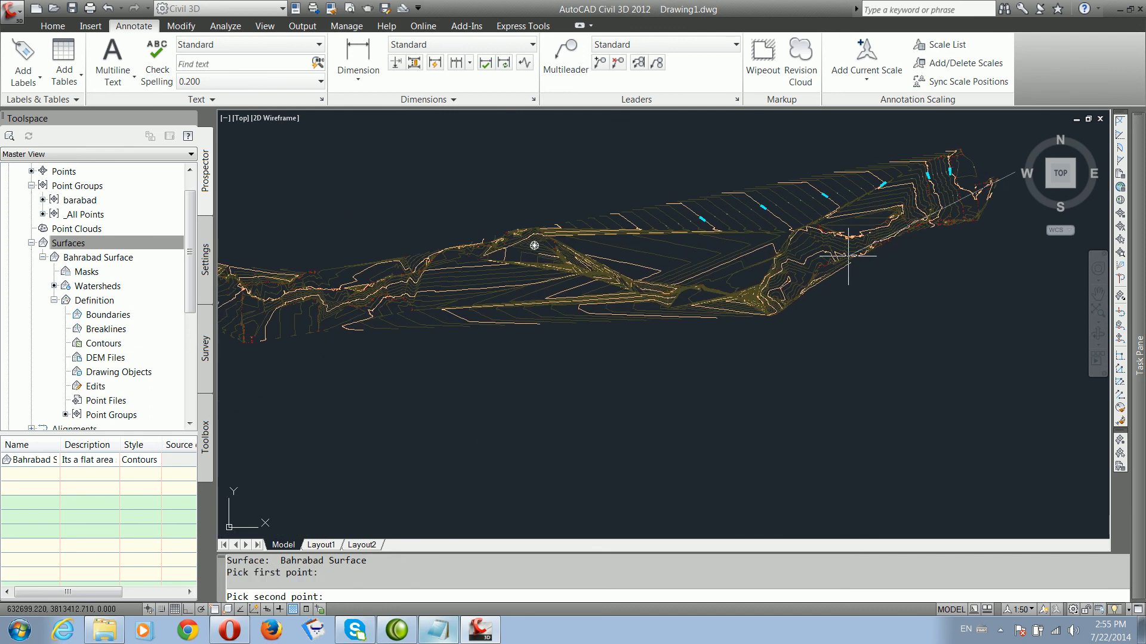
scroll(561, 308, "down", 2)
middle_click_drag(484, 333, 694, 318)
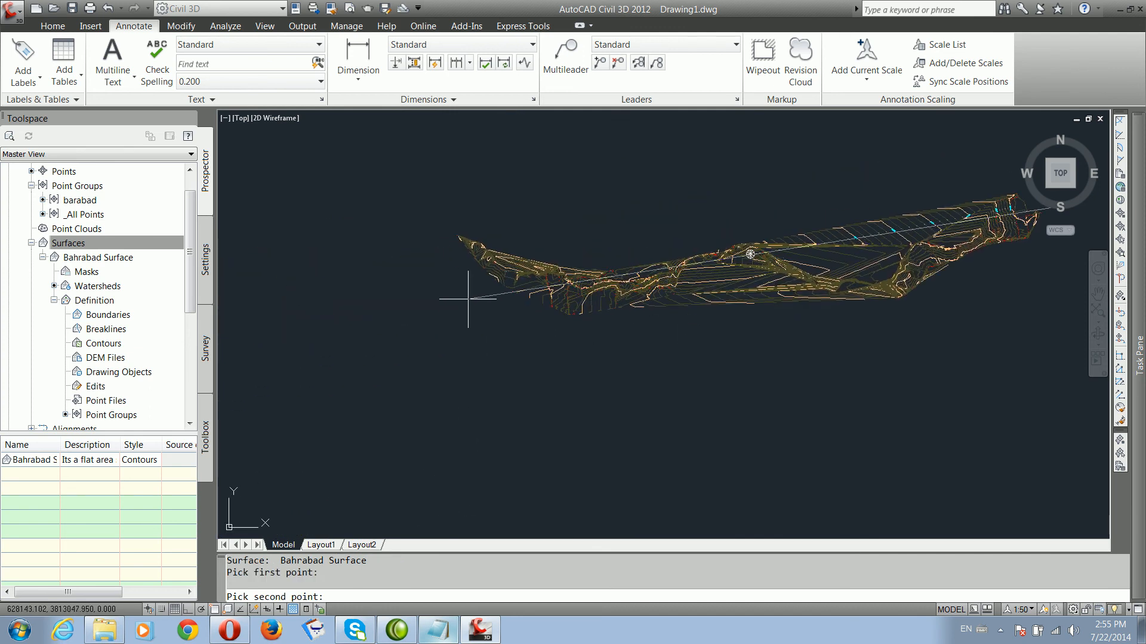
left_click(512, 302)
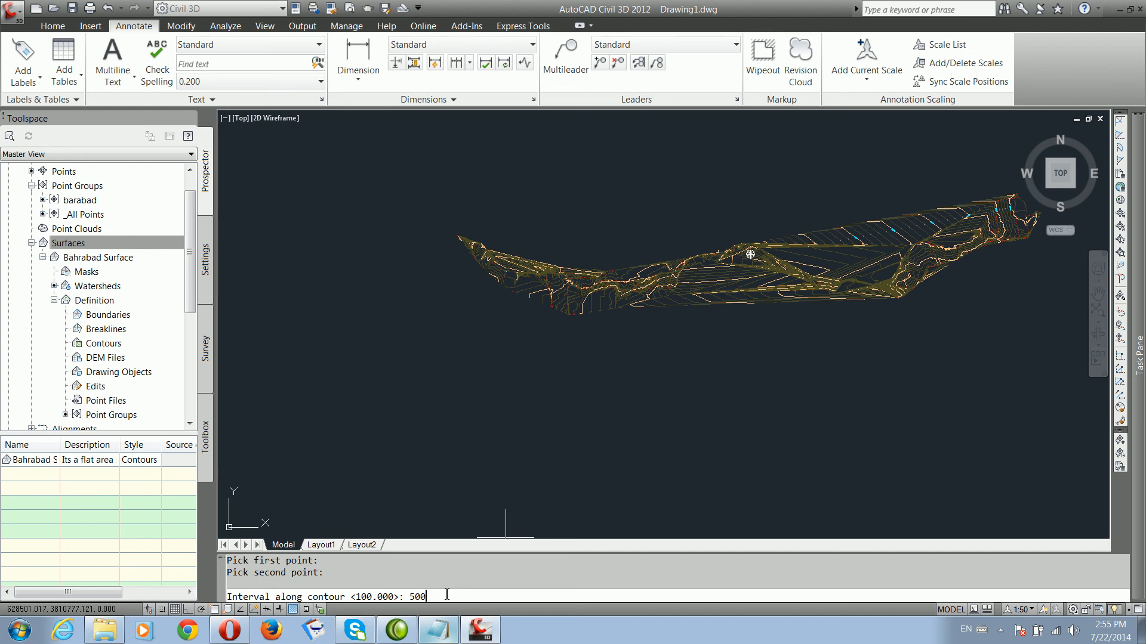
key("Return")
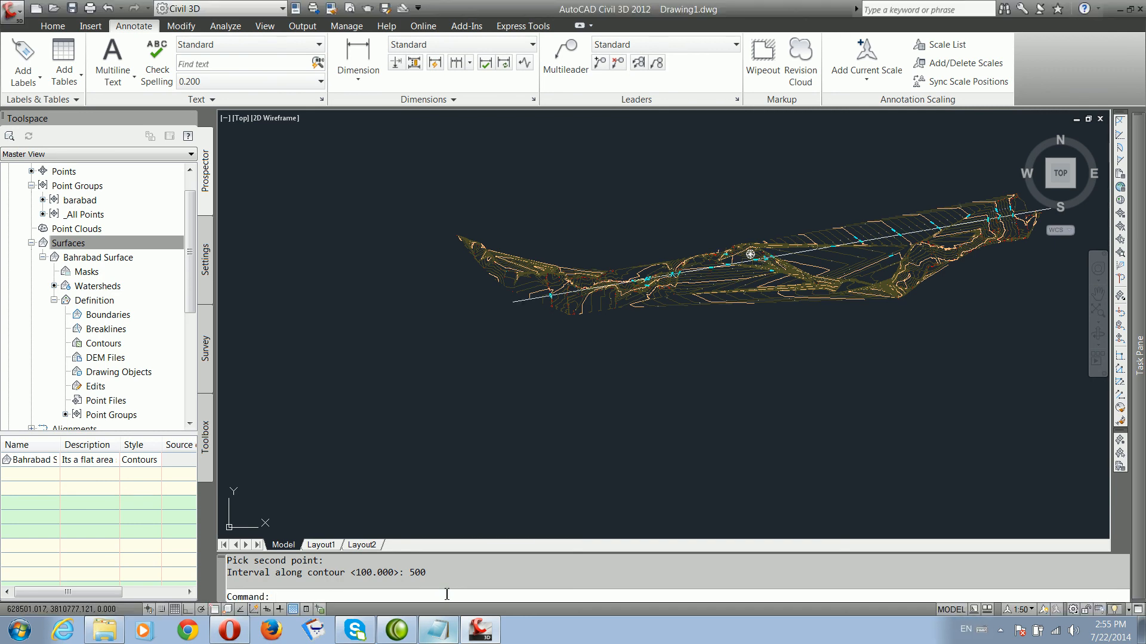
scroll(667, 326, "up", 5)
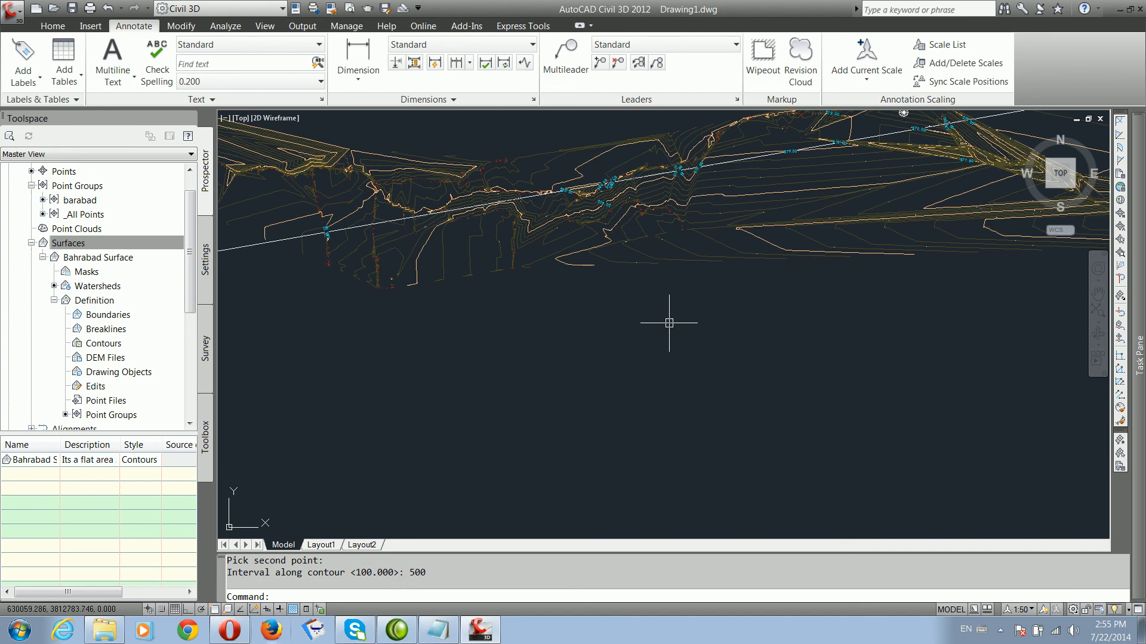
Step: Undo the multiple-at-interval contour labels and the single contour labelling made just before them on Bahrabad Surface
middle_click_drag(698, 256, 673, 314)
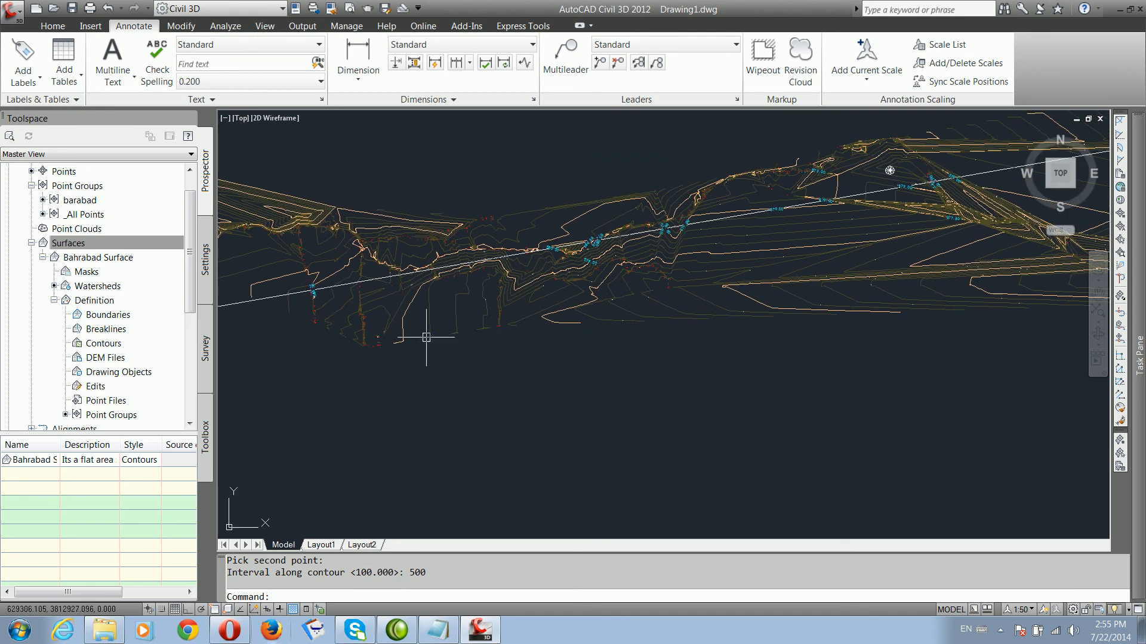
scroll(538, 339, "down", 2)
middle_click_drag(717, 353, 626, 377)
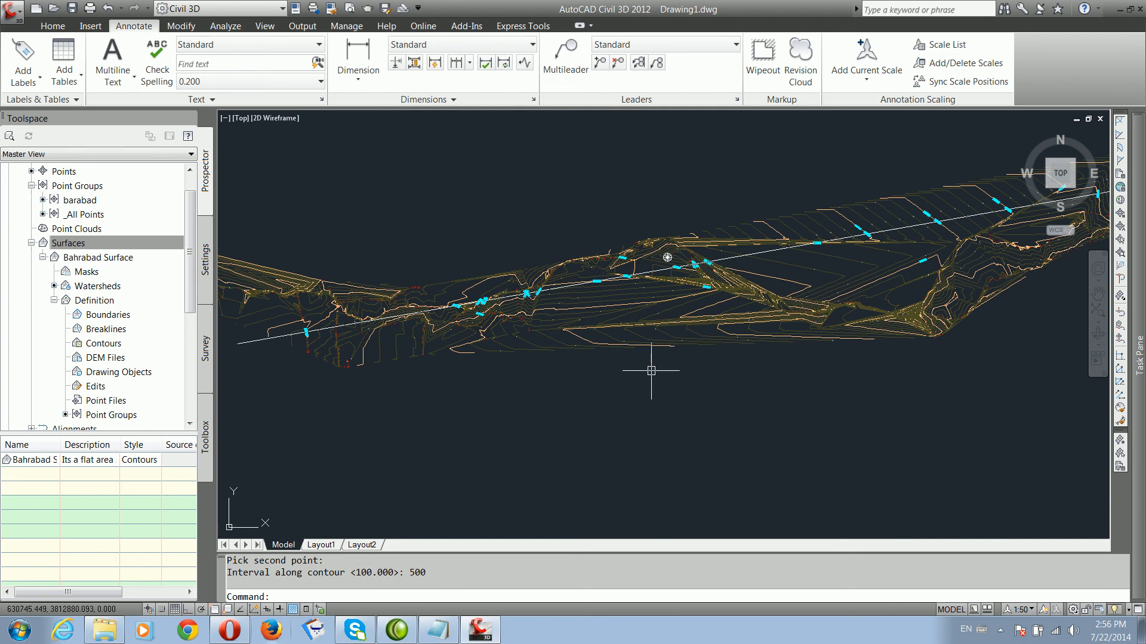
scroll(570, 378, "down", 1)
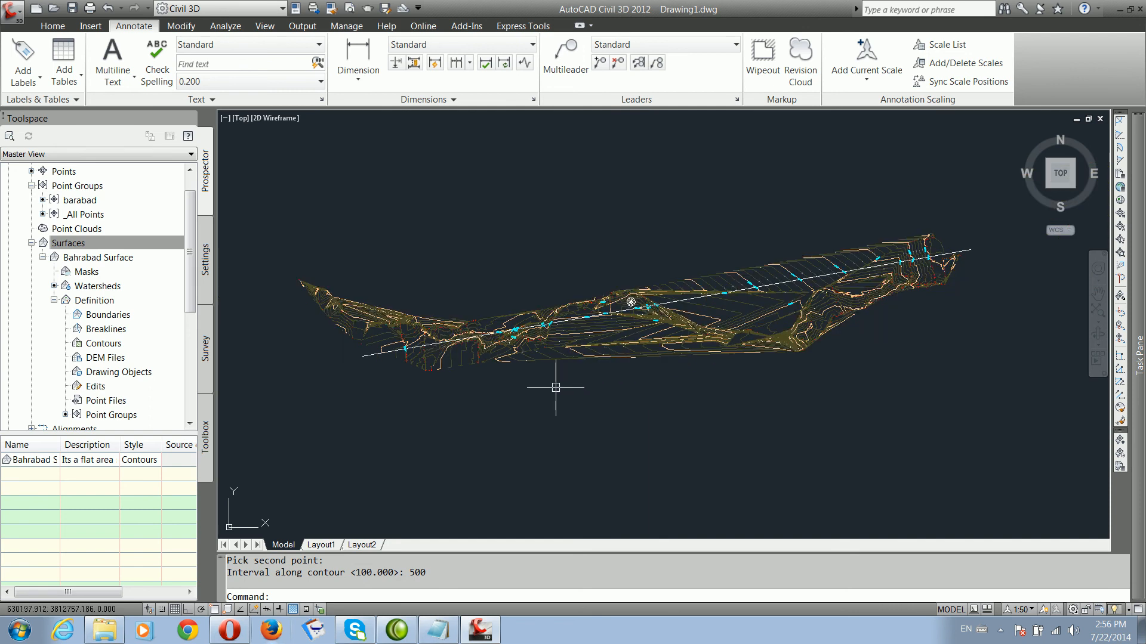
key("ctrl+z")
key("ctrl+z")
key("ctrl+z")
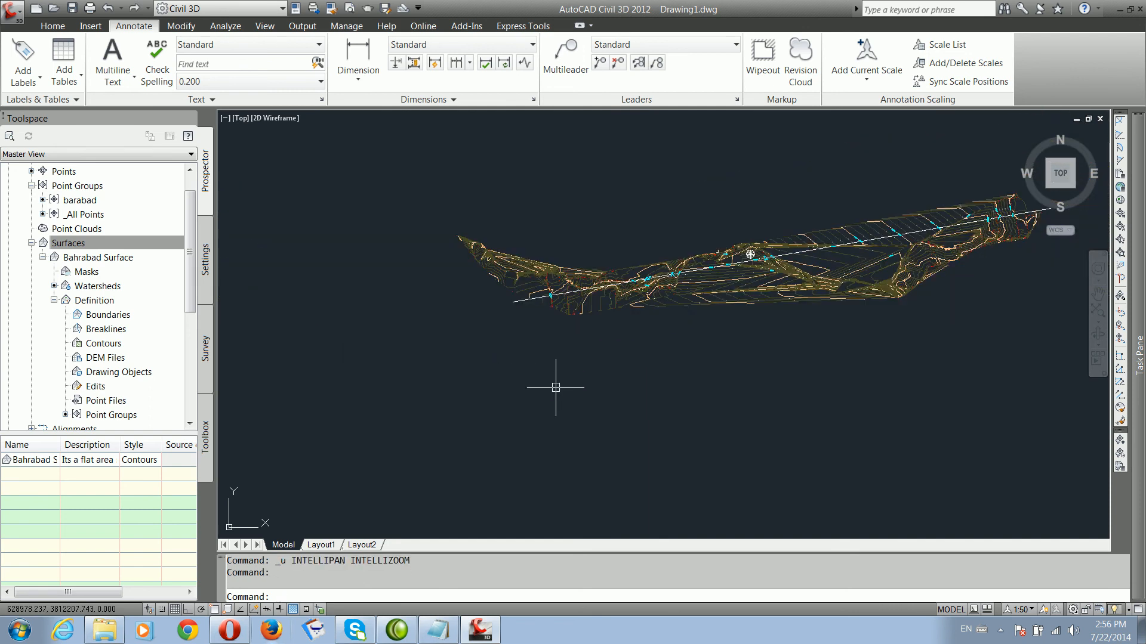
key("ctrl+z")
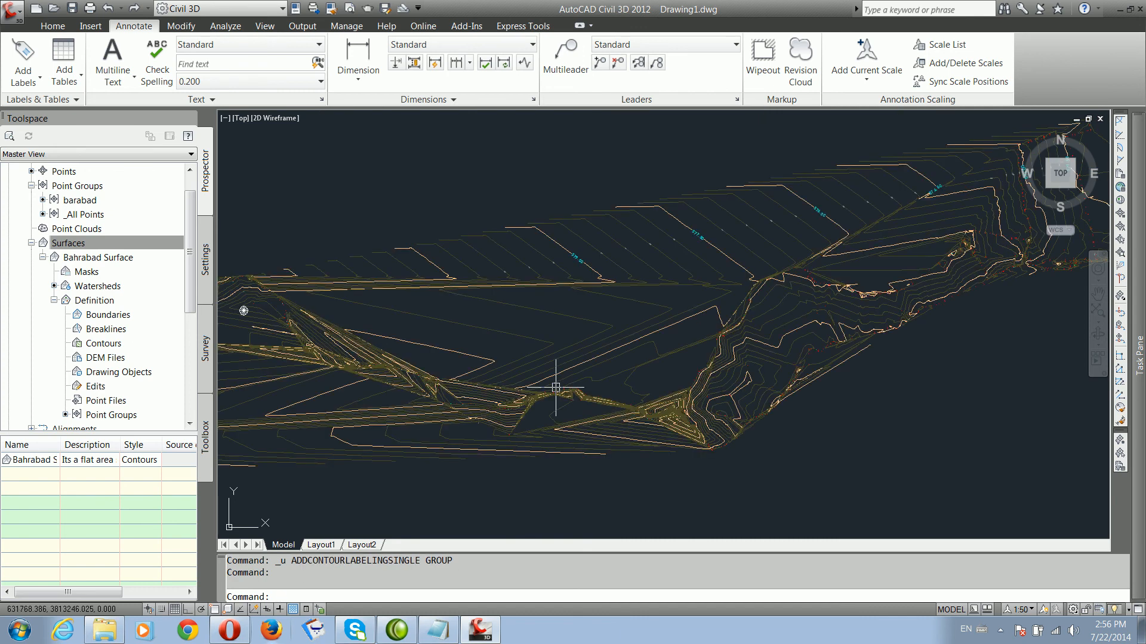
scroll(556, 387, "down", 1)
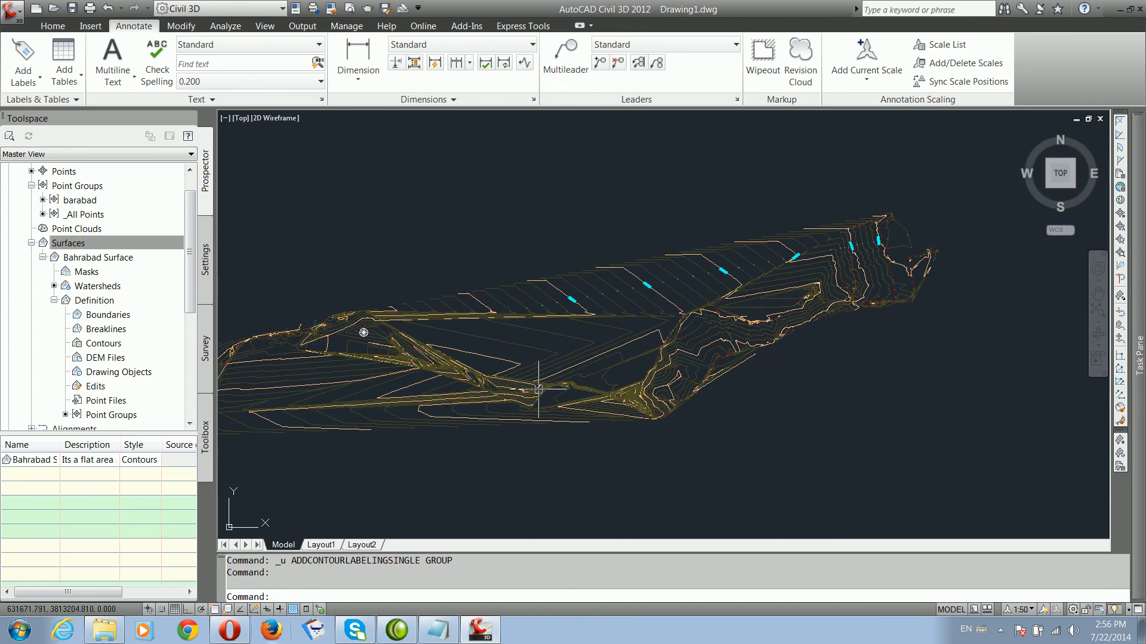
middle_click_drag(535, 389, 619, 362)
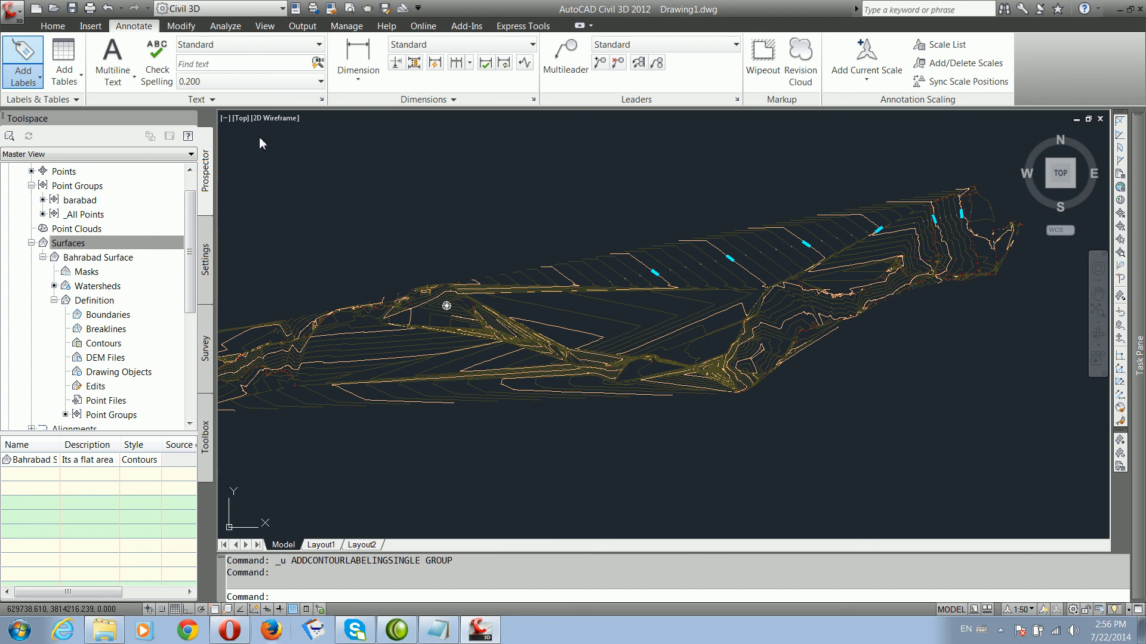
left_click(504, 151)
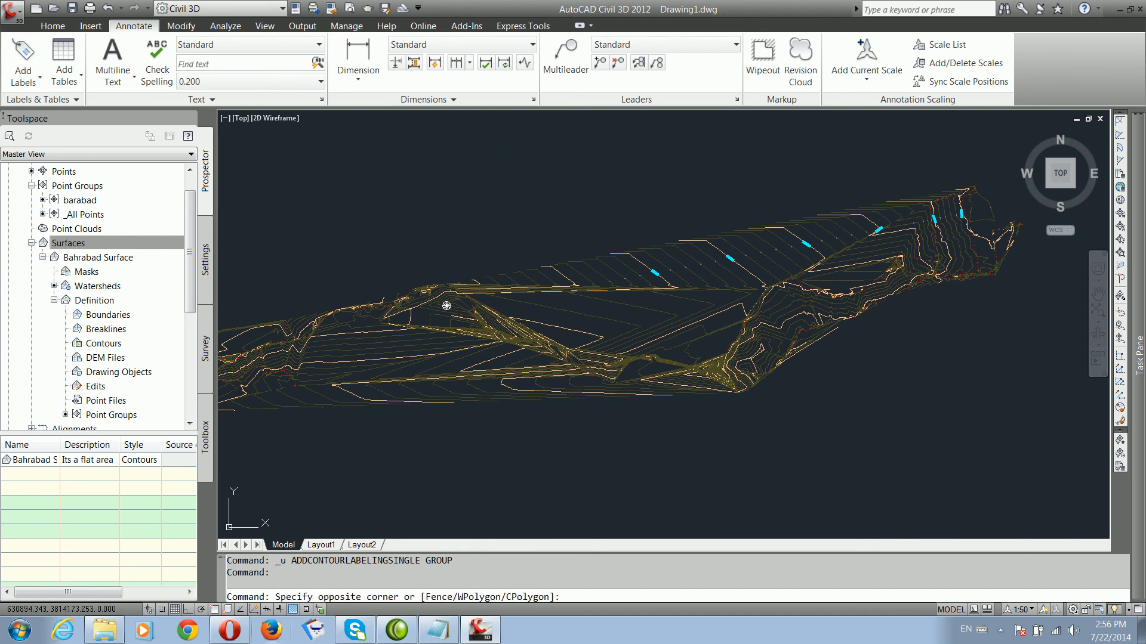
left_click(459, 166)
scroll(472, 261, "down", 4)
scroll(591, 335, "up", 2)
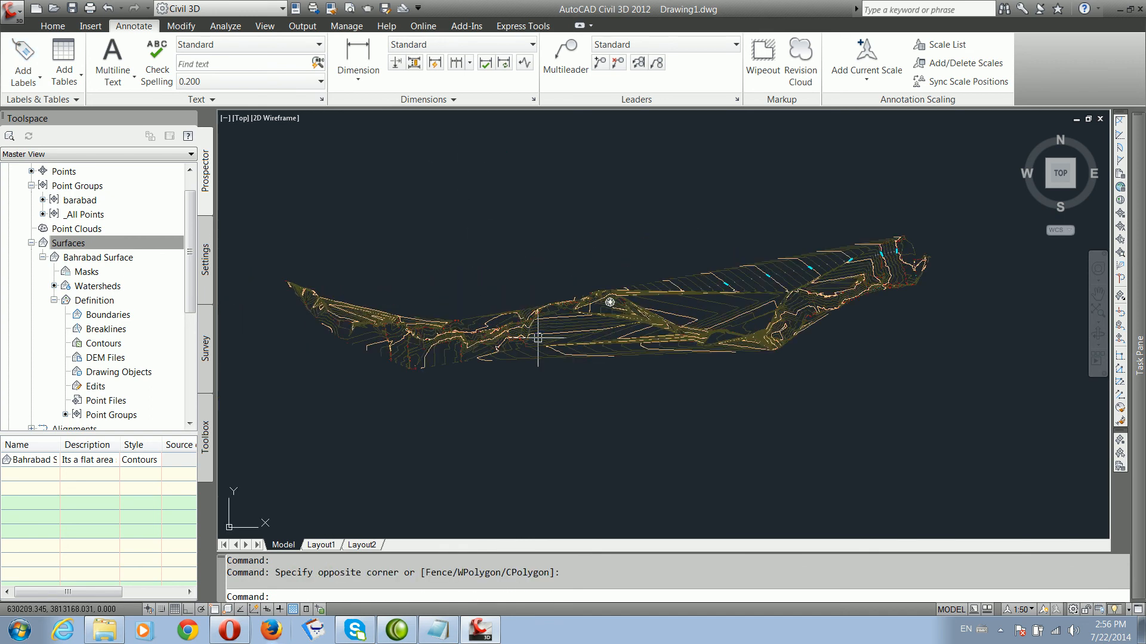
scroll(532, 323, "up", 1)
scroll(543, 329, "down", 2)
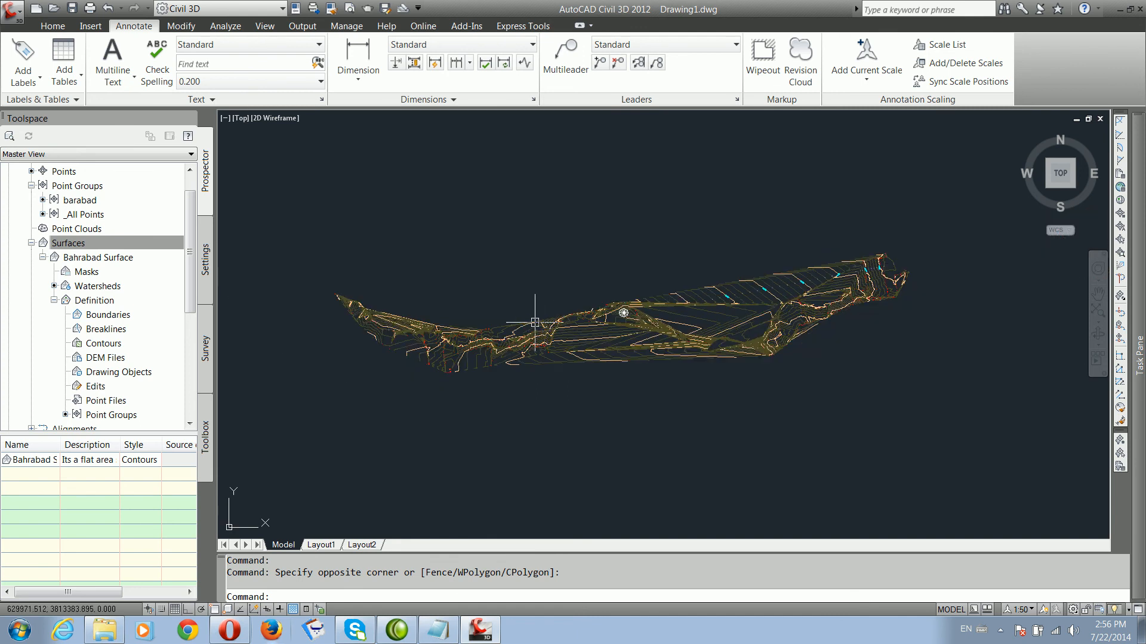
left_click(1000, 630)
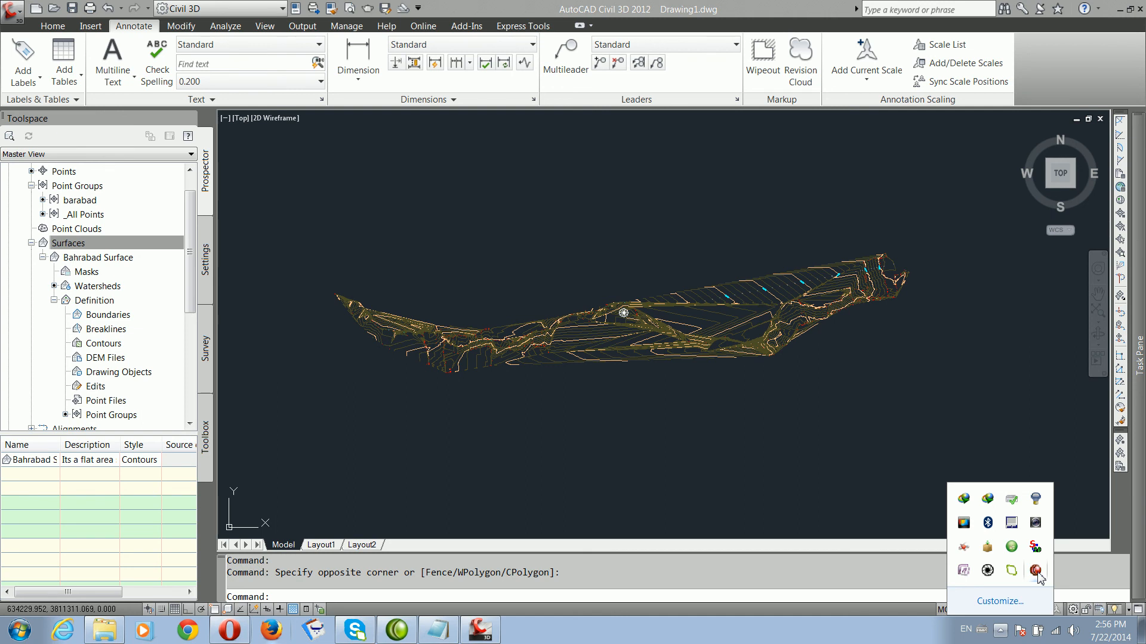
right_click(1036, 571)
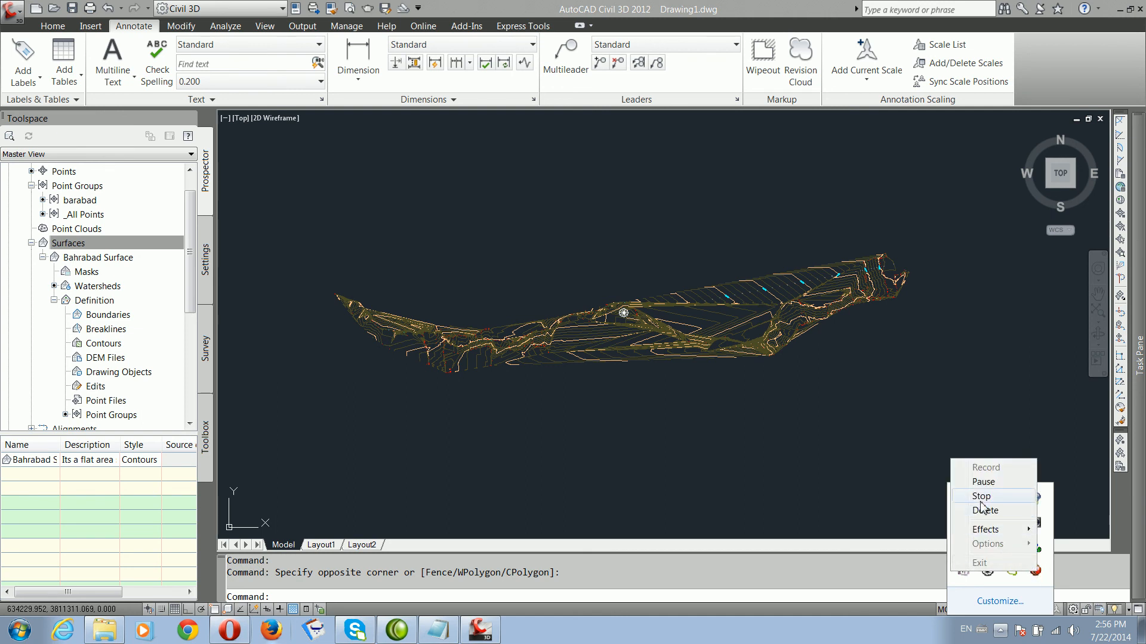